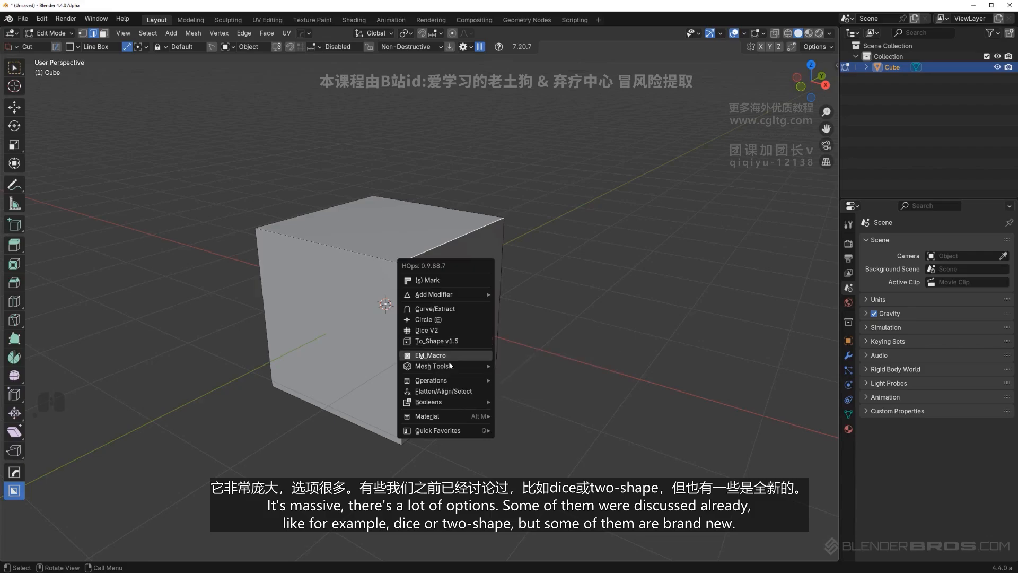
pyautogui.moveTo(447, 371)
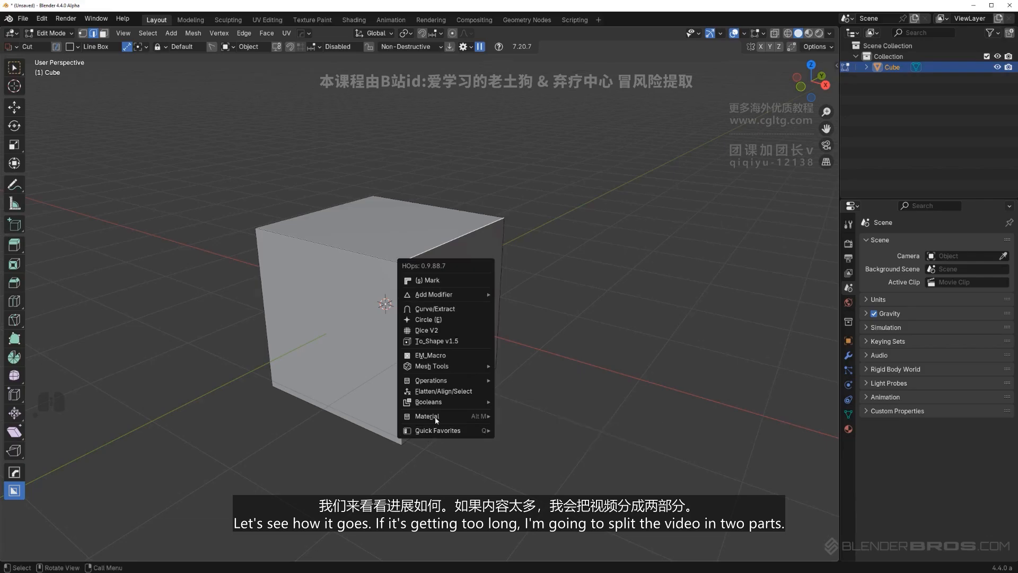
pyautogui.moveTo(499, 333); pyautogui.dragTo(486, 280, button='middle')
pyautogui.scroll(1, 497, 295)
pyautogui.scroll(1, 472, 275)
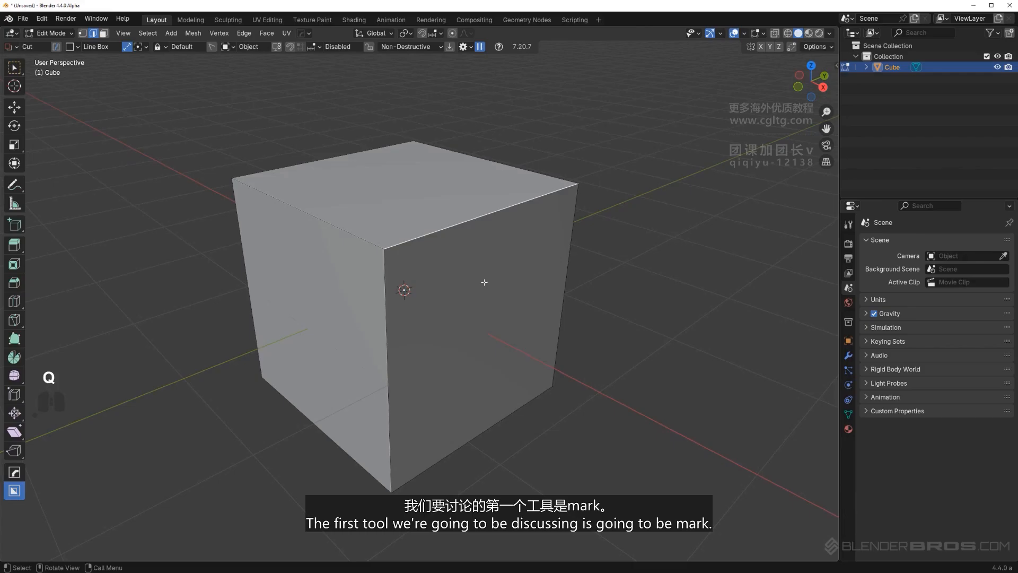
pyautogui.press('q')
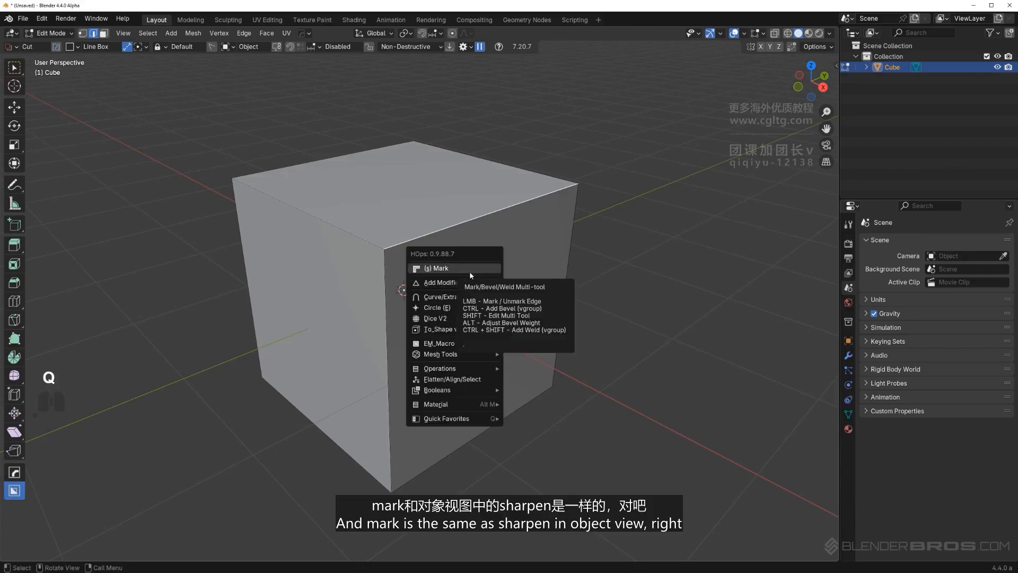
# In Object Mode, turn off Crease and Sharp in the HOps sharpen and mark defaults, leaving only Bweight enabled.
pyautogui.press('Tab')
pyautogui.press('q')
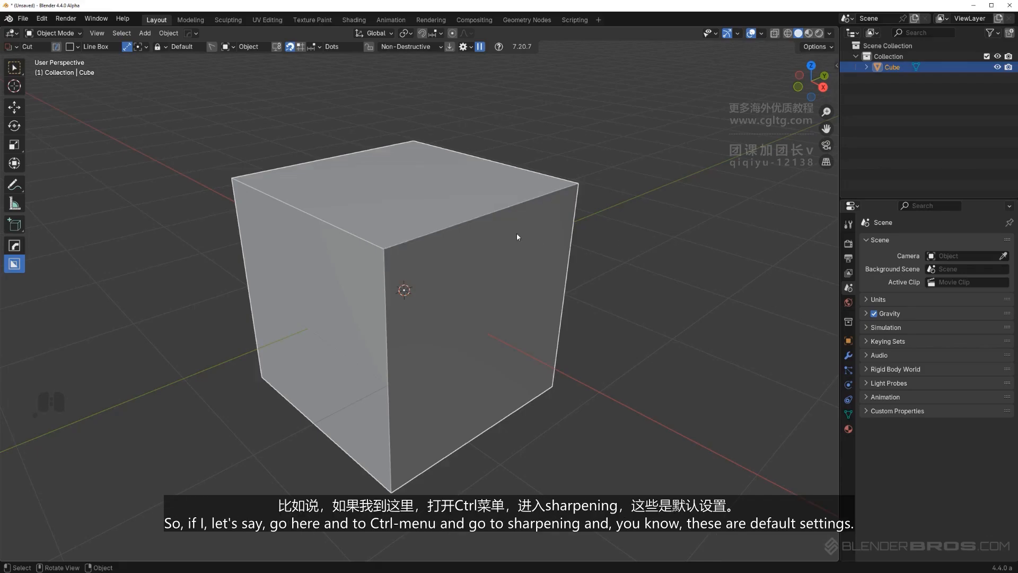
pyautogui.hotkey('ctrl', '`')
pyautogui.click(425, 279)
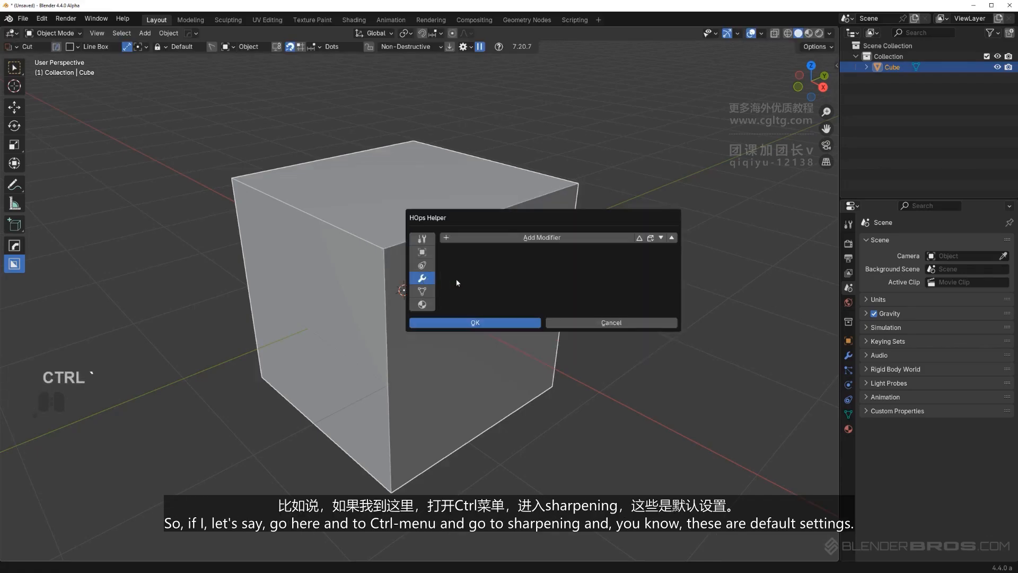
pyautogui.click(562, 184)
pyautogui.hotkey('ctrl', '`')
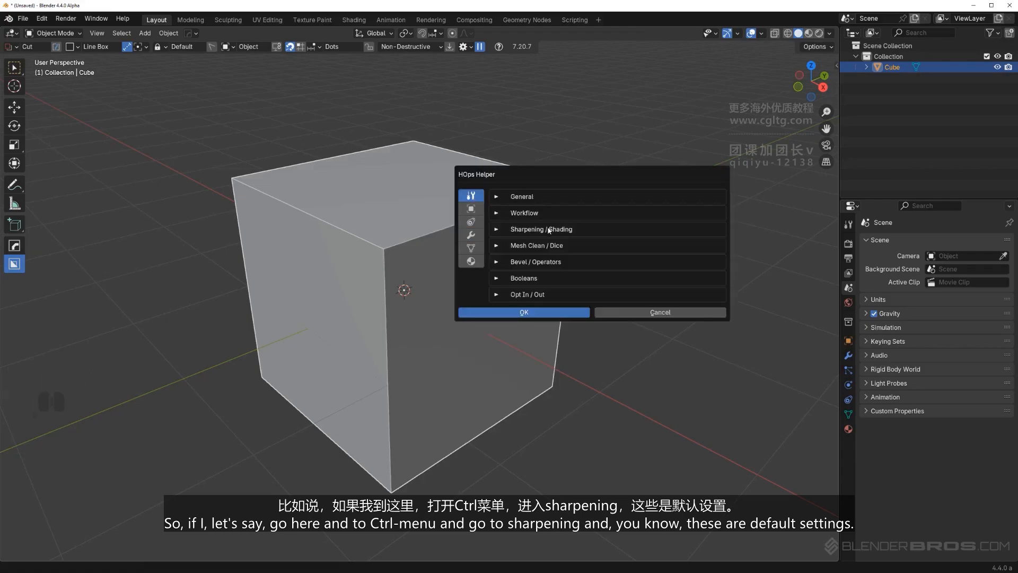
pyautogui.click(499, 232)
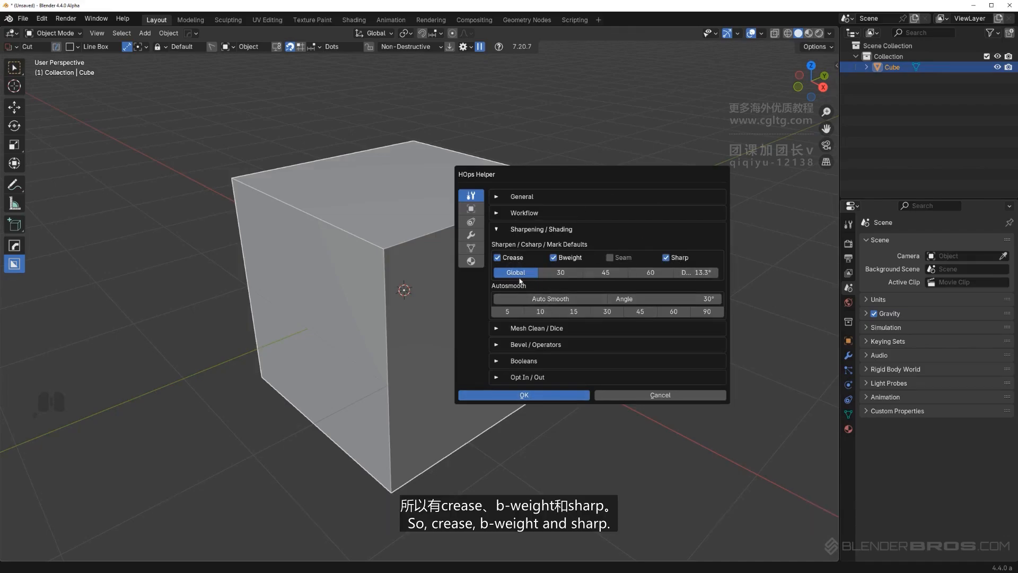
pyautogui.click(522, 259)
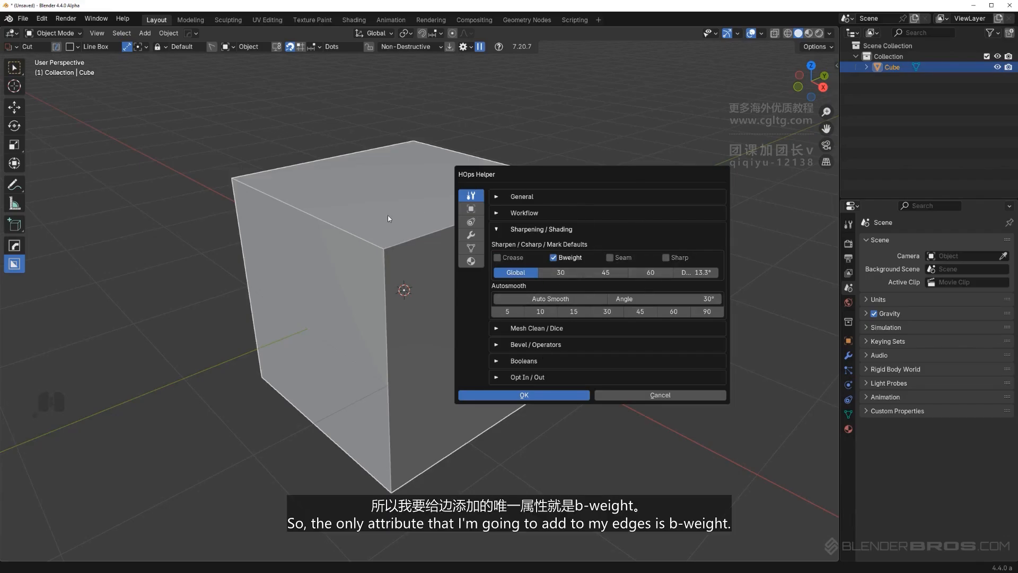
pyautogui.click(547, 397)
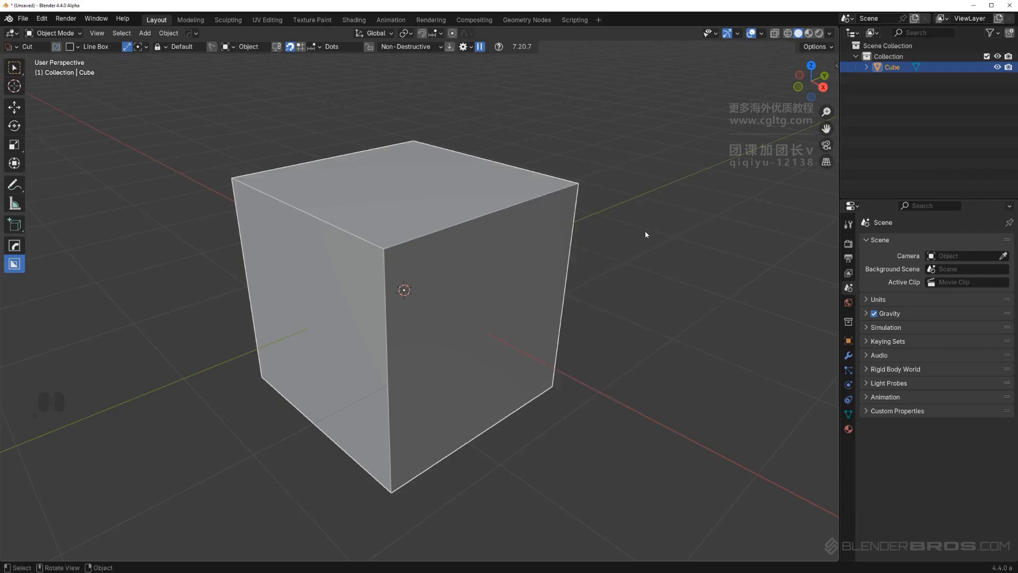
# Apply the HOps Sharpen operation to the cube and return to Edit Mode.
pyautogui.keyDown('shift'); pyautogui.moveTo(441, 322); pyautogui.dragTo(438, 287, button='middle'); pyautogui.keyUp('shift')
pyautogui.scroll(1, 427, 319)
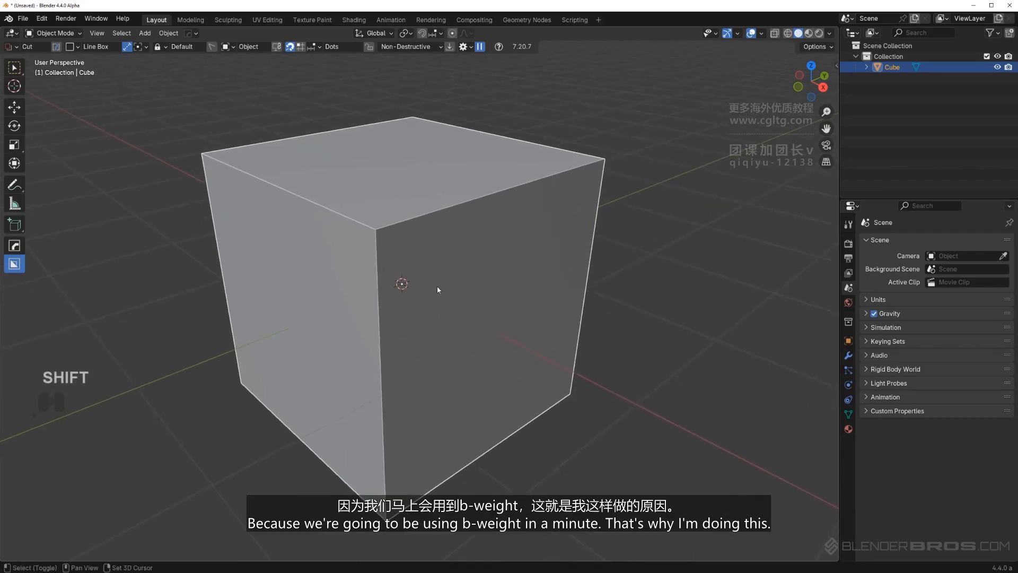
pyautogui.scroll(-1, 438, 289)
pyautogui.press('q')
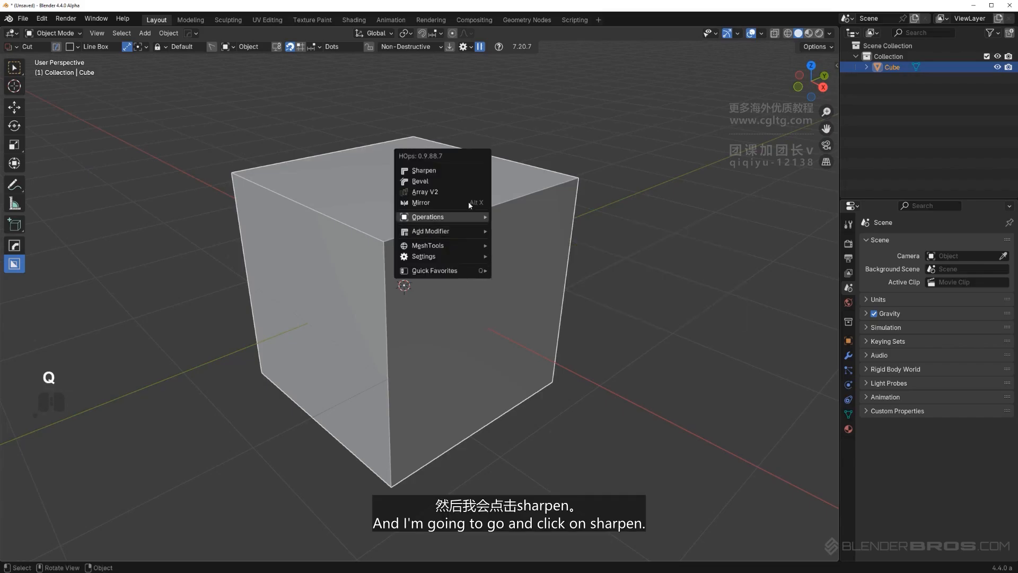
pyautogui.click(464, 171)
pyautogui.press('Tab')
pyautogui.scroll(-2, 457, 303)
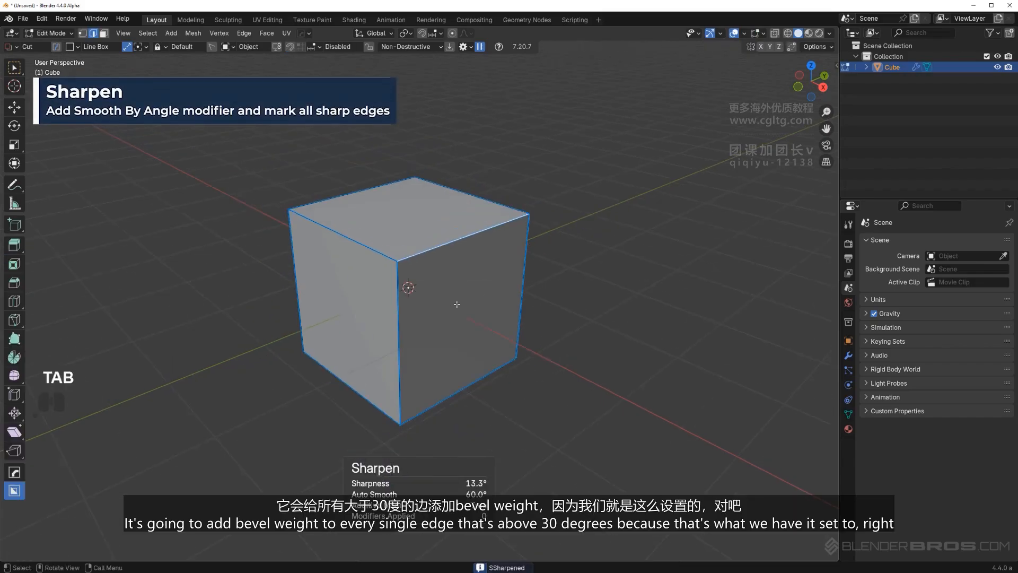
# Select the whole cube mesh, unmark all its edges with the HOps Mark tool, and clear the selection.
pyautogui.moveTo(457, 304); pyautogui.dragTo(583, 282, button='middle')
pyautogui.hotkey('ctrl', '`')
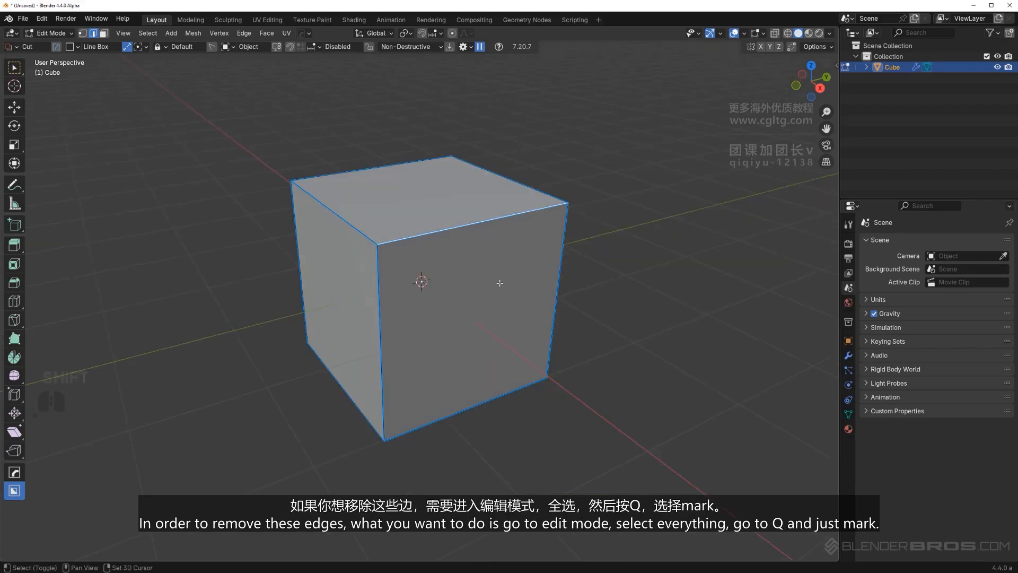
pyautogui.moveTo(411, 287); pyautogui.dragTo(446, 297, button='middle')
pyautogui.scroll(1, 428, 301)
pyautogui.scroll(1, 430, 302)
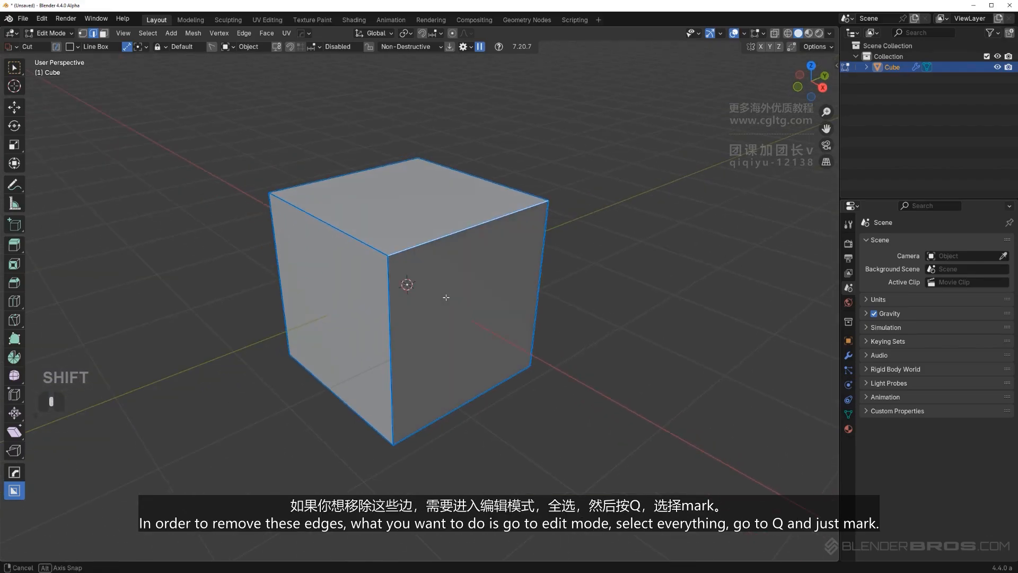
pyautogui.press('a')
pyautogui.press('q')
pyautogui.click(473, 287)
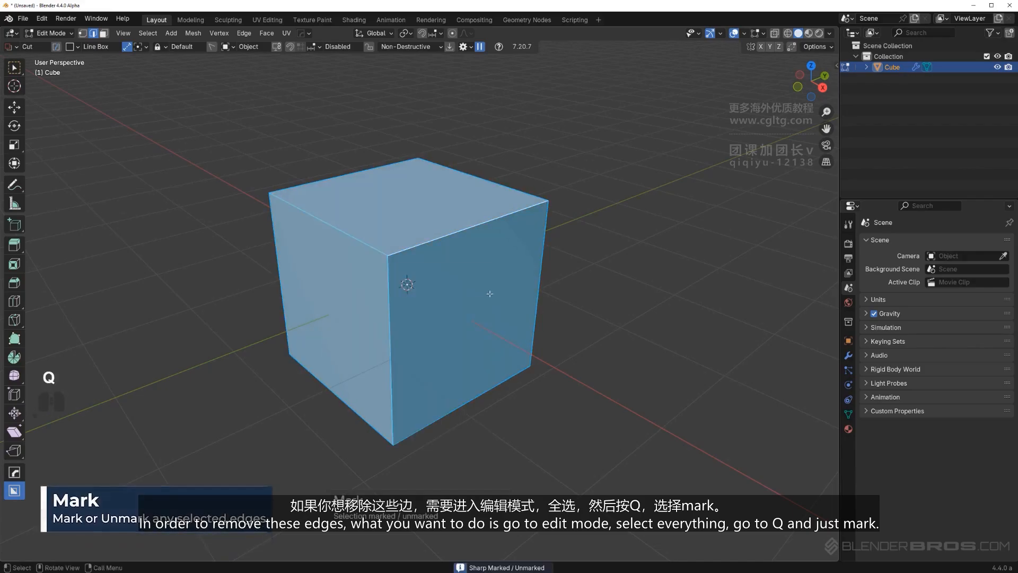
pyautogui.click(279, 376)
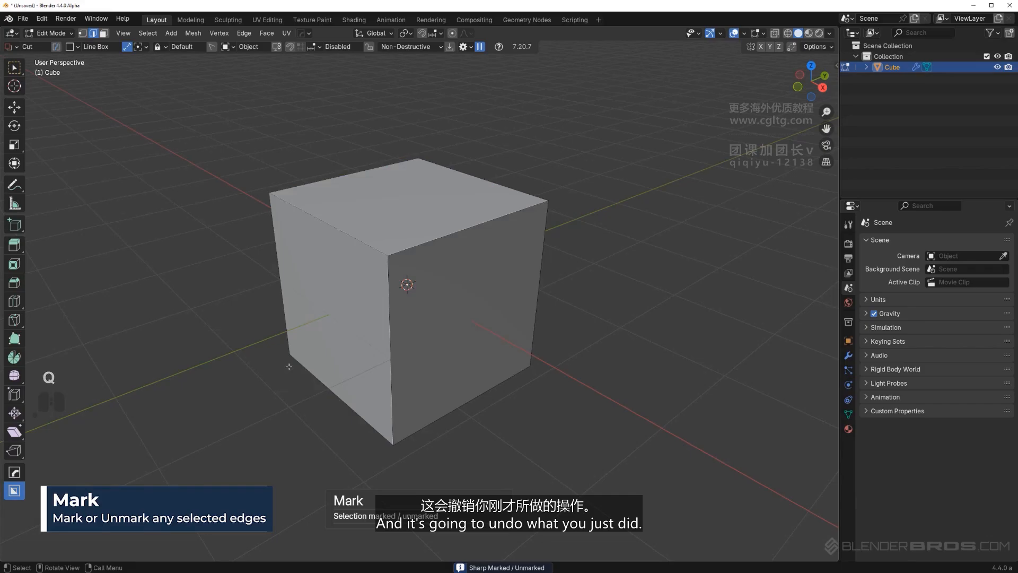
# Mark a single top edge of the cube with bevel weight and check the HOps mark defaults.
pyautogui.click(439, 237)
pyautogui.scroll(2, 457, 264)
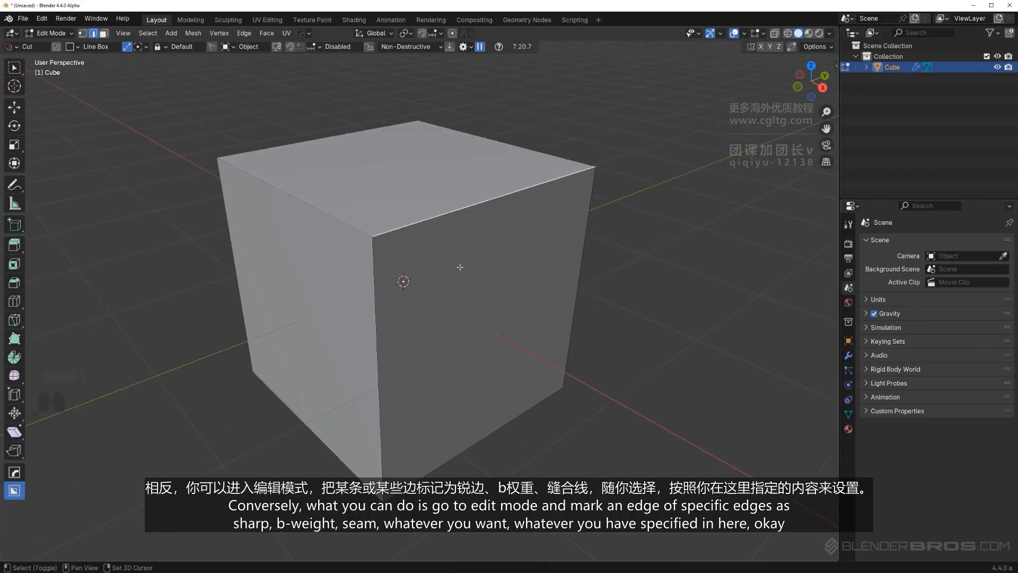
pyautogui.keyDown('shift'); pyautogui.moveTo(460, 268); pyautogui.dragTo(493, 289, button='middle'); pyautogui.keyUp('shift')
pyautogui.scroll(-1, 508, 288)
pyautogui.press('q')
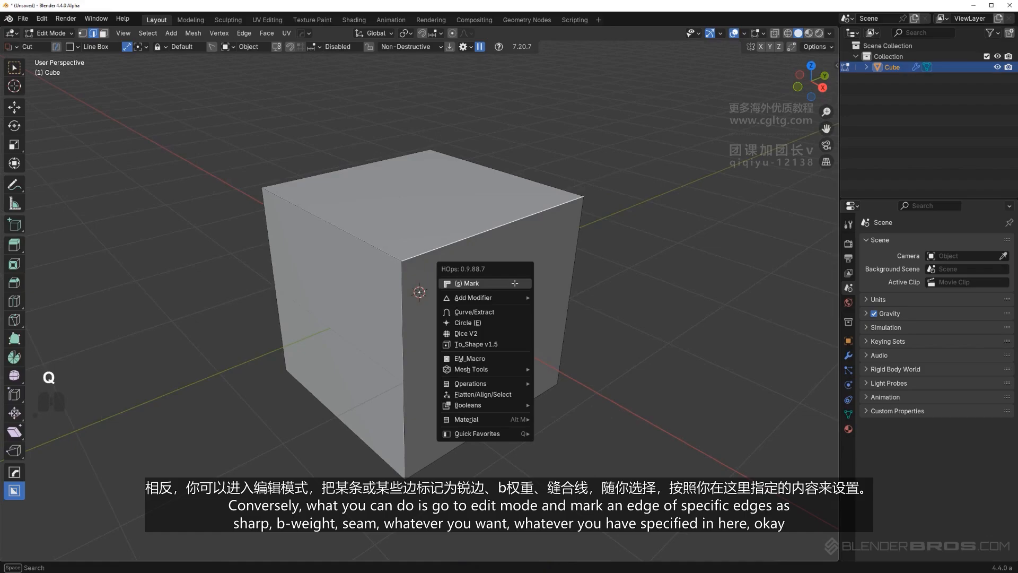
pyautogui.click(514, 284)
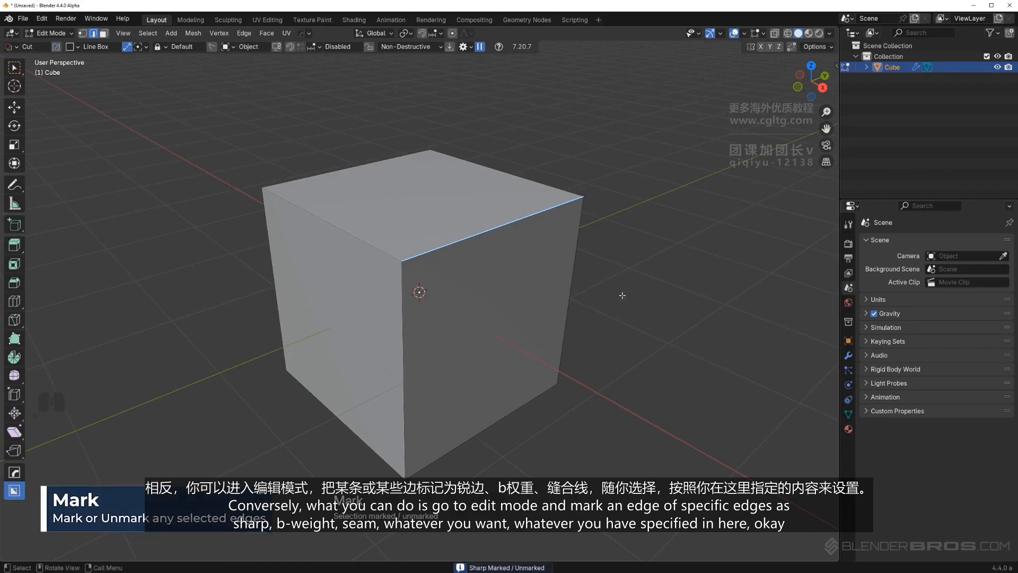
pyautogui.hotkey('ctrl', '`')
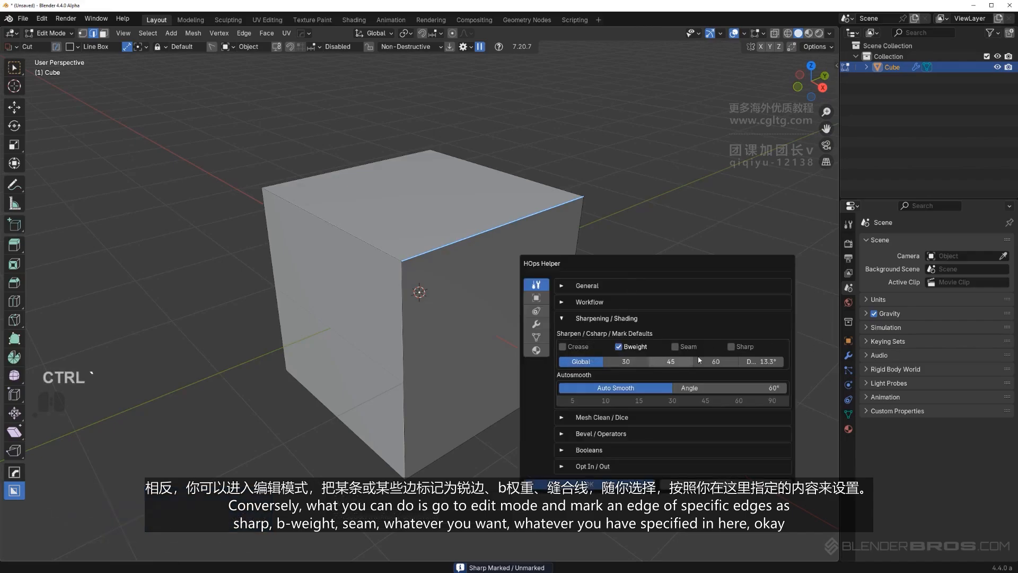
# Add a vertex-group bevel to the top edge opposite the marked one, with 10 segments and a width of about 0.43.
pyautogui.moveTo(462, 233); pyautogui.dragTo(665, 252, button='middle')
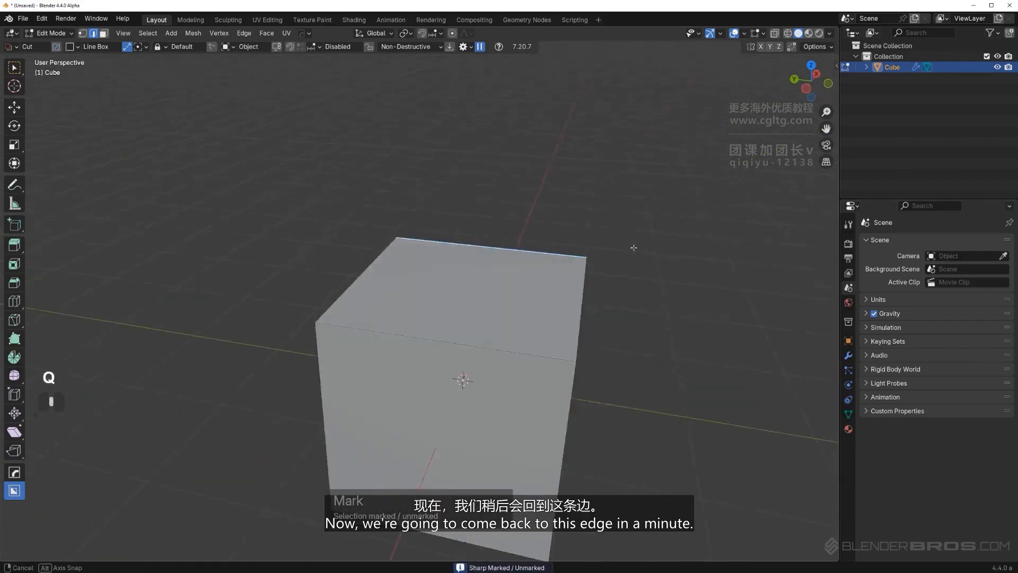
pyautogui.keyDown('shift'); pyautogui.moveTo(573, 293); pyautogui.dragTo(521, 257, button='middle'); pyautogui.keyUp('shift')
pyautogui.press('q')
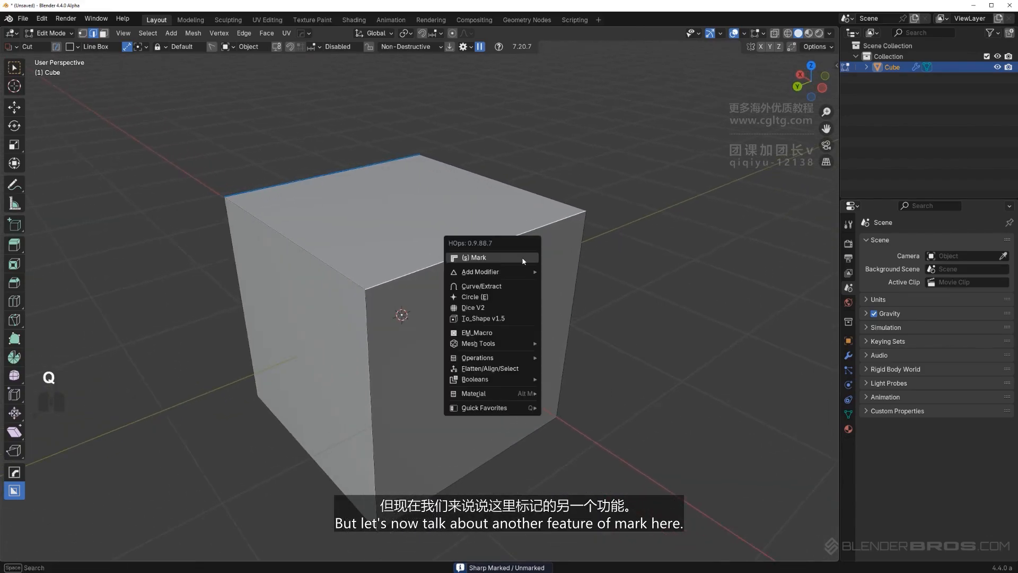
pyautogui.keyDown('ctrl'); pyautogui.click(478, 258); pyautogui.keyUp('ctrl')
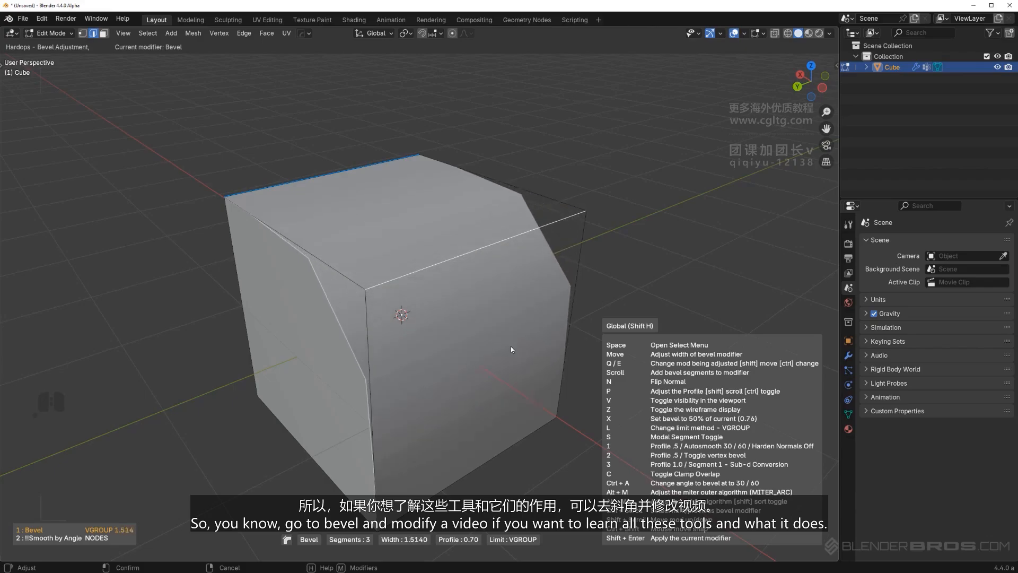
pyautogui.scroll(7, 718, 257)
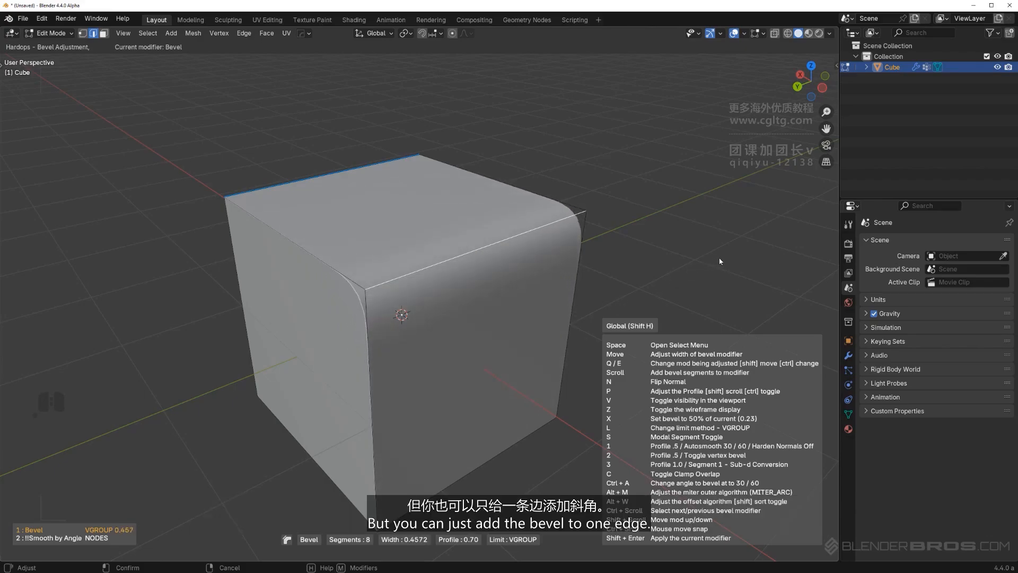
pyautogui.click(722, 250)
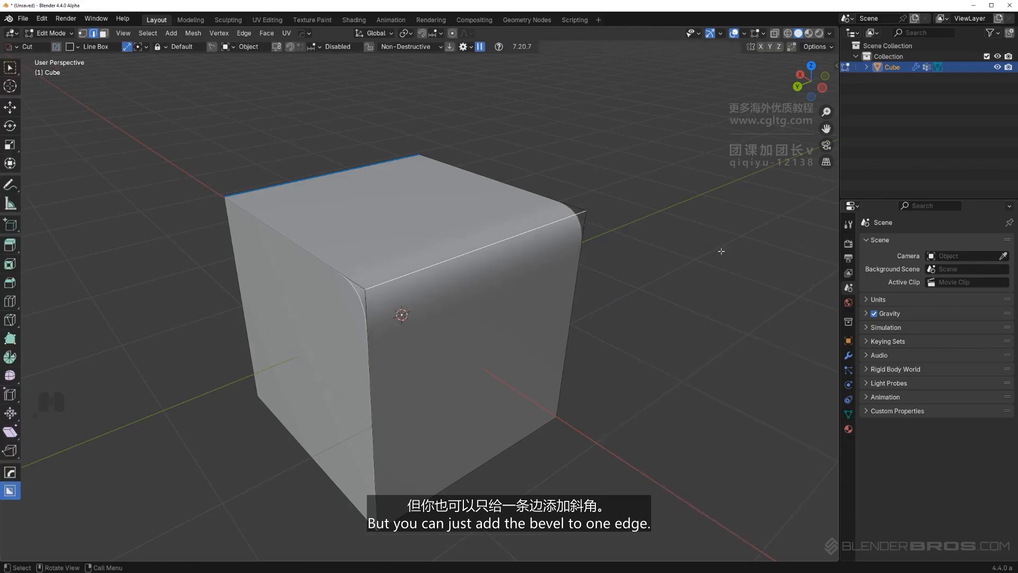
# In Object Mode, mirror the cube across the X and Z axes so the single bevel repeats on the other edges.
pyautogui.scroll(-2, 421, 318)
pyautogui.moveTo(421, 318); pyautogui.dragTo(451, 309, button='middle')
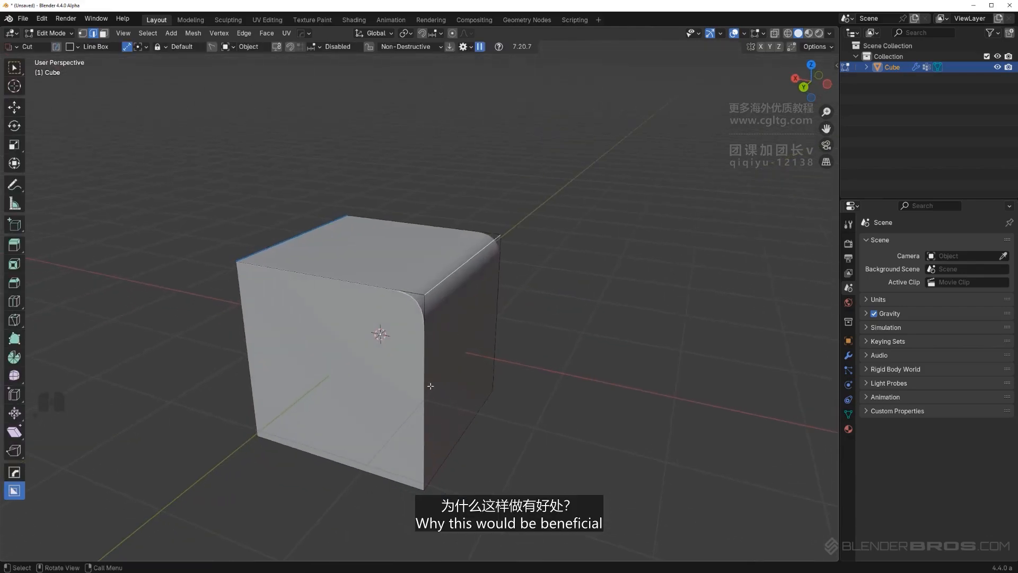
pyautogui.press('Tab')
pyautogui.hotkey('alt', 'x')
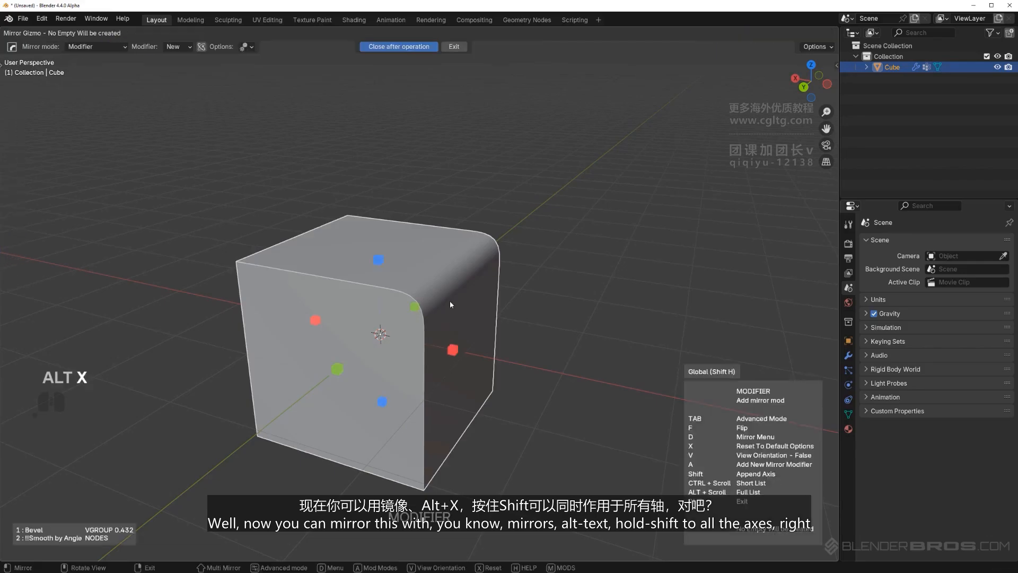
pyautogui.press('shift')
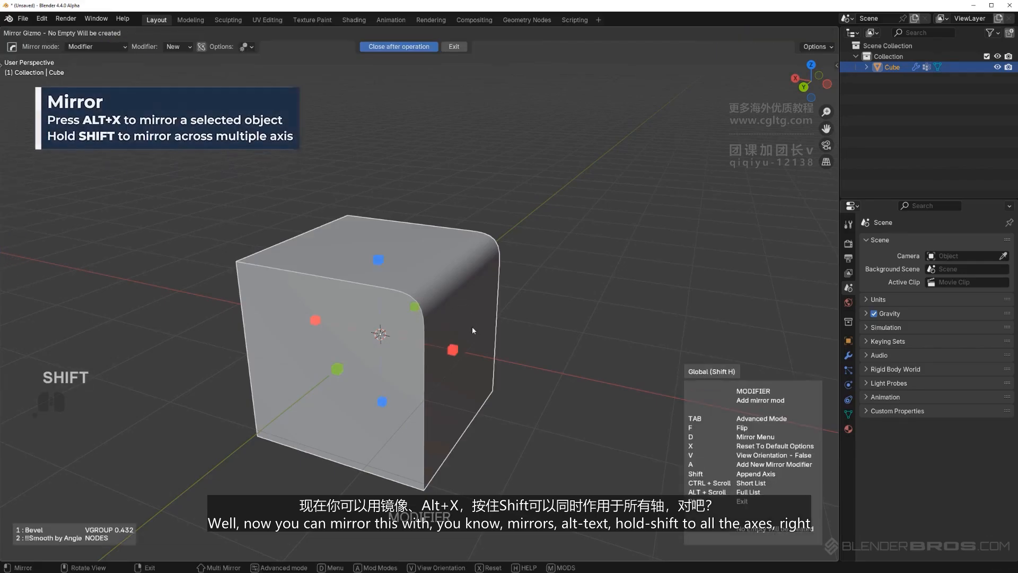
pyautogui.keyDown('shift'); pyautogui.click(452, 351); pyautogui.keyUp('shift')
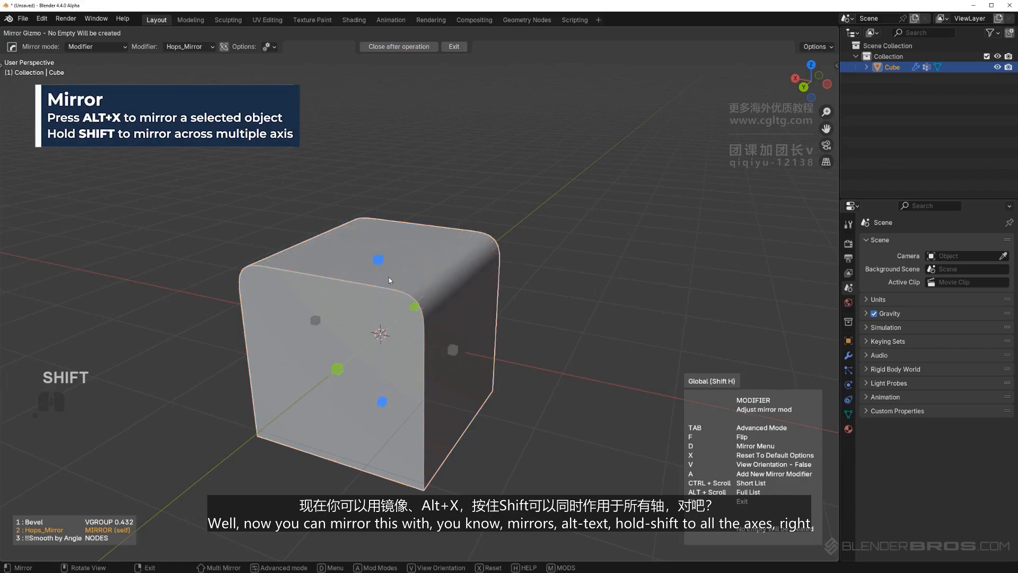
pyautogui.keyDown('shift'); pyautogui.click(381, 263); pyautogui.keyUp('shift')
pyautogui.moveTo(479, 328); pyautogui.dragTo(467, 332, button='middle')
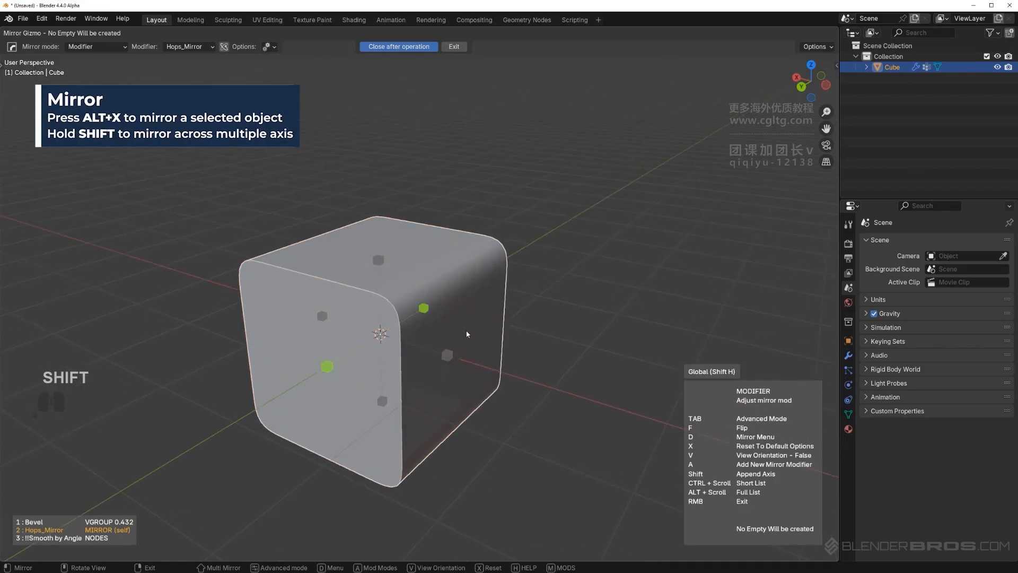
pyautogui.rightClick(467, 332)
# Adjust the existing HOps bevel on the mirrored cube to a width of about 0.53.
pyautogui.press('q')
pyautogui.click(365, 325)
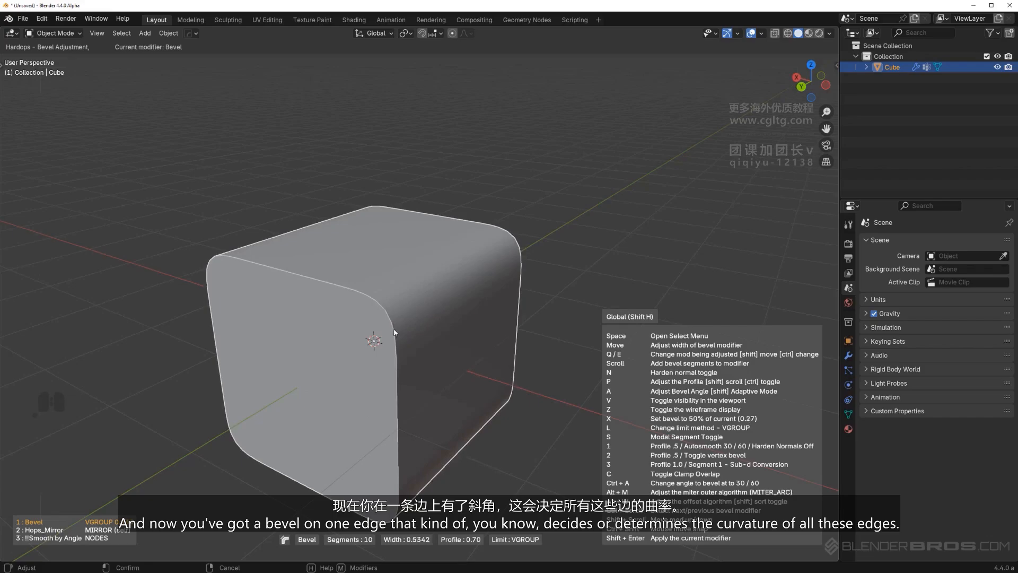
pyautogui.click(387, 332)
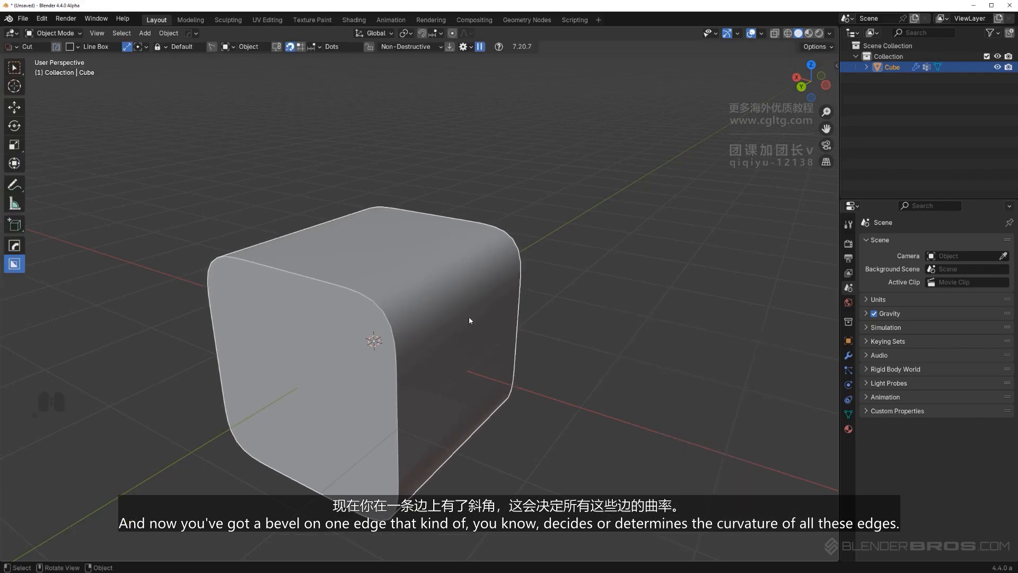
pyautogui.keyDown('shift'); pyautogui.moveTo(453, 320); pyautogui.dragTo(517, 273, button='middle'); pyautogui.keyUp('shift')
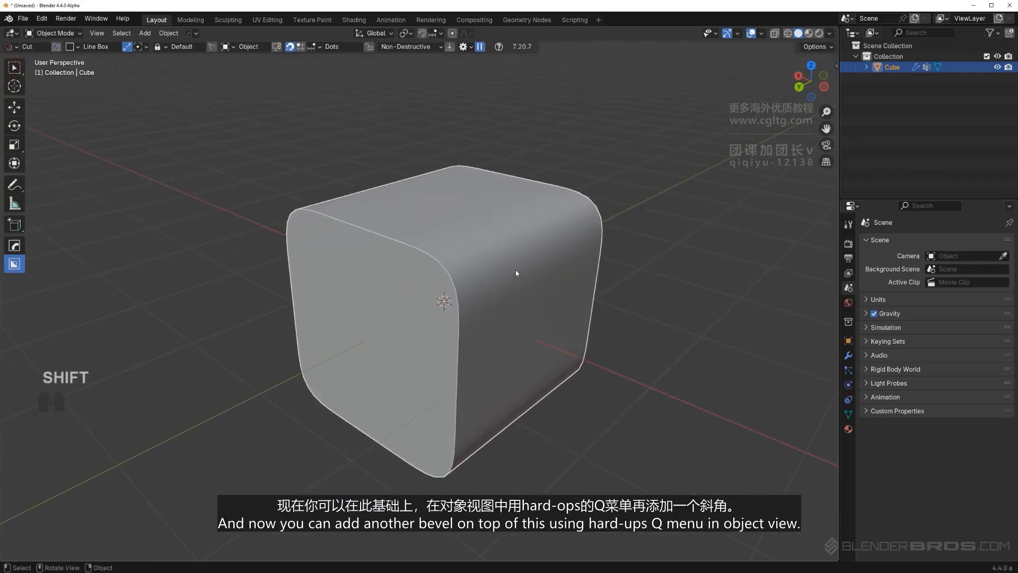
# Show the modifier stack of the mirrored cube.
pyautogui.click(847, 355)
pyautogui.scroll(1, 604, 327)
pyautogui.keyDown('shift'); pyautogui.moveTo(479, 286); pyautogui.dragTo(492, 288, button='middle'); pyautogui.keyUp('shift')
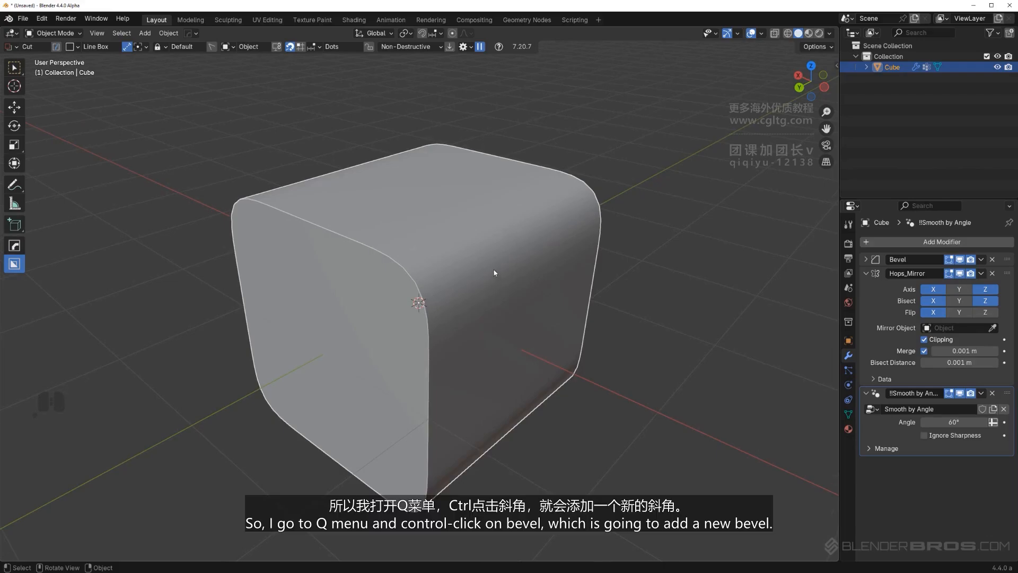
pyautogui.press('q')
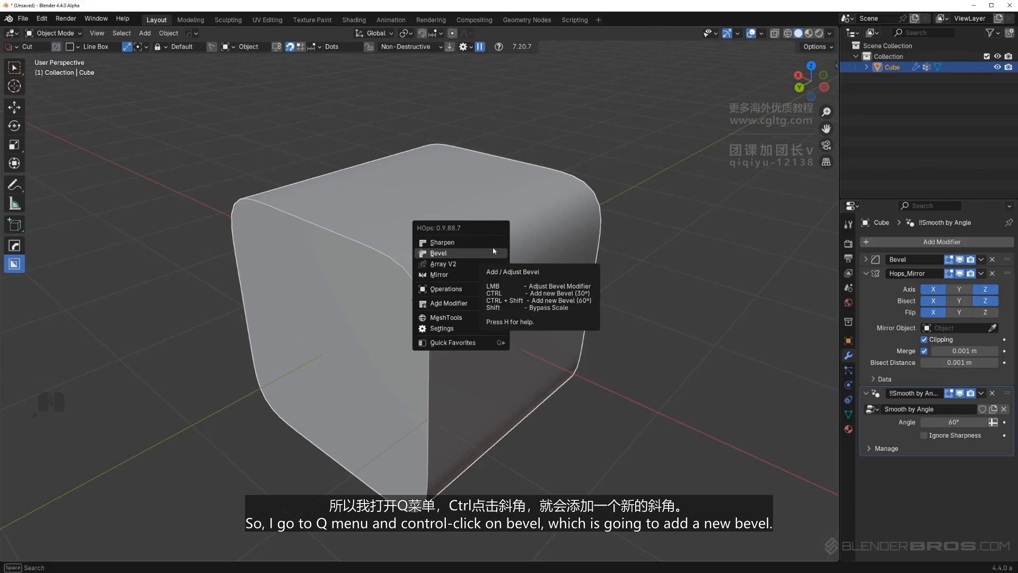
pyautogui.press('q')
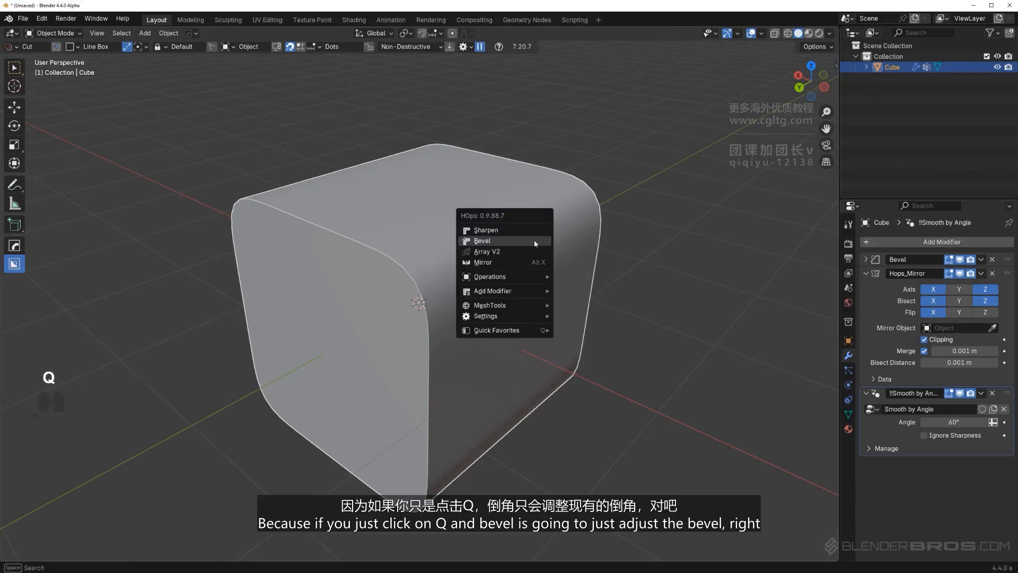
pyautogui.click(534, 240)
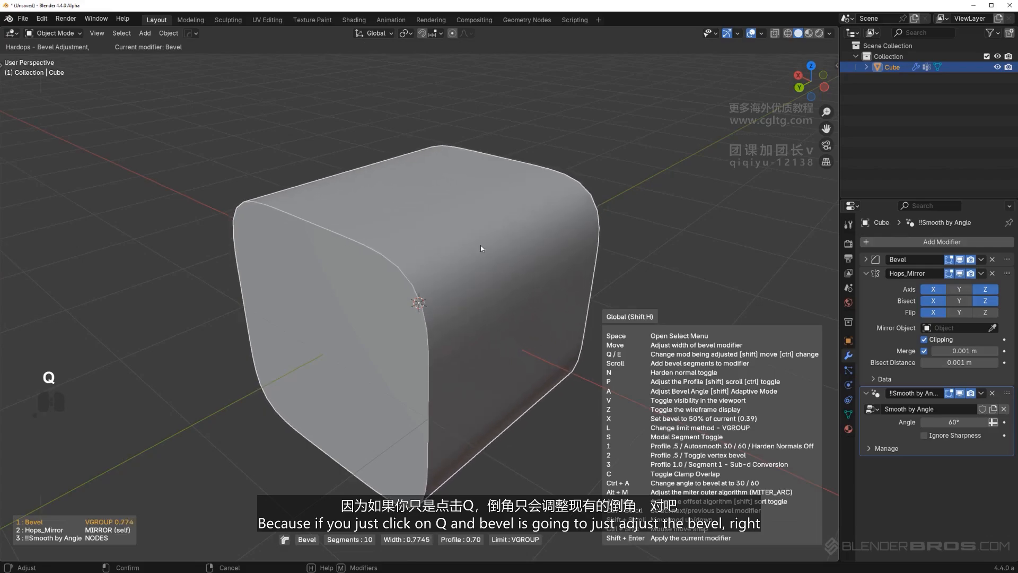
pyautogui.rightClick(459, 259)
# Add a new HOps bevel to the mirrored cube with a 30° angle, 3 segments and a width of about 0.02.
pyautogui.press('q')
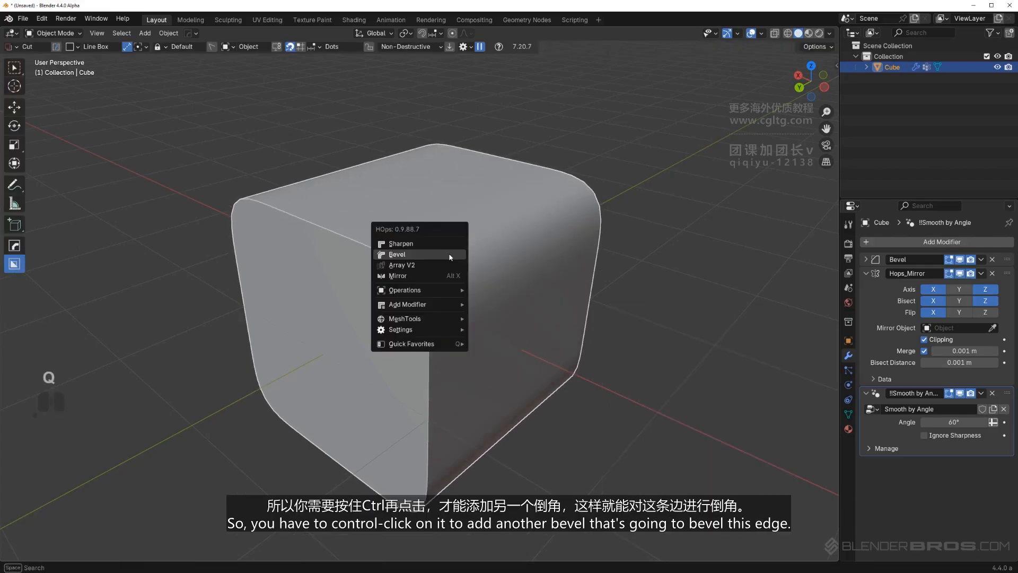
pyautogui.keyDown('ctrl'); pyautogui.click(450, 254); pyautogui.keyUp('ctrl')
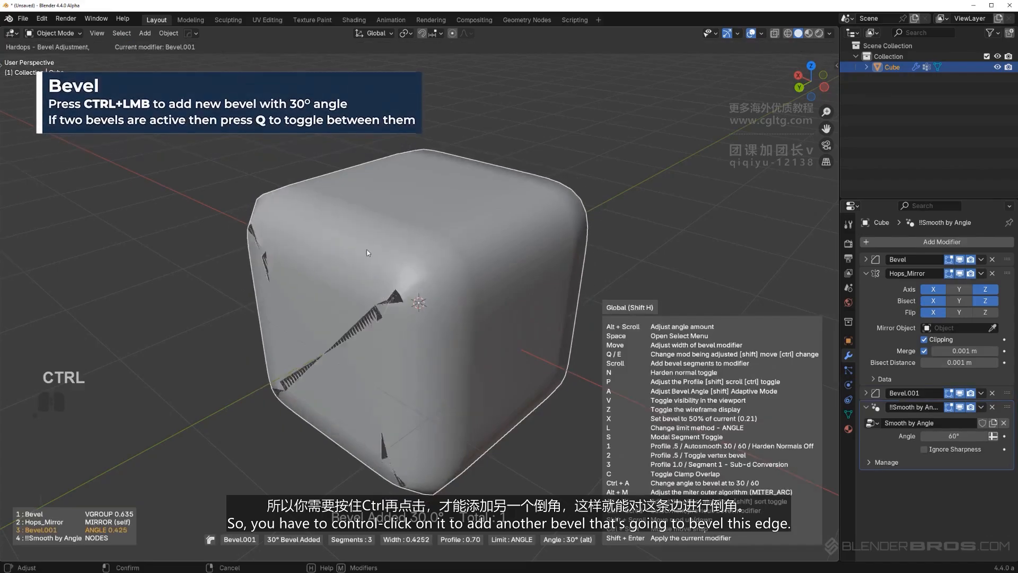
pyautogui.click(486, 243)
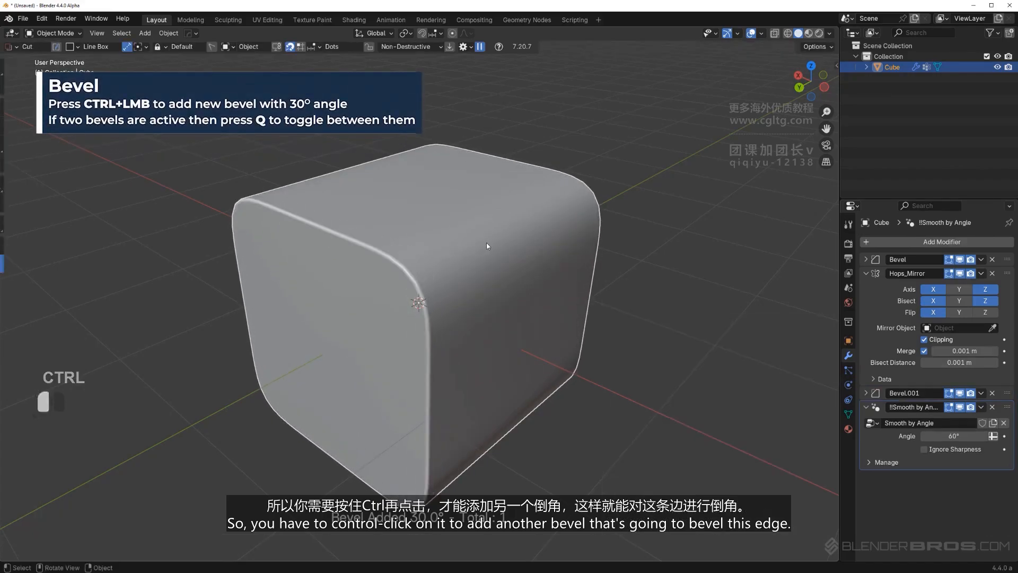
# Adjust both HOps bevels on the cube, setting the 30° bevel's width to about 0.016 and slightly widening the vertex-group bevel.
pyautogui.press('q')
pyautogui.click(501, 252)
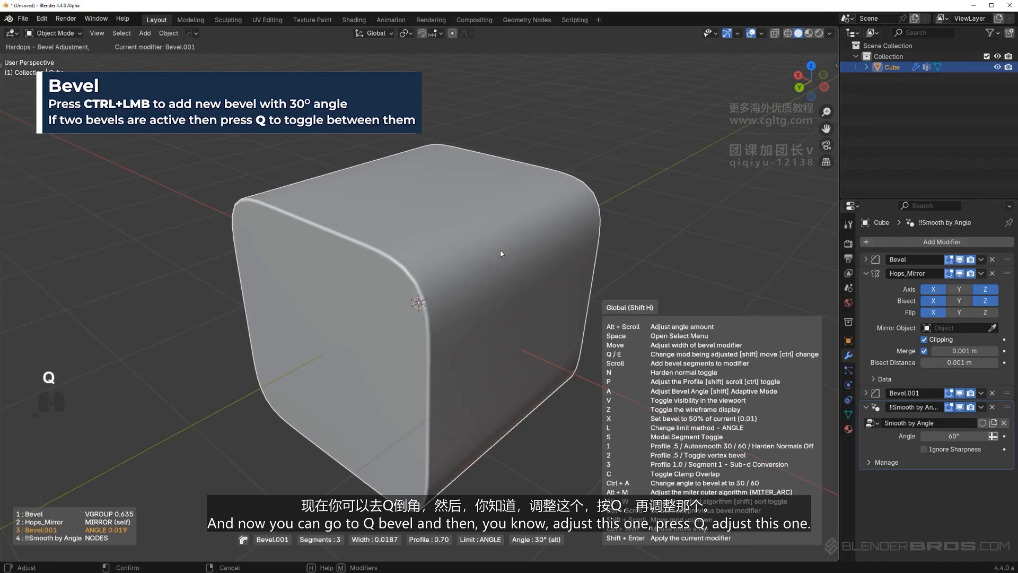
pyautogui.press('q')
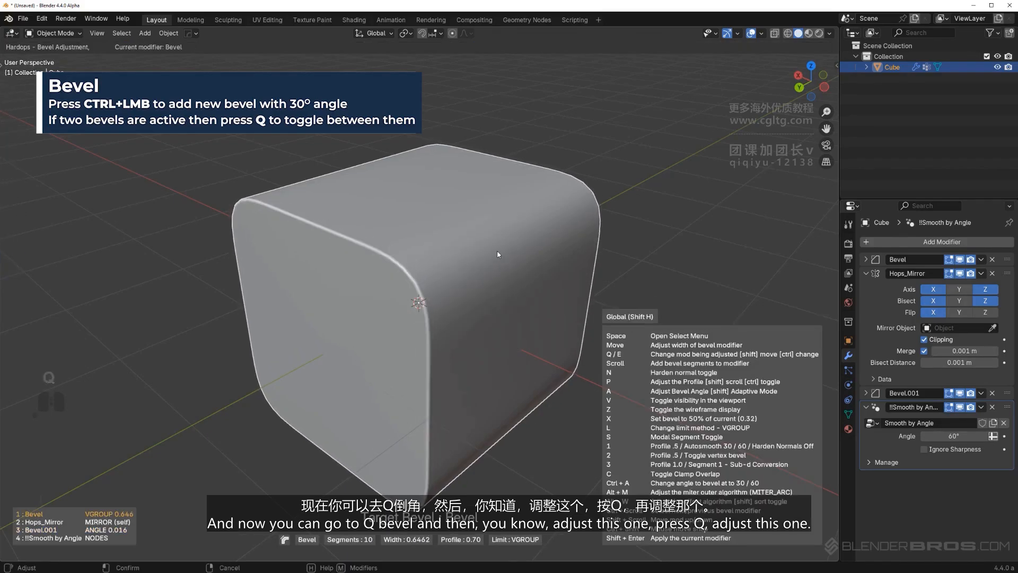
pyautogui.click(480, 253)
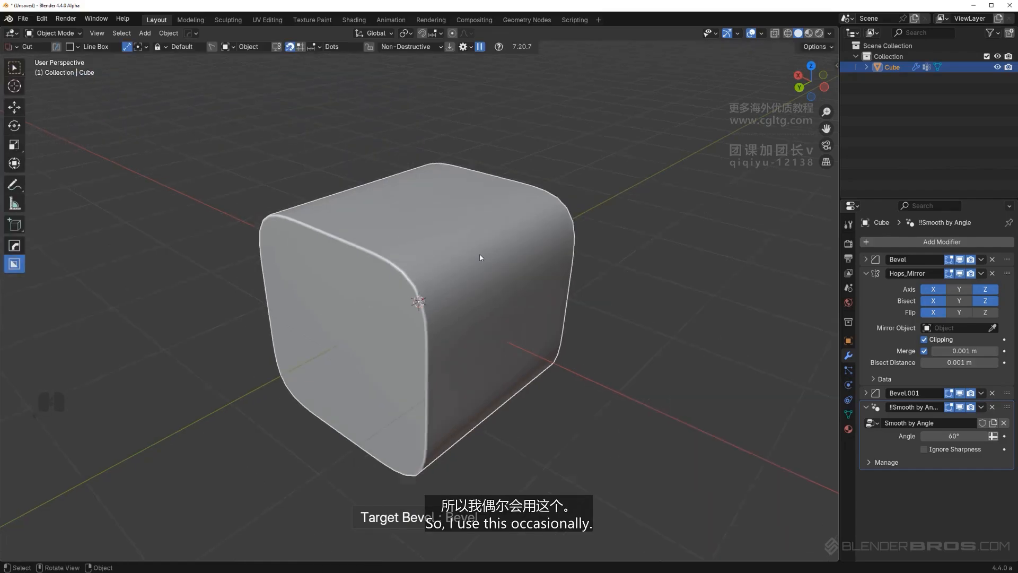
# Add a plane and move it about 8 m along negative Y, away from the cube.
pyautogui.scroll(-4, 481, 253)
pyautogui.moveTo(480, 253); pyautogui.dragTo(401, 279, button='middle')
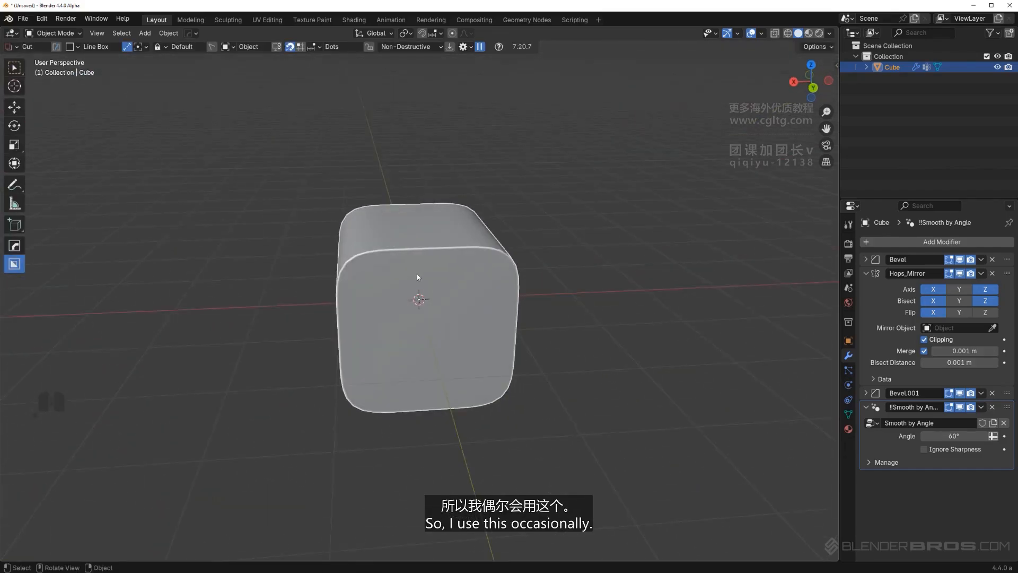
pyautogui.moveTo(520, 275); pyautogui.dragTo(453, 277, button='middle')
pyautogui.scroll(-2, 555, 255)
pyautogui.keyDown('shift'); pyautogui.moveTo(555, 254); pyautogui.dragTo(392, 283, button='middle'); pyautogui.keyUp('shift')
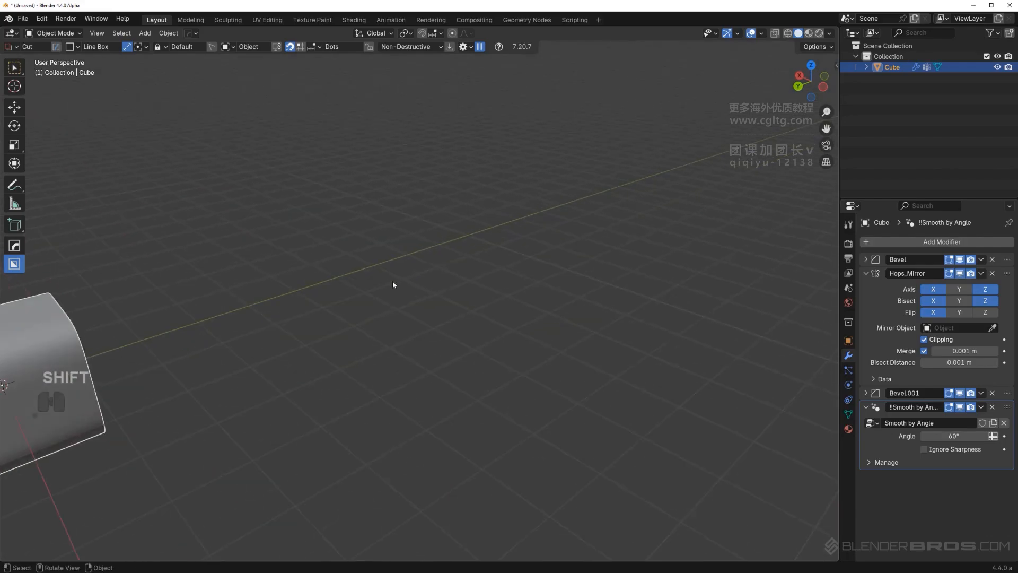
pyautogui.hotkey('shift', 'a')
pyautogui.click(454, 290)
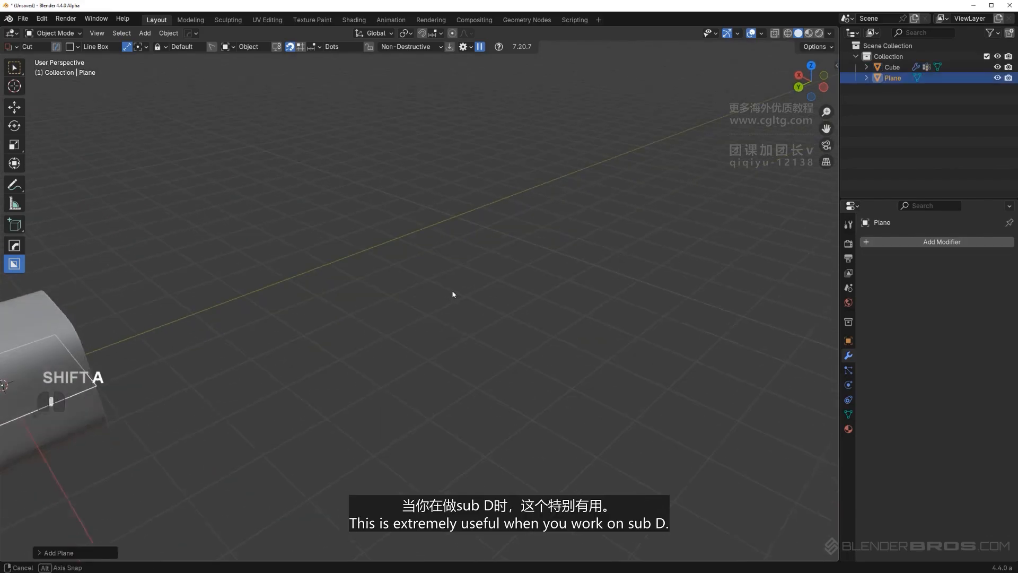
pyautogui.moveTo(453, 291); pyautogui.dragTo(455, 294, button='middle')
pyautogui.scroll(-2, 300, 330)
pyautogui.press('g')
pyautogui.press('y')
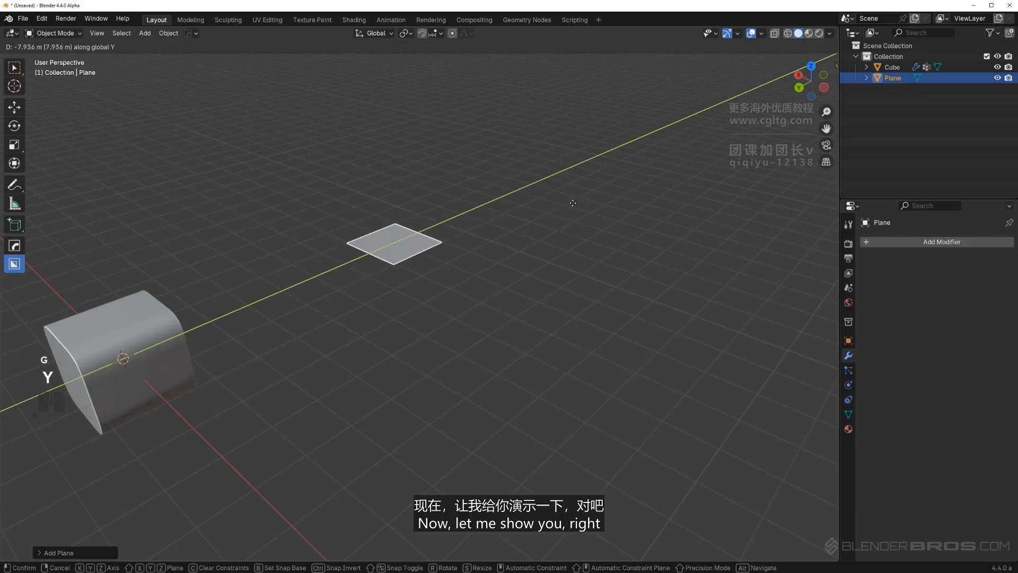
pyautogui.click(577, 210)
# In Edit Mode, extrude one side edge of the plane along X to form a second face.
pyautogui.scroll(3, 455, 182)
pyautogui.keyDown('shift'); pyautogui.moveTo(454, 236); pyautogui.dragTo(492, 322, button='middle'); pyautogui.keyUp('shift')
pyautogui.press('Tab')
pyautogui.click(464, 322)
pyautogui.press('e')
pyautogui.press('x')
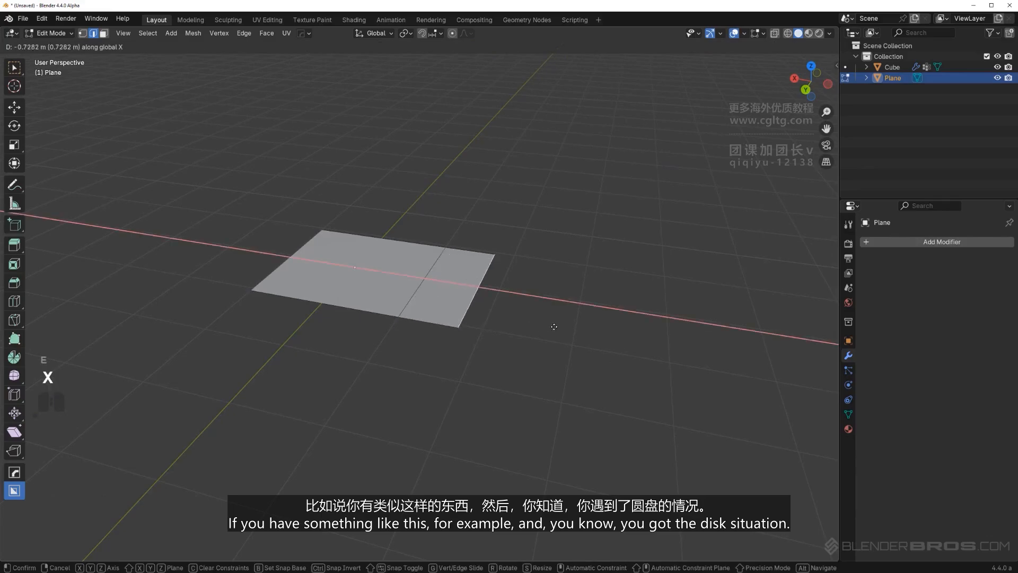
pyautogui.click(661, 344)
# Lower the extruded edge along Z so the second face slopes downward.
pyautogui.press('h')
pyautogui.hotkey('ctrl', 'z')
pyautogui.press('g')
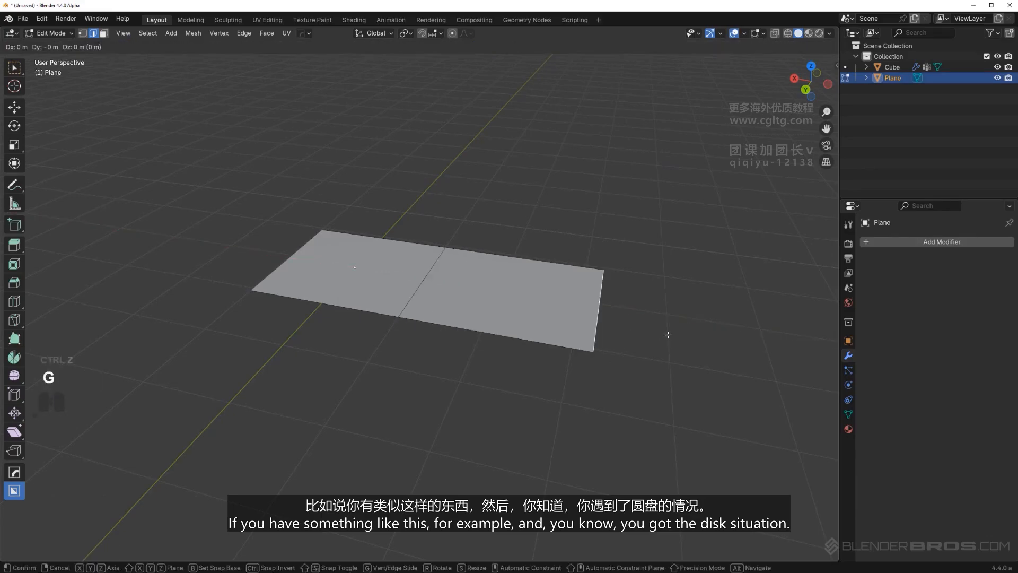
pyautogui.press('z')
pyautogui.click(501, 351)
pyautogui.moveTo(501, 350); pyautogui.dragTo(473, 310, button='middle')
# Add one loop cut across the middle of the sloped face.
pyautogui.hotkey('ctrl', 'r')
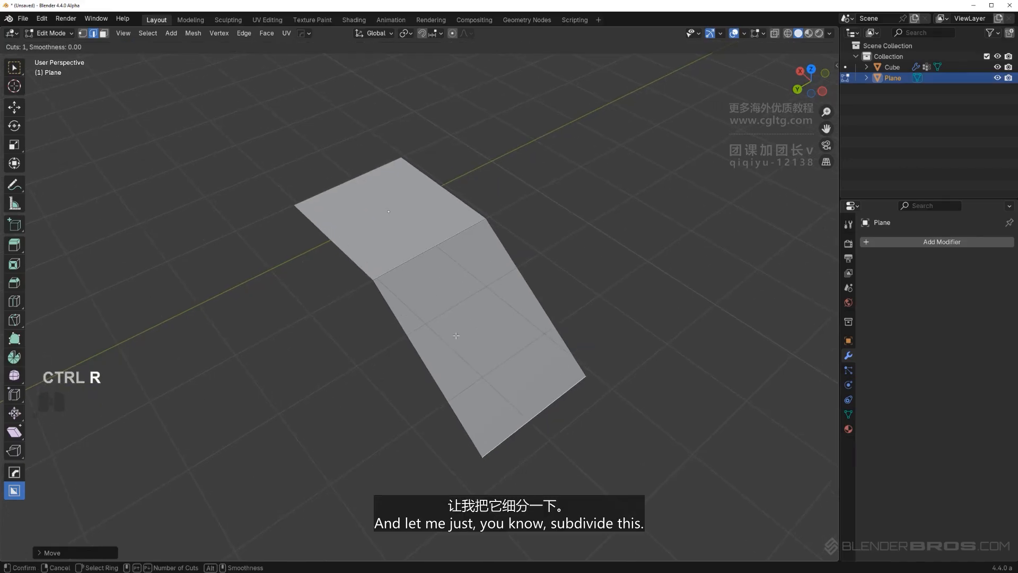
pyautogui.click(432, 353)
pyautogui.click(479, 325)
# Select the whole mesh and subdivide it twice.
pyautogui.press('a')
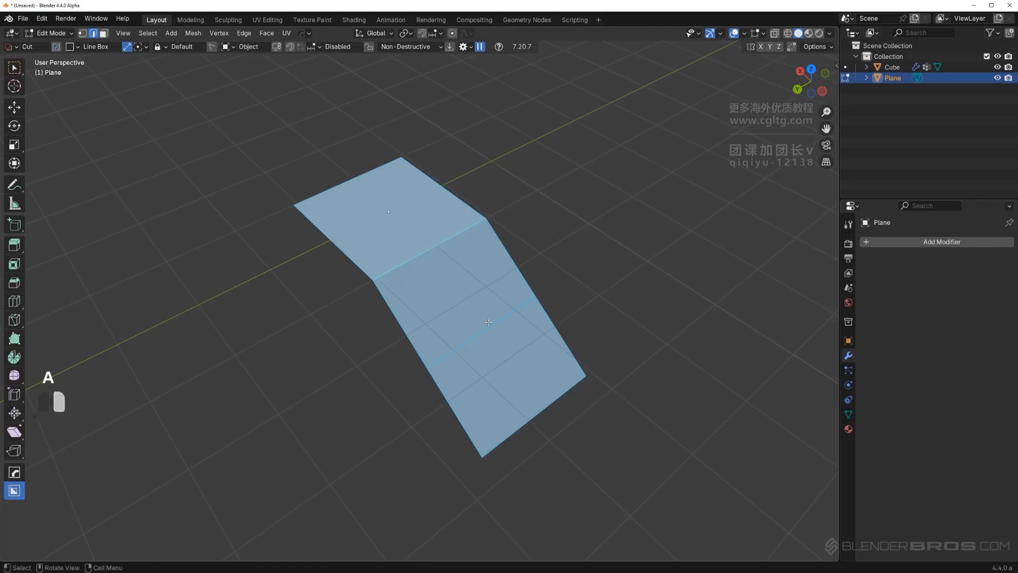
pyautogui.rightClick(456, 238)
pyautogui.click(462, 250)
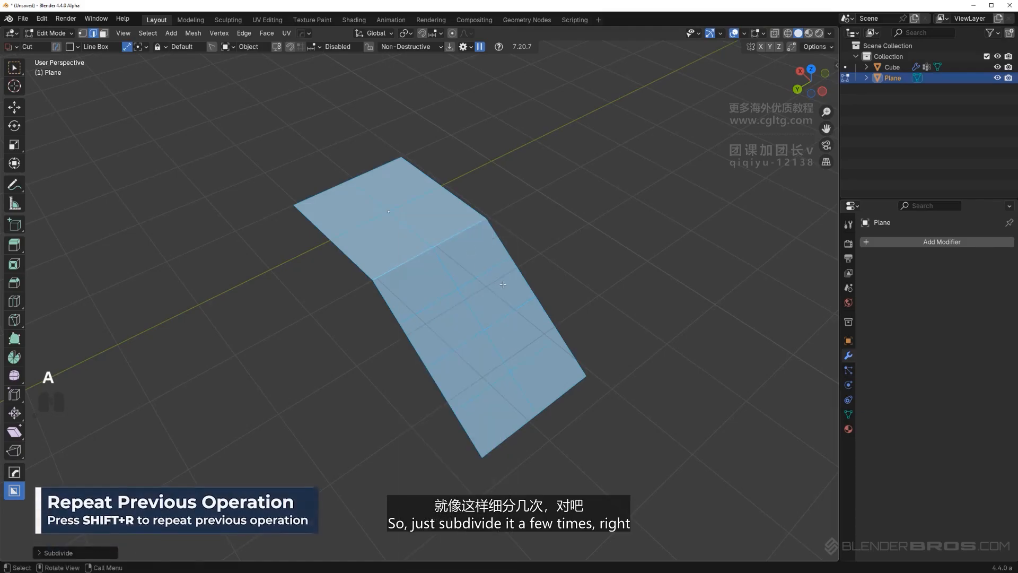
pyautogui.press('shift')
pyautogui.hotkey('shift', 'r')
pyautogui.moveTo(502, 286); pyautogui.dragTo(520, 284, button='middle')
pyautogui.scroll(1, 519, 285)
# Extrude the row of edges at the slope's lower end along X to form a flat lower section.
pyautogui.click(563, 472)
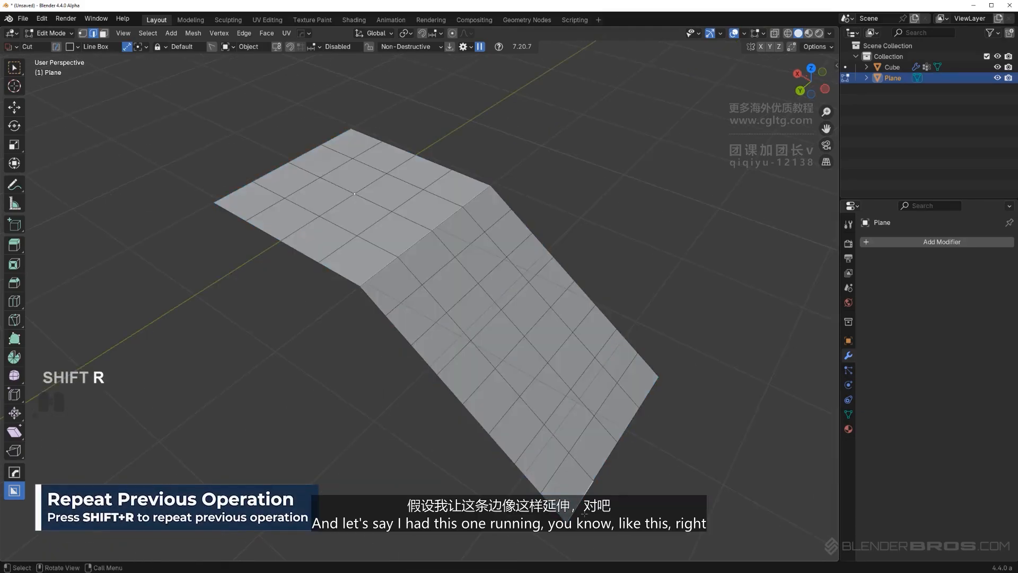
pyautogui.keyDown('shift'); pyautogui.moveTo(652, 473); pyautogui.dragTo(512, 336, button='middle'); pyautogui.keyUp('shift')
pyautogui.keyDown('ctrl'); pyautogui.click(514, 257); pyautogui.keyUp('ctrl')
pyautogui.scroll(-2, 514, 257)
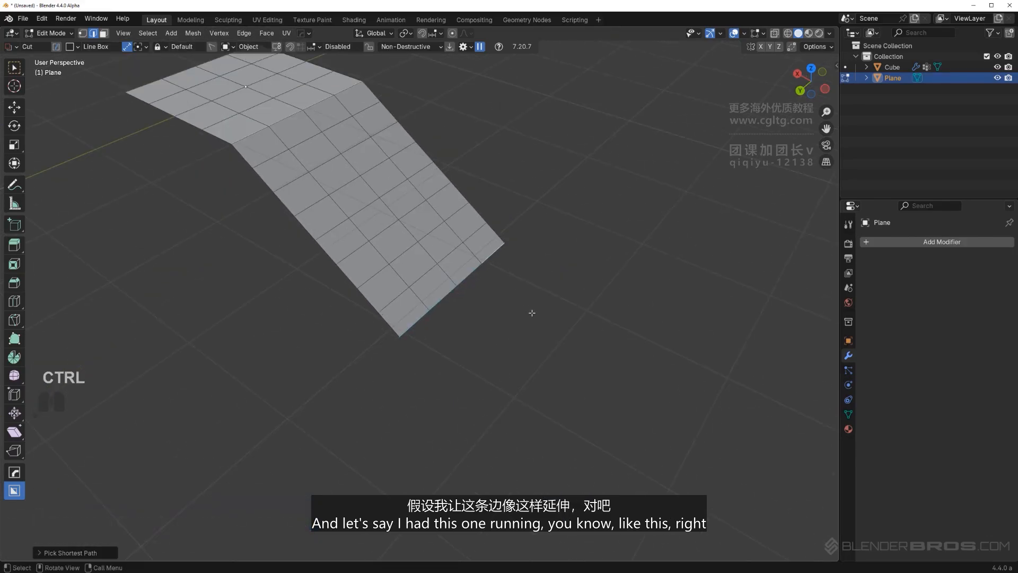
pyautogui.press('e')
pyautogui.press('x')
pyautogui.click(700, 393)
# Divide the flat lower section with evenly spaced loop cuts.
pyautogui.hotkey('ctrl', 'r')
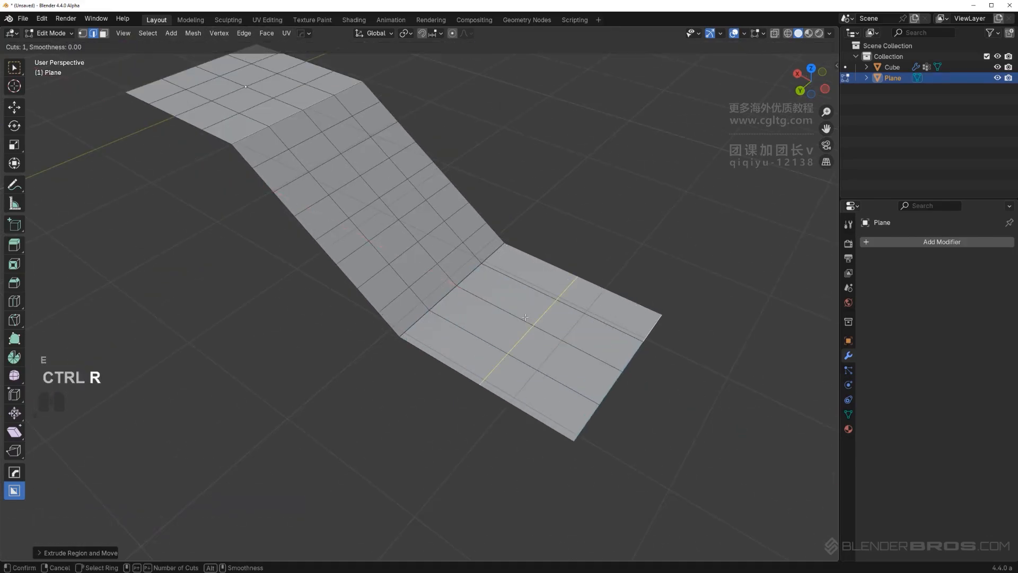
pyautogui.click(525, 317)
pyautogui.rightClick(525, 317)
# Select the row of edges along the upper bend and try a regular bevel on it.
pyautogui.keyDown('shift'); pyautogui.moveTo(525, 318); pyautogui.dragTo(594, 422, button='middle'); pyautogui.keyUp('shift')
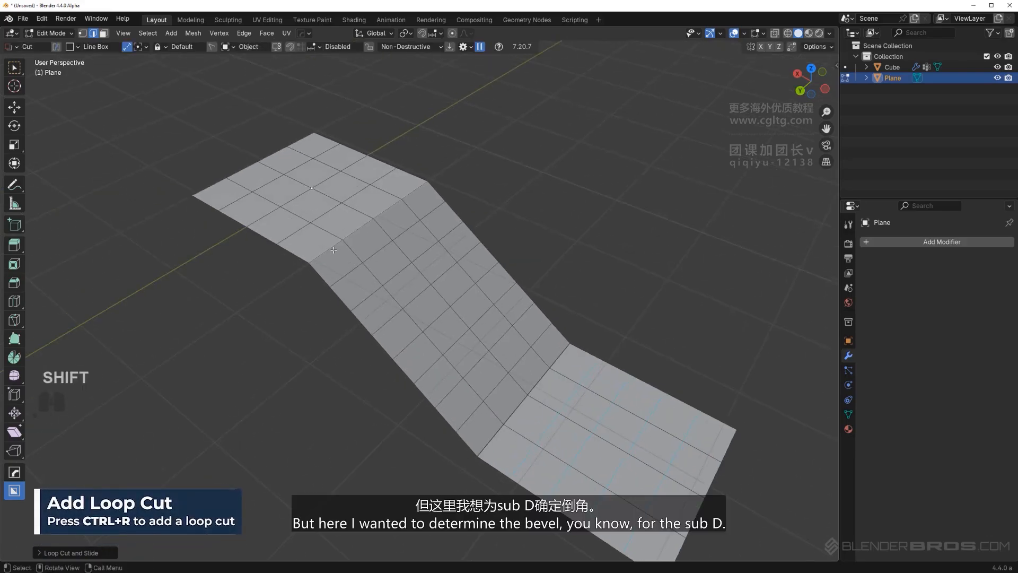
pyautogui.click(334, 250)
pyautogui.keyDown('ctrl'); pyautogui.click(428, 185); pyautogui.keyUp('ctrl')
pyautogui.keyDown('shift'); pyautogui.moveTo(436, 203); pyautogui.dragTo(478, 285, button='middle'); pyautogui.keyUp('shift')
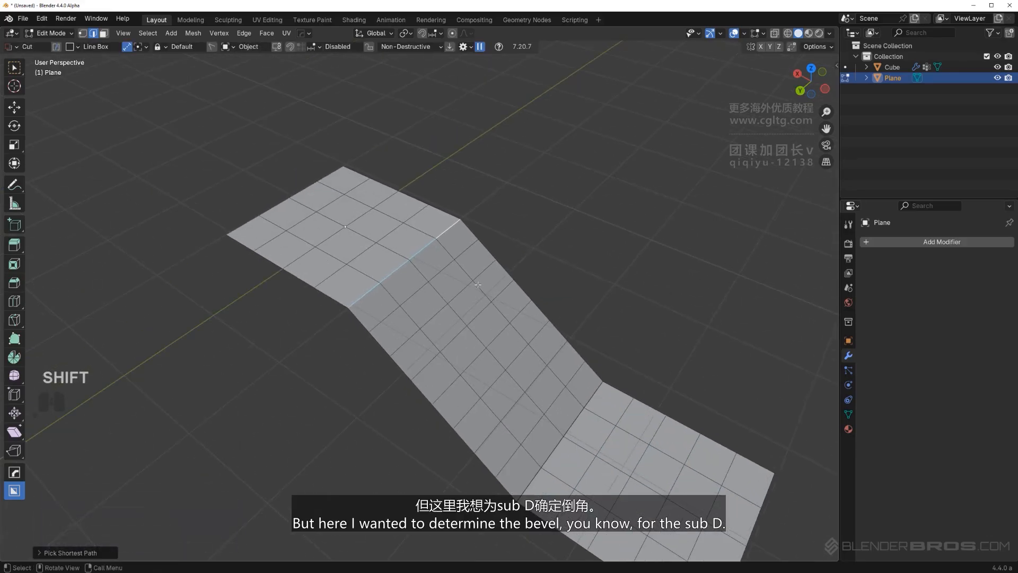
pyautogui.hotkey('ctrl', 'b')
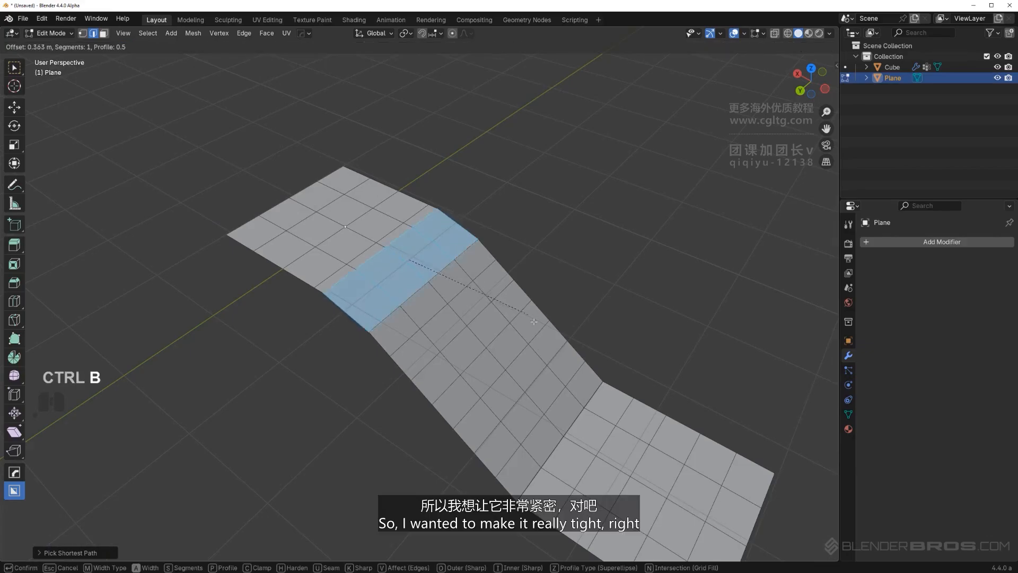
pyautogui.rightClick(503, 301)
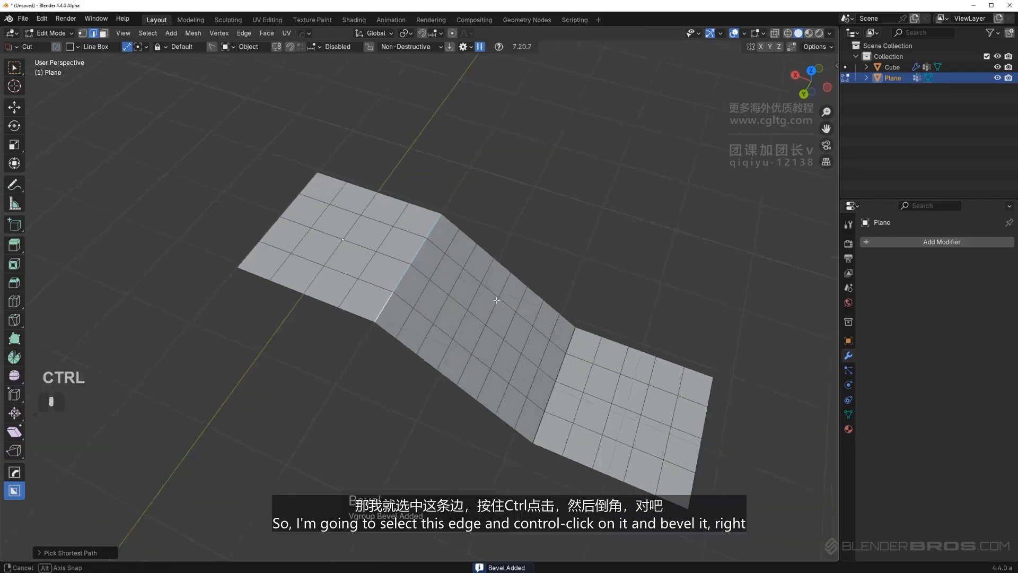
# Add a narrow HOps vertex-group bevel with 3 segments to the upper bend's edges, and return to Object Mode.
pyautogui.moveTo(496, 300); pyautogui.dragTo(493, 300, button='middle')
pyautogui.scroll(3, 477, 304)
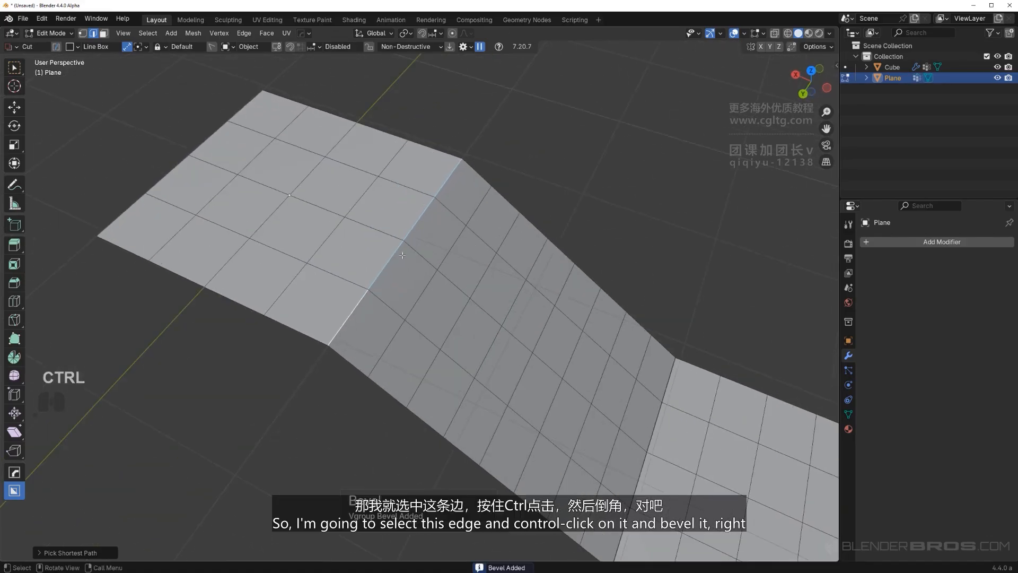
pyautogui.press('q')
pyautogui.keyDown('ctrl'); pyautogui.click(427, 224); pyautogui.keyUp('ctrl')
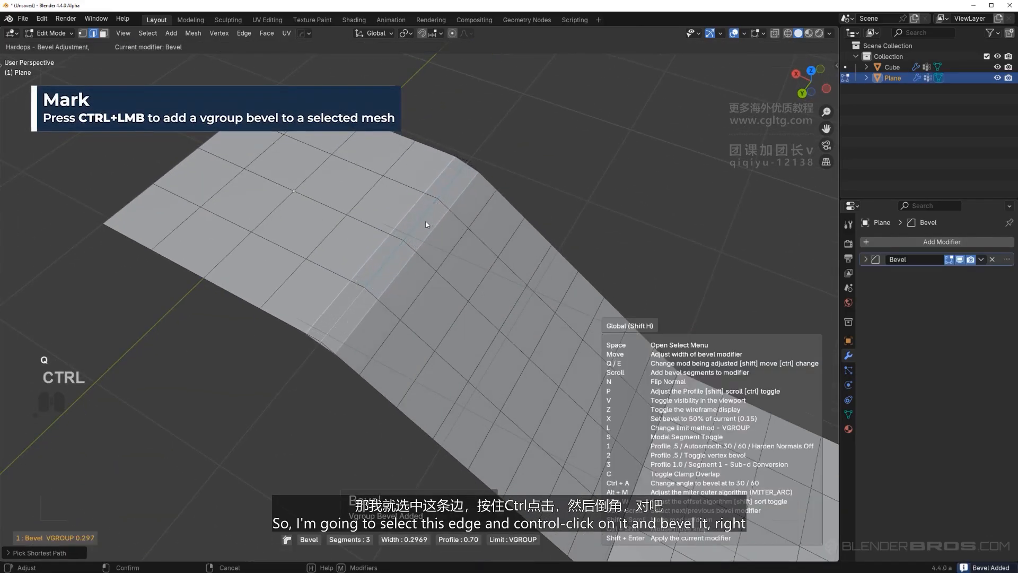
pyautogui.click(462, 226)
pyautogui.scroll(-3, 463, 226)
pyautogui.press('Tab')
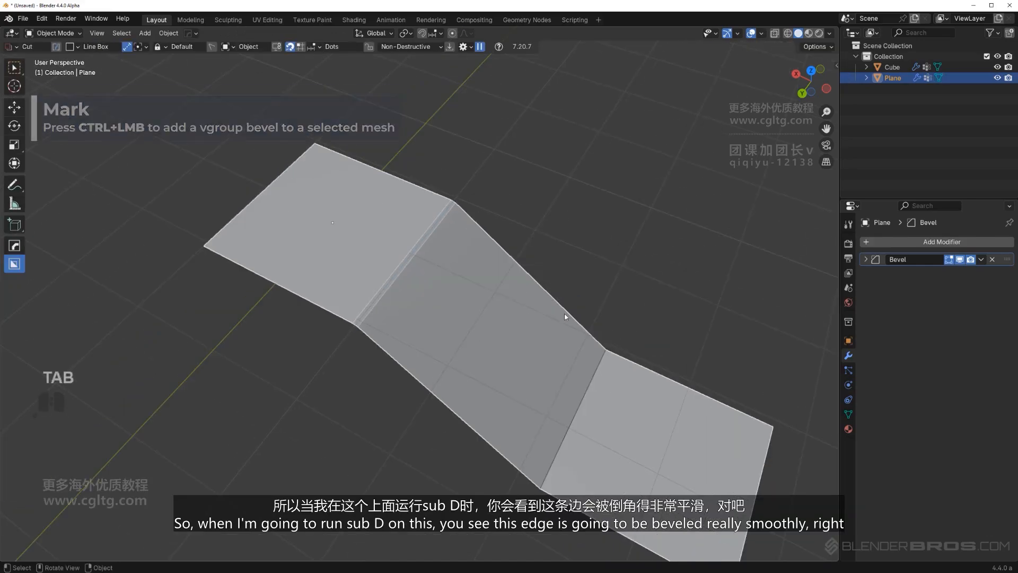
# Add a level 3 subdivision to the bent plane and shade it smooth.
pyautogui.scroll(-2, 531, 253)
pyautogui.hotkey('ctrl', '3')
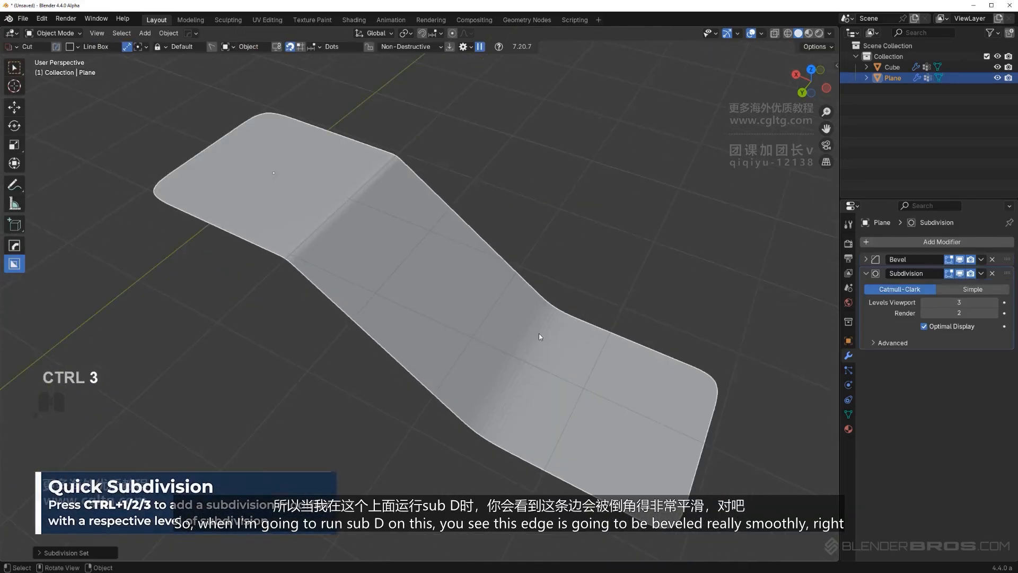
pyautogui.scroll(2, 539, 333)
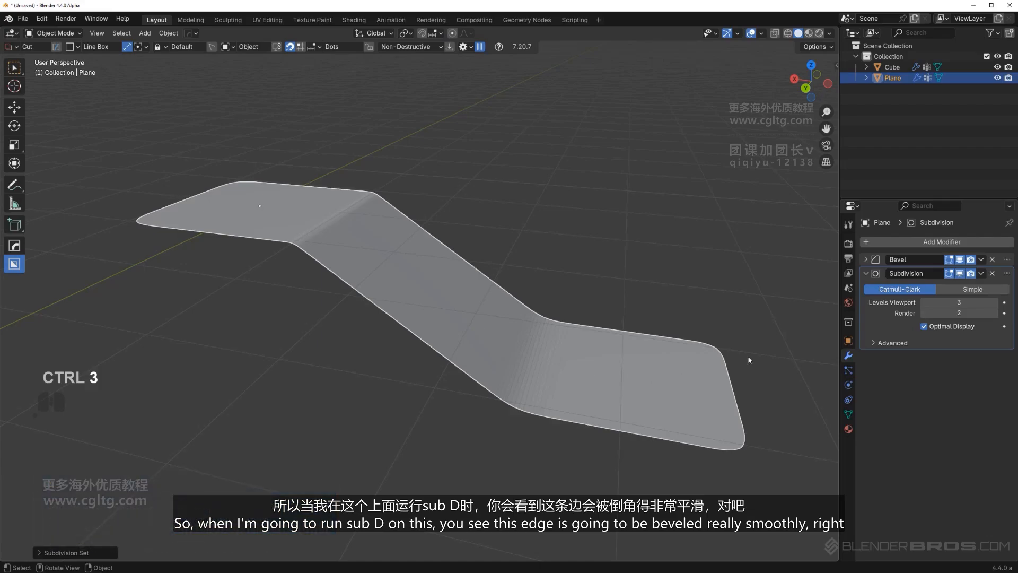
pyautogui.rightClick(562, 370)
pyautogui.click(548, 365)
# Compare the upper and lower bends under subdivision with the bevel's viewport display turned off and back on.
pyautogui.scroll(2, 424, 265)
pyautogui.moveTo(309, 212); pyautogui.dragTo(386, 286, button='middle')
pyautogui.scroll(2, 340, 273)
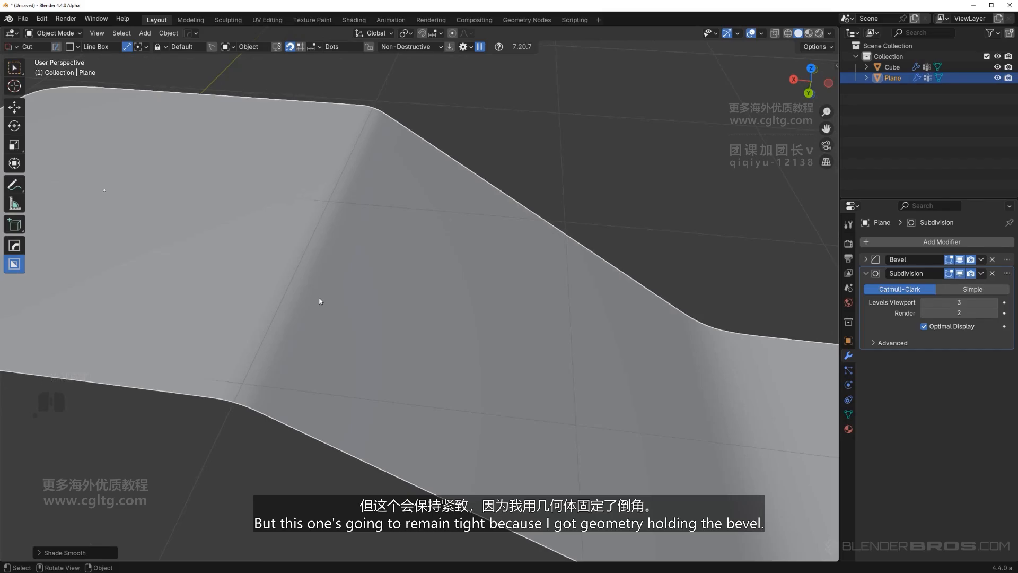
pyautogui.scroll(-8, 341, 278)
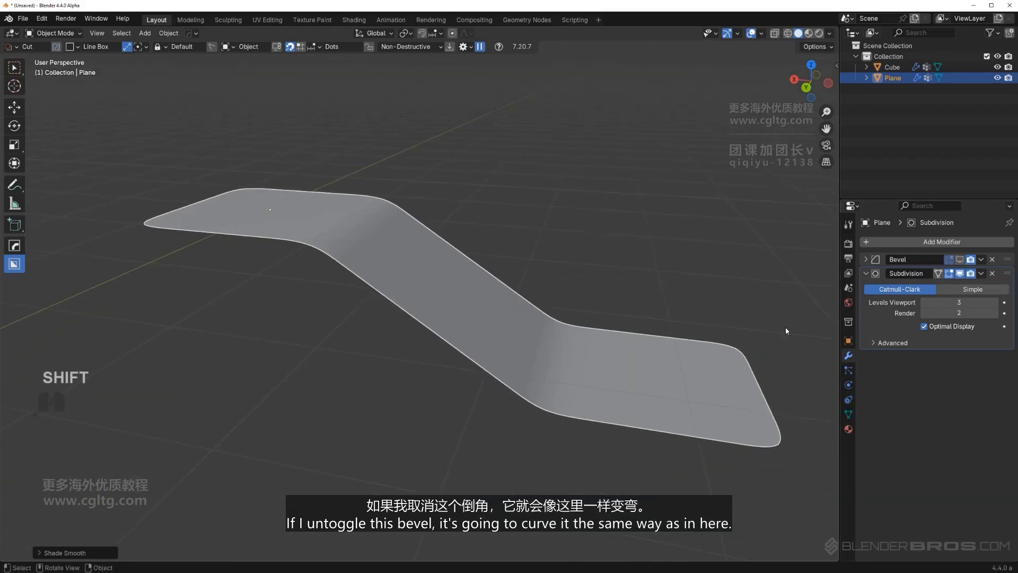
pyautogui.click(960, 259)
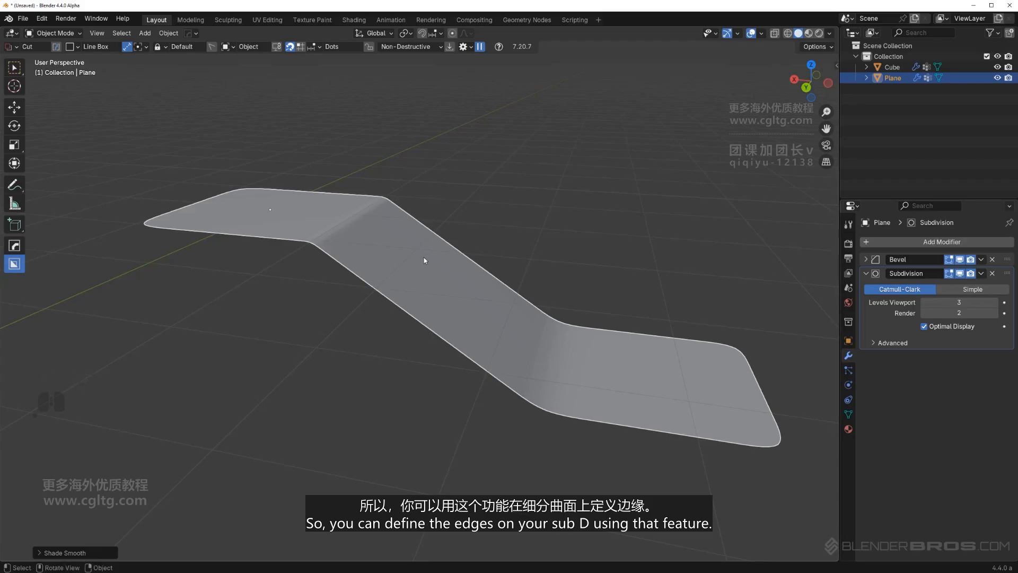
# Delete the bent demonstration plane, leaving only the cube.
pyautogui.moveTo(425, 258); pyautogui.dragTo(354, 283, button='middle')
pyautogui.scroll(-6, 383, 298)
pyautogui.keyDown('shift'); pyautogui.moveTo(419, 303); pyautogui.dragTo(557, 292, button='middle'); pyautogui.keyUp('shift')
pyautogui.press('x')
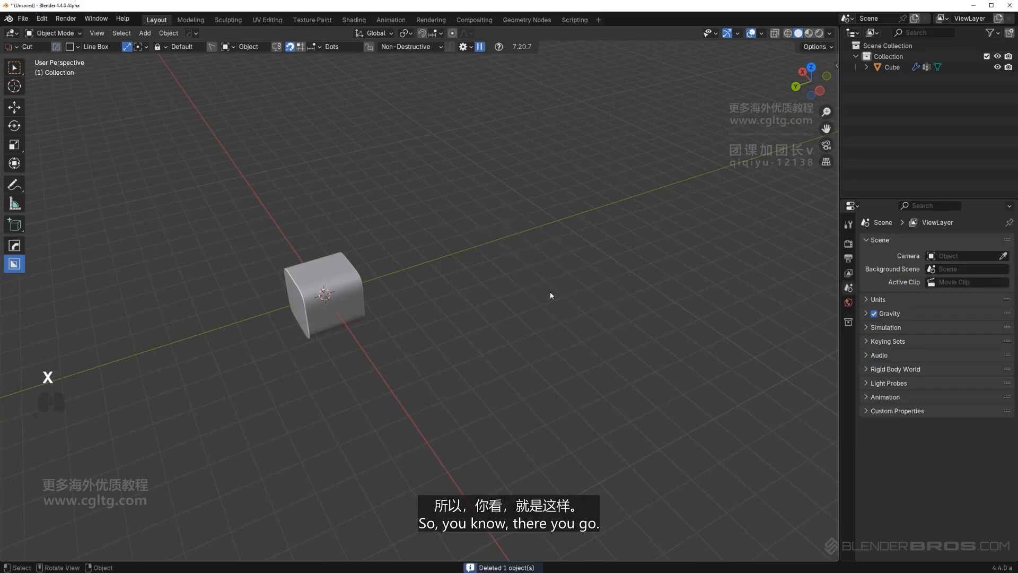
# Launch the HOps Edit Multi tool on the cube in Edit Mode.
pyautogui.scroll(3, 318, 303)
pyautogui.keyDown('shift'); pyautogui.moveTo(296, 304); pyautogui.dragTo(498, 308, button='middle'); pyautogui.keyUp('shift')
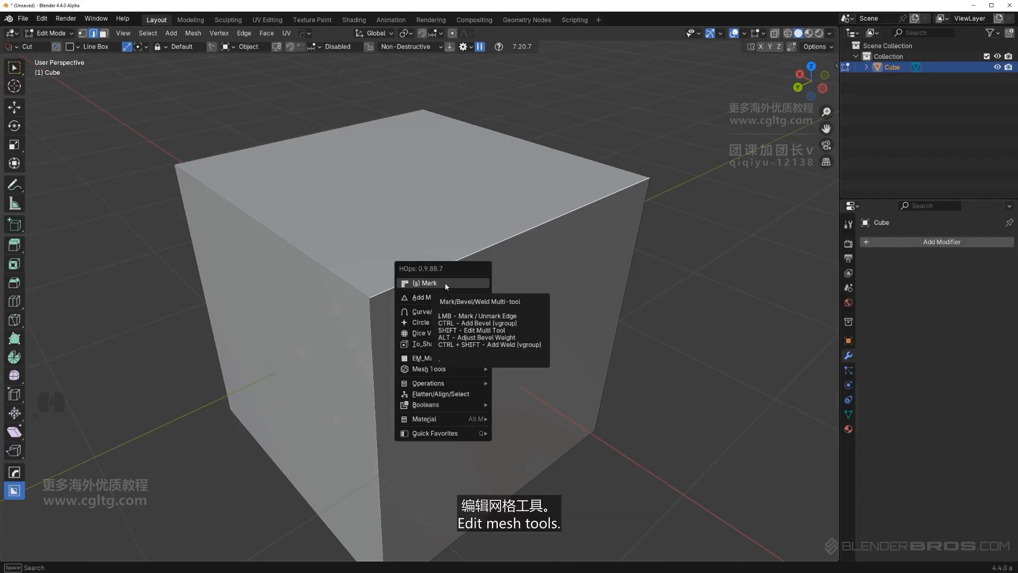
pyautogui.keyDown('shift'); pyautogui.click(445, 284); pyautogui.keyUp('shift')
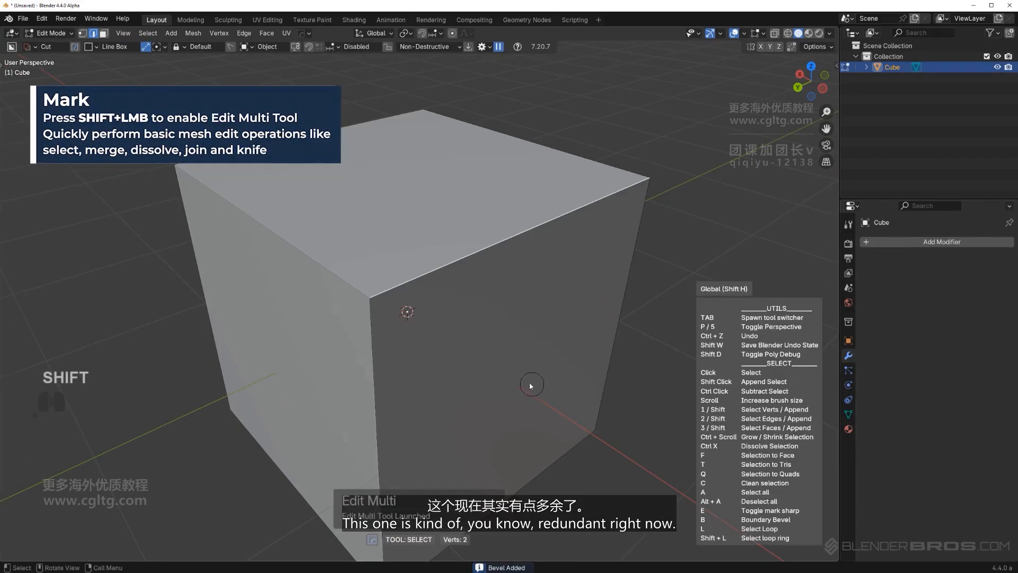
pyautogui.keyDown('ctrl'); pyautogui.moveTo(512, 377); pyautogui.dragTo(518, 422, button='middle'); pyautogui.keyUp('ctrl')
pyautogui.keyDown('shift'); pyautogui.moveTo(533, 353); pyautogui.dragTo(507, 296, button='middle'); pyautogui.keyUp('shift')
pyautogui.keyDown('shift'); pyautogui.moveTo(507, 296); pyautogui.dragTo(530, 299, button='middle'); pyautogui.keyUp('shift')
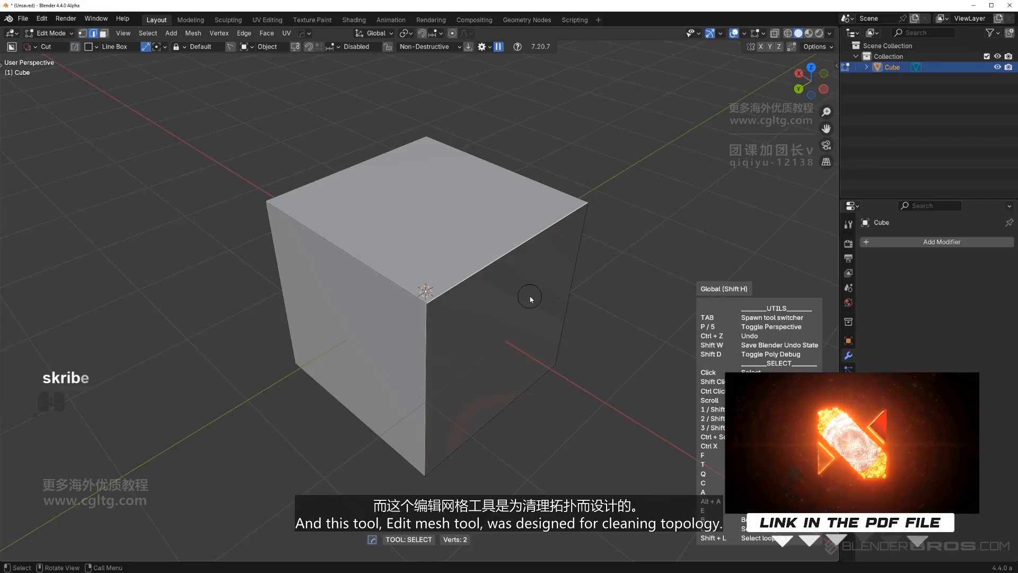
pyautogui.moveTo(431, 272); pyautogui.dragTo(455, 280, button='middle')
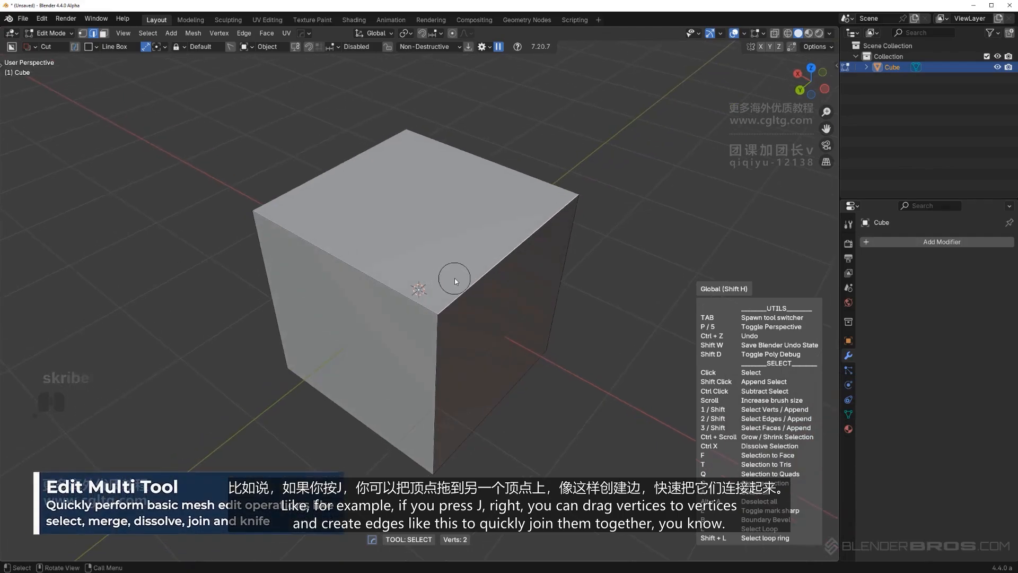
# Try joining opposite corner vertices across the cube's top face in both directions and diagonally across one side face, and leave the tool.
pyautogui.press('j')
pyautogui.moveTo(435, 298); pyautogui.dragTo(408, 162)
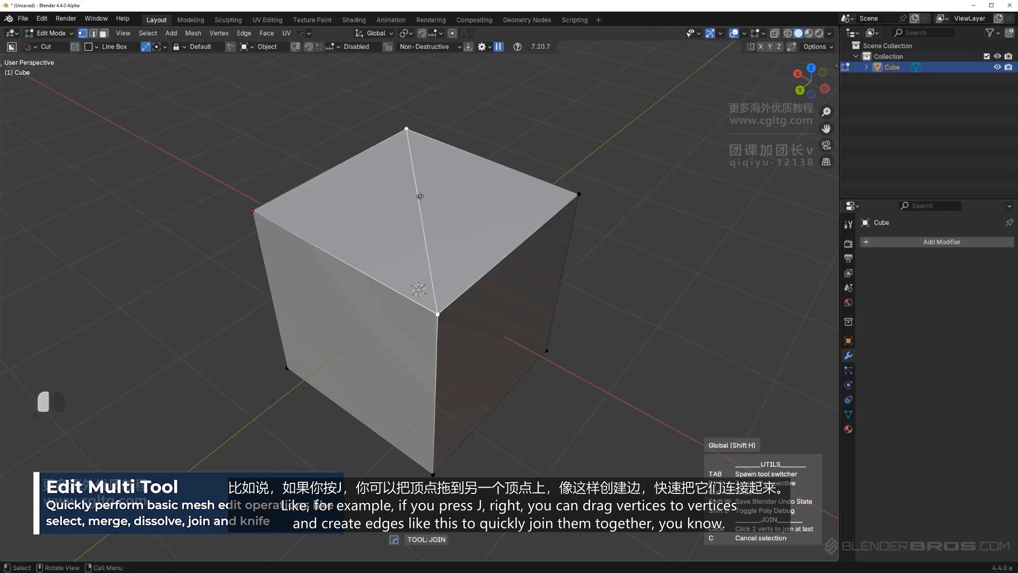
pyautogui.moveTo(420, 196); pyautogui.dragTo(548, 190)
pyautogui.moveTo(564, 239); pyautogui.dragTo(363, 254, button='middle')
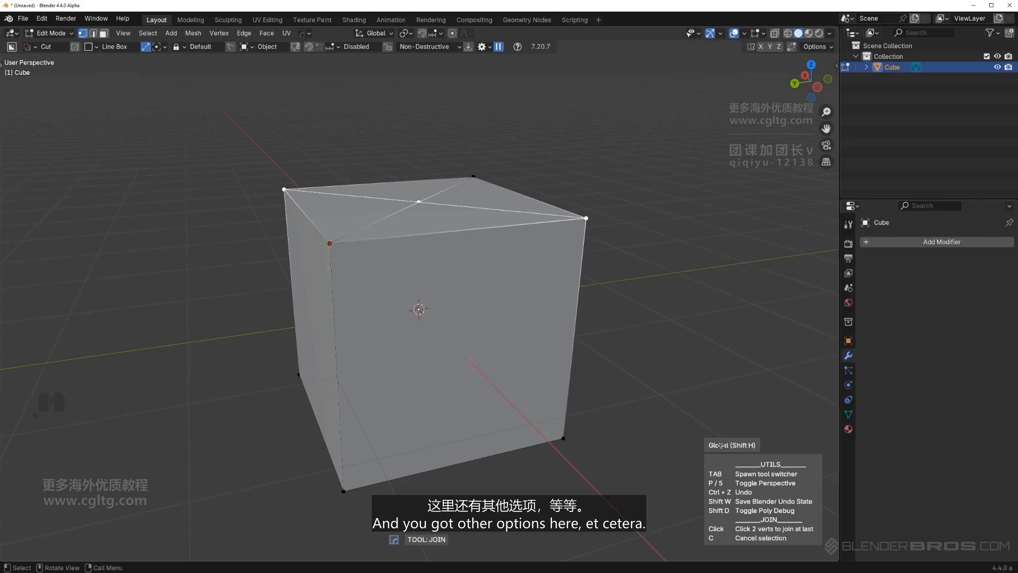
pyautogui.click(564, 438)
pyautogui.scroll(-2, 572, 403)
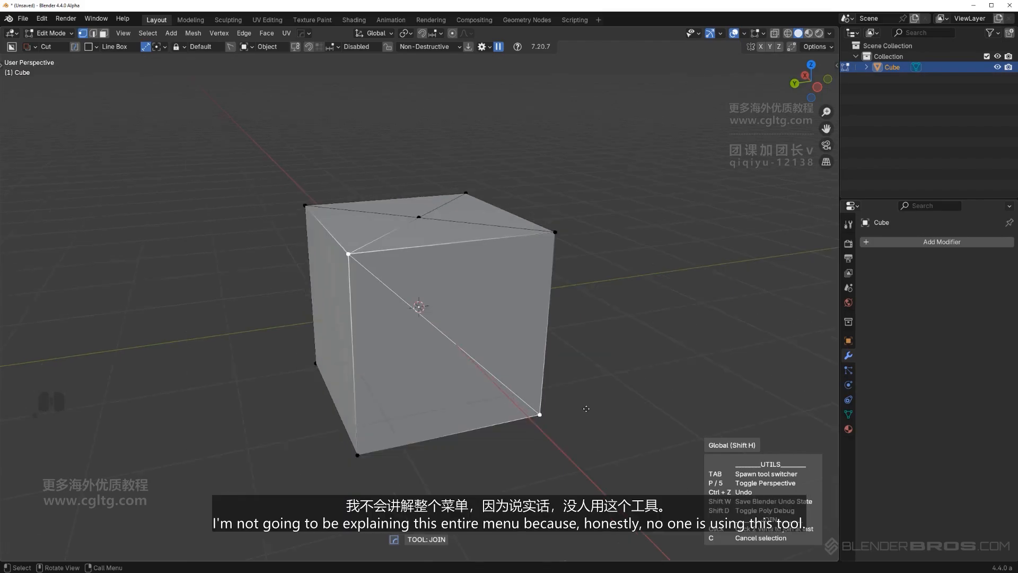
pyautogui.press('Escape')
# Relaunch the Edit Multi tool on the cube, clear the vertex selection and leave the tool.
pyautogui.scroll(2, 538, 316)
pyautogui.moveTo(496, 285); pyautogui.dragTo(515, 300, button='middle')
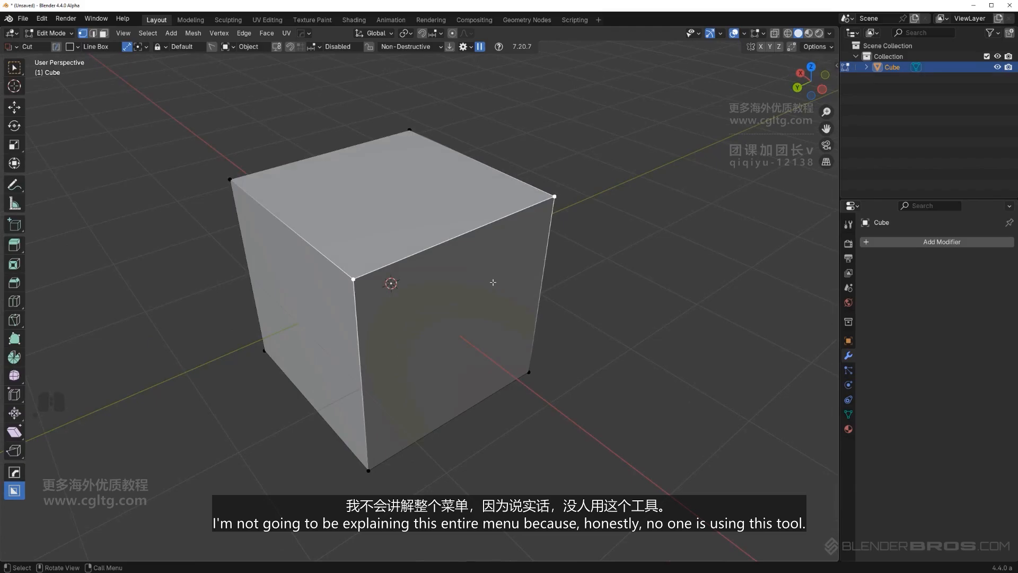
pyautogui.keyDown('shift'); pyautogui.moveTo(468, 269); pyautogui.dragTo(480, 276, button='middle'); pyautogui.keyUp('shift')
pyautogui.press('q')
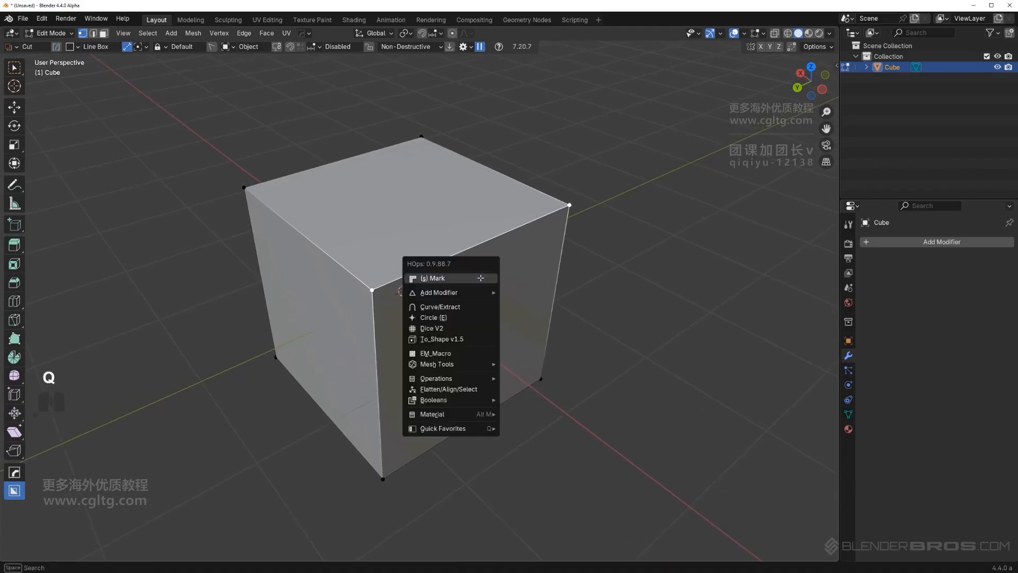
pyautogui.click(481, 279)
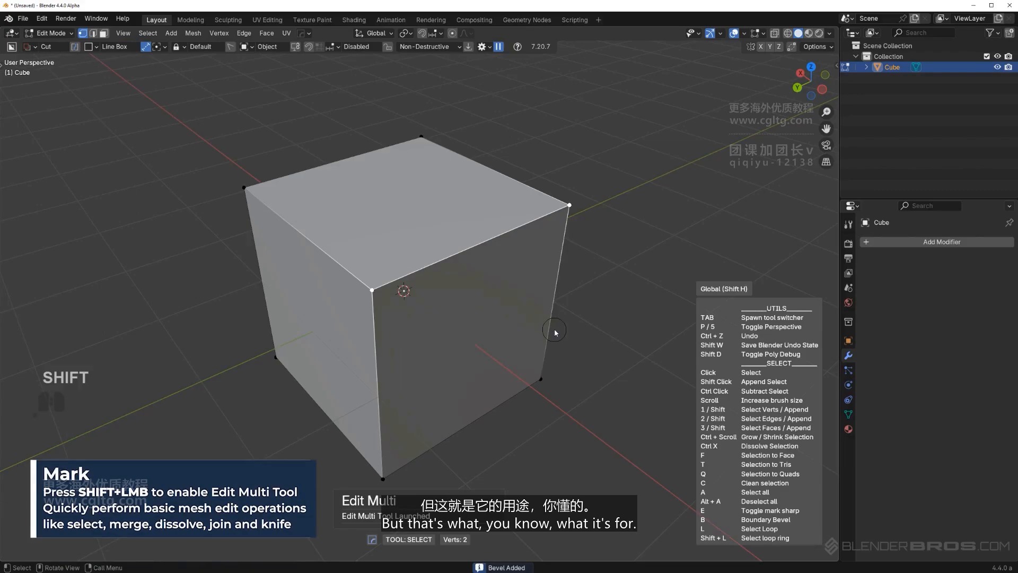
pyautogui.moveTo(469, 304); pyautogui.dragTo(475, 304, button='middle')
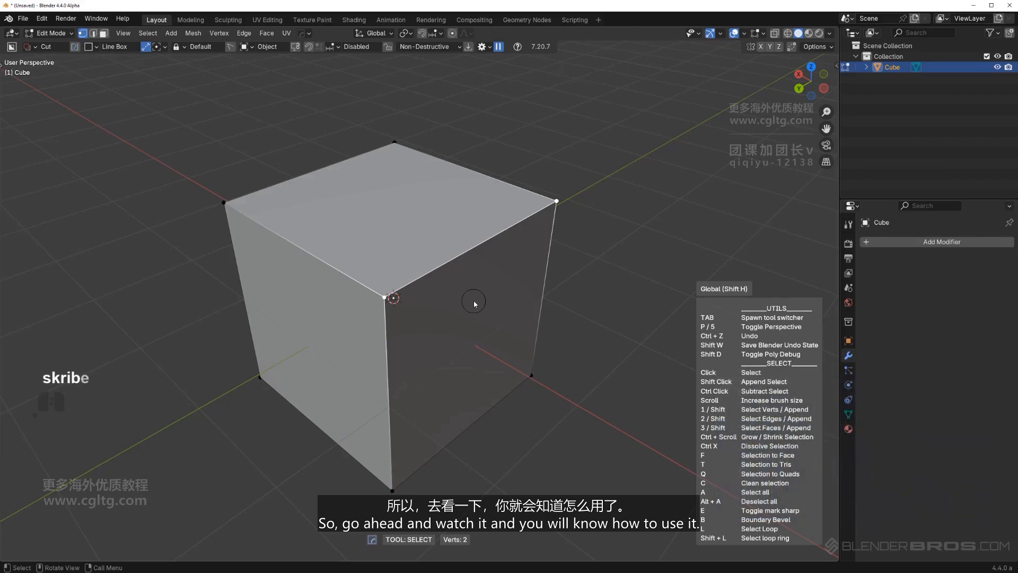
pyautogui.click(465, 309)
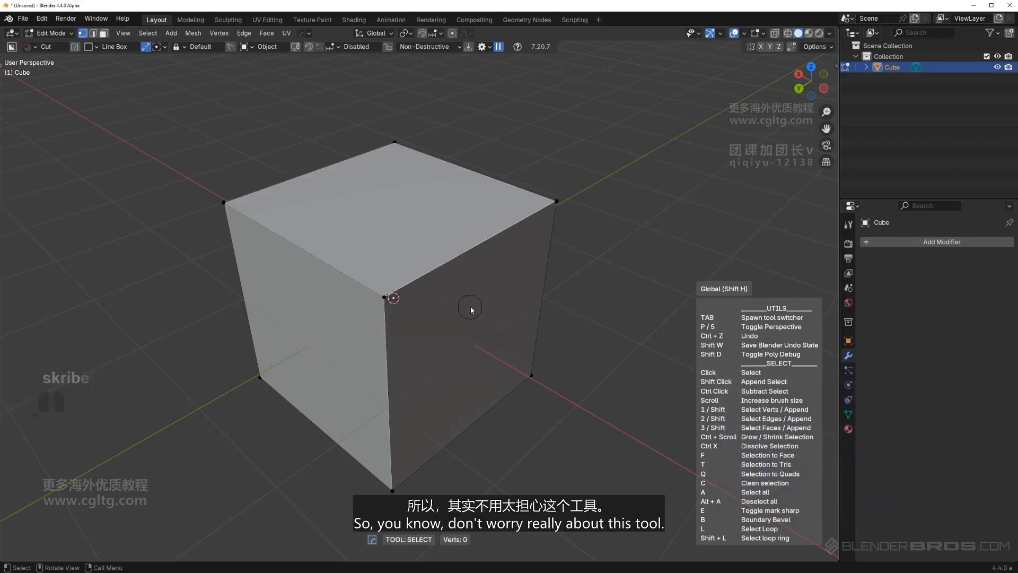
pyautogui.rightClick(471, 310)
pyautogui.scroll(2, 478, 322)
pyautogui.scroll(-2, 479, 323)
pyautogui.press('Tab')
pyautogui.scroll(1, 444, 272)
pyautogui.press('q')
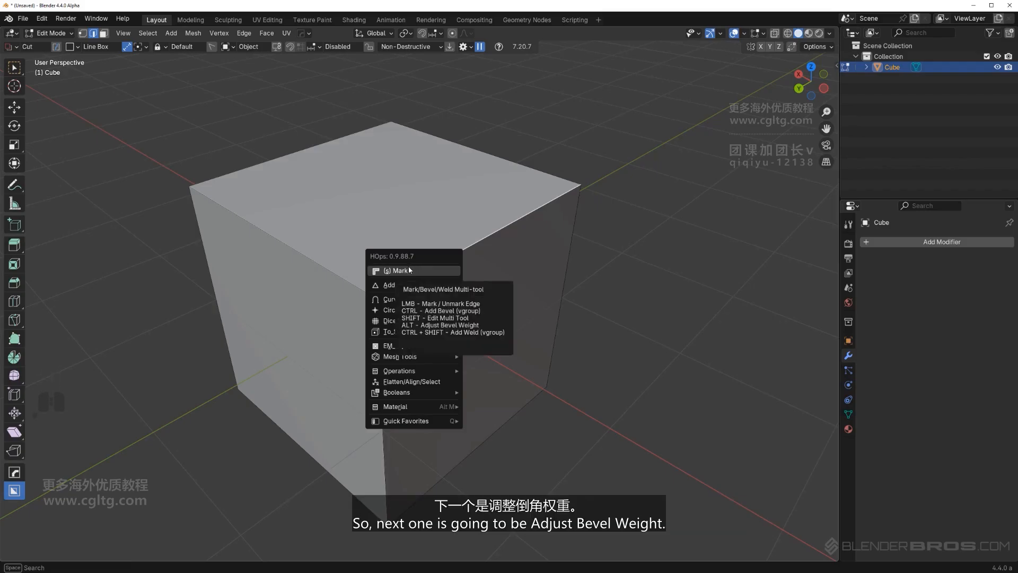
pyautogui.press('Escape')
pyautogui.scroll(-3, 418, 264)
pyautogui.press('Tab')
pyautogui.press('Tab')
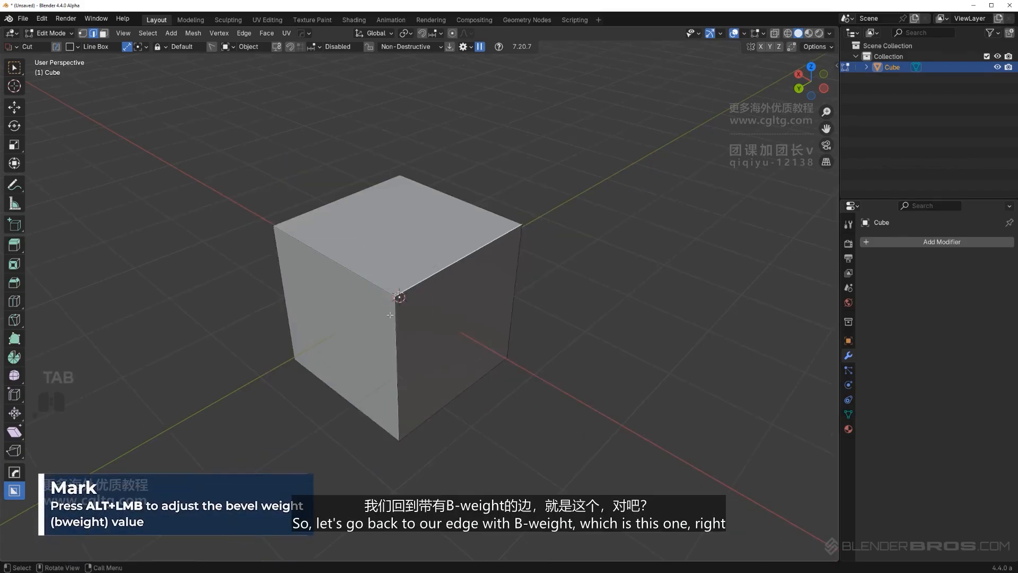
# Select one upper edge of the cube and mark it with the HOps Mark tool.
pyautogui.moveTo(418, 264); pyautogui.dragTo(621, 254, button='middle')
pyautogui.click(527, 352)
pyautogui.keyDown('shift'); pyautogui.moveTo(527, 352); pyautogui.dragTo(534, 293, button='middle'); pyautogui.keyUp('shift')
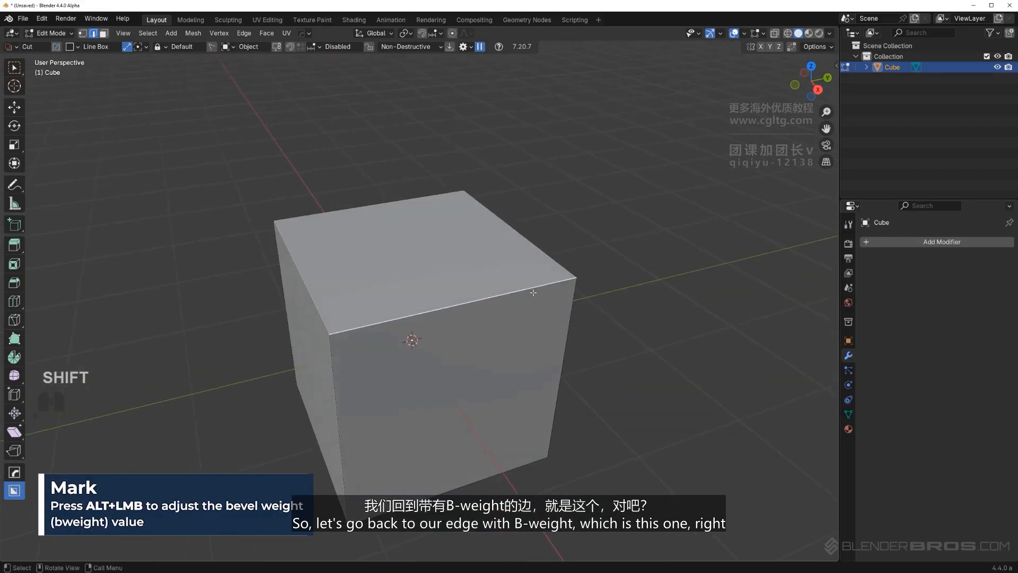
pyautogui.press('q')
pyautogui.click(534, 296)
pyautogui.moveTo(474, 308)
pyautogui.mouseDown(button='middle')
pyautogui.moveTo(492, 309)
pyautogui.moveTo(482, 301)
pyautogui.mouseUp(button='middle')
pyautogui.moveTo(482, 301); pyautogui.dragTo(495, 301, button='middle')
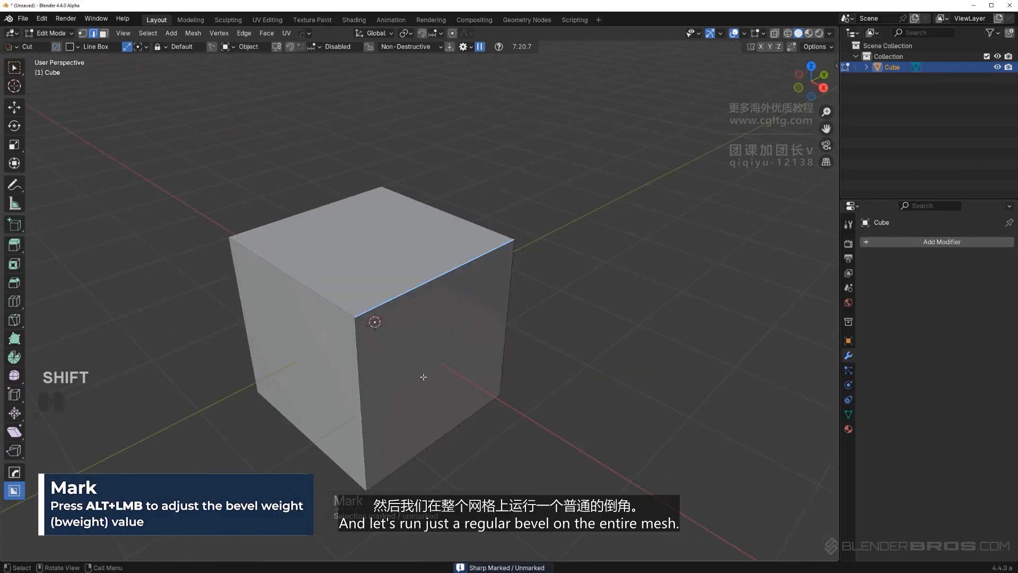
# Return to Object Mode and add a HOps bevel to the whole cube with 3 segments and a width of about 0.045 m.
pyautogui.scroll(3, 424, 277)
pyautogui.press('Tab')
pyautogui.press('q')
pyautogui.click(418, 280)
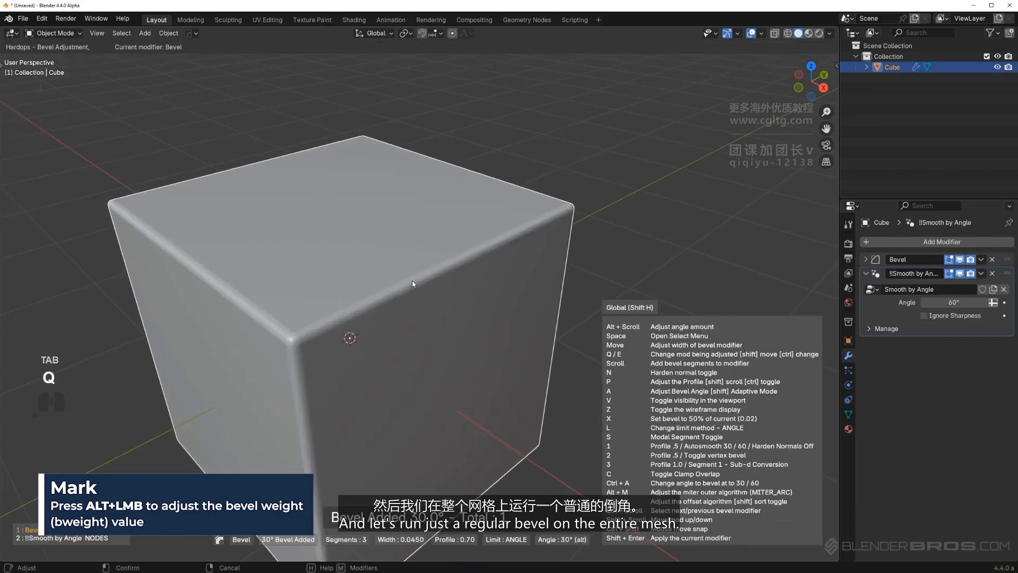
pyautogui.click(412, 281)
# Set the bevel modifier's limit method to Weight so only the marked edge is bevelled.
pyautogui.click(866, 259)
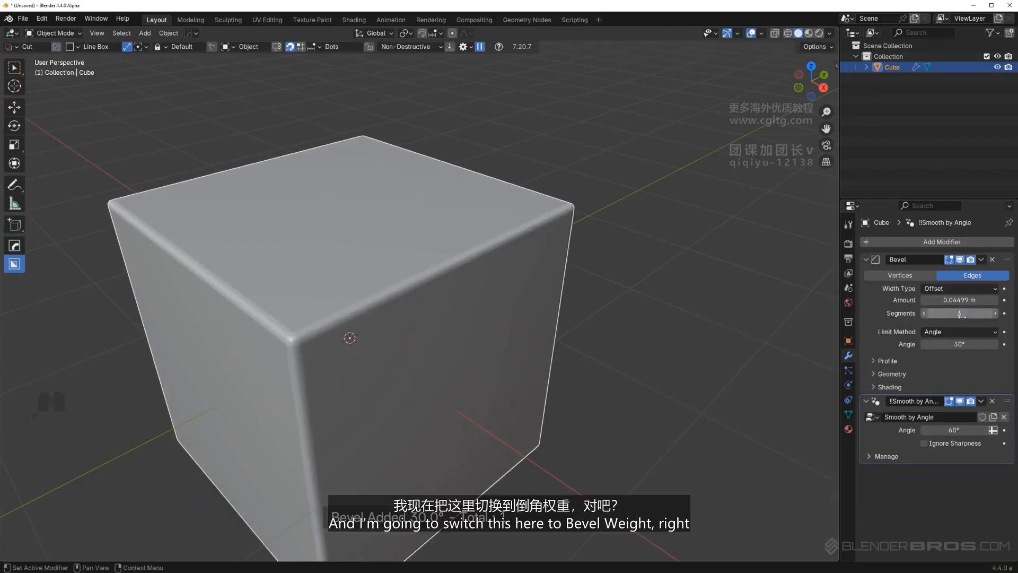
pyautogui.click(971, 333)
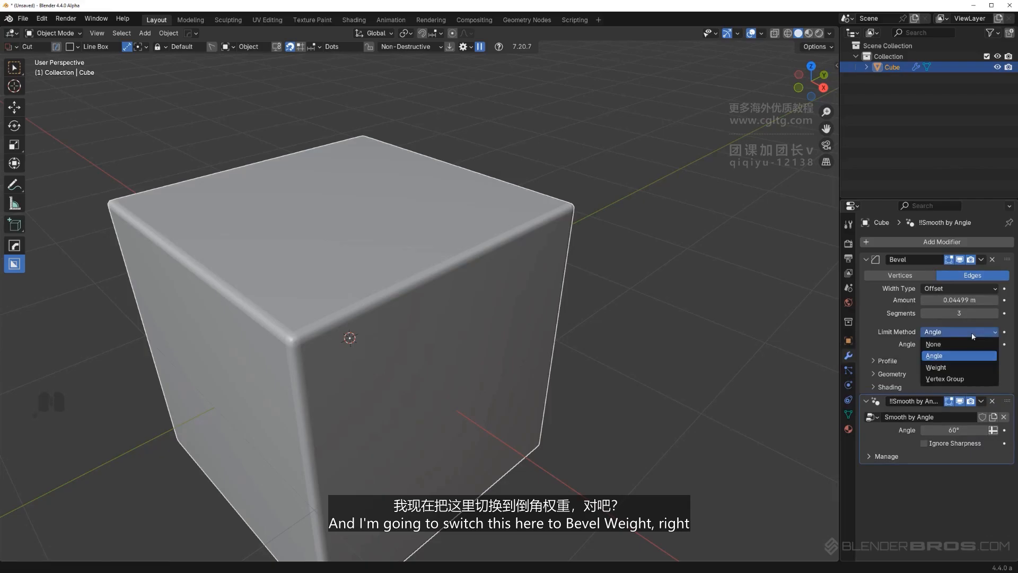
pyautogui.click(969, 366)
pyautogui.scroll(-2, 689, 319)
pyautogui.keyDown('shift'); pyautogui.moveTo(595, 310); pyautogui.dragTo(717, 345, button='middle'); pyautogui.keyUp('shift')
pyautogui.scroll(1, 629, 308)
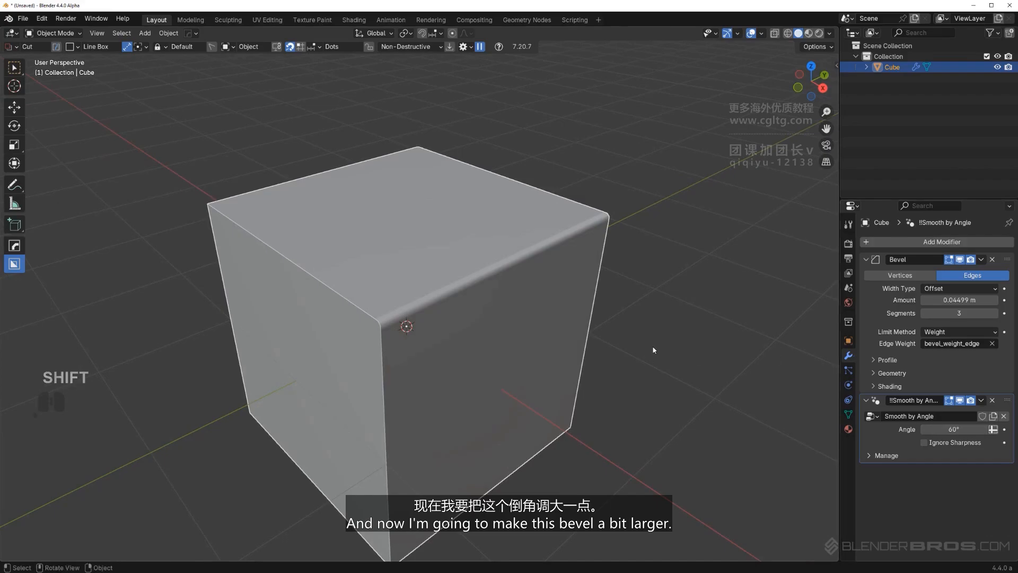
# Widen the weight-limited bevel to 0.3063 m and give it 9 segments.
pyautogui.press('q')
pyautogui.click(650, 302)
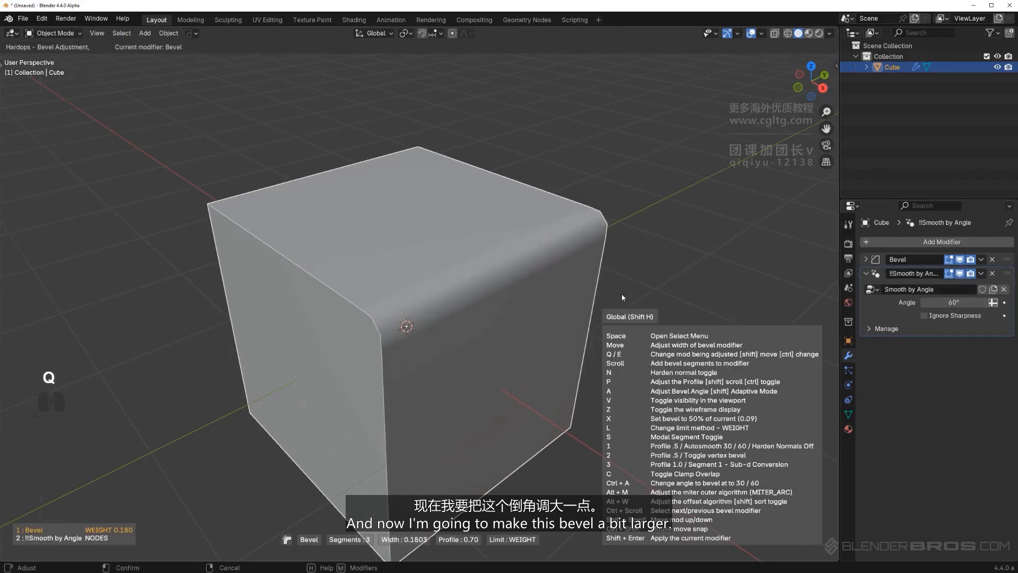
pyautogui.scroll(4, 607, 295)
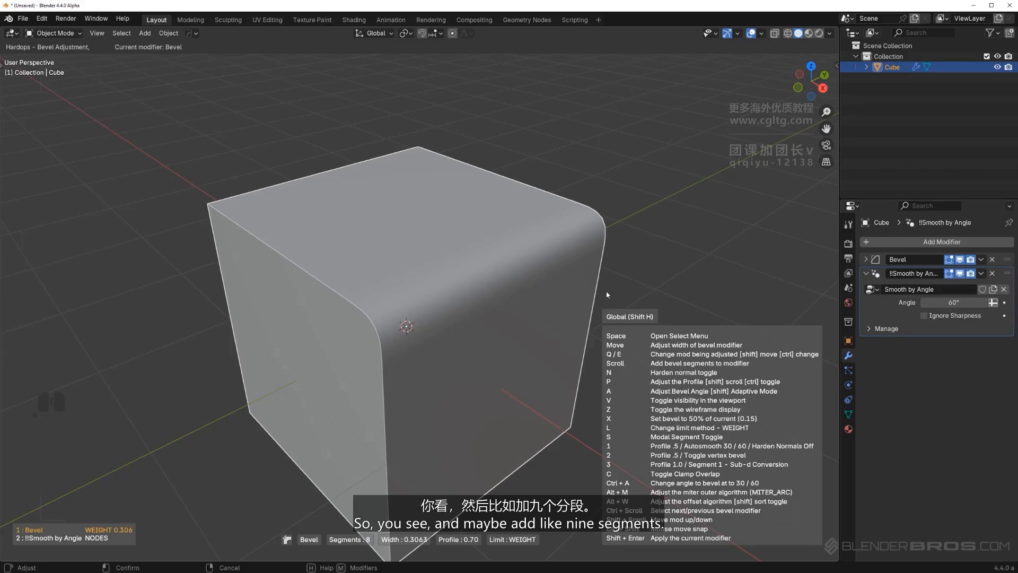
pyautogui.click(607, 295)
pyautogui.moveTo(580, 298); pyautogui.dragTo(588, 299, button='middle')
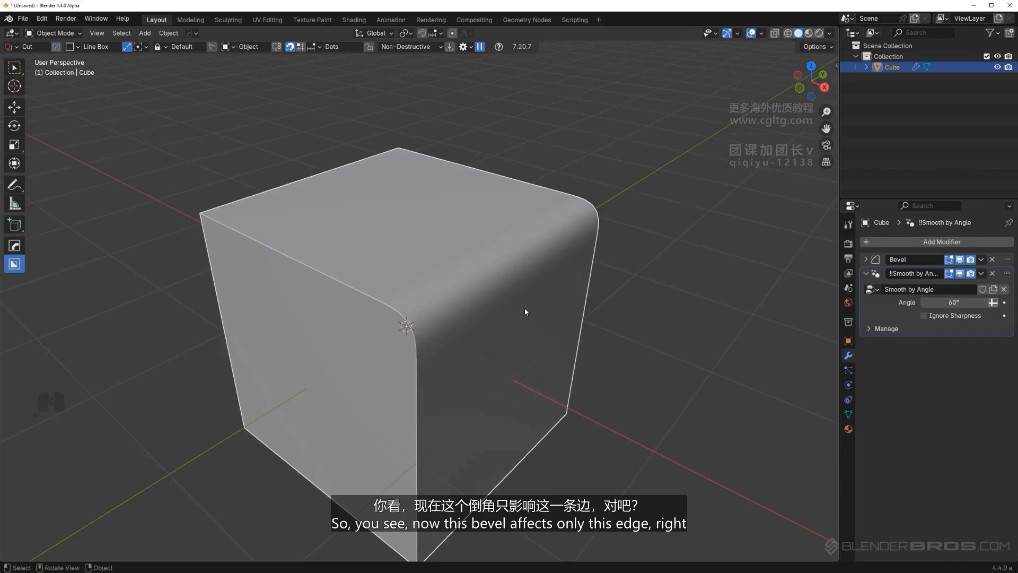
# Add a 9-segment HOps vertex-group bevel about 0.3203 m wide to the upper edge opposite the marked one.
pyautogui.moveTo(375, 254); pyautogui.dragTo(521, 290, button='middle')
pyautogui.press('Tab')
pyautogui.press('q')
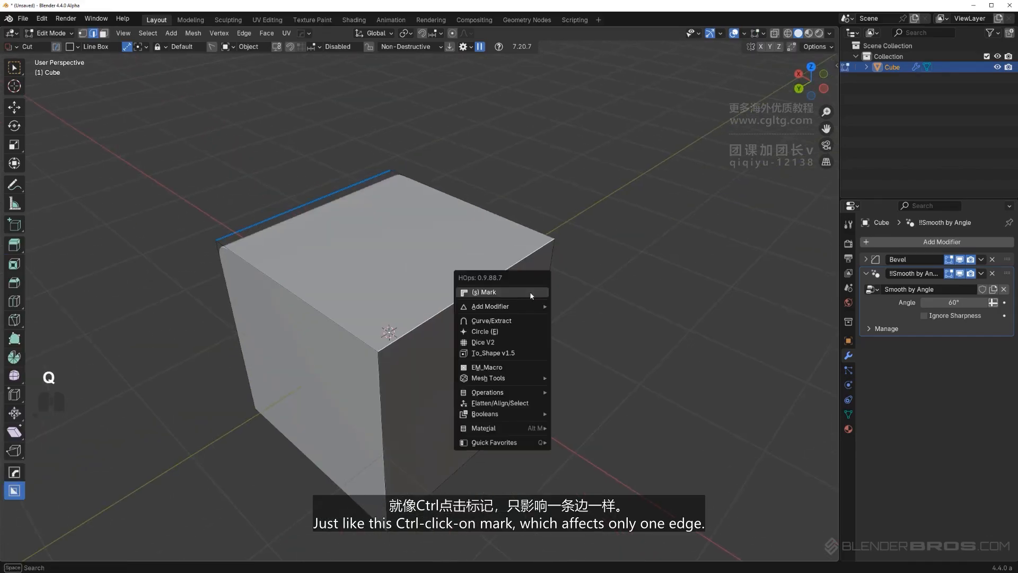
pyautogui.keyDown('ctrl'); pyautogui.click(521, 291); pyautogui.keyUp('ctrl')
pyautogui.click(477, 272)
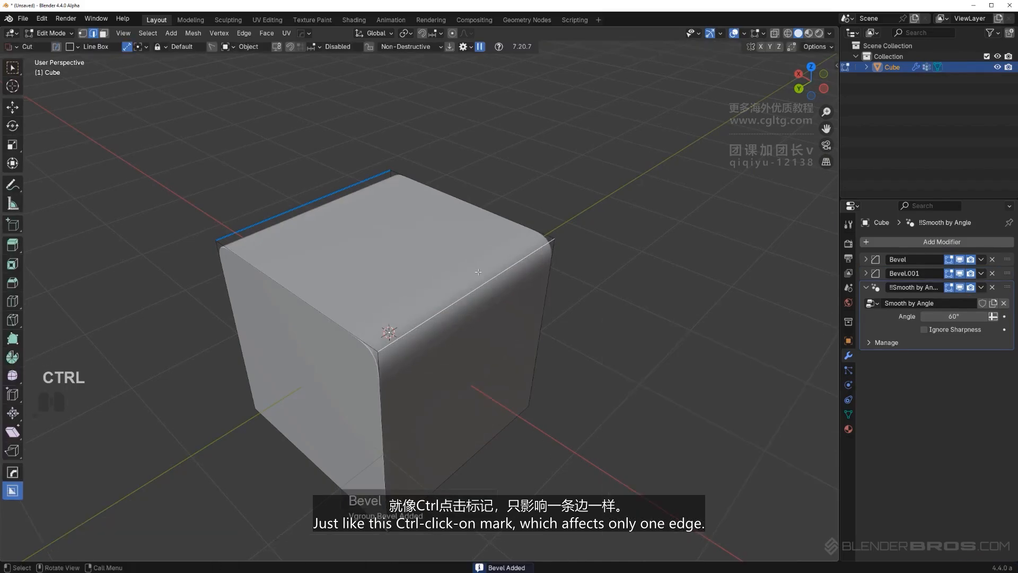
pyautogui.moveTo(476, 273); pyautogui.dragTo(453, 278, button='middle')
pyautogui.scroll(2, 423, 289)
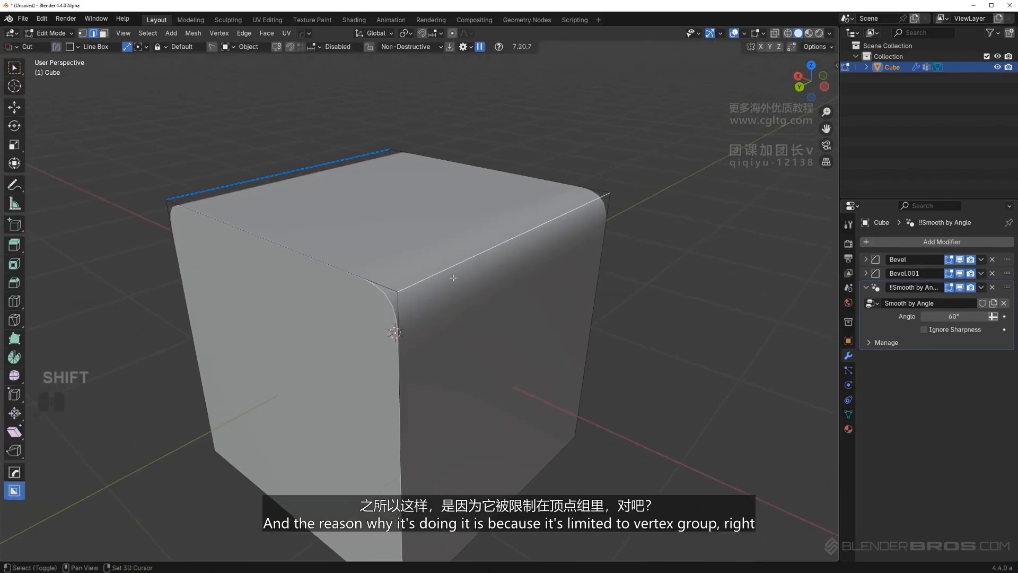
# Expand both bevel modifiers and set the vertex-group bevel's amount to 0.2103 m.
pyautogui.click(865, 260)
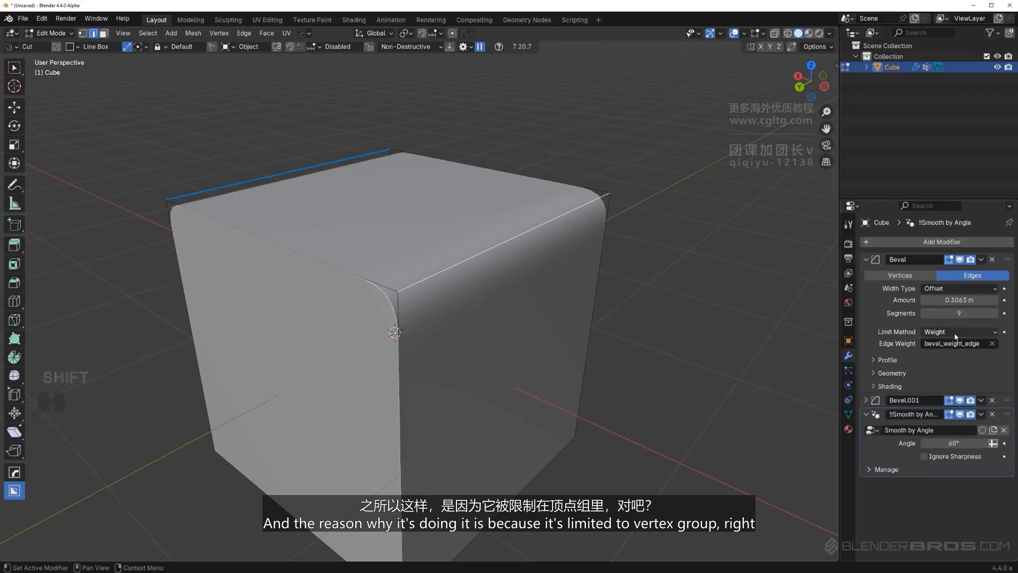
pyautogui.click(865, 400)
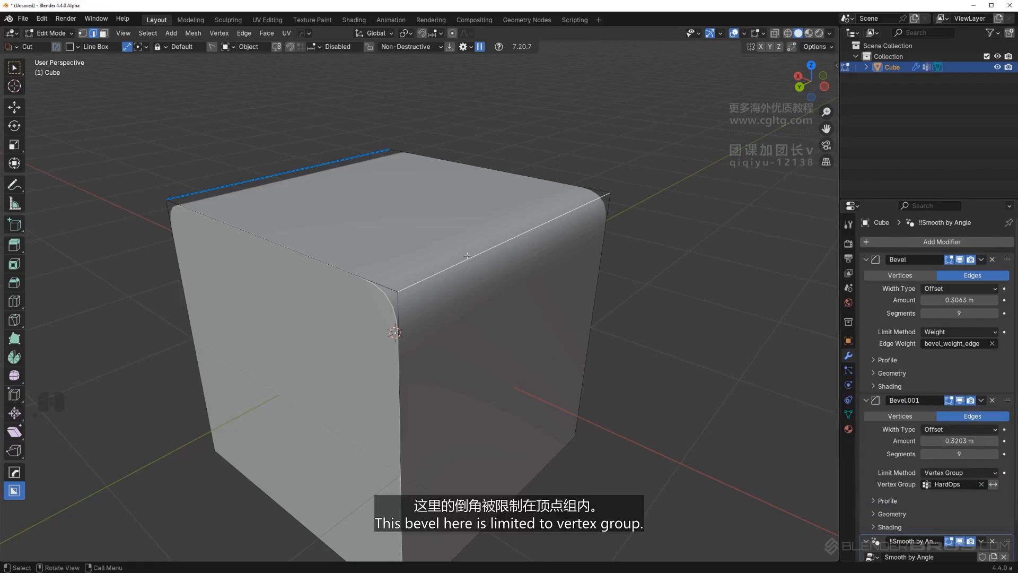
pyautogui.moveTo(960, 441); pyautogui.dragTo(925, 441)
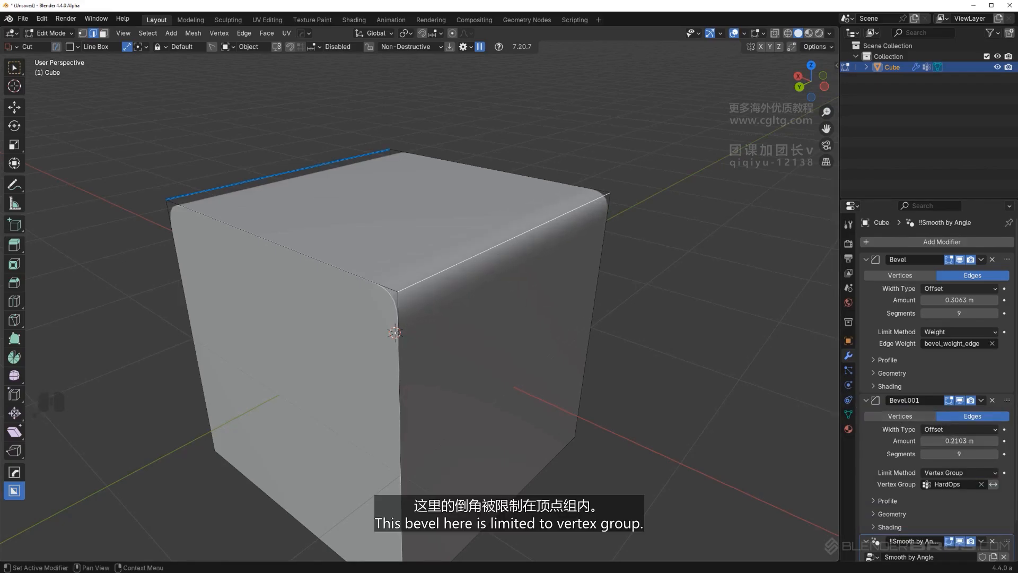
# Show the mesh's vertex groups and add another HOps vertex-group bevel to the cube's lower edge below the second bevel.
pyautogui.click(848, 415)
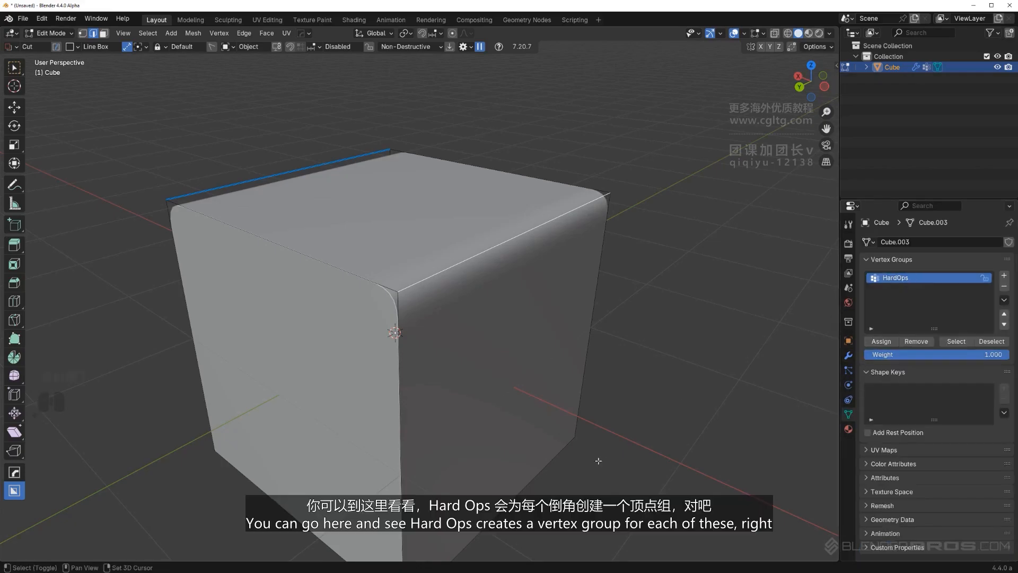
pyautogui.keyDown('shift'); pyautogui.moveTo(598, 462); pyautogui.dragTo(577, 388, button='middle'); pyautogui.keyUp('shift')
pyautogui.click(483, 430)
pyautogui.press('q')
pyautogui.click(515, 403)
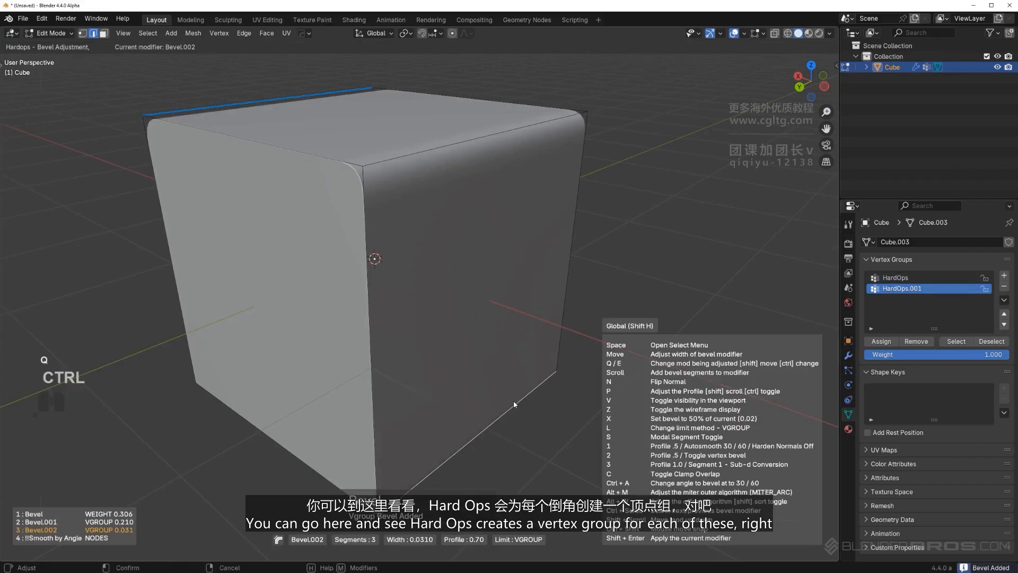
pyautogui.click(470, 395)
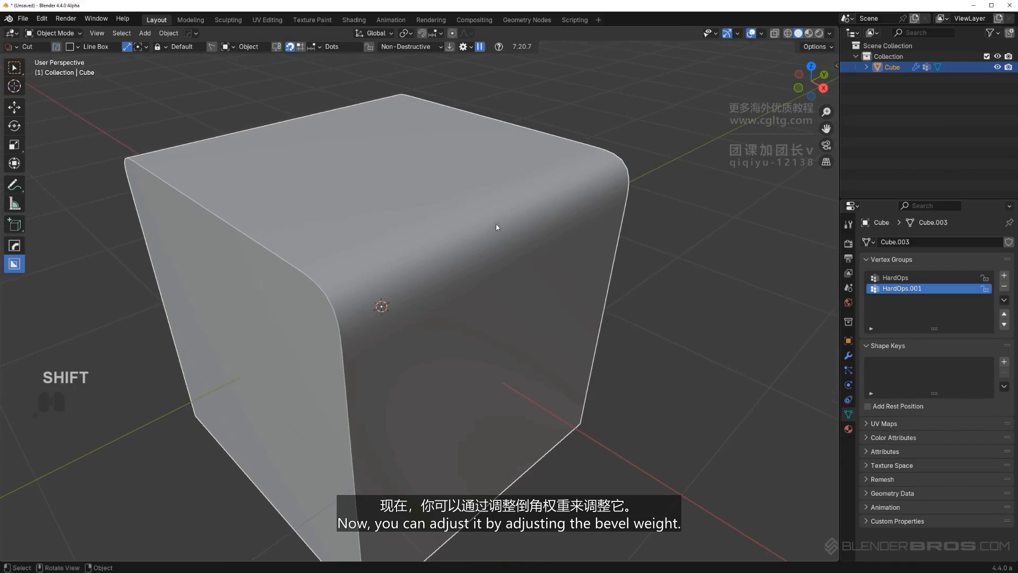
# Set the weight-limited bevel's amount to 0.3563 m in Edit Mode and open the viewport sidebar.
pyautogui.press('Tab')
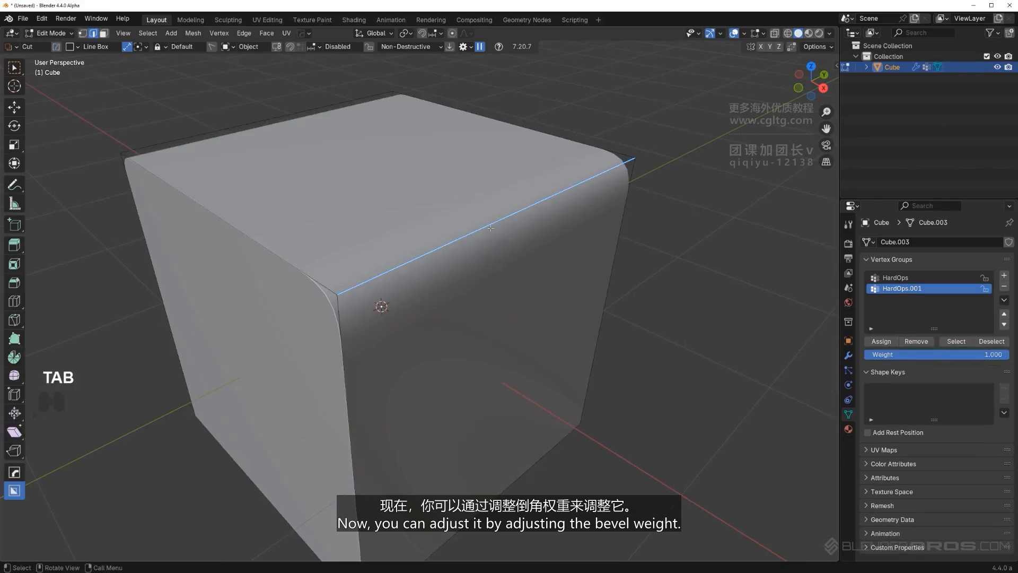
pyautogui.click(849, 355)
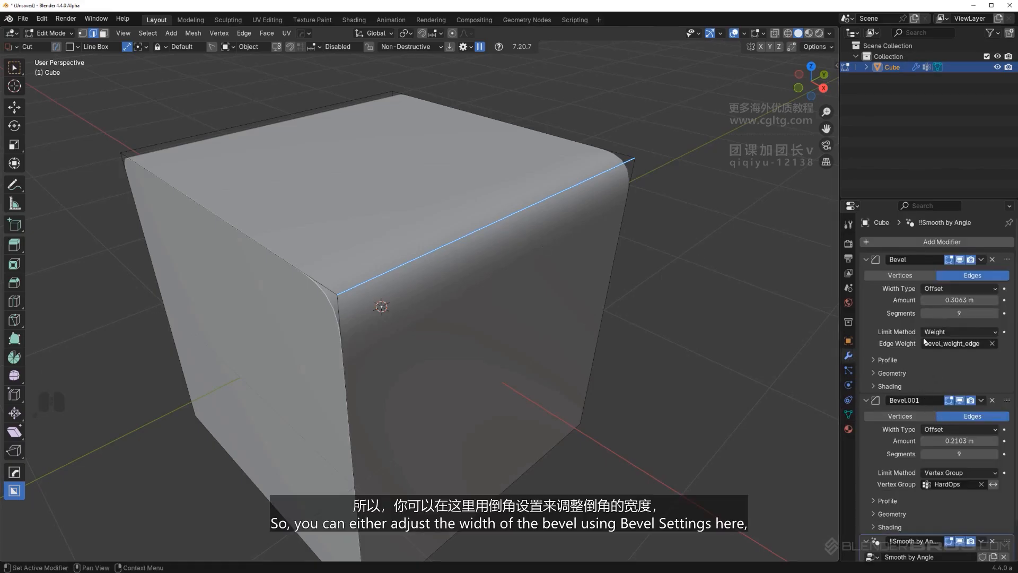
pyautogui.moveTo(959, 300); pyautogui.dragTo(936, 305)
pyautogui.press('n')
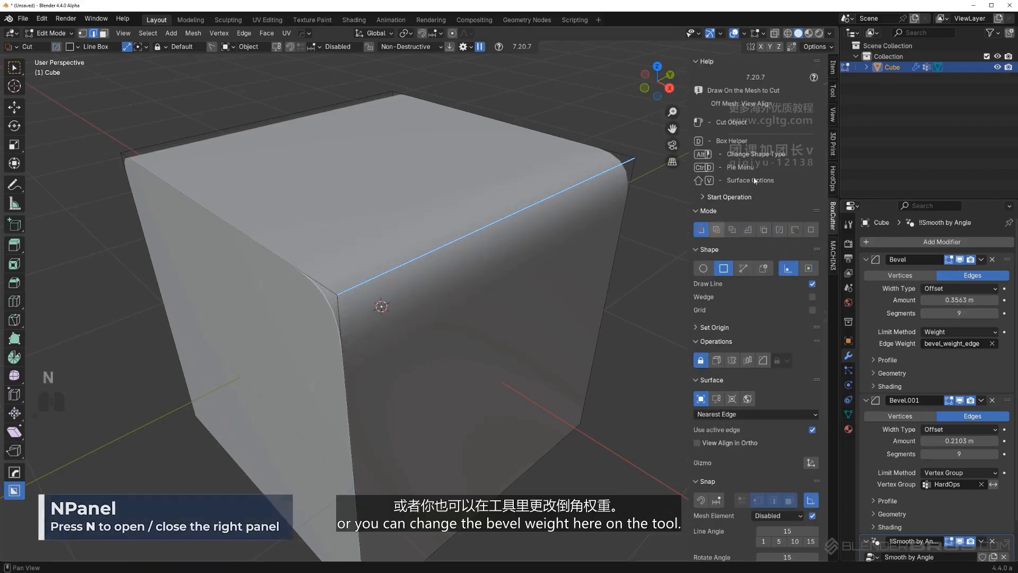
# Show the selected edge's transform and weight data in the sidebar and turn off the HardOps Auto N Panel option.
pyautogui.click(833, 68)
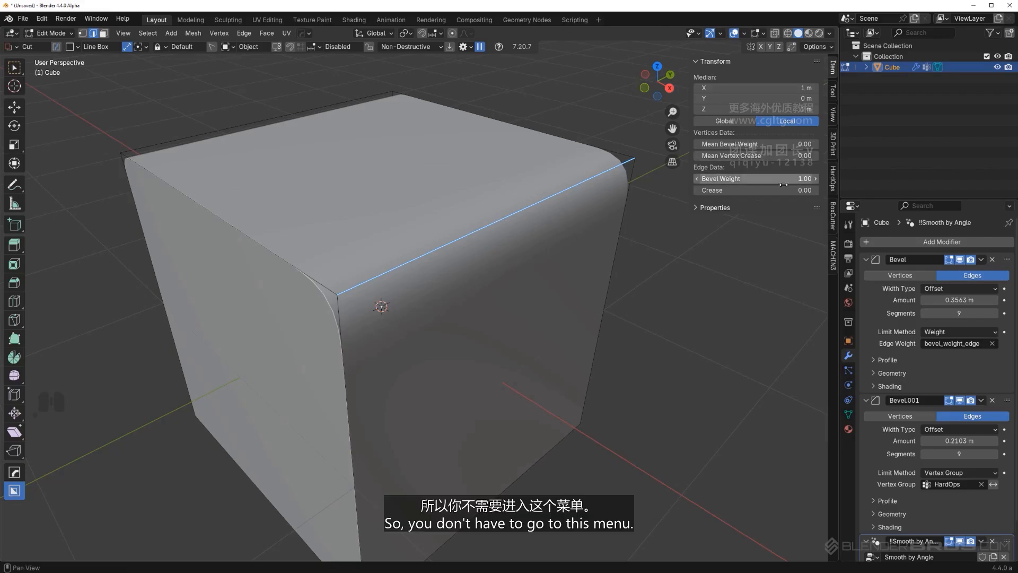
pyautogui.click(305, 34)
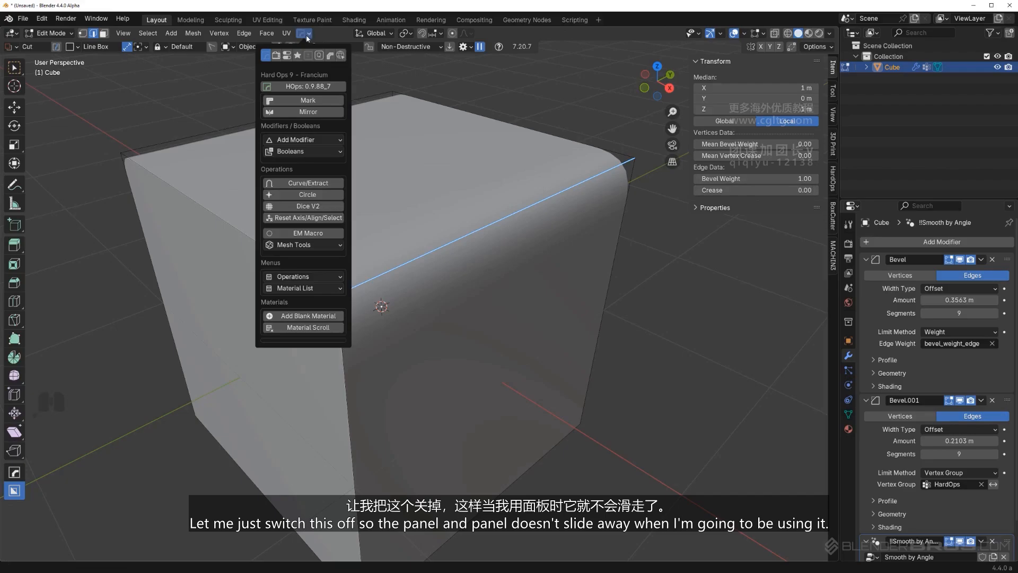
pyautogui.click(298, 55)
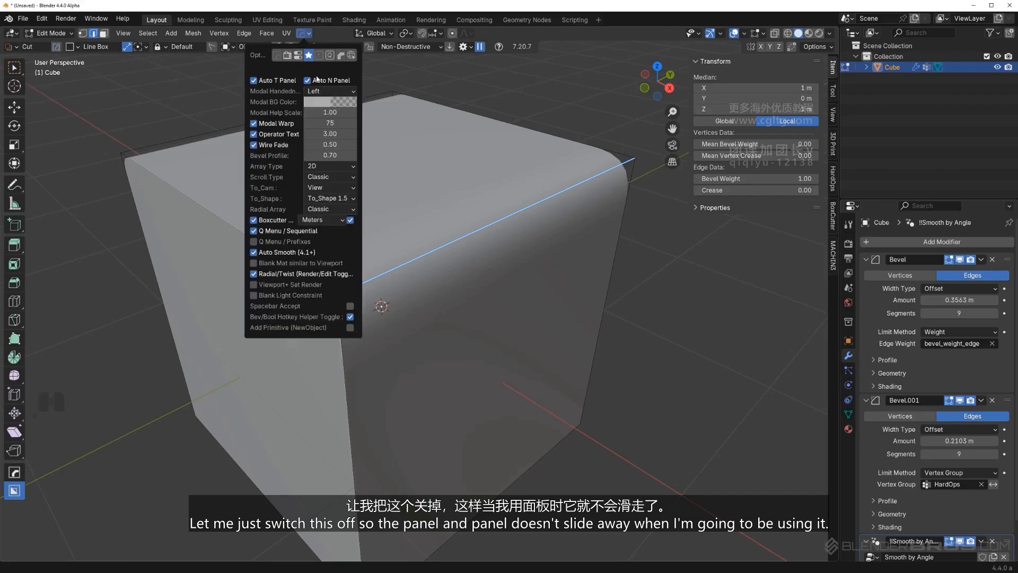
pyautogui.click(312, 82)
# Set the selected upper edge's bevel weight to 0.70 with the HOps Mark tool's bevel weight adjustment.
pyautogui.moveTo(502, 263)
pyautogui.keyDown('ctrl'); pyautogui.mouseDown(button='middle')
pyautogui.moveTo(513, 320)
pyautogui.moveTo(514, 260)
pyautogui.mouseUp(button='middle'); pyautogui.keyUp('ctrl')
pyautogui.keyDown('shift'); pyautogui.moveTo(514, 260); pyautogui.dragTo(514, 268, button='middle'); pyautogui.keyUp('shift')
pyautogui.scroll(-3, 514, 269)
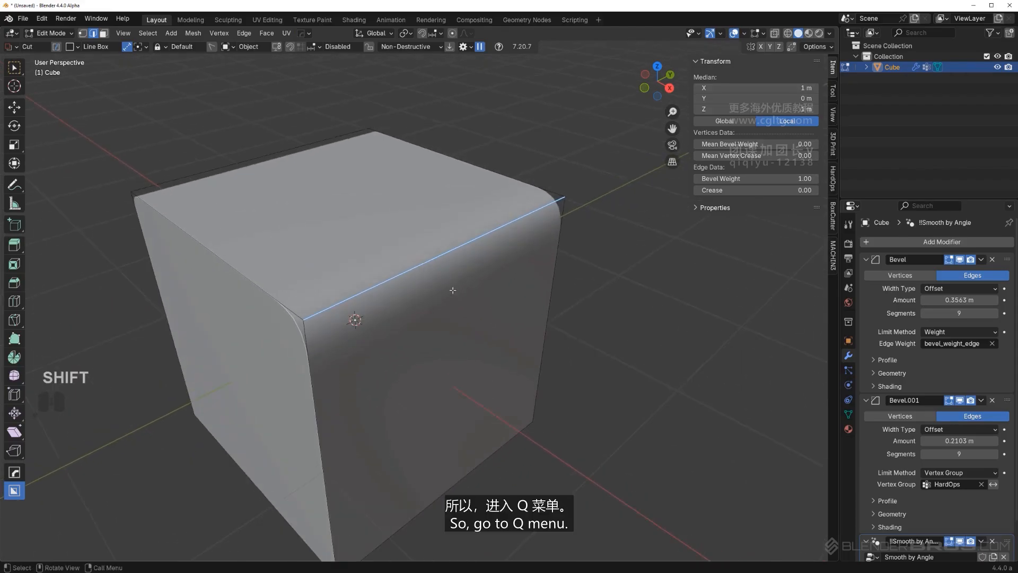
pyautogui.press('q')
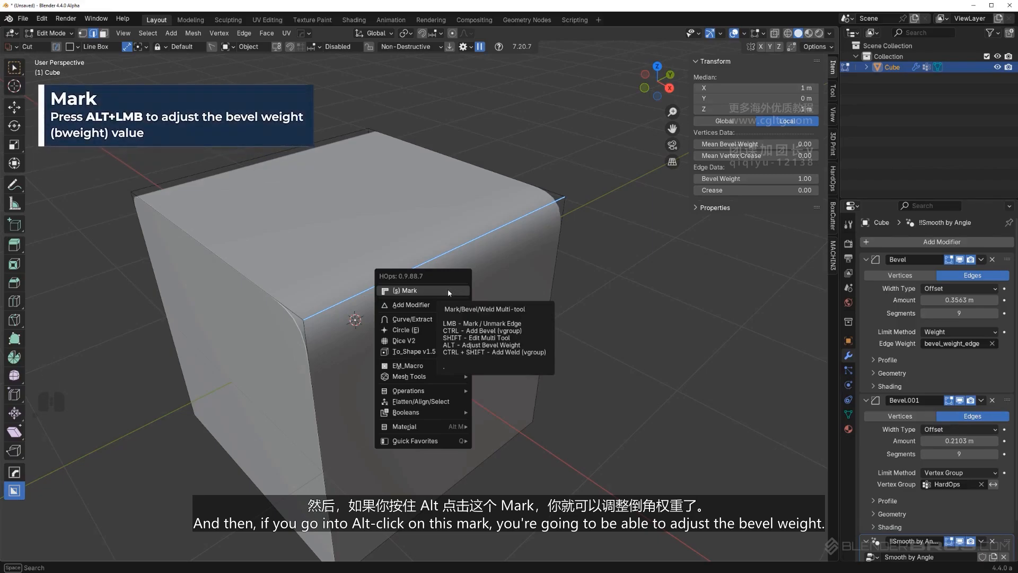
pyautogui.keyDown('alt'); pyautogui.click(449, 291); pyautogui.keyUp('alt')
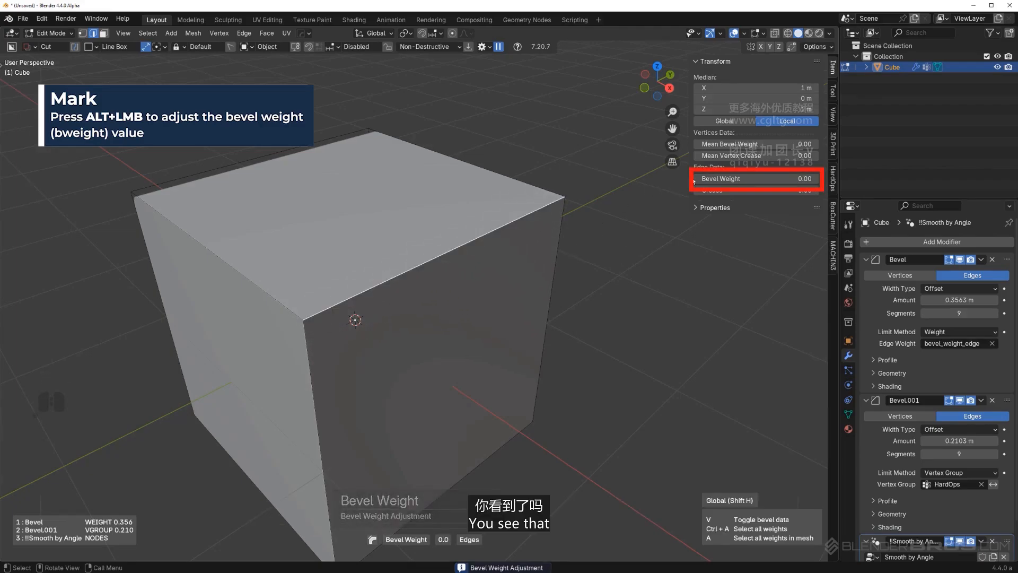
pyautogui.click(562, 224)
# Delete the bevelled cube in Object Mode and add a new mesh cube.
pyautogui.scroll(-3, 427, 293)
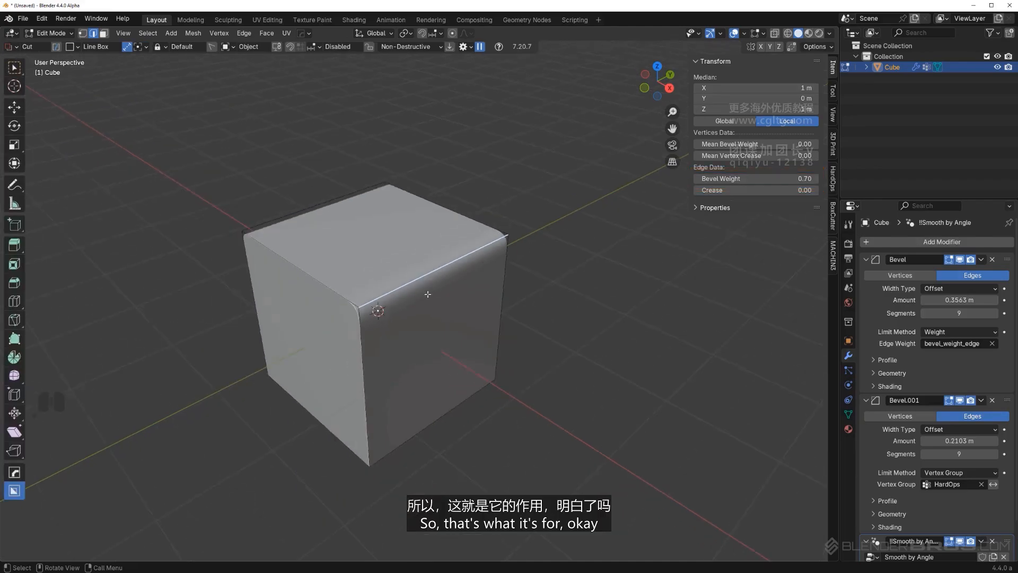
pyautogui.moveTo(372, 365); pyautogui.dragTo(418, 349, button='middle')
pyautogui.press('Tab')
pyautogui.press('x')
pyautogui.click(410, 287)
pyautogui.hotkey('shift', 'a')
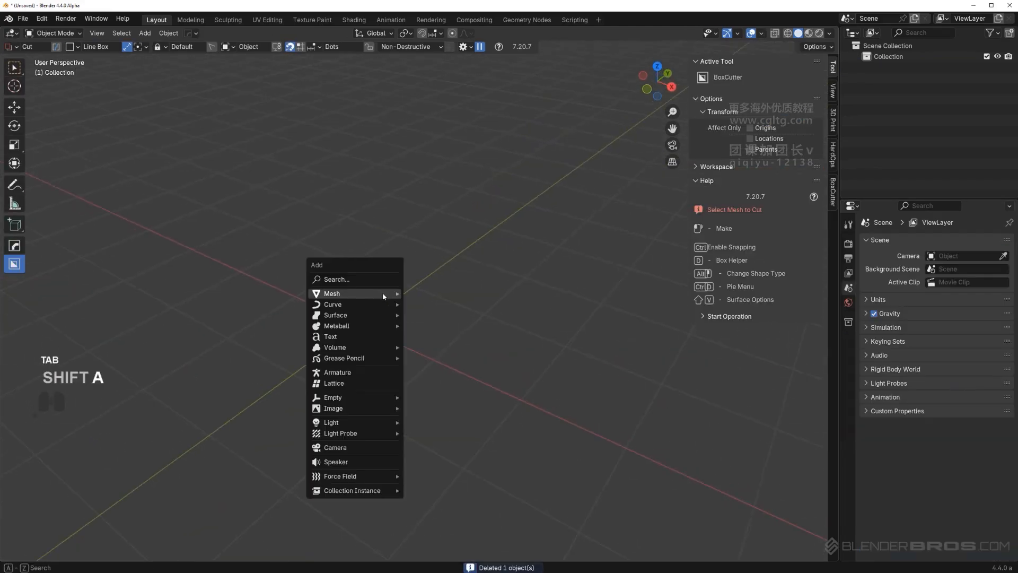
pyautogui.moveTo(383, 294)
pyautogui.click(433, 319)
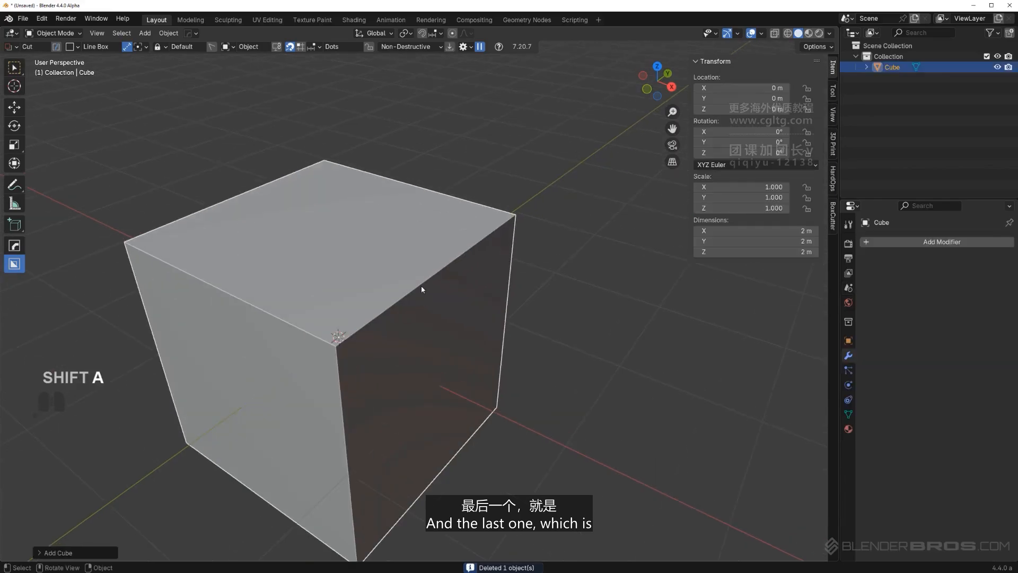
# Bevel the new cube's nearest vertical edge in Edit Mode, about 0.41 m wide with 5 segments.
pyautogui.press('Tab')
pyautogui.press('q')
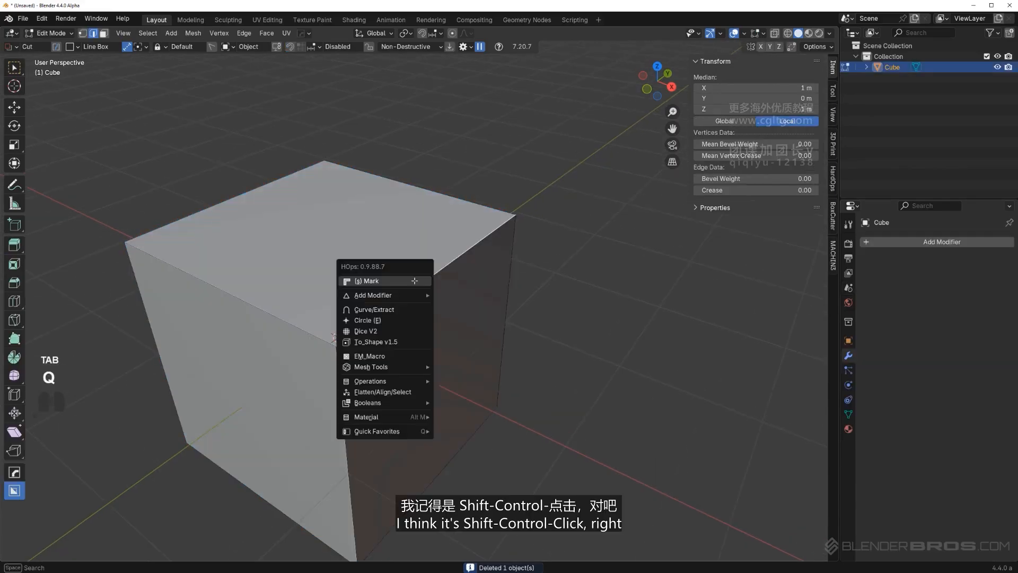
pyautogui.keyDown('shift'); pyautogui.moveTo(431, 369); pyautogui.dragTo(464, 289, button='middle'); pyautogui.keyUp('shift')
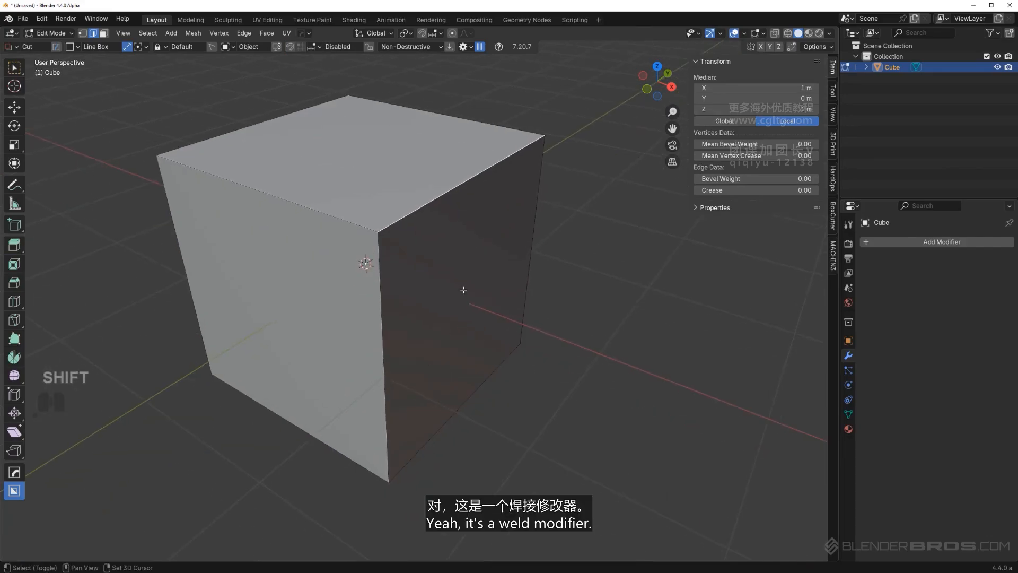
pyautogui.click(387, 301)
pyautogui.hotkey('ctrl', 'b')
pyautogui.scroll(3, 554, 306)
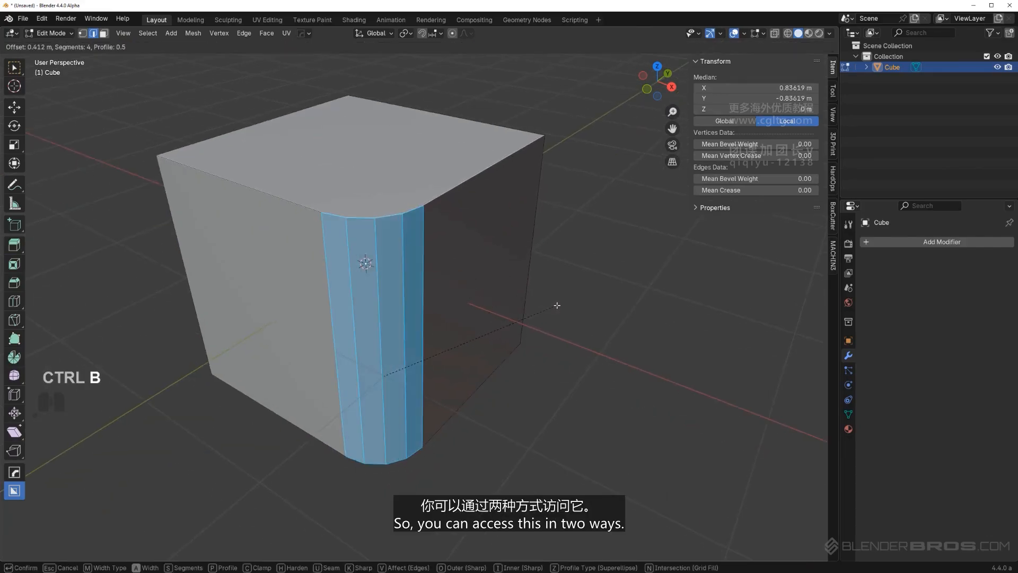
pyautogui.click(557, 306)
# Try a HOps Mark vertex-group weld with a threshold of about 0.21 on the rounded corner's two middle edges.
pyautogui.scroll(2, 445, 303)
pyautogui.press('Tab')
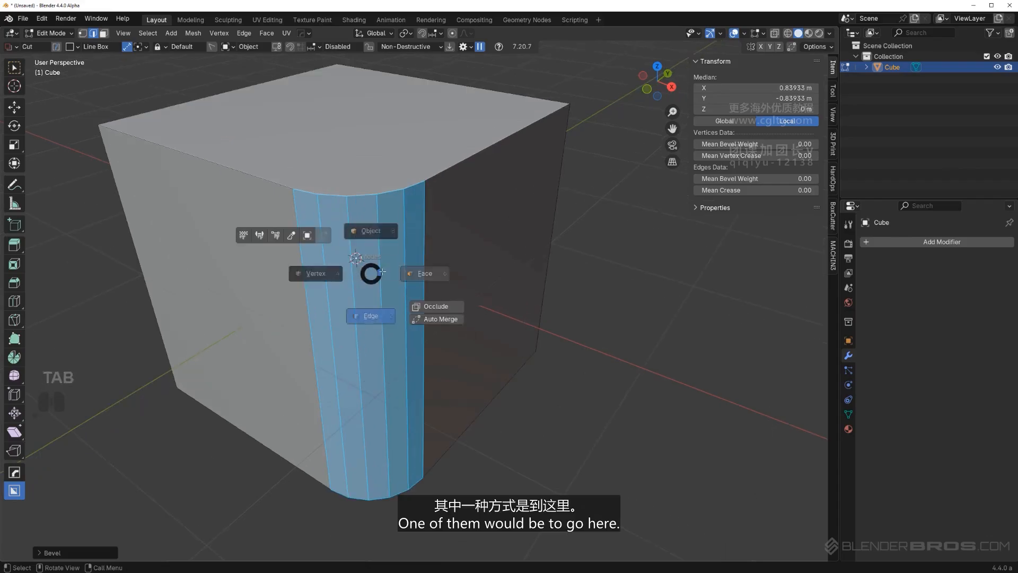
pyautogui.click(365, 282)
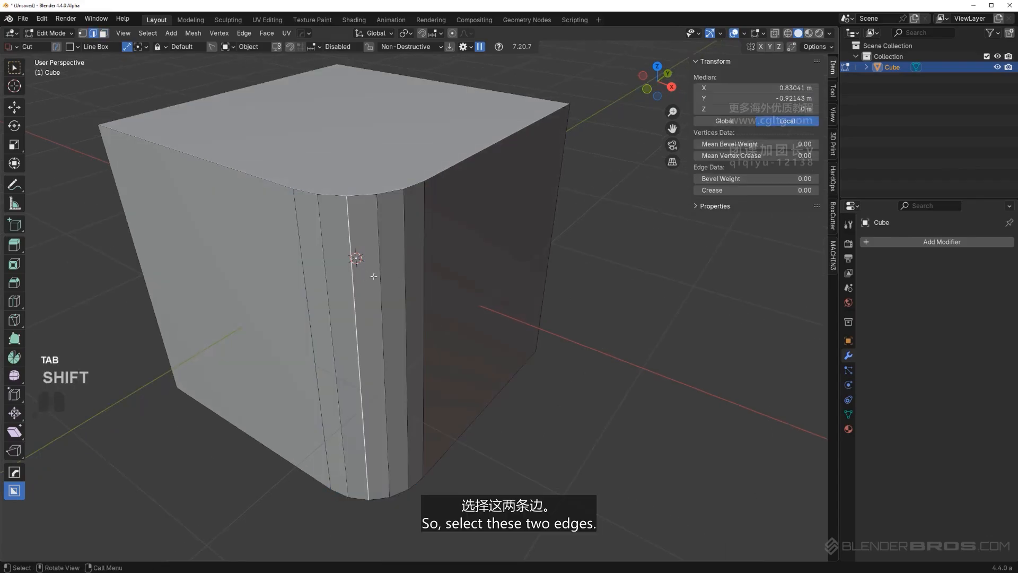
pyautogui.keyDown('shift'); pyautogui.click(381, 277); pyautogui.keyUp('shift')
pyautogui.scroll(-1, 462, 284)
pyautogui.scroll(1, 456, 292)
pyautogui.moveTo(464, 291); pyautogui.dragTo(467, 299, button='middle')
pyautogui.press('q')
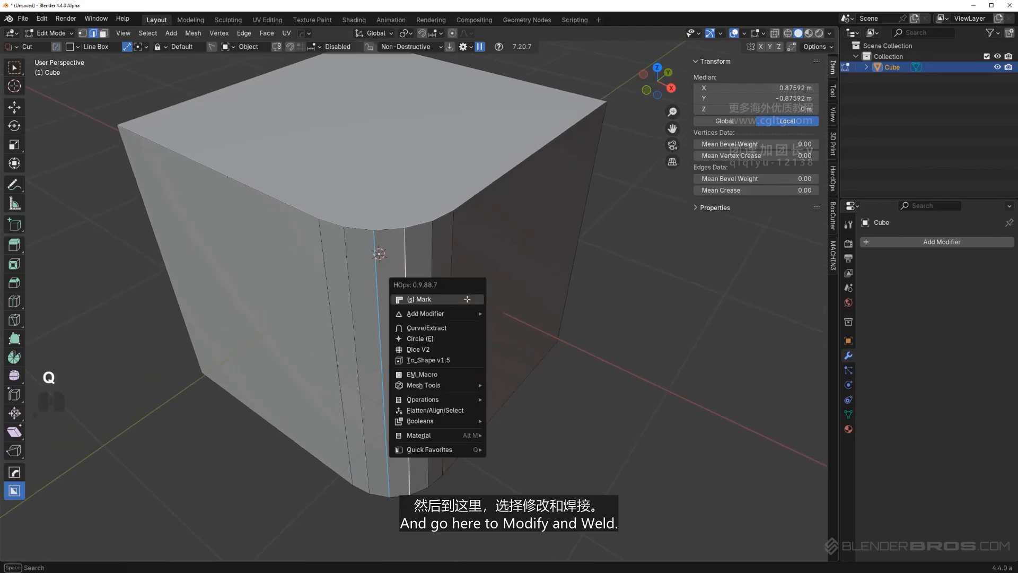
pyautogui.moveTo(456, 314)
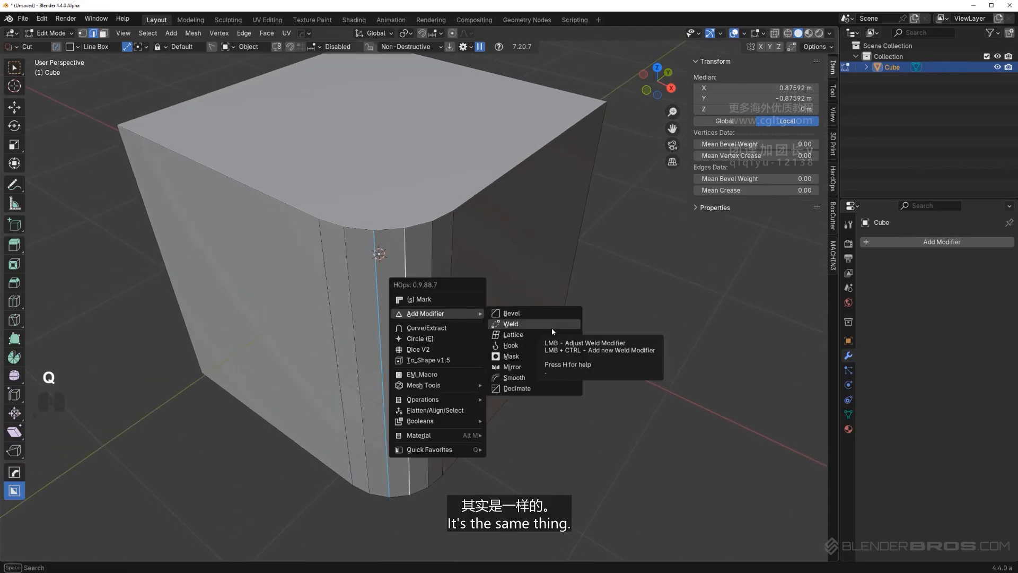
pyautogui.press('q')
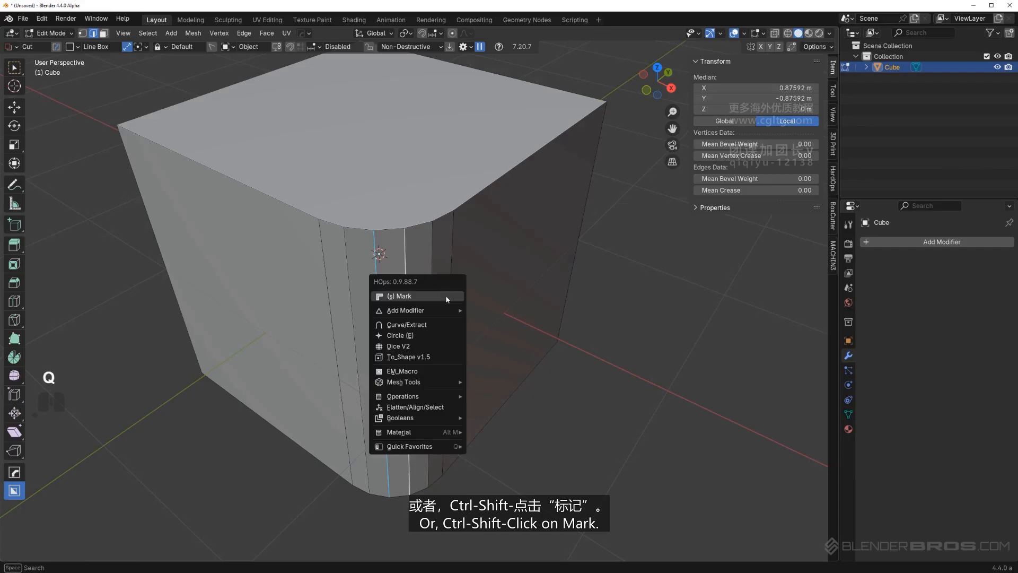
pyautogui.keyDown('ctrl'); pyautogui.keyDown('shift'); pyautogui.click(446, 295); pyautogui.keyUp('shift'); pyautogui.keyUp('ctrl')
pyautogui.moveTo(787, 317)
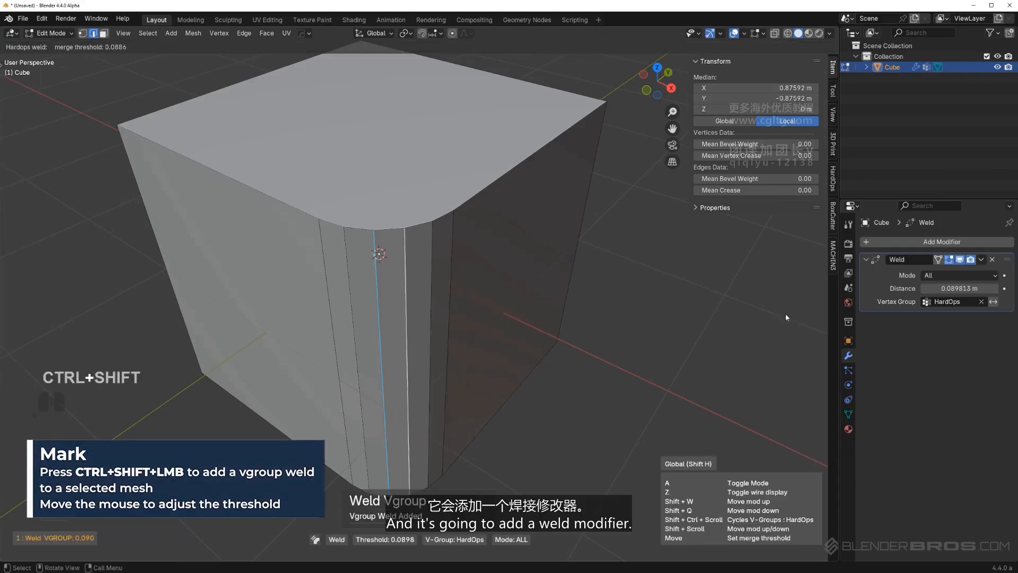
pyautogui.moveTo(652, 327)
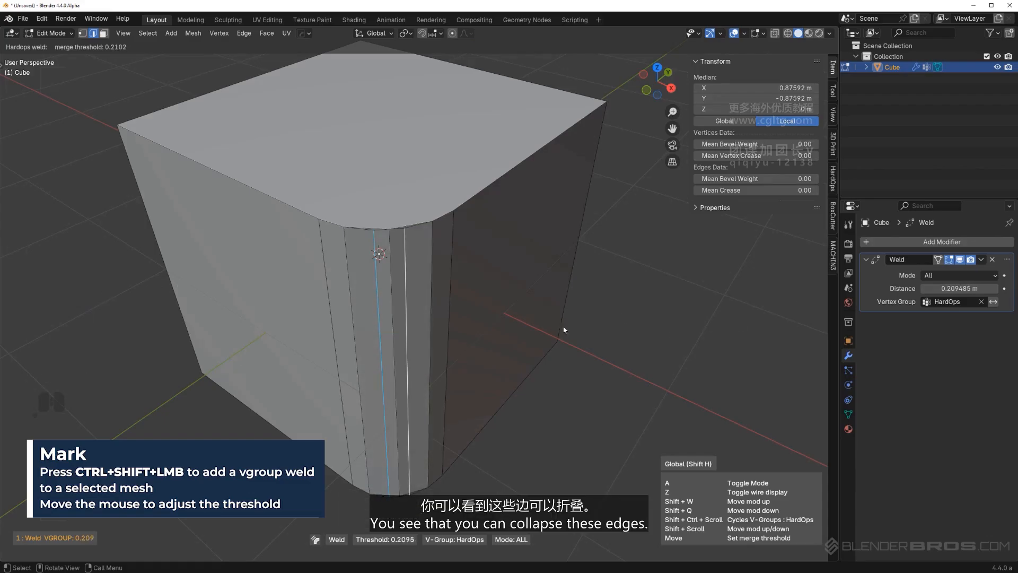
pyautogui.press('Escape')
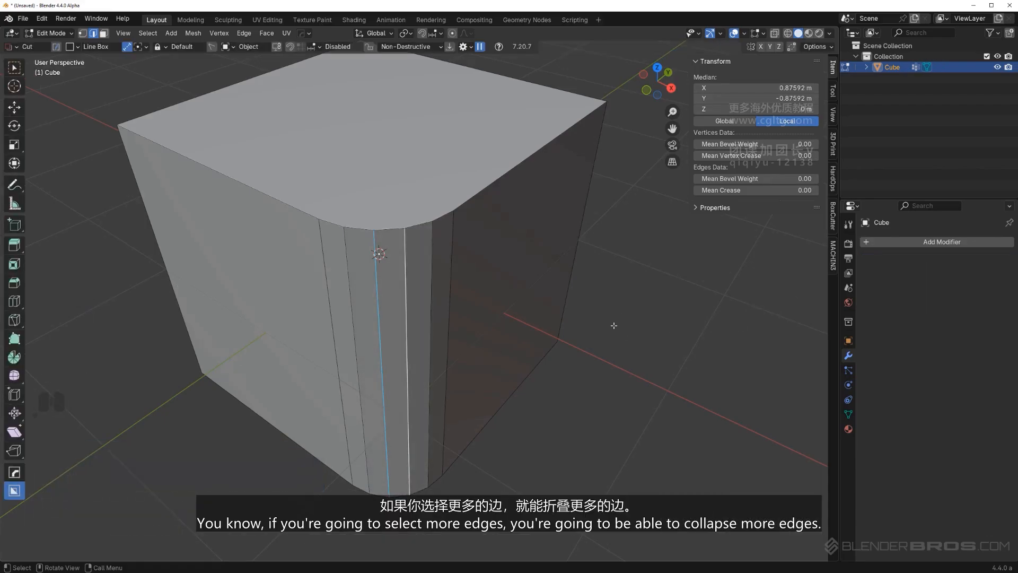
# Try a HOps Mark vertex-group weld with a threshold of about 0.22 on the rounded corner's four inner edges.
pyautogui.click(351, 273)
pyautogui.keyDown('shift'); pyautogui.click(377, 281); pyautogui.keyUp('shift')
pyautogui.keyDown('shift'); pyautogui.click(430, 281); pyautogui.keyUp('shift')
pyautogui.press('q')
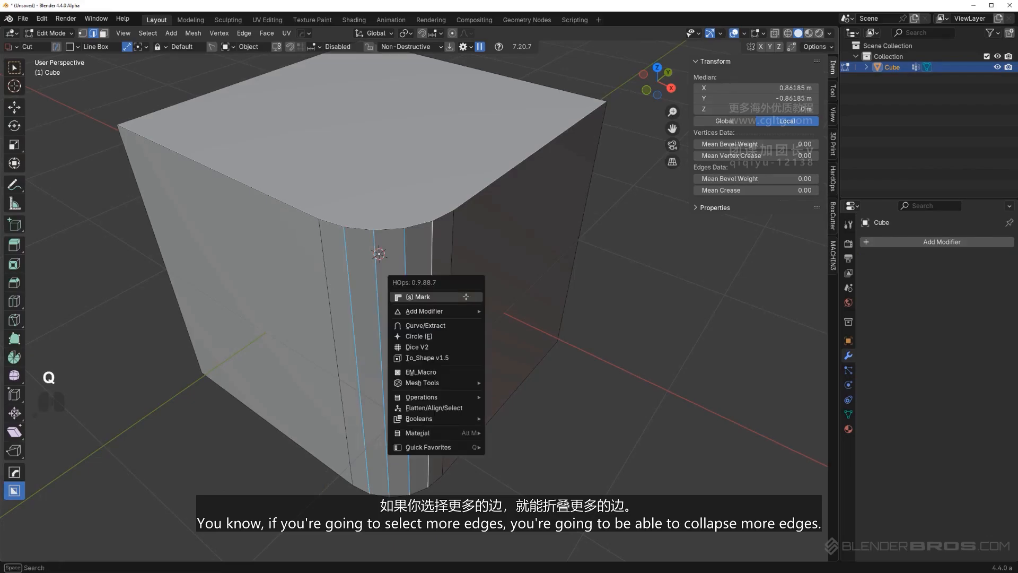
pyautogui.keyDown('ctrl'); pyautogui.keyDown('shift'); pyautogui.click(465, 296); pyautogui.keyUp('shift'); pyautogui.keyUp('ctrl')
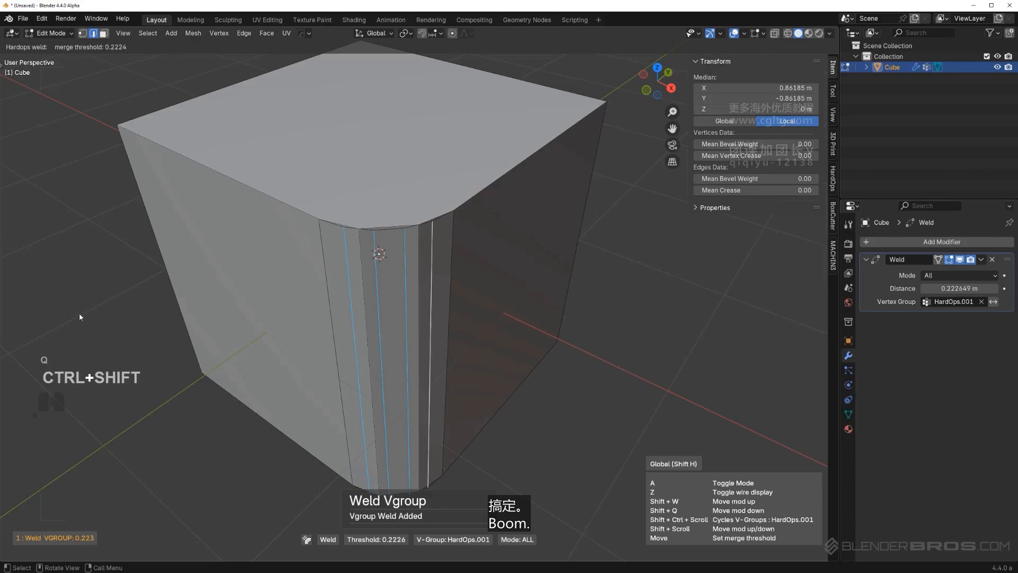
pyautogui.rightClick(61, 409)
# Add a HOps Mark vertex-group weld with a distance of about 0.2936 m to all six edges of the rounded corner.
pyautogui.click(325, 296)
pyautogui.keyDown('shift'); pyautogui.click(350, 295); pyautogui.keyUp('shift')
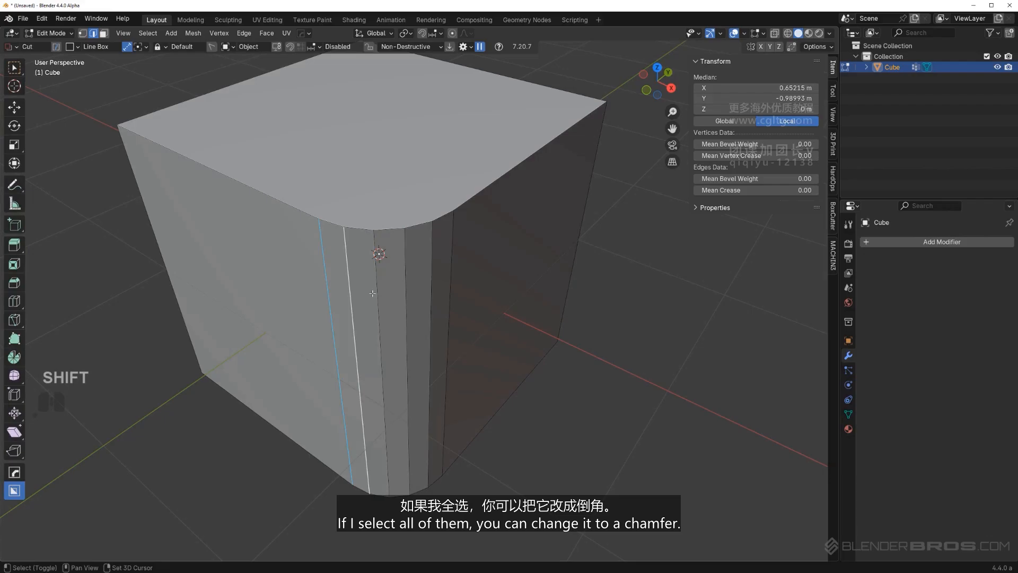
pyautogui.keyDown('shift'); pyautogui.click(378, 294); pyautogui.keyUp('shift')
pyautogui.press('q')
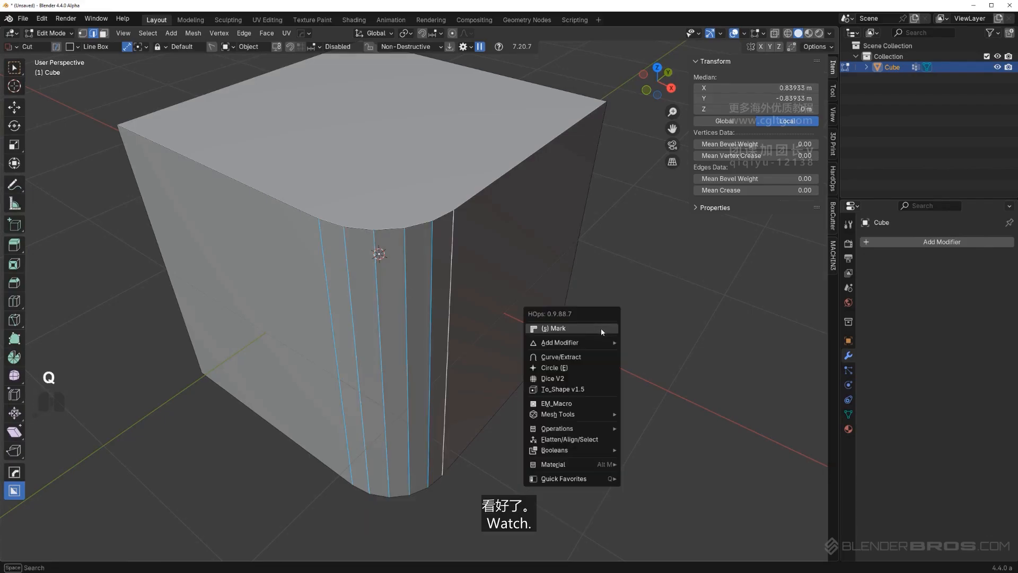
pyautogui.keyDown('ctrl'); pyautogui.keyDown('shift'); pyautogui.click(600, 328); pyautogui.keyUp('shift'); pyautogui.keyUp('ctrl')
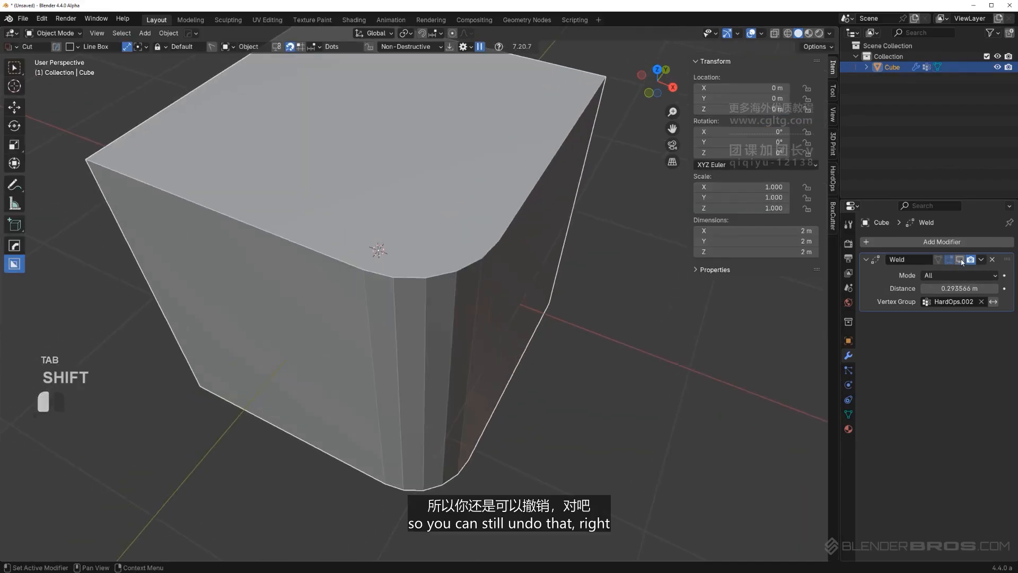
# Compare the cube's corner in Object Mode with the Weld modifier's viewport display on and off.
pyautogui.click(961, 260)
pyautogui.click(961, 260)
pyautogui.click(961, 260)
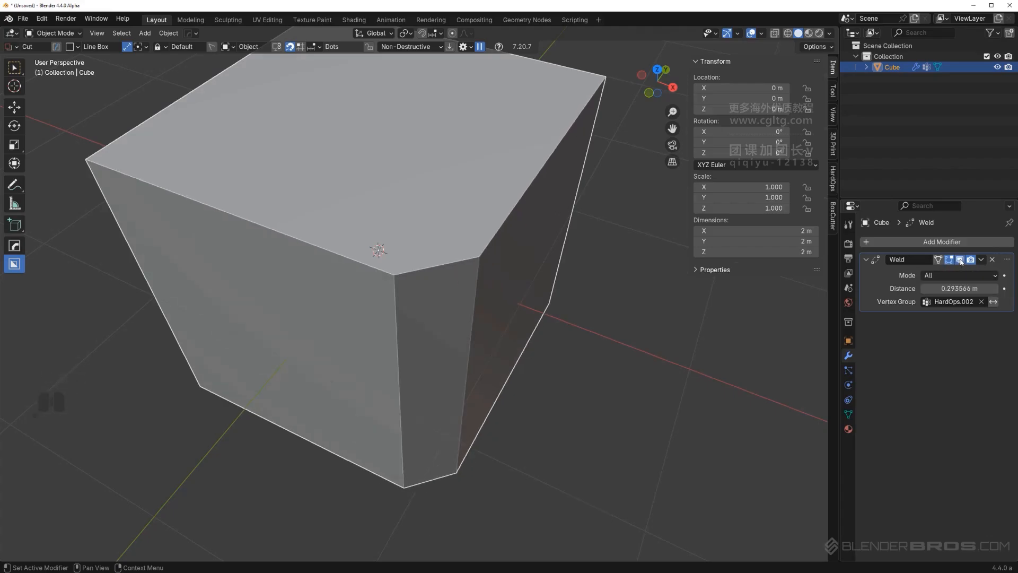
pyautogui.click(961, 260)
# Undo the Weld modifier's removal and apply the modifier to the cube's mesh.
pyautogui.hotkey('ctrl', 'a')
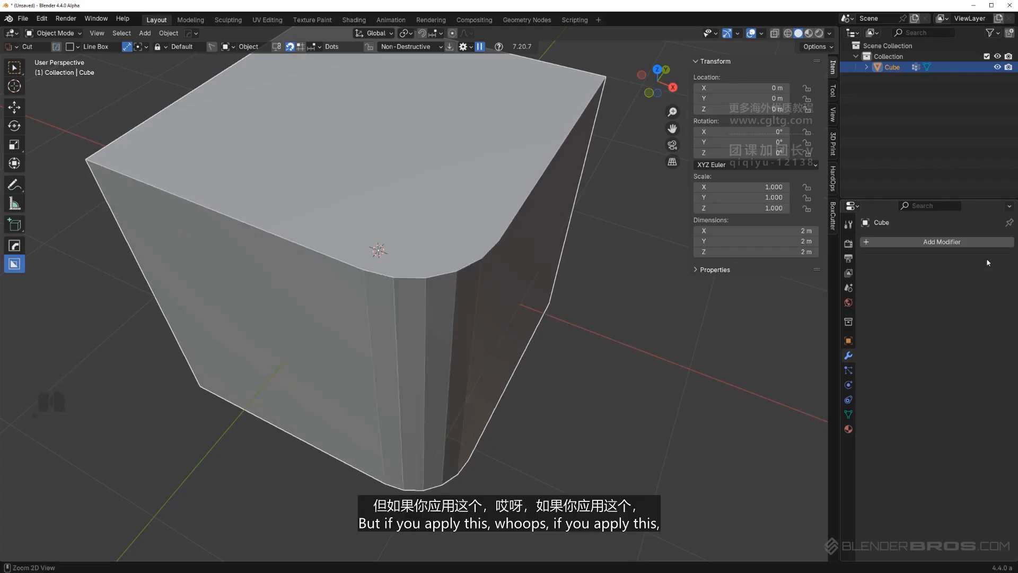
pyautogui.hotkey('ctrl', 'z')
pyautogui.click(985, 259)
pyautogui.click(922, 271)
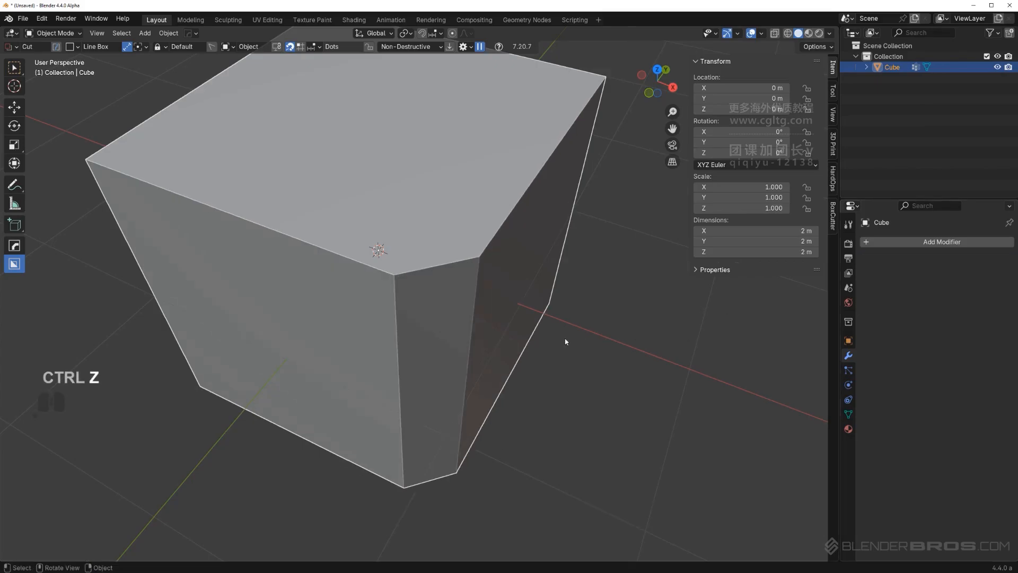
# Examine the chamfered corner's edges and resulting mesh in Edit Mode.
pyautogui.moveTo(566, 342); pyautogui.dragTo(525, 329, button='middle')
pyautogui.press('Tab')
pyautogui.moveTo(432, 275); pyautogui.dragTo(457, 271, button='middle')
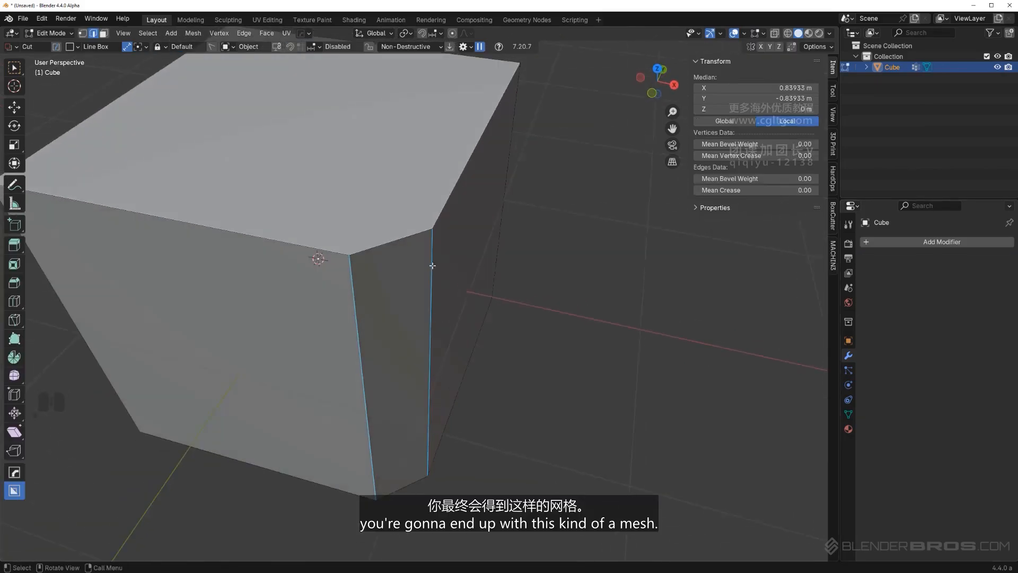
pyautogui.scroll(1, 433, 265)
pyautogui.click(381, 232)
pyautogui.scroll(-3, 440, 265)
pyautogui.press('Tab')
pyautogui.press('Tab')
pyautogui.moveTo(527, 343)
pyautogui.mouseDown(button='middle')
pyautogui.moveTo(501, 329)
pyautogui.moveTo(530, 323)
pyautogui.mouseUp(button='middle')
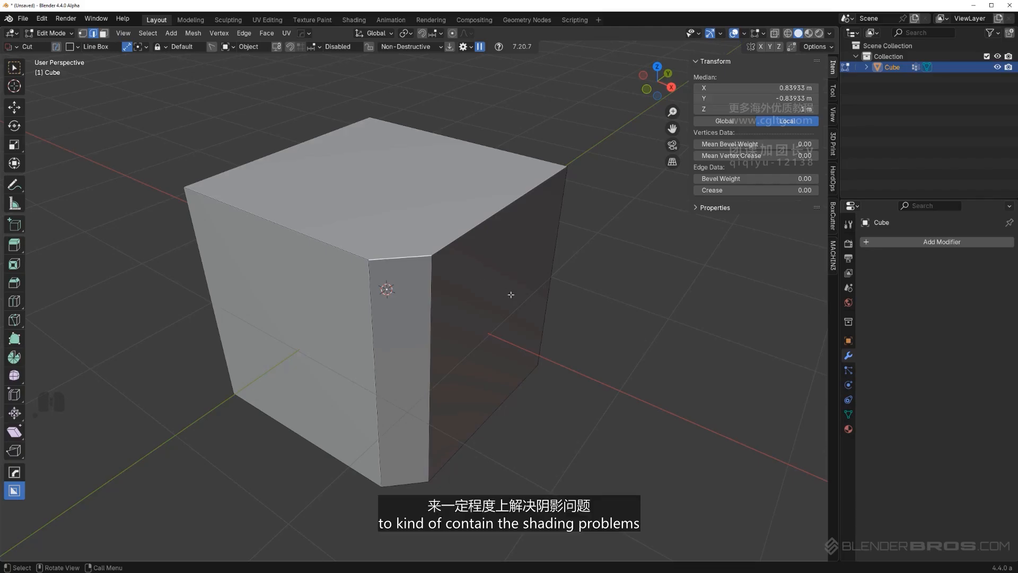
# Replace the chamfered cube with a new default cube in Object Mode.
pyautogui.moveTo(510, 295); pyautogui.dragTo(416, 279, button='middle')
pyautogui.moveTo(416, 278); pyautogui.dragTo(485, 273, button='middle')
pyautogui.press('Tab')
pyautogui.press('x')
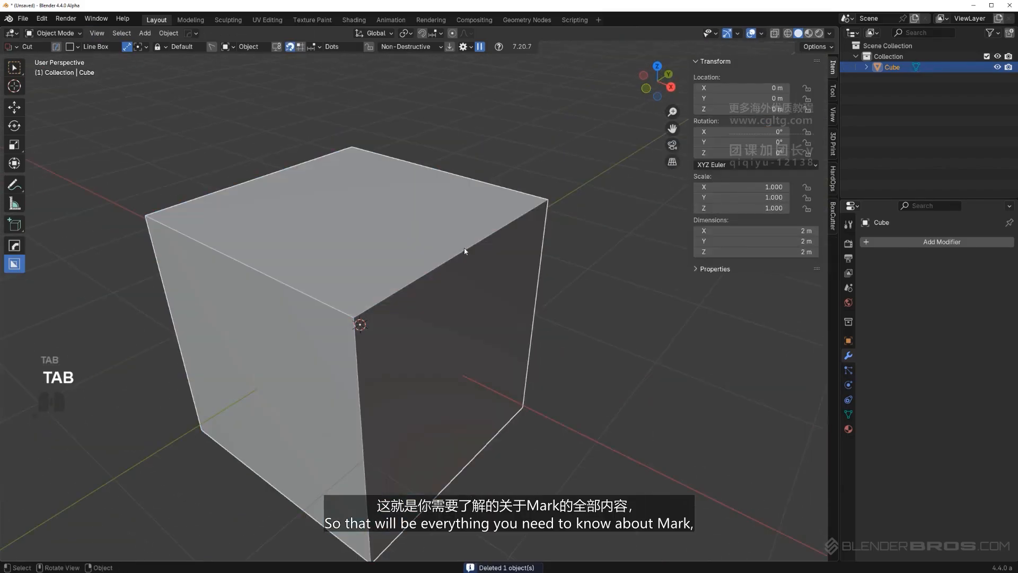
# Try a HOps vertex-group bevel about 0.555 m wide with 11 segments on the cube's one selected upper edge.
pyautogui.press('q')
pyautogui.moveTo(451, 265)
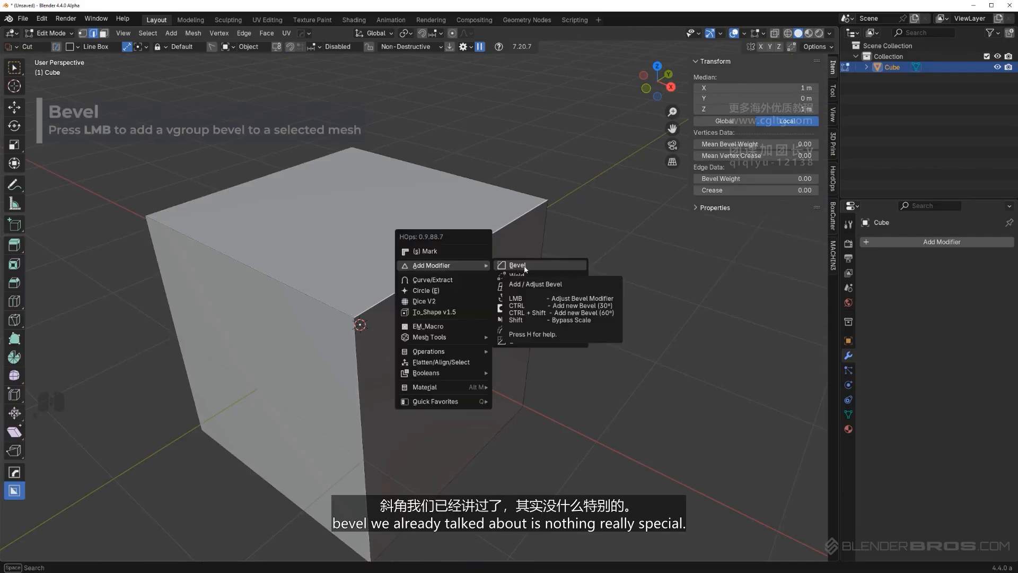
pyautogui.click(523, 265)
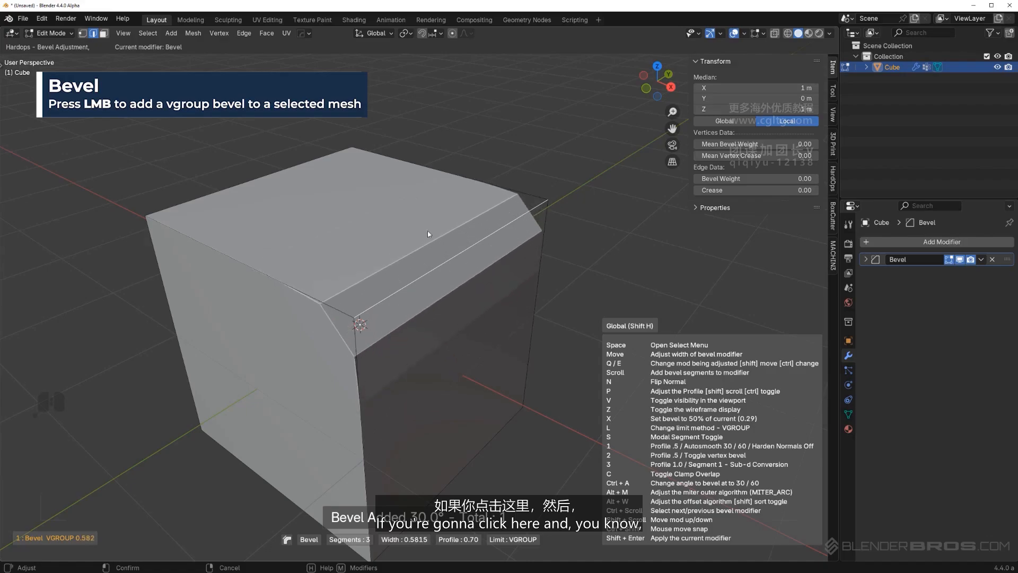
pyautogui.scroll(4, 451, 234)
pyautogui.scroll(4, 450, 239)
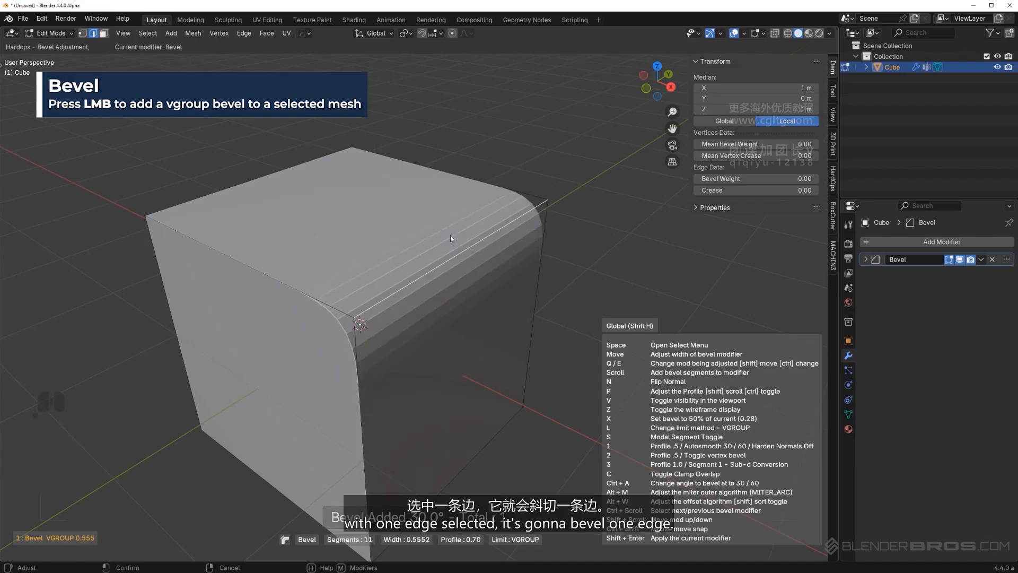
pyautogui.rightClick(450, 240)
# Try a HOps vertex-group bevel on the three selected cube edges that meet at the front upper corner.
pyautogui.click(326, 303)
pyautogui.keyDown('shift'); pyautogui.click(361, 358); pyautogui.keyUp('shift')
pyautogui.keyDown('shift'); pyautogui.click(408, 295); pyautogui.keyUp('shift')
pyautogui.press('q')
pyautogui.moveTo(486, 296)
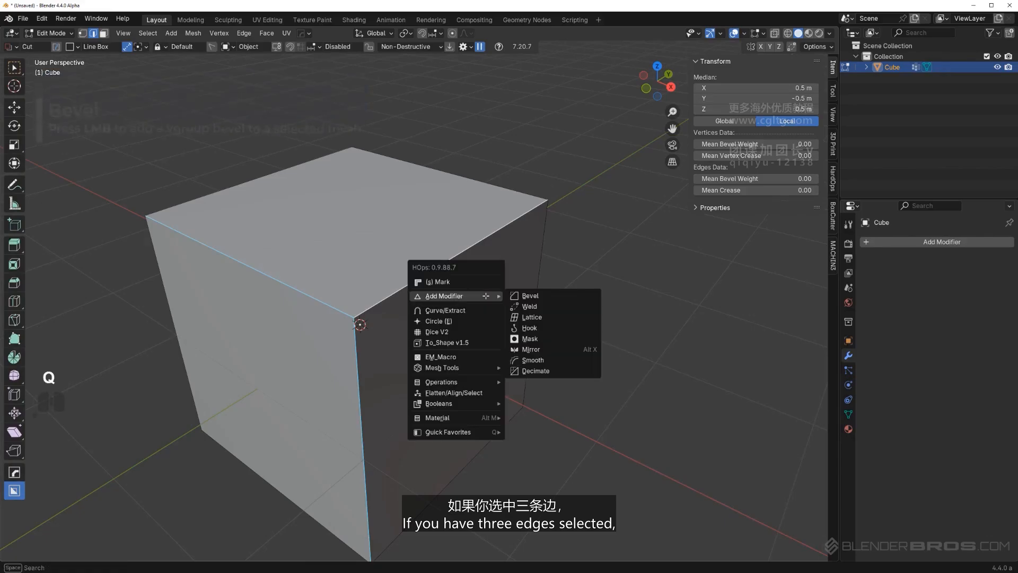
pyautogui.click(529, 296)
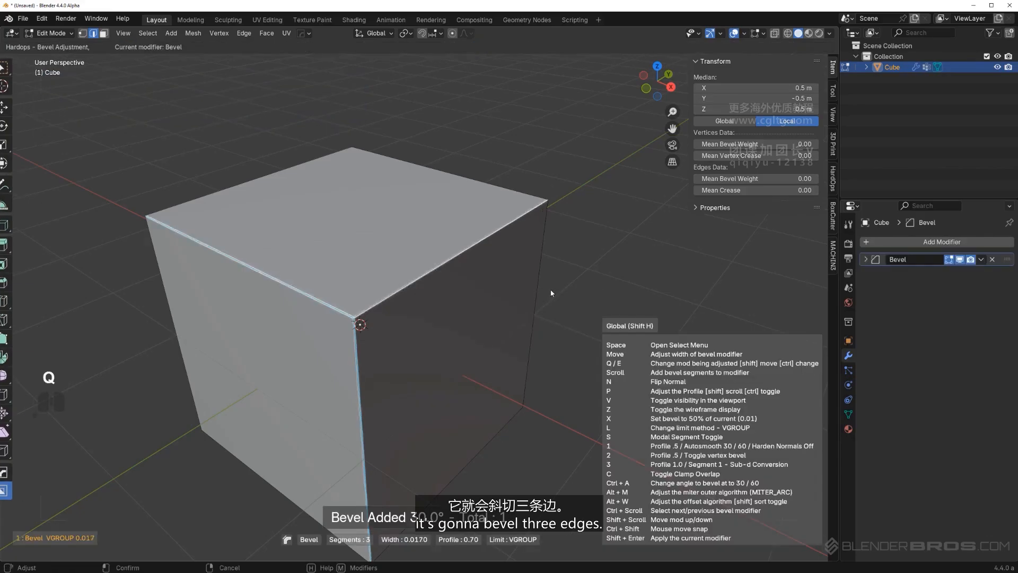
pyautogui.rightClick(493, 293)
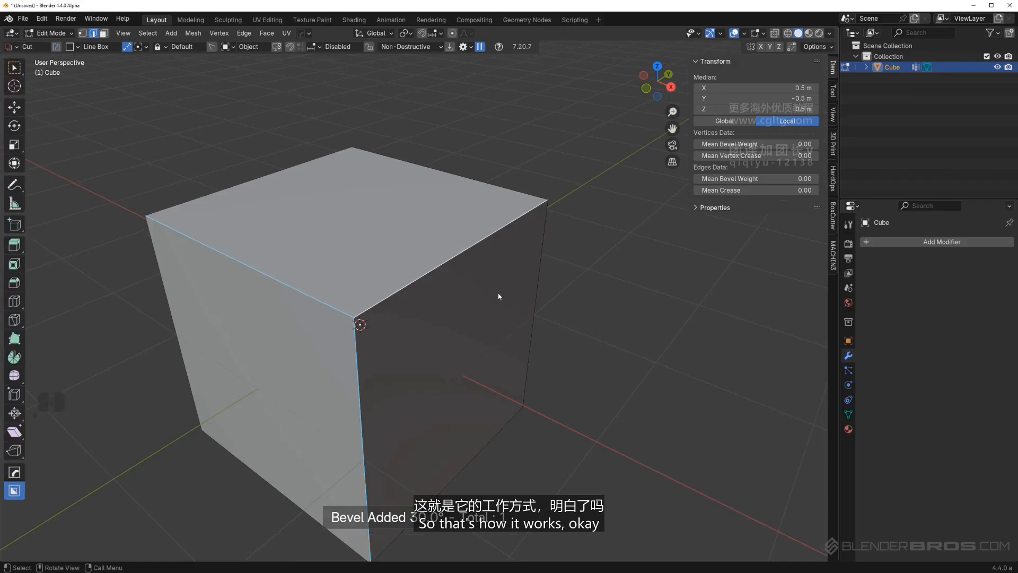
pyautogui.press('q')
pyautogui.moveTo(455, 296)
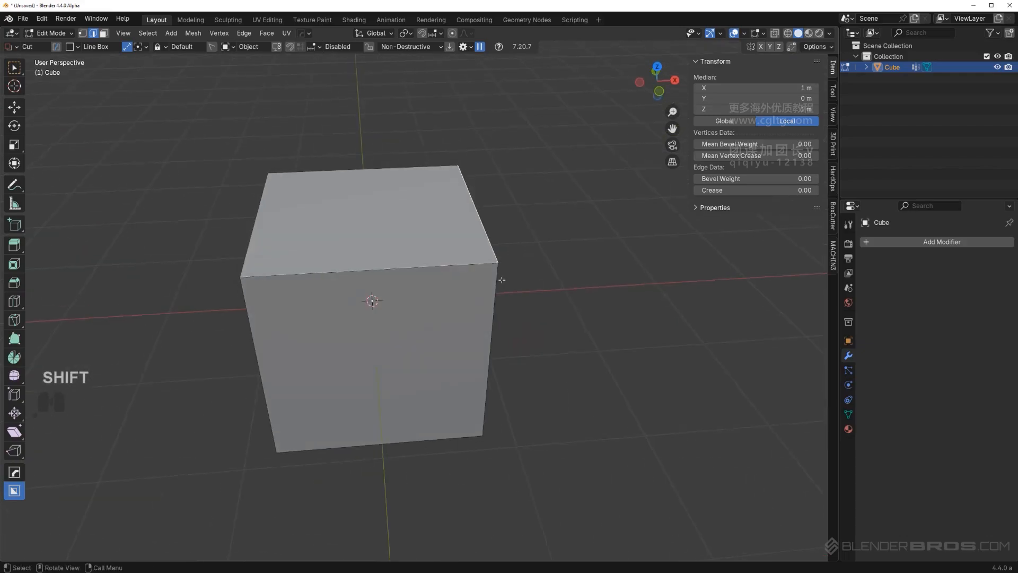
# Add a mesh plane at the scene's centre in place of the cube and enter Edit Mode on it.
pyautogui.hotkey('shift', 'a')
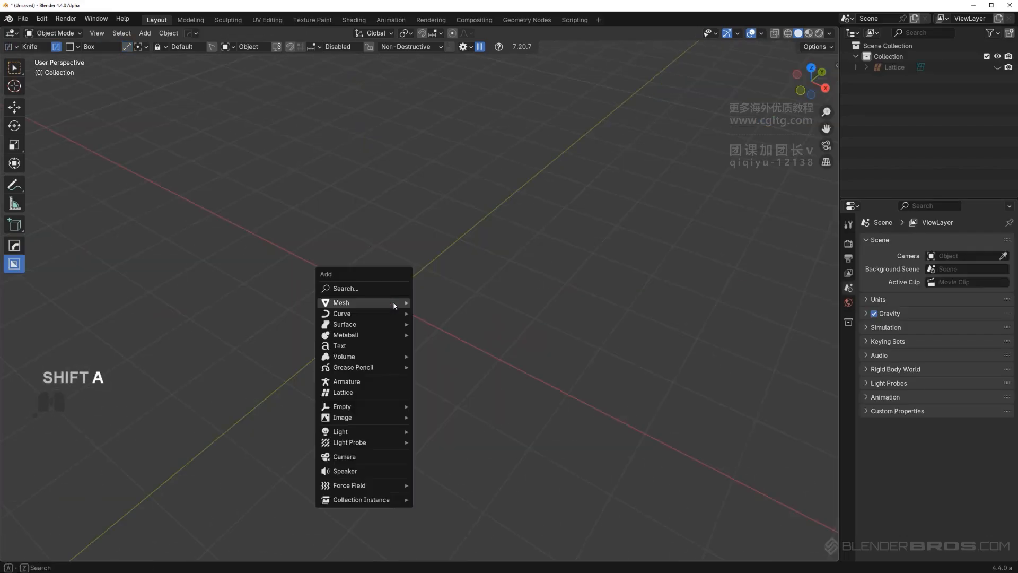
pyautogui.moveTo(371, 302)
pyautogui.click(425, 314)
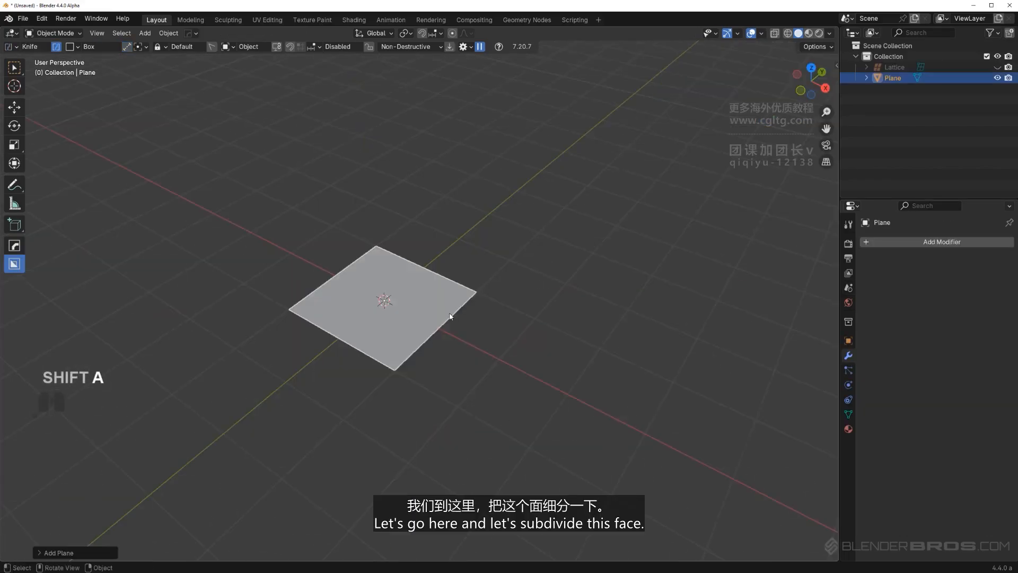
pyautogui.press('Tab')
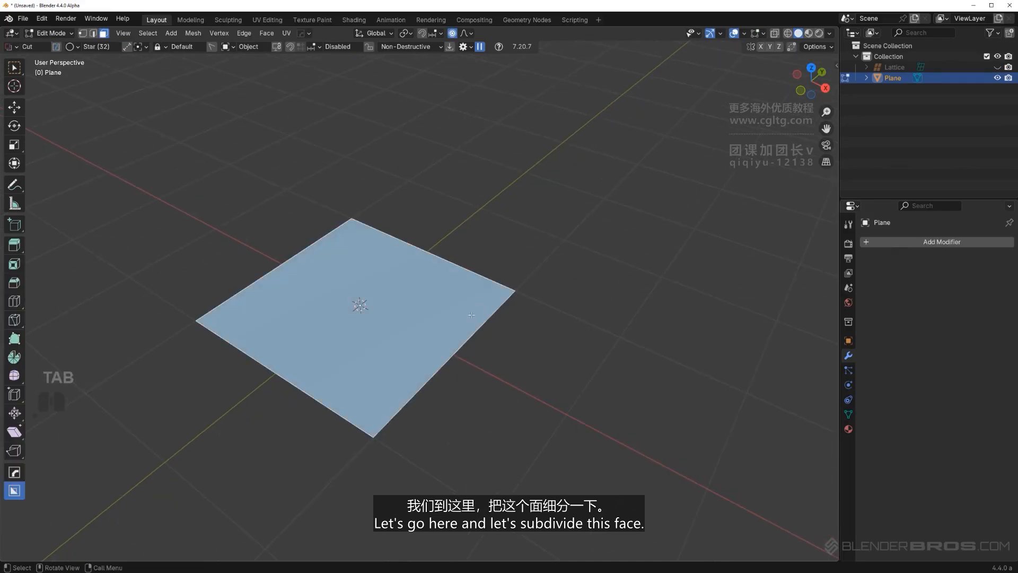
# Try subdividing the plane's face three times and undo those subdivisions.
pyautogui.rightClick(358, 315)
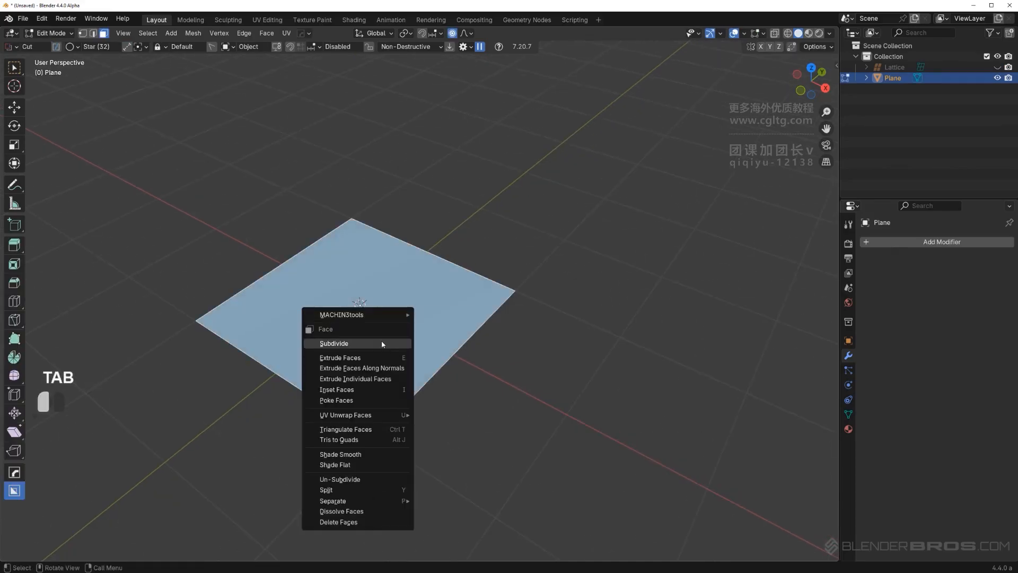
pyautogui.click(382, 343)
pyautogui.hotkey('shift', 'r')
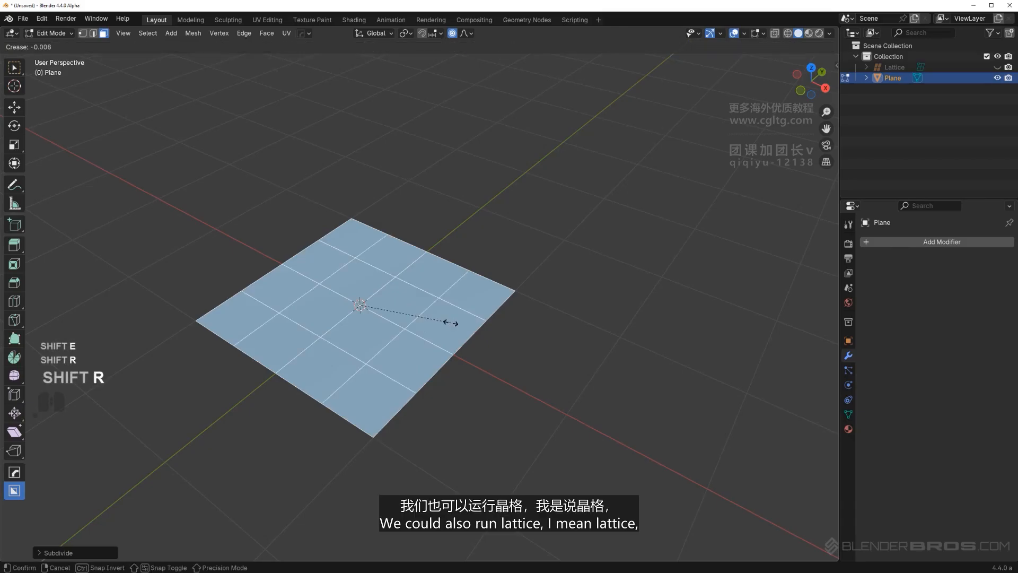
pyautogui.hotkey('shift', 'r')
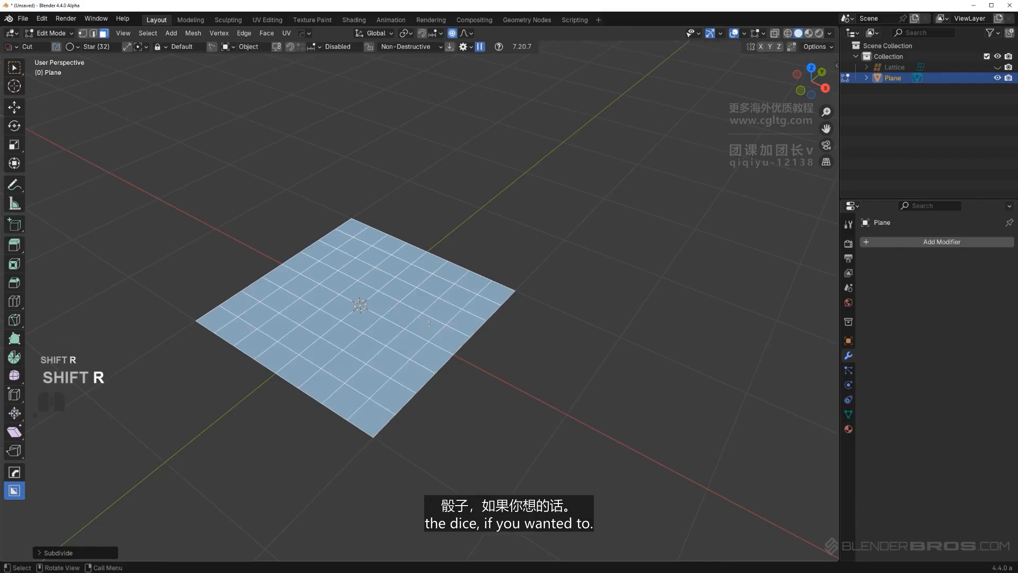
pyautogui.keyDown('shift'); pyautogui.moveTo(448, 286); pyautogui.dragTo(475, 282, button='middle'); pyautogui.keyUp('shift')
pyautogui.moveTo(467, 286); pyautogui.dragTo(460, 308, button='middle')
pyautogui.scroll(2, 398, 315)
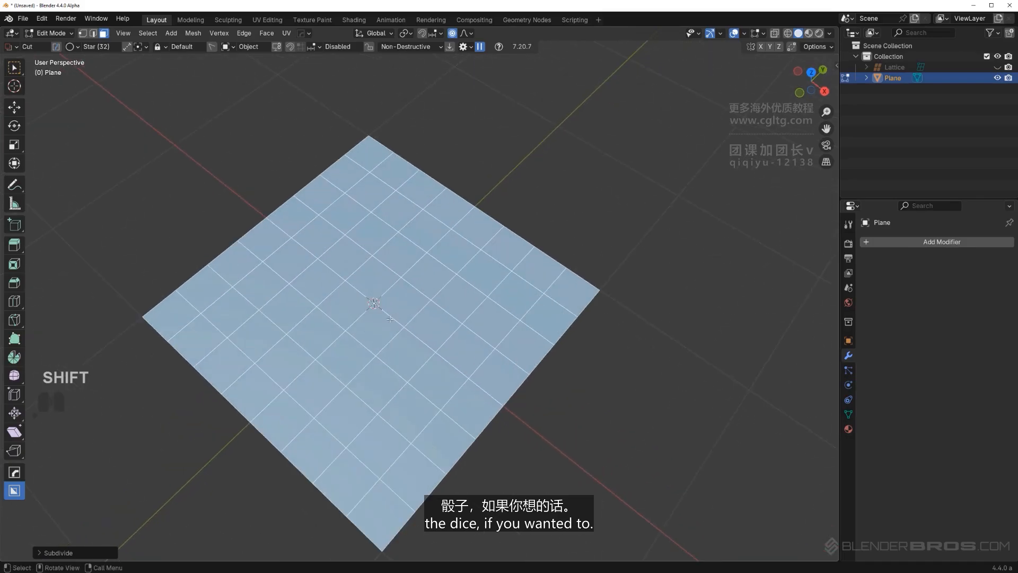
pyautogui.moveTo(390, 319); pyautogui.dragTo(473, 289, button='middle')
pyautogui.hotkey('ctrl', 'z')
pyautogui.hotkey('ctrl', 'z')
pyautogui.hotkey('ctrl', 'z')
# Dice the plane's face with Dice V2 in 2D mode from the orthographic top view into a 15 by 15 grid.
pyautogui.keyDown('alt'); pyautogui.moveTo(473, 289); pyautogui.dragTo(517, 323, button='middle'); pyautogui.keyUp('alt')
pyautogui.press('KP_5')
pyautogui.scroll(2, 478, 330)
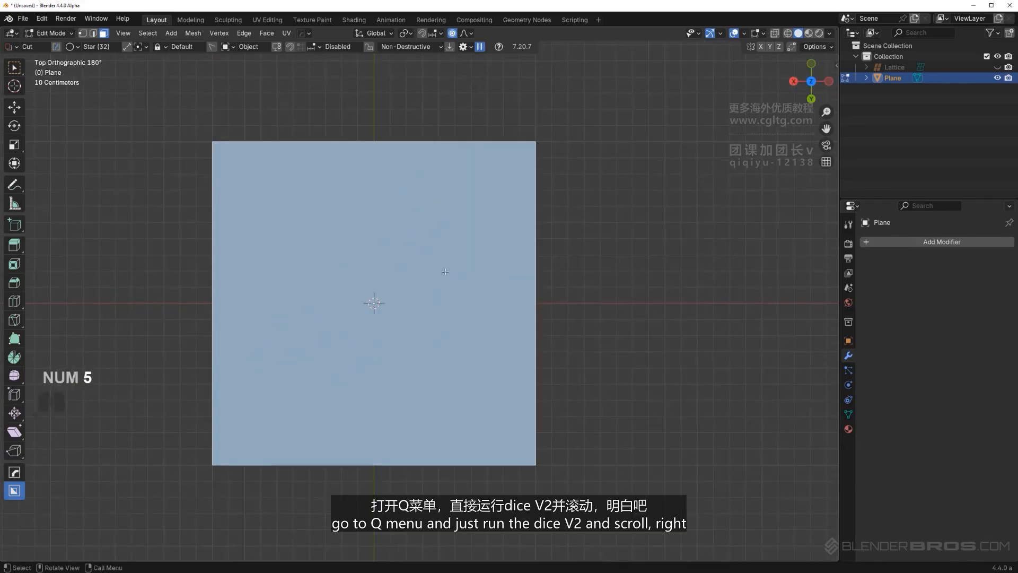
pyautogui.press('q')
pyautogui.click(434, 321)
pyautogui.press('v')
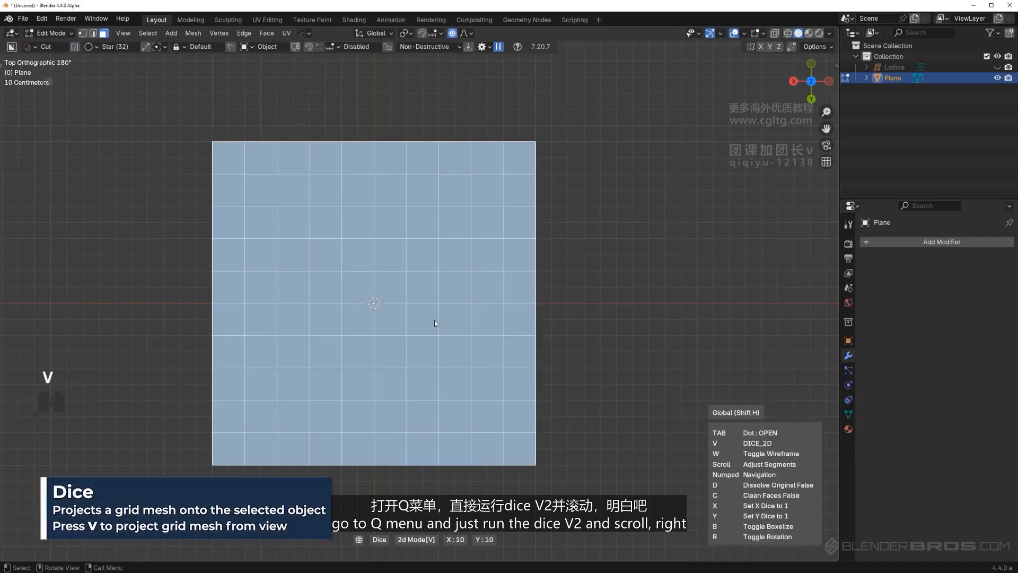
pyautogui.scroll(1, 433, 318)
pyautogui.click(433, 318)
pyautogui.moveTo(433, 318); pyautogui.dragTo(366, 342, button='middle')
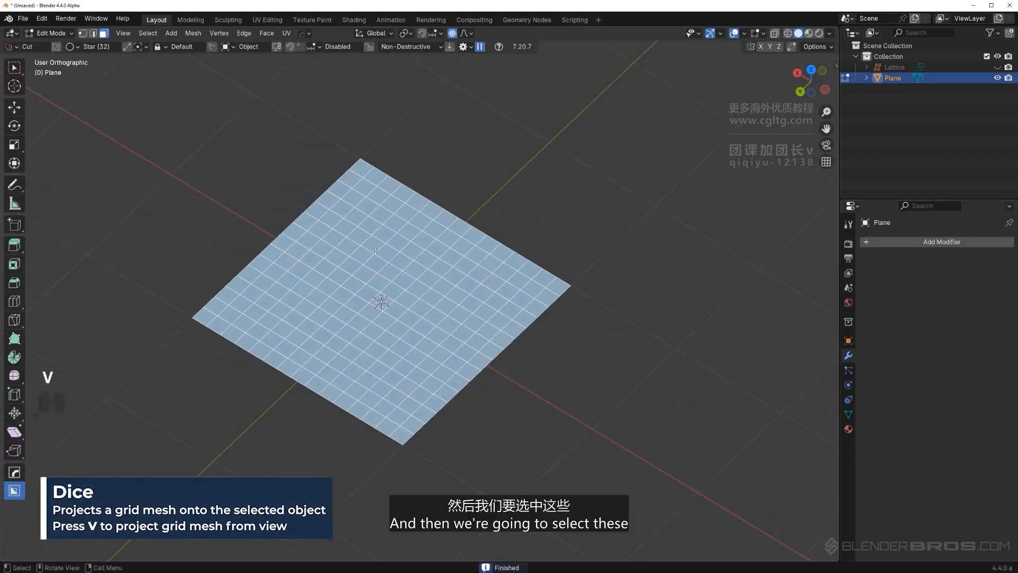
pyautogui.press('KP_5')
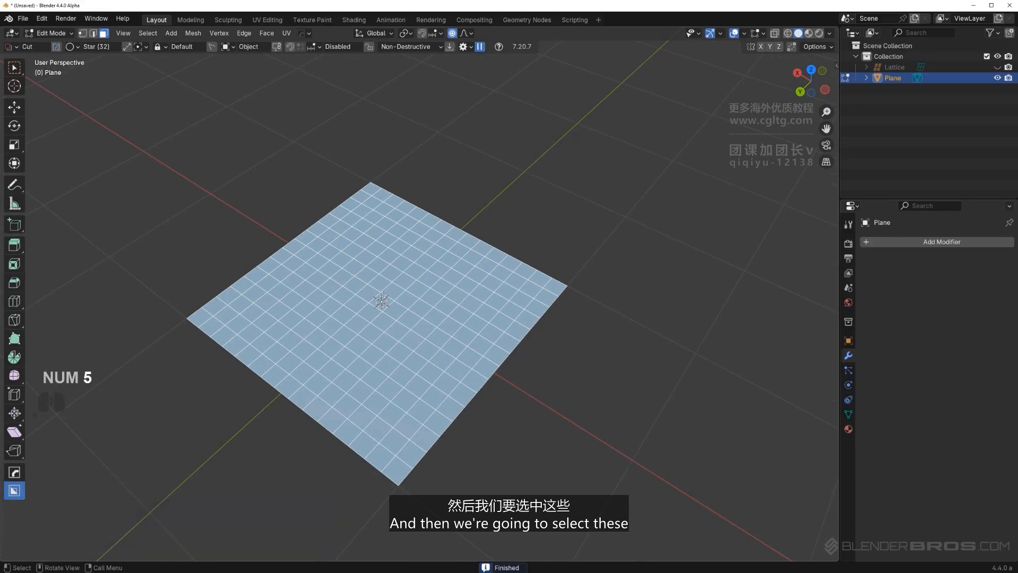
# Try selecting a few faces near the plane's middle and growing the selection to a 6 by 6 block.
pyautogui.click(372, 310)
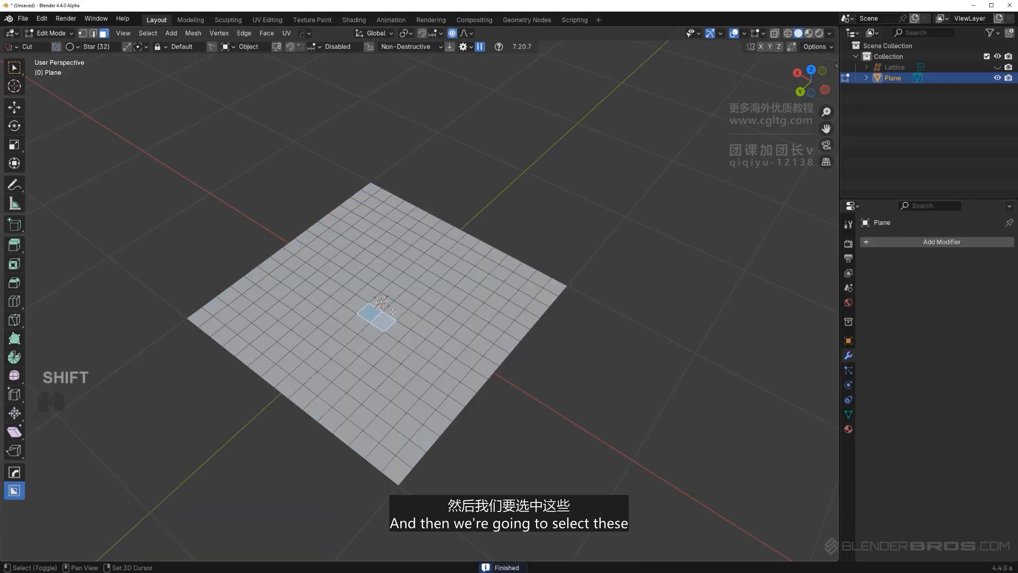
pyautogui.keyDown('shift'); pyautogui.click(393, 313); pyautogui.keyUp('shift')
pyautogui.keyDown('shift'); pyautogui.click(382, 300); pyautogui.keyUp('shift')
pyautogui.press('ctrl+KP_Add')
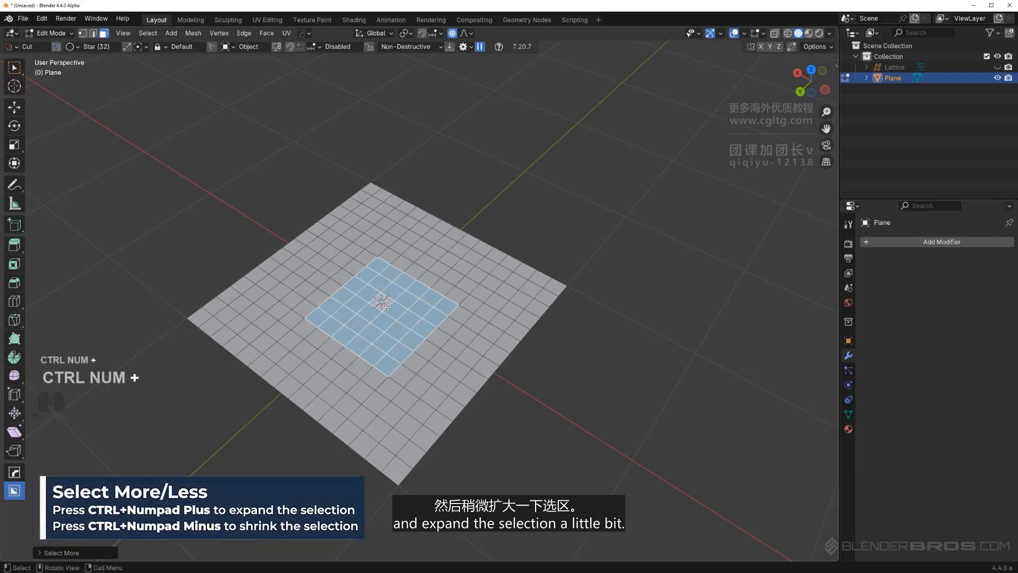
pyautogui.moveTo(383, 303)
pyautogui.mouseDown(button='middle')
pyautogui.moveTo(409, 272)
pyautogui.moveTo(387, 322)
pyautogui.mouseUp(button='middle')
pyautogui.press('KP_5')
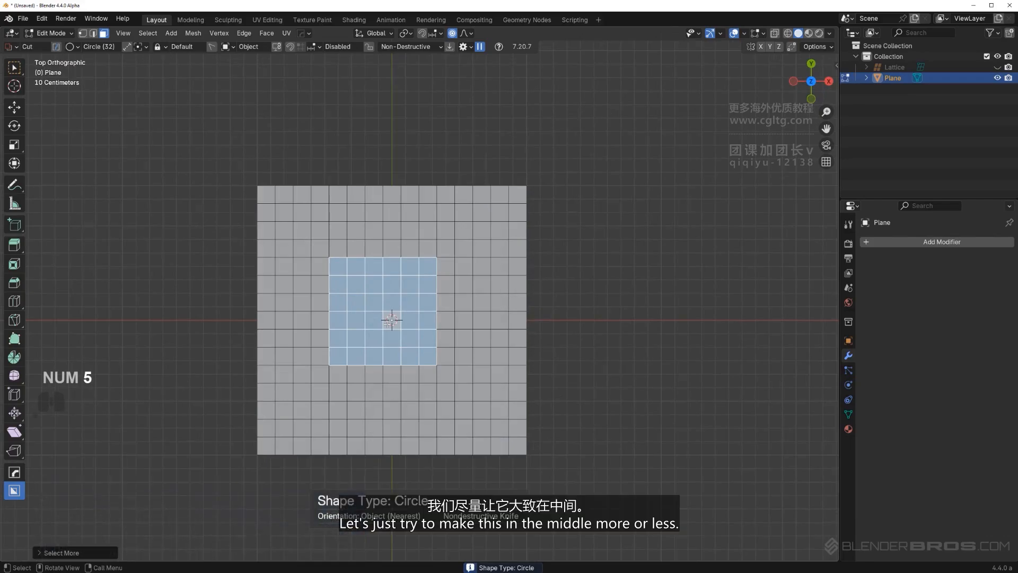
# Select the faces around the plane's centre again and grow the selection to a 5 by 5 block.
pyautogui.click(388, 324)
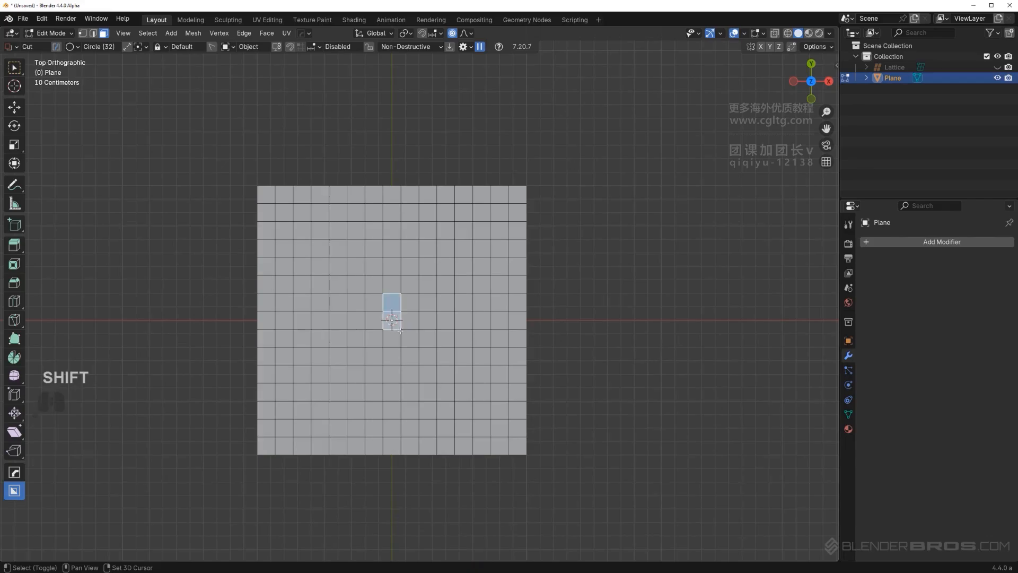
pyautogui.keyDown('shift'); pyautogui.click(371, 336); pyautogui.keyUp('shift')
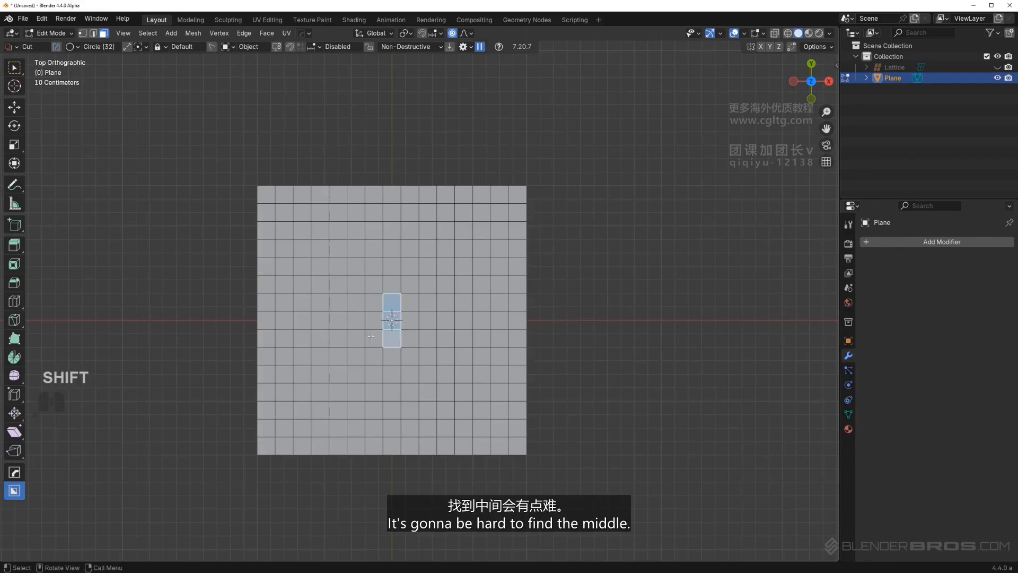
pyautogui.keyDown('shift'); pyautogui.click(410, 321); pyautogui.keyUp('shift')
pyautogui.keyDown('shift'); pyautogui.click(410, 338); pyautogui.keyUp('shift')
pyautogui.moveTo(410, 338); pyautogui.dragTo(437, 301, button='middle')
pyautogui.press('KP_5')
pyautogui.press('ctrl+KP_Add')
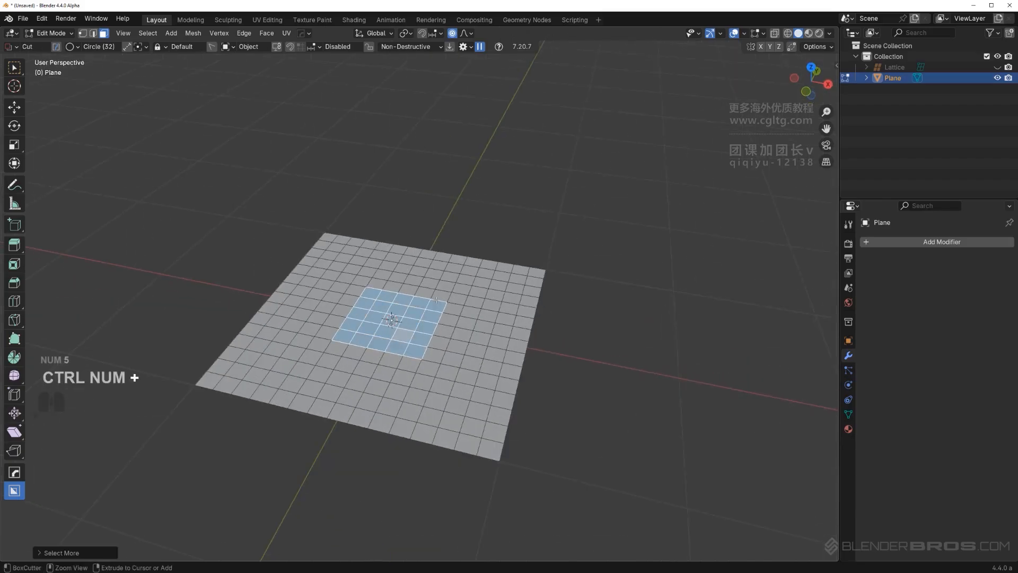
# Add a HOps Lattice modifier to the selected central faces of the plane.
pyautogui.scroll(3, 438, 299)
pyautogui.keyDown('shift'); pyautogui.moveTo(460, 320); pyautogui.dragTo(452, 292, button='middle'); pyautogui.keyUp('shift')
pyautogui.moveTo(452, 293); pyautogui.dragTo(464, 319, button='middle')
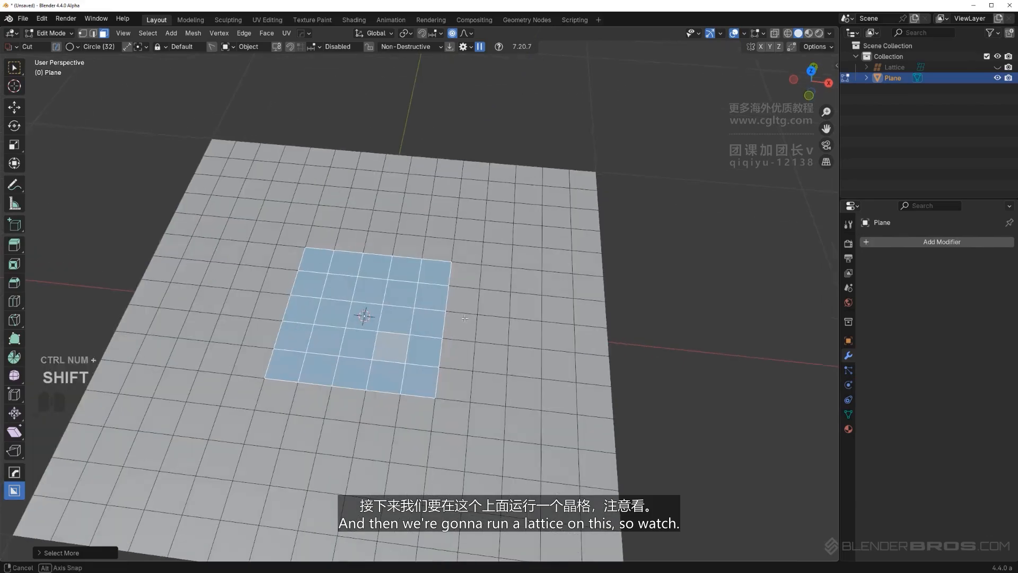
pyautogui.press('q')
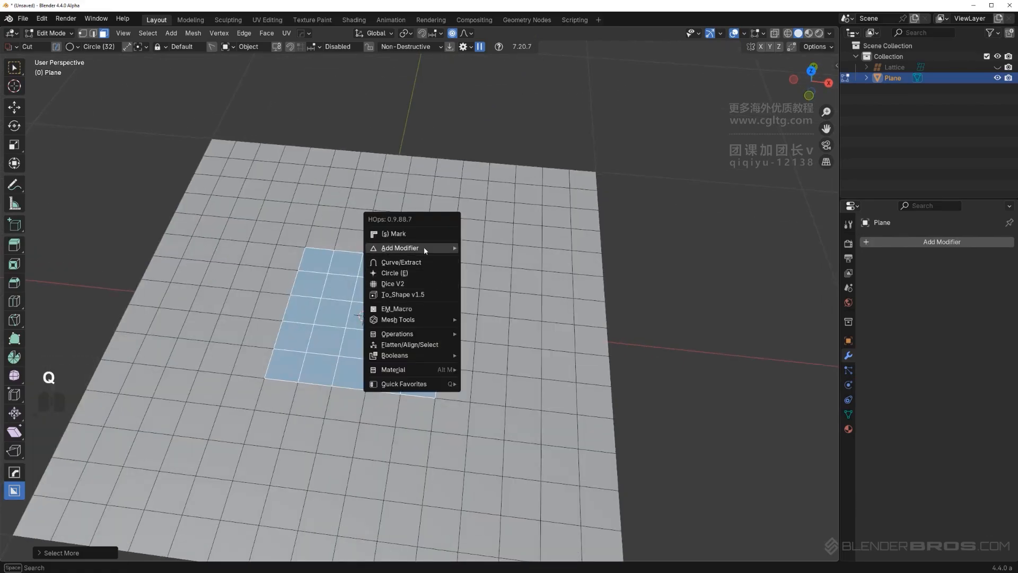
pyautogui.moveTo(459, 246)
pyautogui.click(488, 268)
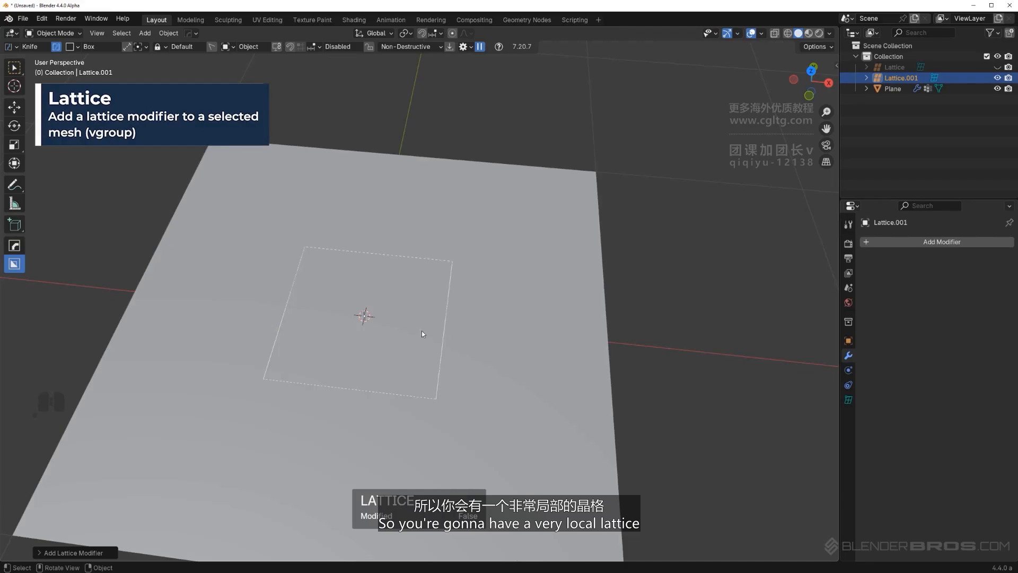
# Try moving the new lattice above the plane, and inspect the plane's Lattice modifier settings.
pyautogui.moveTo(421, 330); pyautogui.dragTo(467, 334, button='middle')
pyautogui.press('g')
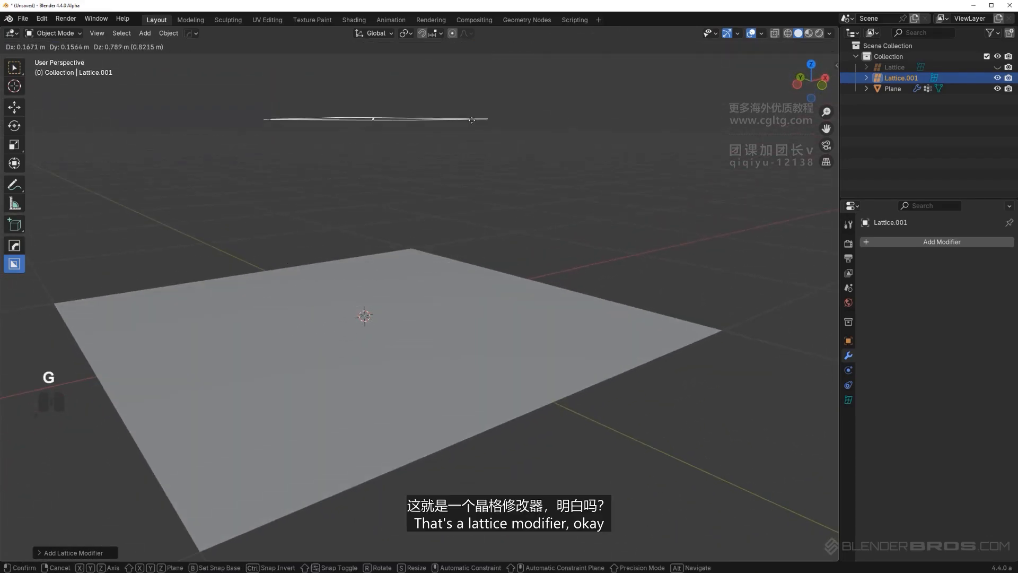
pyautogui.rightClick(472, 115)
pyautogui.moveTo(471, 116); pyautogui.dragTo(533, 307, button='middle')
pyautogui.click(533, 307)
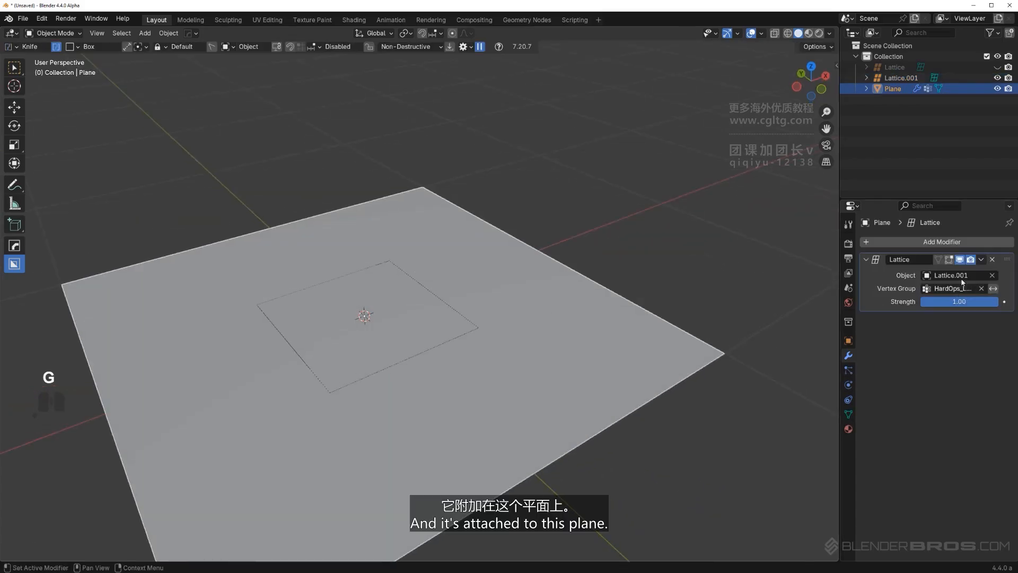
# Set the new lattice's resolution to 6 points in X and 6 points in Y.
pyautogui.click(418, 353)
pyautogui.scroll(1, 417, 339)
pyautogui.press('q')
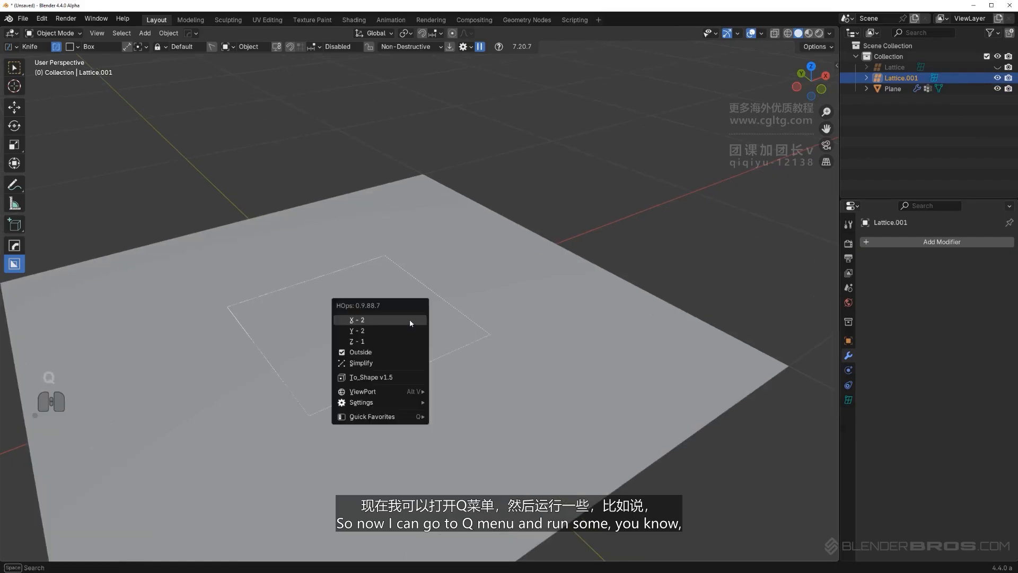
pyautogui.click(397, 319)
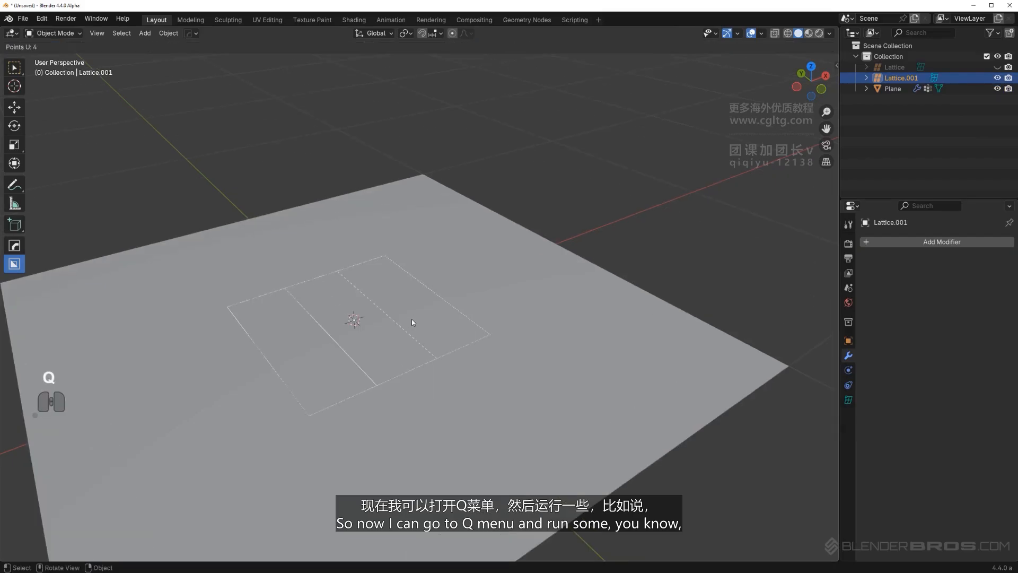
pyautogui.click(431, 317)
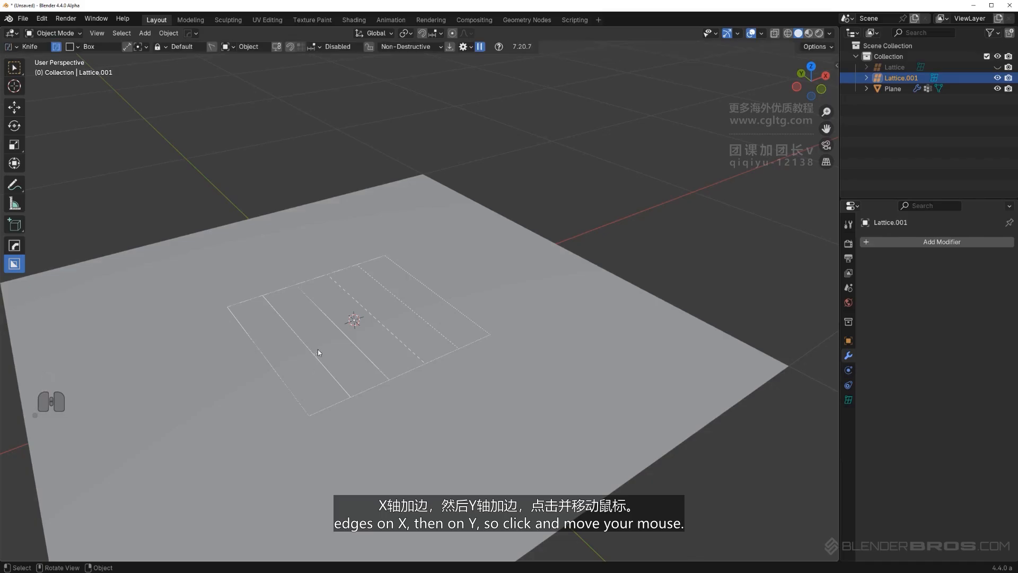
pyautogui.moveTo(317, 349); pyautogui.dragTo(445, 336, button='middle')
pyautogui.press('q')
pyautogui.click(447, 347)
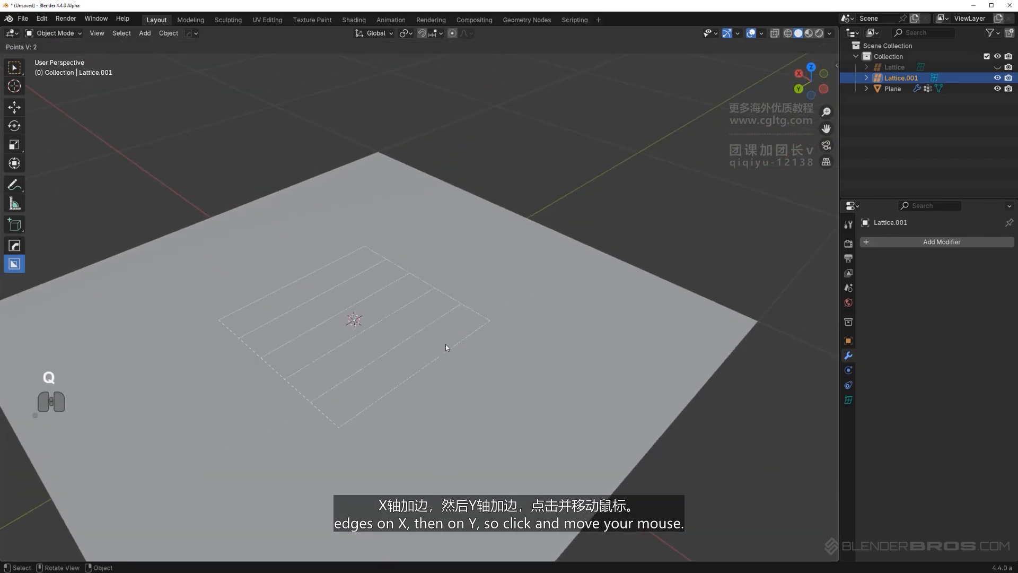
pyautogui.click(473, 339)
# Enter Edit Mode on the lattice and select its four central points.
pyautogui.press('Tab')
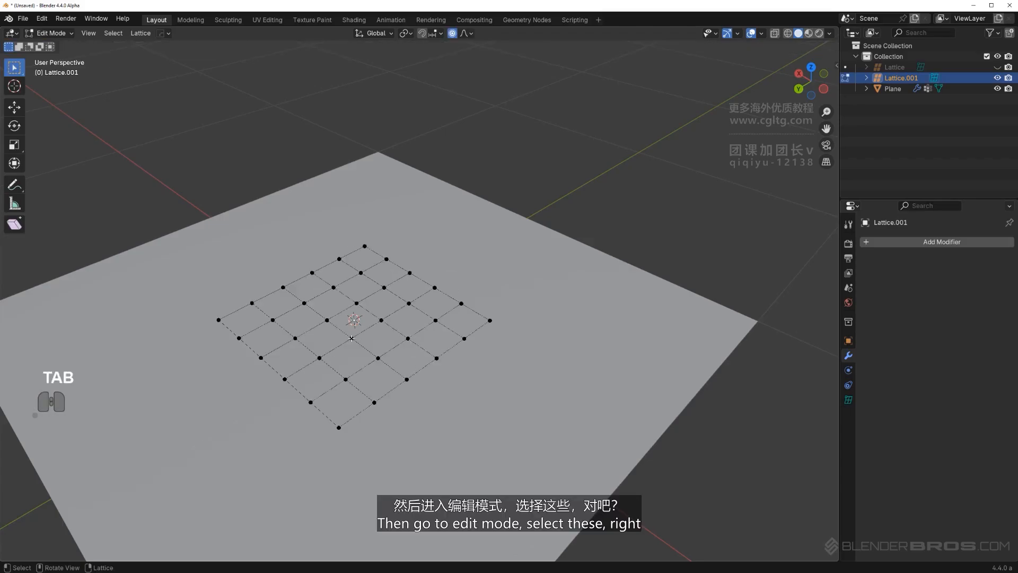
pyautogui.keyDown('shift'); pyautogui.click(328, 319); pyautogui.keyUp('shift')
pyautogui.scroll(-1, 340, 308)
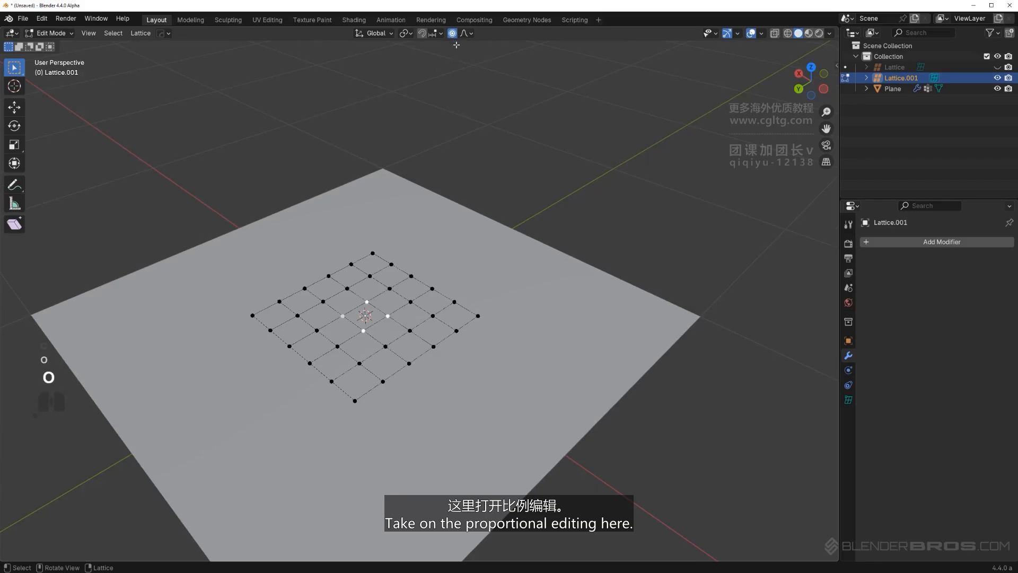
# Raise the selected lattice points along Z into a dome using smooth proportional editing with a size of about 0.47 m.
pyautogui.press('o')
pyautogui.moveTo(345, 313); pyautogui.dragTo(372, 312, button='middle')
pyautogui.press('g')
pyautogui.scroll(8, 373, 311)
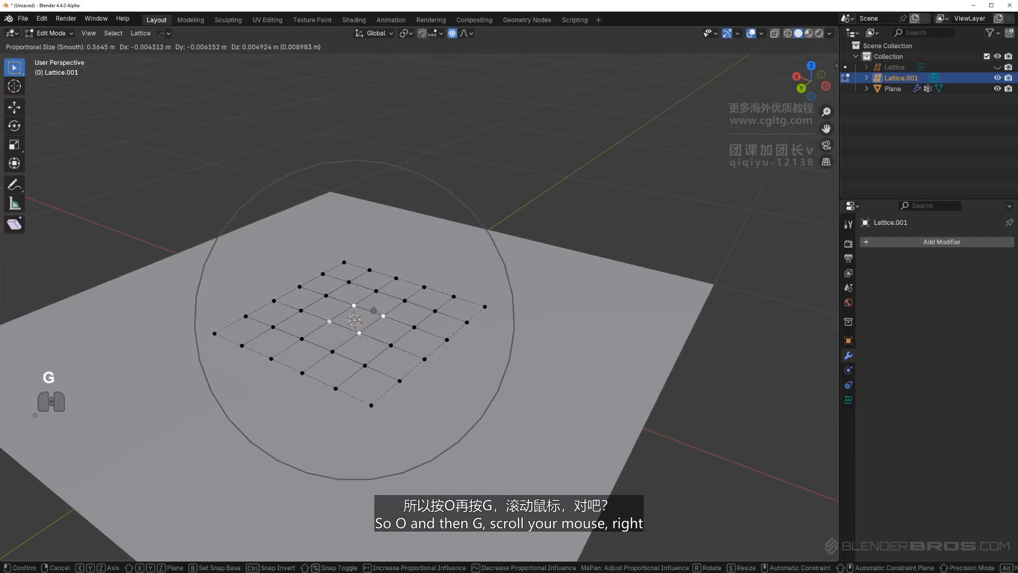
pyautogui.press('z')
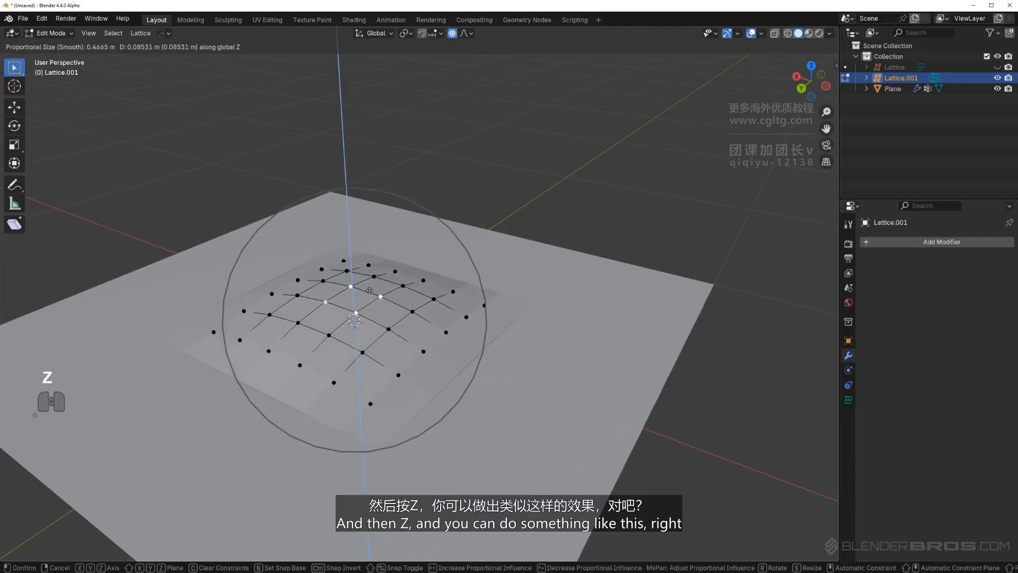
pyautogui.click(371, 221)
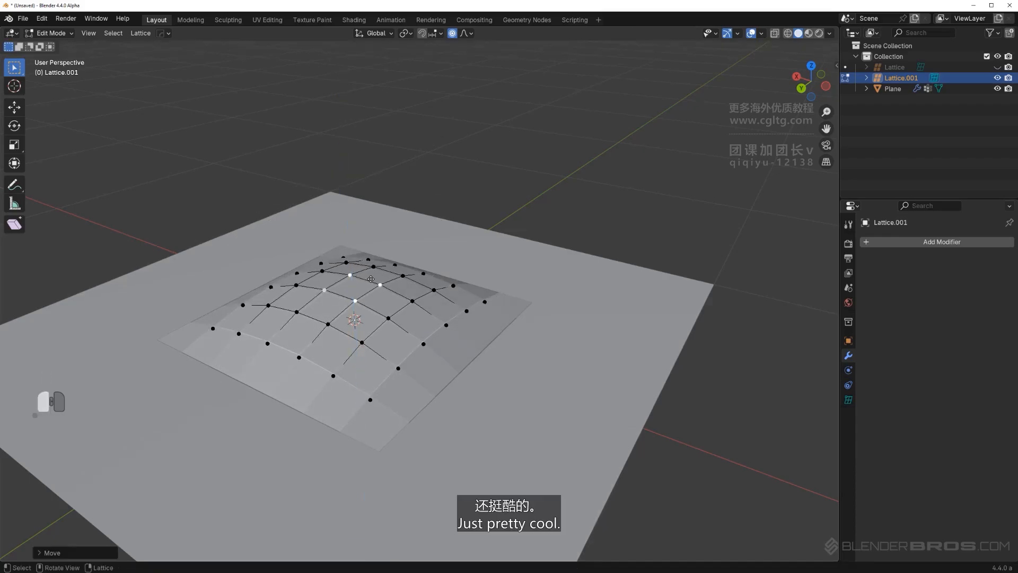
# Leave the lattice's Edit Mode, hide the lattice and select the deformed plane.
pyautogui.press('Tab')
pyautogui.scroll(-2, 385, 286)
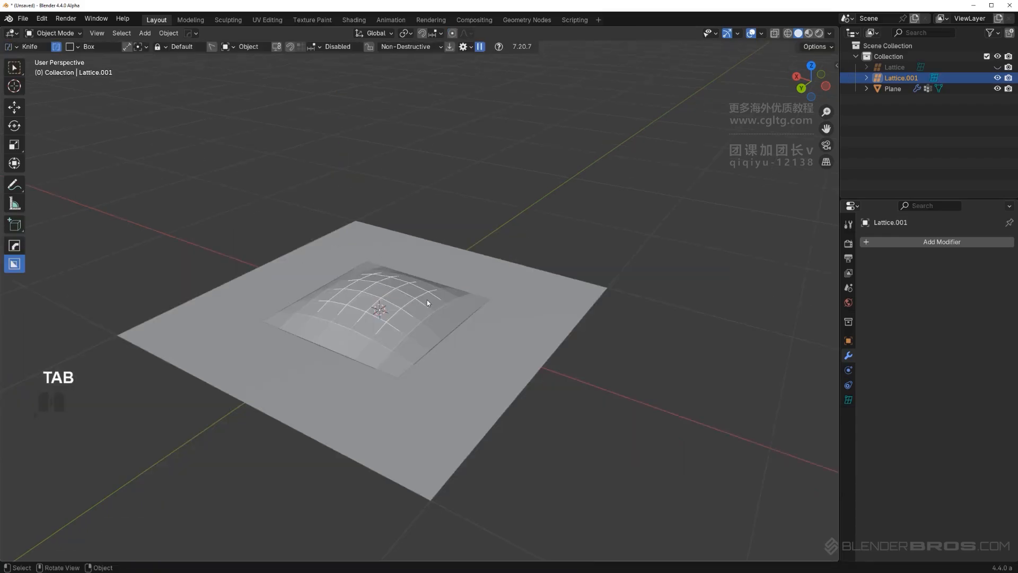
pyautogui.press('h')
pyautogui.moveTo(431, 301); pyautogui.dragTo(469, 314, button='middle')
pyautogui.click(471, 314)
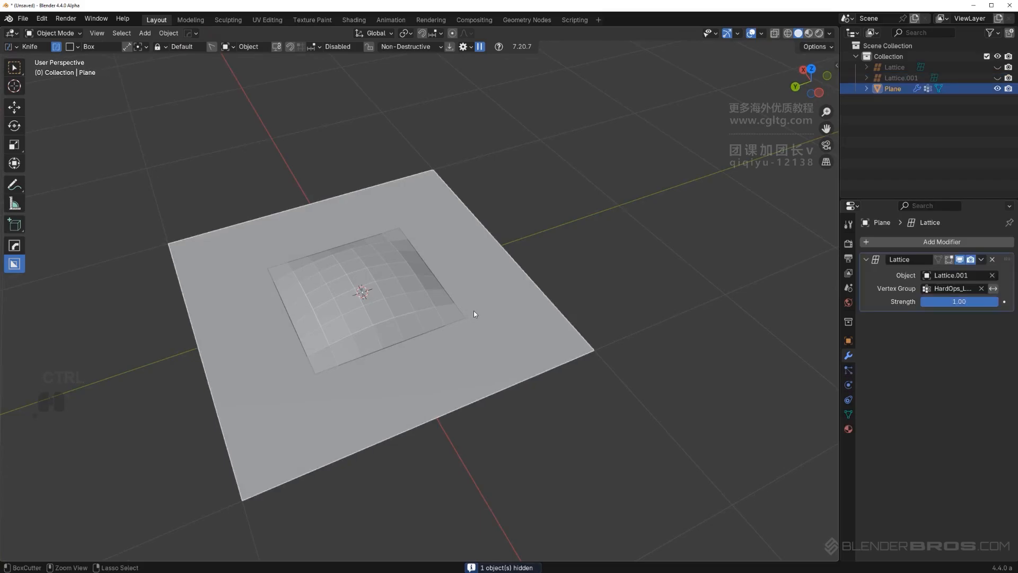
# Add a level 3 Subdivision modifier to the plane, shade it smooth and check its vertices in Edit Mode.
pyautogui.hotkey('ctrl', '3')
pyautogui.scroll(2, 473, 310)
pyautogui.moveTo(473, 311); pyautogui.dragTo(252, 279, button='middle')
pyautogui.rightClick(402, 330)
pyautogui.click(379, 302)
pyautogui.scroll(2, 354, 288)
pyautogui.moveTo(346, 283); pyautogui.dragTo(381, 211, button='middle')
pyautogui.press('Tab')
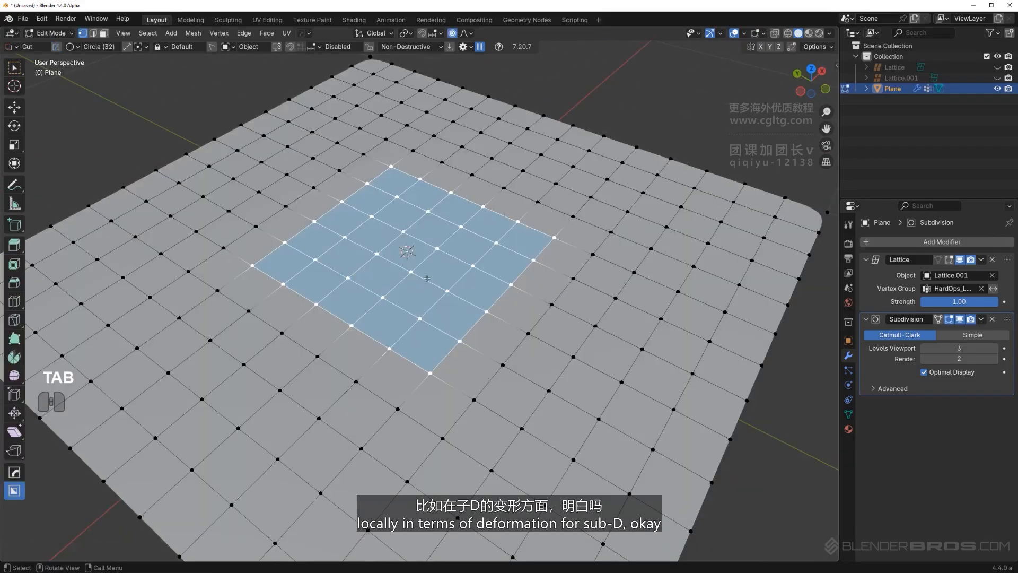
pyautogui.press('Tab')
# Delete the plane and add a new mesh cube in its place.
pyautogui.moveTo(431, 248); pyautogui.dragTo(452, 257, button='middle')
pyautogui.press('x')
pyautogui.click(454, 257)
pyautogui.hotkey('shift', 'a')
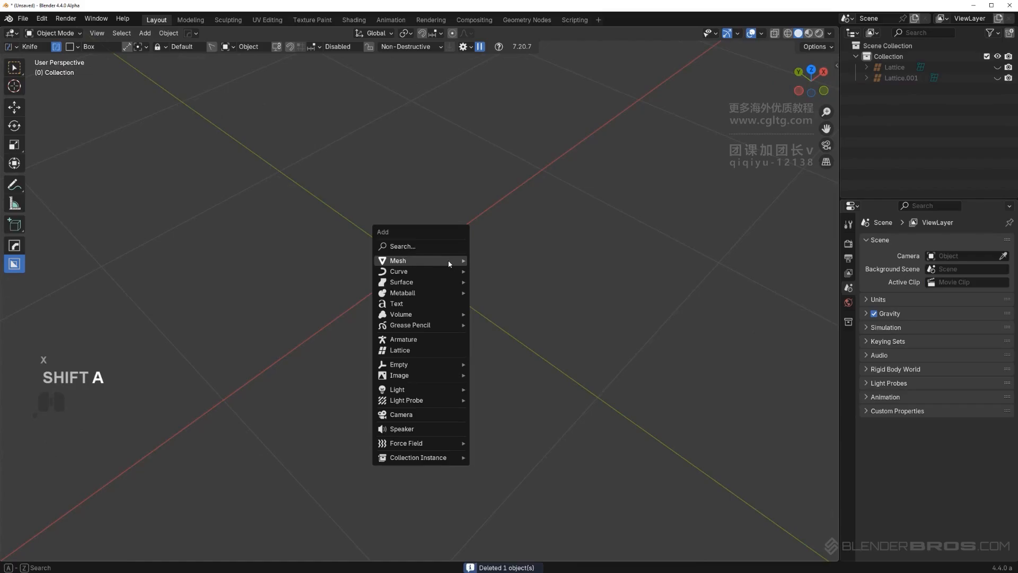
pyautogui.moveTo(456, 260)
pyautogui.click(500, 277)
pyautogui.scroll(-6, 501, 277)
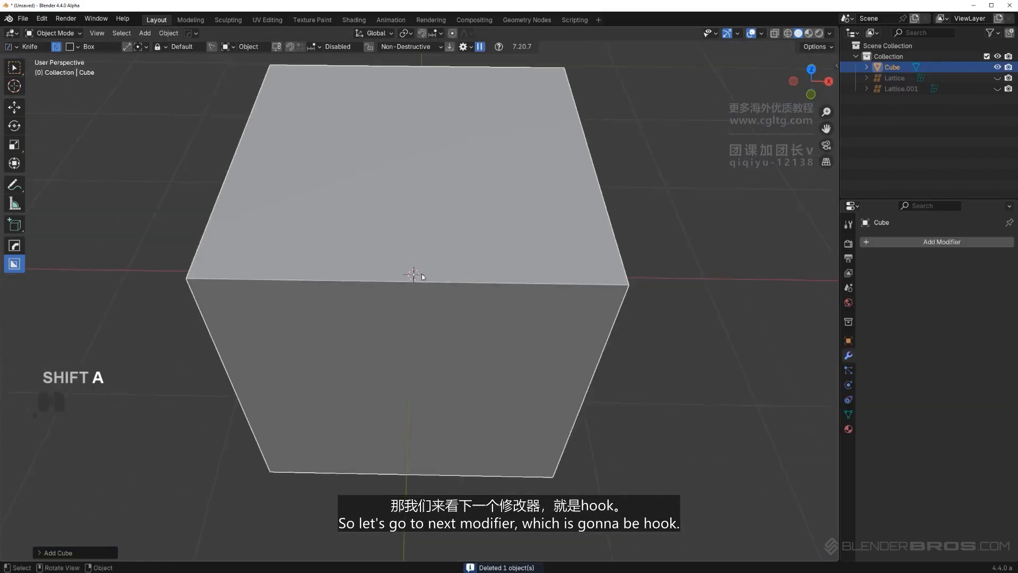
# Enter Edit Mode on the cube and select its top face.
pyautogui.moveTo(408, 268); pyautogui.dragTo(427, 225, button='middle')
pyautogui.press('Tab')
pyautogui.press('q')
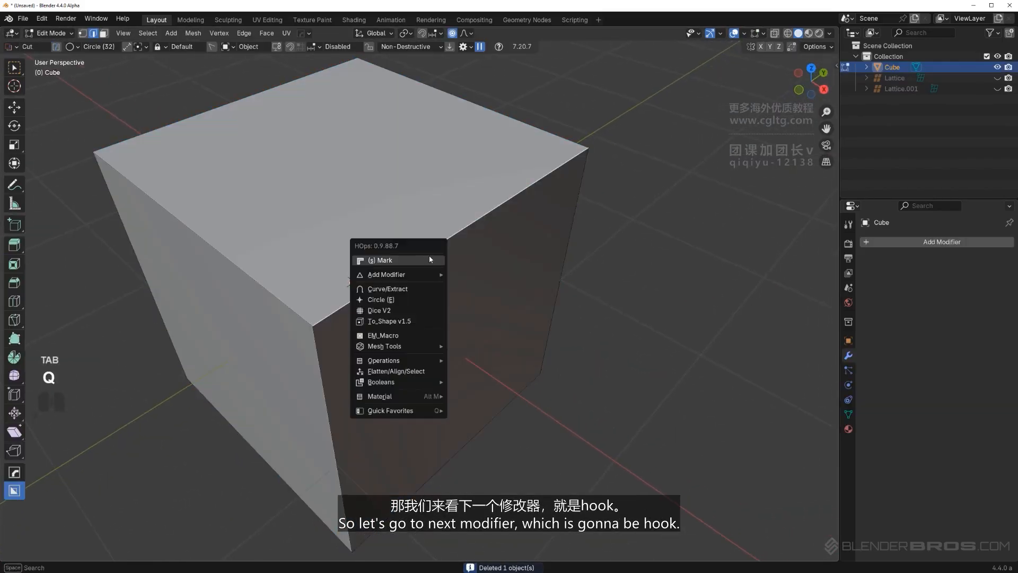
pyautogui.scroll(-2, 468, 173)
pyautogui.moveTo(451, 202); pyautogui.dragTo(457, 181, button='middle')
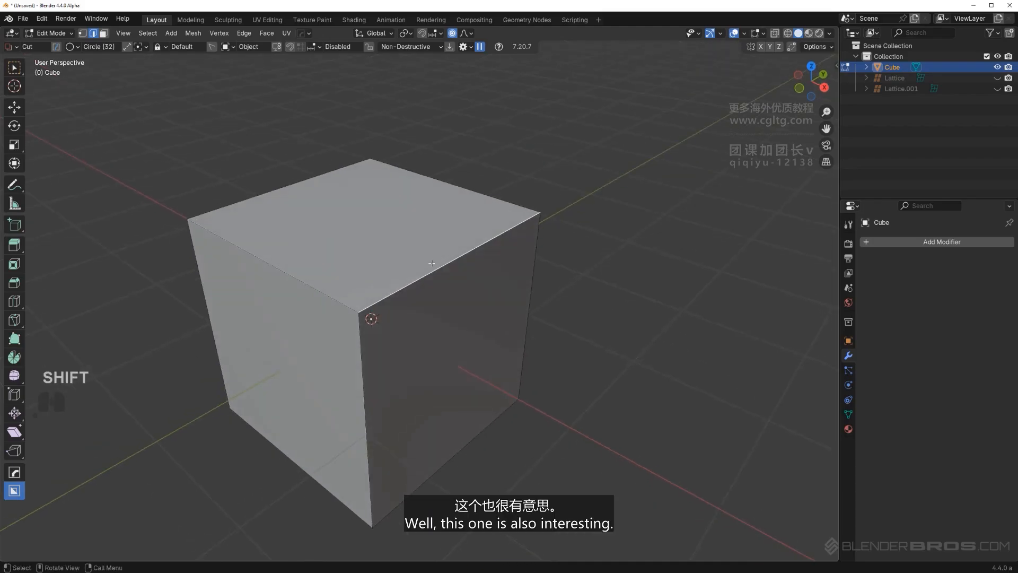
pyautogui.keyDown('shift'); pyautogui.moveTo(424, 286); pyautogui.dragTo(423, 269, button='middle'); pyautogui.keyUp('shift')
pyautogui.moveTo(423, 270); pyautogui.dragTo(409, 319, button='middle')
pyautogui.press('Tab')
pyautogui.click(369, 224)
pyautogui.scroll(-1, 392, 237)
pyautogui.press('Tab')
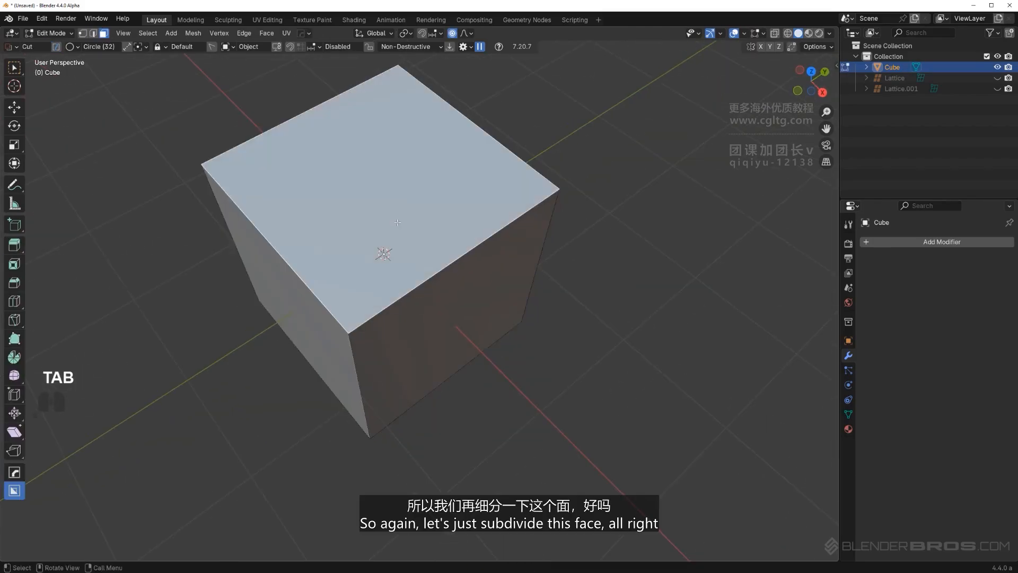
pyautogui.moveTo(393, 237); pyautogui.dragTo(443, 285, button='middle')
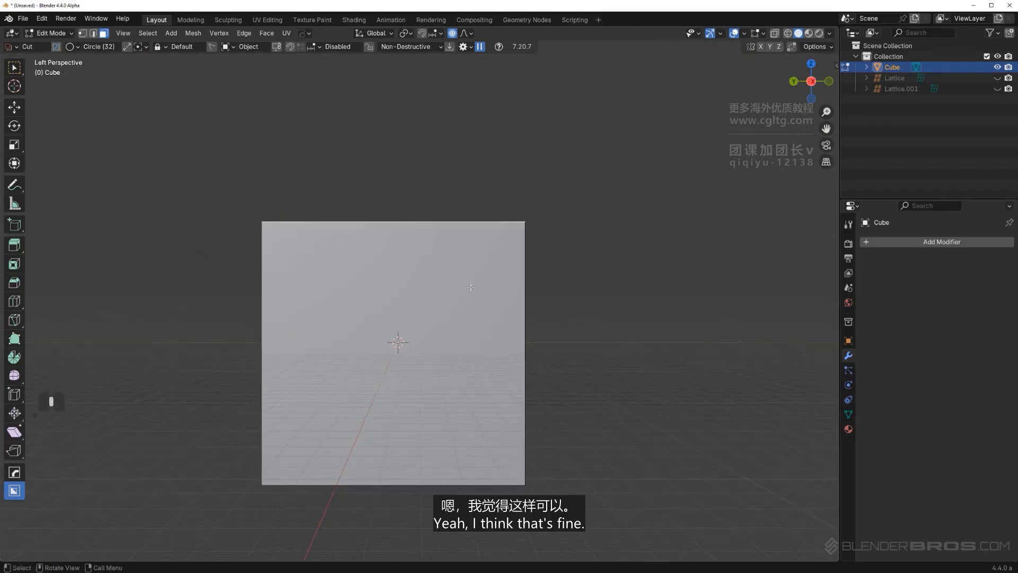
pyautogui.moveTo(439, 295); pyautogui.dragTo(391, 300, button='middle')
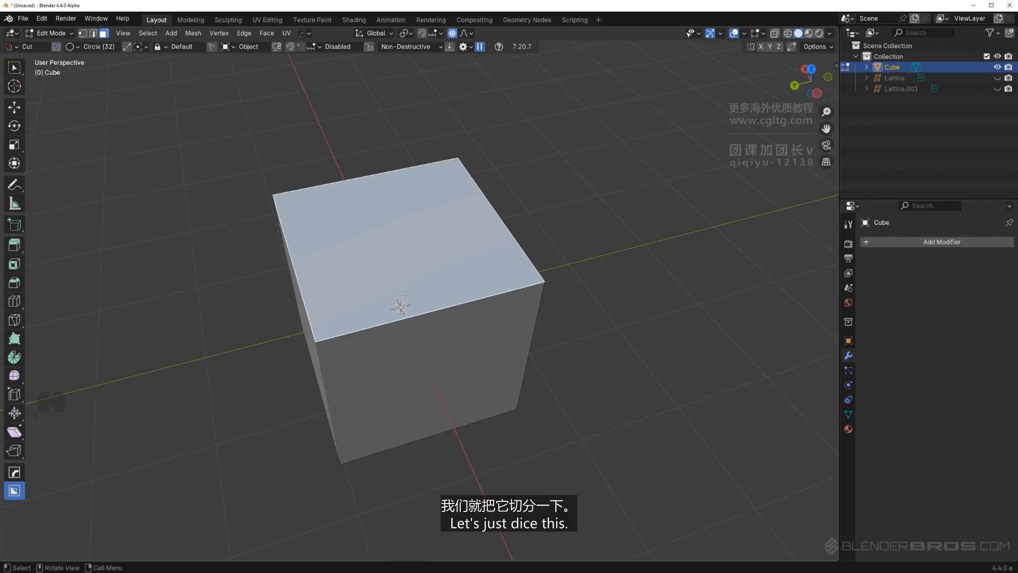
# Try to dice the cube with HardOps Dice in 3D mode with the Y axis added, and undo it.
pyautogui.press('q')
pyautogui.click(396, 334)
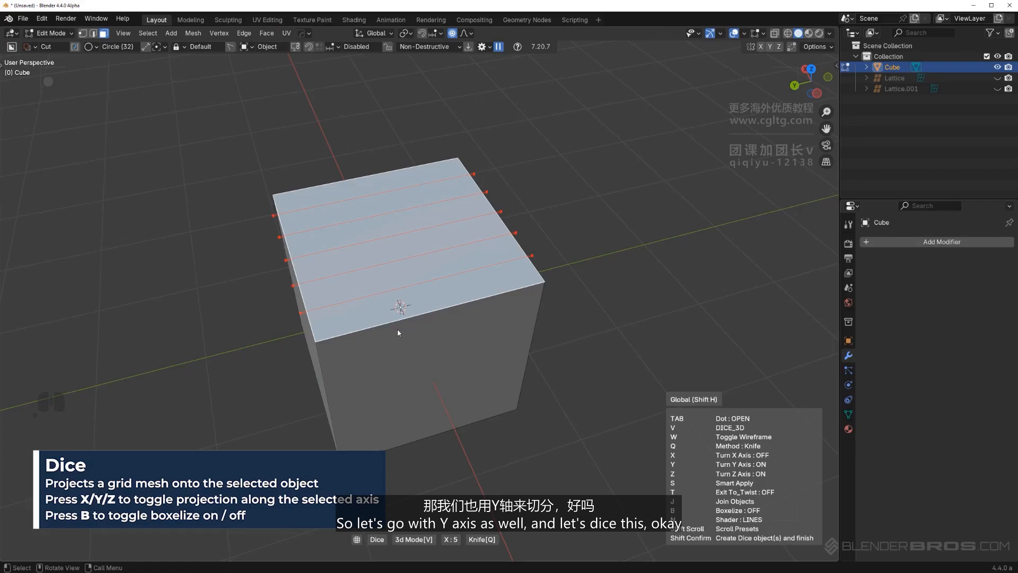
pyautogui.press('y')
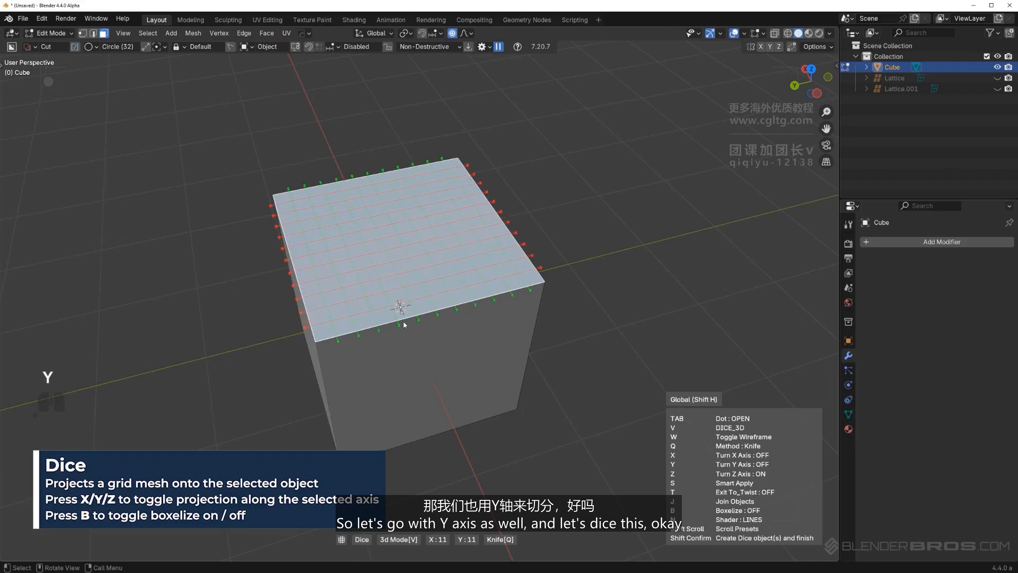
pyautogui.click(403, 320)
pyautogui.scroll(2, 411, 316)
pyautogui.moveTo(403, 320); pyautogui.dragTo(456, 388, button='middle')
pyautogui.press('Tab')
pyautogui.hotkey('ctrl', 'z')
pyautogui.hotkey('ctrl', 'z')
# Dice only the cube's top face into a grid by projecting HardOps Dice from the top view.
pyautogui.scroll(-3, 451, 366)
pyautogui.keyDown('alt'); pyautogui.moveTo(445, 345); pyautogui.dragTo(397, 277, button='middle'); pyautogui.keyUp('alt')
pyautogui.scroll(3, 389, 268)
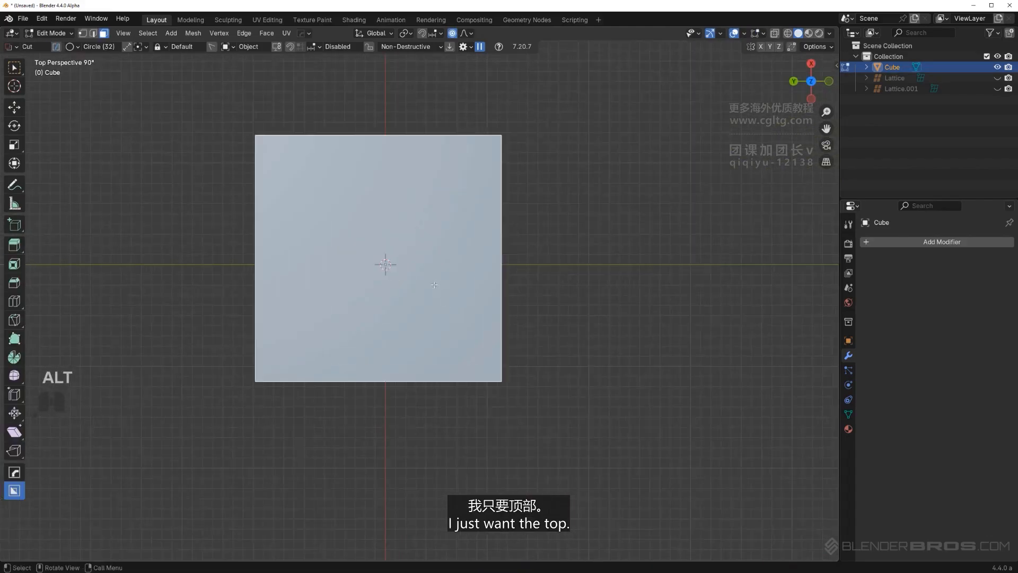
pyautogui.press('q')
pyautogui.click(408, 266)
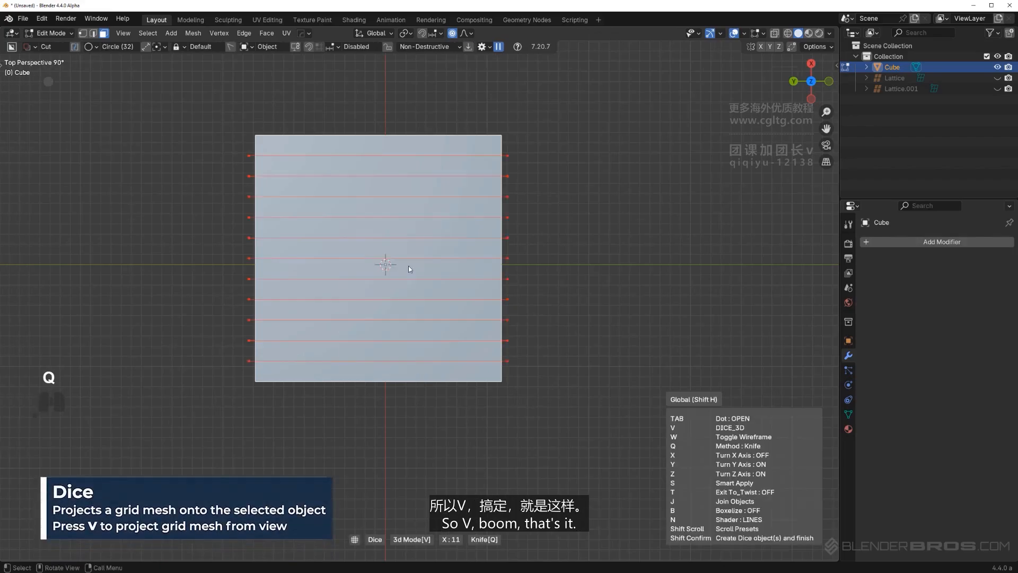
pyautogui.press('v')
pyautogui.click(408, 266)
pyautogui.moveTo(409, 266); pyautogui.dragTo(439, 204, button='middle')
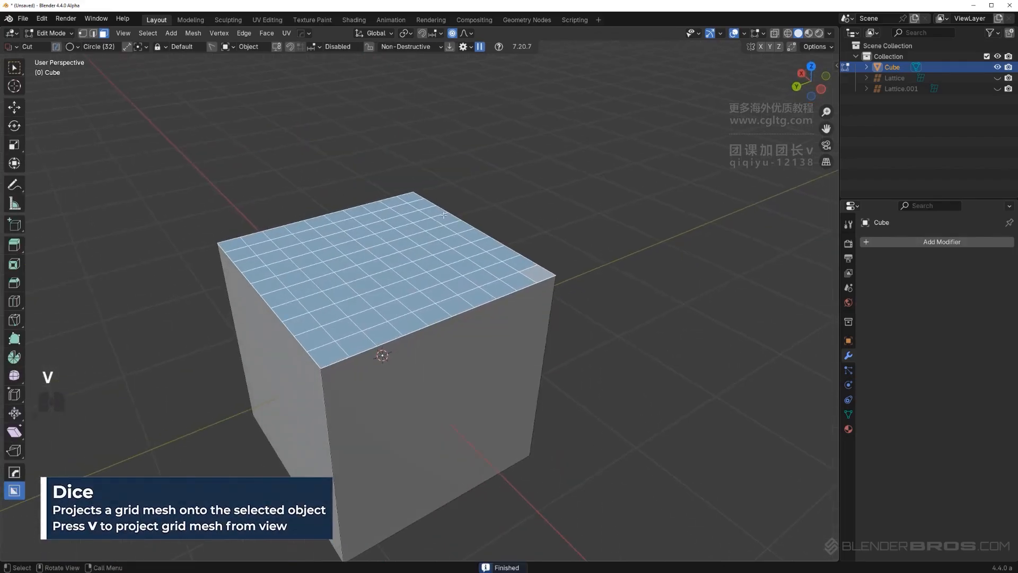
# Select a two-by-three block of grid faces near the centre of the cube's top.
pyautogui.scroll(2, 425, 276)
pyautogui.moveTo(417, 283)
pyautogui.keyDown('shift'); pyautogui.mouseDown(button='middle')
pyautogui.moveTo(453, 282)
pyautogui.moveTo(406, 267)
pyautogui.mouseUp(button='middle'); pyautogui.keyUp('shift')
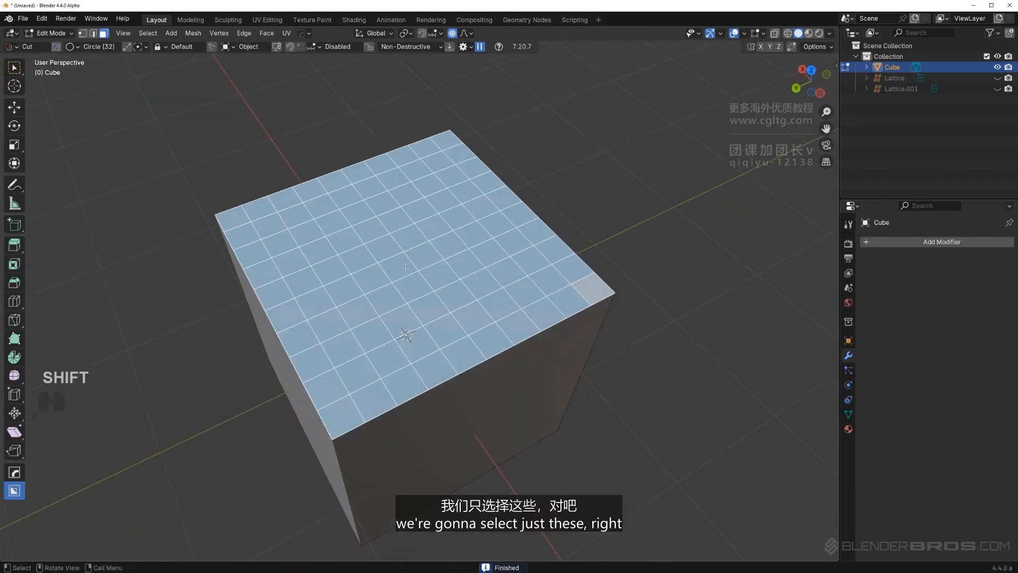
pyautogui.click(392, 254)
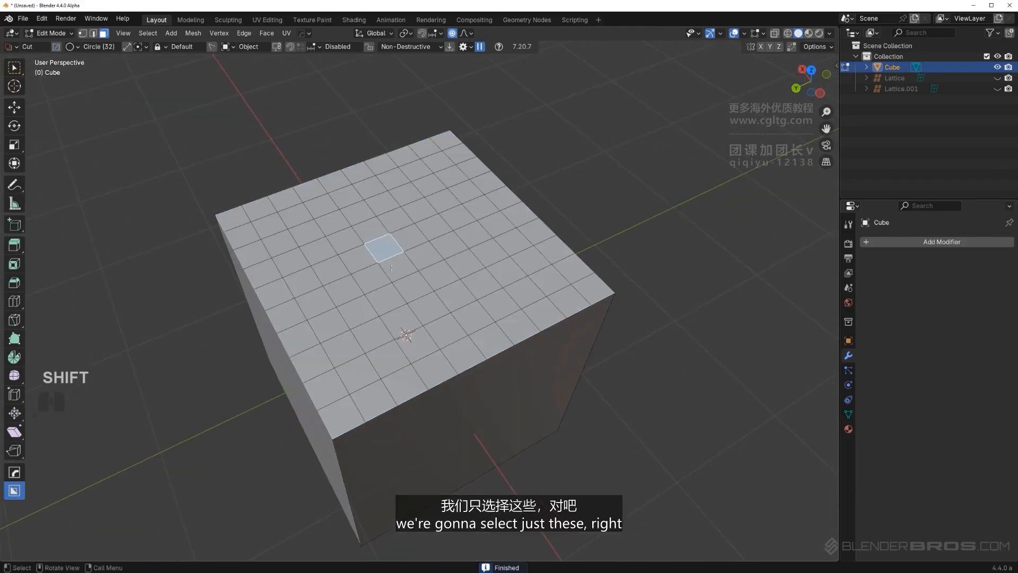
pyautogui.keyDown('shift'); pyautogui.click(426, 273); pyautogui.keyUp('shift')
pyautogui.moveTo(448, 281); pyautogui.dragTo(476, 261, button='middle')
pyautogui.scroll(-2, 440, 266)
pyautogui.scroll(3, 475, 261)
# Add a HardOps Hook modifier to the selected faces and return to Object Mode.
pyautogui.press('q')
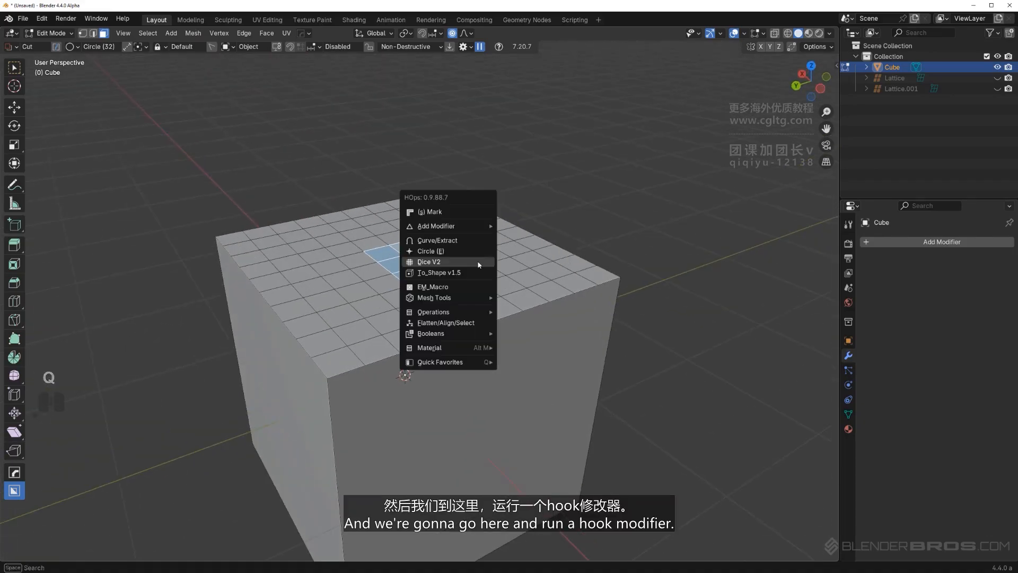
pyautogui.moveTo(473, 226)
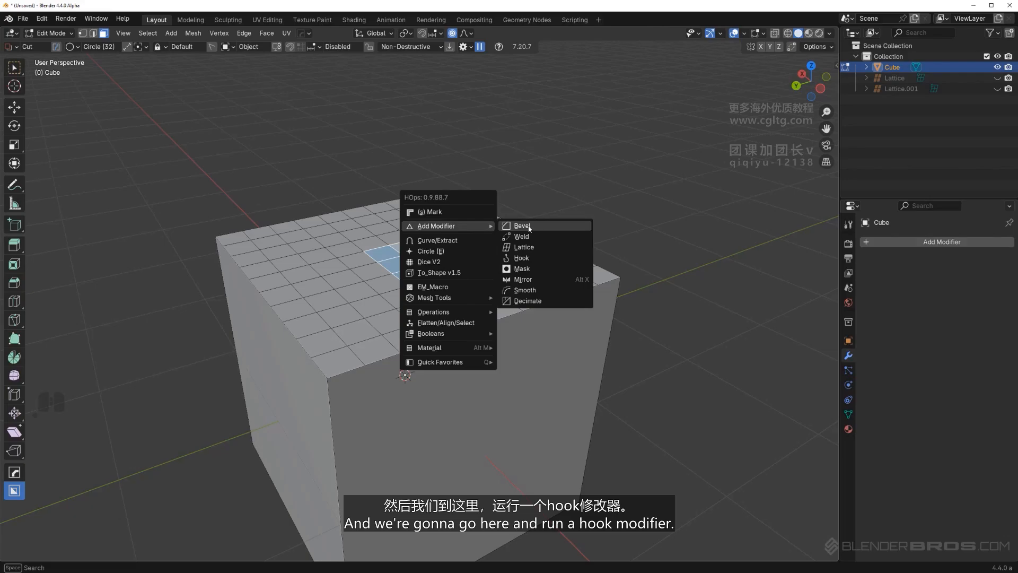
pyautogui.click(522, 258)
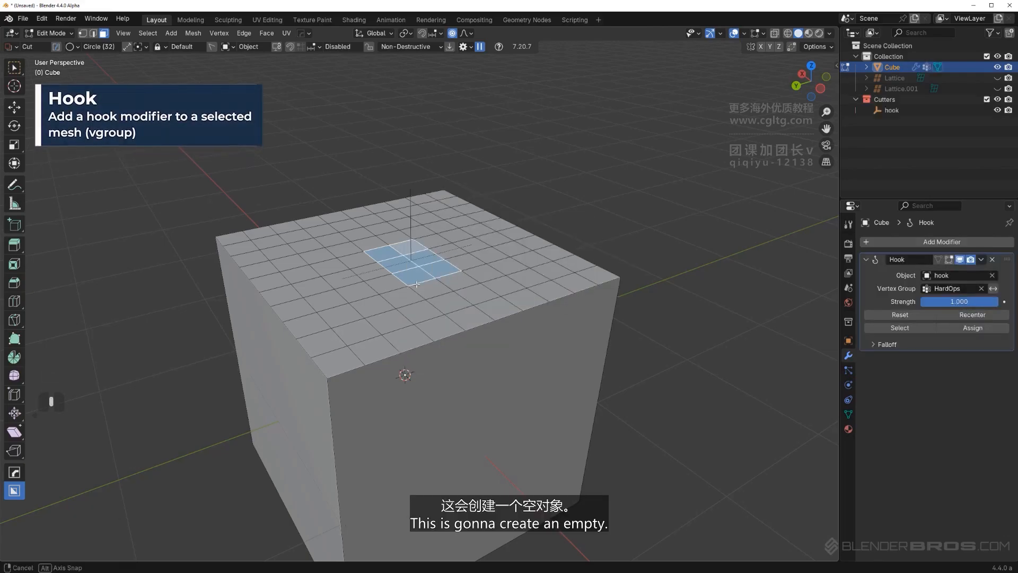
pyautogui.press('Tab')
# Try to move the hook empty along the Z axis.
pyautogui.moveTo(419, 239); pyautogui.dragTo(439, 242, button='middle')
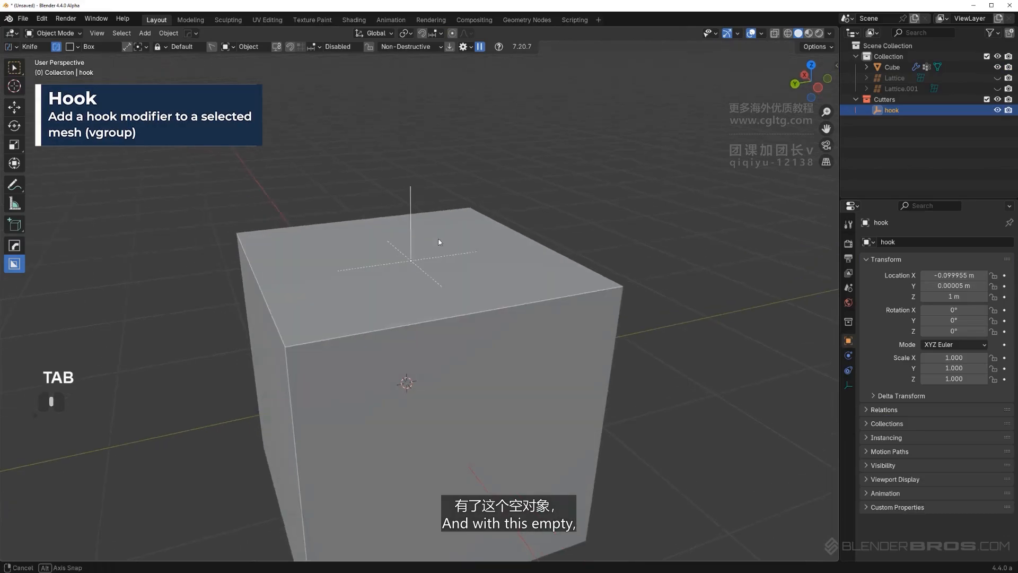
pyautogui.press('g')
pyautogui.press('z')
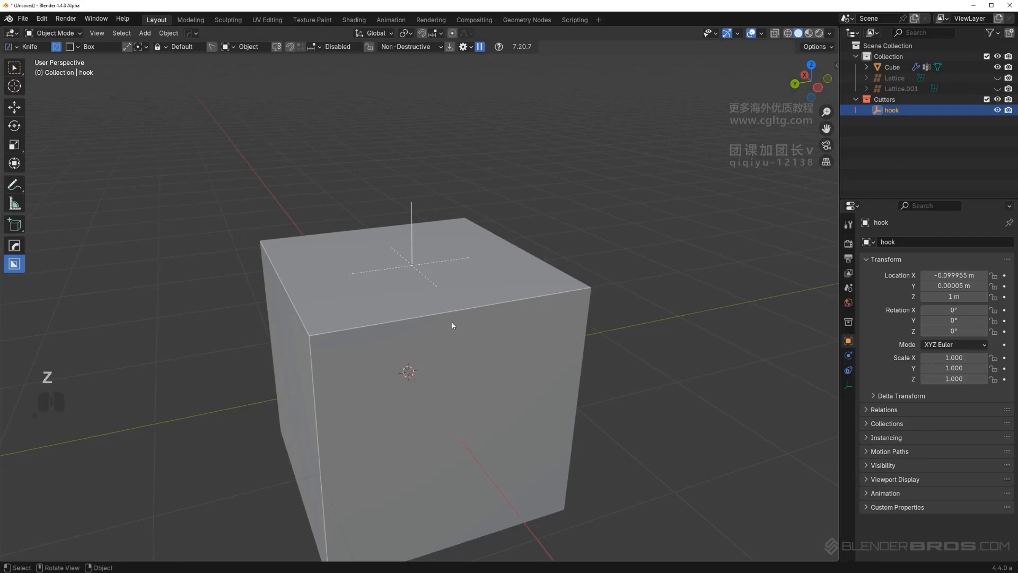
# Add a HardOps bevel to the cube with 2 segments, width 0.1173, profile 1.00 and an angle limit of about 40°.
pyautogui.press('q')
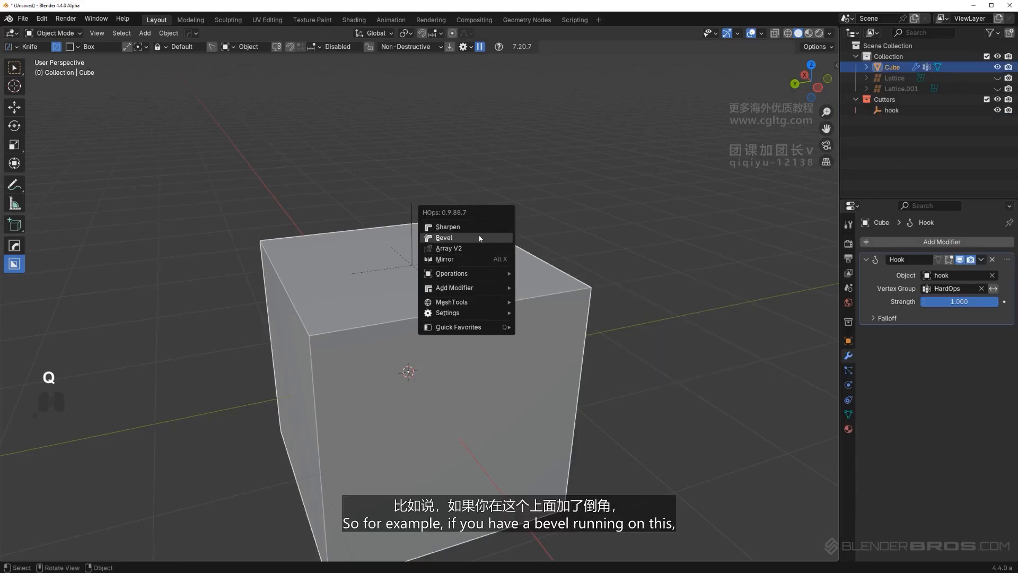
pyautogui.click(479, 235)
pyautogui.press('z')
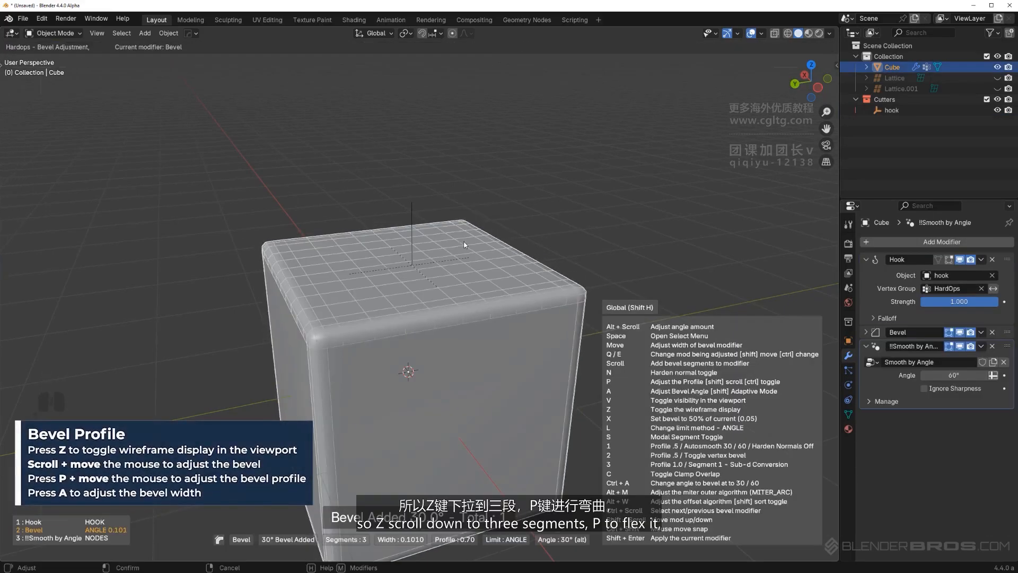
pyautogui.scroll(-2, 464, 245)
pyautogui.scroll(1, 464, 244)
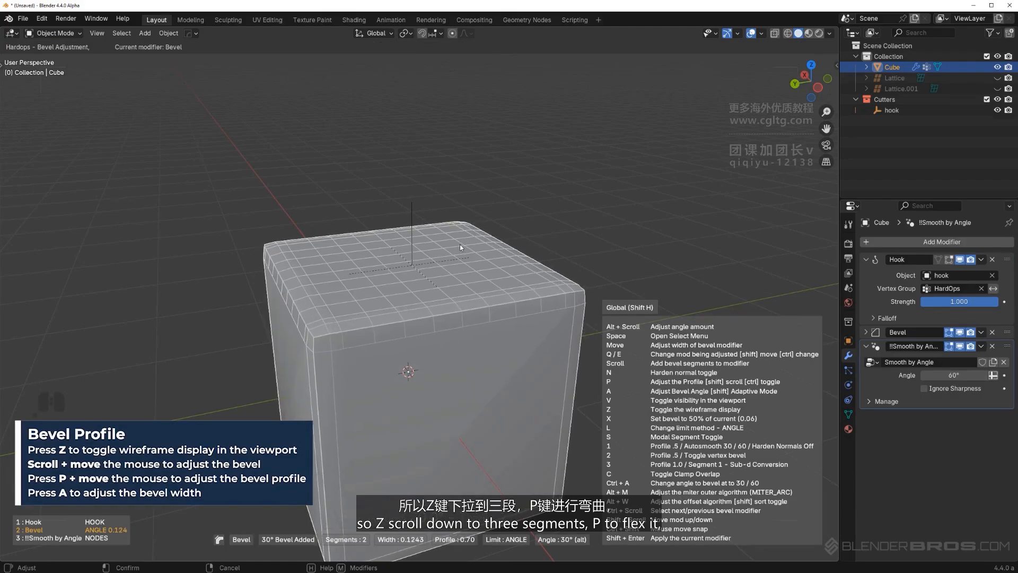
pyautogui.press('p')
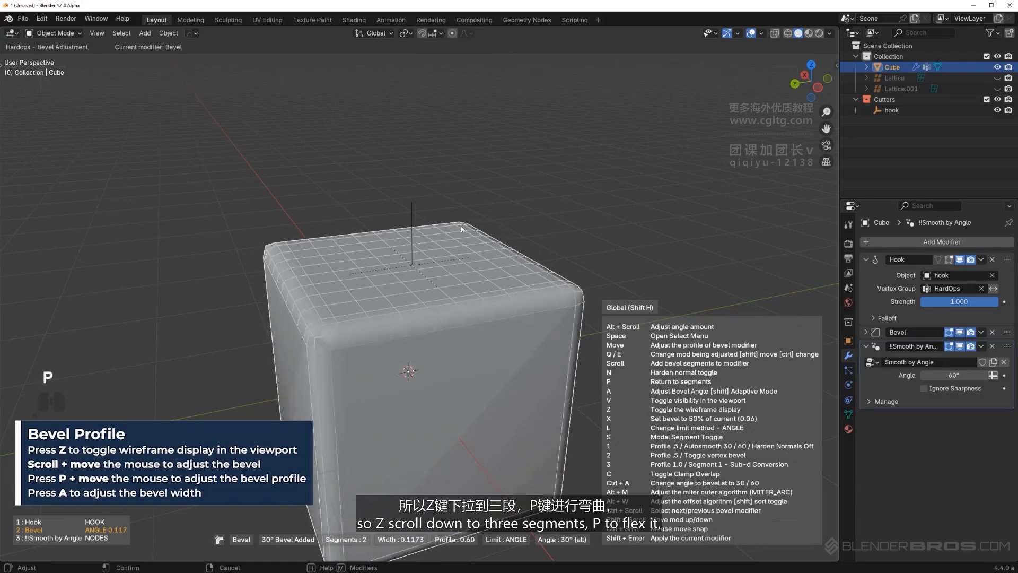
pyautogui.press('a')
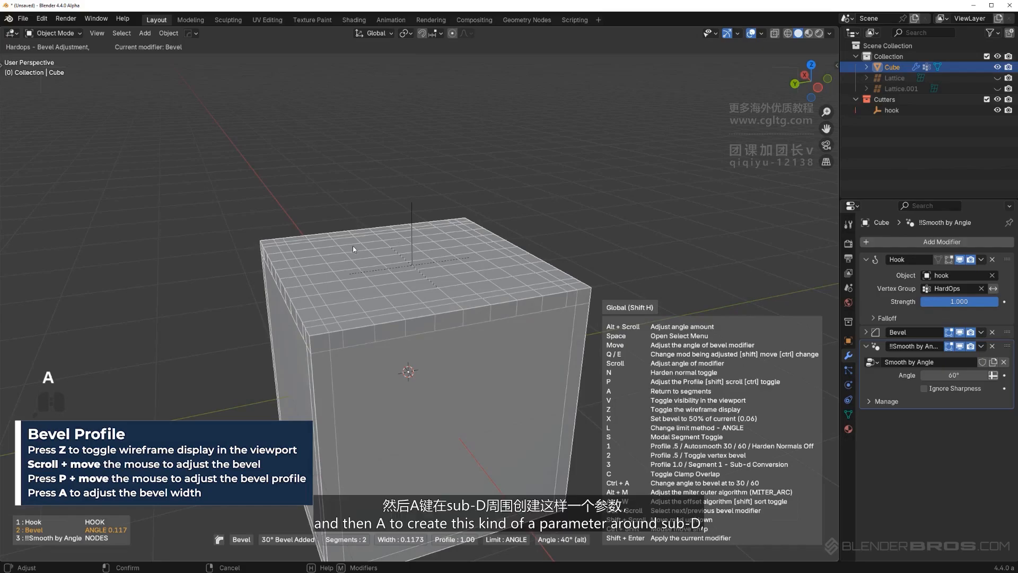
pyautogui.click(345, 254)
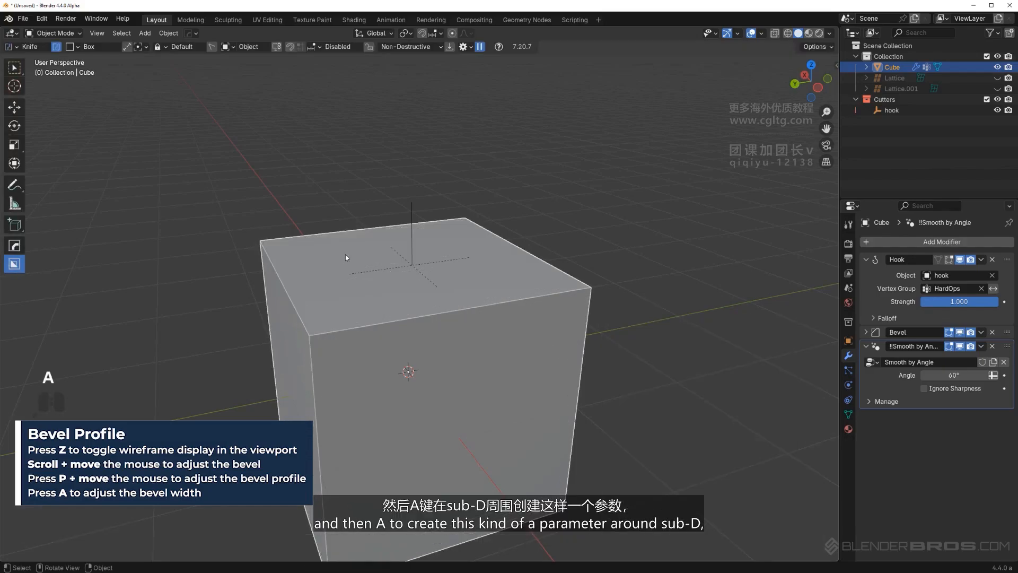
# Add a level 2 Subdivision modifier to the cube and remove its Smooth by Angle modifier.
pyautogui.hotkey('ctrl', '2')
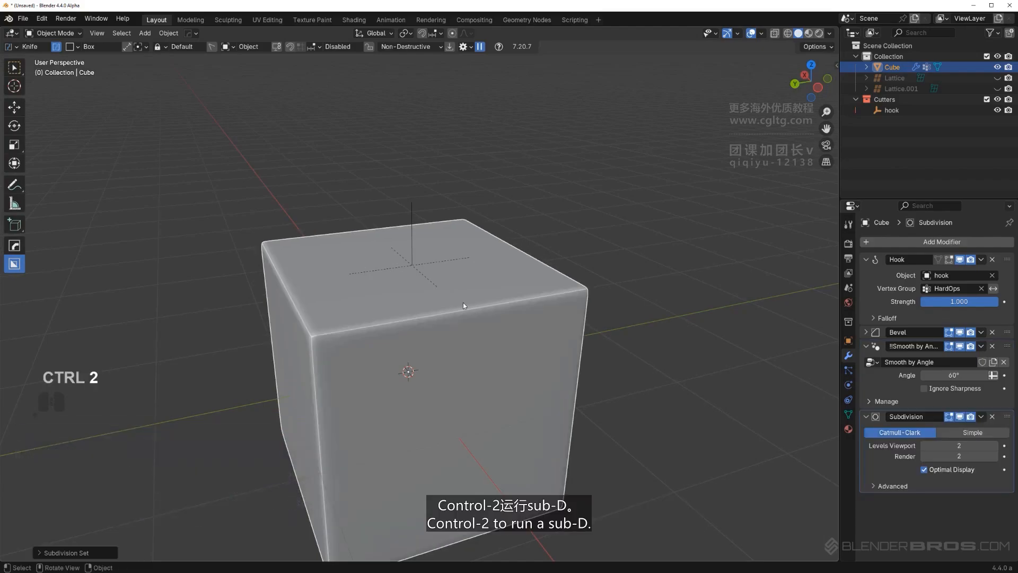
pyautogui.moveTo(463, 302); pyautogui.dragTo(504, 297, button='middle')
pyautogui.scroll(2, 560, 318)
pyautogui.moveTo(560, 319); pyautogui.dragTo(503, 308, button='middle')
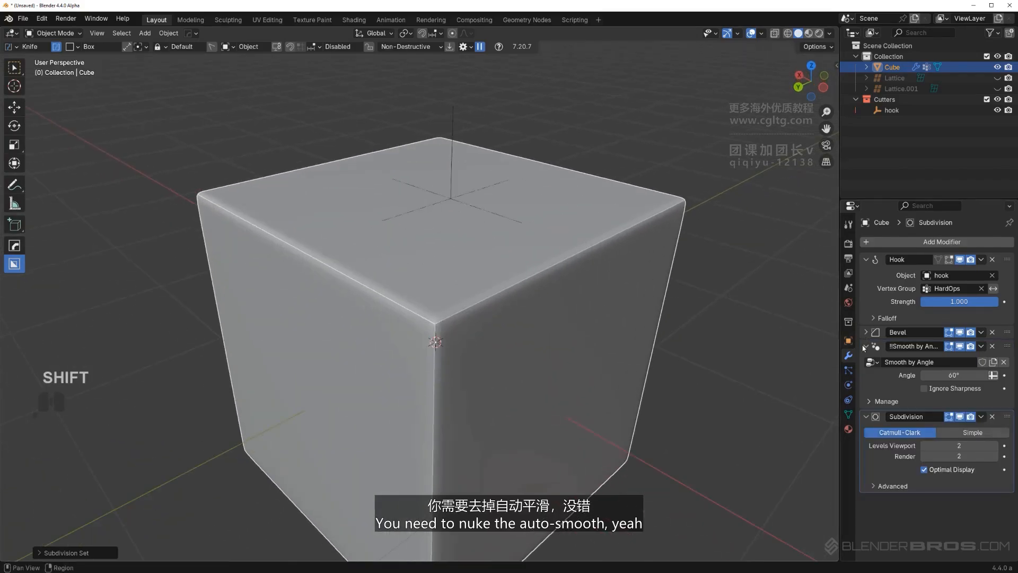
pyautogui.keyDown('shift'); pyautogui.moveTo(567, 253); pyautogui.dragTo(547, 265, button='middle'); pyautogui.keyUp('shift')
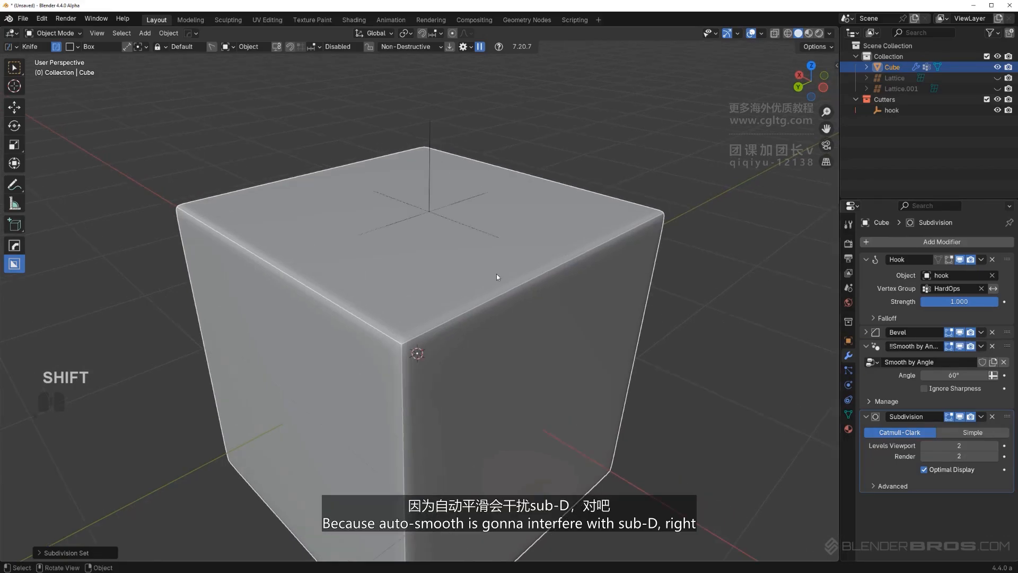
pyautogui.click(993, 347)
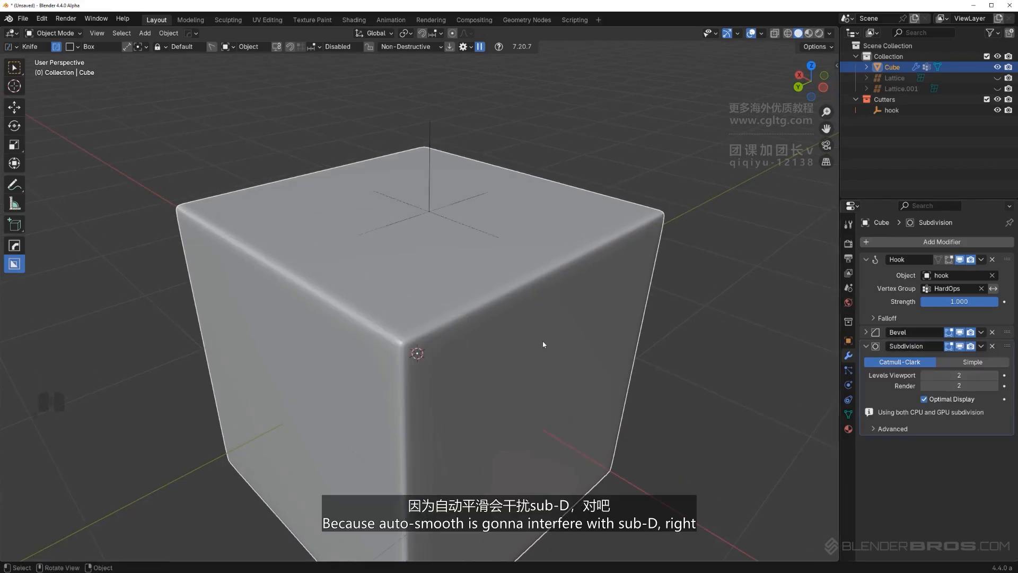
# Raise the hook empty about 0.35 m along Z to pull a bump out of the cube's top.
pyautogui.moveTo(544, 345); pyautogui.dragTo(446, 174, button='middle')
pyautogui.click(428, 159)
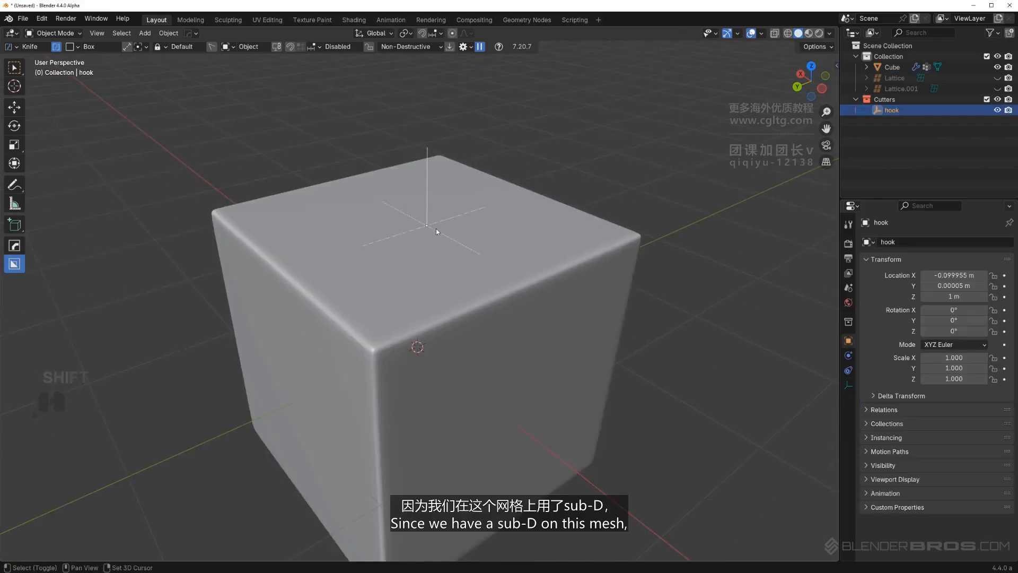
pyautogui.keyDown('shift'); pyautogui.moveTo(435, 228); pyautogui.dragTo(450, 257, button='middle'); pyautogui.keyUp('shift')
pyautogui.press('g')
pyautogui.press('z')
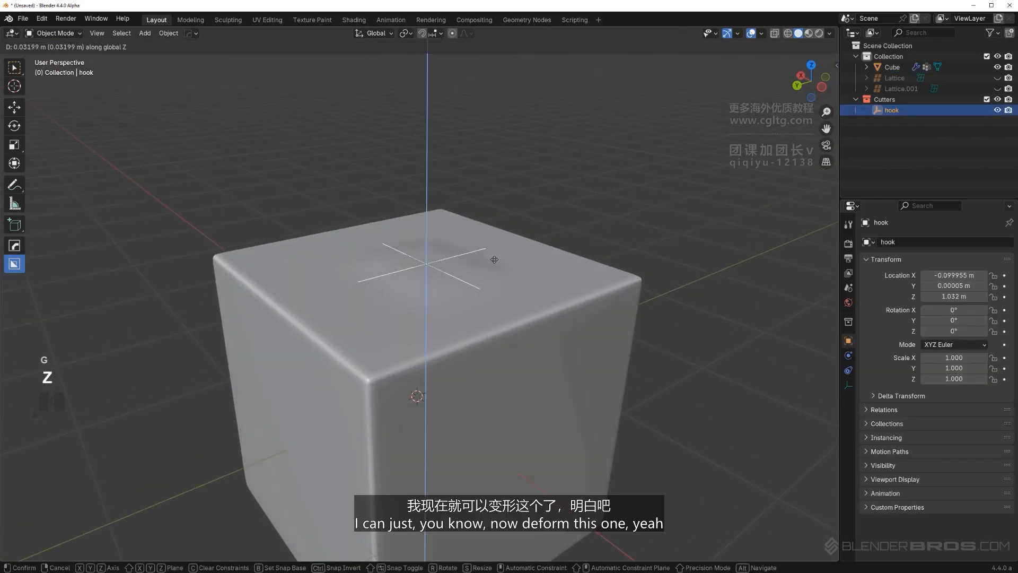
pyautogui.click(492, 215)
pyautogui.moveTo(492, 214); pyautogui.dragTo(603, 231, button='middle')
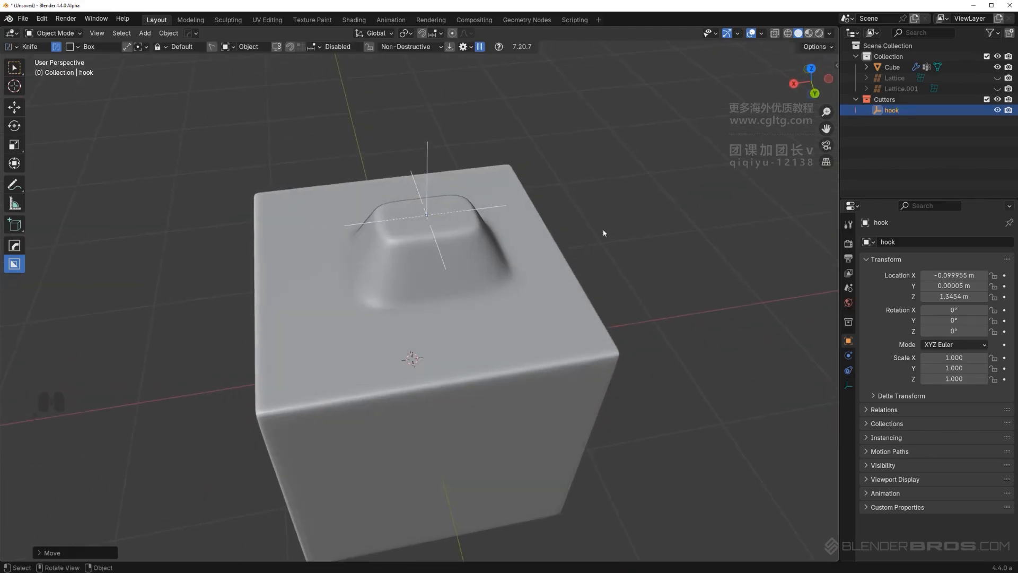
# Inspect the hooked bump and delete both the cube and the hook empty.
pyautogui.click(603, 231)
pyautogui.scroll(3, 529, 256)
pyautogui.moveTo(451, 274); pyautogui.dragTo(530, 302, button='middle')
pyautogui.scroll(-2, 403, 261)
pyautogui.moveTo(530, 302); pyautogui.dragTo(366, 267, button='middle')
pyautogui.scroll(-3, 403, 267)
pyautogui.press('capslock')
pyautogui.press('a')
pyautogui.press('x')
pyautogui.click(479, 265)
pyautogui.press('capslock')
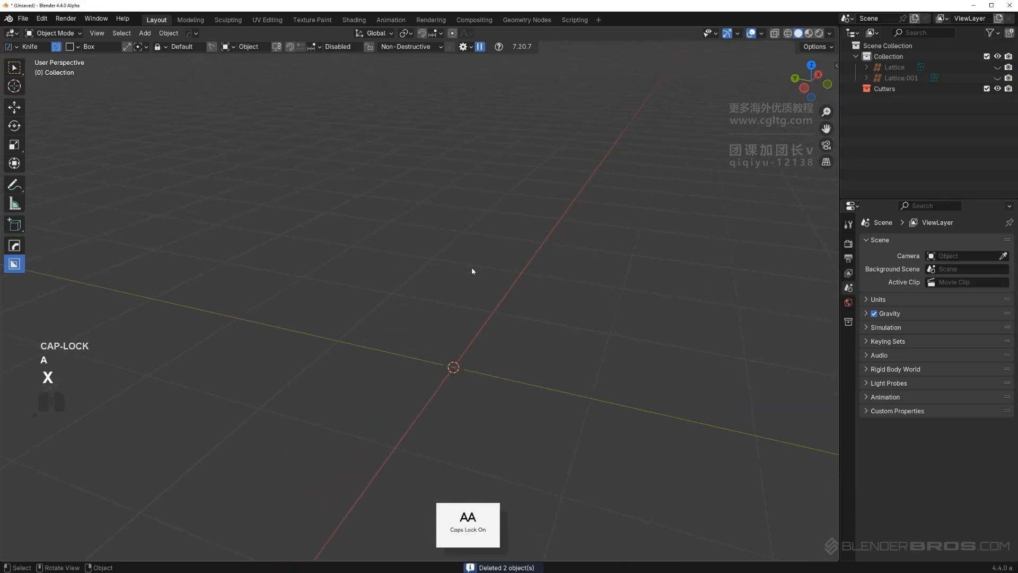
# Add a new cube, enter Edit Mode and locate Mask among the HardOps Add Modifier options.
pyautogui.hotkey('shift', 'a')
pyautogui.moveTo(465, 298)
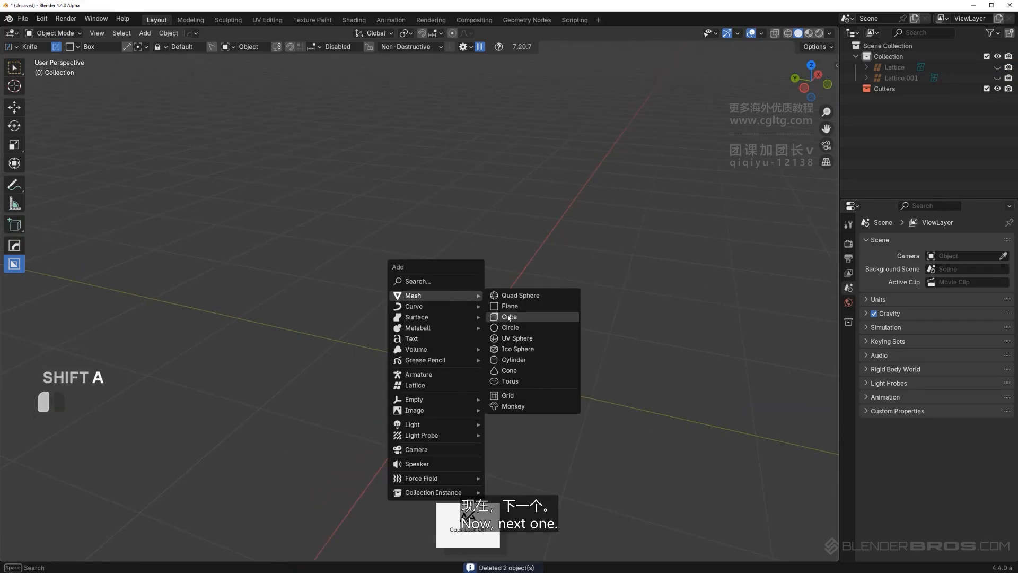
pyautogui.click(506, 307)
pyautogui.press('Tab')
pyautogui.click(476, 355)
pyautogui.click(479, 314)
pyautogui.moveTo(479, 316); pyautogui.dragTo(558, 317, button='middle')
pyautogui.press('q')
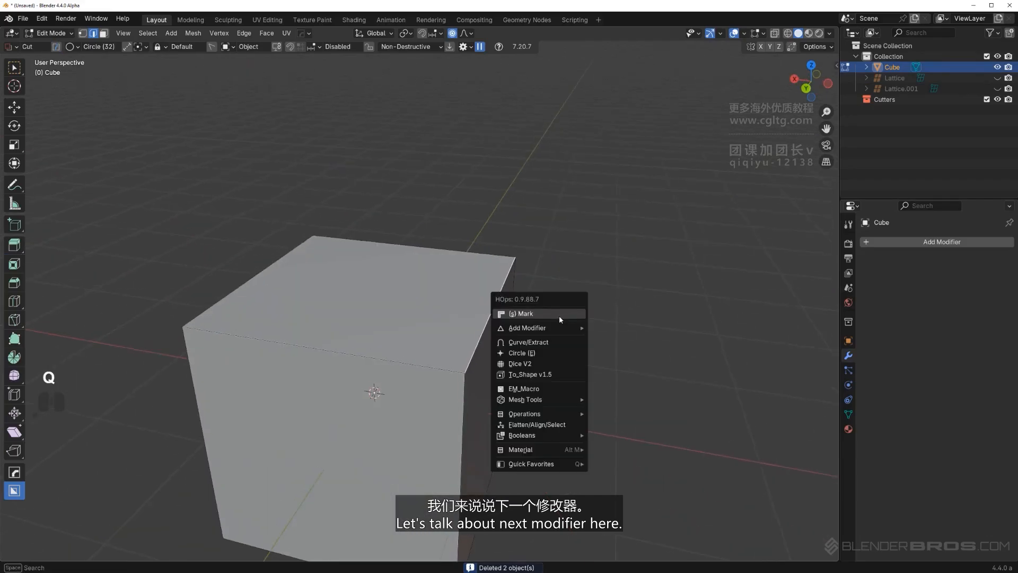
pyautogui.moveTo(560, 333)
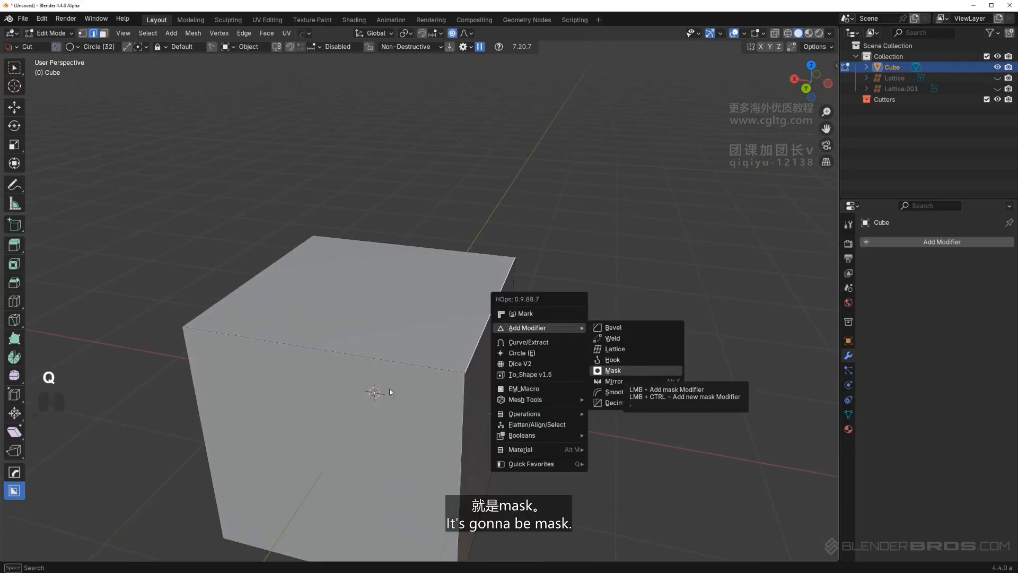
pyautogui.moveTo(479, 369); pyautogui.dragTo(374, 318, button='middle')
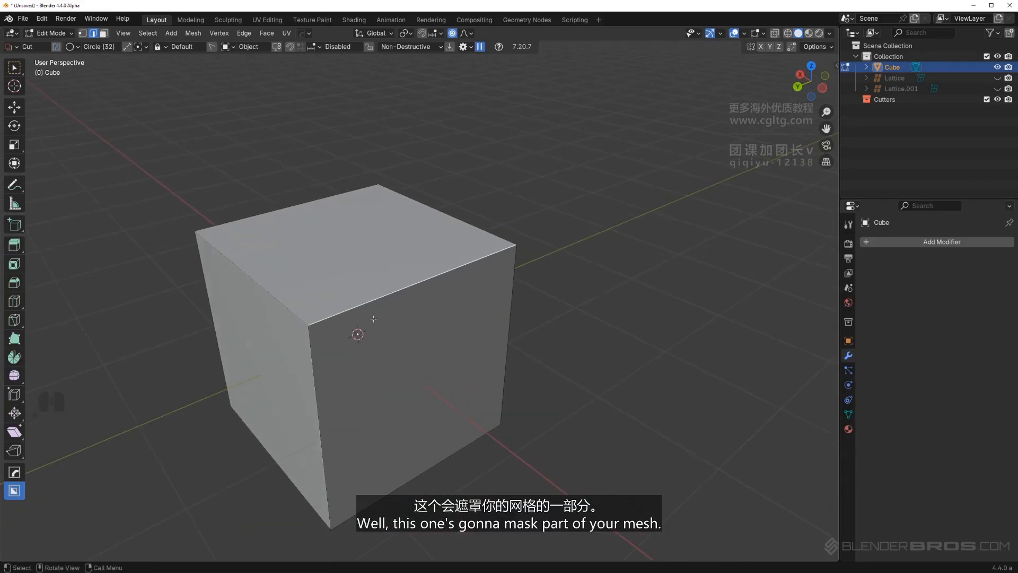
# Subdivide one side face of the cube three times into an 8-by-8 grid.
pyautogui.click(418, 333)
pyautogui.rightClick(434, 345)
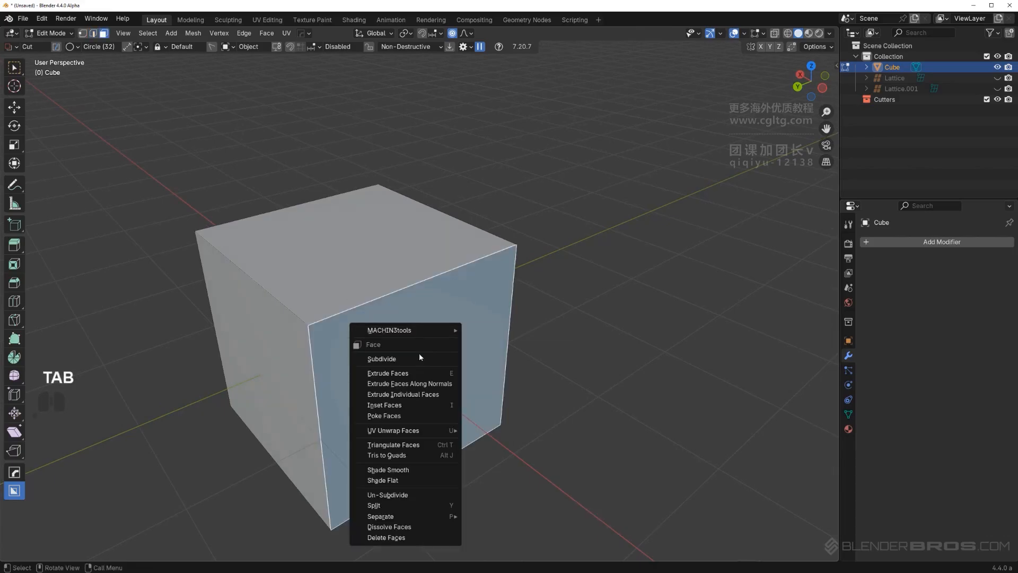
pyautogui.click(424, 355)
pyautogui.hotkey('shift', 'r')
pyautogui.hotkey('shift', 'r')
pyautogui.moveTo(441, 362); pyautogui.dragTo(444, 329, button='middle')
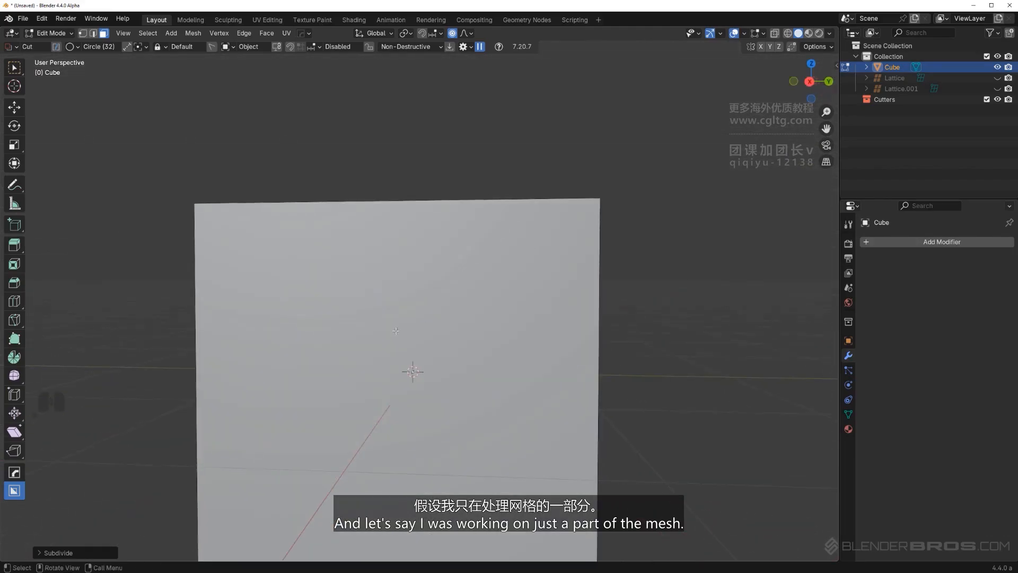
# Select the inner 6-by-6 faces of the subdivided side by growing the selection from the opposite face and inverting it.
pyautogui.click(413, 370)
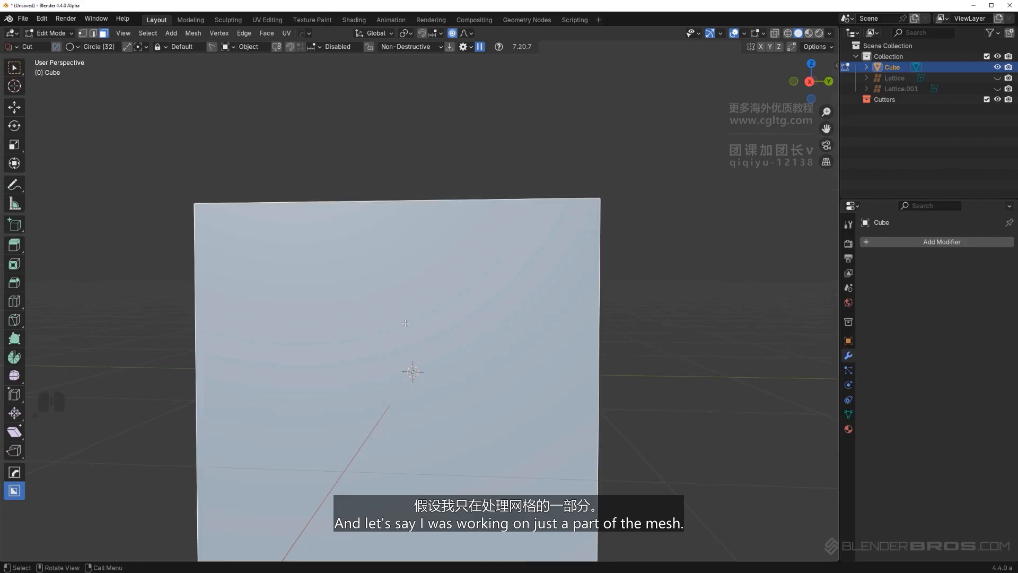
pyautogui.scroll(-3, 414, 371)
pyautogui.moveTo(460, 312); pyautogui.dragTo(383, 297, button='middle')
pyautogui.keyDown('shift'); pyautogui.moveTo(383, 297); pyautogui.dragTo(311, 264, button='middle'); pyautogui.keyUp('shift')
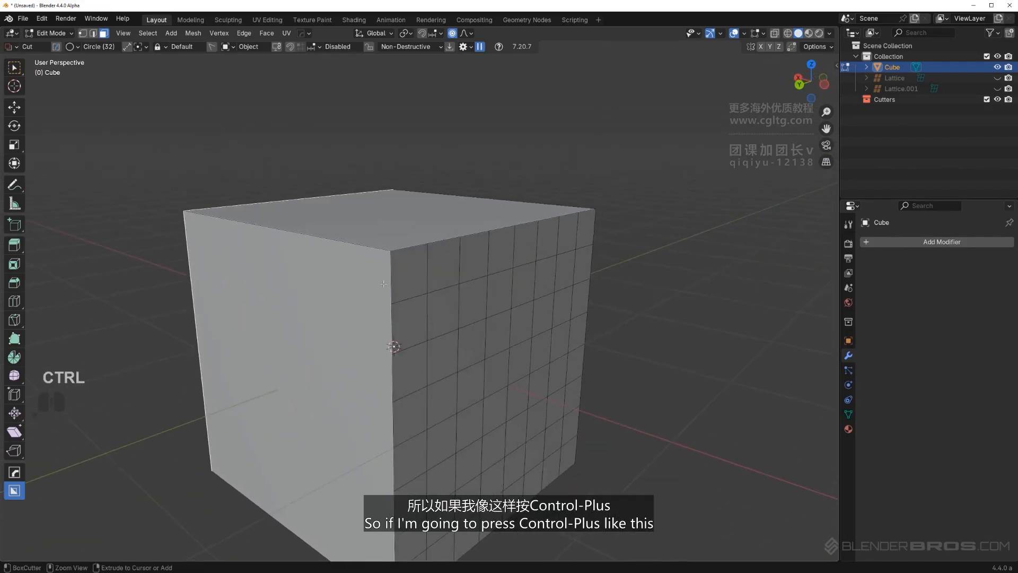
pyautogui.press('ctrl+KP_Add')
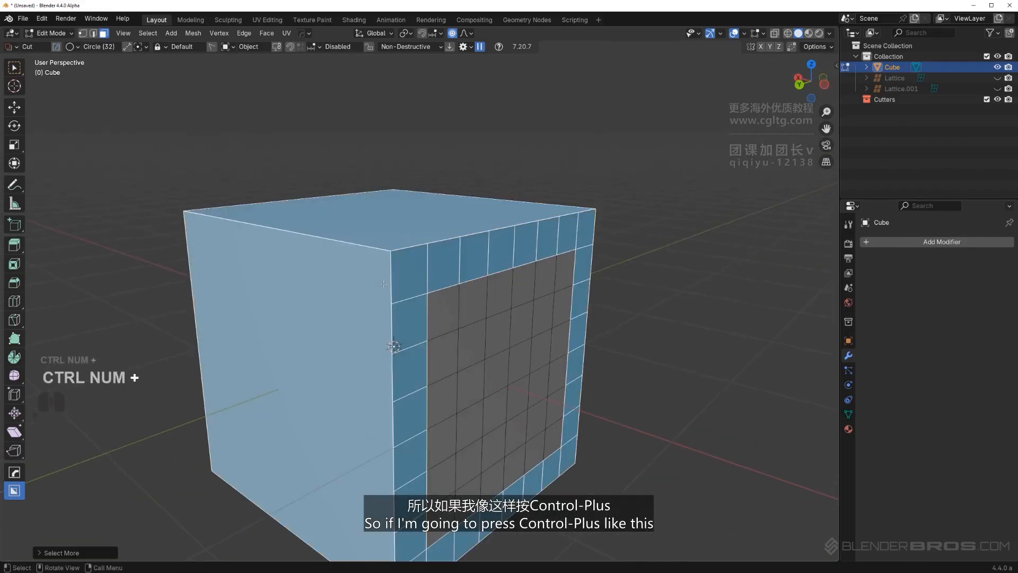
pyautogui.hotkey('ctrl', 'i')
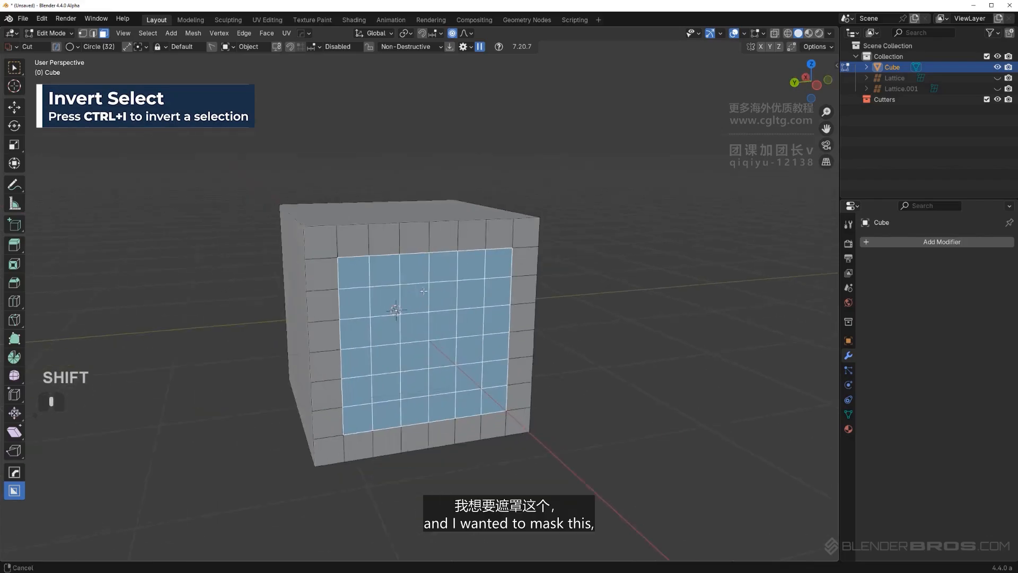
pyautogui.keyDown('shift'); pyautogui.moveTo(493, 289); pyautogui.dragTo(450, 286, button='middle'); pyautogui.keyUp('shift')
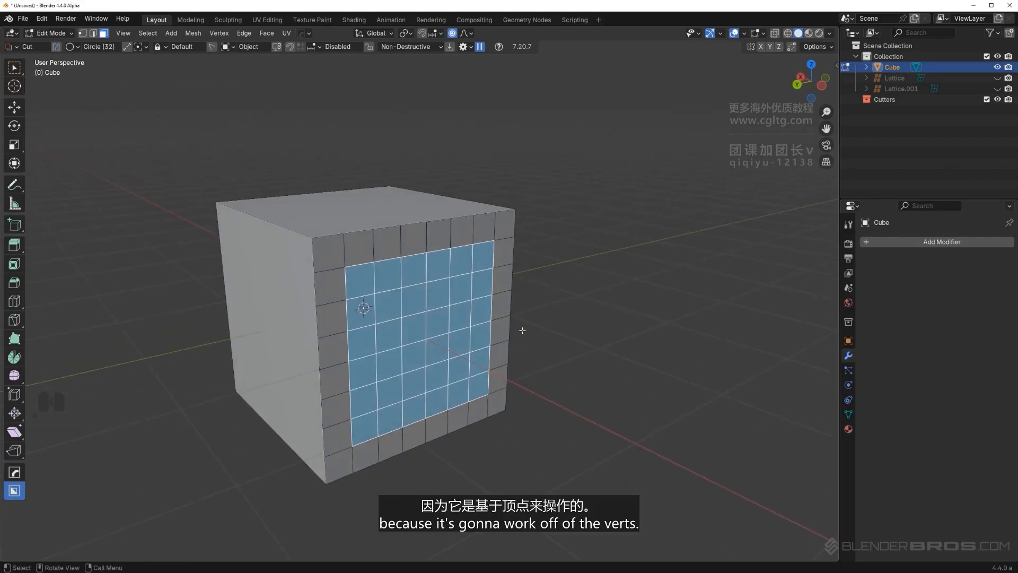
# Add a HardOps Mask modifier from the selected faces and return to Object Mode to view the cube.
pyautogui.press('q')
pyautogui.moveTo(549, 330)
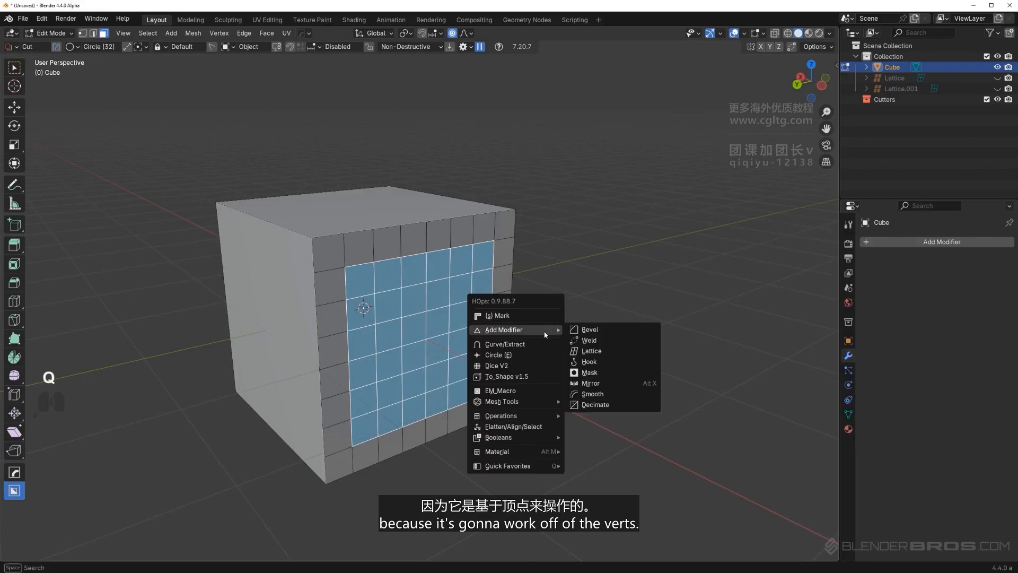
pyautogui.click(623, 375)
pyautogui.press('Tab')
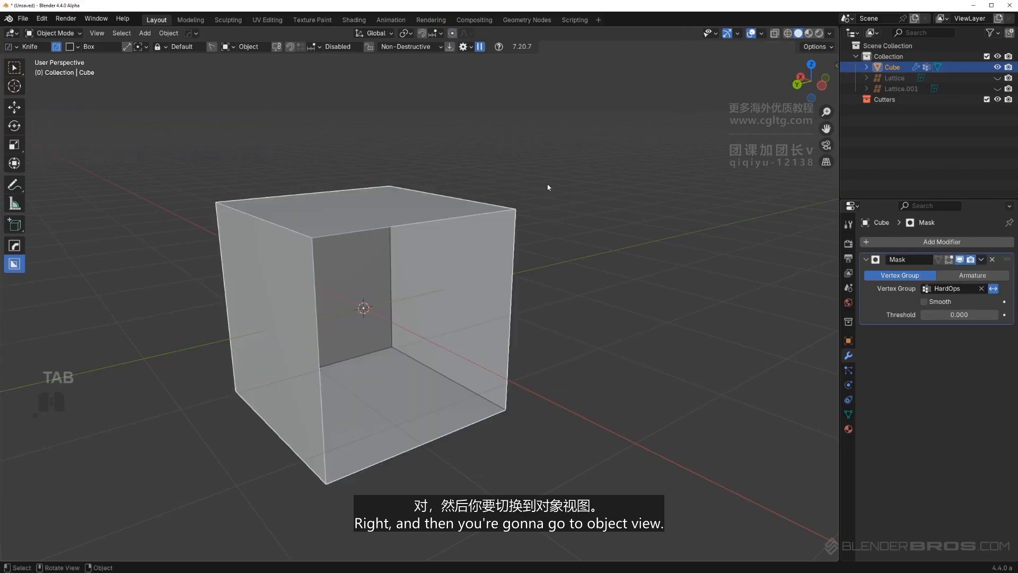
pyautogui.moveTo(538, 211); pyautogui.dragTo(527, 200, button='middle')
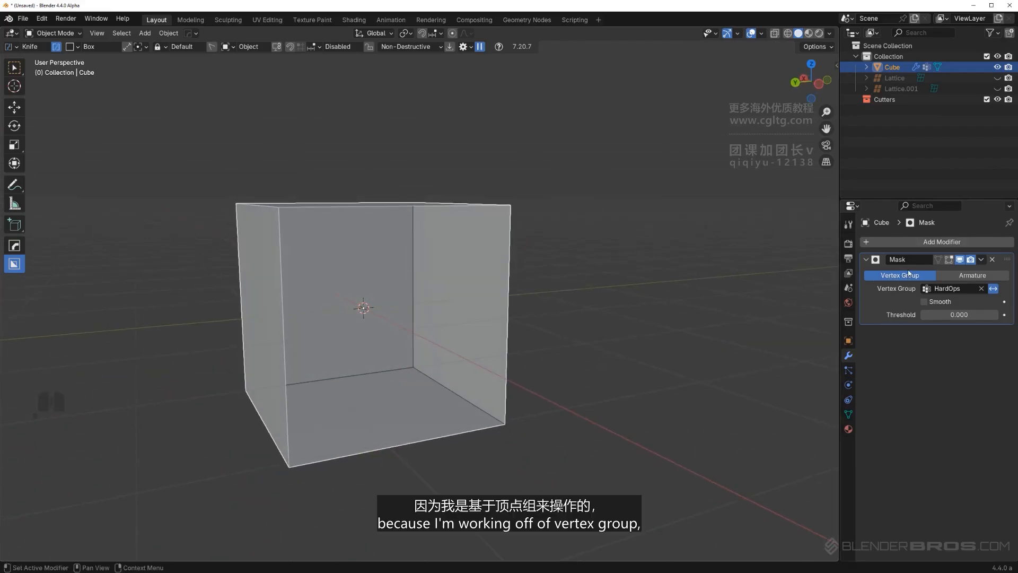
# Delete the selected inner vertices in Edit Mode for comparison with the mask, and undo the deletion.
pyautogui.press('Tab')
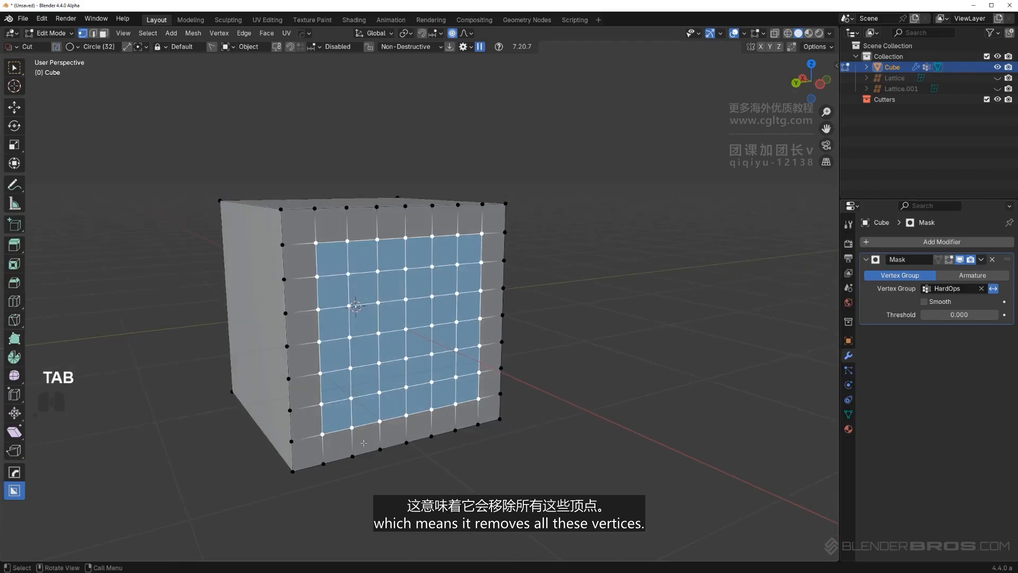
pyautogui.press('x')
pyautogui.click(546, 211)
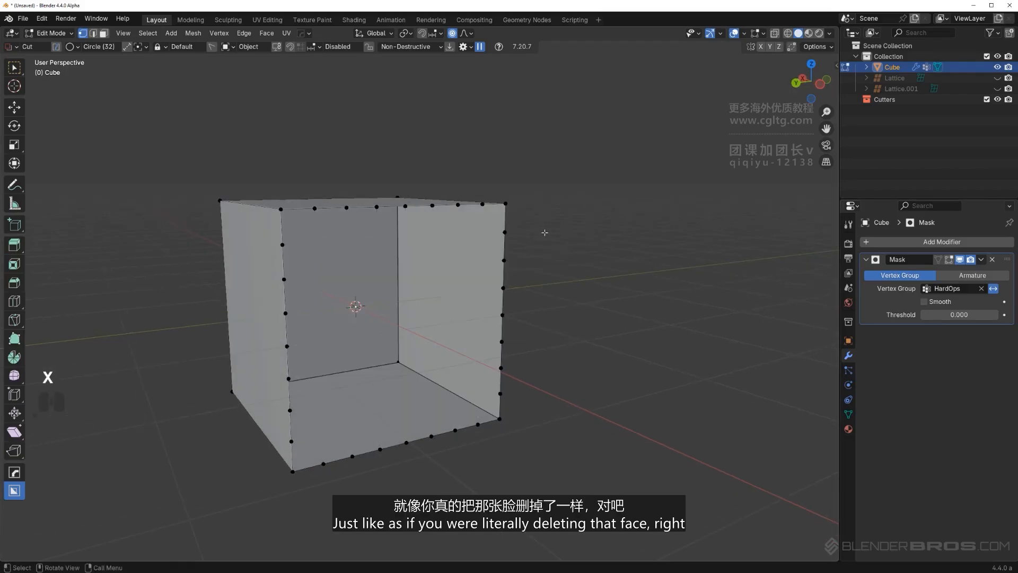
pyautogui.hotkey('ctrl', 'z')
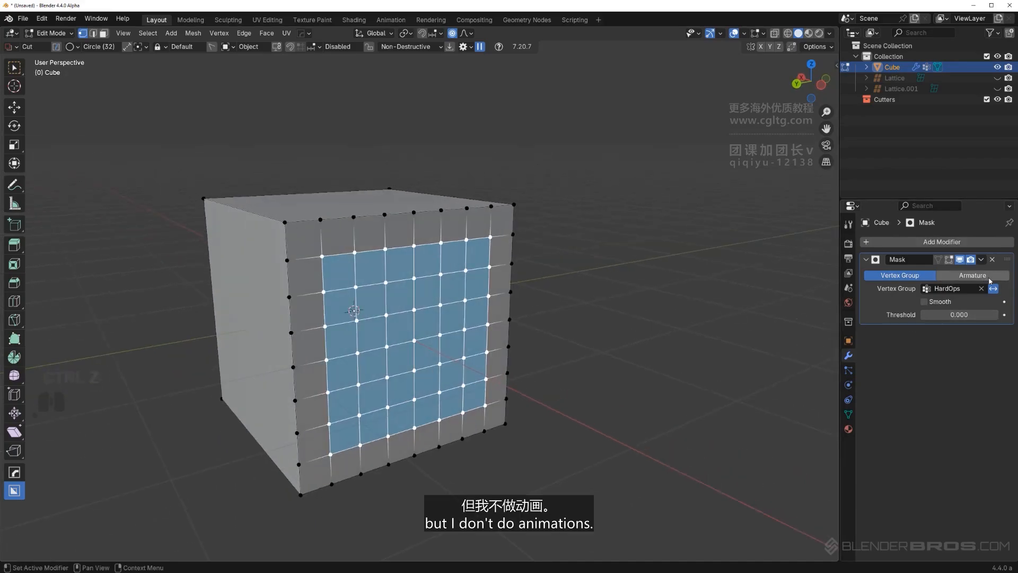
# Examine the masked cube from several angles in both Object Mode and Edit Mode.
pyautogui.keyDown('shift'); pyautogui.moveTo(794, 298); pyautogui.dragTo(818, 298, button='middle'); pyautogui.keyUp('shift')
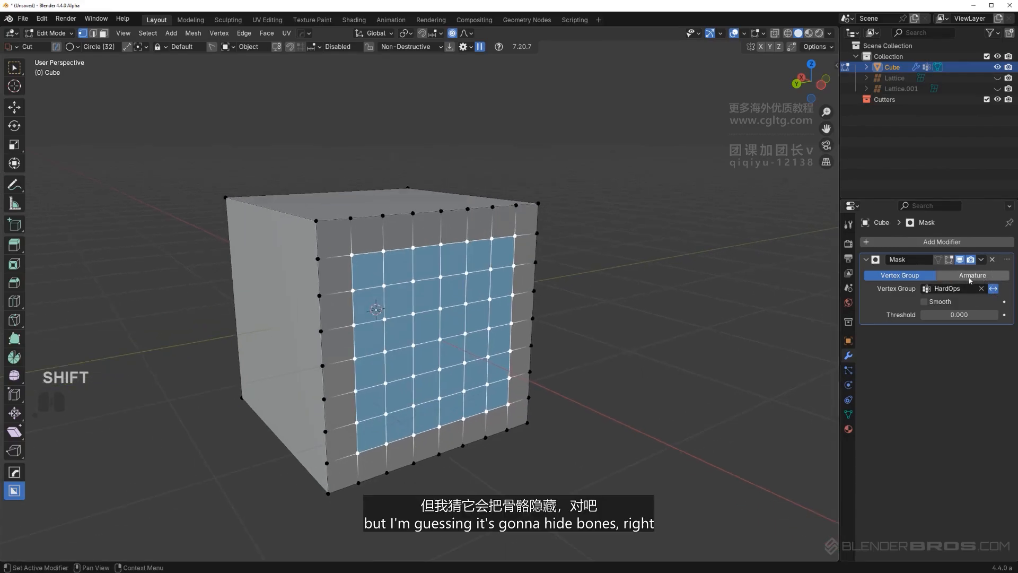
pyautogui.moveTo(545, 265); pyautogui.dragTo(591, 291, button='middle')
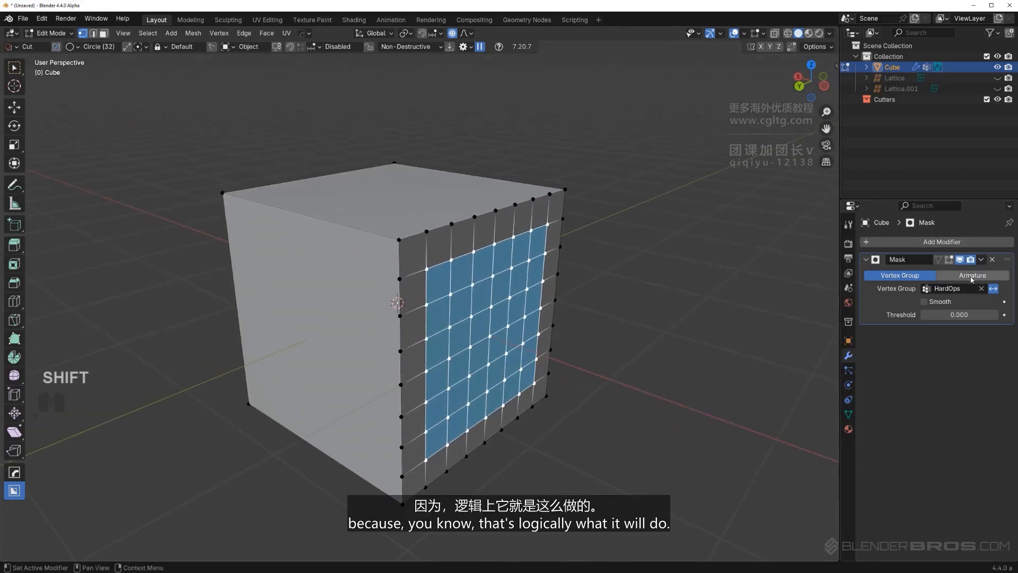
pyautogui.moveTo(597, 299); pyautogui.dragTo(482, 254, button='middle')
pyautogui.press('Tab')
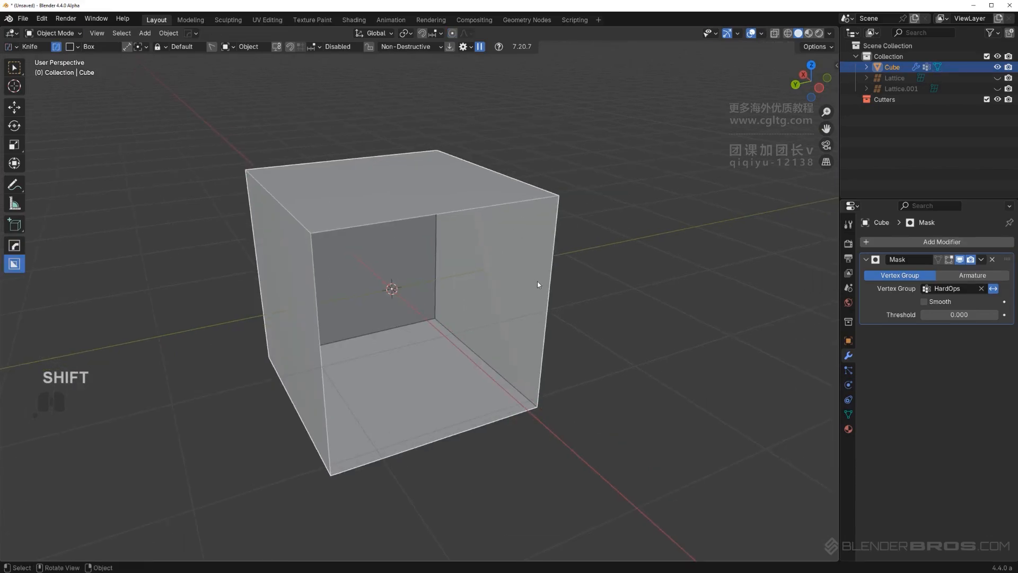
pyautogui.press('Tab')
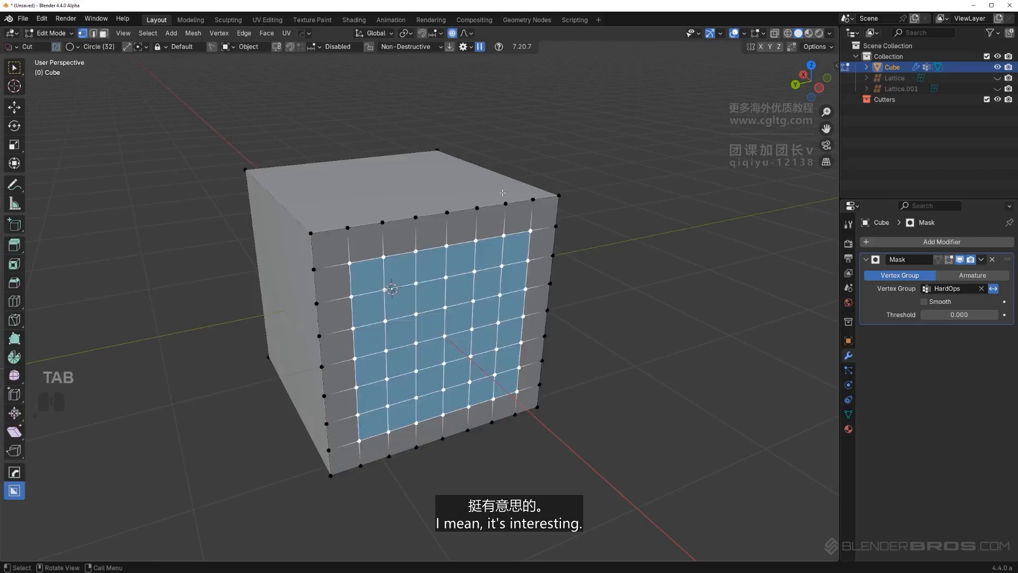
pyautogui.moveTo(501, 303)
pyautogui.mouseDown(button='middle')
pyautogui.moveTo(544, 258)
pyautogui.moveTo(510, 291)
pyautogui.mouseUp(button='middle')
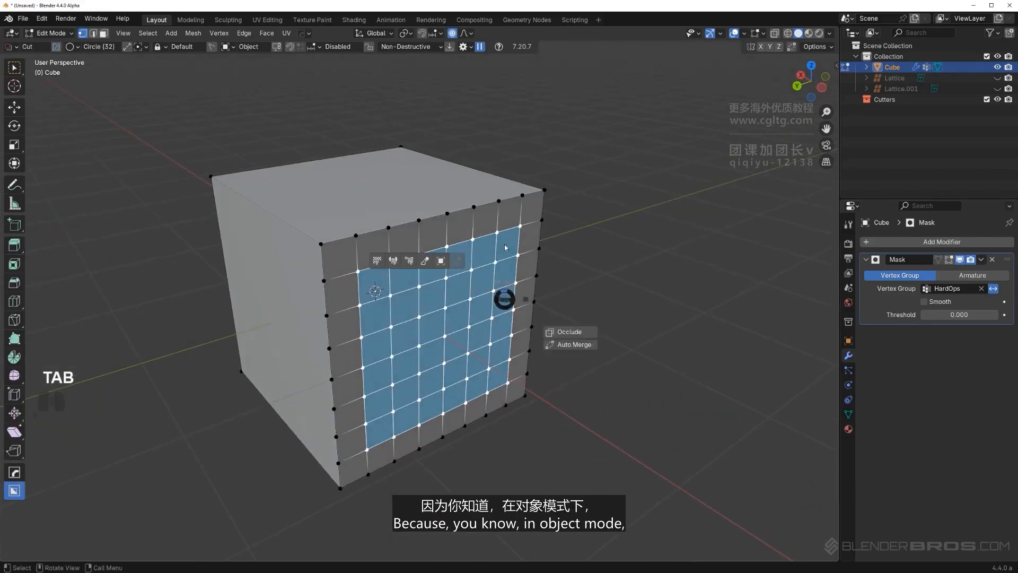
pyautogui.press('Tab')
pyautogui.press('Tab')
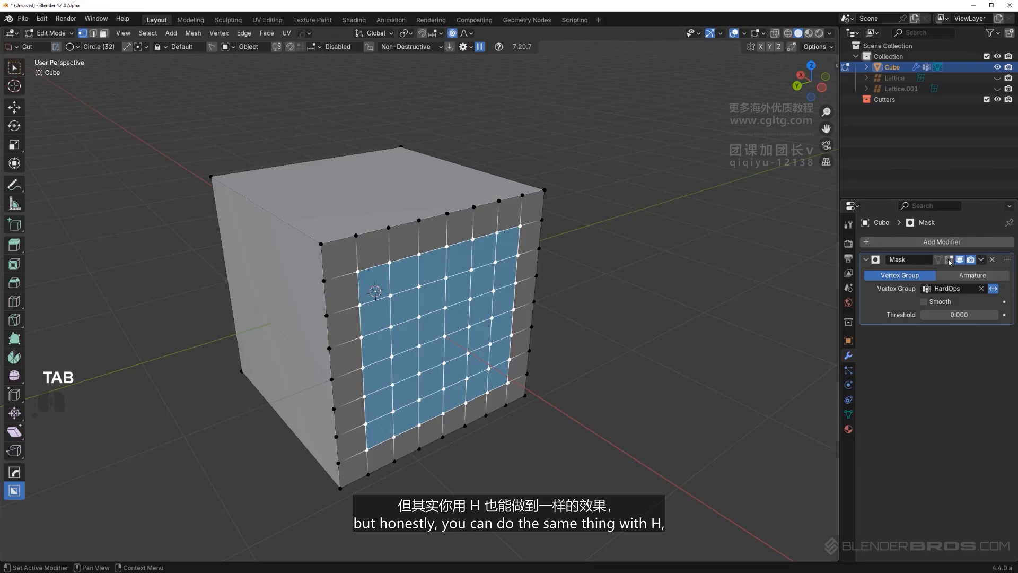
# Remove the Mask modifier, hide the selected inner vertices and compare the cube in Edit Mode and Object Mode.
pyautogui.click(994, 260)
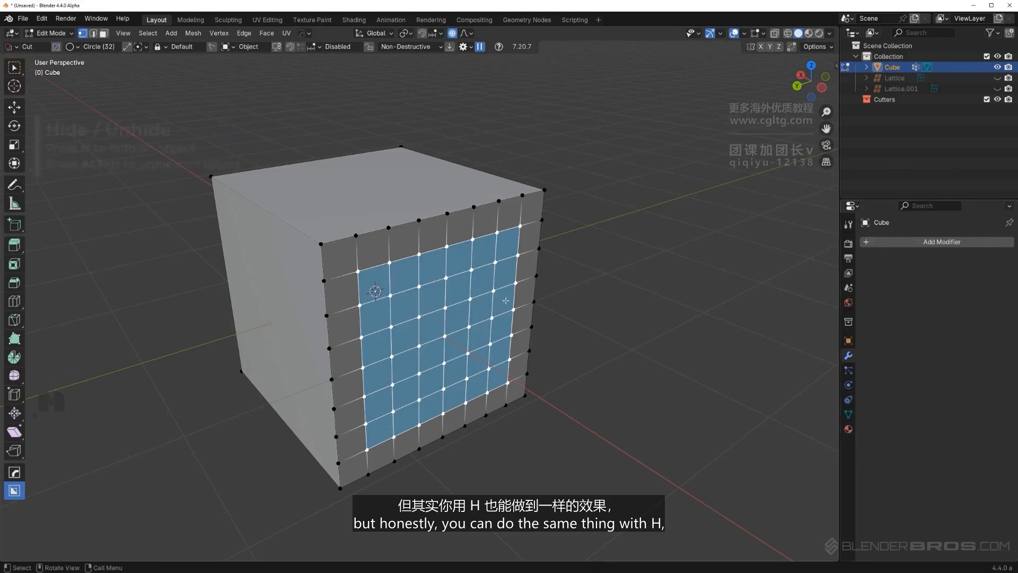
pyautogui.press('h')
pyautogui.press('Tab')
pyautogui.press('Tab')
pyautogui.press('Tab')
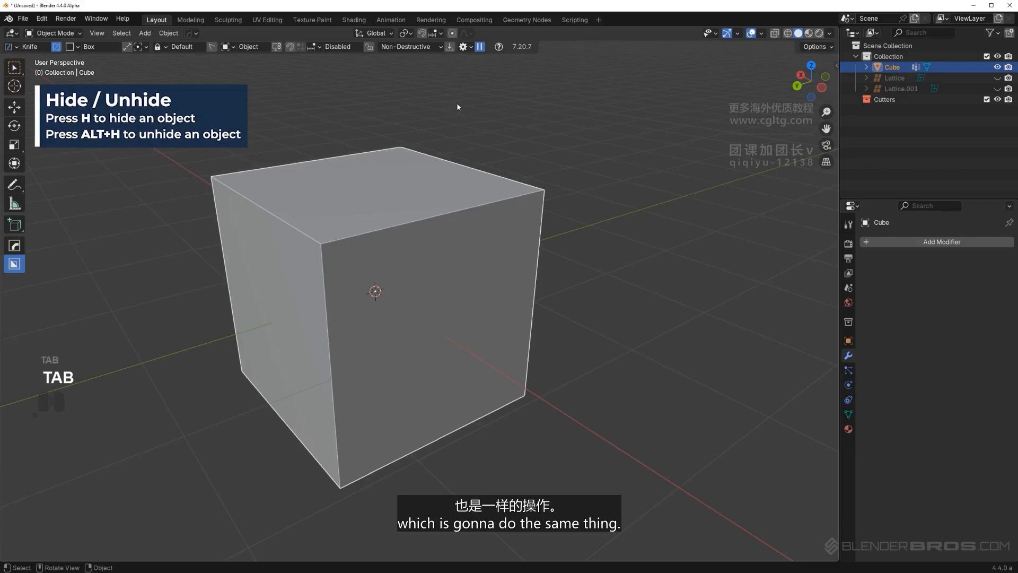
# Delete the subdivided cube and add a fresh cube in its place.
pyautogui.press('x')
pyautogui.click(469, 225)
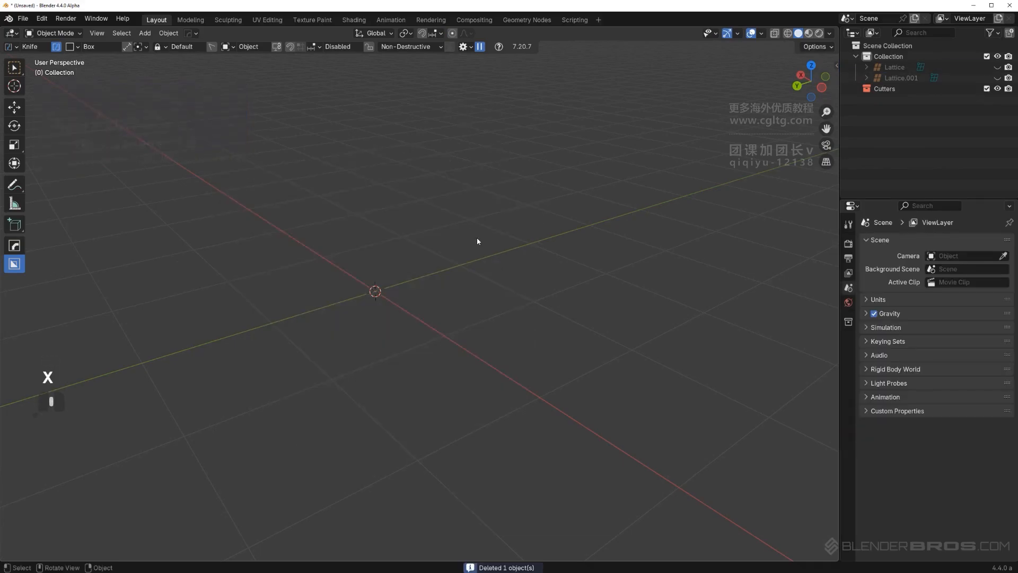
pyautogui.moveTo(476, 237); pyautogui.dragTo(500, 245, button='middle')
pyautogui.hotkey('shift', 'a')
pyautogui.moveTo(500, 245)
pyautogui.click(552, 262)
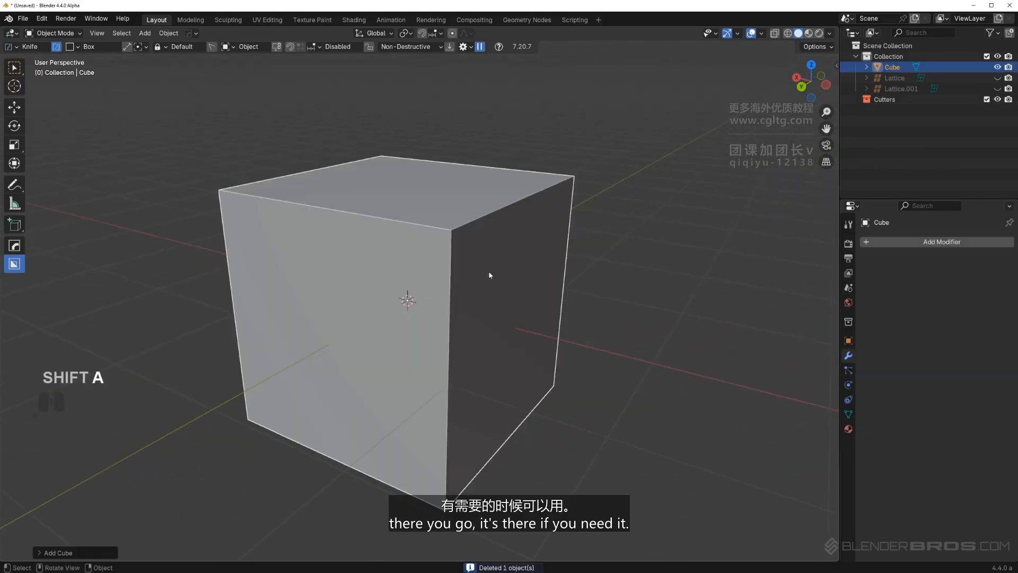
# Enter Edit Mode on the new cube and bring up Mirror among the HardOps Add Modifier options.
pyautogui.press('Tab')
pyautogui.scroll(-2, 488, 271)
pyautogui.press('q')
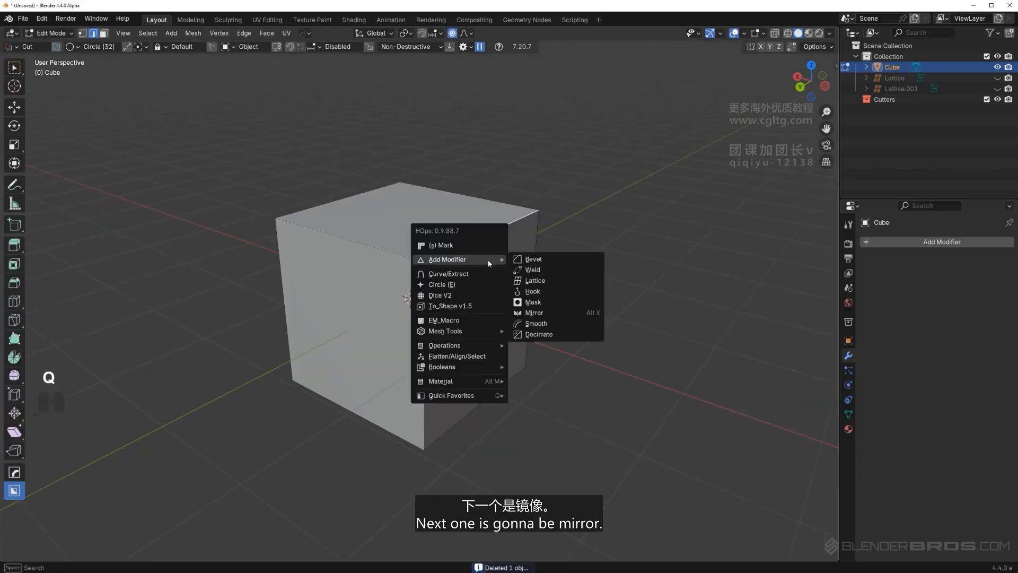
pyautogui.click(562, 315)
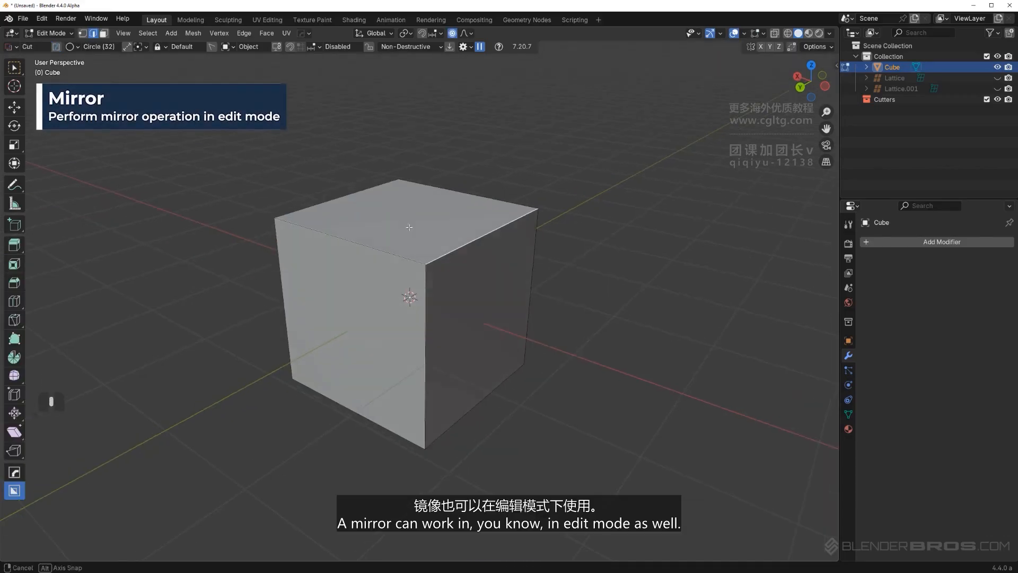
# Switch BoxCutter to the box shape and cut a rectangular notch 0.589 deep into the cube's top beside one edge.
pyautogui.moveTo(473, 213); pyautogui.dragTo(508, 268)
pyautogui.rightClick(488, 237)
pyautogui.press('d')
pyautogui.click(485, 257)
pyautogui.click(539, 282)
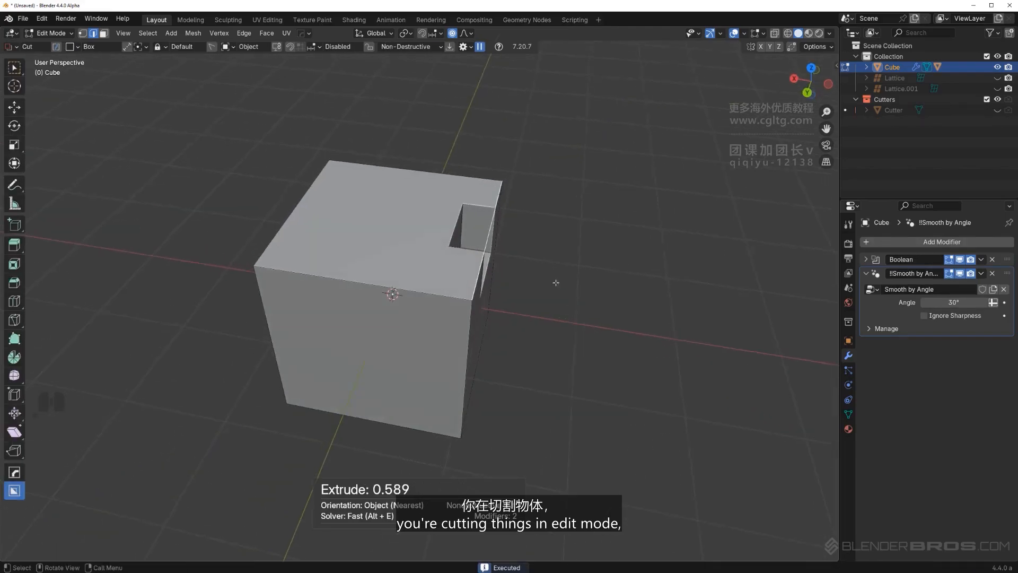
# Mirror the notched cube across the X axis with HardOps Mirror and check it in Object Mode.
pyautogui.hotkey('alt', 'x')
pyautogui.click(466, 310)
pyautogui.moveTo(465, 310); pyautogui.dragTo(463, 246, button='middle')
pyautogui.press('Tab')
pyautogui.press('Tab')
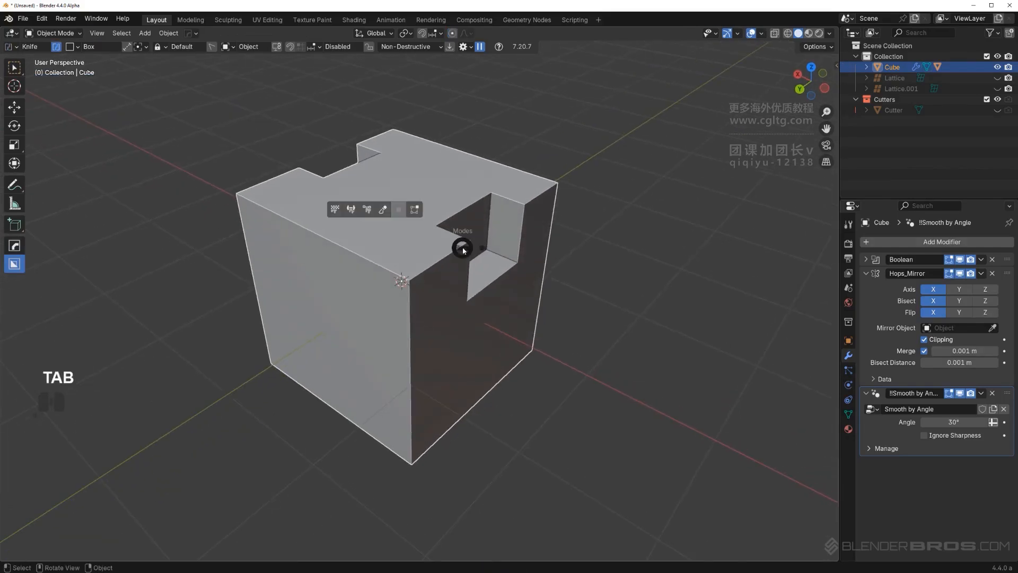
# Delete the mirrored cube and add a new cube for the Smooth modifier demonstration.
pyautogui.press('q')
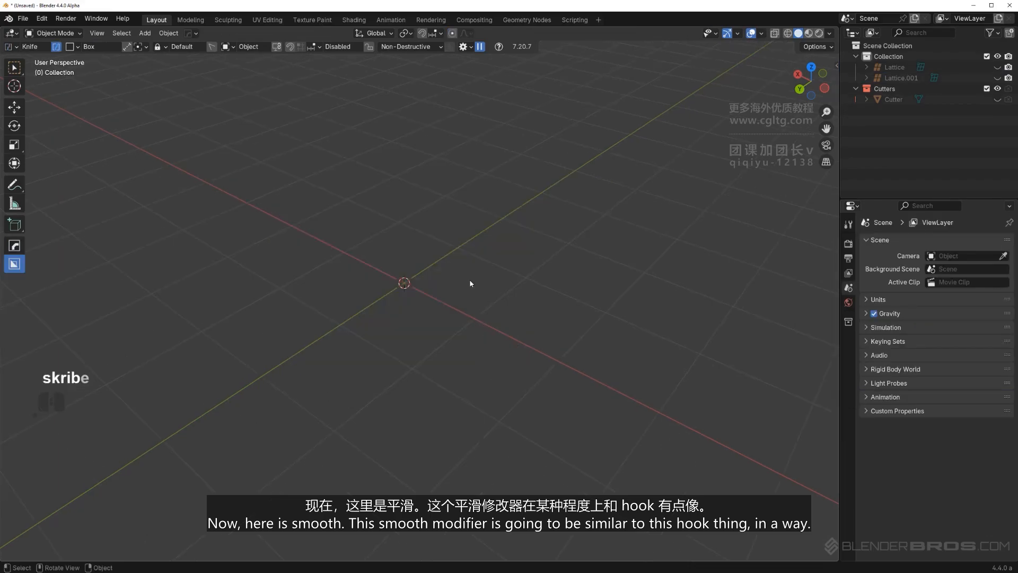
pyautogui.hotkey('shift', 'a')
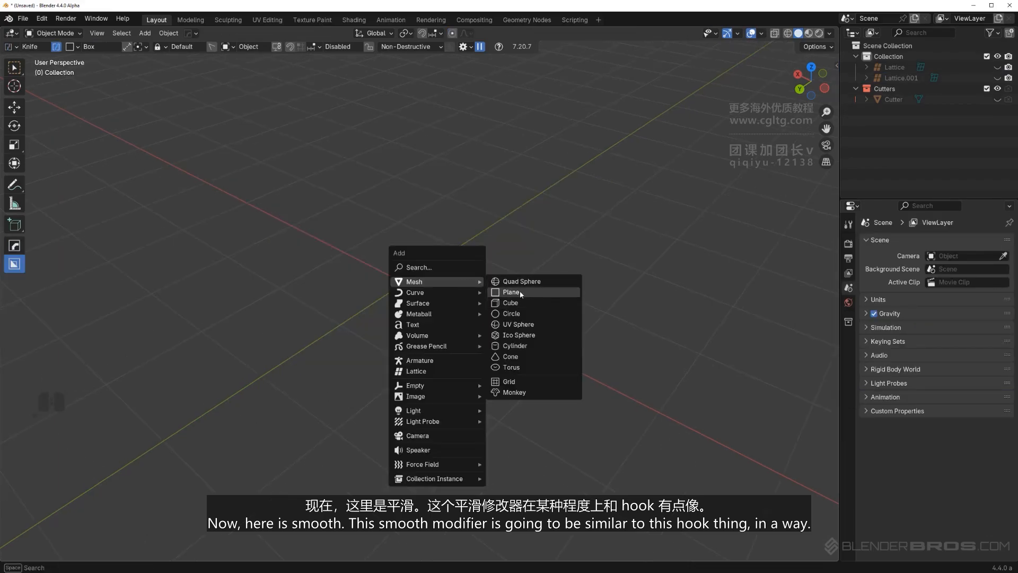
pyautogui.click(510, 303)
pyautogui.keyDown('shift'); pyautogui.moveTo(492, 292); pyautogui.dragTo(478, 310, button='middle'); pyautogui.keyUp('shift')
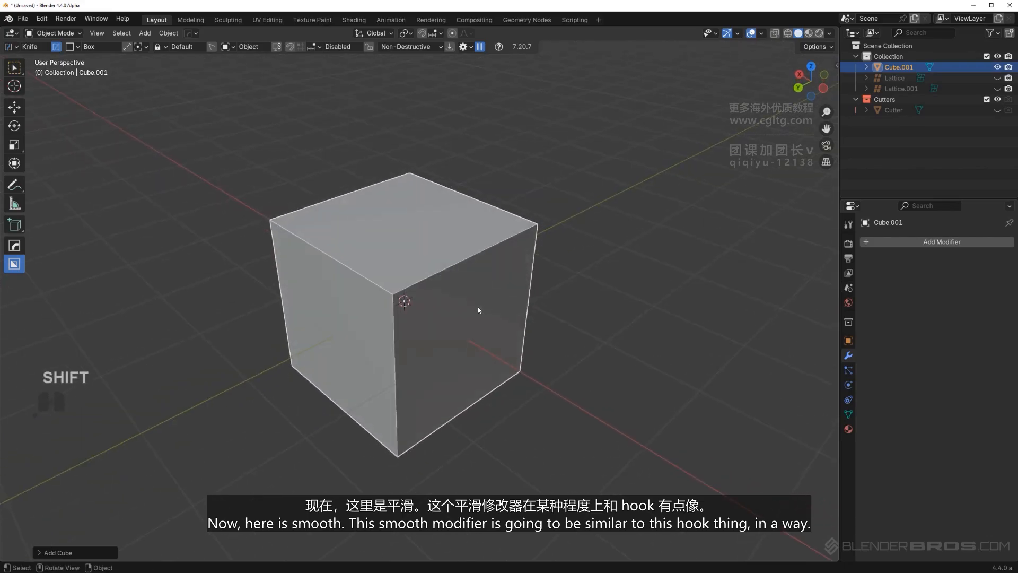
# Enter Edit Mode on the cube and subdivide one side face twice into a 4 by 4 grid.
pyautogui.press('Tab')
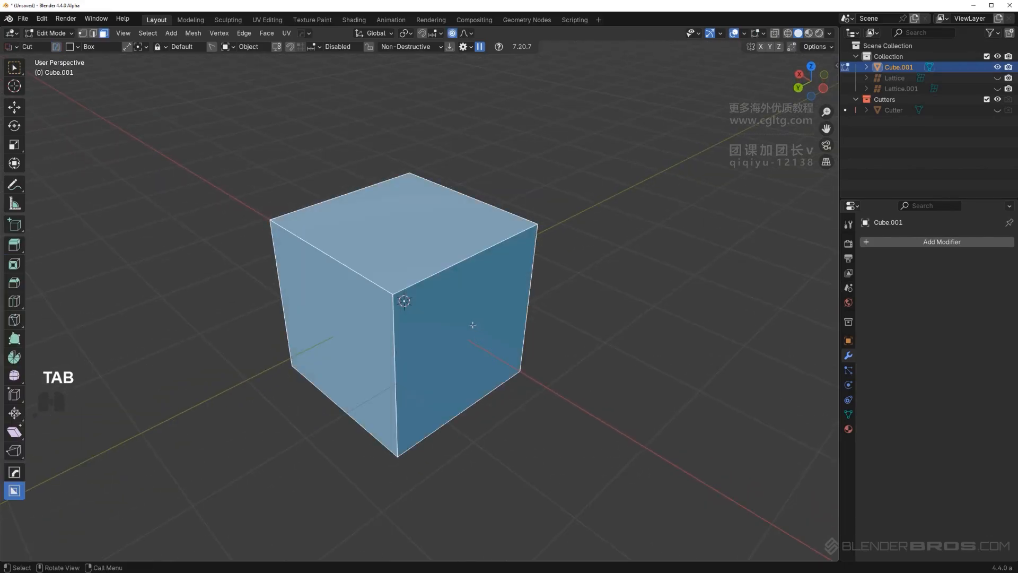
pyautogui.rightClick(474, 326)
pyautogui.press('Escape')
pyautogui.click(461, 308)
pyautogui.rightClick(446, 326)
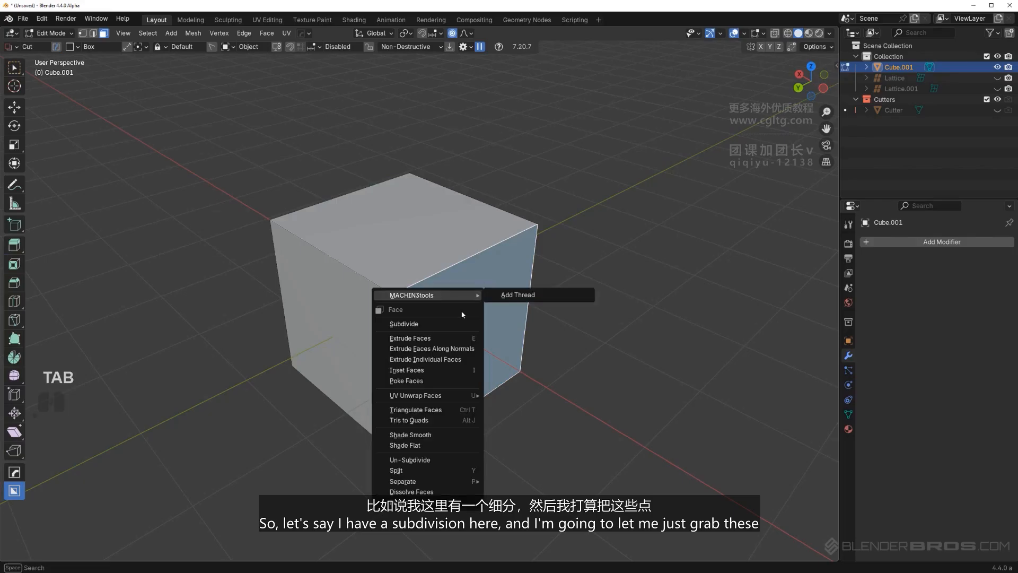
pyautogui.click(445, 326)
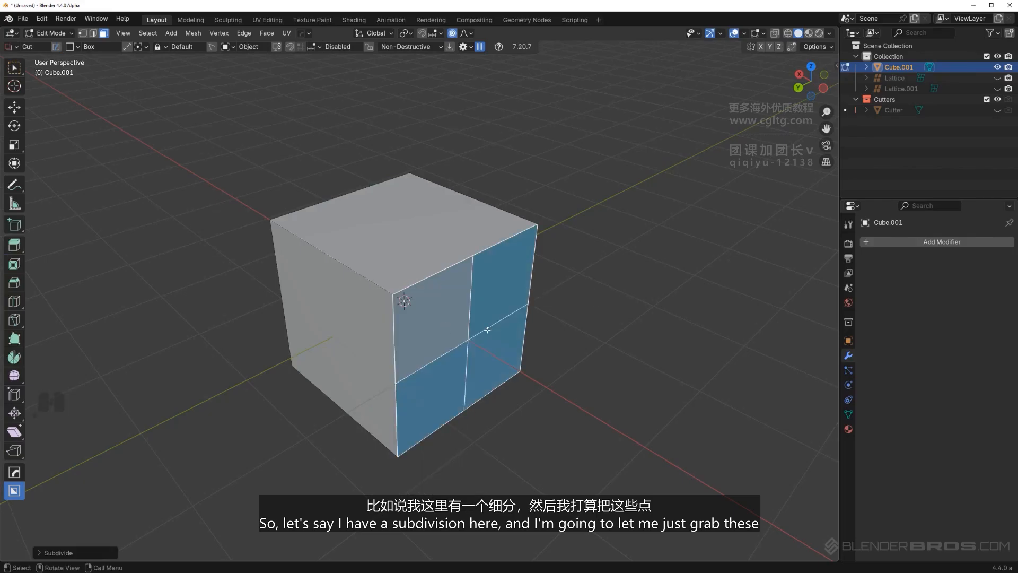
pyautogui.hotkey('shift', 'r')
pyautogui.scroll(2, 488, 340)
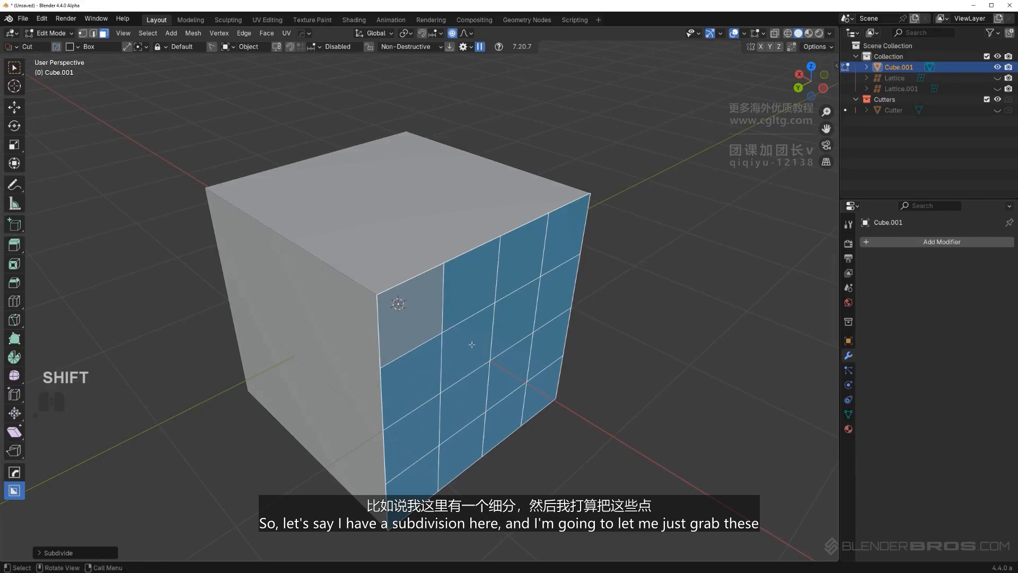
# Select the four centre faces of the subdivided side and pull them outward along X with proportional editing.
pyautogui.press('Tab')
pyautogui.press('Tab')
pyautogui.click(472, 344)
pyautogui.keyDown('shift'); pyautogui.click(517, 305); pyautogui.keyUp('shift')
pyautogui.keyDown('shift'); pyautogui.click(509, 371); pyautogui.keyUp('shift')
pyautogui.keyDown('shift'); pyautogui.click(467, 393); pyautogui.keyUp('shift')
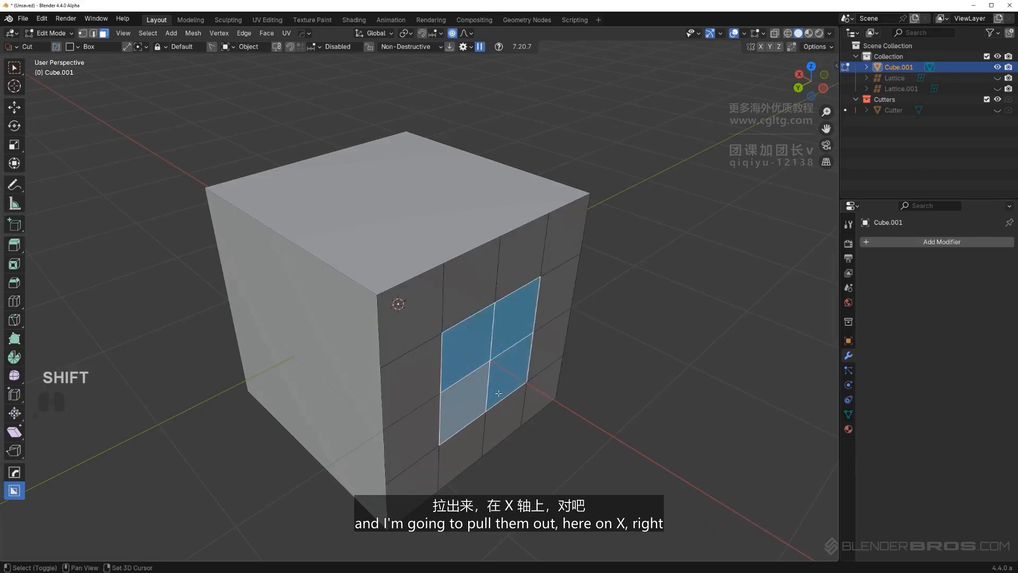
pyautogui.press('g')
pyautogui.press('z')
pyautogui.press('x')
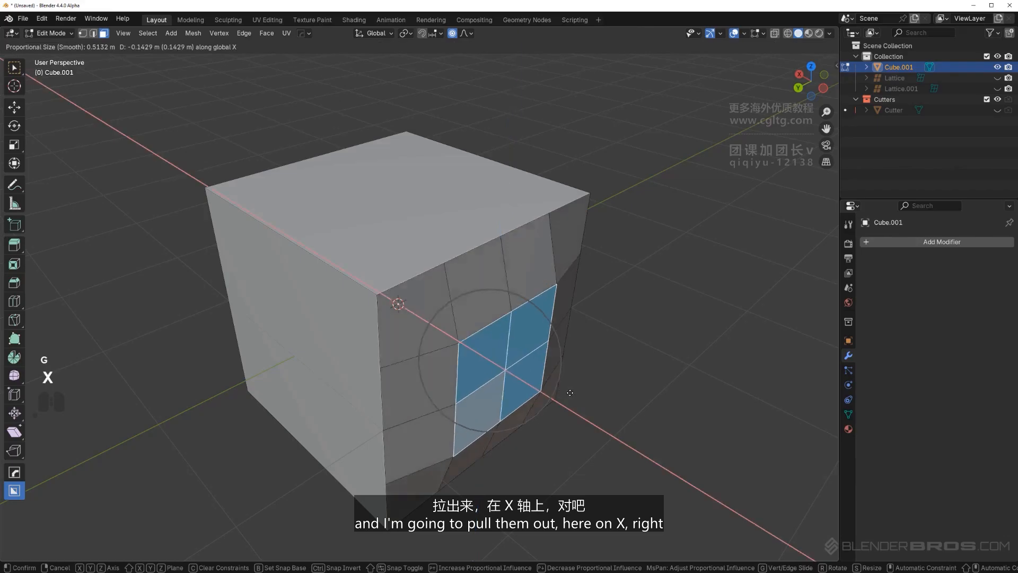
pyautogui.click(587, 405)
# Check the bulged cube in Object Mode, select the whole mesh in Edit Mode and subdivide it once more.
pyautogui.press('Tab')
pyautogui.moveTo(578, 266); pyautogui.dragTo(495, 322, button='middle')
pyautogui.press('Tab')
pyautogui.press('a')
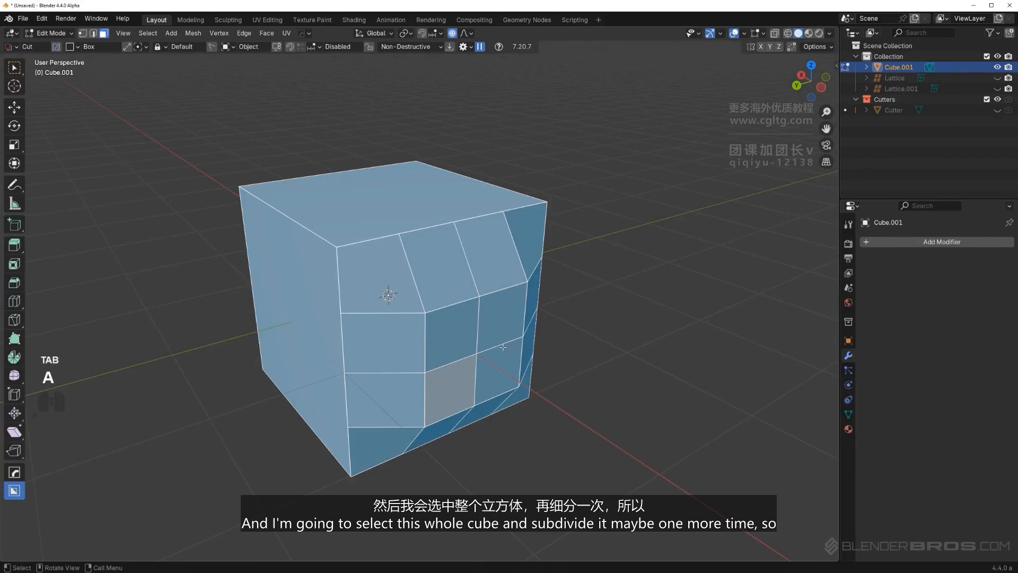
pyautogui.hotkey('ctrl', 'r')
pyautogui.rightClick(498, 337)
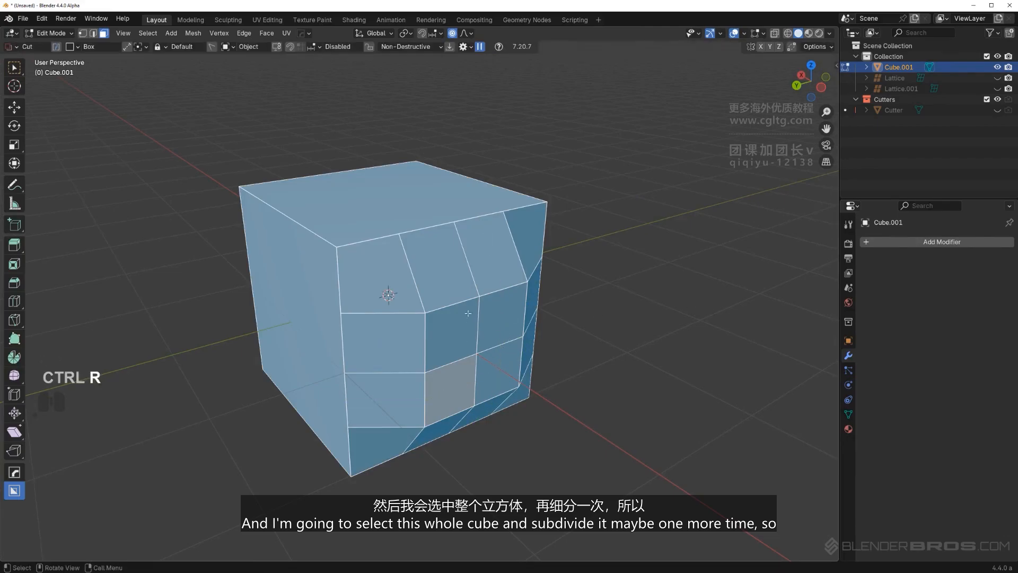
pyautogui.rightClick(464, 300)
pyautogui.click(466, 308)
pyautogui.moveTo(467, 309); pyautogui.dragTo(503, 317, button='middle')
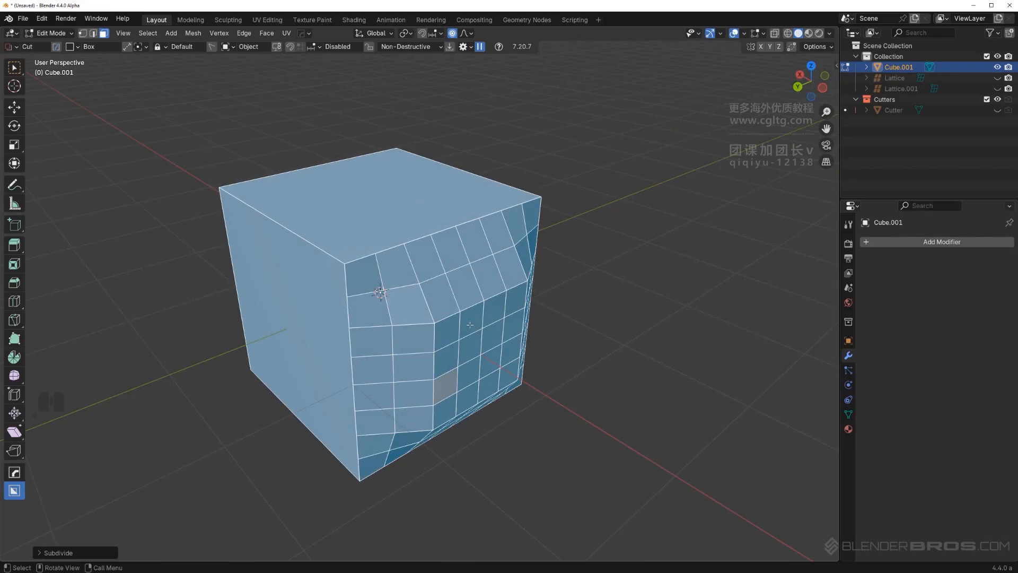
# Select the raised centre faces on the bulged side and grow the selection by one ring.
pyautogui.click(450, 326)
pyautogui.keyDown('ctrl'); pyautogui.click(516, 300); pyautogui.keyUp('ctrl')
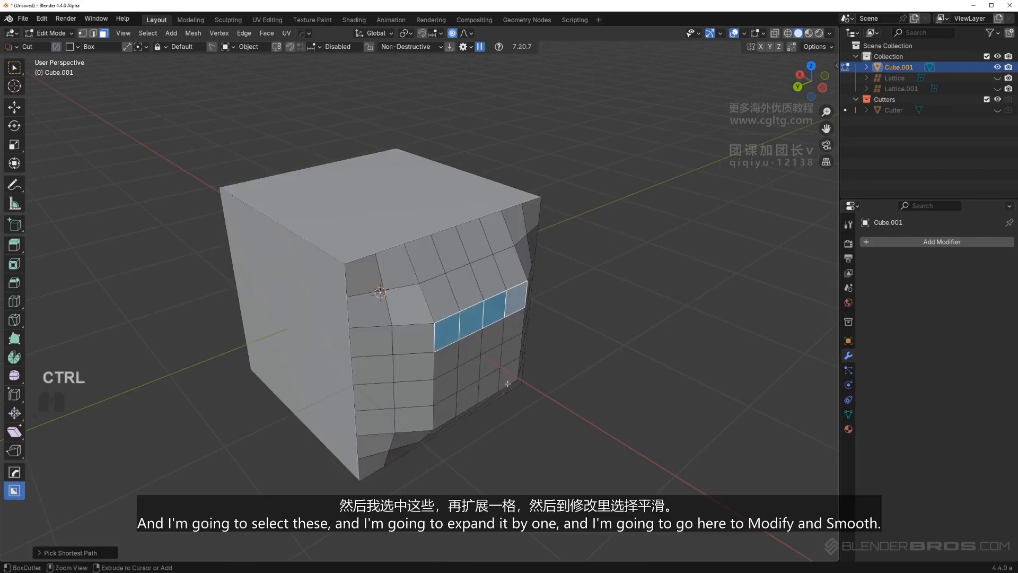
pyautogui.keyDown('ctrl'); pyautogui.click(508, 379); pyautogui.keyUp('ctrl')
pyautogui.keyDown('ctrl'); pyautogui.click(443, 411); pyautogui.keyUp('ctrl')
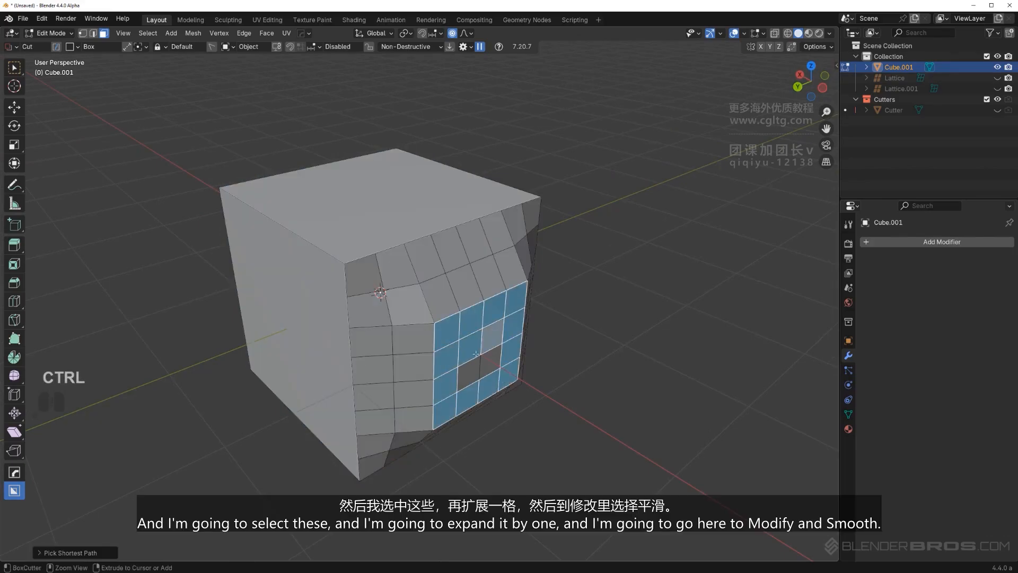
pyautogui.press('ctrl+KP_Add')
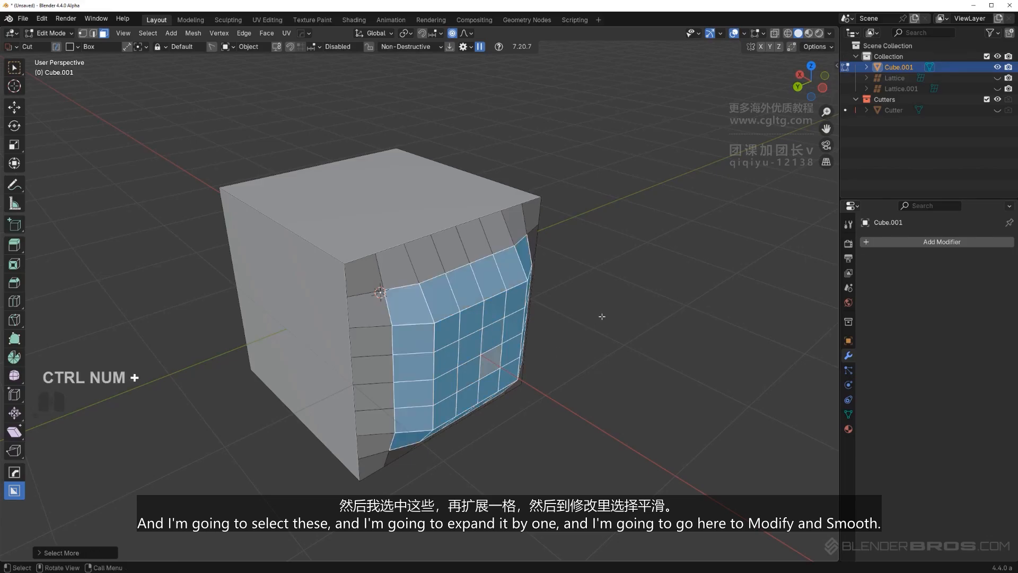
# Add HardOps Smooth to the selected faces with a factor of about 1.645 and return to Object Mode.
pyautogui.press('q')
pyautogui.moveTo(607, 281)
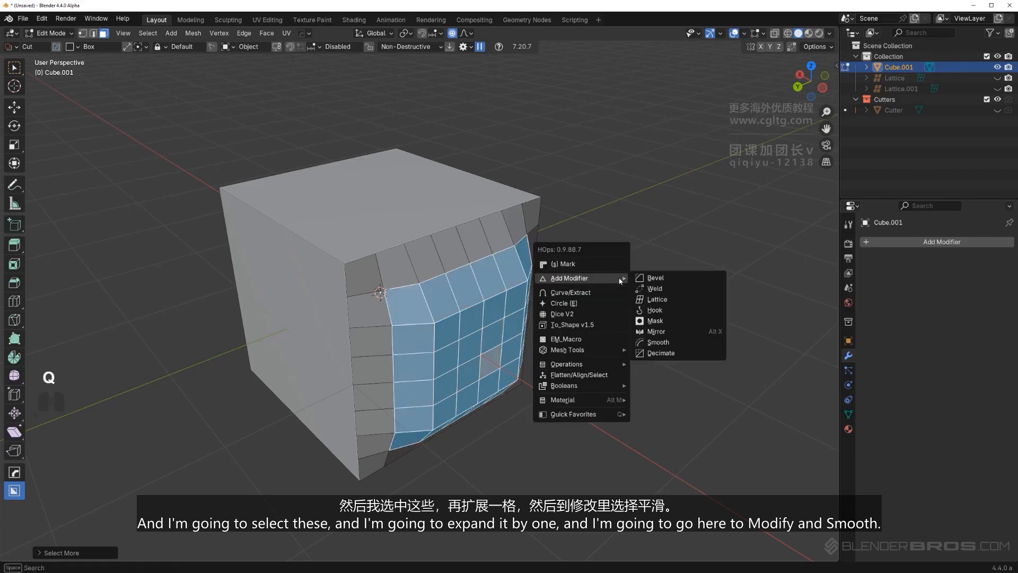
pyautogui.click(667, 341)
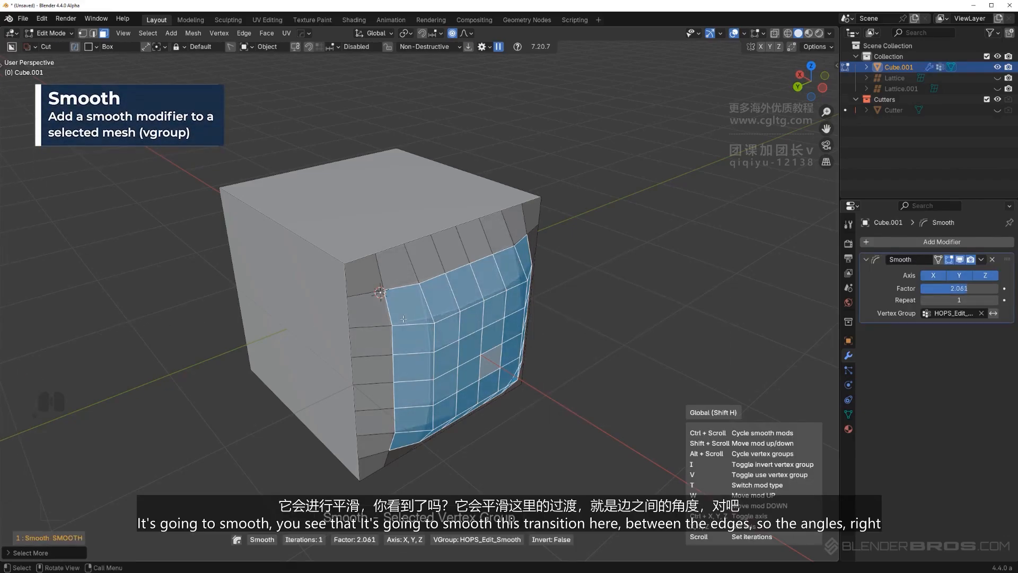
pyautogui.moveTo(403, 319); pyautogui.dragTo(444, 292, button='middle')
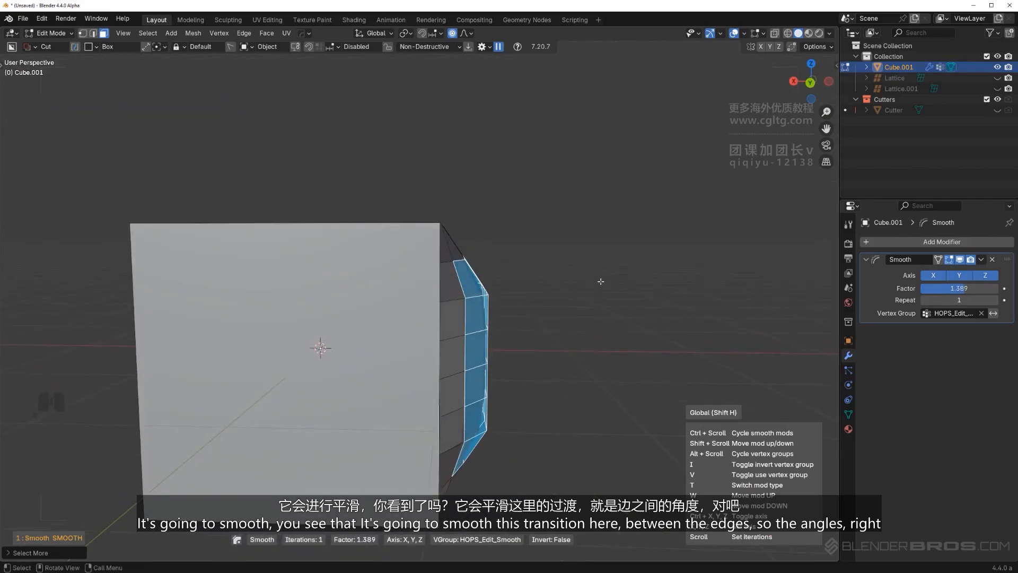
pyautogui.press('Tab')
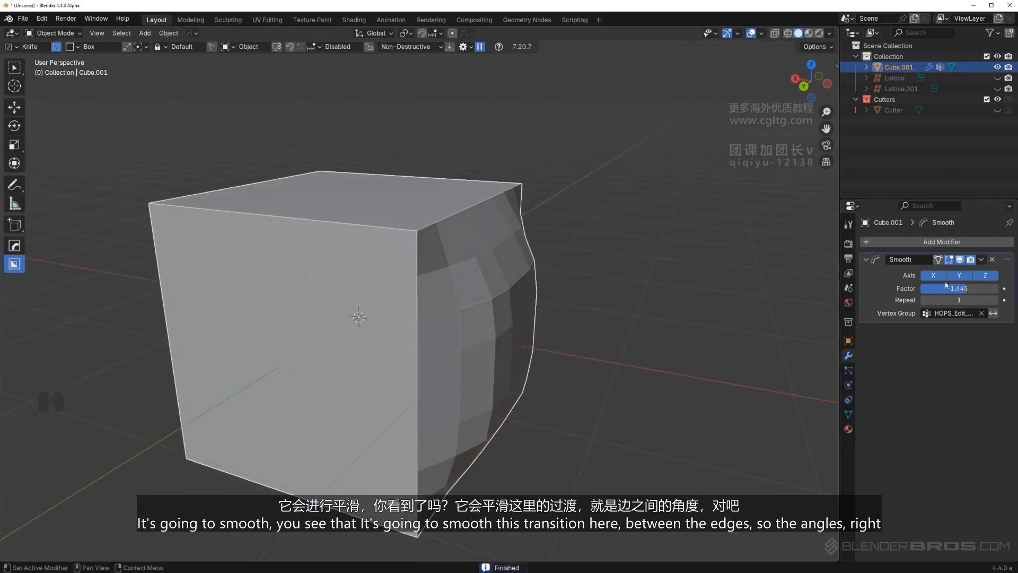
# Toggle the Smooth modifier's viewport display off and on to compare its effect on the bulge.
pyautogui.click(959, 258)
pyautogui.click(959, 259)
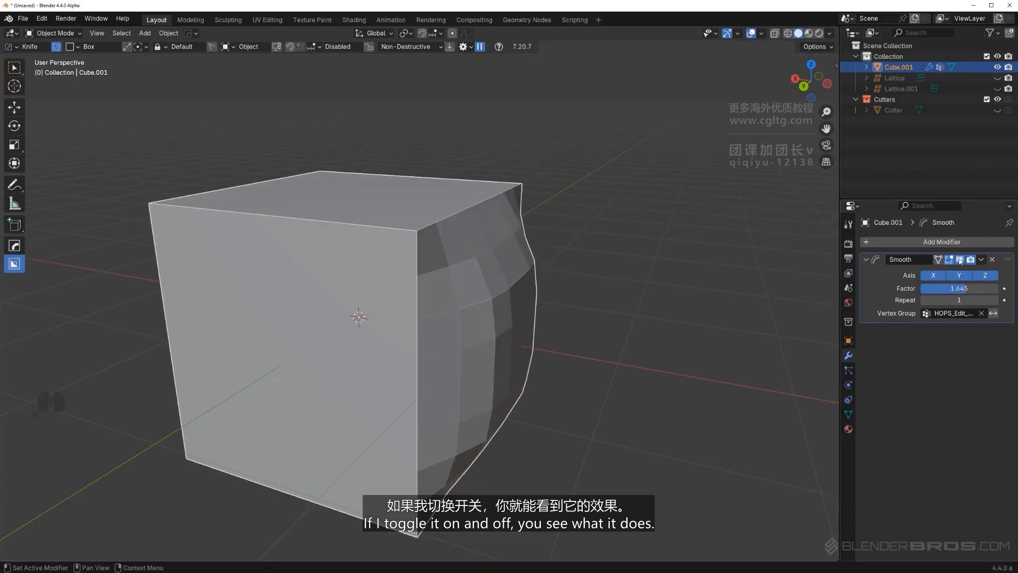
pyautogui.click(959, 259)
pyautogui.click(958, 259)
pyautogui.moveTo(538, 324)
pyautogui.mouseDown(button='middle')
pyautogui.moveTo(548, 326)
pyautogui.moveTo(466, 313)
pyautogui.moveTo(491, 301)
pyautogui.moveTo(541, 320)
pyautogui.mouseUp(button='middle')
# Replace the smoothed cube with a new default cube.
pyautogui.rightClick(438, 313)
pyautogui.click(476, 313)
pyautogui.hotkey('ctrl', '2')
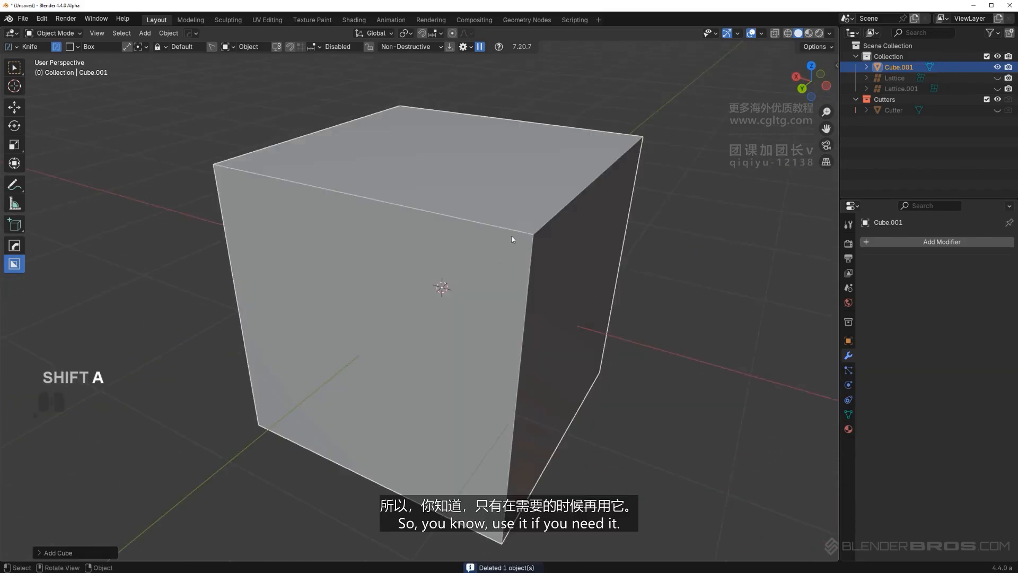
pyautogui.scroll(-2, 483, 180)
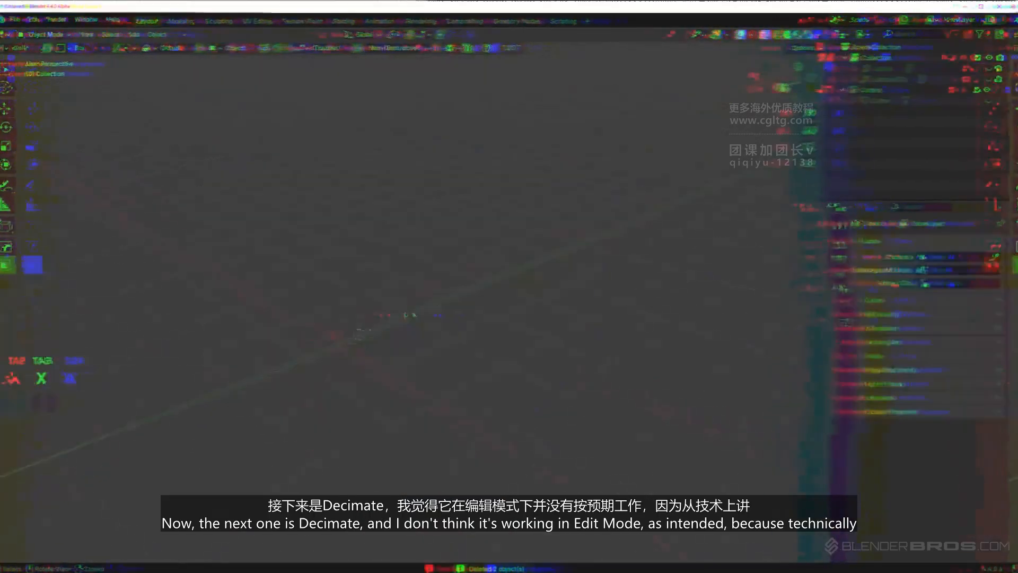
# Add a fresh cube and subdivide all its faces three times in Edit Mode.
pyautogui.hotkey('shift', 'a')
pyautogui.moveTo(405, 307)
pyautogui.click(445, 331)
pyautogui.keyDown('shift'); pyautogui.moveTo(424, 342); pyautogui.dragTo(508, 275, button='middle'); pyautogui.keyUp('shift')
pyautogui.press('Tab')
pyautogui.rightClick(467, 281)
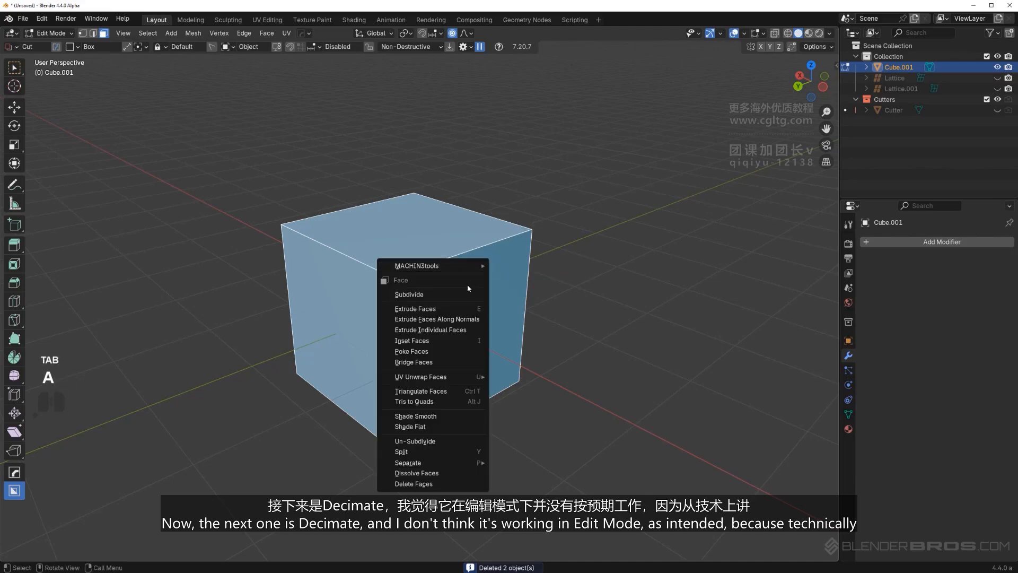
pyautogui.click(467, 285)
pyautogui.hotkey('shift', 'r')
pyautogui.hotkey('shift', 'r')
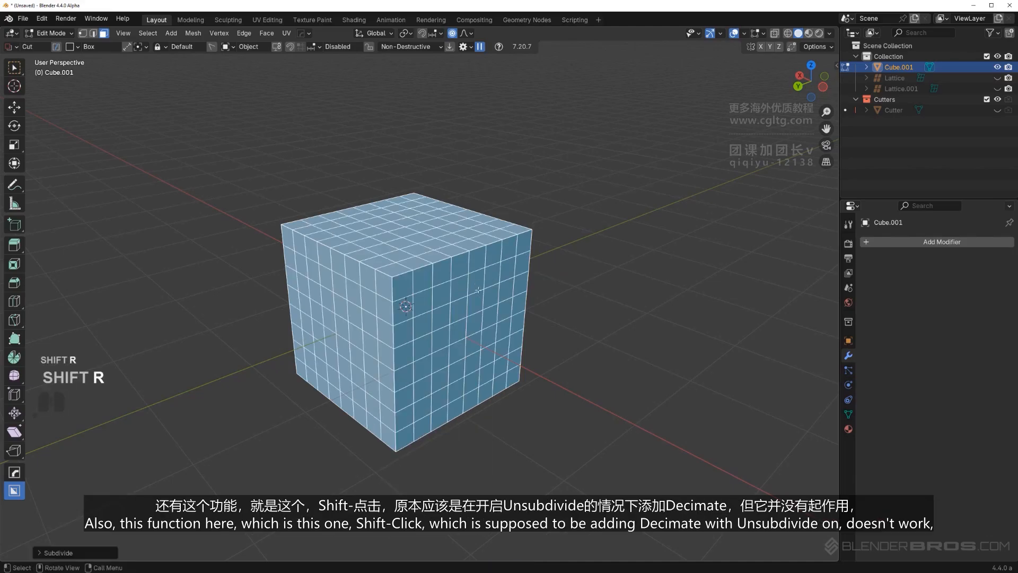
# Add HardOps Decimate to the subdivided mesh, try its Un-Subdivide mode and set it back to Collapse.
pyautogui.press('q')
pyautogui.moveTo(498, 276)
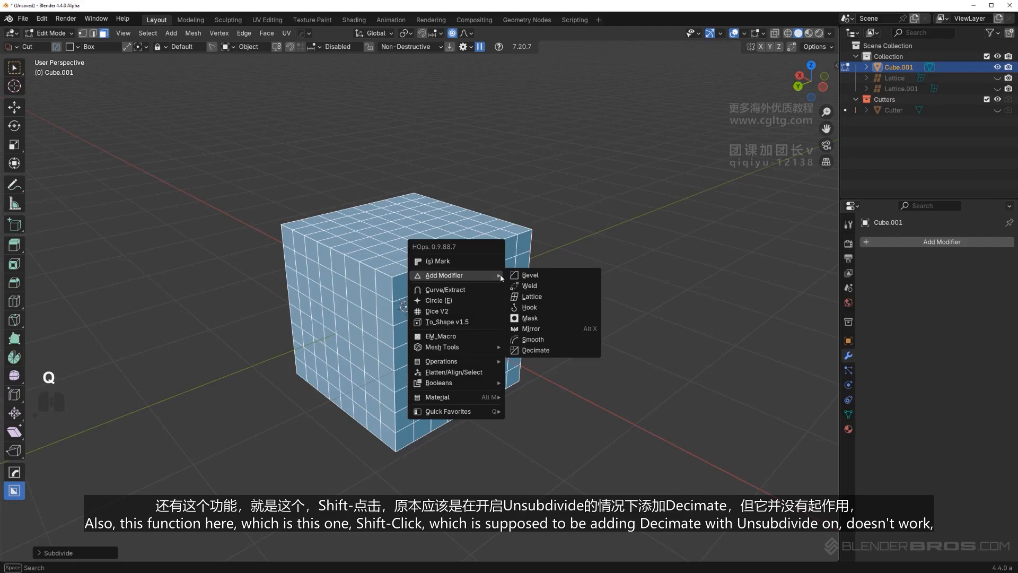
pyautogui.keyDown('shift'); pyautogui.click(537, 350); pyautogui.keyUp('shift')
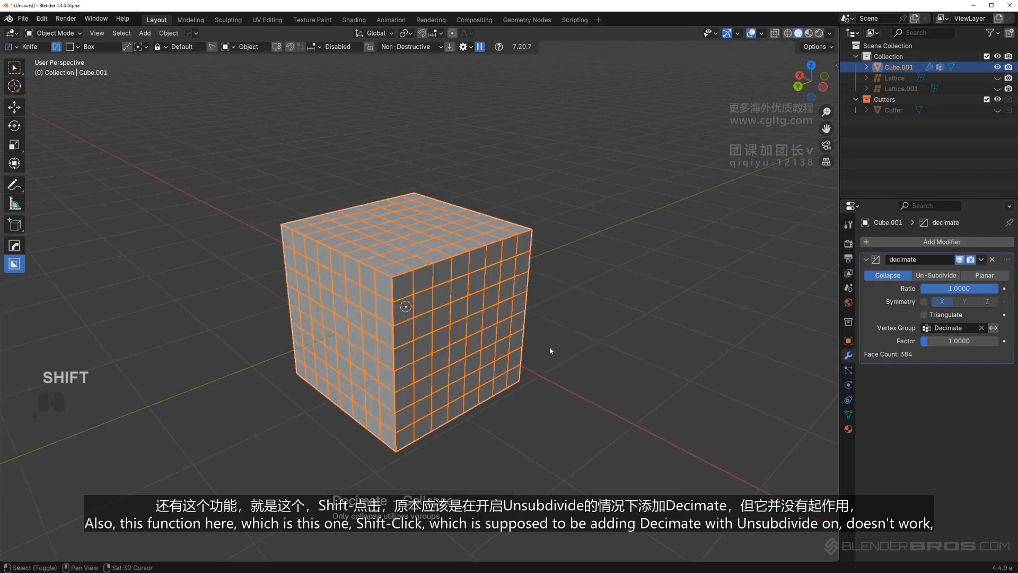
pyautogui.click(943, 277)
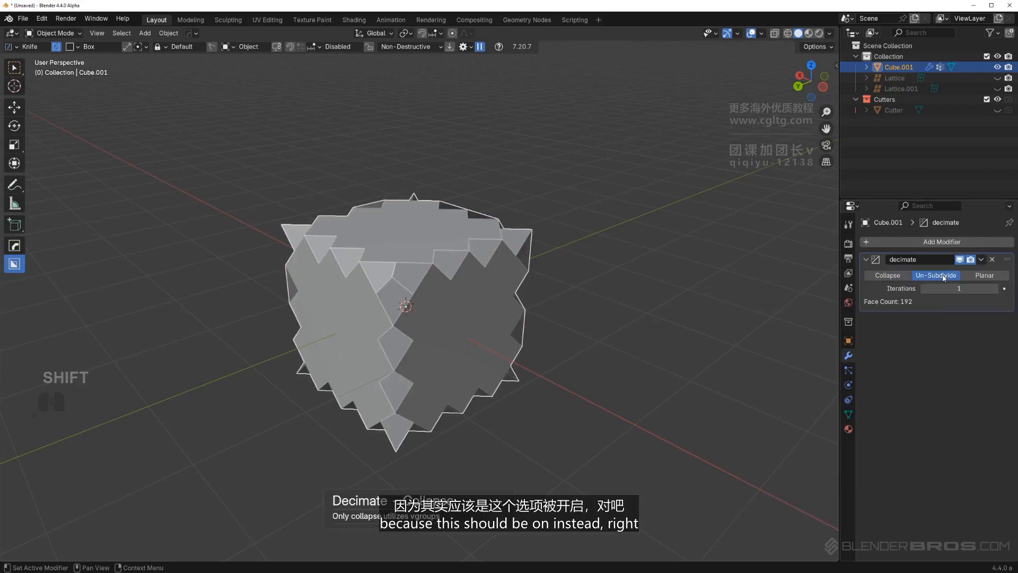
pyautogui.click(888, 275)
pyautogui.scroll(-1, 494, 338)
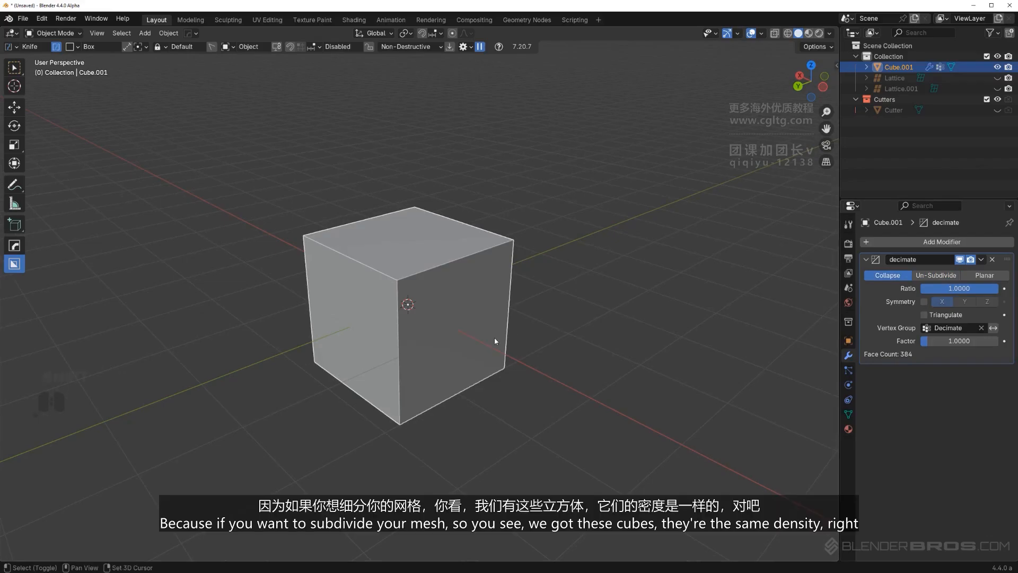
# Duplicate the decimated cube and place the copy beside the original along the Y axis.
pyautogui.hotkey('shift', 'd')
pyautogui.press('y')
pyautogui.click(653, 296)
pyautogui.keyDown('shift'); pyautogui.moveTo(547, 290); pyautogui.dragTo(408, 336, button='middle'); pyautogui.keyUp('shift')
pyautogui.scroll(1, 407, 336)
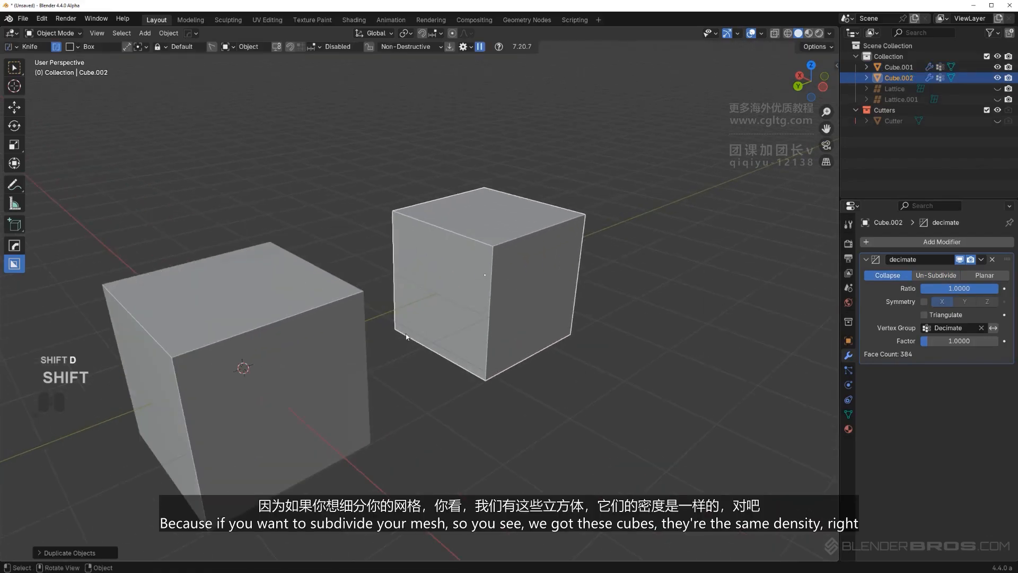
# Open both cubes in Edit Mode to compare their mesh density, and return to Object Mode.
pyautogui.press('Tab')
pyautogui.press('Tab')
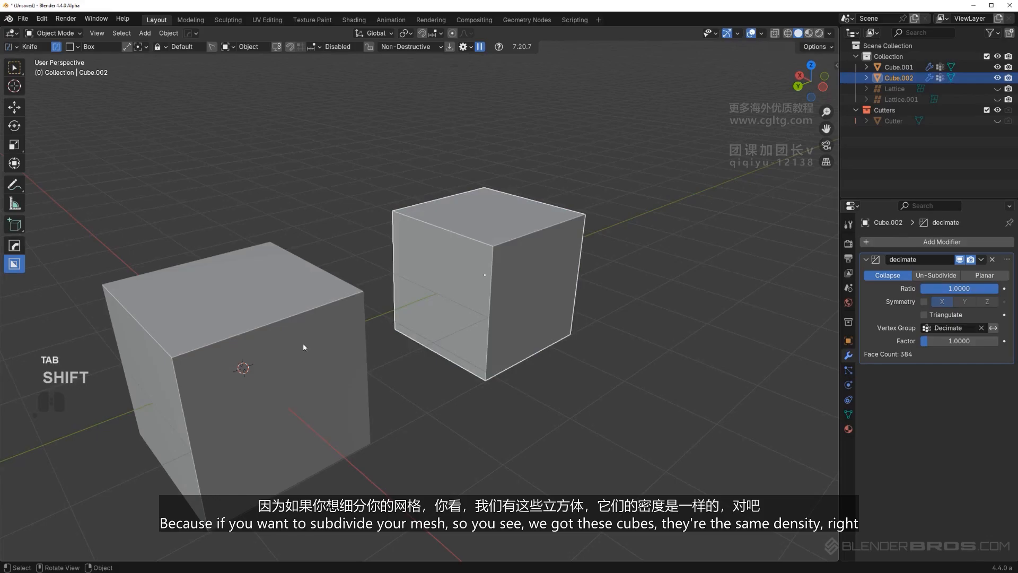
pyautogui.keyDown('shift'); pyautogui.click(304, 342); pyautogui.keyUp('shift')
pyautogui.keyDown('shift'); pyautogui.click(485, 257); pyautogui.keyUp('shift')
pyautogui.press('Tab')
pyautogui.keyDown('shift'); pyautogui.moveTo(332, 354); pyautogui.dragTo(361, 343, button='middle'); pyautogui.keyUp('shift')
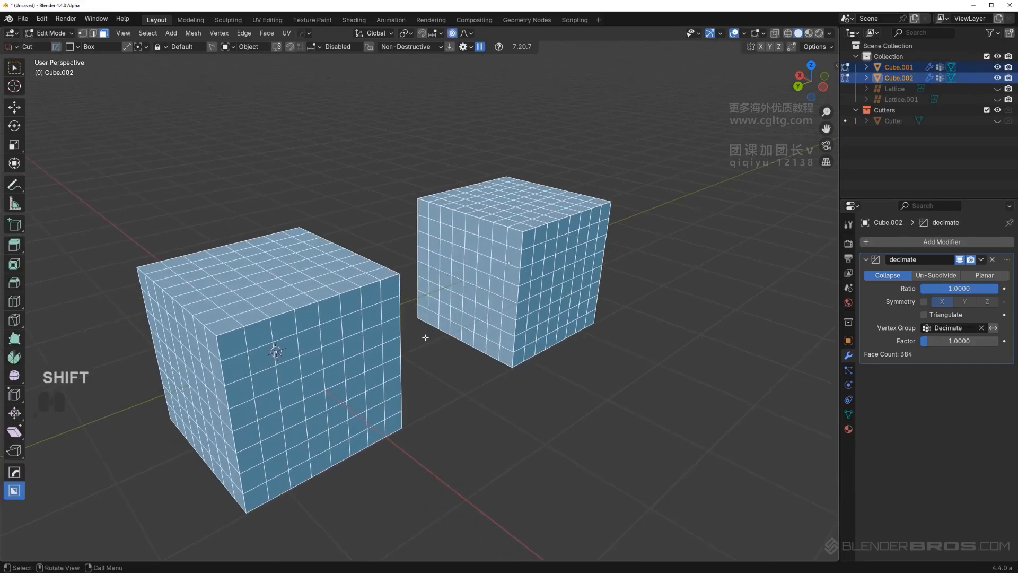
pyautogui.press('Tab')
# Set the duplicate cube's Decimate modifier to Un-Subdivide with 2 iterations and apply it.
pyautogui.click(547, 229)
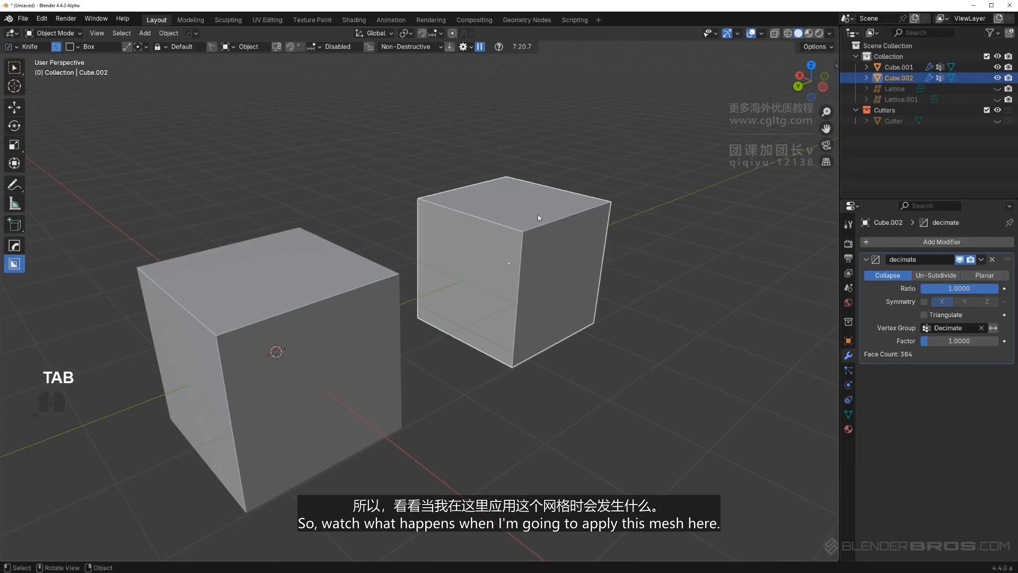
pyautogui.click(953, 276)
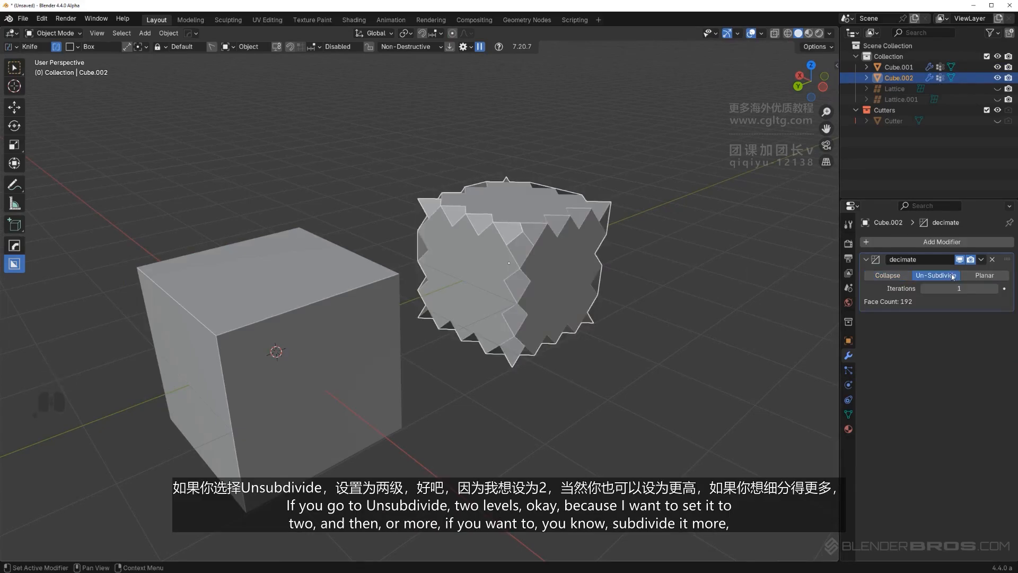
pyautogui.click(995, 289)
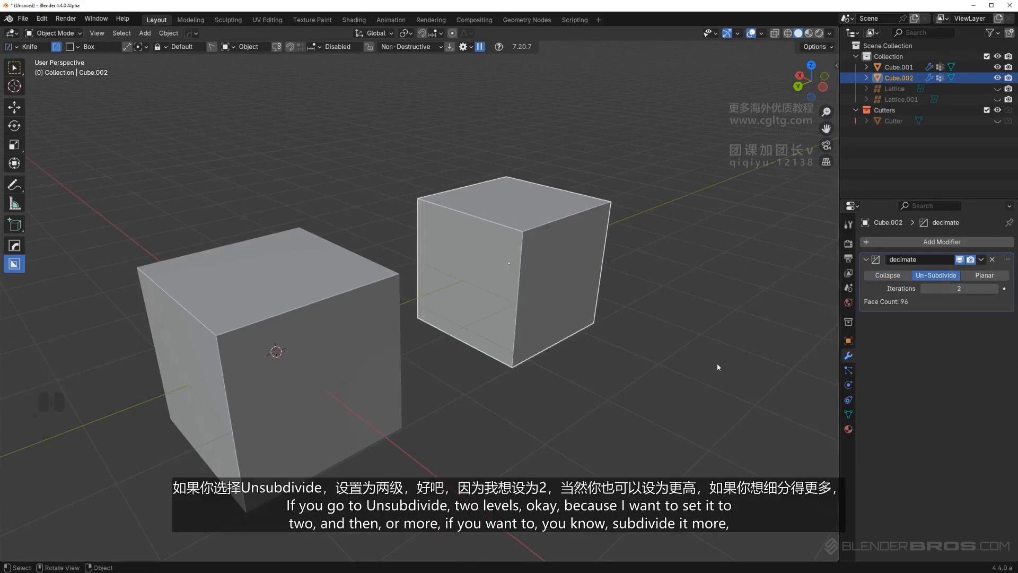
pyautogui.click(982, 260)
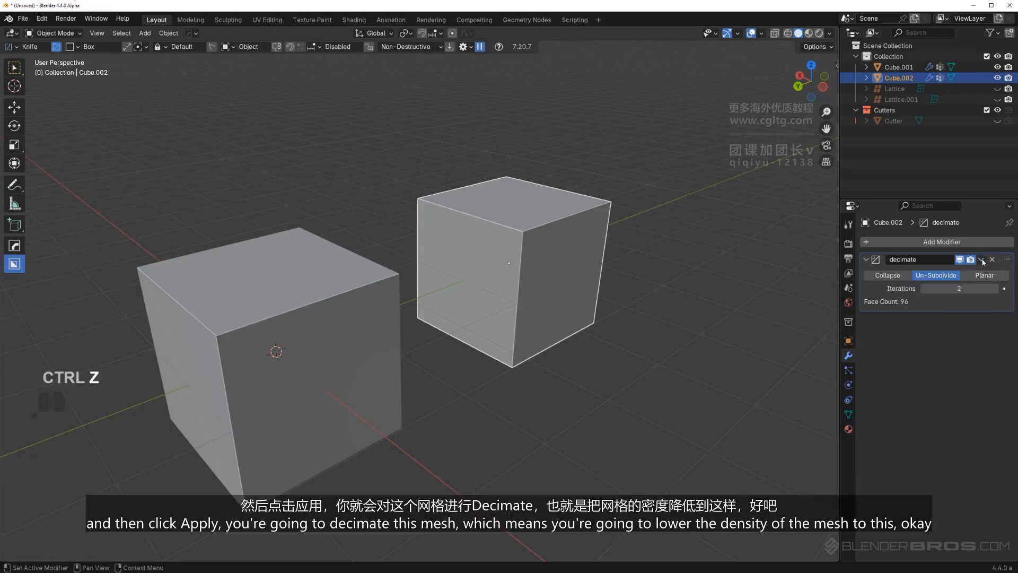
pyautogui.click(981, 260)
pyautogui.click(944, 272)
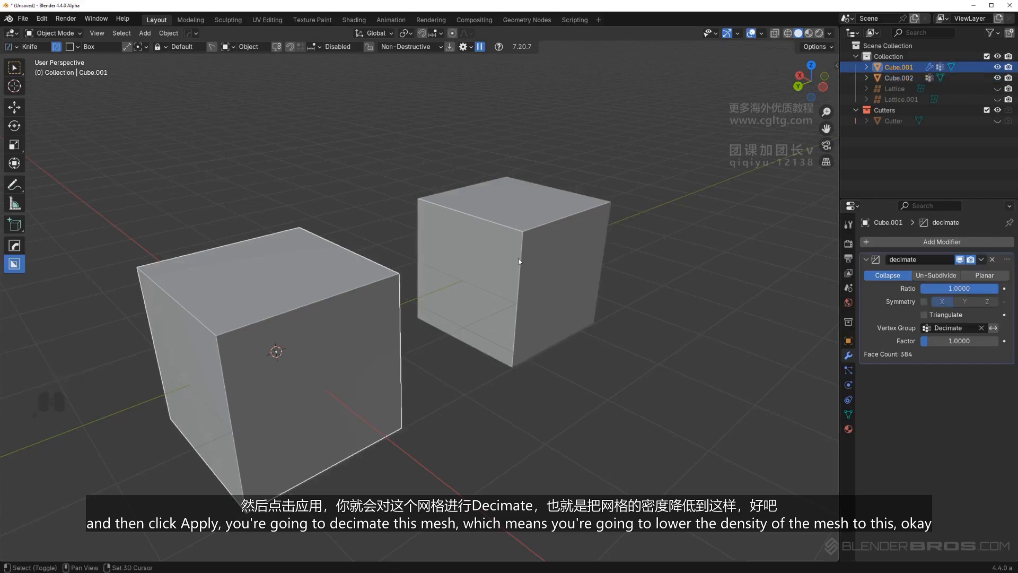
# Compare the applied duplicate's mesh density with the original cube's in Edit Mode.
pyautogui.press('Tab')
pyautogui.moveTo(517, 257); pyautogui.dragTo(547, 204, button='middle')
pyautogui.press('Tab')
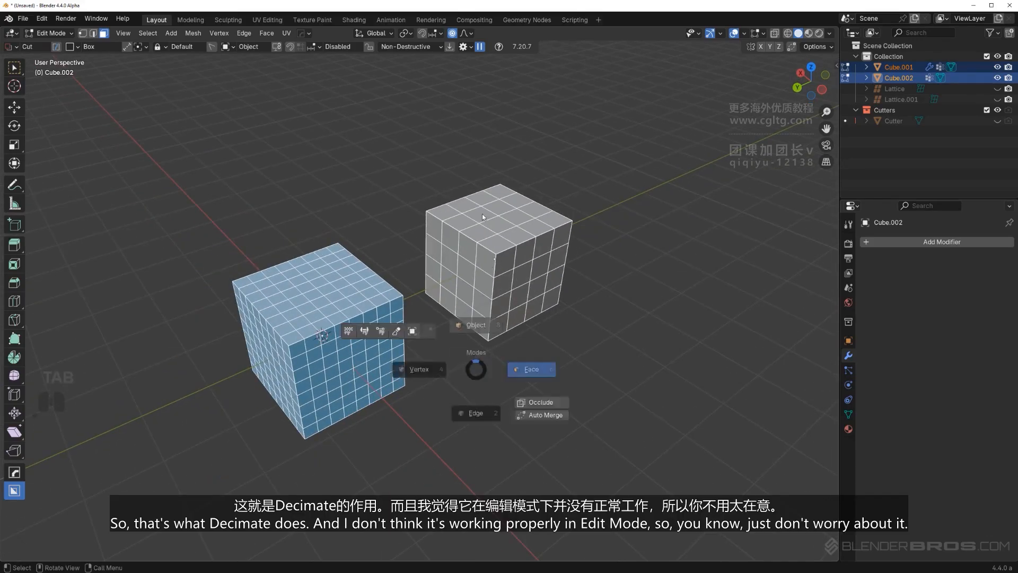
# Delete both cubes in Object Mode to clear the scene.
pyautogui.press('x')
pyautogui.click(464, 255)
pyautogui.moveTo(464, 276); pyautogui.dragTo(497, 285, button='middle')
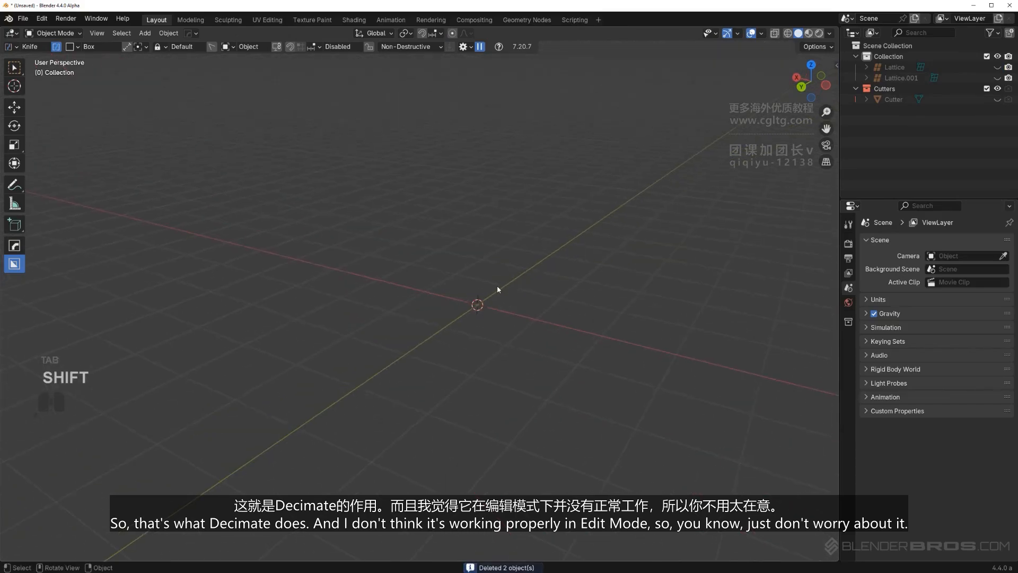
# Add a cube, enter Edit Mode and clear the selection.
pyautogui.hotkey('shift', 'a')
pyautogui.moveTo(511, 287)
pyautogui.click(555, 308)
pyautogui.moveTo(587, 300); pyautogui.dragTo(438, 276, button='middle')
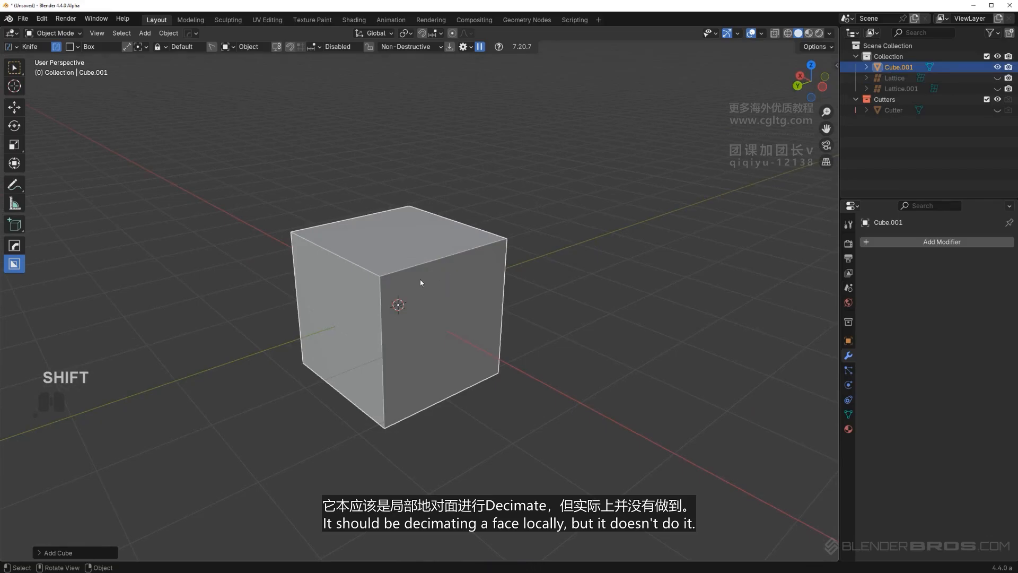
pyautogui.press('Tab')
pyautogui.press('q')
pyautogui.moveTo(440, 280)
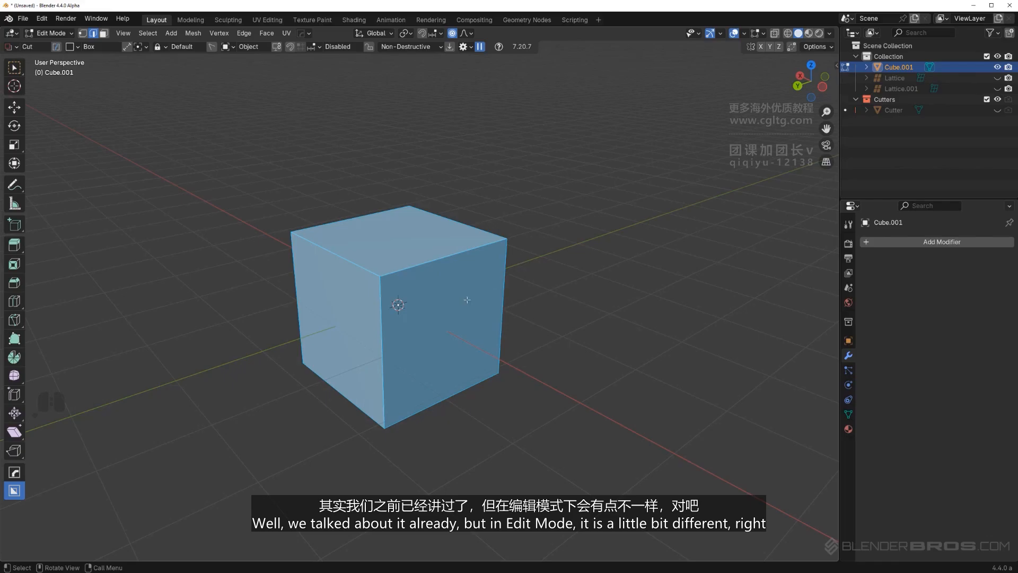
pyautogui.moveTo(467, 300); pyautogui.dragTo(474, 300, button='middle')
pyautogui.hotkey('alt', 'a')
pyautogui.scroll(1, 462, 305)
pyautogui.scroll(-2, 500, 299)
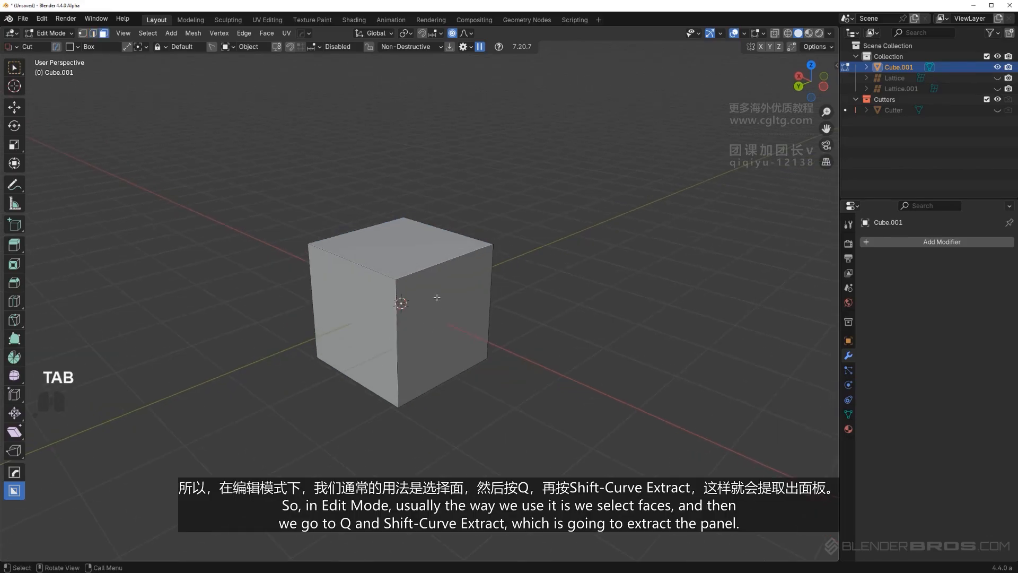
# Extract the cube's top face and one side face as a solidified plate with Curve/Extract.
pyautogui.click(462, 303)
pyautogui.keyDown('shift'); pyautogui.click(427, 271); pyautogui.keyUp('shift')
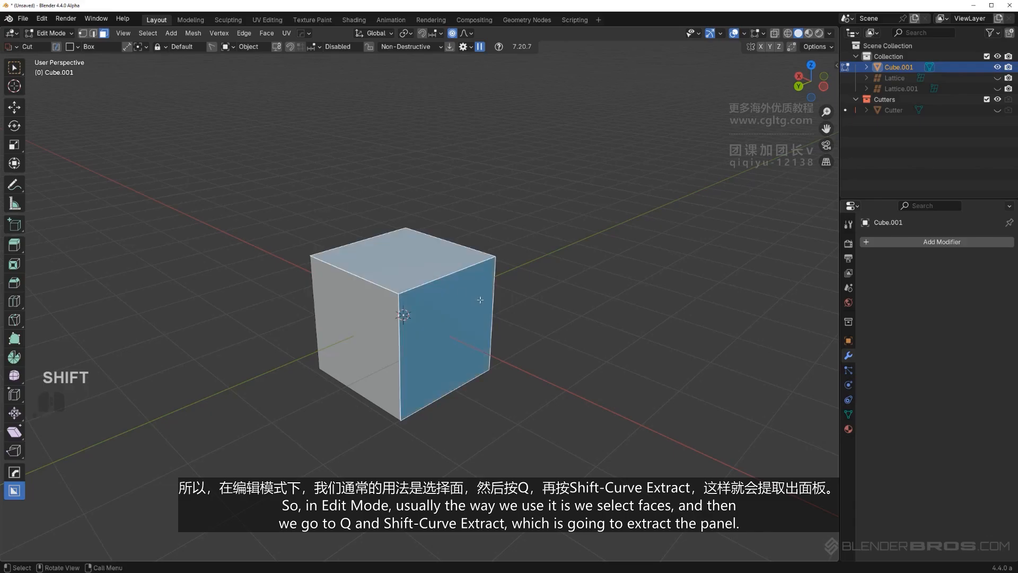
pyautogui.moveTo(427, 271); pyautogui.dragTo(498, 297, button='middle')
pyautogui.press('q')
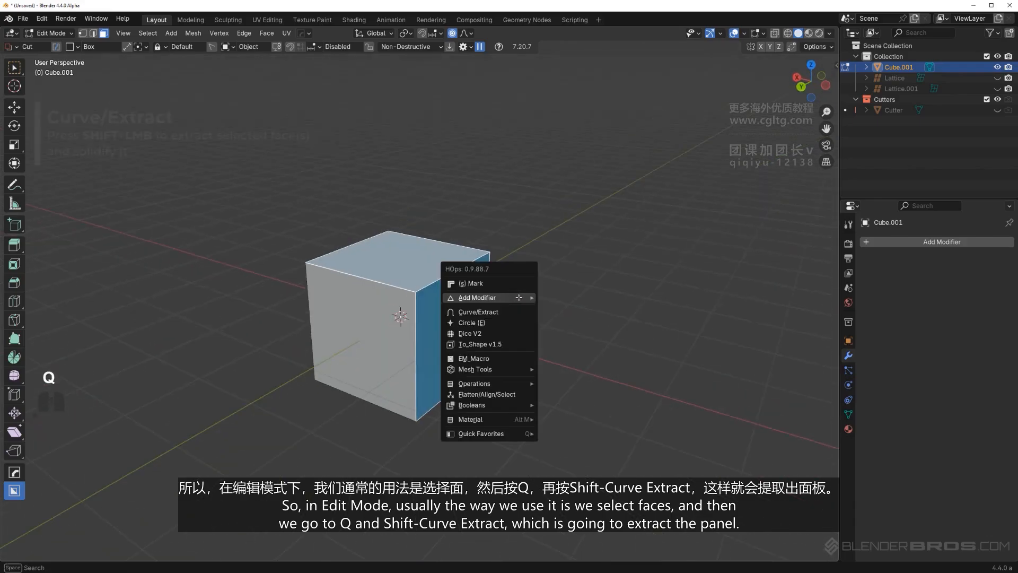
pyautogui.keyDown('shift'); pyautogui.click(501, 313); pyautogui.keyUp('shift')
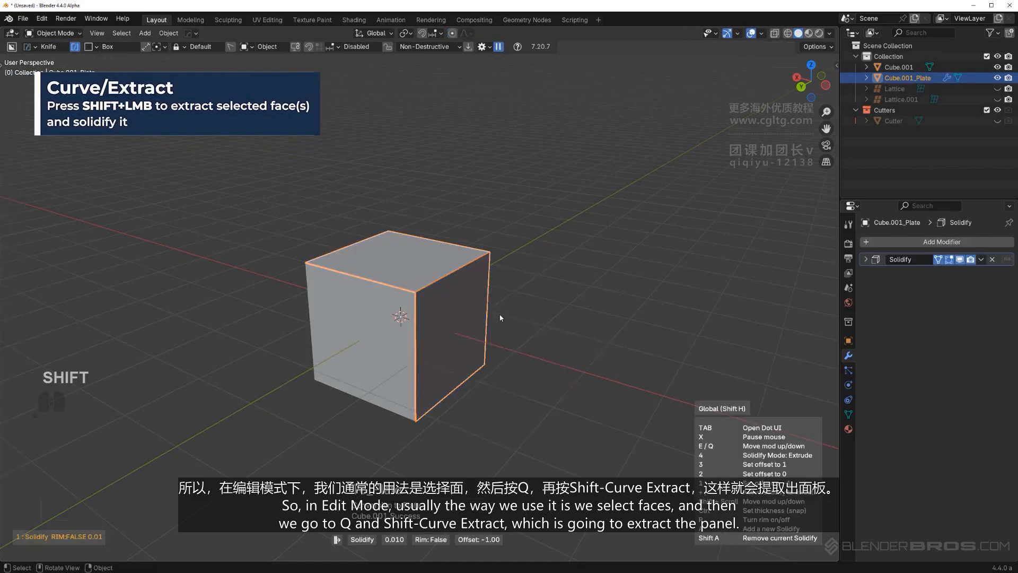
# Move the plate away from the cube to inspect it, and undo the move.
pyautogui.press('g')
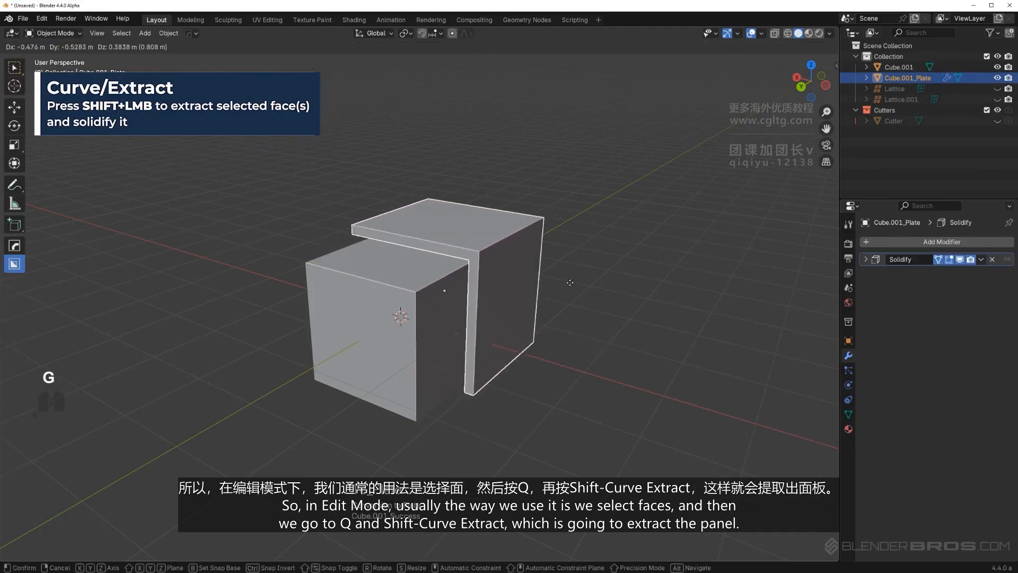
pyautogui.click(627, 256)
pyautogui.moveTo(519, 294)
pyautogui.mouseDown(button='middle')
pyautogui.moveTo(605, 265)
pyautogui.moveTo(508, 293)
pyautogui.mouseUp(button='middle')
pyautogui.hotkey('ctrl', 'z')
pyautogui.moveTo(563, 263); pyautogui.dragTo(500, 339, button='middle')
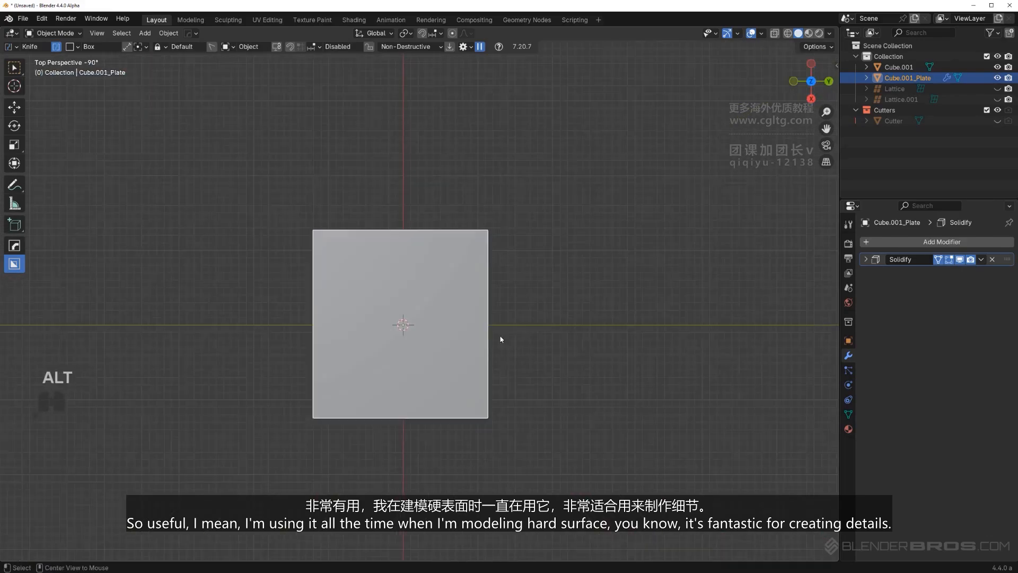
pyautogui.press('KP_5')
pyautogui.moveTo(492, 295); pyautogui.dragTo(441, 299, button='middle')
pyautogui.press('d')
pyautogui.click(442, 303)
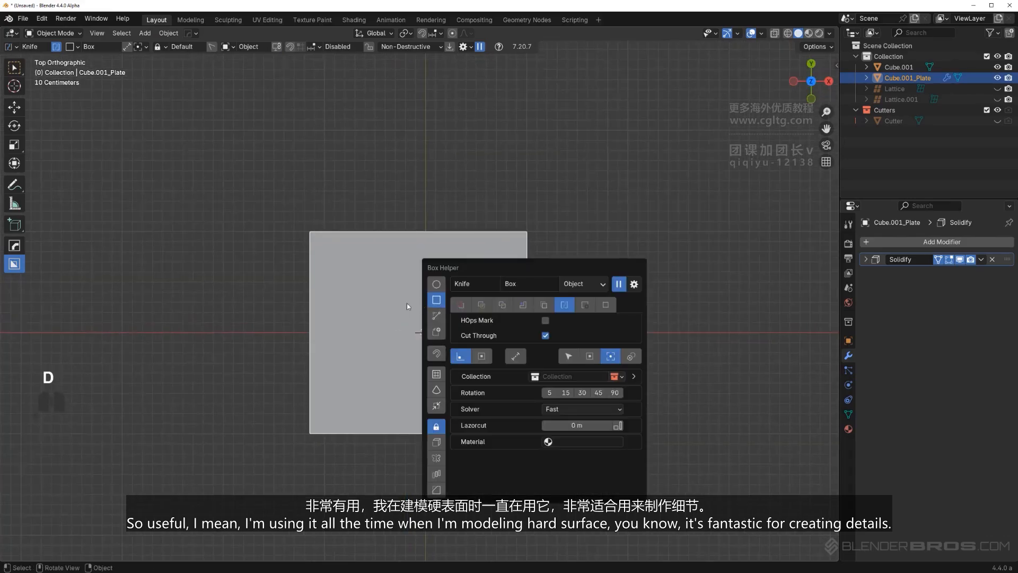
pyautogui.moveTo(280, 264); pyautogui.dragTo(336, 397)
pyautogui.rightClick(338, 395)
# Switch the box cutter to Cut mode and cut a rectangular notch through the plate's edge from the top view.
pyautogui.press('d')
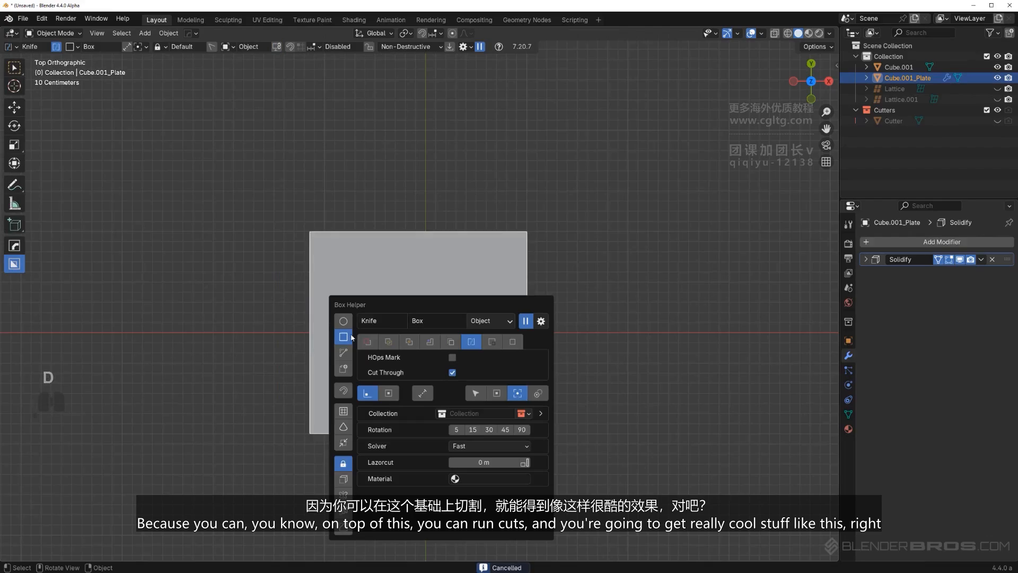
pyautogui.click(368, 342)
pyautogui.moveTo(286, 276)
pyautogui.mouseDown()
pyautogui.moveTo(333, 395)
pyautogui.moveTo(331, 386)
pyautogui.mouseUp()
pyautogui.press('space')
pyautogui.moveTo(352, 386); pyautogui.dragTo(547, 260, button='middle')
pyautogui.press('KP_5')
# Cut a small box into the notch's vertical edge and array the cutter down it as a row of slots.
pyautogui.moveTo(502, 268); pyautogui.dragTo(456, 300)
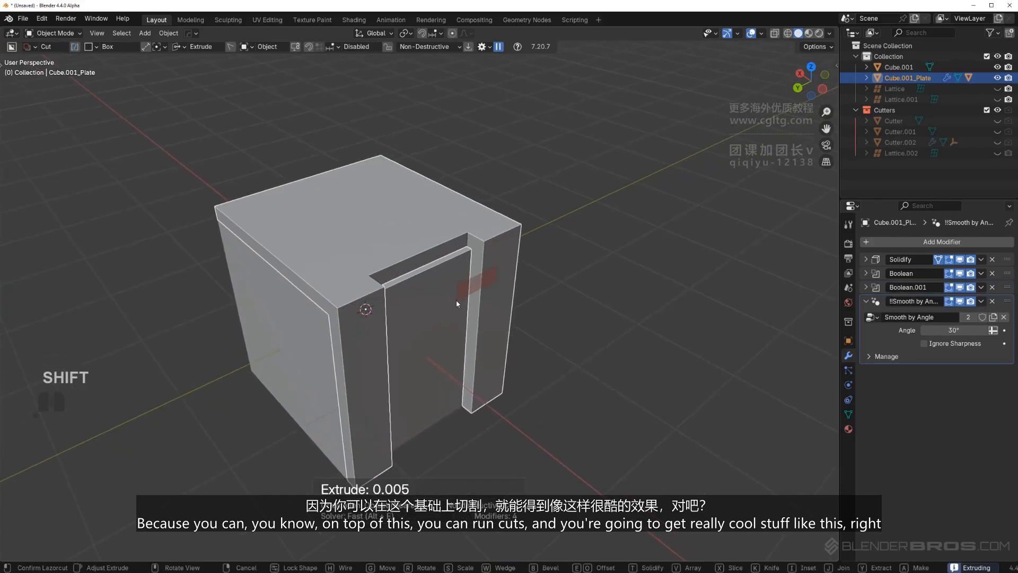
pyautogui.press('v')
pyautogui.press('x')
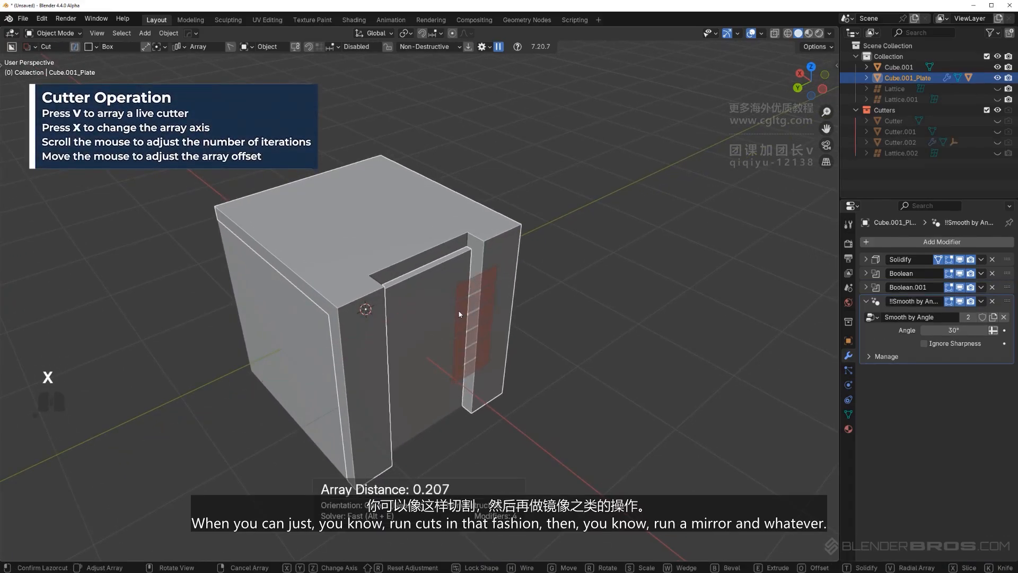
pyautogui.press('Tab')
pyautogui.moveTo(477, 284); pyautogui.dragTo(465, 280)
pyautogui.click(545, 265)
pyautogui.moveTo(566, 265); pyautogui.dragTo(516, 246, button='middle')
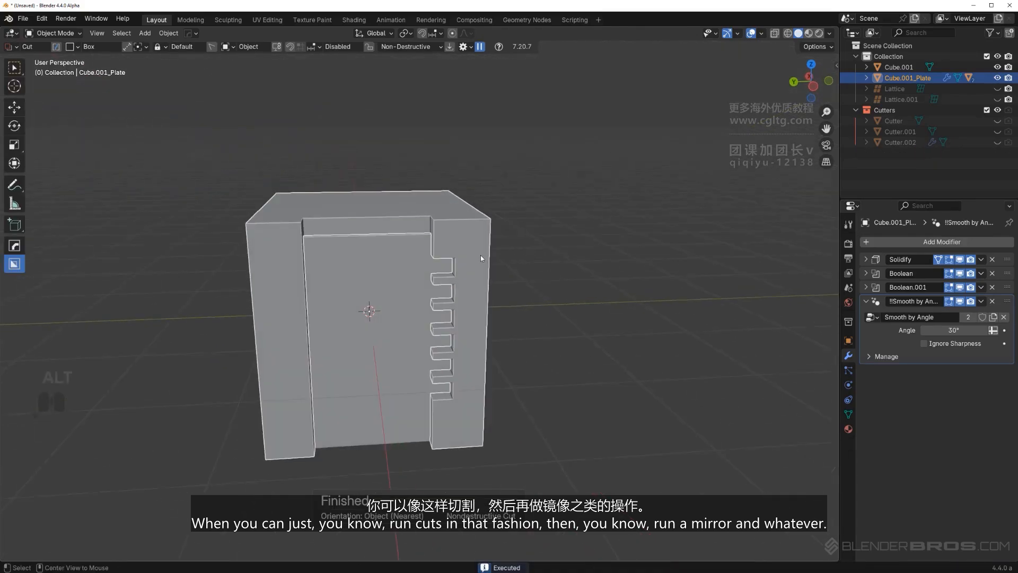
# Mirror the notched plate with the HardOps Mirror tool.
pyautogui.hotkey('alt', 'x')
pyautogui.click(447, 311)
pyautogui.moveTo(450, 308); pyautogui.dragTo(446, 211, button='middle')
# Delete the plate and the cube, and add a fresh cube.
pyautogui.click(445, 211)
pyautogui.press('x')
pyautogui.click(445, 270)
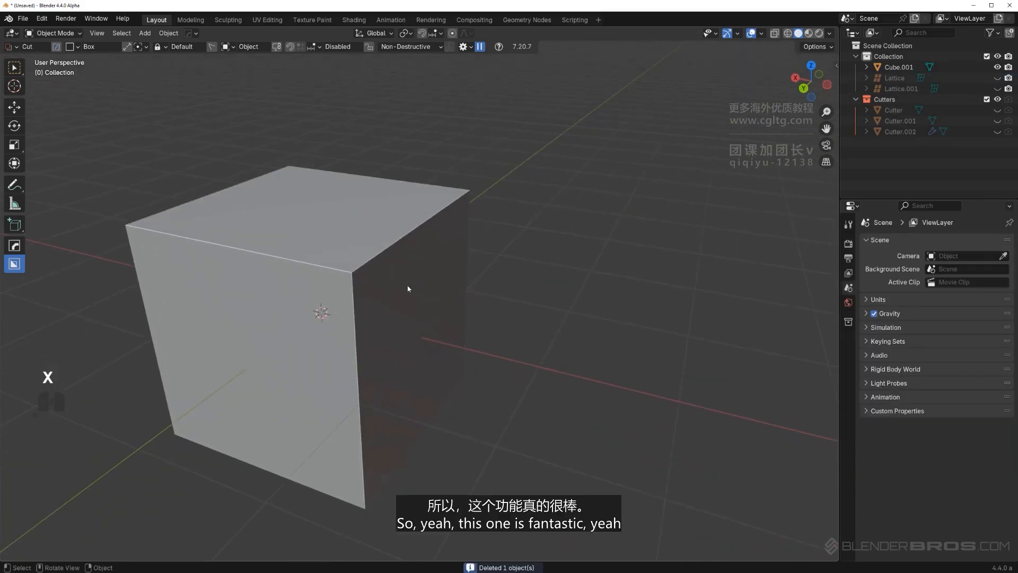
pyautogui.hotkey('shift', 'a')
pyautogui.moveTo(405, 282)
pyautogui.click(467, 305)
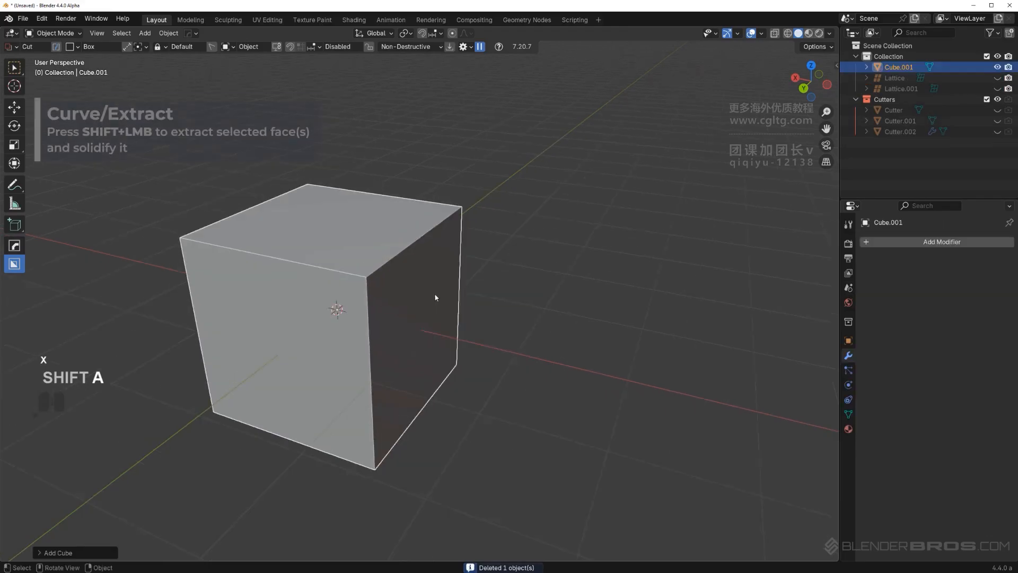
# Select one side face of the cube in Edit Mode and read the Curve/Extract options.
pyautogui.press('Tab')
pyautogui.click(435, 284)
pyautogui.press('q')
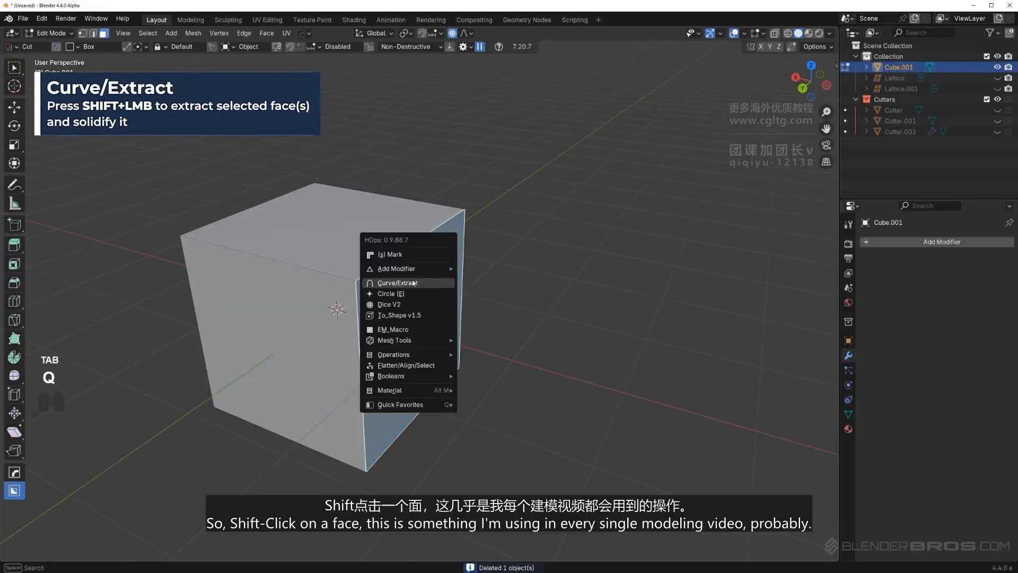
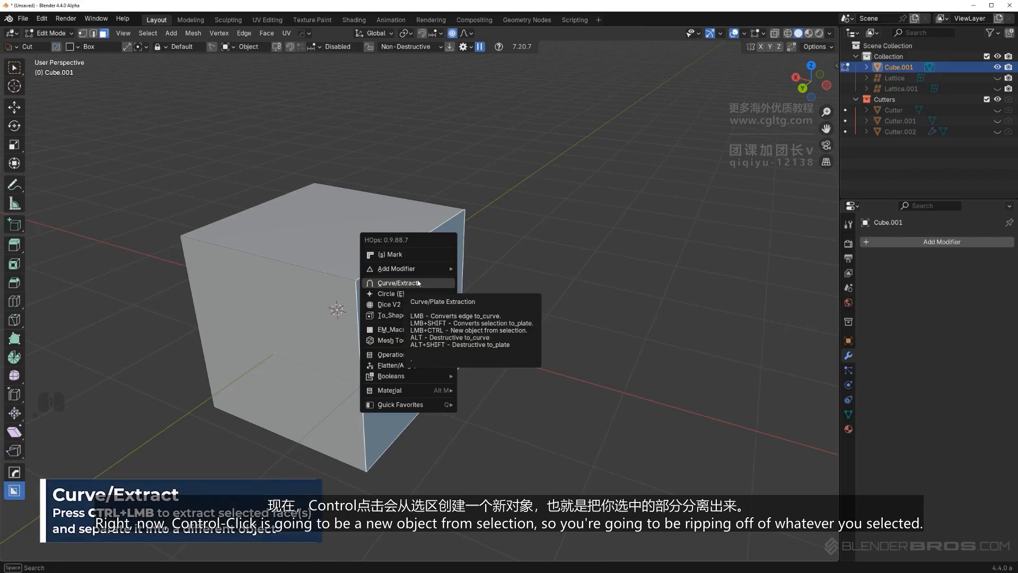
pyautogui.scroll(-2, 431, 322)
pyautogui.keyDown('shift'); pyautogui.moveTo(432, 322); pyautogui.dragTo(429, 312, button='middle'); pyautogui.keyUp('shift')
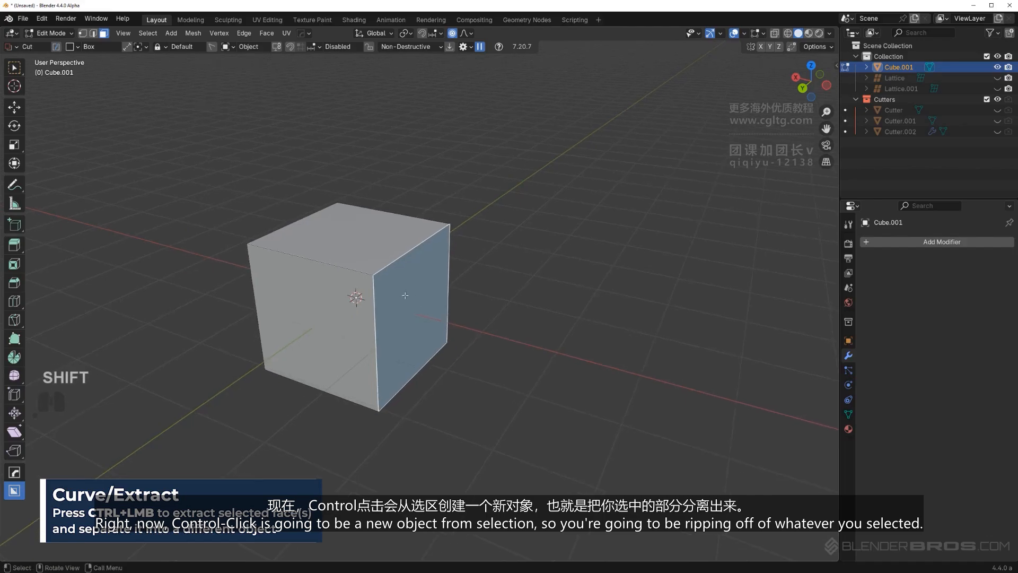
# Add the top face to the selection, extract both faces as a new object with Curve/Extract, and move it away.
pyautogui.scroll(1, 421, 278)
pyautogui.keyDown('shift'); pyautogui.click(379, 236); pyautogui.keyUp('shift')
pyautogui.moveTo(462, 271)
pyautogui.keyDown('shift'); pyautogui.mouseDown(button='middle')
pyautogui.moveTo(475, 276)
pyautogui.moveTo(467, 280)
pyautogui.mouseUp(button='middle'); pyautogui.keyUp('shift')
pyautogui.press('q')
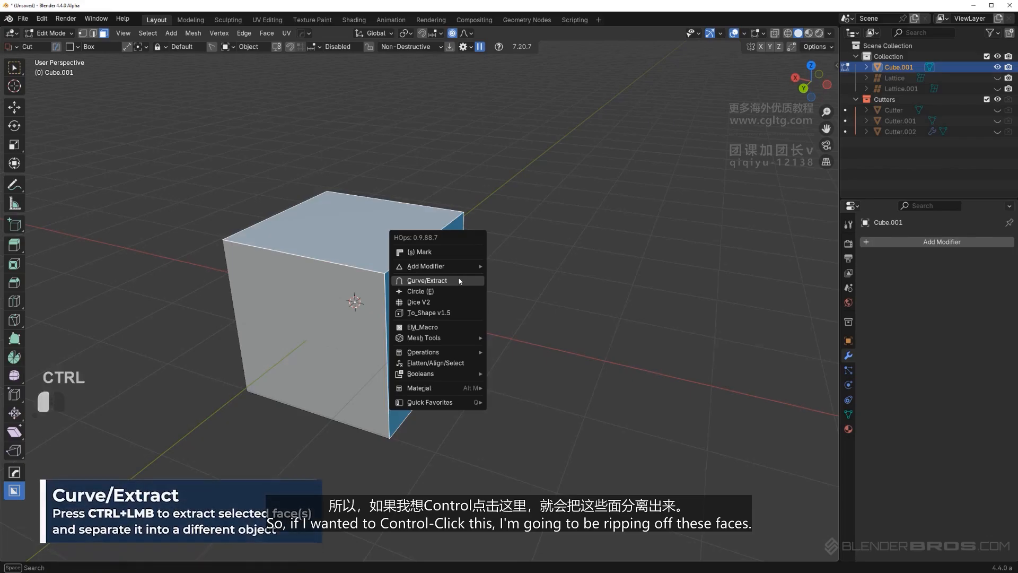
pyautogui.keyDown('ctrl'); pyautogui.click(460, 276); pyautogui.keyUp('ctrl')
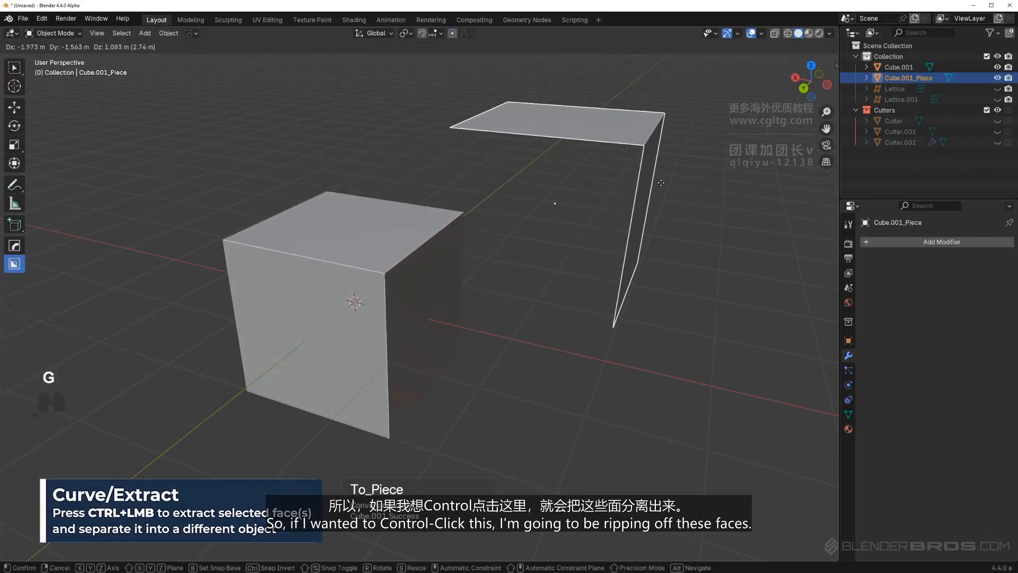
pyautogui.click(457, 268)
# Duplicate the original cube's top and side faces in place and separate them by loose parts.
pyautogui.press('Tab')
pyautogui.click(431, 296)
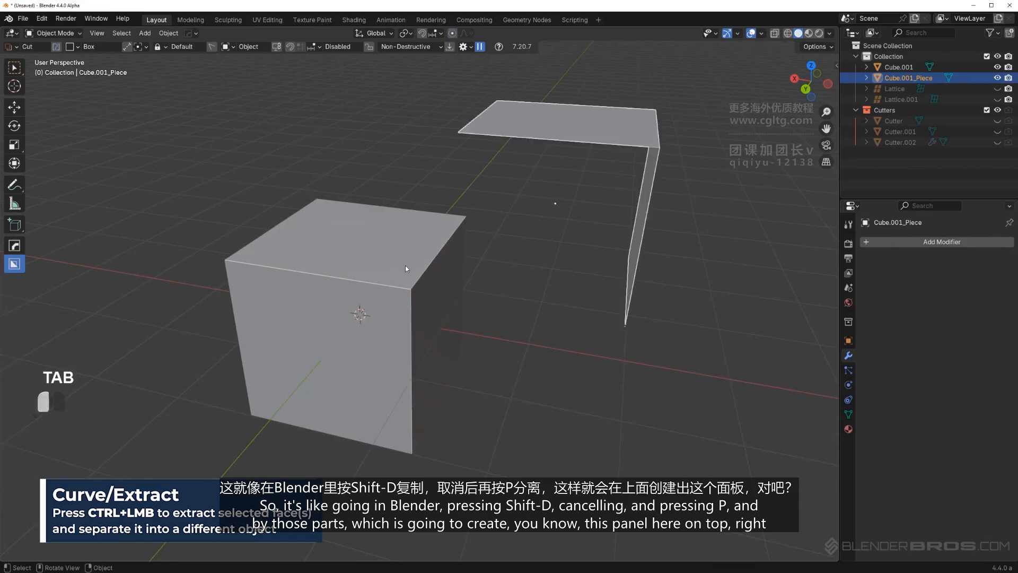
pyautogui.press('Tab')
pyautogui.hotkey('shift', 'd')
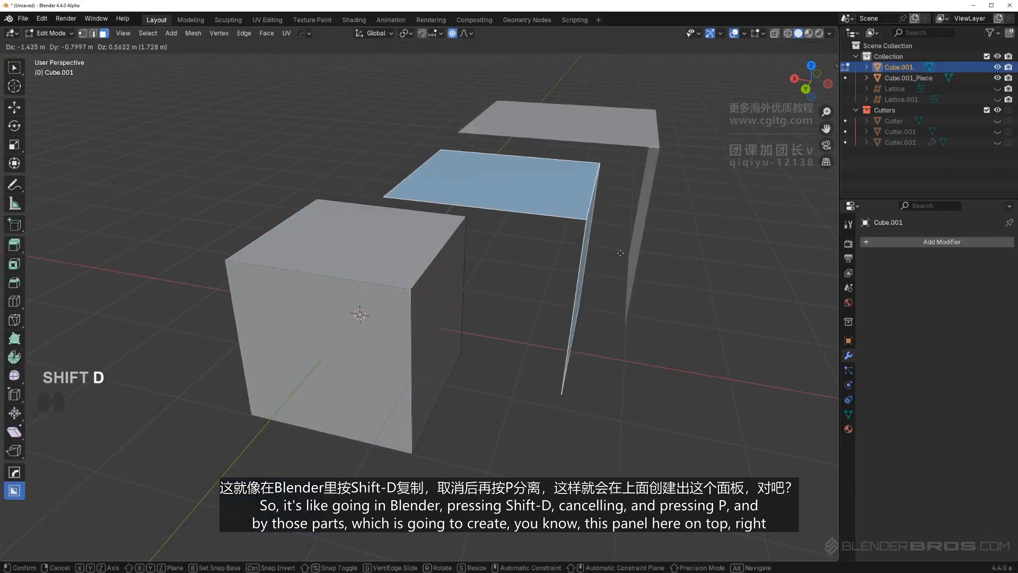
pyautogui.rightClick(610, 265)
pyautogui.press('p')
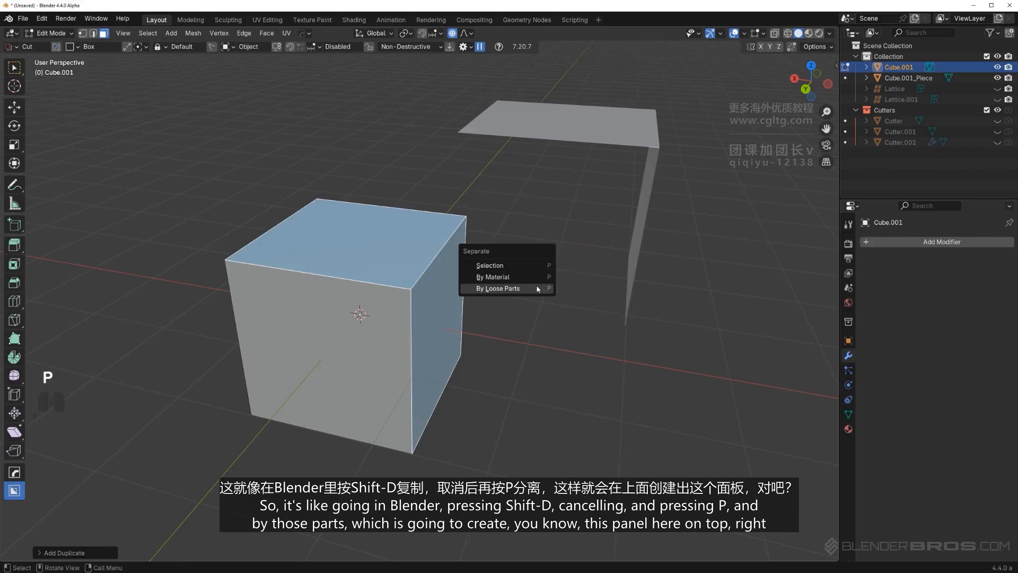
pyautogui.click(538, 289)
pyautogui.press('Tab')
# Hide the cube briefly to check the separated panel, and undo the hiding.
pyautogui.press('h')
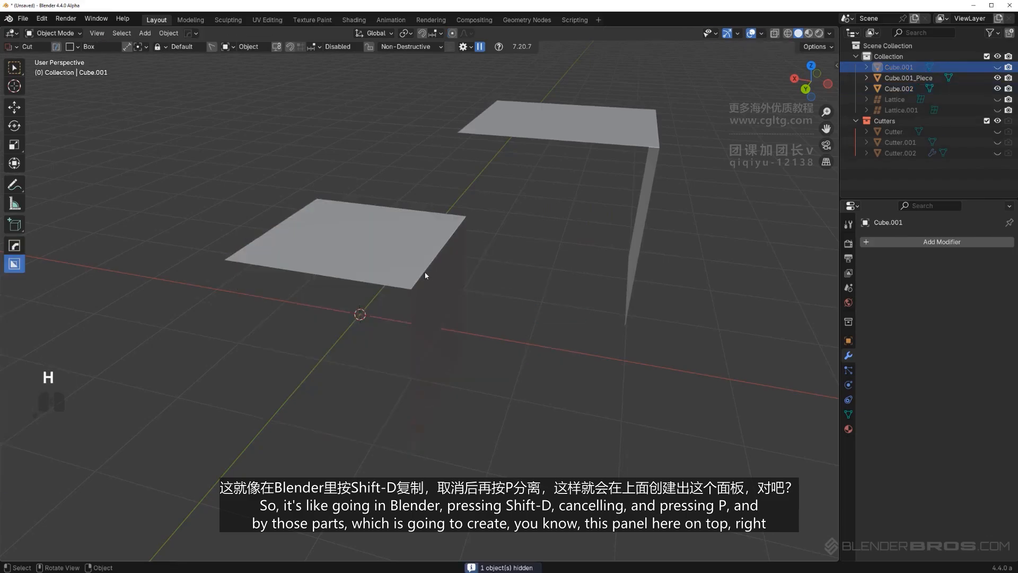
pyautogui.hotkey('ctrl', 'z')
pyautogui.press('g')
pyautogui.rightClick(410, 291)
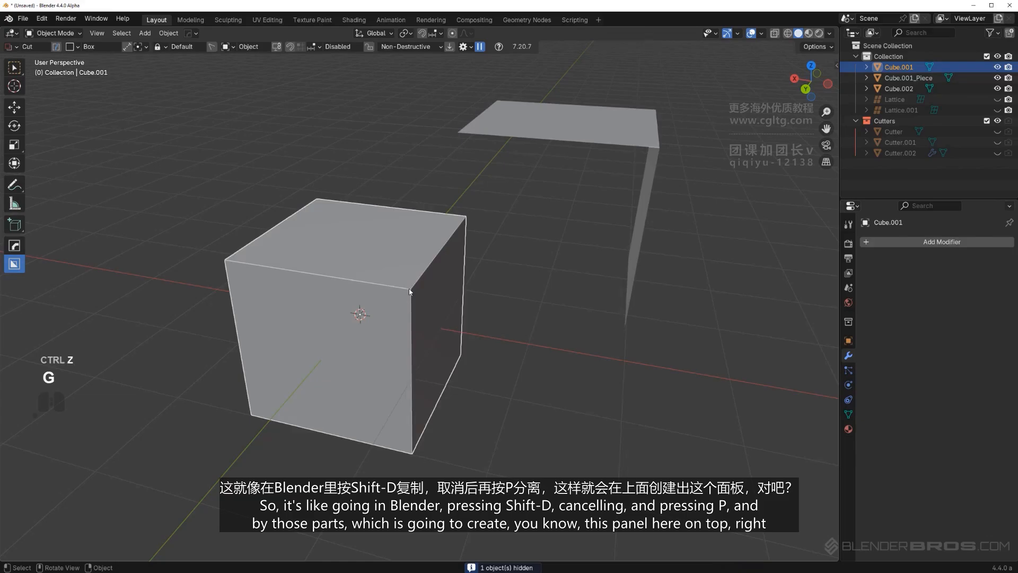
pyautogui.press('g')
pyautogui.rightClick(456, 273)
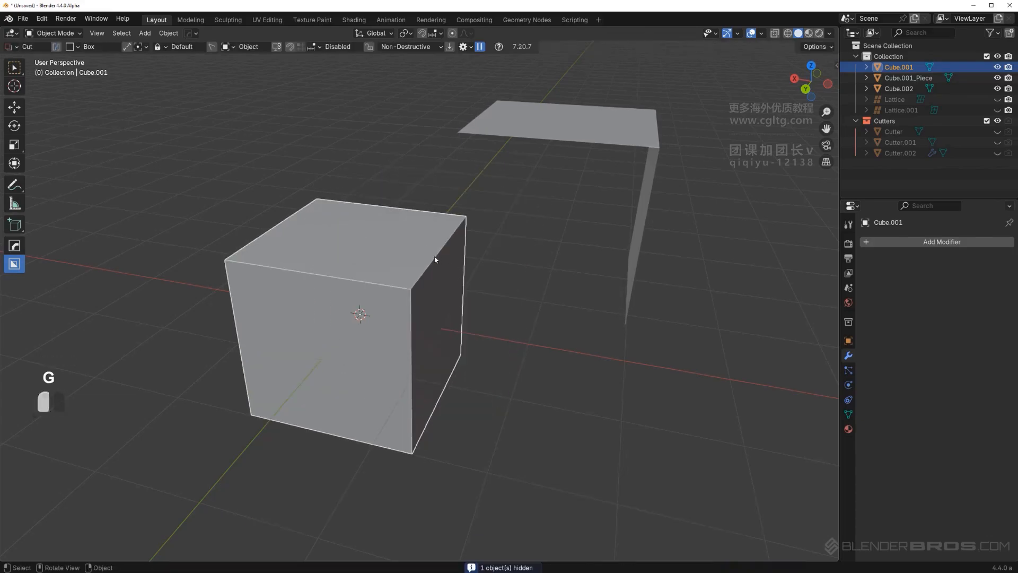
pyautogui.press('g')
pyautogui.rightClick(540, 213)
# Move the separated panel away from the cube for comparison, and delete both panels.
pyautogui.click(427, 307)
pyautogui.press('g')
pyautogui.click(522, 273)
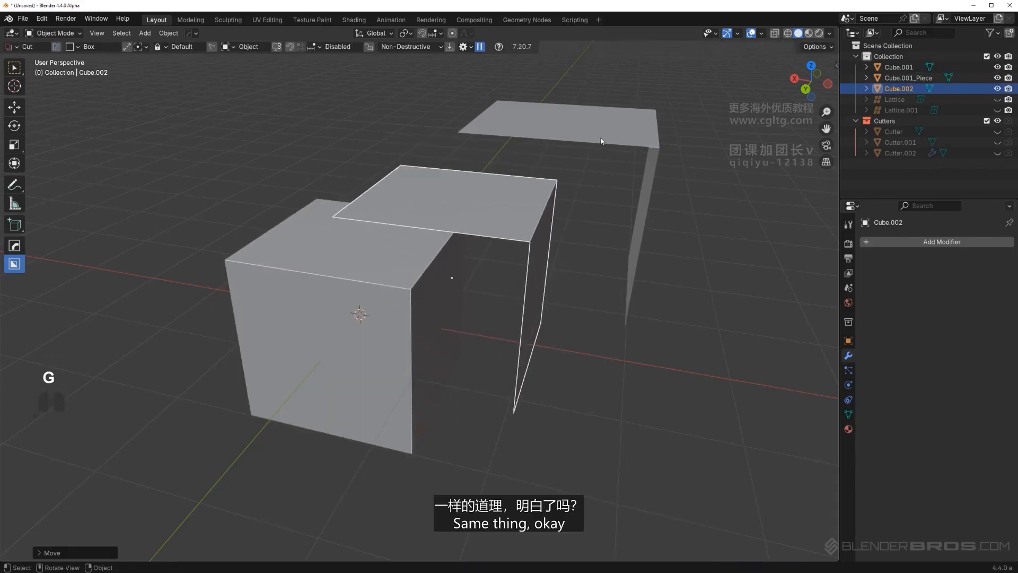
pyautogui.keyDown('shift'); pyautogui.click(532, 202); pyautogui.keyUp('shift')
pyautogui.press('x')
pyautogui.click(532, 203)
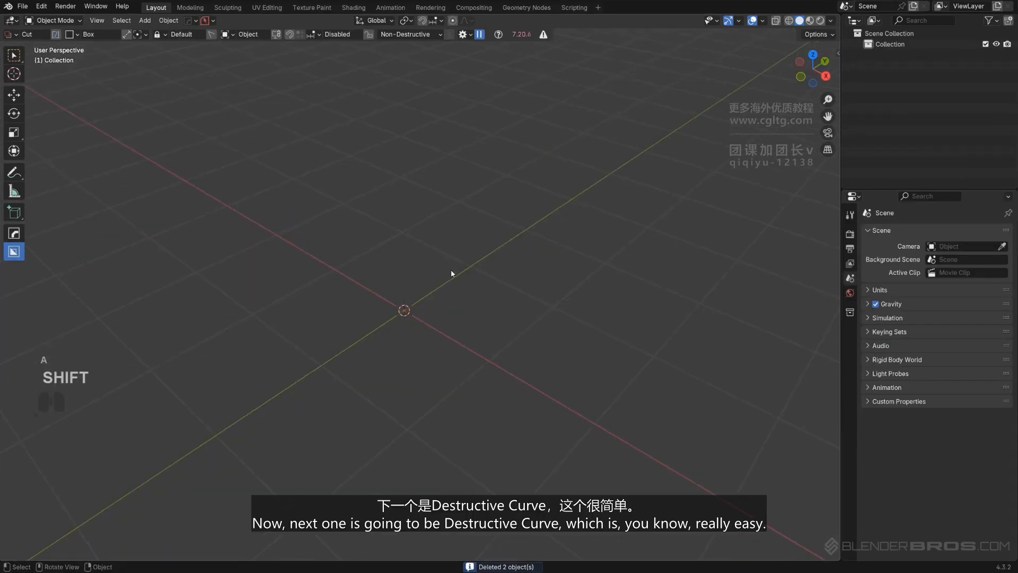
# Add a cube and round its four vertical edges with a bevel in Edit Mode.
pyautogui.hotkey('shift', 'a')
pyautogui.moveTo(450, 269)
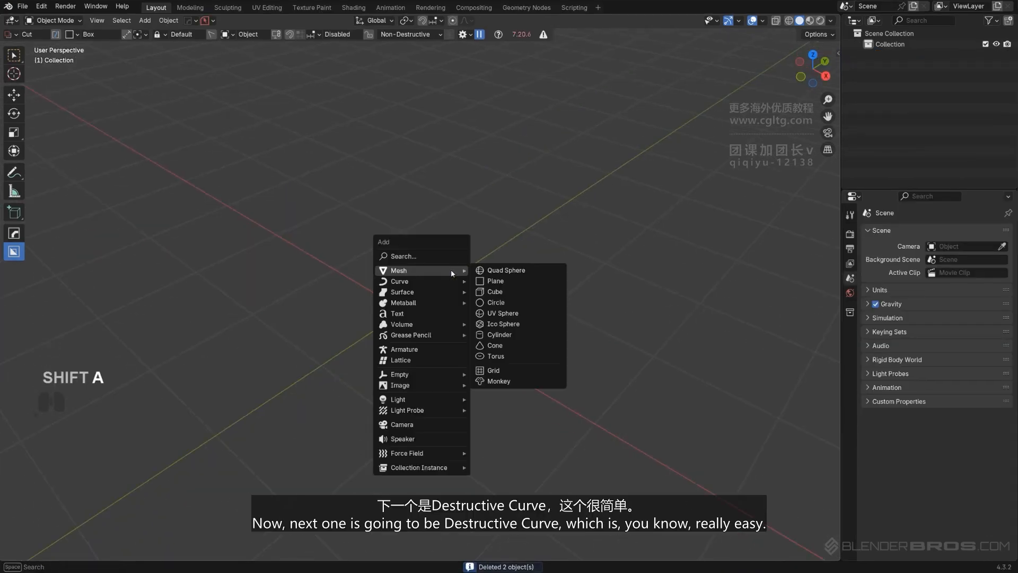
pyautogui.click(496, 295)
pyautogui.press('Tab')
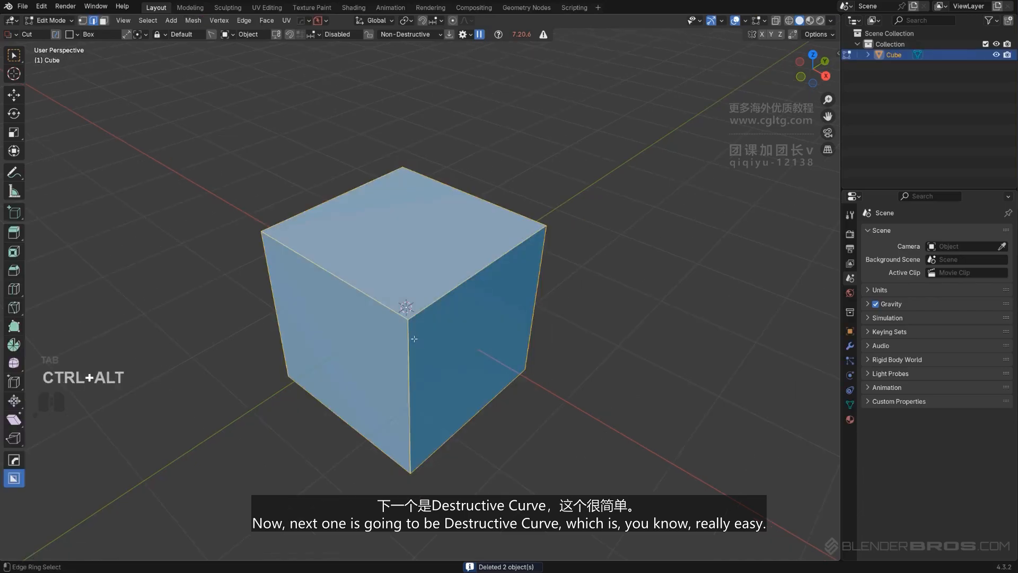
pyautogui.keyDown('ctrl'); pyautogui.keyDown('alt'); pyautogui.click(414, 336); pyautogui.keyUp('alt'); pyautogui.keyUp('ctrl')
pyautogui.hotkey('ctrl', 'b')
pyautogui.click(468, 328)
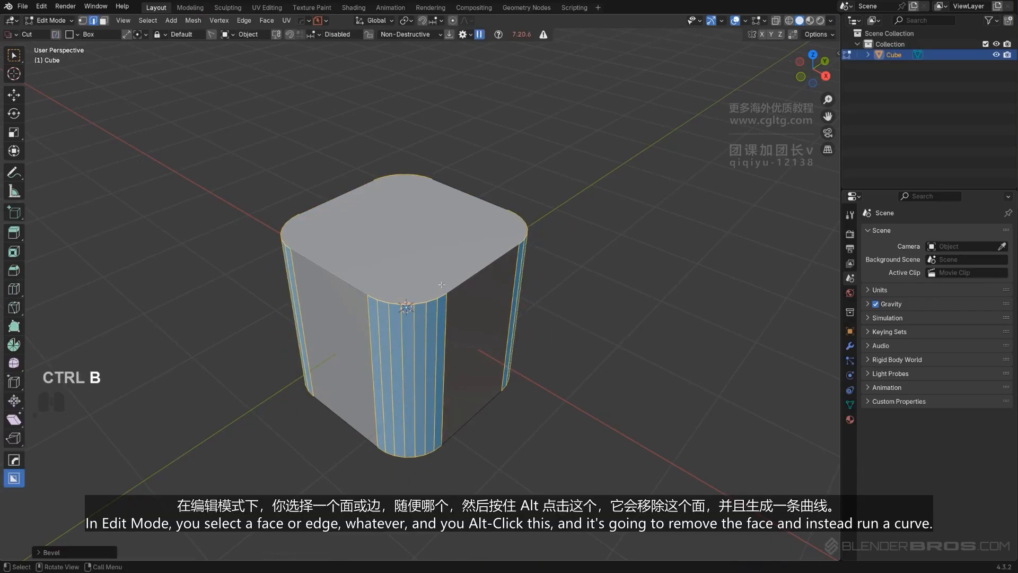
# Convert the rounded cube's top face destructively to a curve with Curve/Extract.
pyautogui.press('Tab')
pyautogui.click(471, 240)
pyautogui.scroll(2, 460, 254)
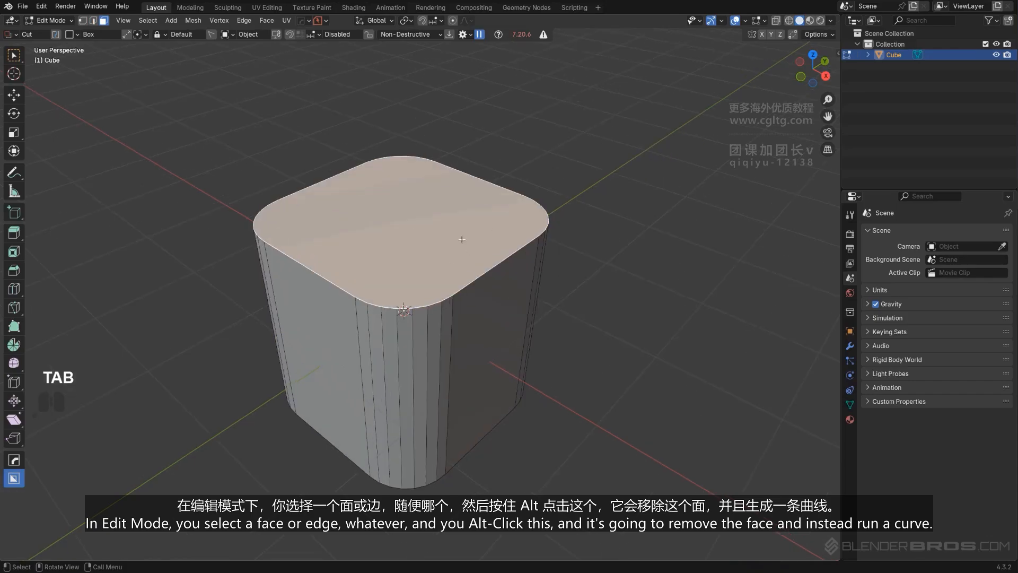
pyautogui.press('q')
pyautogui.keyDown('alt'); pyautogui.click(462, 240); pyautogui.keyUp('alt')
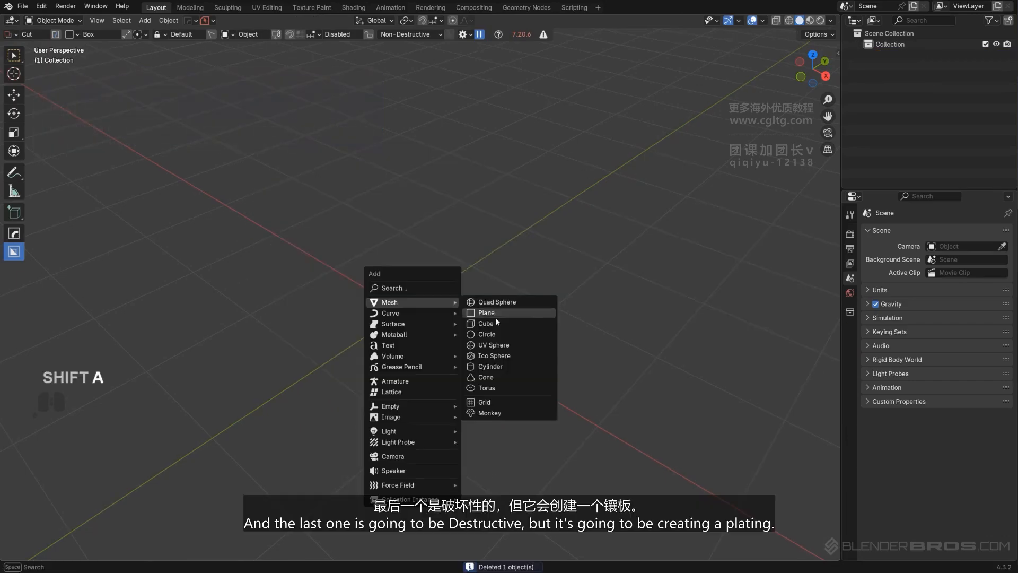
# Add a new cube and bevel its four vertical edges with 7 segments.
pyautogui.click(496, 317)
pyautogui.press('Tab')
pyautogui.keyDown('ctrl'); pyautogui.keyDown('alt'); pyautogui.click(418, 357); pyautogui.keyUp('alt'); pyautogui.keyUp('ctrl')
pyautogui.hotkey('ctrl', 'b')
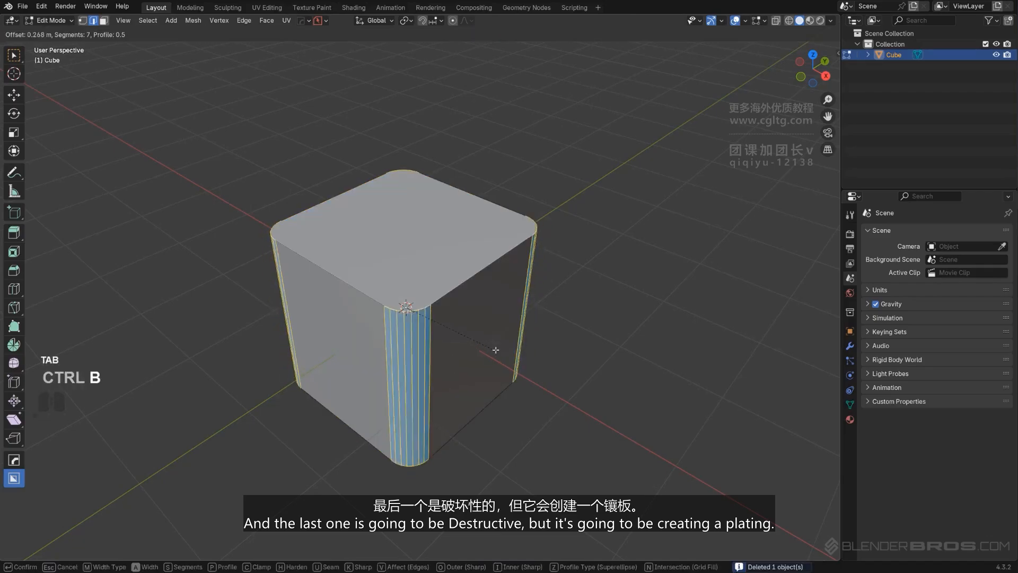
pyautogui.click(507, 352)
# Extract the rounded cube's top face destructively as a solidified plate with Curve/Extract.
pyautogui.press('Tab')
pyautogui.click(454, 240)
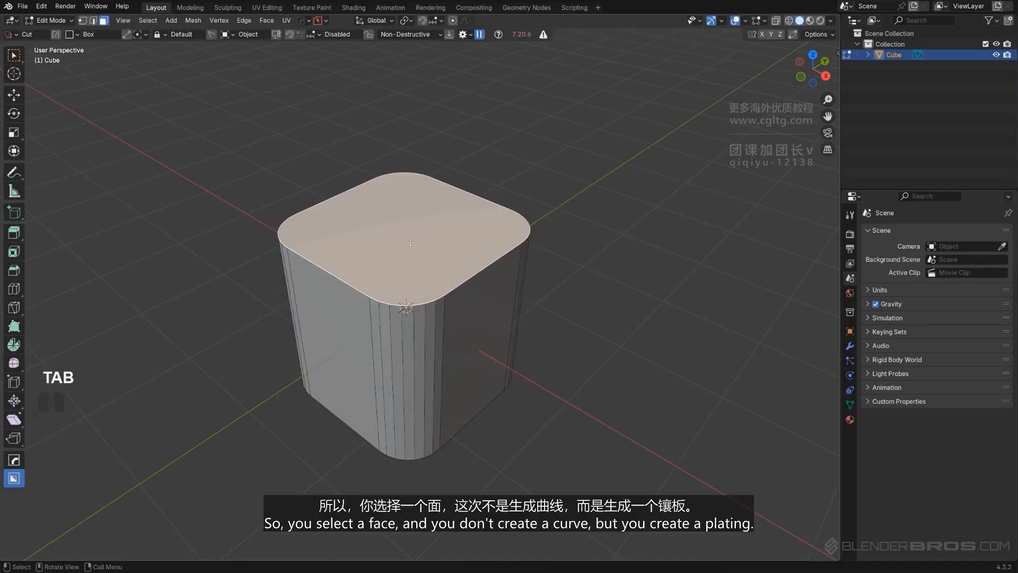
pyautogui.press('q')
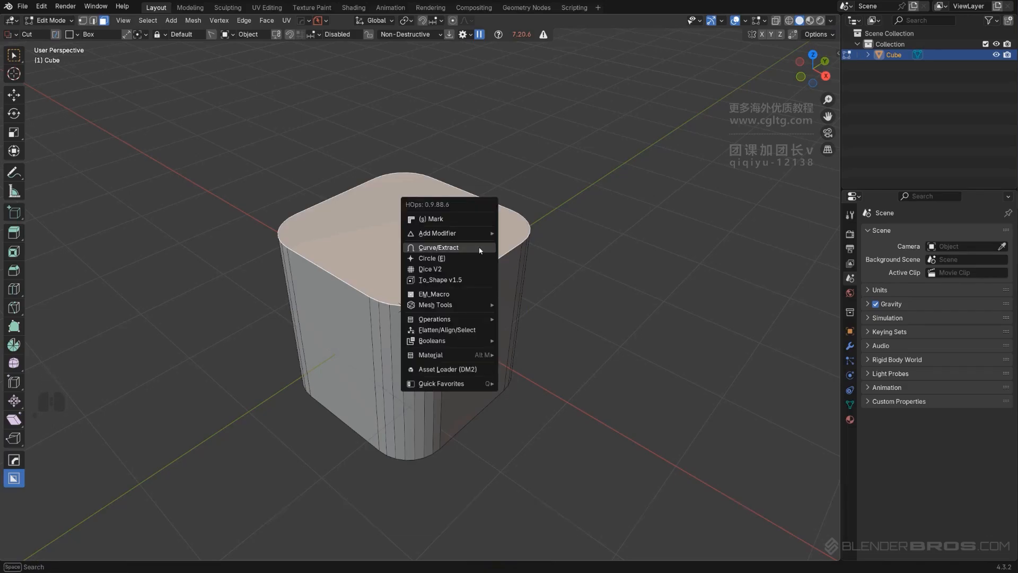
pyautogui.keyDown('alt'); pyautogui.keyDown('shift'); pyautogui.click(479, 248); pyautogui.keyUp('shift'); pyautogui.keyUp('alt')
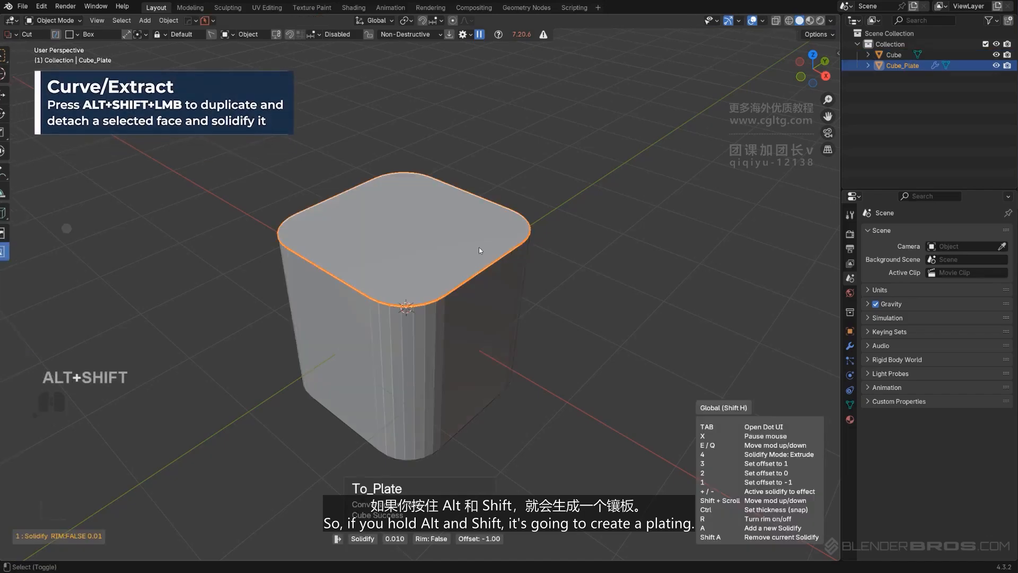
pyautogui.click(532, 243)
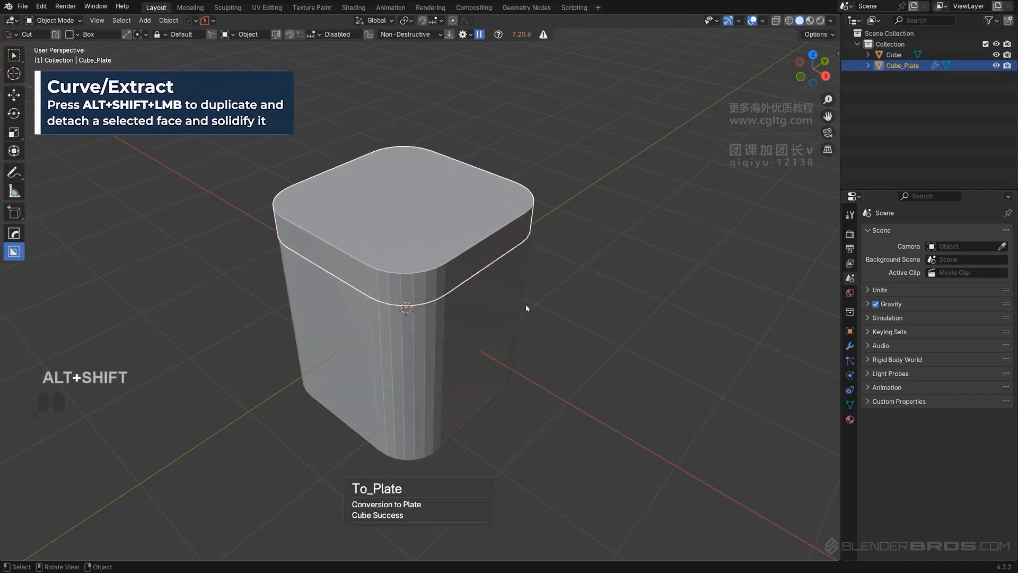
# Raise the plate along the Z axis to expose the cube's open top.
pyautogui.press('g')
pyautogui.press('z')
pyautogui.click(533, 235)
pyautogui.moveTo(534, 236); pyautogui.dragTo(537, 230, button='middle')
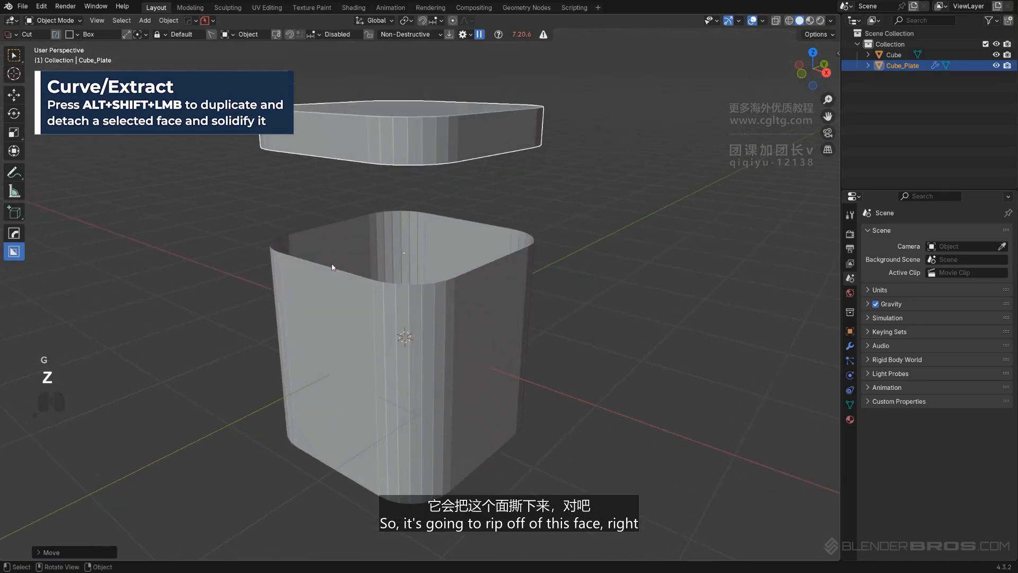
# Inspect the extracted plate floating above the open-topped cube from several distances.
pyautogui.moveTo(332, 267); pyautogui.dragTo(451, 194, button='middle')
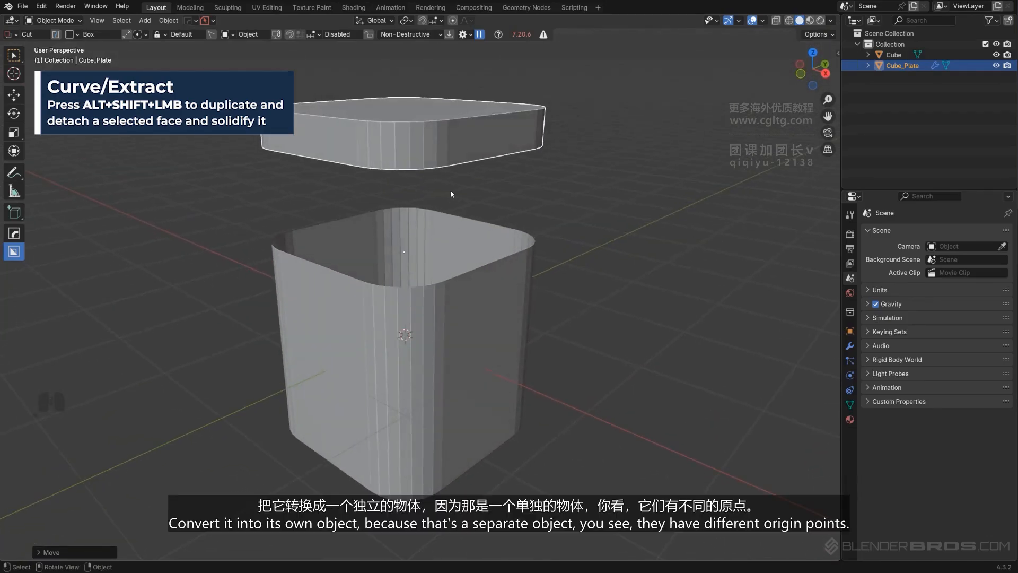
pyautogui.scroll(-1, 450, 189)
pyautogui.click(444, 178)
pyautogui.scroll(-2, 466, 211)
pyautogui.keyDown('shift'); pyautogui.moveTo(489, 250); pyautogui.dragTo(448, 267, button='middle'); pyautogui.keyUp('shift')
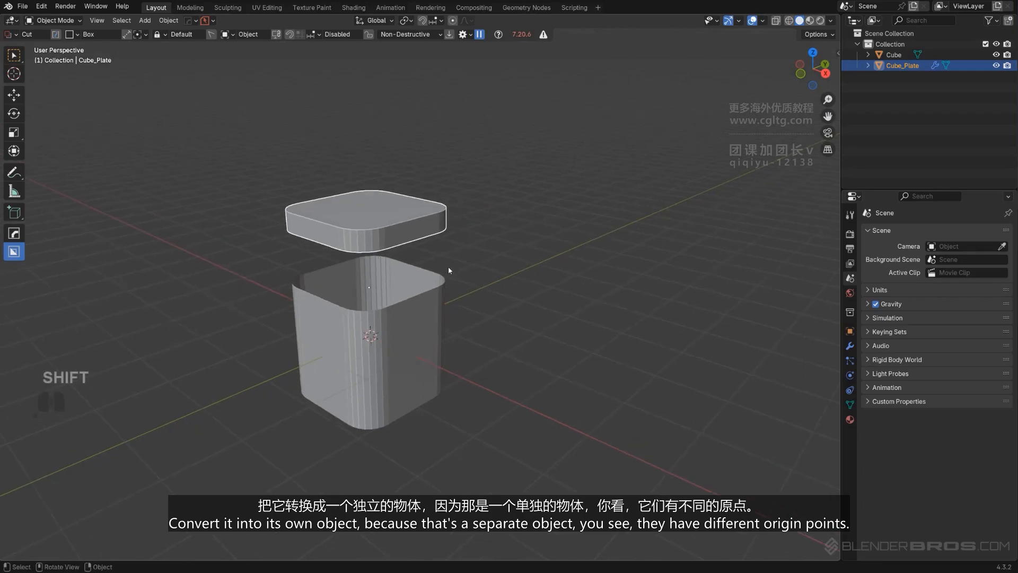
pyautogui.press('g')
pyautogui.rightClick(527, 205)
pyautogui.scroll(5, 385, 292)
pyautogui.scroll(-3, 385, 250)
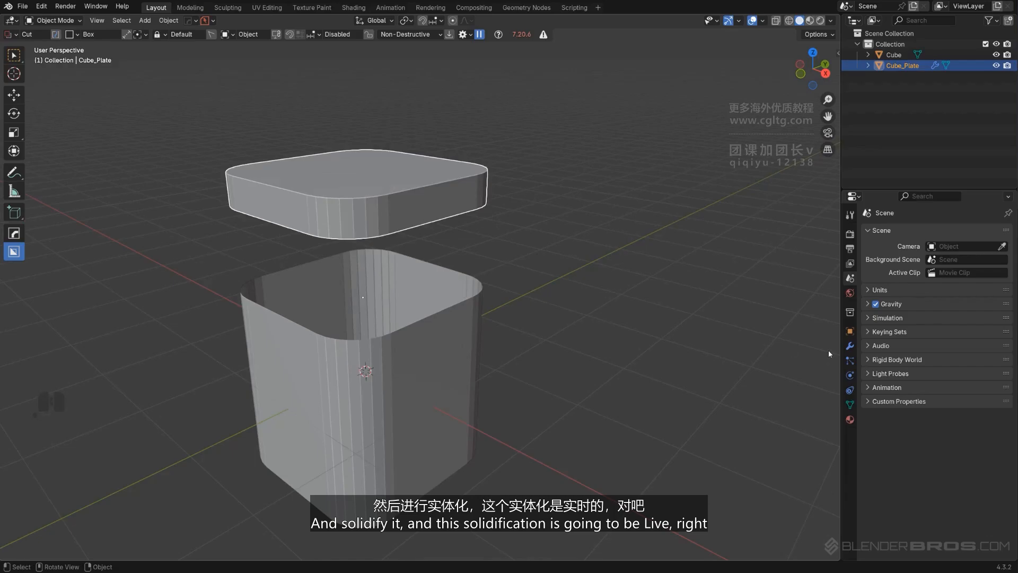
# Show the modifier settings of the Cube_Plate object.
pyautogui.click(855, 346)
pyautogui.click(851, 277)
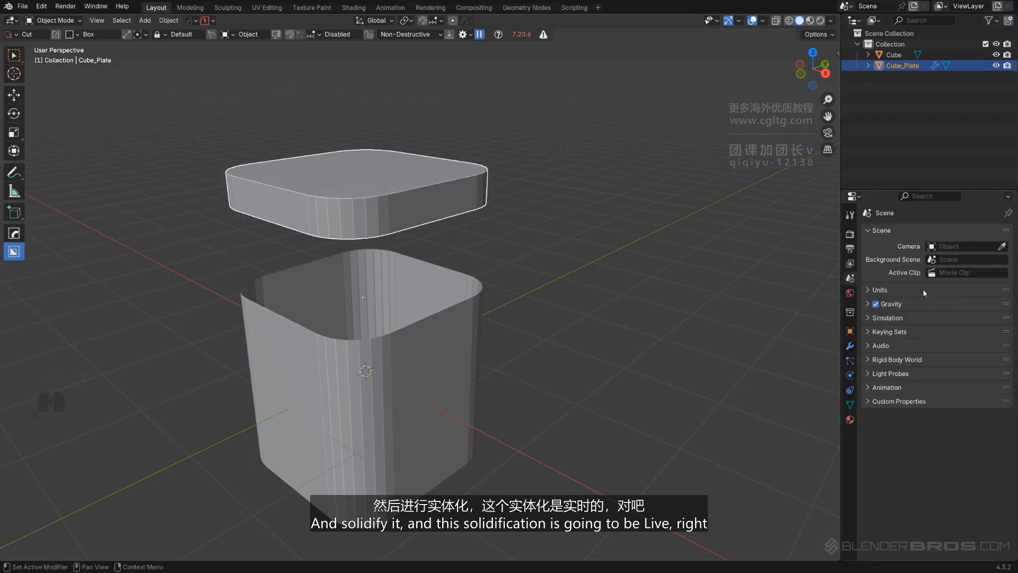
pyautogui.click(850, 346)
pyautogui.click(868, 276)
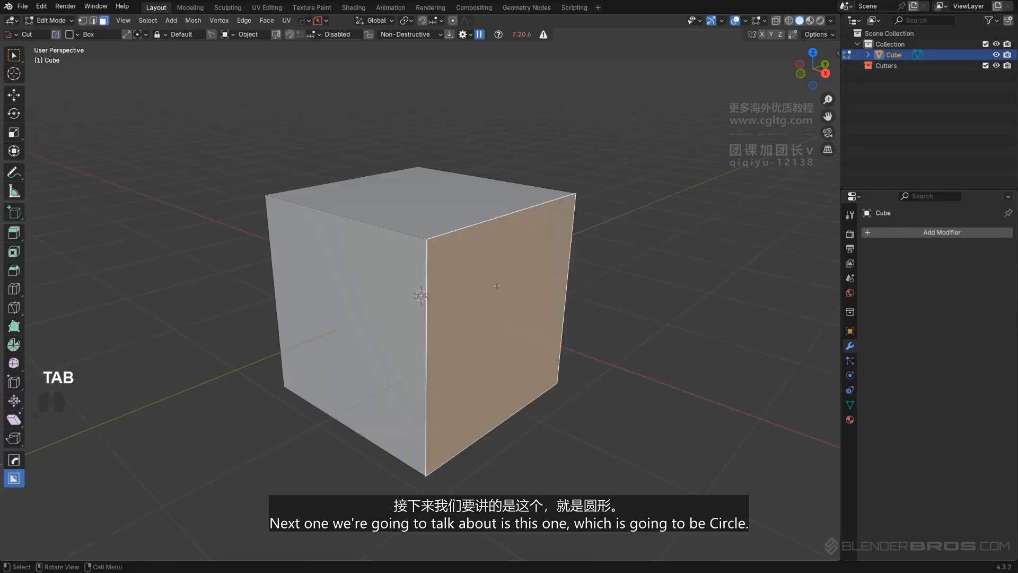
# Look up the Circle operation among the Hard Ops mesh editing tools.
pyautogui.keyDown('shift'); pyautogui.moveTo(497, 286); pyautogui.dragTo(414, 276, button='middle'); pyautogui.keyUp('shift')
pyautogui.press('q')
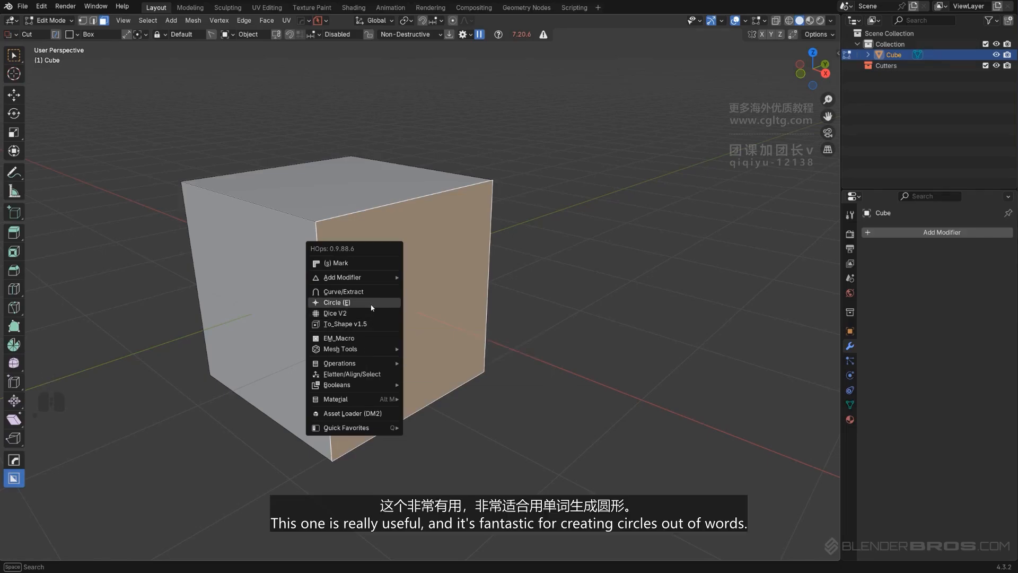
pyautogui.keyDown('shift'); pyautogui.moveTo(393, 289); pyautogui.dragTo(471, 296, button='middle'); pyautogui.keyUp('shift')
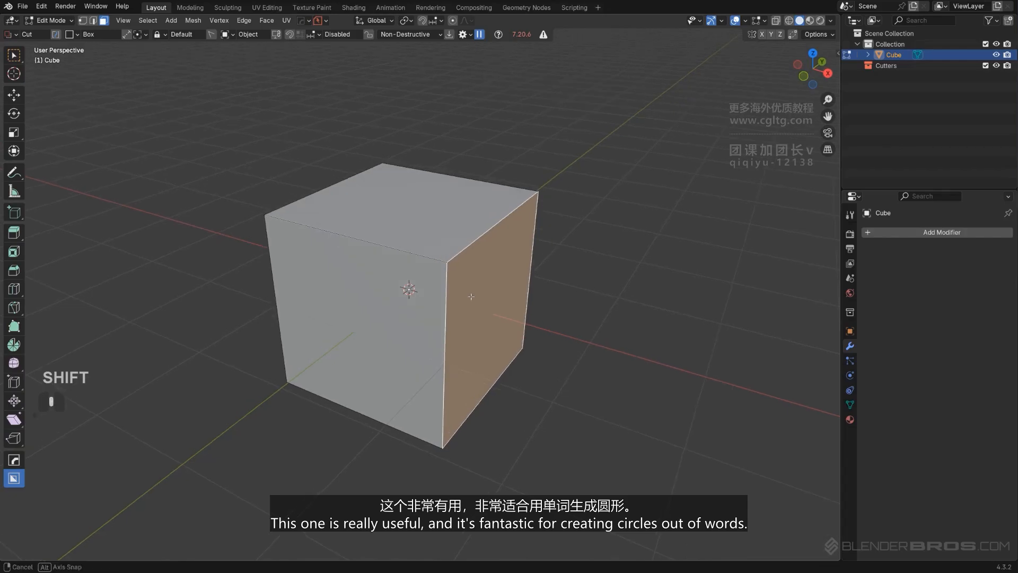
# Subdivide the cube's front face three times into an 8 × 8 grid.
pyautogui.moveTo(382, 295); pyautogui.dragTo(415, 288, button='middle')
pyautogui.rightClick(415, 288)
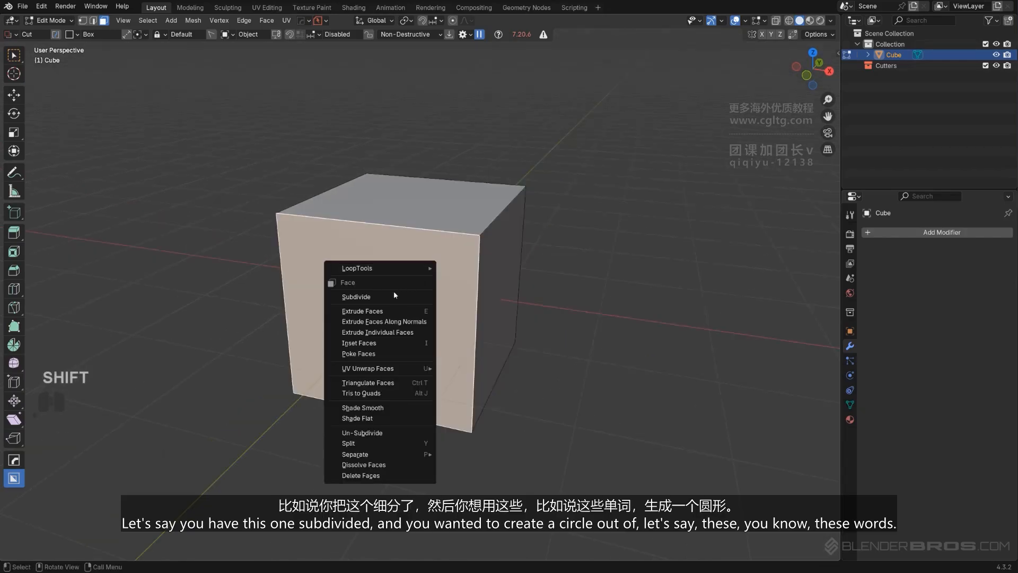
pyautogui.click(371, 297)
pyautogui.hotkey('shift', 'r')
pyautogui.hotkey('shift', 'r')
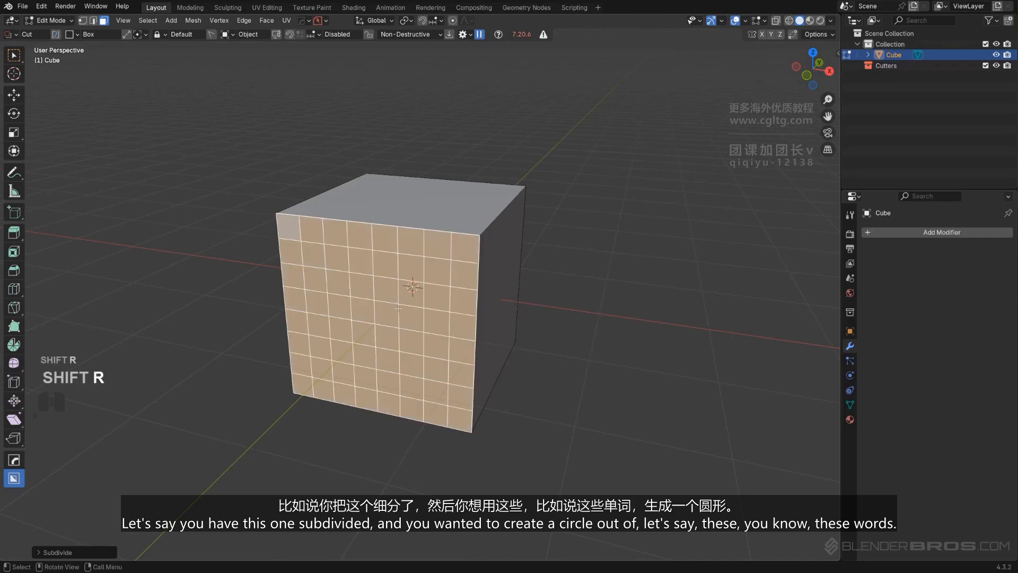
# Select the square ring of eight vertices around the centre of the subdivided front face.
pyautogui.moveTo(393, 300); pyautogui.dragTo(415, 294, button='middle')
pyautogui.press('Tab')
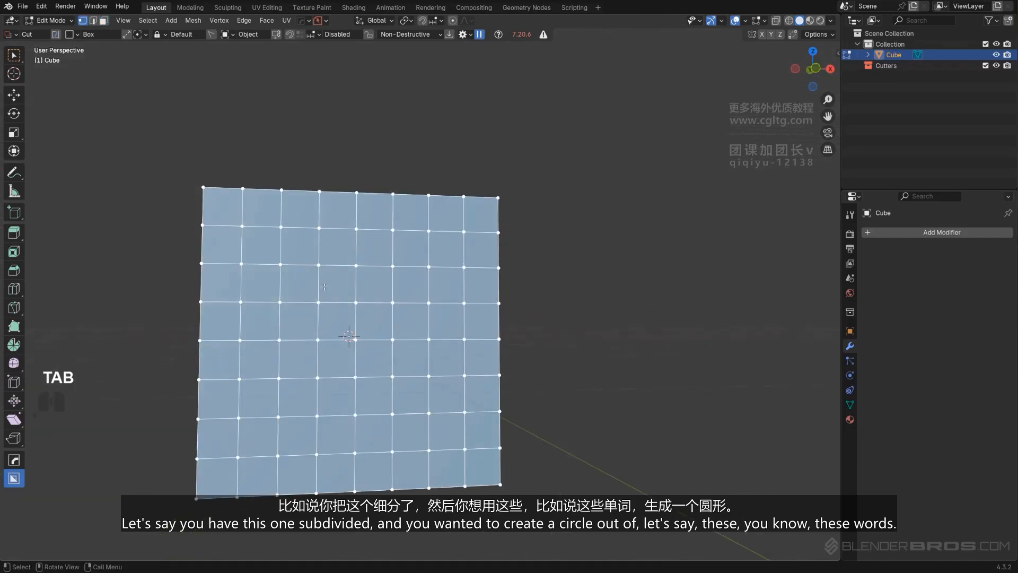
pyautogui.click(319, 302)
pyautogui.keyDown('ctrl'); pyautogui.click(317, 378); pyautogui.keyUp('ctrl')
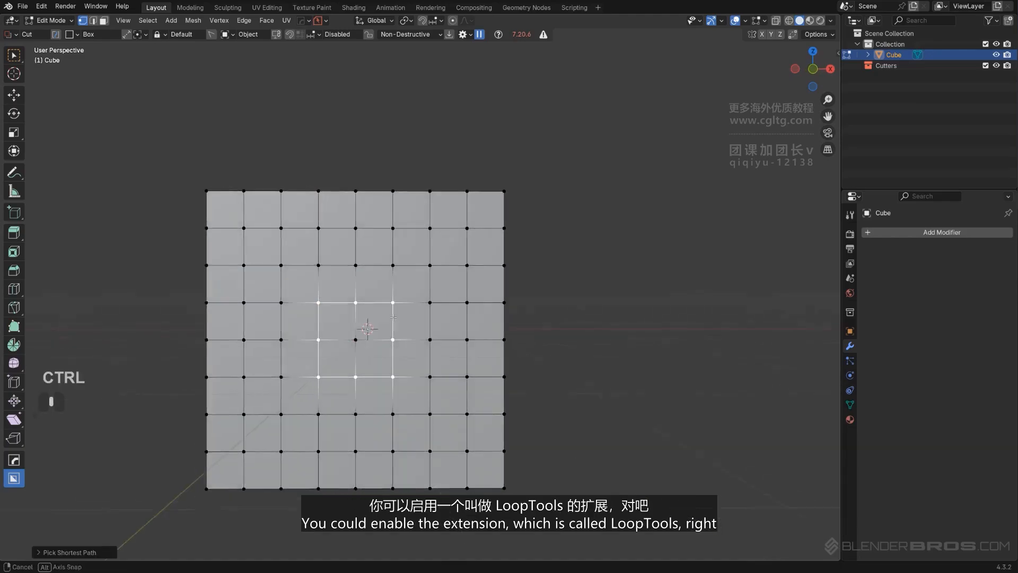
# Search the extensions in the Preferences for "loop".
pyautogui.keyDown('shift'); pyautogui.moveTo(144, 114); pyautogui.dragTo(158, 98, button='middle'); pyautogui.keyUp('shift')
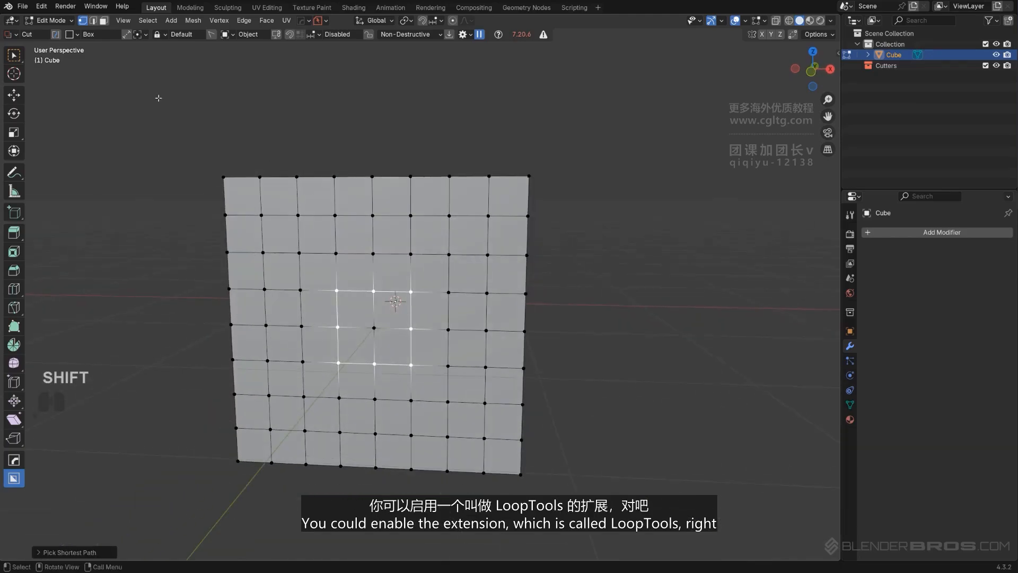
pyautogui.click(37, 7)
pyautogui.click(74, 144)
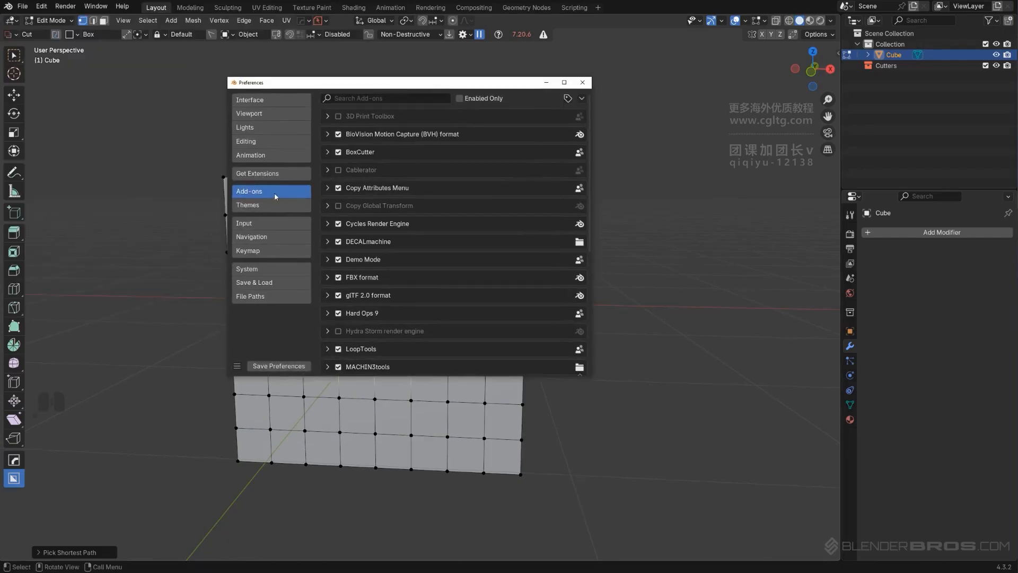
pyautogui.click(295, 172)
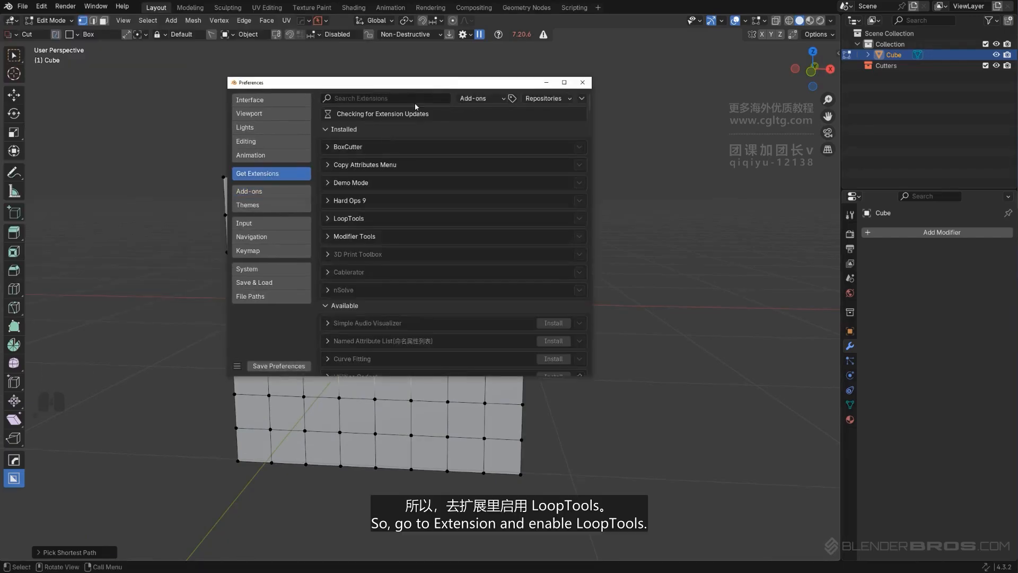
pyautogui.write('loop')
pyautogui.press('BackSpace')
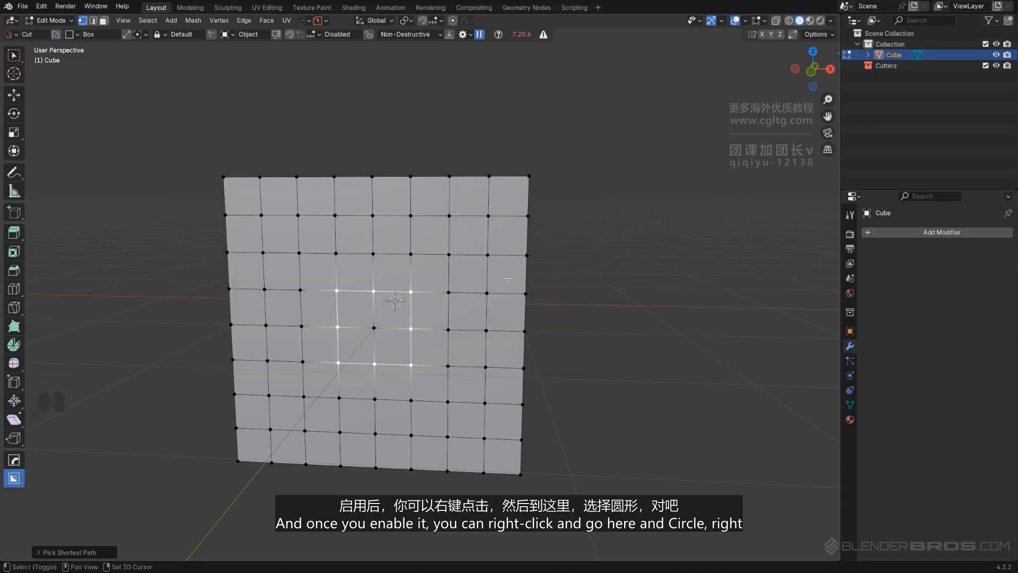
# Reshape the selected ring of eight vertices into a circle with LoopTools Circle and check it in front view.
pyautogui.keyDown('shift'); pyautogui.moveTo(456, 233); pyautogui.dragTo(465, 227, button='middle'); pyautogui.keyUp('shift')
pyautogui.rightClick(330, 266)
pyautogui.moveTo(329, 269)
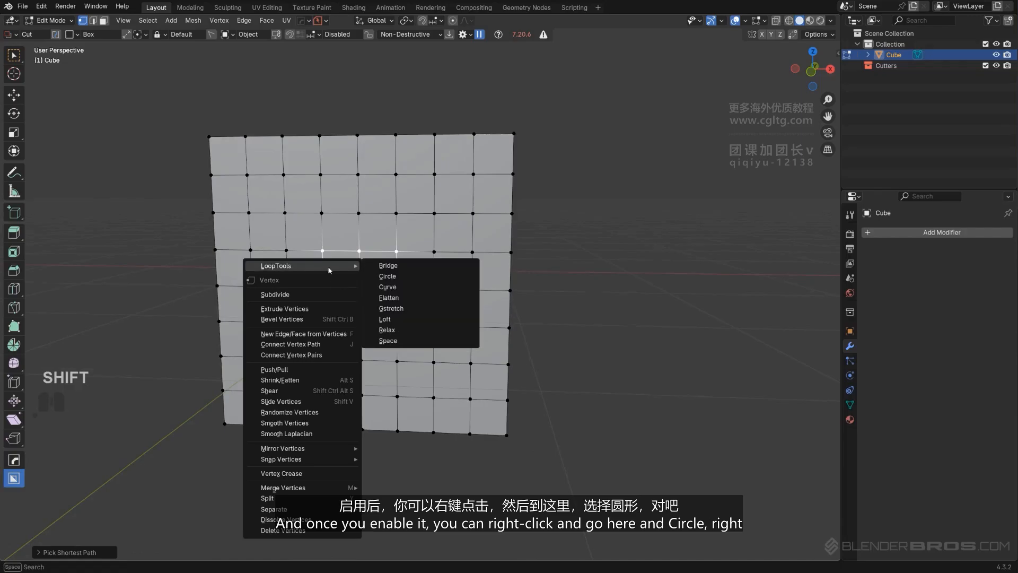
pyautogui.click(422, 275)
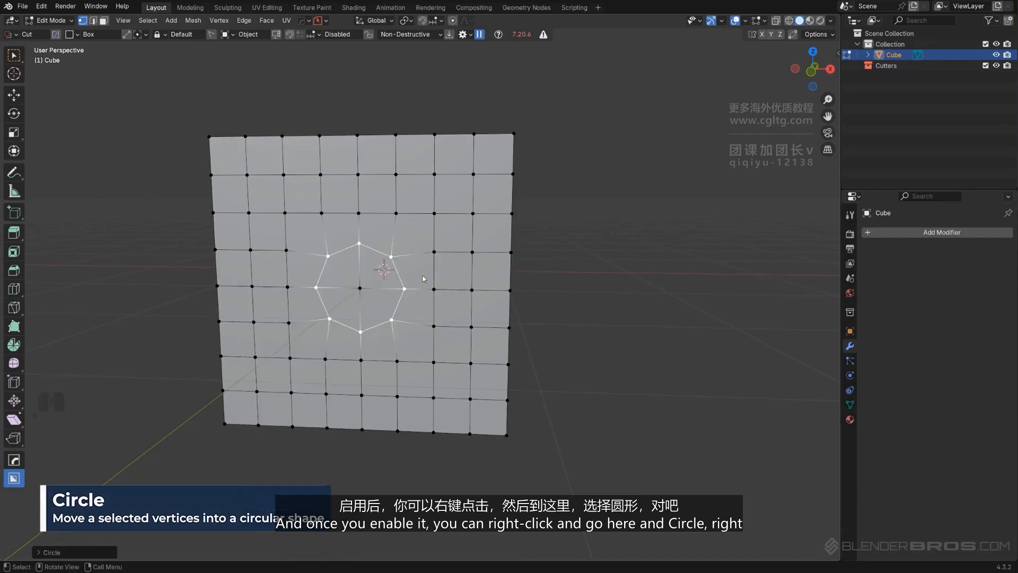
pyautogui.moveTo(422, 275)
pyautogui.keyDown('alt'); pyautogui.mouseDown(button='middle')
pyautogui.moveTo(377, 278)
pyautogui.moveTo(420, 257)
pyautogui.mouseUp(button='middle'); pyautogui.keyUp('alt')
pyautogui.press('KP_5')
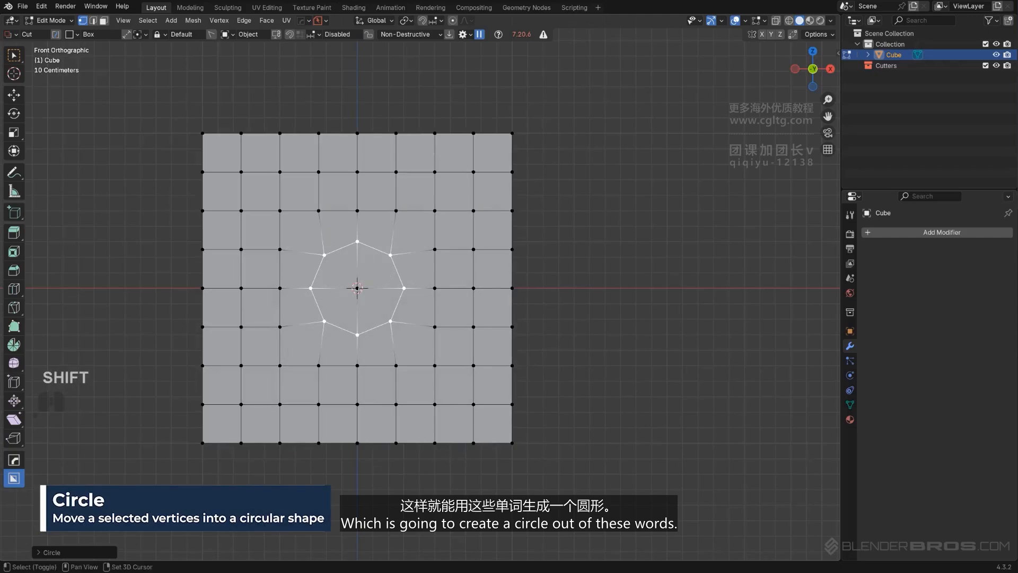
pyautogui.scroll(2, 371, 281)
pyautogui.keyDown('shift'); pyautogui.moveTo(376, 281); pyautogui.dragTo(393, 278, button='middle'); pyautogui.keyUp('shift')
pyautogui.moveTo(394, 271); pyautogui.dragTo(431, 274, button='middle')
pyautogui.press('KP_5')
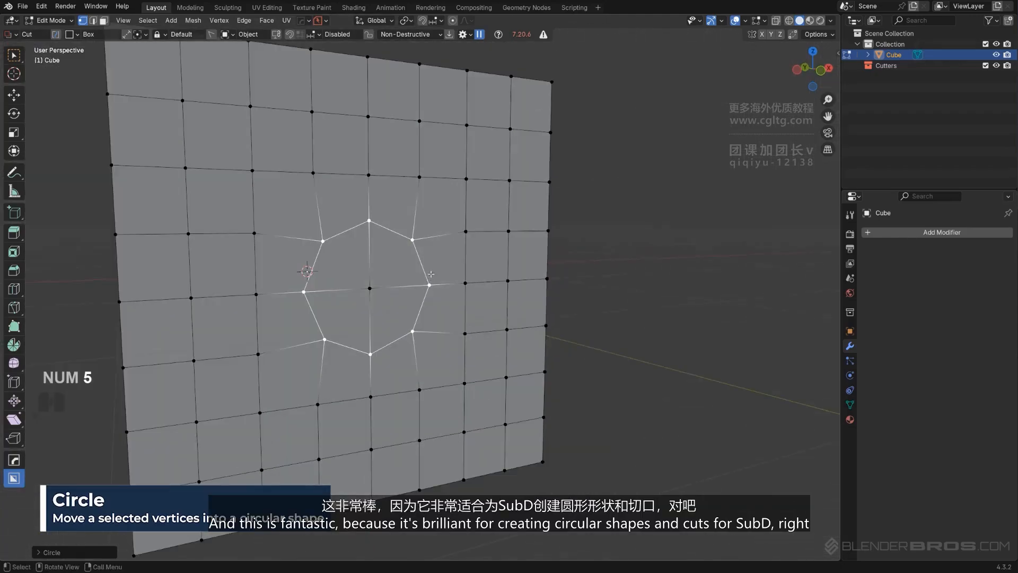
# Select the four faces inside the circle and inset them by about 0.06 m.
pyautogui.press('Tab')
pyautogui.moveTo(371, 288); pyautogui.dragTo(434, 288, button='middle')
pyautogui.click(393, 263)
pyautogui.keyDown('shift'); pyautogui.click(347, 264); pyautogui.keyUp('shift')
pyautogui.keyDown('shift'); pyautogui.click(347, 313); pyautogui.keyUp('shift')
pyautogui.keyDown('shift'); pyautogui.click(397, 310); pyautogui.keyUp('shift')
pyautogui.press('i')
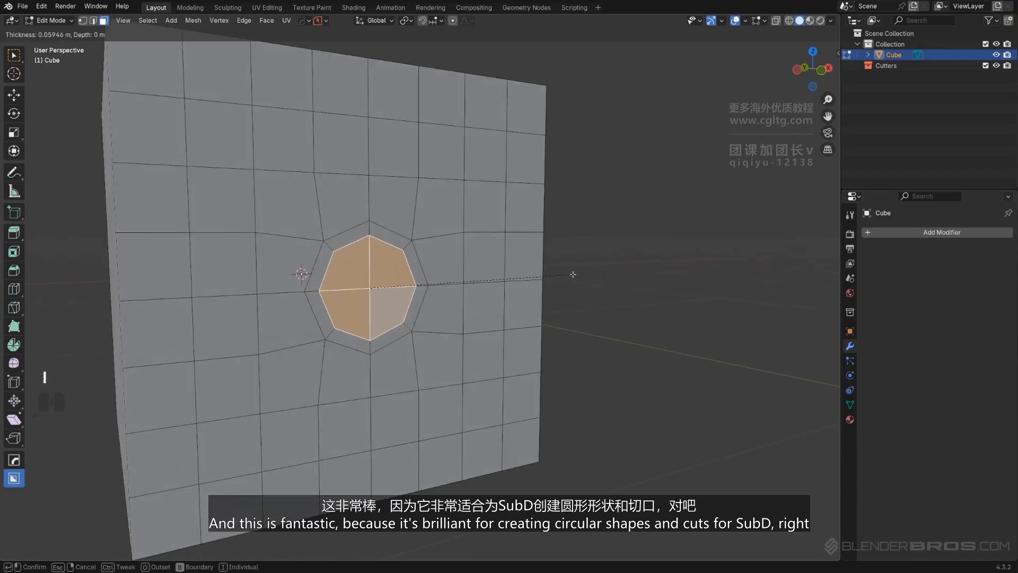
pyautogui.click(574, 276)
# Extrude the inset circular faces inward into the cube and scale them down to form a tapered hole.
pyautogui.moveTo(532, 302); pyautogui.dragTo(554, 303, button='middle')
pyautogui.press('e')
pyautogui.press('s')
pyautogui.click(515, 296)
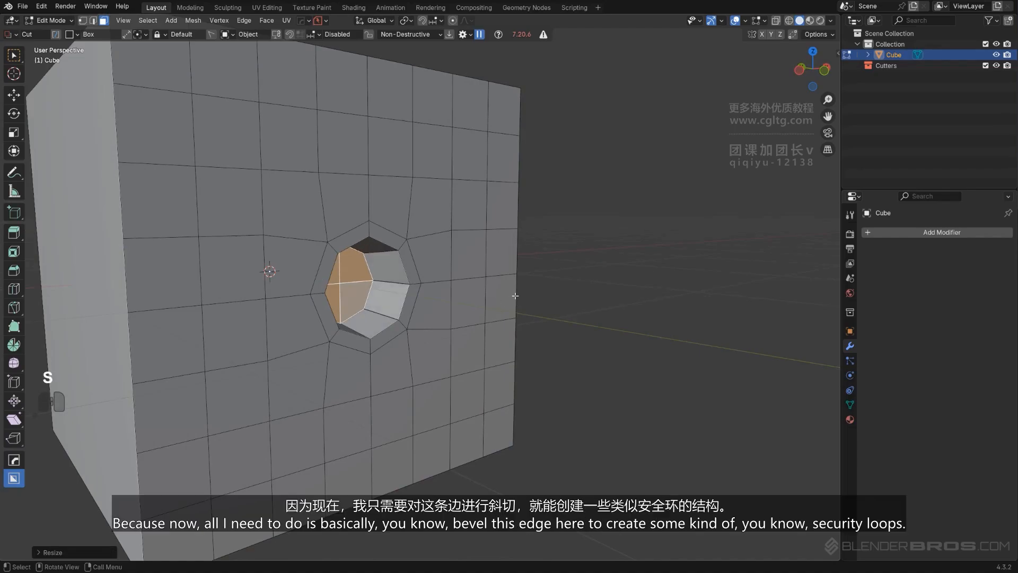
pyautogui.scroll(3, 340, 280)
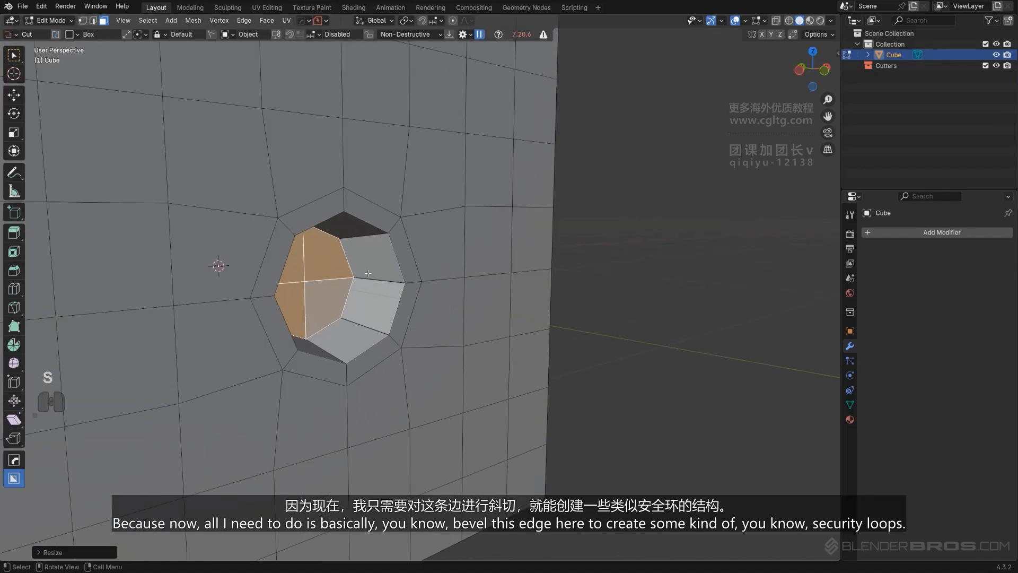
pyautogui.press('Tab')
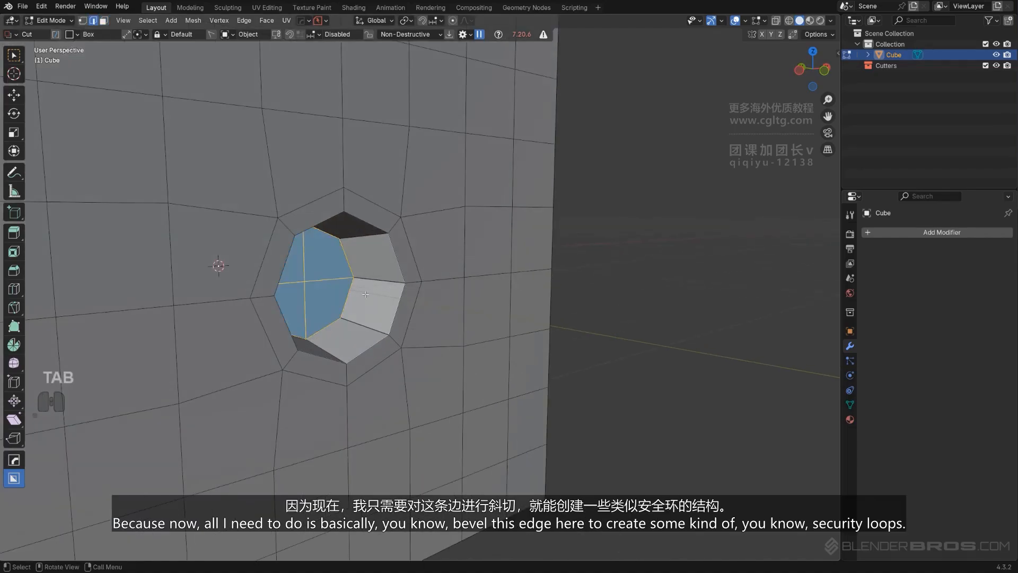
pyautogui.keyDown('alt'); pyautogui.click(347, 256); pyautogui.keyUp('alt')
pyautogui.moveTo(363, 301); pyautogui.dragTo(255, 249, button='middle')
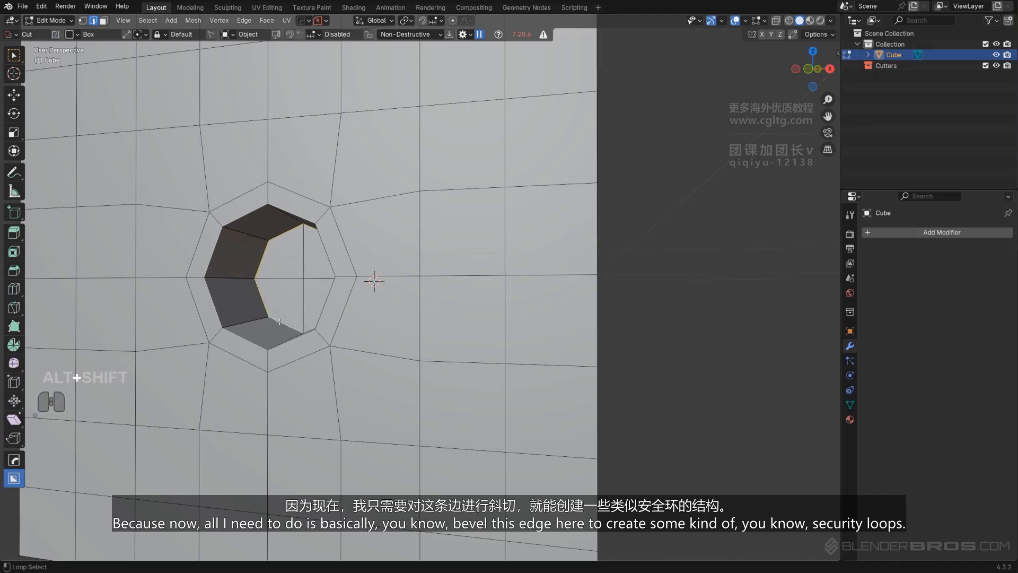
# Select the four floor faces of the hole and inset them slightly.
pyautogui.moveTo(281, 318); pyautogui.dragTo(329, 291, button='middle')
pyautogui.press('Tab')
pyautogui.click(335, 274)
pyautogui.keyDown('shift'); pyautogui.click(315, 289); pyautogui.keyUp('shift')
pyautogui.keyDown('shift'); pyautogui.click(279, 305); pyautogui.keyUp('shift')
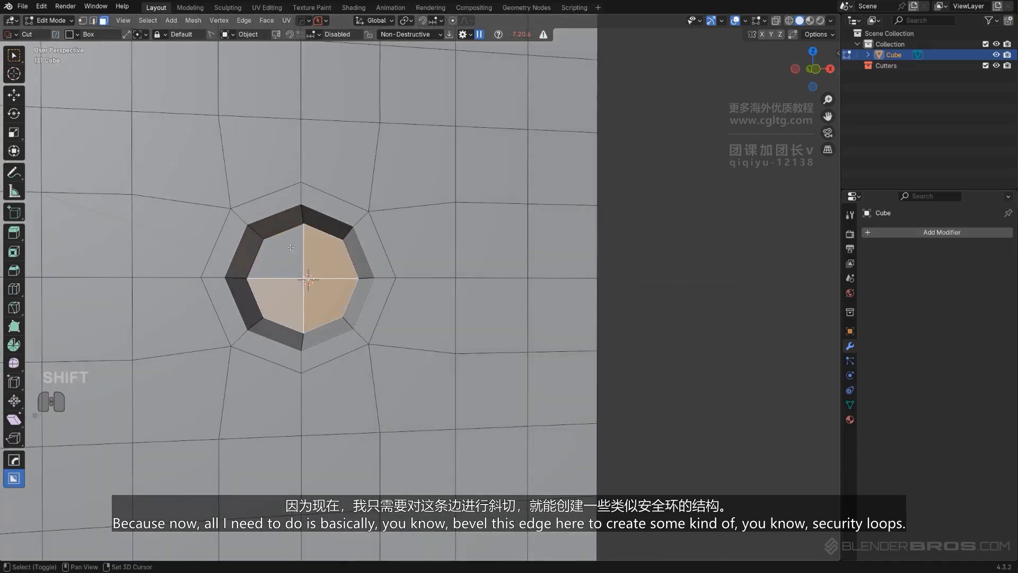
pyautogui.press('i')
pyautogui.click(477, 302)
# Add two loop cuts around the hole's wall, one close to the floor and one close to the rim.
pyautogui.moveTo(477, 303); pyautogui.dragTo(351, 263, button='middle')
pyautogui.hotkey('ctrl', 'r')
pyautogui.click(350, 238)
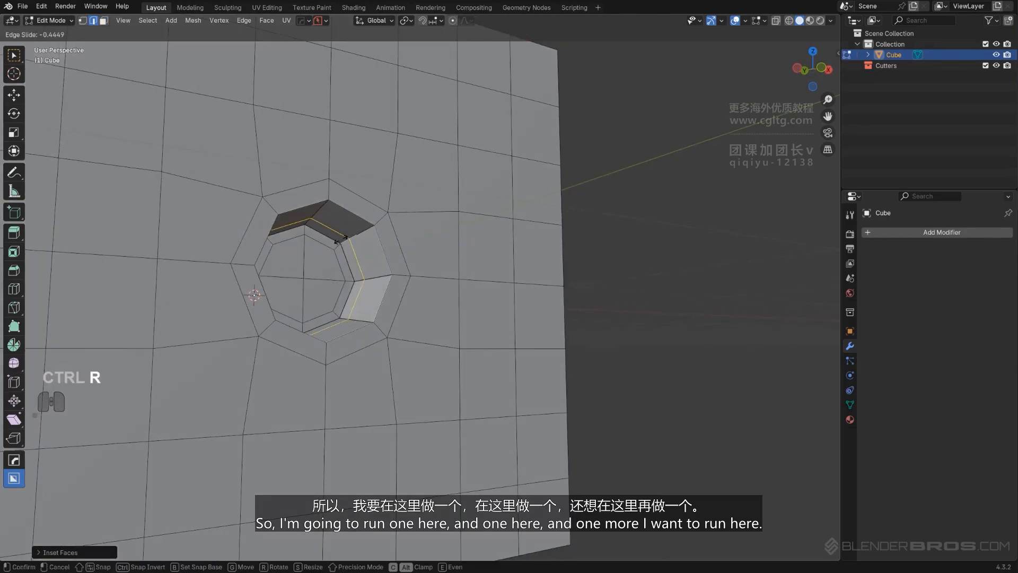
pyautogui.click(336, 241)
pyautogui.hotkey('ctrl', 'r')
pyautogui.click(365, 236)
pyautogui.click(369, 238)
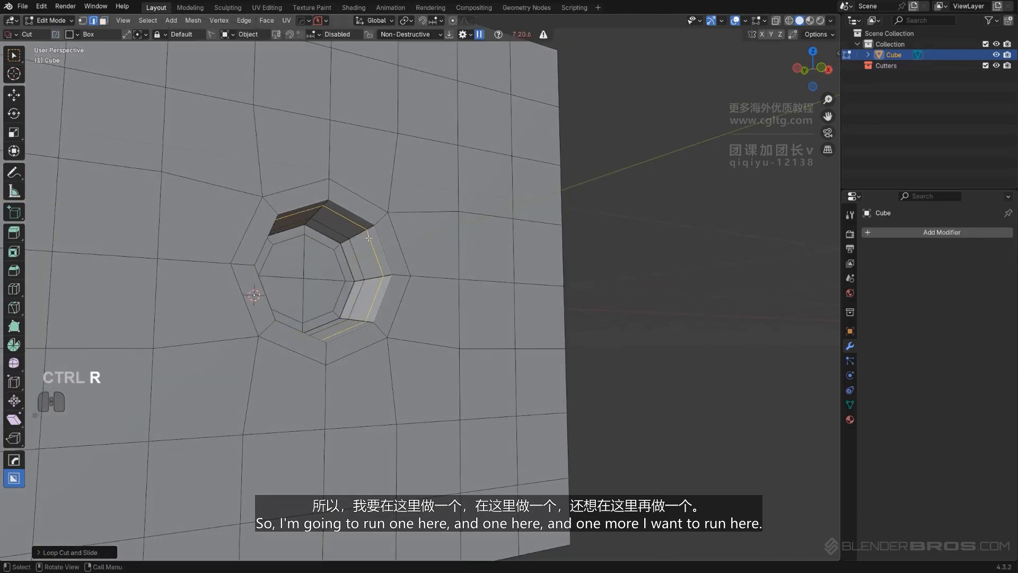
# Add a level 2 Subdivision modifier to the cube in Object Mode and shade it smooth.
pyautogui.scroll(-5, 410, 213)
pyautogui.press('Tab')
pyautogui.hotkey('ctrl', '2')
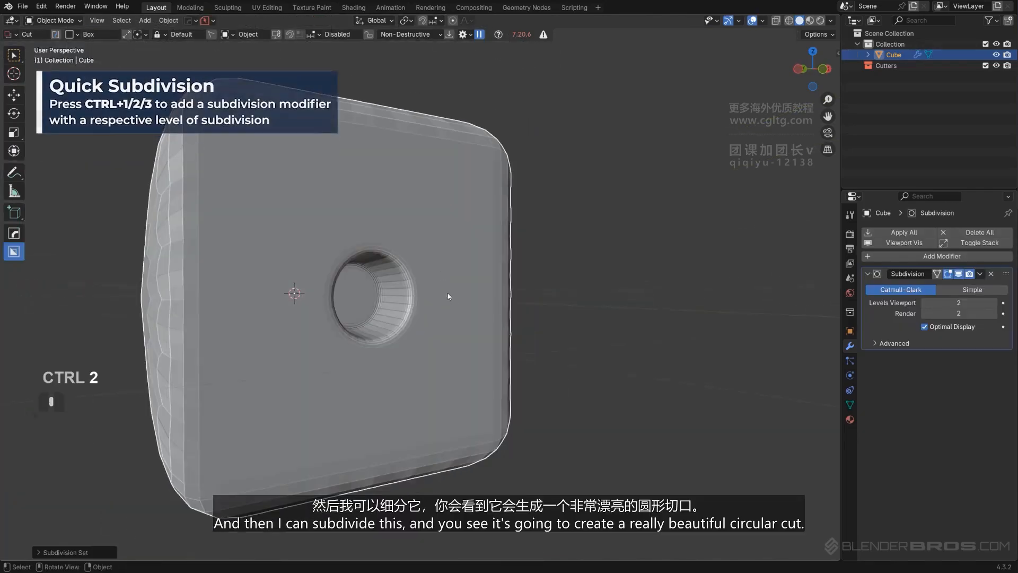
pyautogui.rightClick(437, 278)
pyautogui.click(426, 289)
pyautogui.scroll(3, 406, 286)
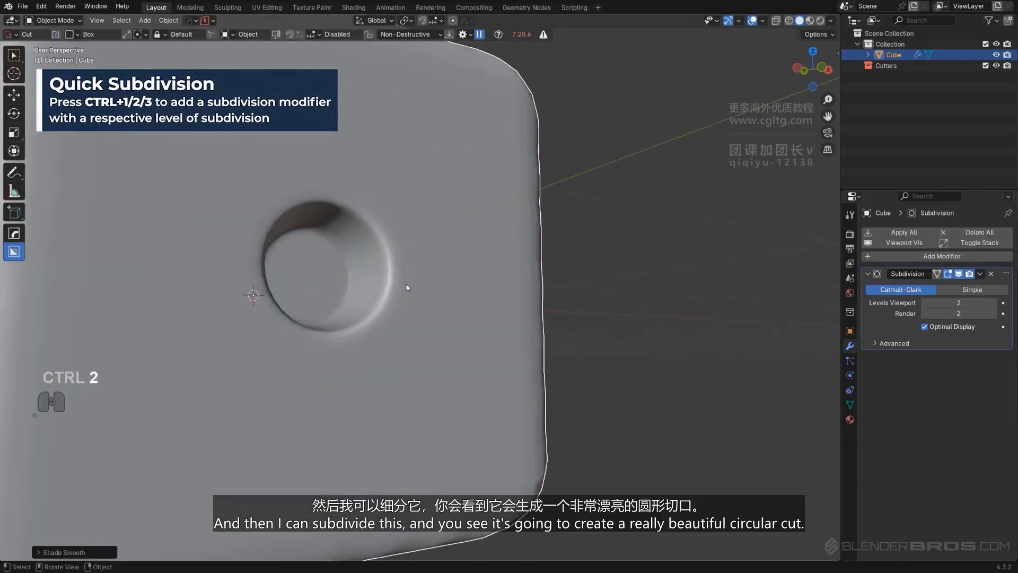
pyautogui.moveTo(407, 288); pyautogui.dragTo(364, 284, button='middle')
pyautogui.scroll(-5, 230, 255)
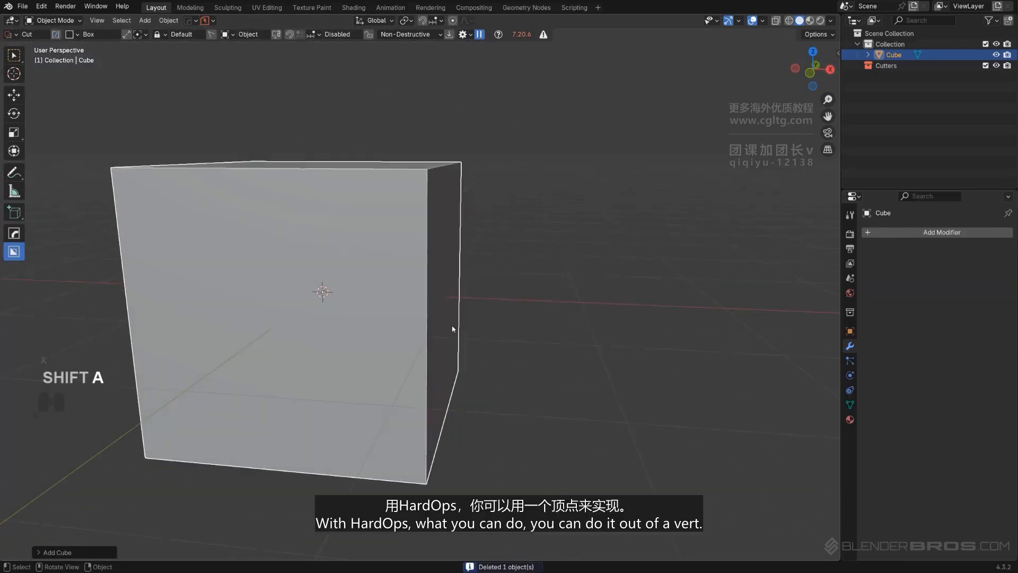
# Subdivide the new cube's front face once into four faces.
pyautogui.press('Tab')
pyautogui.rightClick(359, 285)
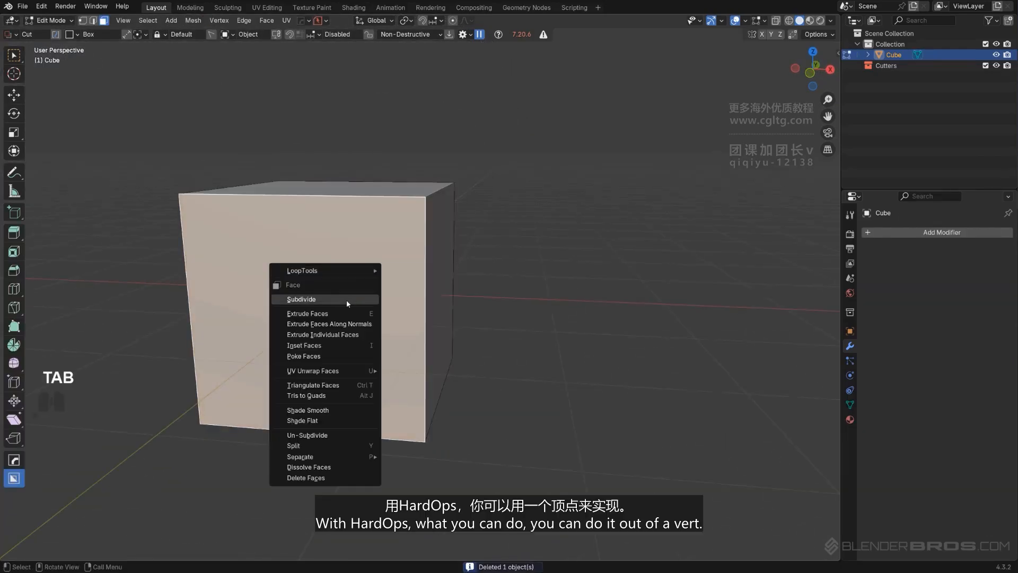
pyautogui.click(348, 304)
pyautogui.keyDown('shift'); pyautogui.moveTo(348, 303); pyautogui.dragTo(419, 269, button='middle'); pyautogui.keyUp('shift')
# Try the Hard Ops Circle operation on the centre vertex of the front face in front orthographic view.
pyautogui.press('Tab')
pyautogui.click(334, 320)
pyautogui.click(342, 315)
pyautogui.press('KP_5')
pyautogui.press('q')
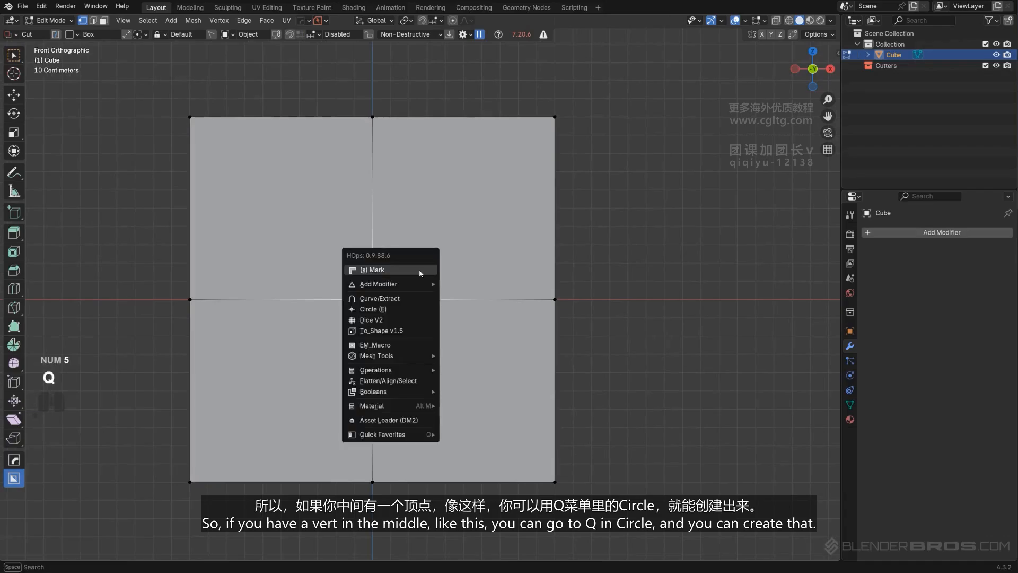
pyautogui.click(411, 309)
pyautogui.rightClick(477, 310)
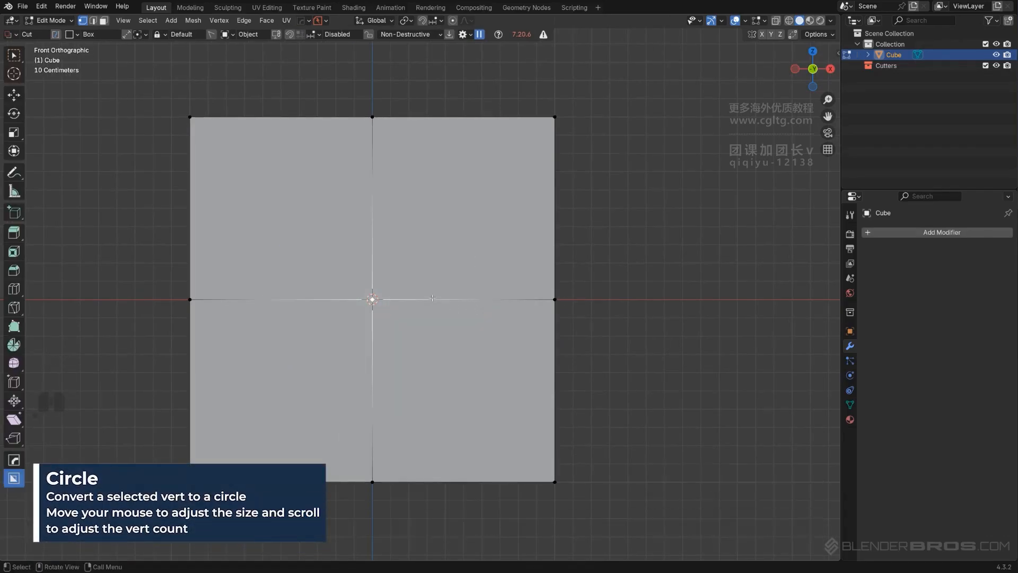
# Subdivide the four front faces again into a 4 × 4 grid and switch to vertex selection.
pyautogui.click(425, 271)
pyautogui.keyDown('shift'); pyautogui.click(347, 276); pyautogui.keyUp('shift')
pyautogui.keyDown('shift'); pyautogui.click(347, 324); pyautogui.keyUp('shift')
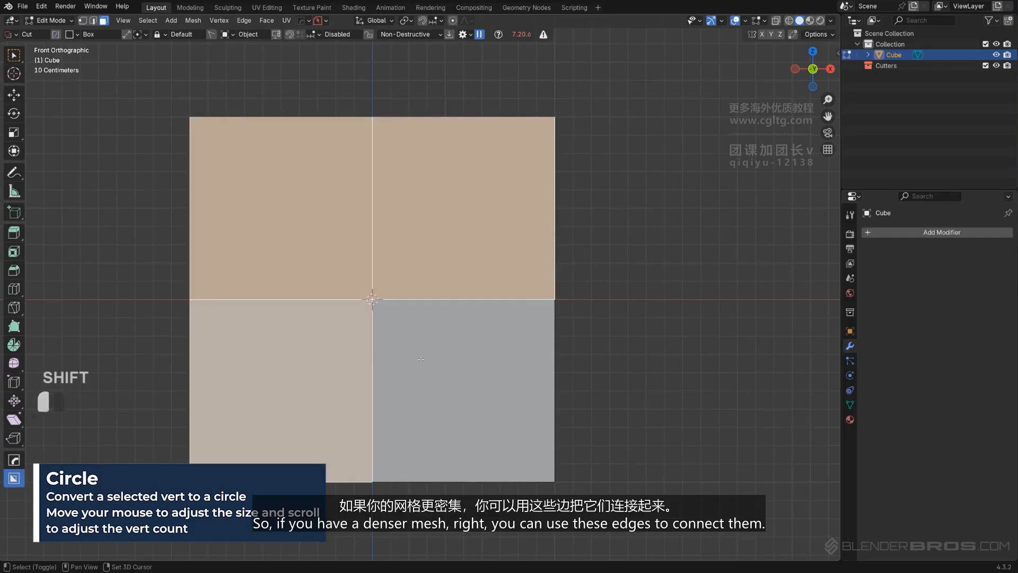
pyautogui.keyDown('shift'); pyautogui.click(406, 326); pyautogui.keyUp('shift')
pyautogui.rightClick(443, 270)
pyautogui.click(444, 270)
pyautogui.press('Tab')
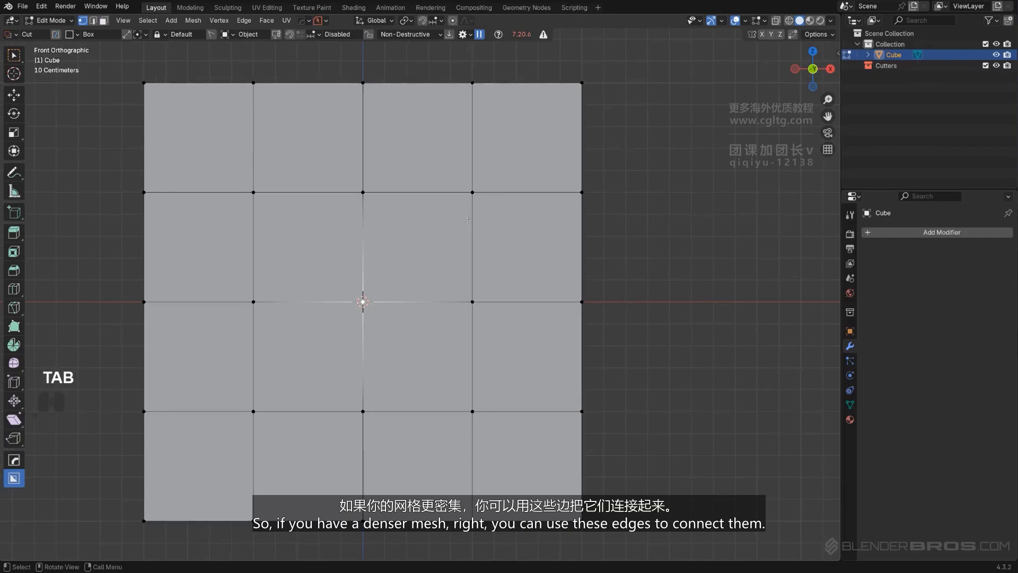
# Convert the front face's centre vertex into an eight-sided circle within the four middle faces using Hard Ops Circle.
pyautogui.scroll(1, 416, 294)
pyautogui.keyDown('shift'); pyautogui.moveTo(408, 293); pyautogui.dragTo(425, 286, button='middle'); pyautogui.keyUp('shift')
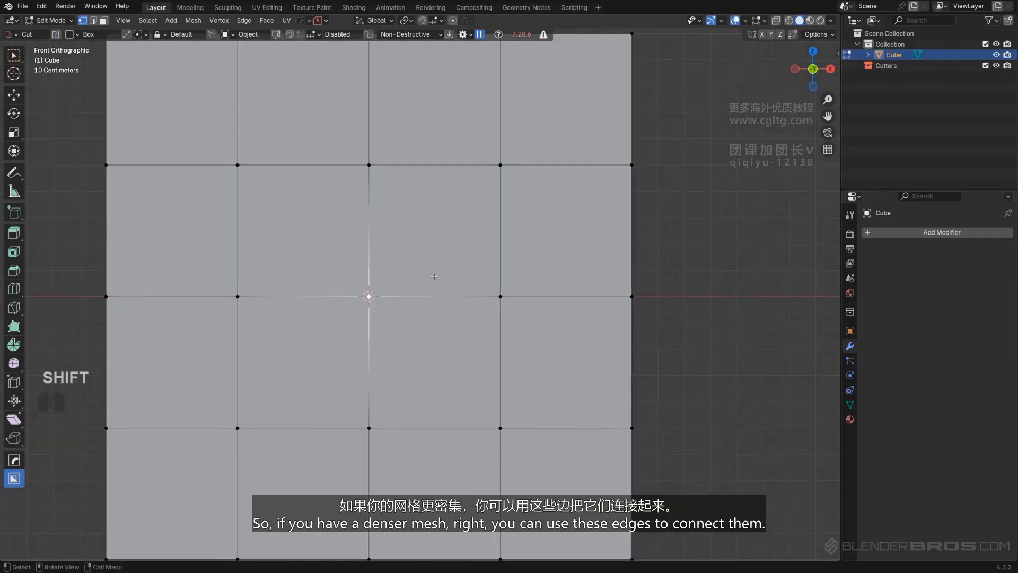
pyautogui.scroll(-1, 422, 285)
pyautogui.press('q')
pyautogui.click(425, 272)
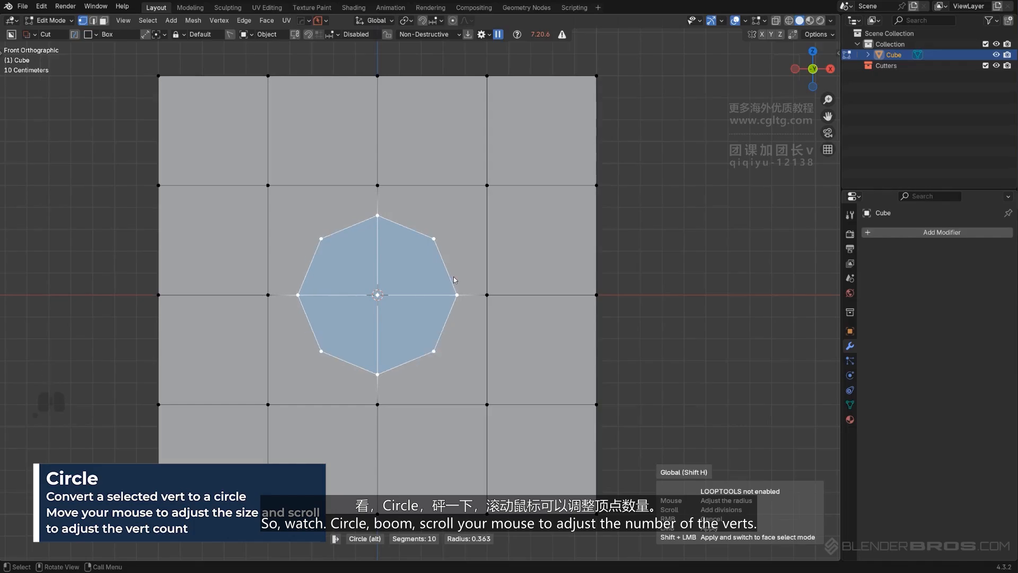
pyautogui.click(452, 279)
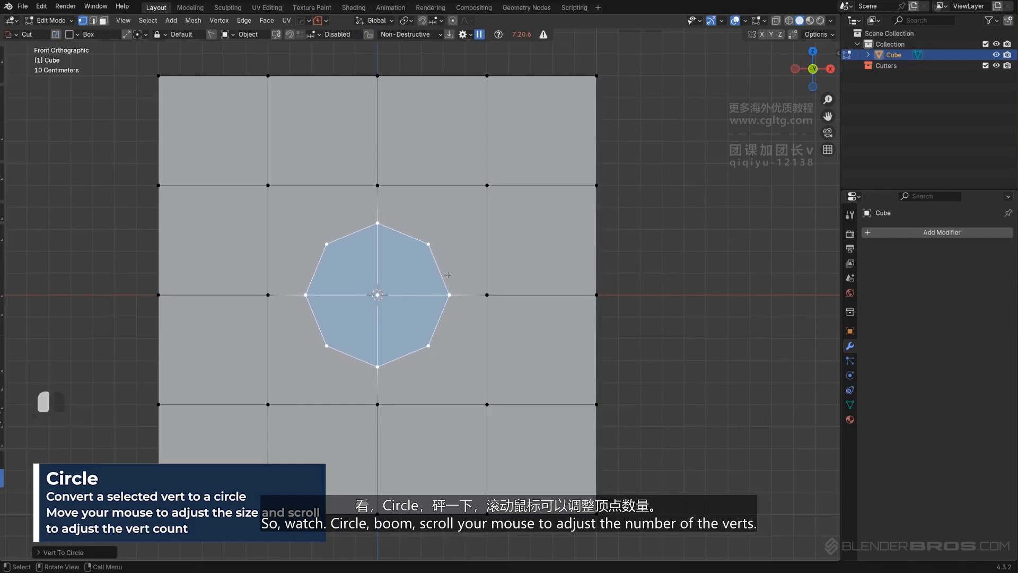
# Join the circle's four diagonal vertices to the surrounding grid corners with the Hard Ops Edit Multi Tool.
pyautogui.press('q')
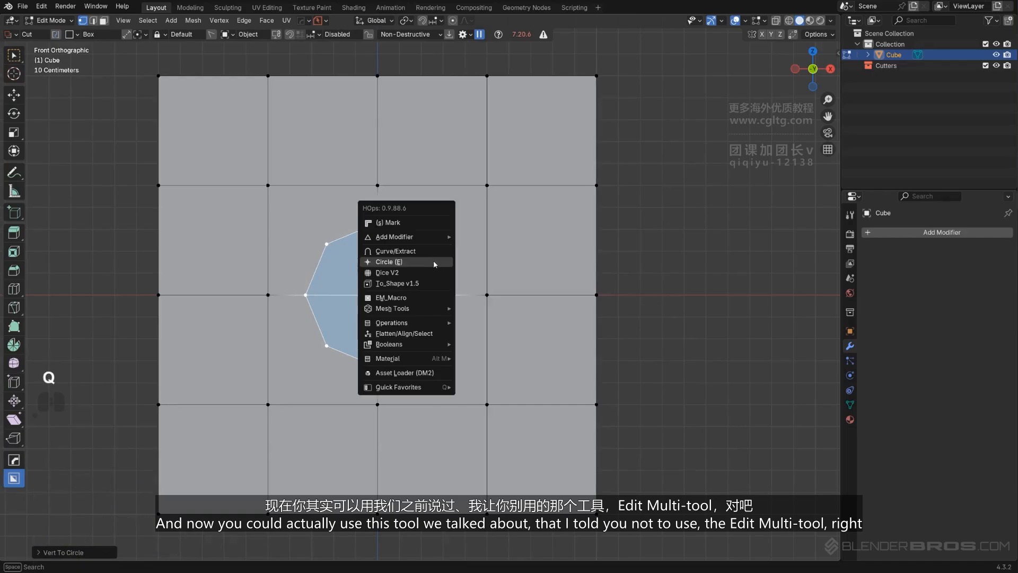
pyautogui.moveTo(445, 309)
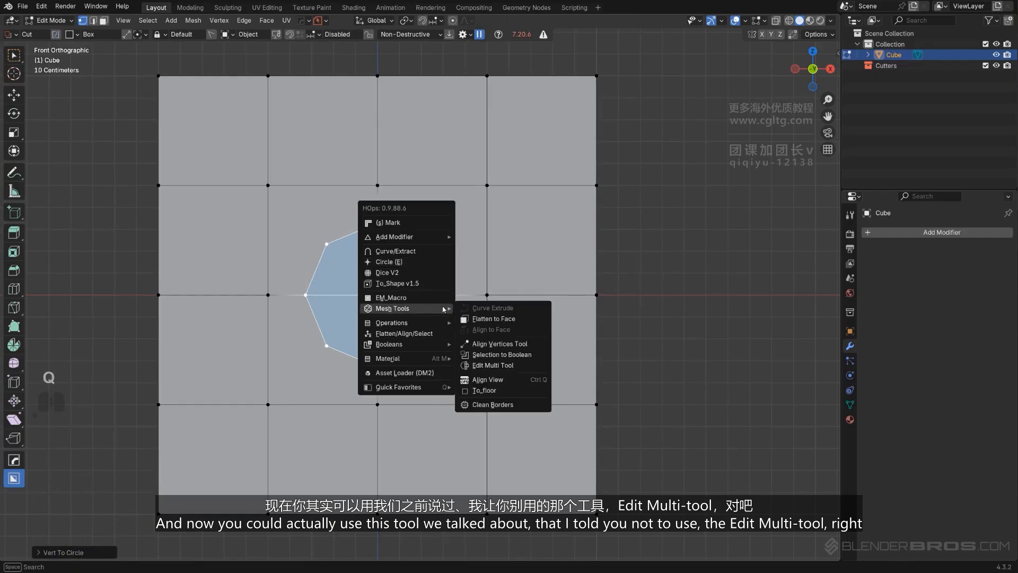
pyautogui.click(514, 366)
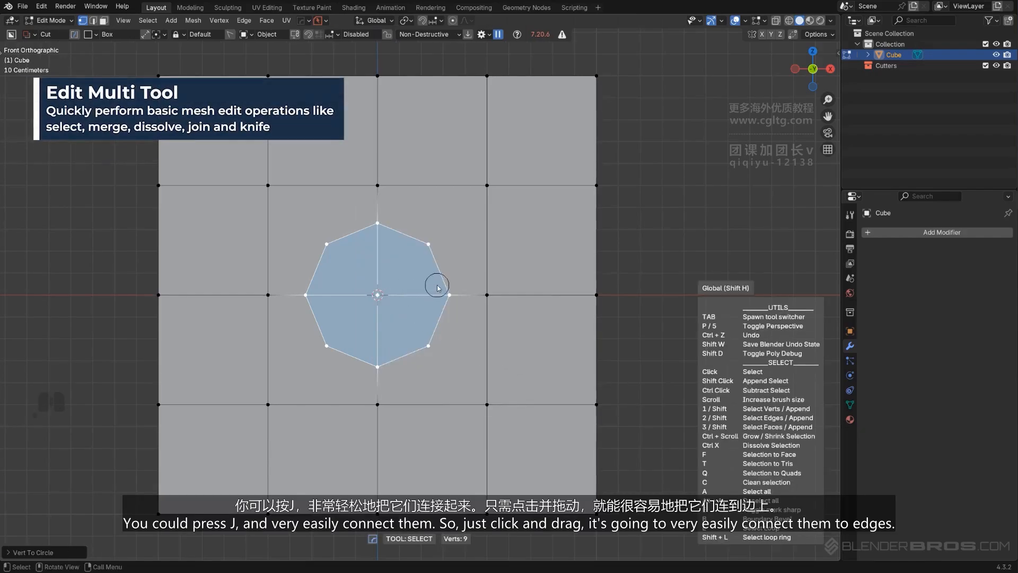
pyautogui.press('j')
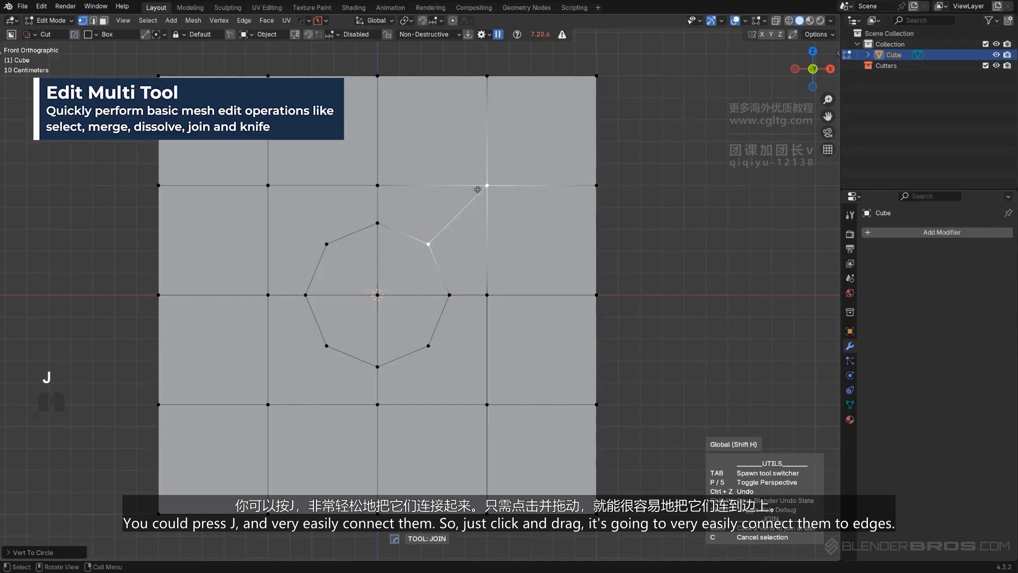
pyautogui.moveTo(319, 242); pyautogui.dragTo(267, 185)
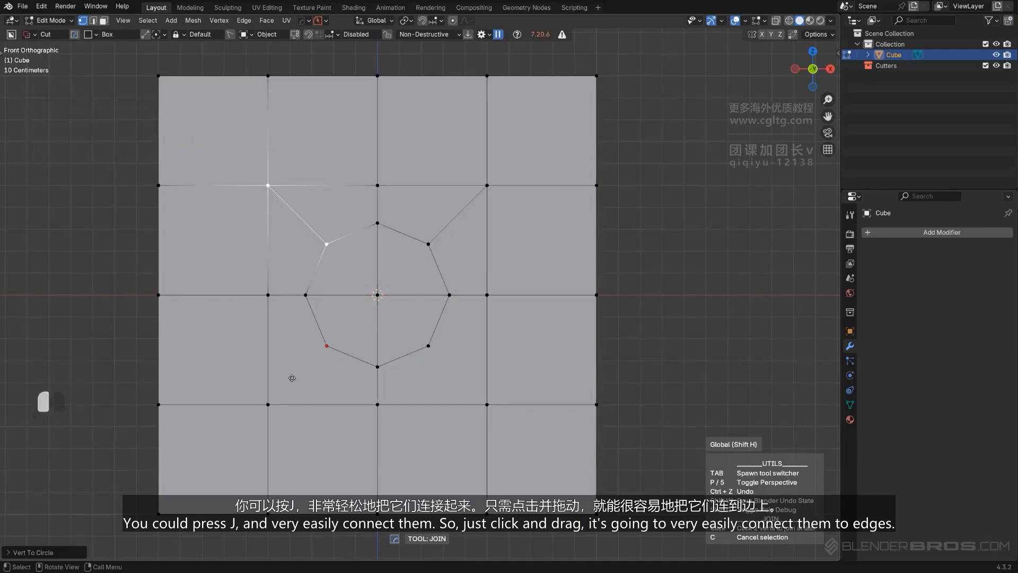
pyautogui.moveTo(469, 379); pyautogui.dragTo(471, 377)
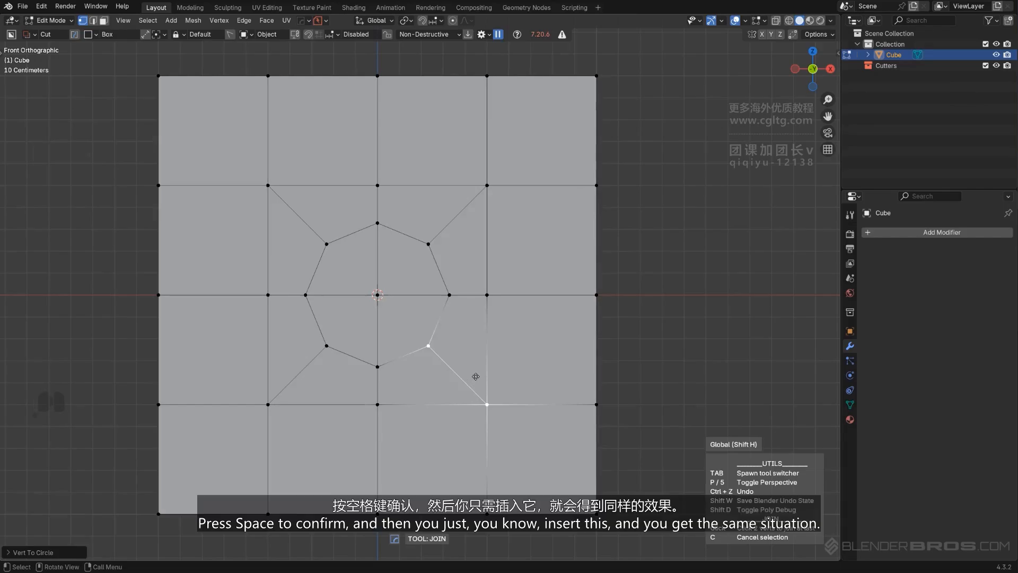
pyautogui.press('space')
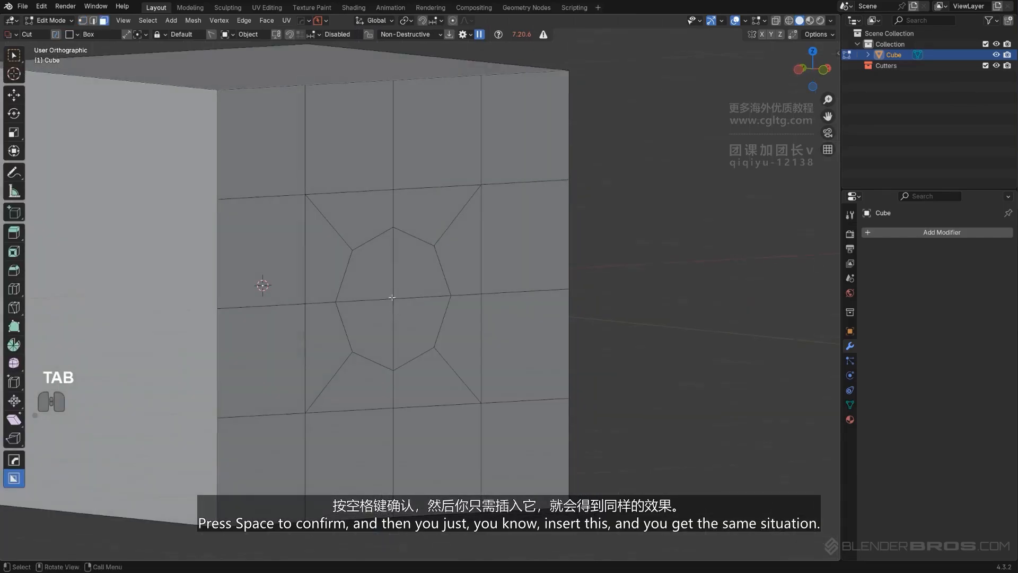
# Inset the circle's four faces in perspective view, extrude them into the cube and return to Object Mode.
pyautogui.click(415, 277)
pyautogui.keyDown('shift'); pyautogui.click(412, 316); pyautogui.keyUp('shift')
pyautogui.keyDown('shift'); pyautogui.click(373, 322); pyautogui.keyUp('shift')
pyautogui.keyDown('shift'); pyautogui.click(371, 281); pyautogui.keyUp('shift')
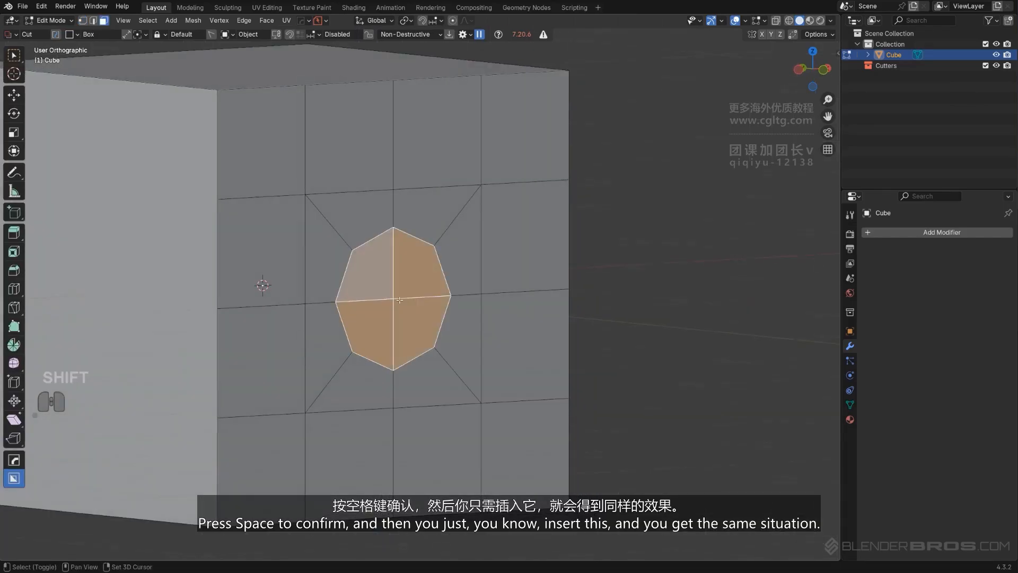
pyautogui.moveTo(534, 298); pyautogui.dragTo(523, 298, button='middle')
pyautogui.press('KP_5')
pyautogui.press('i')
pyautogui.click(569, 300)
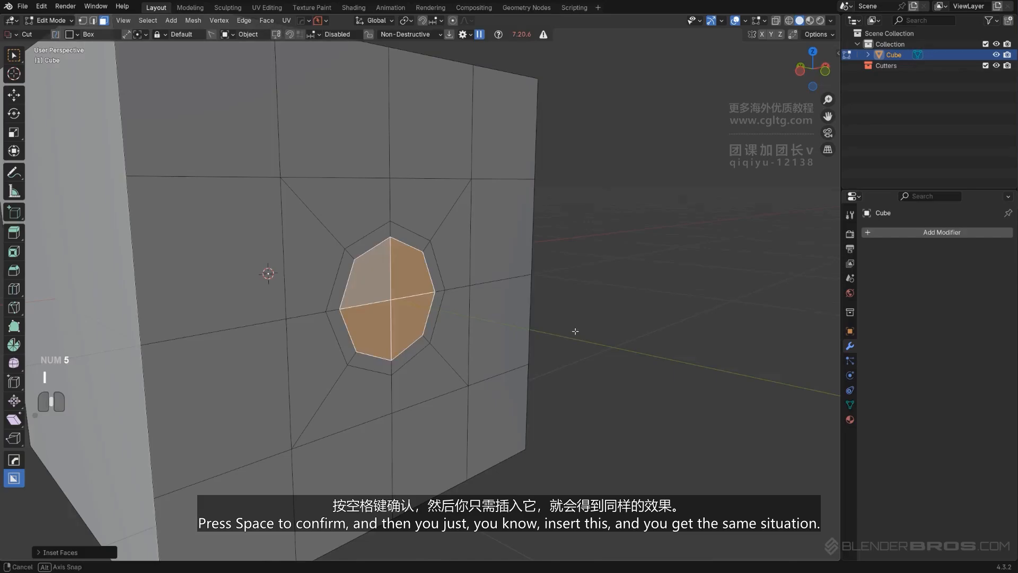
pyautogui.press('e')
pyautogui.press('Tab')
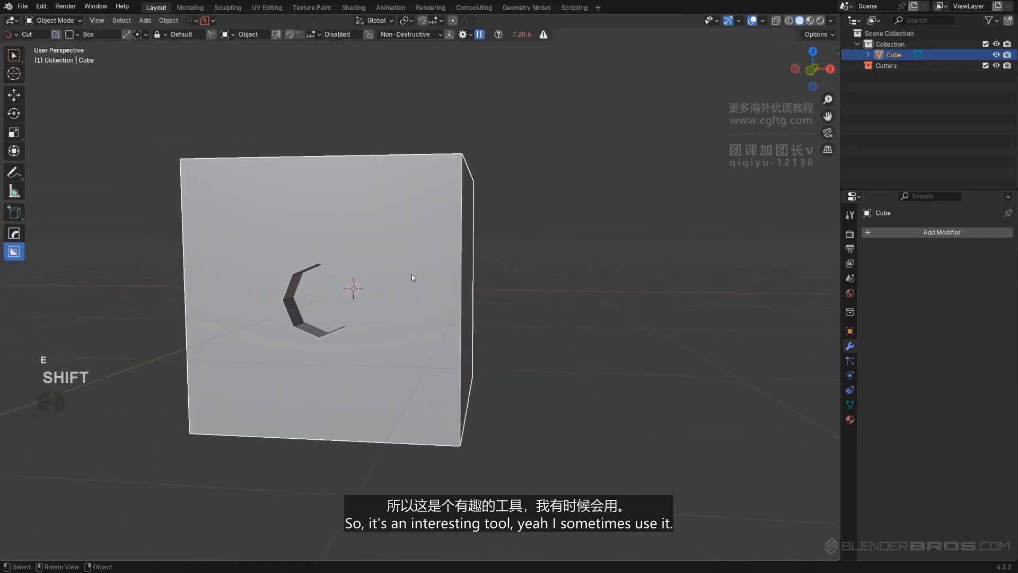
# Delete the cube with the circular recess.
pyautogui.press('x')
pyautogui.click(406, 279)
pyautogui.moveTo(429, 296); pyautogui.dragTo(413, 258, button='middle')
pyautogui.hotkey('shift', 'a')
pyautogui.moveTo(345, 317)
pyautogui.click(387, 334)
pyautogui.scroll(-1, 448, 266)
pyautogui.scroll(-2, 427, 279)
pyautogui.scroll(-1, 405, 256)
pyautogui.press('x')
pyautogui.click(384, 253)
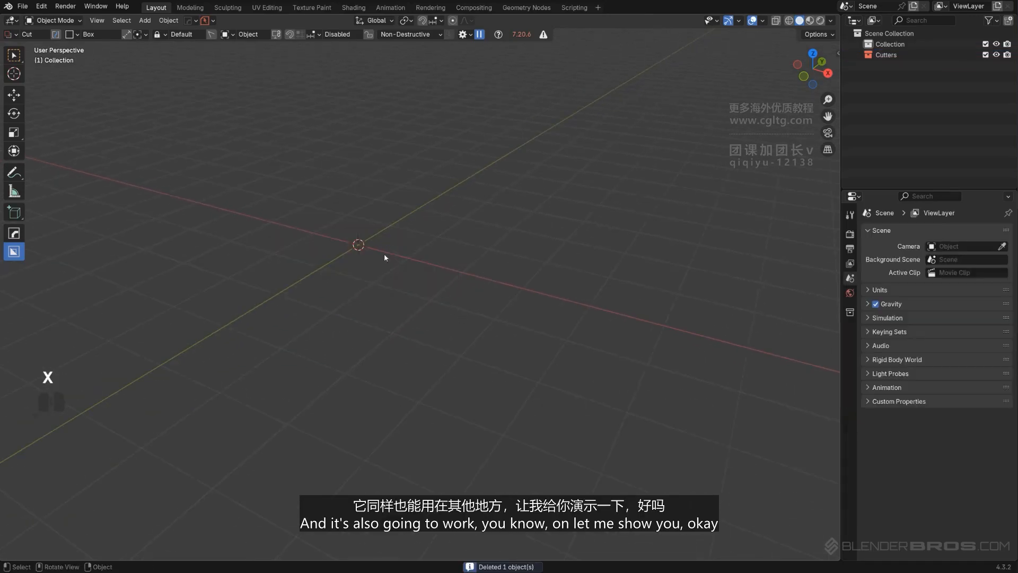
# Add a mesh plane at the origin.
pyautogui.hotkey('shift', 'a')
pyautogui.moveTo(384, 259)
pyautogui.click(425, 270)
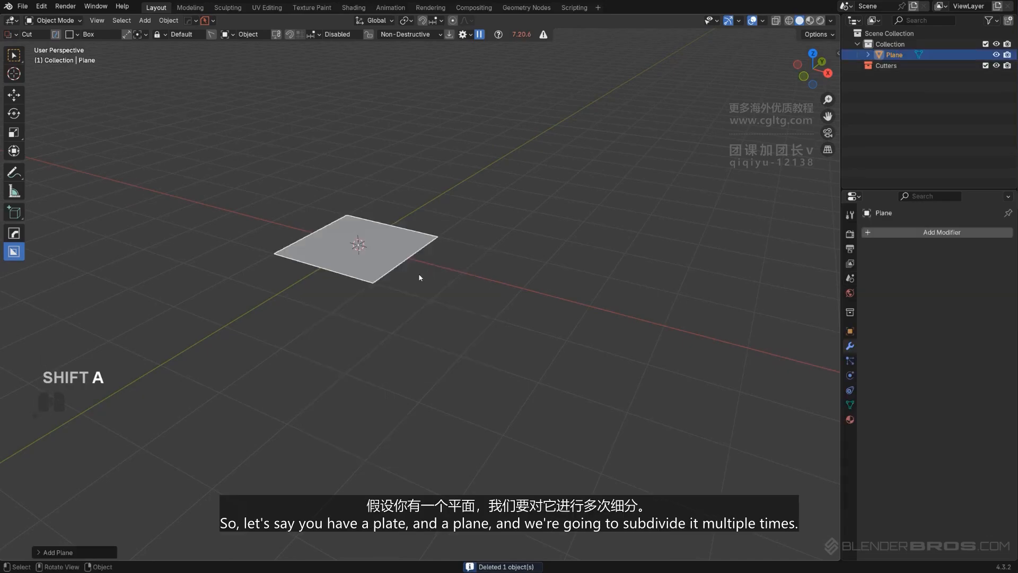
# Subdivide the plane three times in Edit Mode into an 8 × 8 grid of faces.
pyautogui.scroll(4, 418, 265)
pyautogui.moveTo(419, 276); pyautogui.dragTo(418, 295, button='middle')
pyautogui.press('Tab')
pyautogui.rightClick(419, 250)
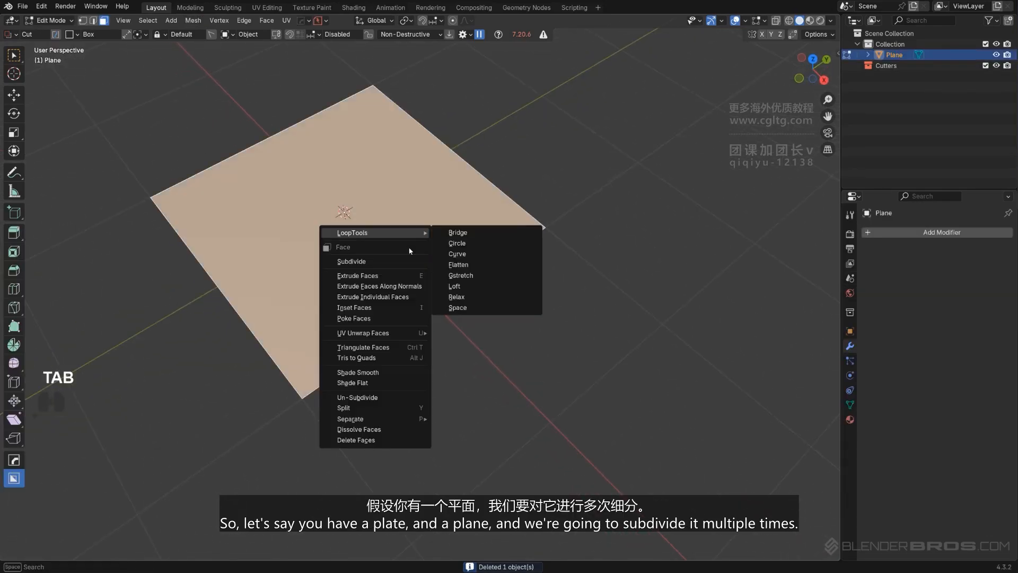
pyautogui.click(403, 259)
pyautogui.keyDown('shift'); pyautogui.moveTo(403, 259); pyautogui.dragTo(414, 296, button='middle'); pyautogui.keyUp('shift')
pyautogui.hotkey('shift', 'r')
pyautogui.hotkey('shift', 'r')
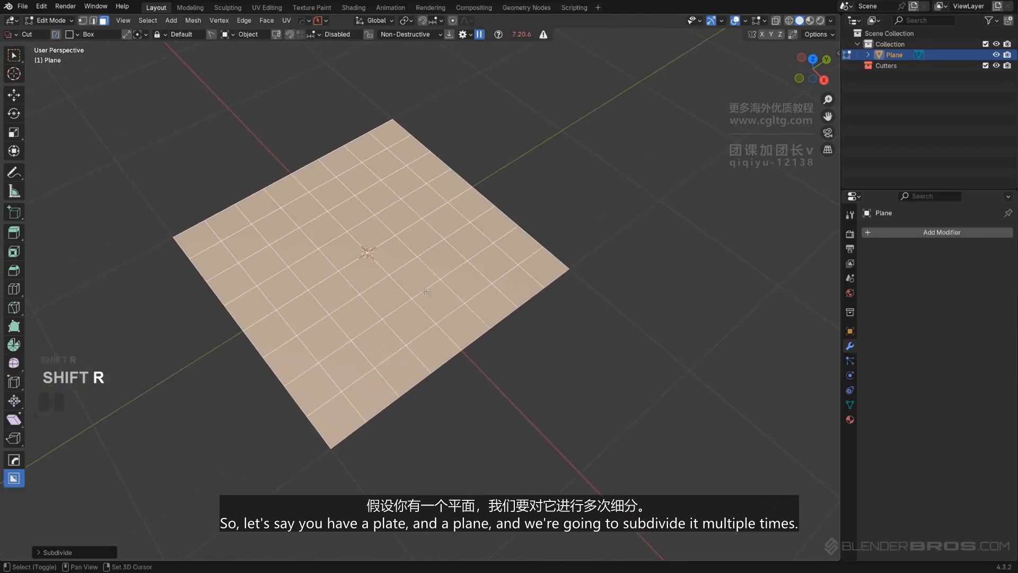
# Select the plane's border vertices using shortest paths and invert the selection to the inner vertices.
pyautogui.press('Tab')
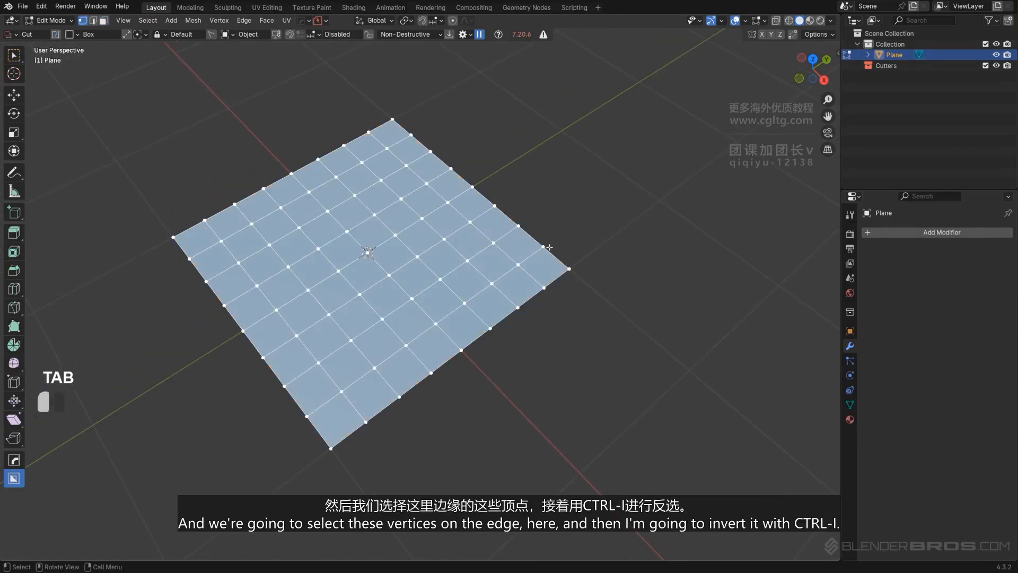
pyautogui.click(549, 247)
pyautogui.keyDown('ctrl'); pyautogui.click(331, 447); pyautogui.keyUp('ctrl')
pyautogui.click(563, 235)
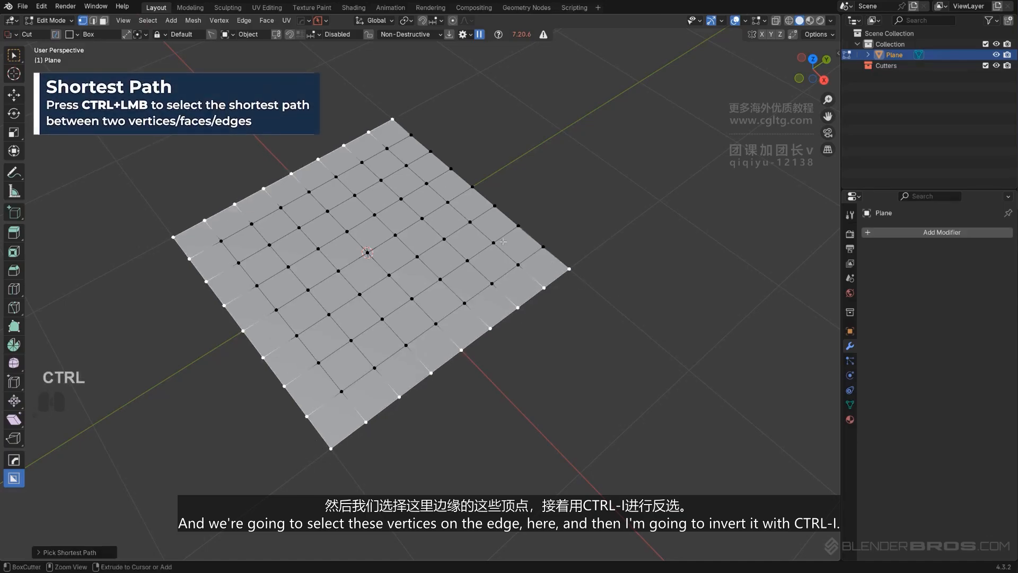
pyautogui.keyDown('ctrl'); pyautogui.click(563, 251); pyautogui.keyUp('ctrl')
pyautogui.hotkey('ctrl', 'i')
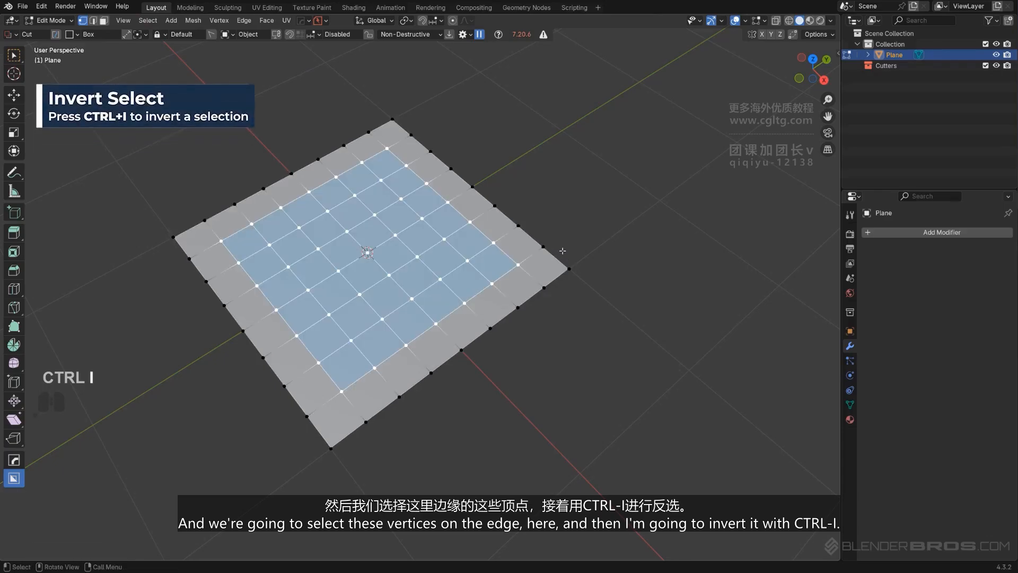
# Apply Checker Deselect to the inner vertices so that every other one stays selected.
pyautogui.scroll(1, 376, 139)
pyautogui.keyDown('shift'); pyautogui.moveTo(376, 139); pyautogui.dragTo(378, 110, button='middle'); pyautogui.keyUp('shift')
pyautogui.click(172, 21)
pyautogui.click(148, 21)
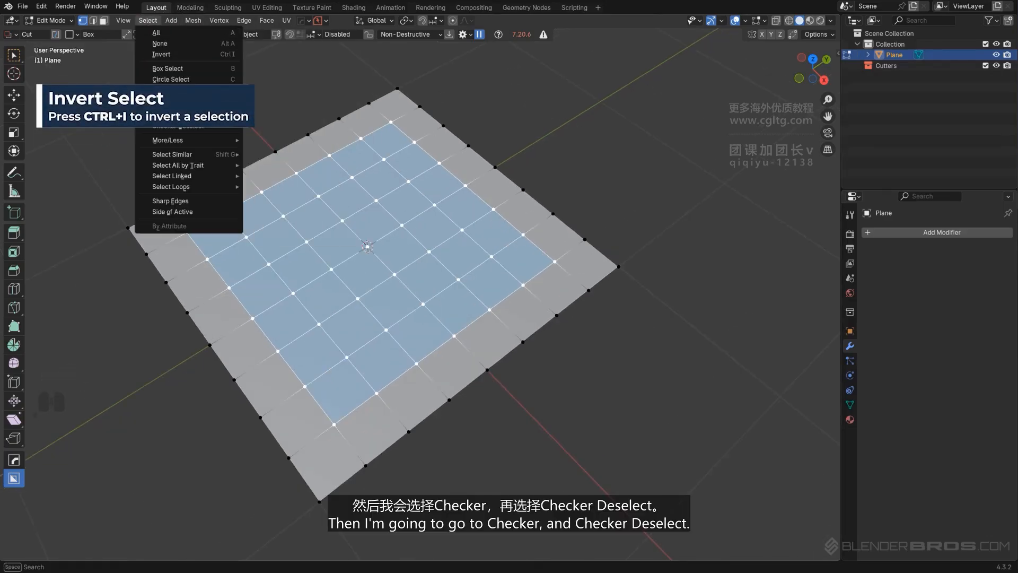
pyautogui.click(184, 130)
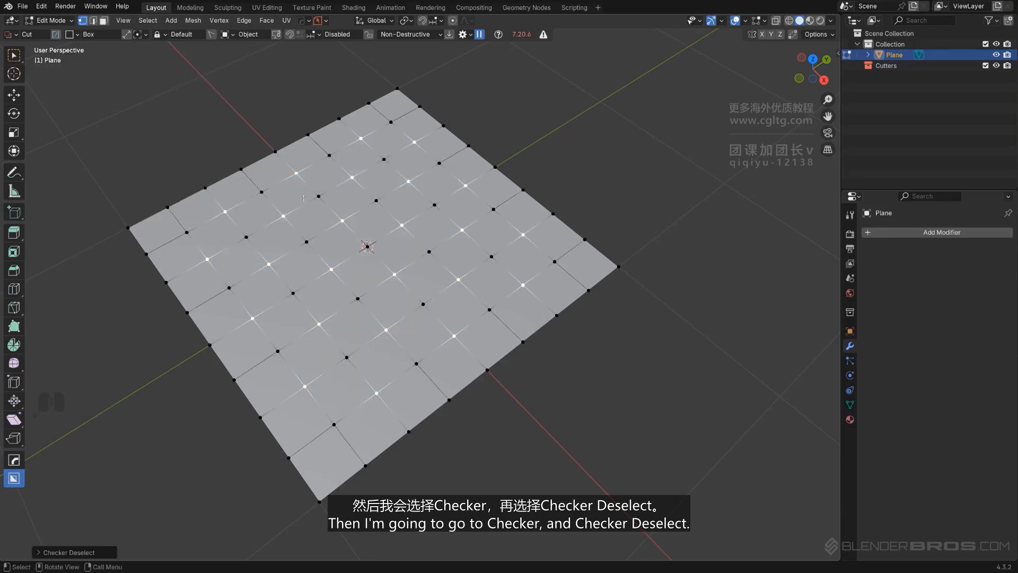
# Convert the checkered vertices into circles with a radius of about 0.116 using Hard Ops Circle.
pyautogui.press('q')
pyautogui.moveTo(471, 275)
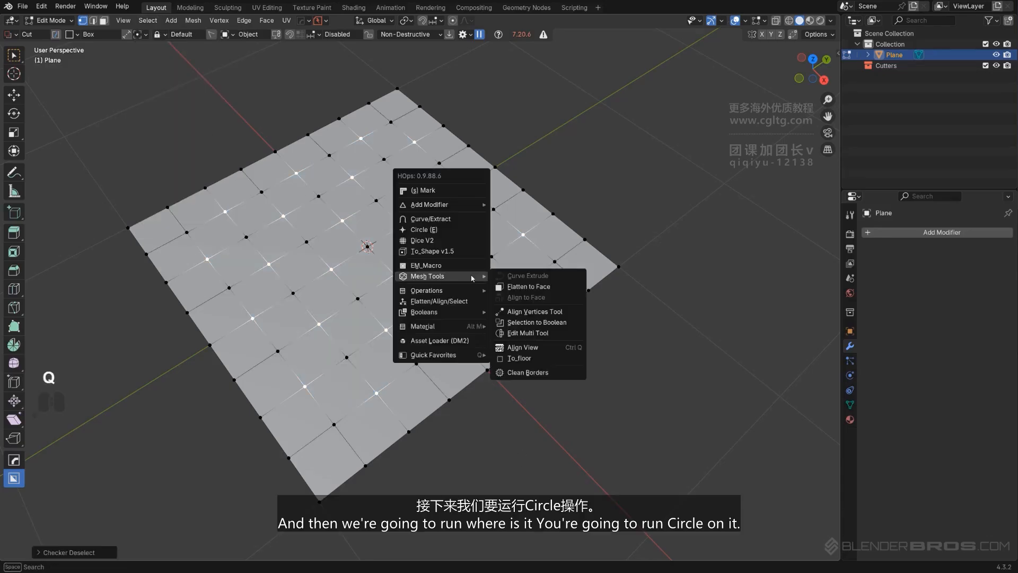
pyautogui.click(464, 230)
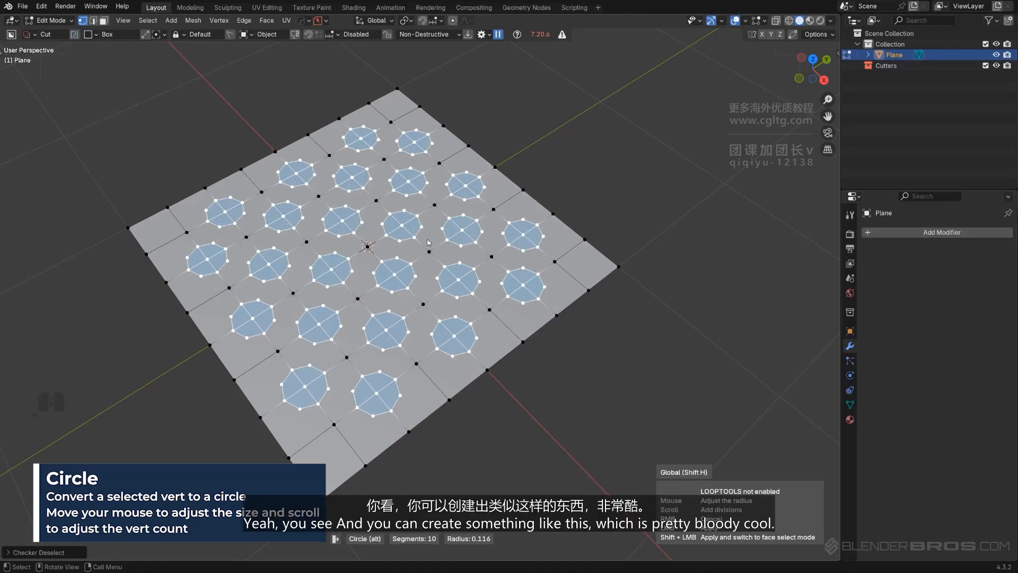
pyautogui.click(427, 242)
# Extrude all the circle faces downward to form recesses in the plane.
pyautogui.press('Tab')
pyautogui.moveTo(498, 251); pyautogui.dragTo(511, 284, button='middle')
pyautogui.press('e')
pyautogui.click(502, 249)
pyautogui.press('s')
pyautogui.rightClick(531, 258)
# Add a Hard Ops bevel to the plane in Object Mode with 3 segments, about 0.012 width and a 30° angle limit.
pyautogui.press('Tab')
pyautogui.moveTo(496, 238); pyautogui.dragTo(450, 223, button='middle')
pyautogui.press('q')
pyautogui.click(450, 227)
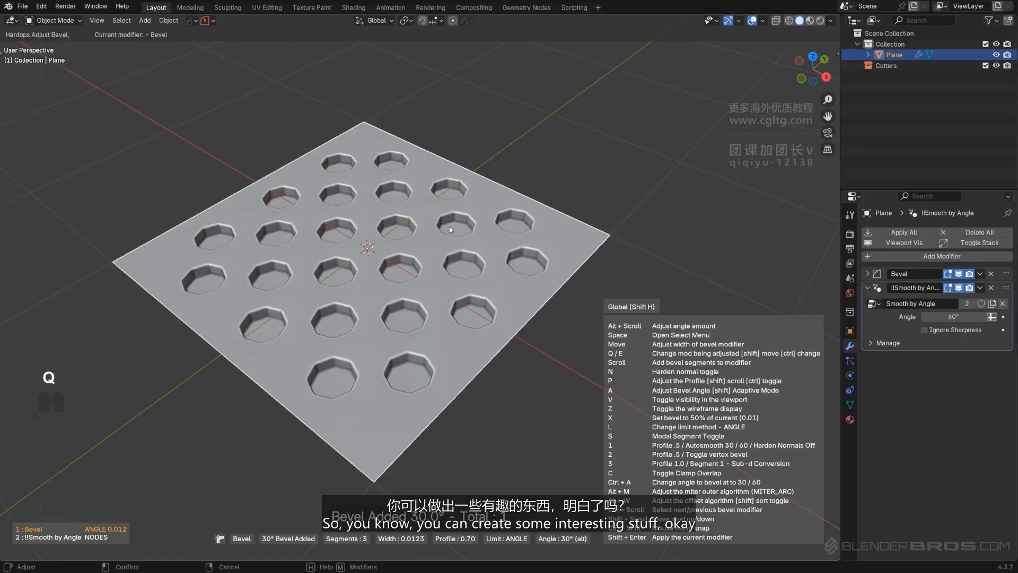
pyautogui.click(449, 226)
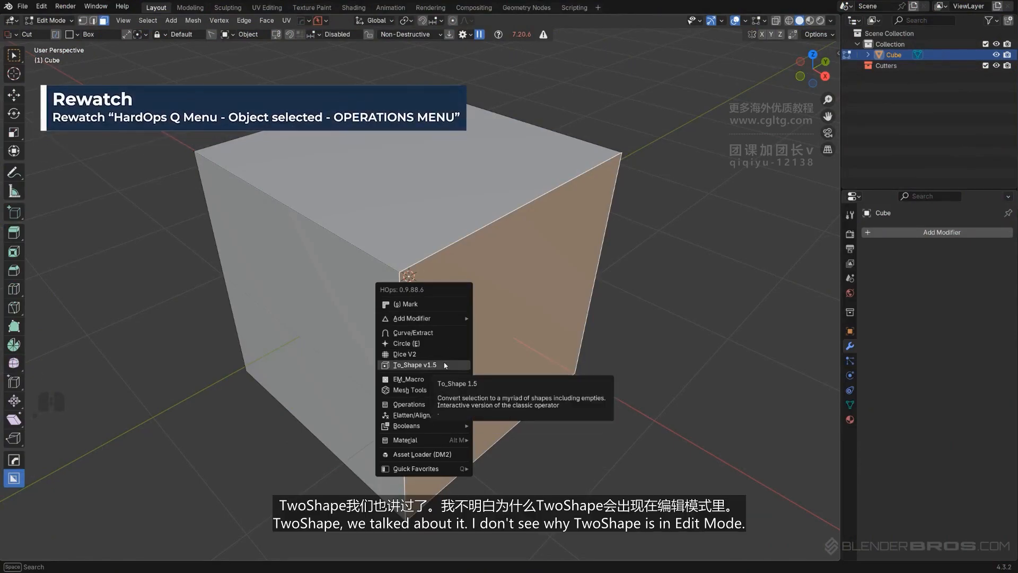
# Create a Sphere shape from the cube's selected side face with Hard Ops To_Shape.
pyautogui.keyDown('shift'); pyautogui.moveTo(530, 310); pyautogui.dragTo(457, 262, button='middle'); pyautogui.keyUp('shift')
pyautogui.scroll(-2, 457, 262)
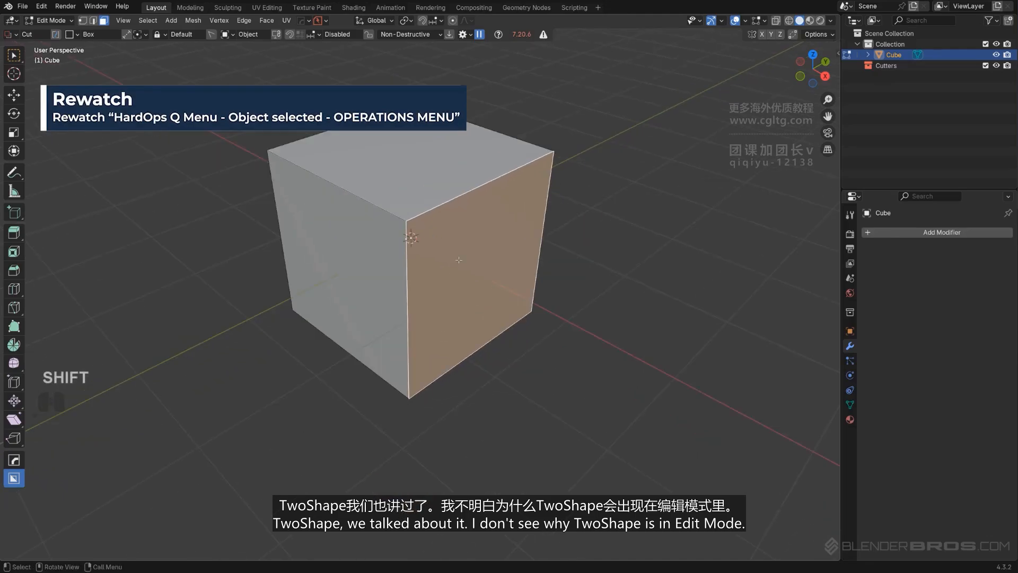
pyautogui.press('q')
pyautogui.click(454, 319)
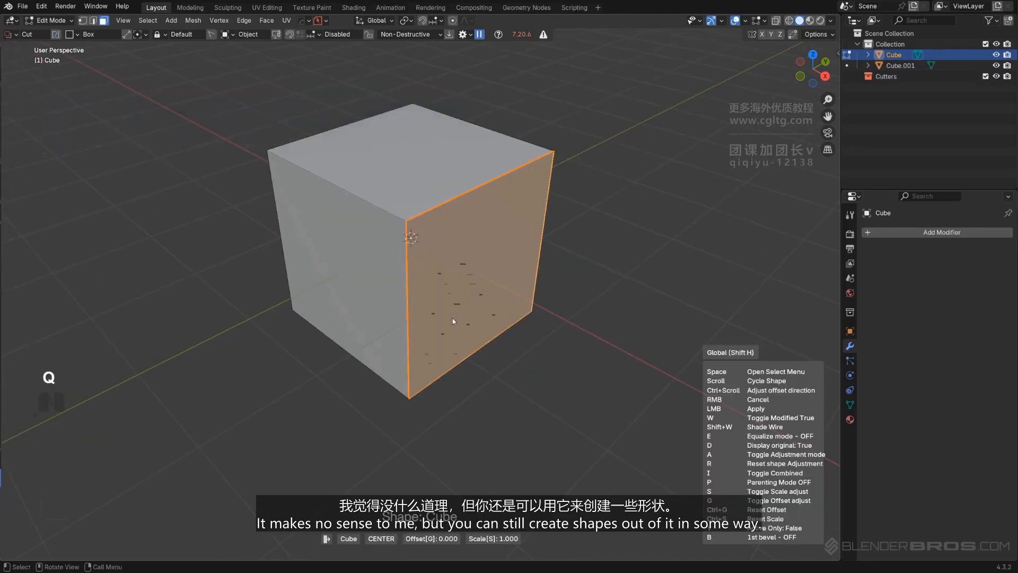
pyautogui.scroll(-4, 455, 315)
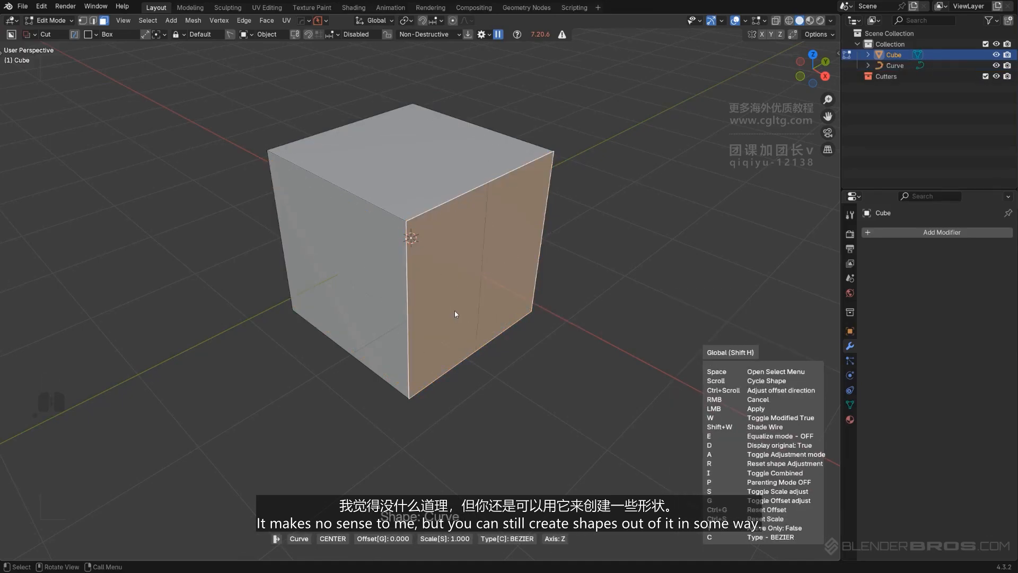
pyautogui.scroll(-1, 454, 309)
pyautogui.click(454, 303)
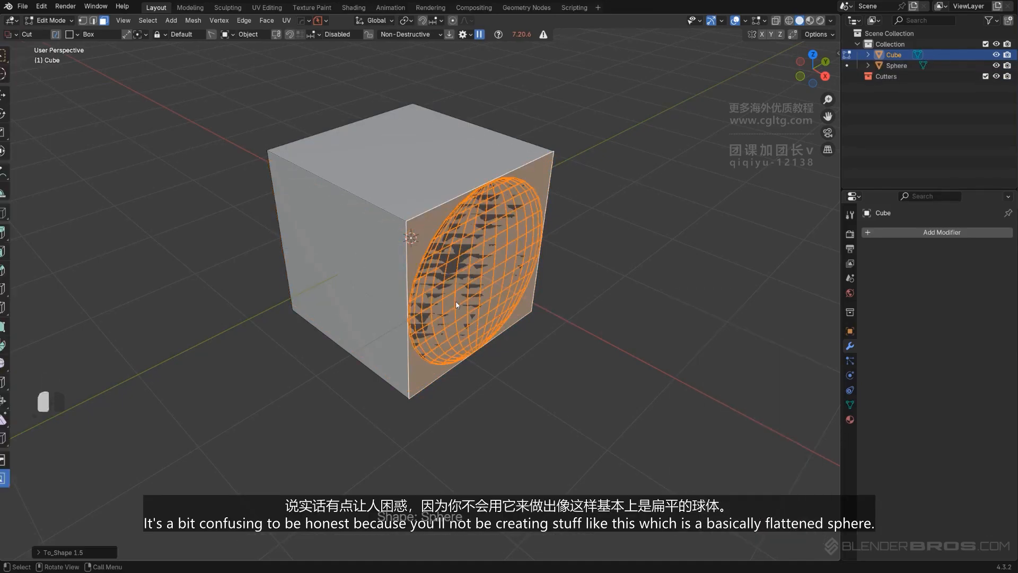
pyautogui.moveTo(501, 287); pyautogui.dragTo(515, 287, button='middle')
pyautogui.press('g')
pyautogui.press('x')
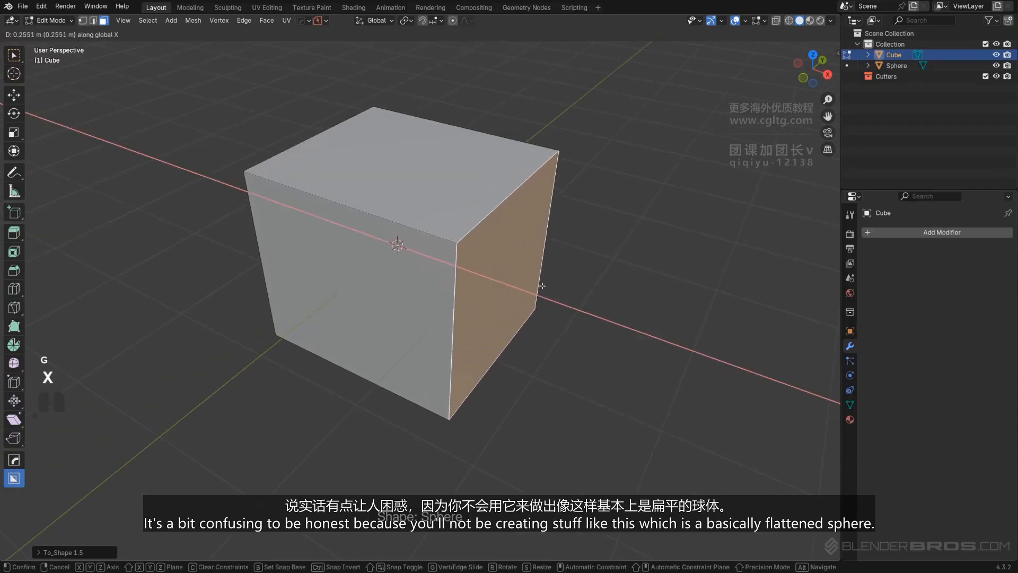
pyautogui.rightClick(530, 211)
# Move the cube along the X axis in Object Mode, away from the flattened sphere.
pyautogui.press('Tab')
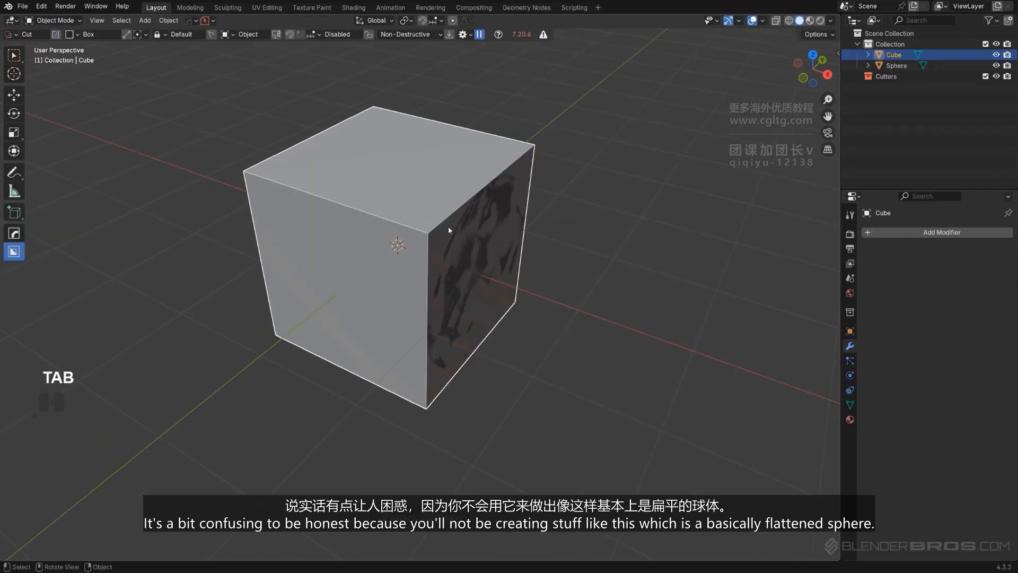
pyautogui.press('g')
pyautogui.press('x')
pyautogui.click(375, 207)
# Inspect the flattened sphere in Edit Mode, and delete both it and the cube in Object Mode.
pyautogui.click(483, 242)
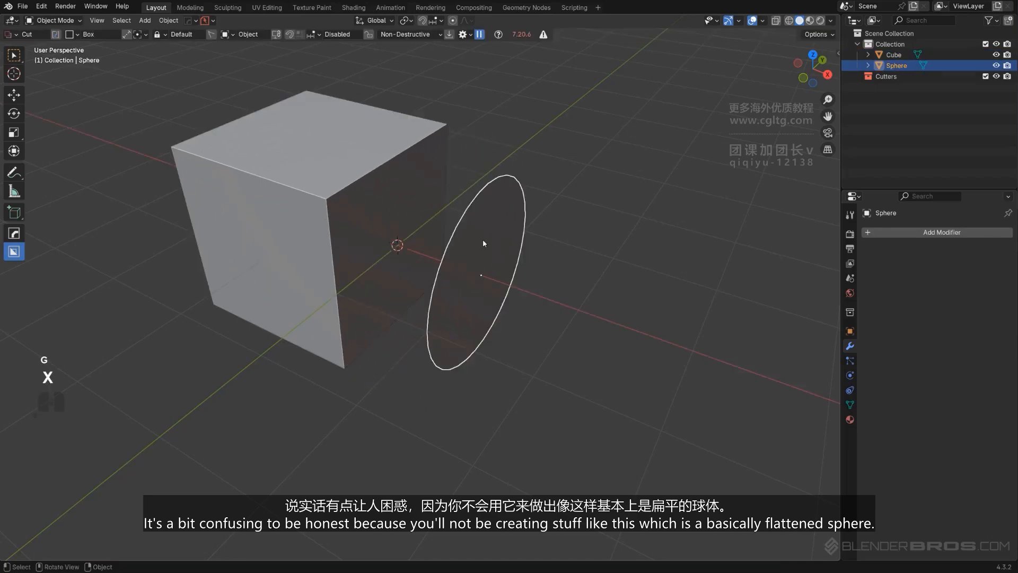
pyautogui.press('Tab')
pyautogui.moveTo(484, 242); pyautogui.dragTo(527, 206, button='middle')
pyautogui.scroll(1, 494, 236)
pyautogui.press('Tab')
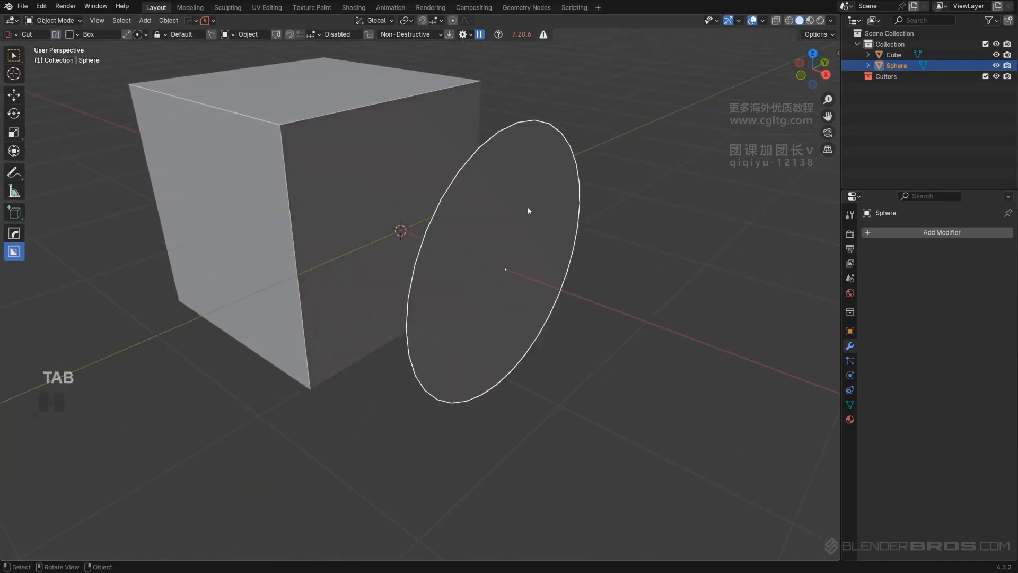
pyautogui.press('x')
pyautogui.click(421, 218)
pyautogui.press('x')
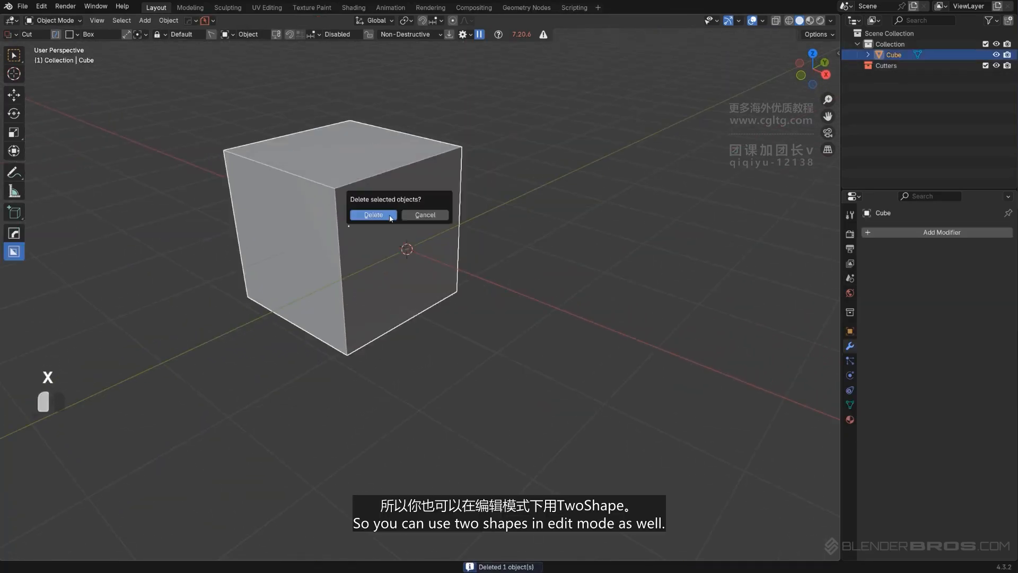
pyautogui.click(389, 215)
# Add a new cube mesh, select one of its side faces in Edit Mode and bring up the Hard Ops edit operations.
pyautogui.hotkey('shift', 'a')
pyautogui.moveTo(389, 215)
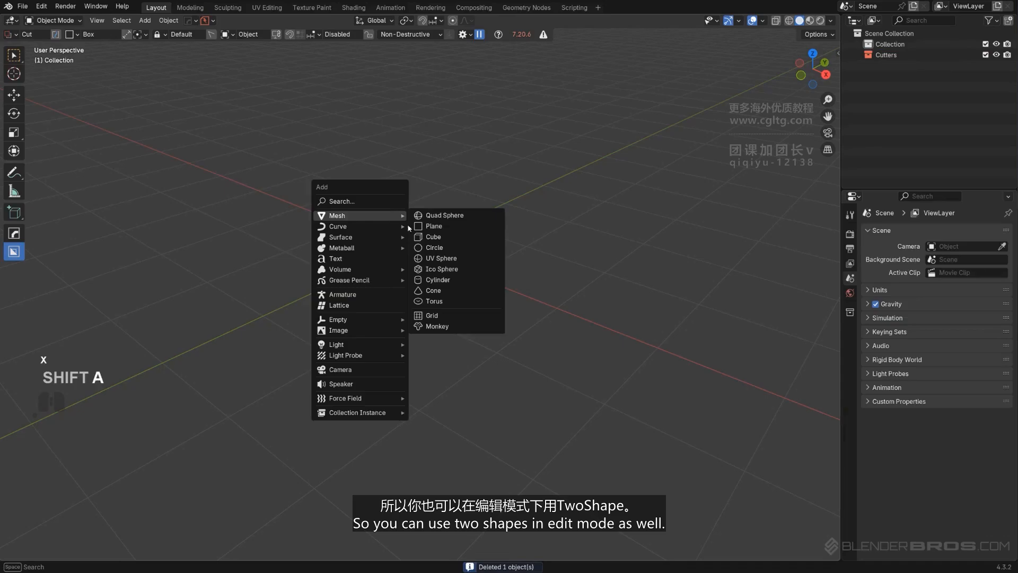
pyautogui.click(434, 238)
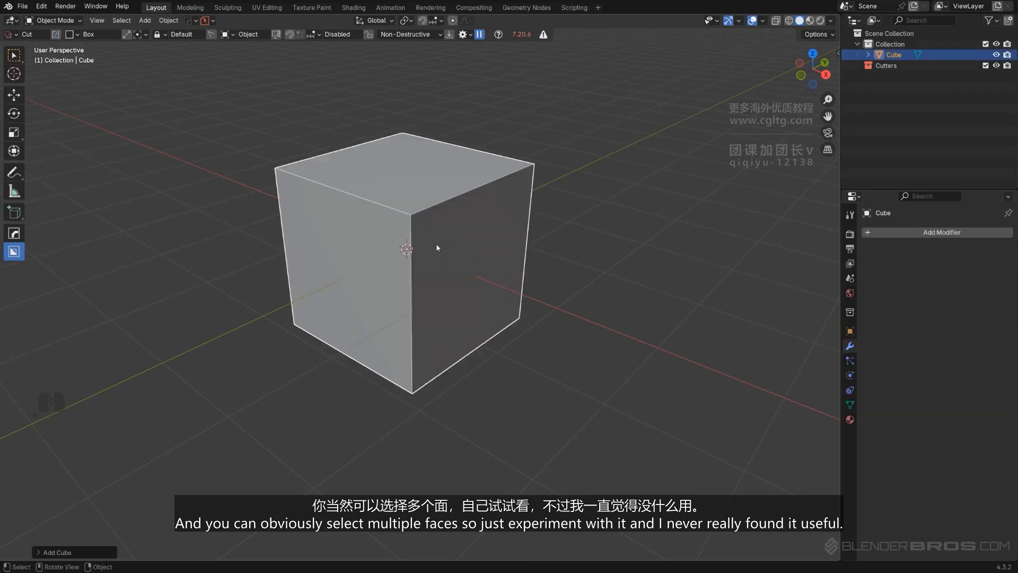
pyautogui.scroll(3, 436, 247)
pyautogui.press('Tab')
pyautogui.click(479, 234)
pyautogui.press('q')
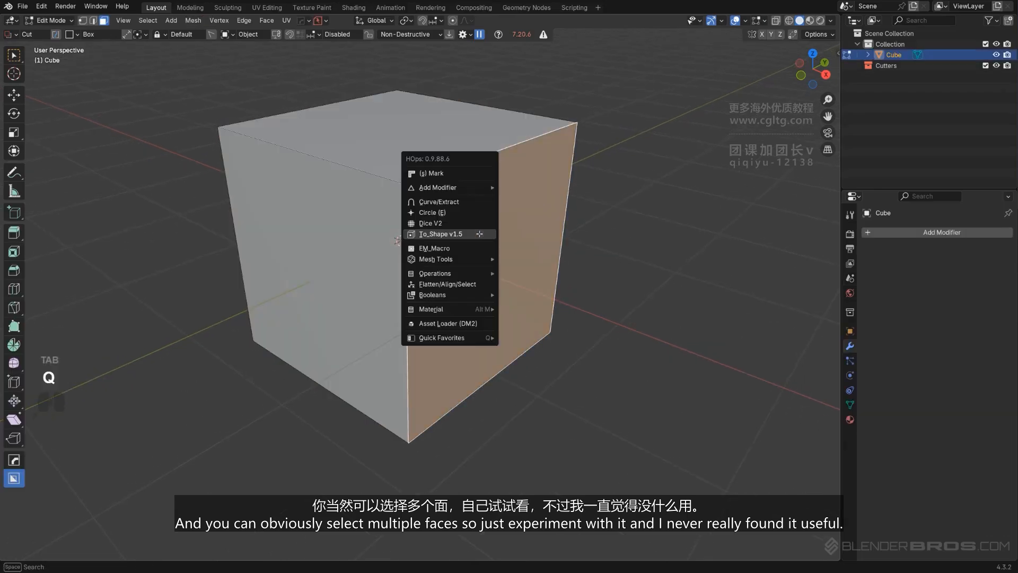
pyautogui.keyDown('shift'); pyautogui.moveTo(477, 229); pyautogui.dragTo(435, 275, button='middle'); pyautogui.keyUp('shift')
pyautogui.press('q')
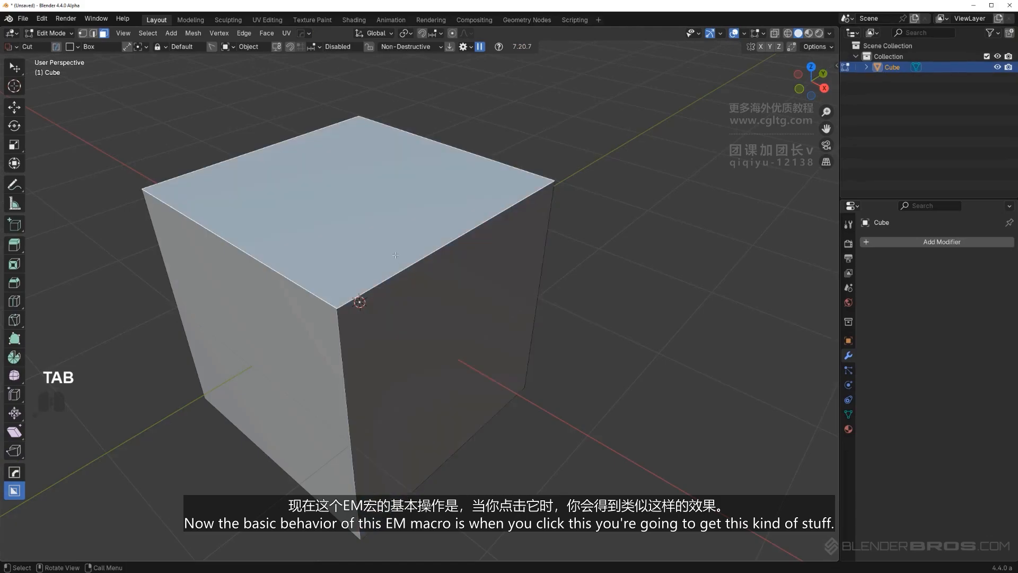
# Start a Hard Ops EM_Macro face grate on the cube's top face with 7 divisions.
pyautogui.moveTo(425, 296); pyautogui.dragTo(403, 252, button='middle')
pyautogui.press('q')
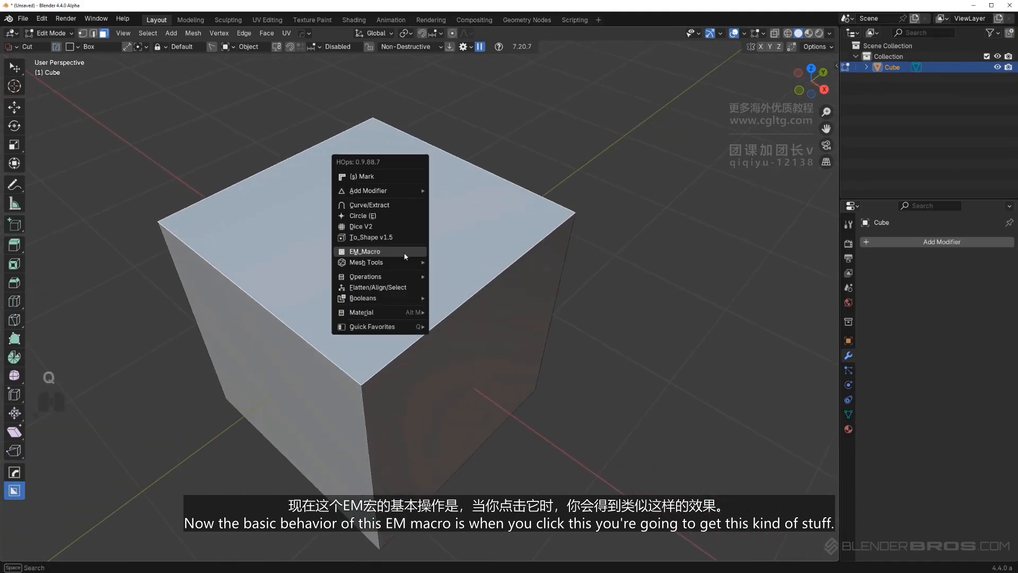
pyautogui.click(403, 253)
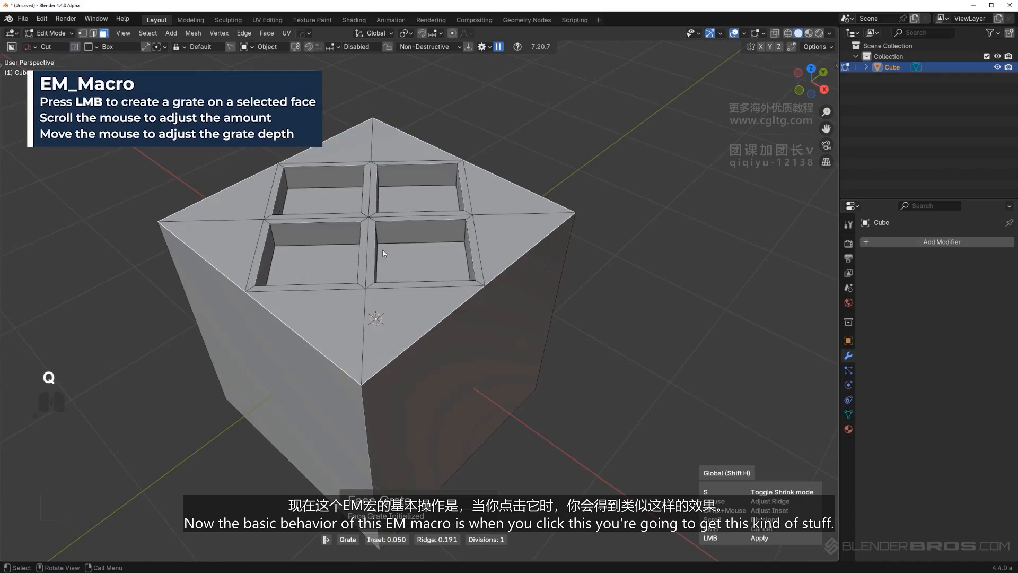
pyautogui.scroll(5, 378, 257)
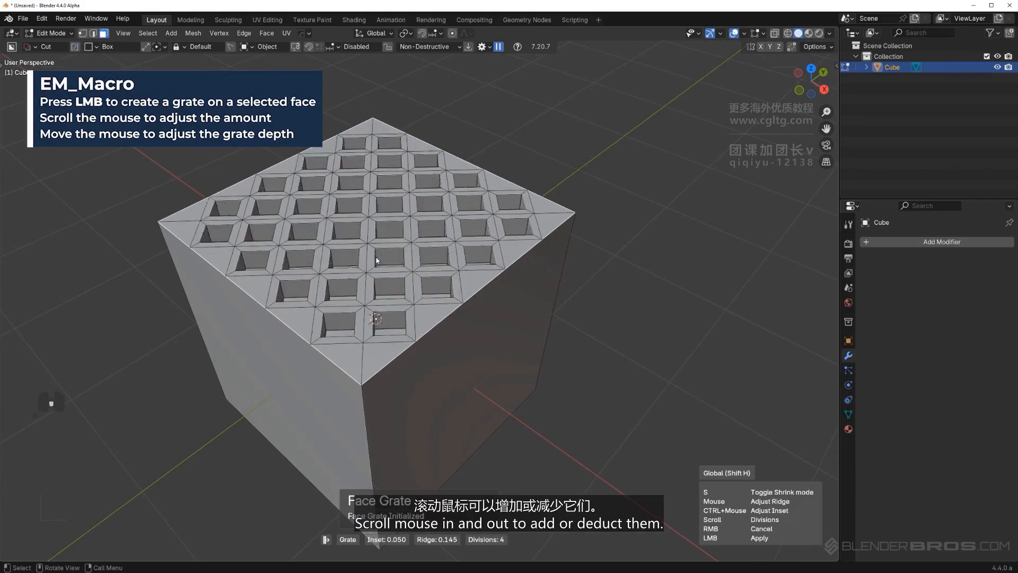
pyautogui.scroll(1, 377, 255)
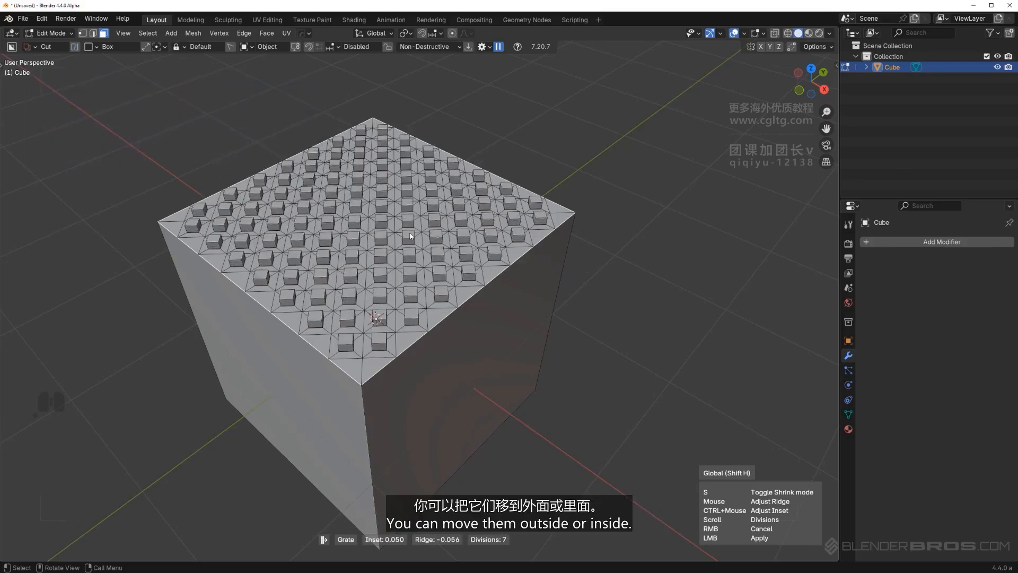
# Shrink the grate's cell tops by about 0.023, set the ridge to about -0.028 and apply the grate.
pyautogui.press('s')
pyautogui.press('s')
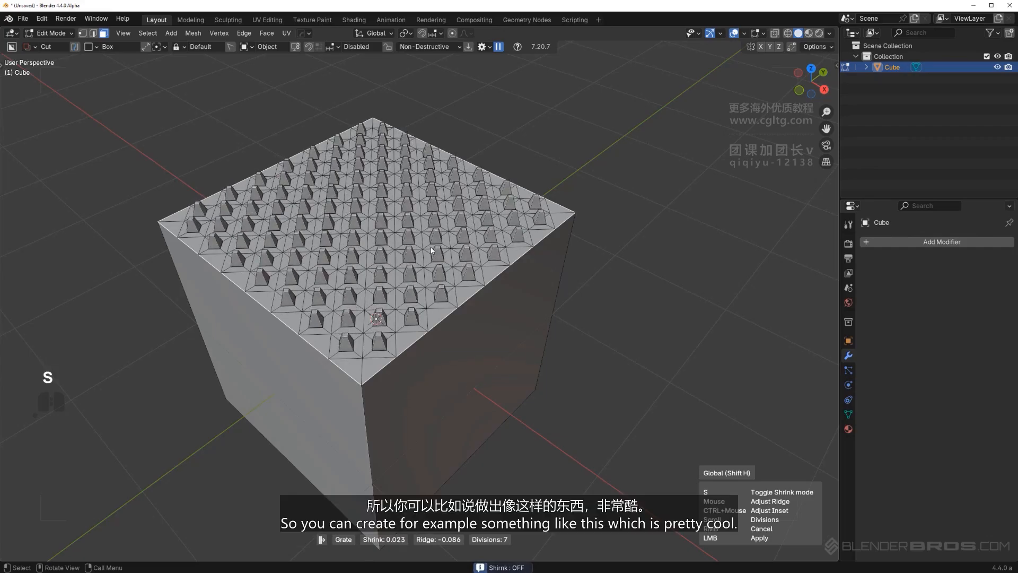
pyautogui.press('s')
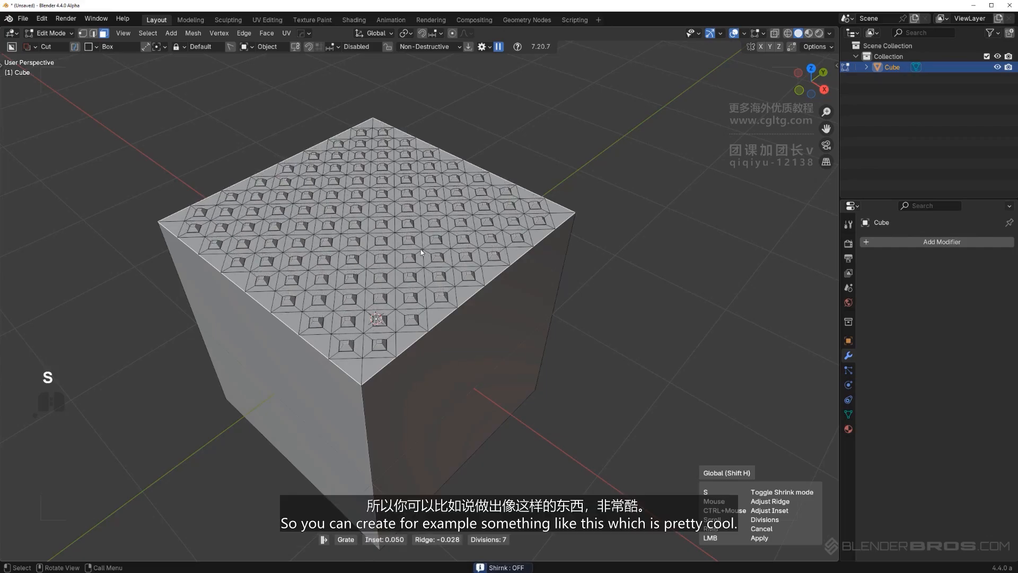
pyautogui.click(421, 249)
# Add a Hard Ops bevel with a 30° angle limit and a Weighted Normal modifier to the cube in Object Mode.
pyautogui.moveTo(421, 249); pyautogui.dragTo(392, 284, button='middle')
pyautogui.scroll(2, 395, 276)
pyautogui.press('Tab')
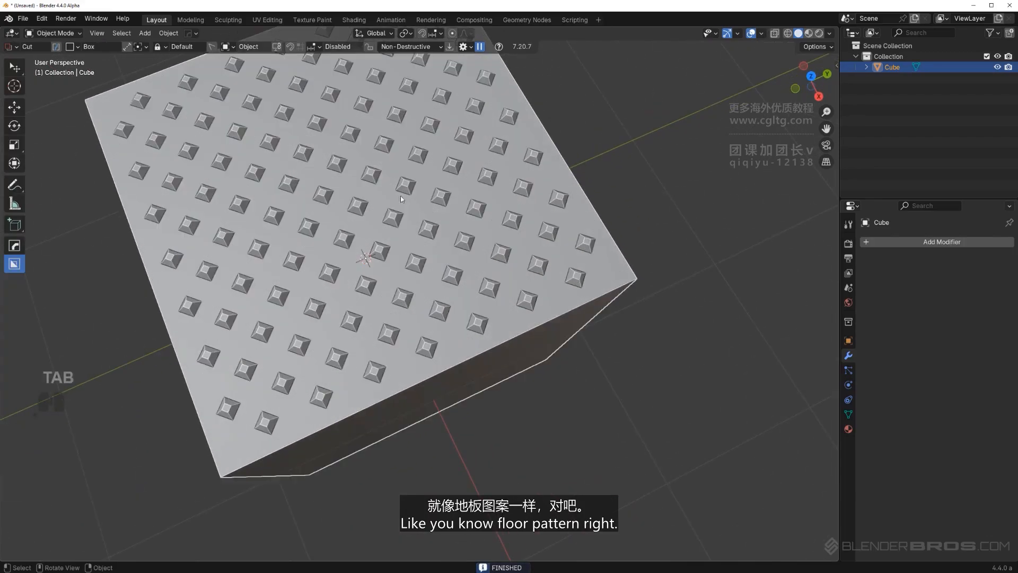
pyautogui.press('q')
pyautogui.click(403, 225)
pyautogui.scroll(-3, 400, 238)
pyautogui.moveTo(399, 237); pyautogui.dragTo(443, 240, button='middle')
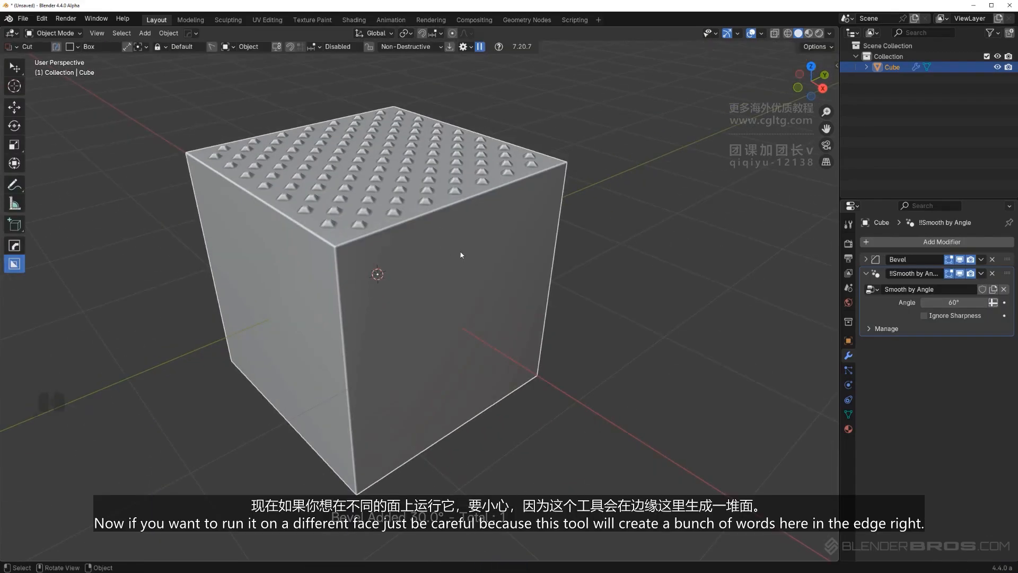
pyautogui.press('q')
pyautogui.keyDown('alt'); pyautogui.click(453, 235); pyautogui.keyUp('alt')
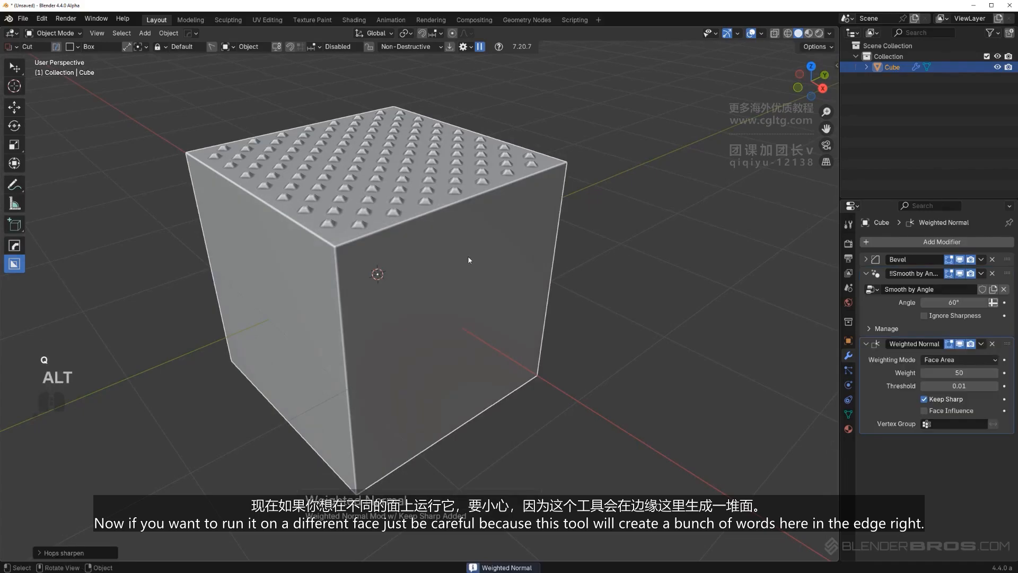
# Select the row of vertices along the edge between the grate and the adjacent side face in Edit Mode.
pyautogui.press('Tab')
pyautogui.moveTo(440, 286); pyautogui.dragTo(356, 242, button='middle')
pyautogui.click(334, 240)
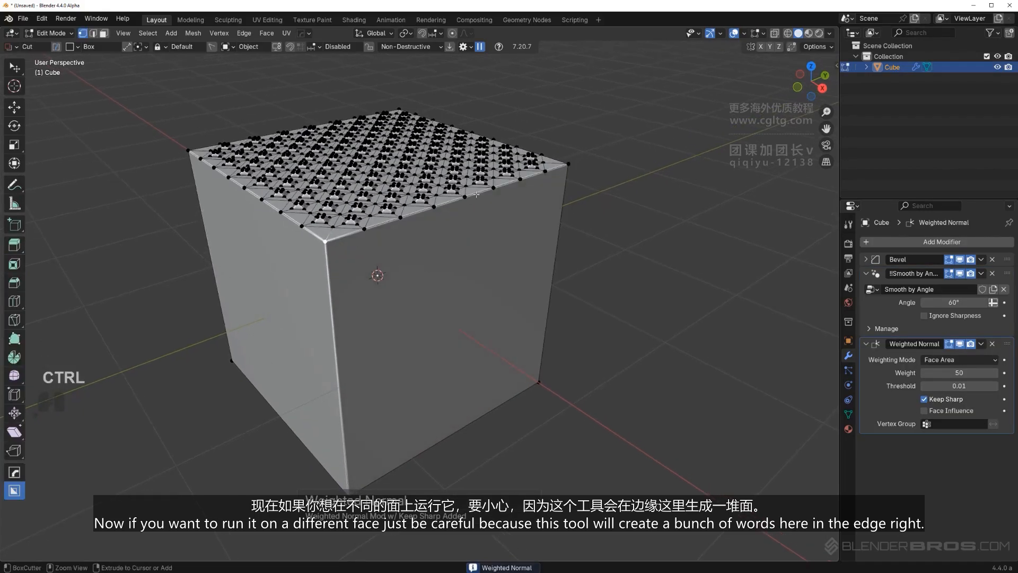
pyautogui.moveTo(525, 226); pyautogui.dragTo(466, 254, button='middle')
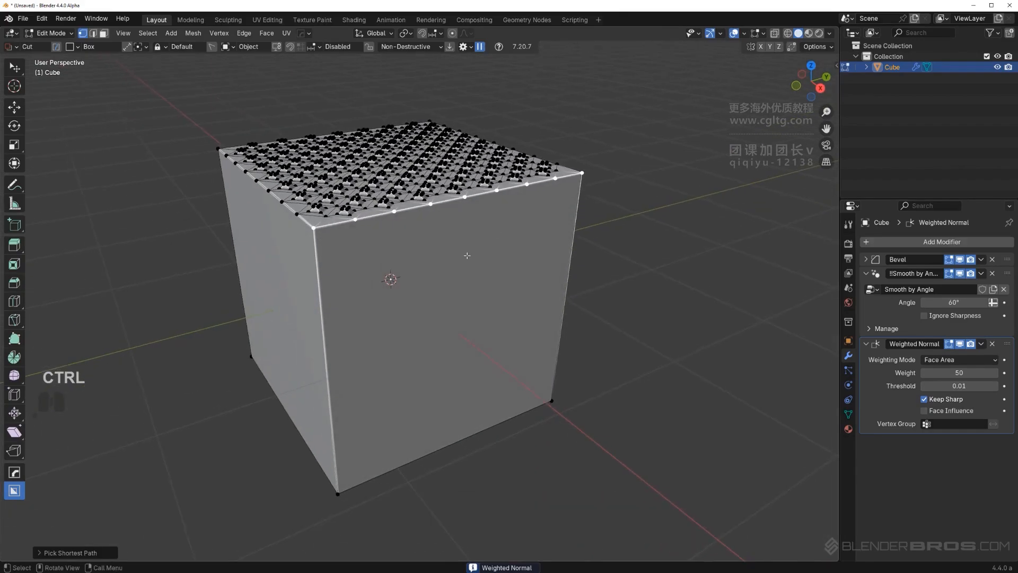
# Try to create an EM_Macro grate on the cube's side face next to the patterned top.
pyautogui.press('Tab')
pyautogui.click(446, 231)
pyautogui.press('q')
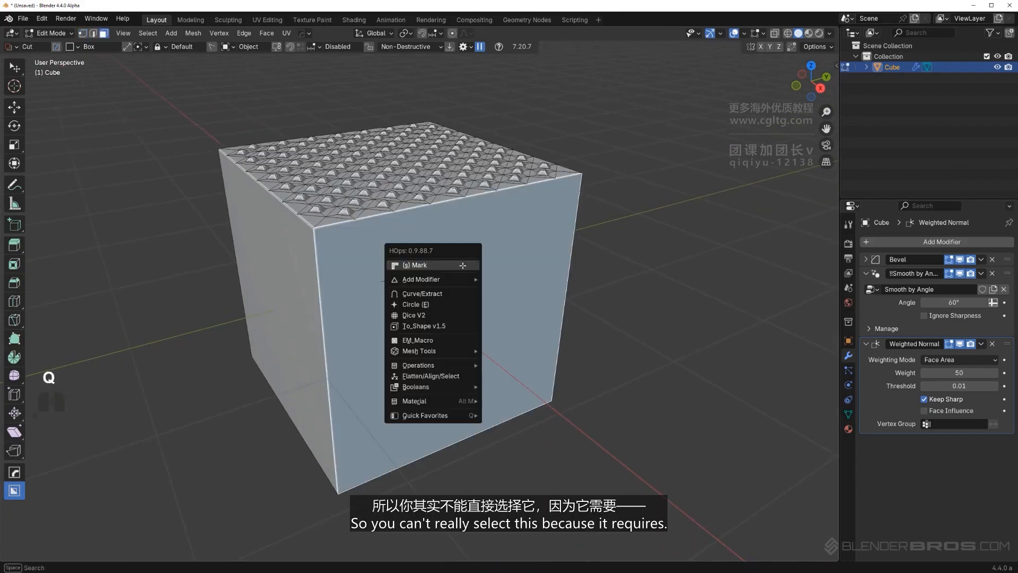
pyautogui.click(450, 341)
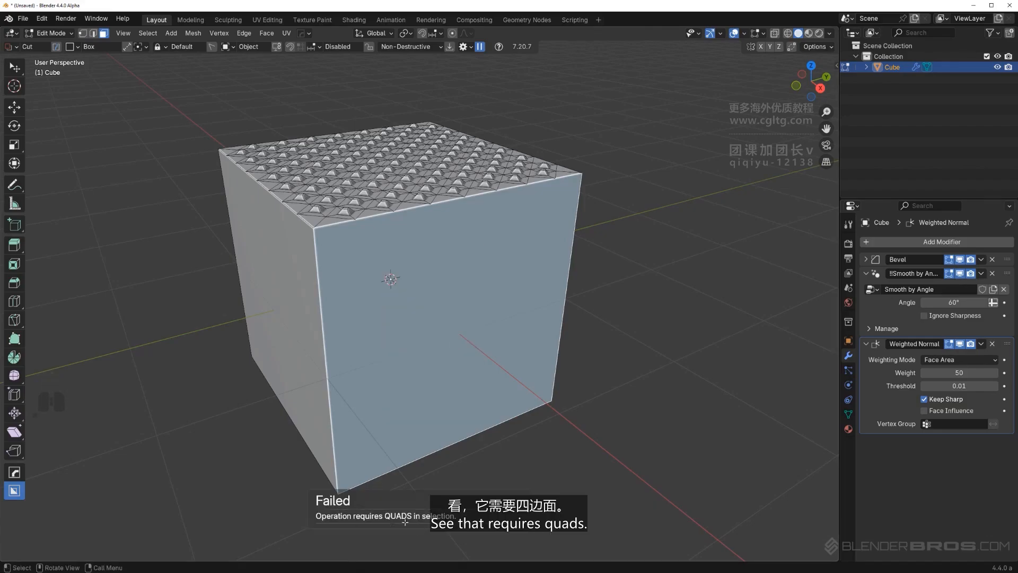
# Inset the cube's selected side face slightly.
pyautogui.press('Tab')
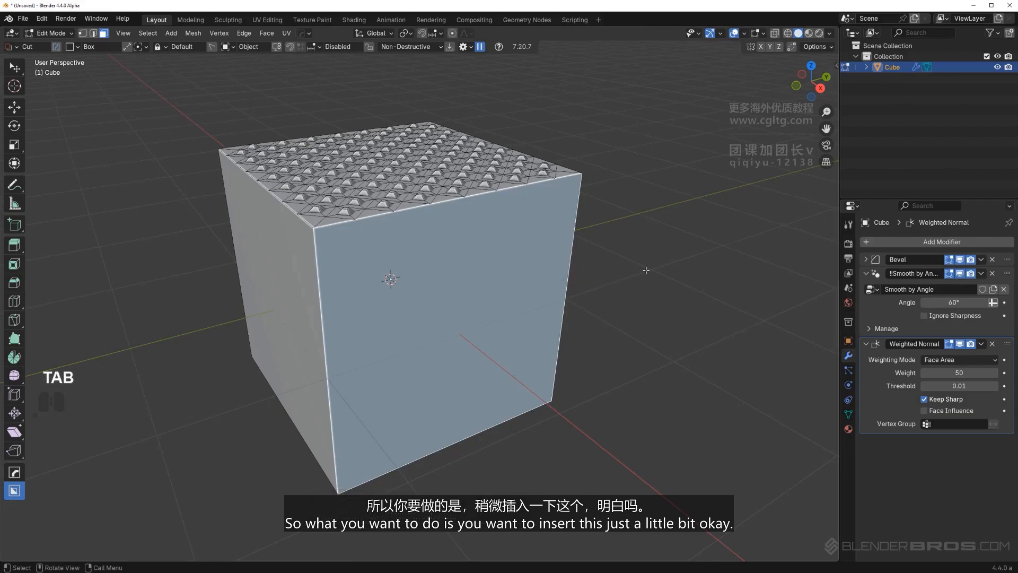
pyautogui.press('i')
pyautogui.click(535, 290)
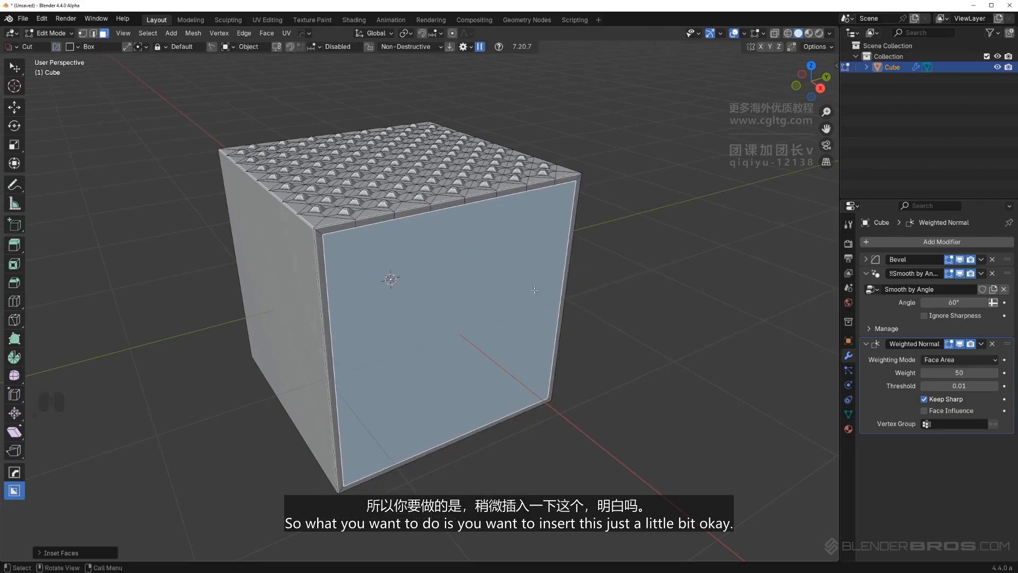
# Dissolve the extra vertices along the inset face's upper edge and connect its two upper corner vertices.
pyautogui.press('Tab')
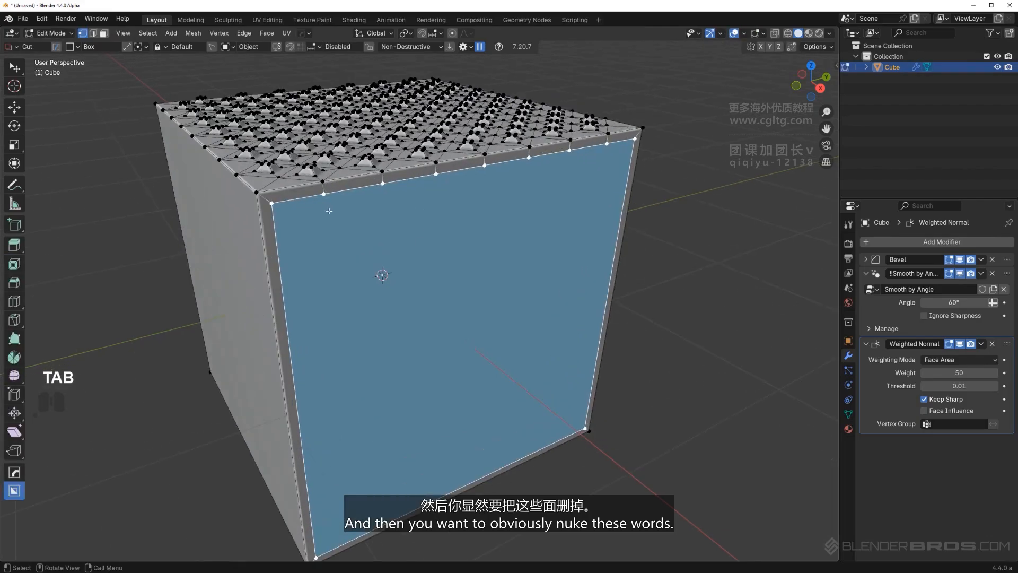
pyautogui.click(324, 192)
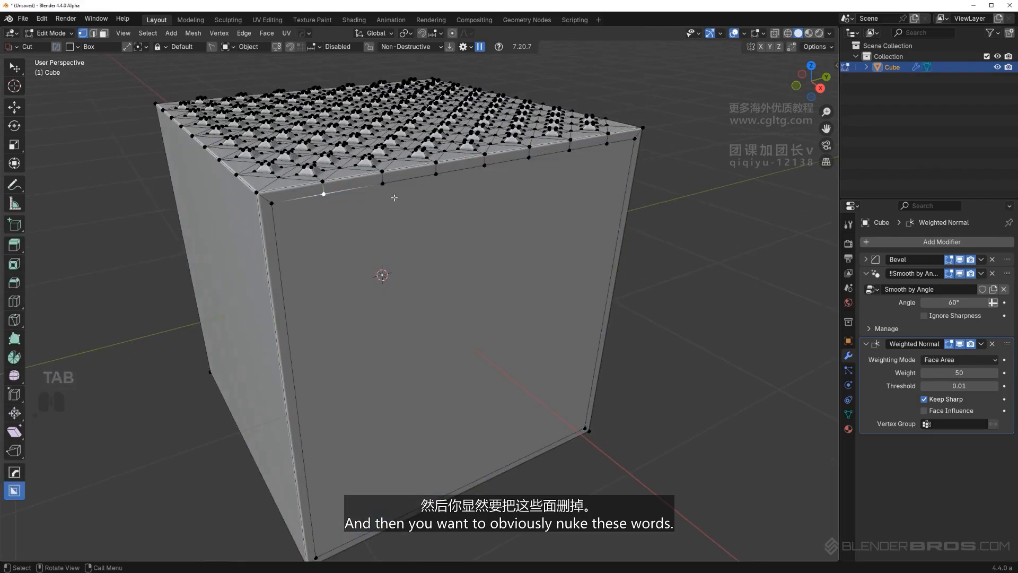
pyautogui.press('x')
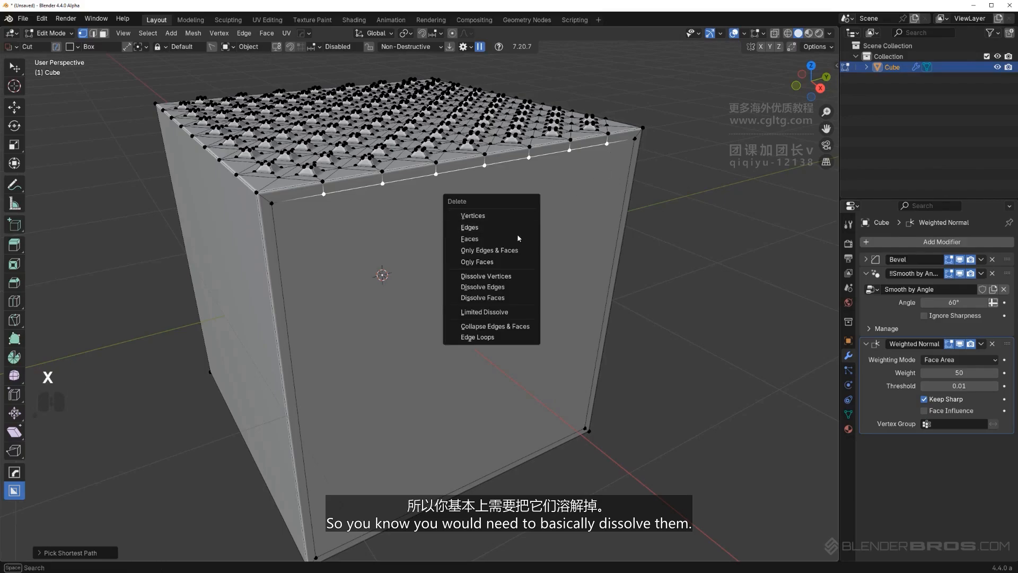
pyautogui.click(512, 276)
pyautogui.scroll(-2, 465, 265)
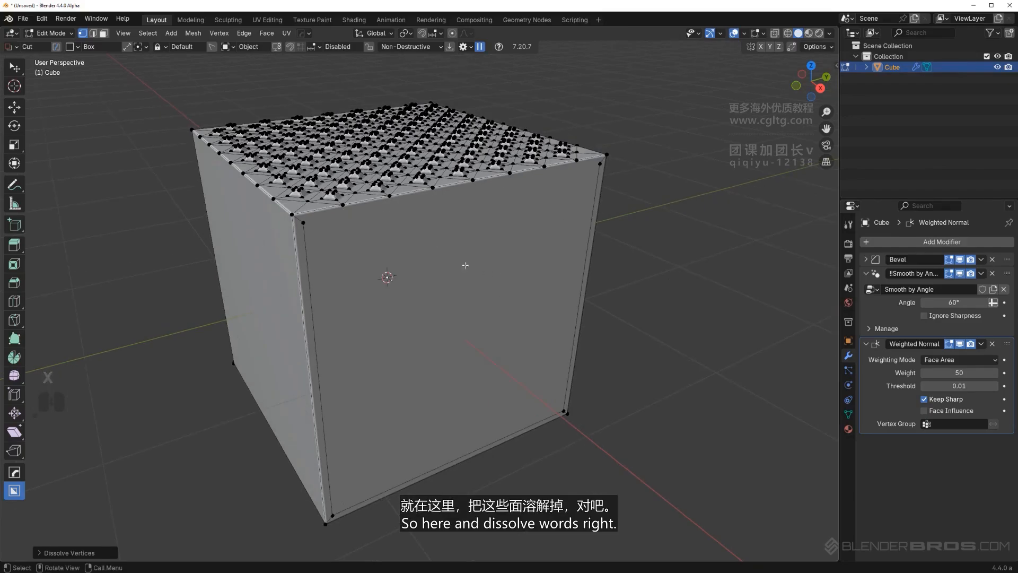
pyautogui.click(302, 222)
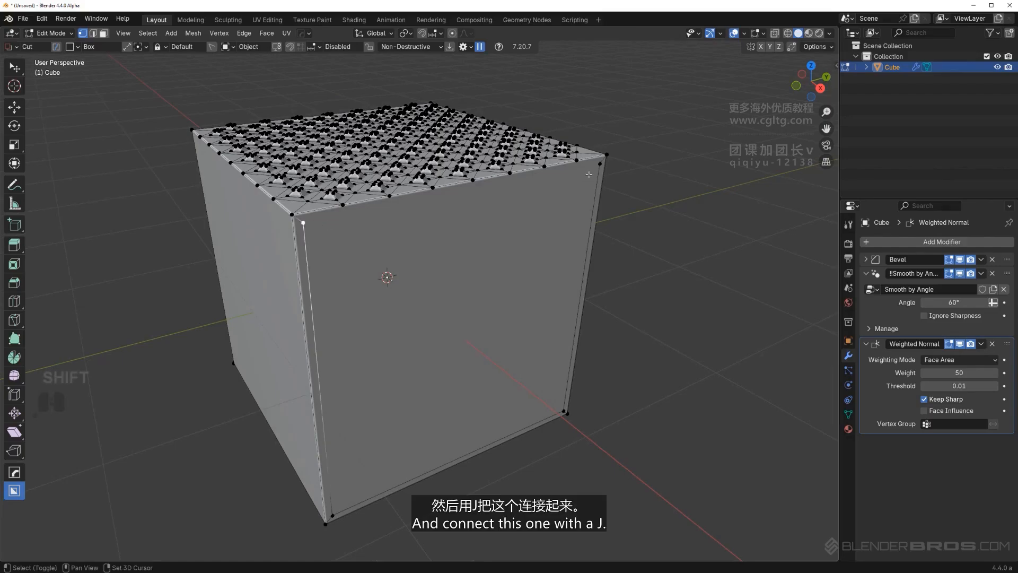
pyautogui.moveTo(466, 274); pyautogui.dragTo(471, 271, button='middle')
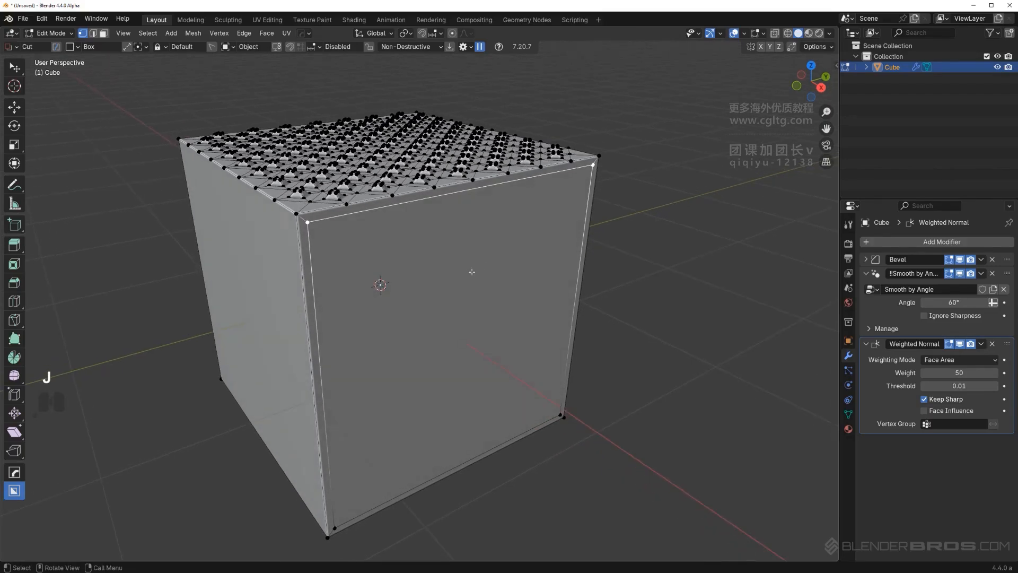
# Create an EM_Macro grate on the inset side face with 5 divisions, 0.050 inset and about 0.089 ridge.
pyautogui.scroll(-2, 470, 271)
pyautogui.press('Tab')
pyautogui.click(450, 274)
pyautogui.press('q')
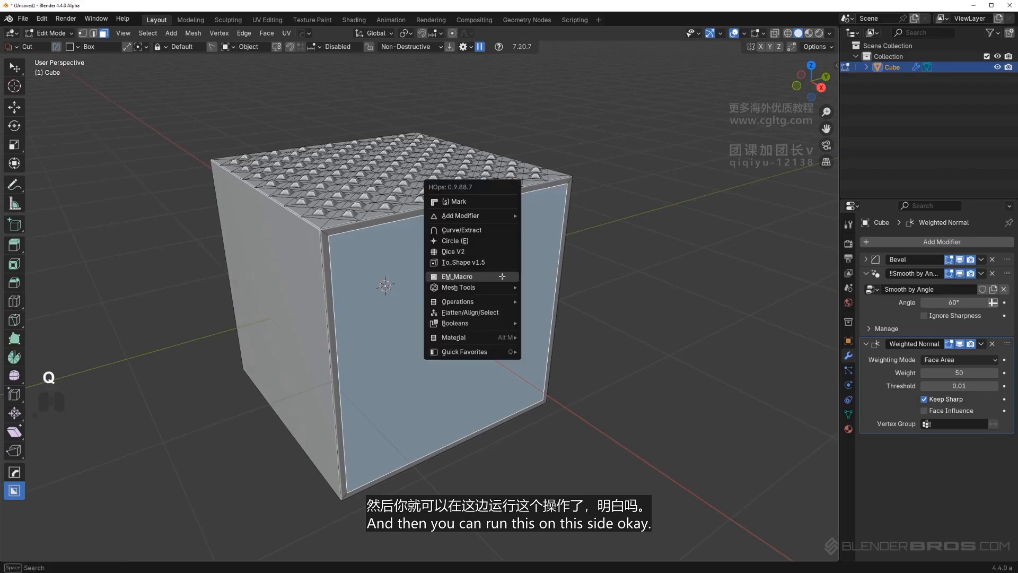
pyautogui.click(502, 276)
pyautogui.scroll(4, 487, 278)
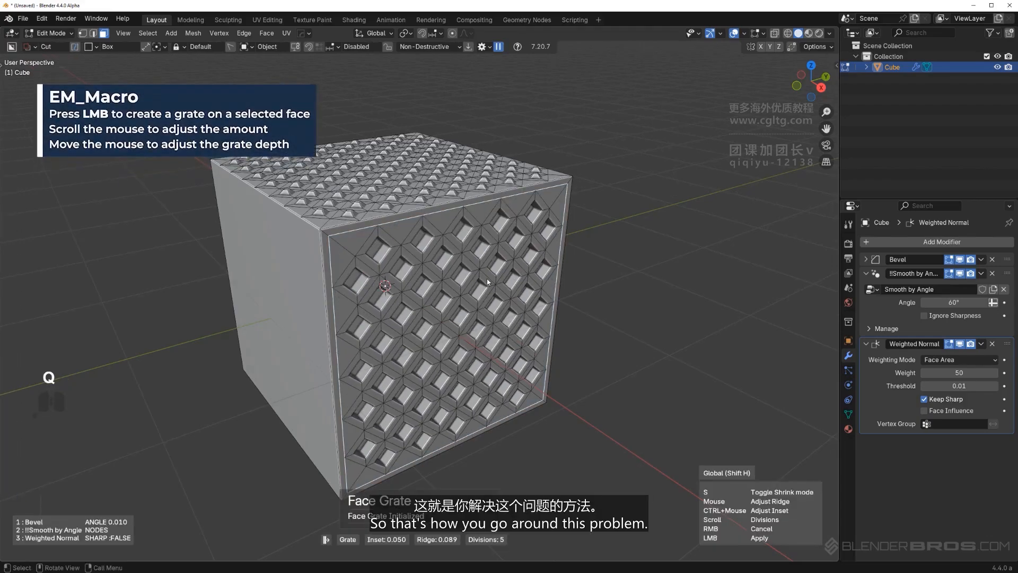
pyautogui.click(487, 281)
# Delete the grated cube in Object Mode and add a fresh cube.
pyautogui.moveTo(487, 279); pyautogui.dragTo(548, 227, button='middle')
pyautogui.press('Tab')
pyautogui.press('Delete')
pyautogui.hotkey('shift', 'a')
pyautogui.click(557, 267)
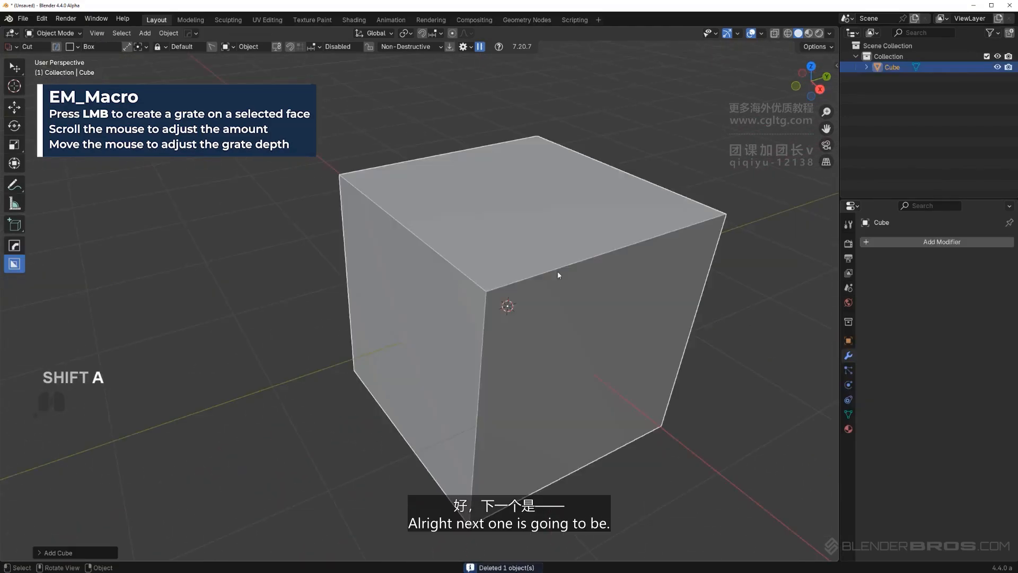
# Select the fresh cube's top face in Edit Mode and show the Hard Ops Meshtools operations.
pyautogui.keyDown('shift'); pyautogui.moveTo(462, 259); pyautogui.dragTo(355, 238, button='middle'); pyautogui.keyUp('shift')
pyautogui.press('Tab')
pyautogui.click(428, 217)
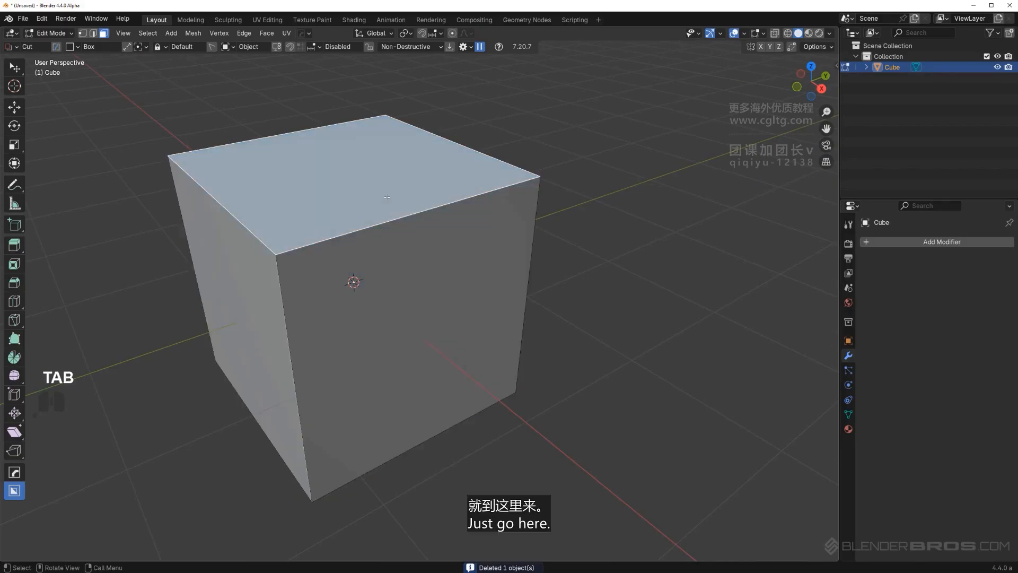
pyautogui.keyDown('shift'); pyautogui.moveTo(443, 230); pyautogui.dragTo(501, 262, button='middle'); pyautogui.keyUp('shift')
pyautogui.press('q')
pyautogui.moveTo(499, 259)
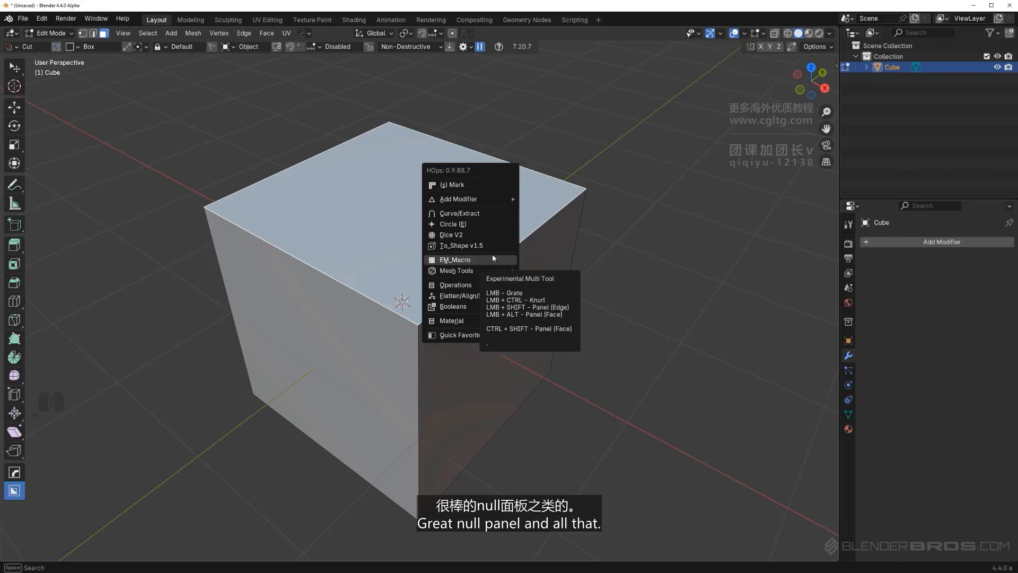
pyautogui.moveTo(485, 285)
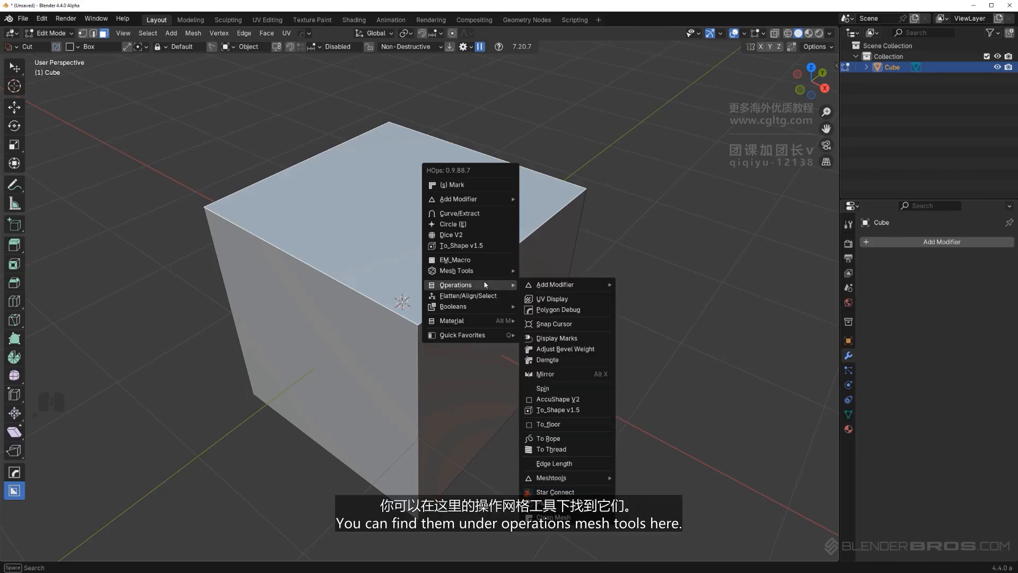
pyautogui.moveTo(568, 480)
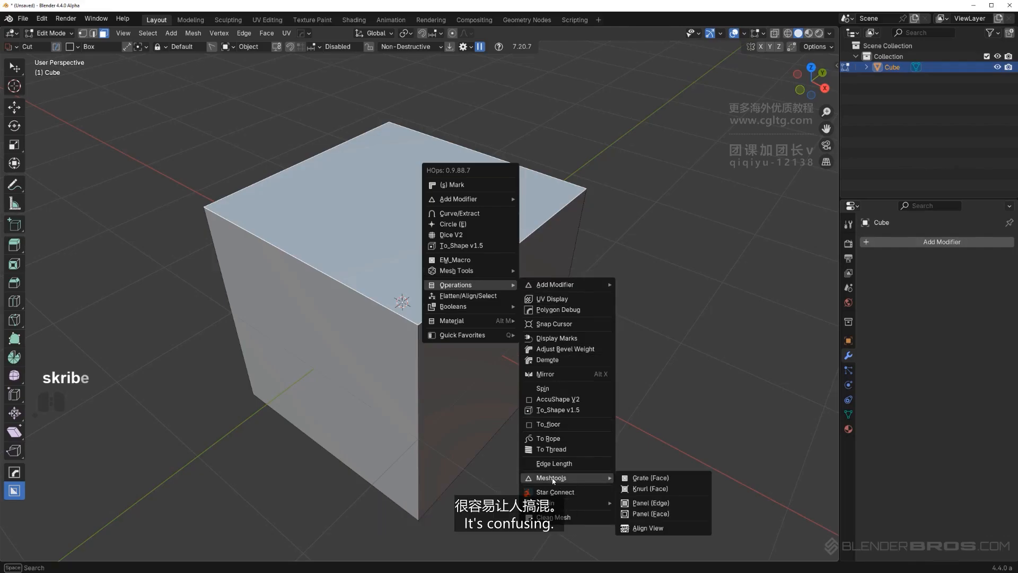
# Create EM_Macro knurls on the cube's top face with 7 divisions, 0.050 inset and flat tops.
pyautogui.keyDown('ctrl'); pyautogui.click(482, 261); pyautogui.keyUp('ctrl')
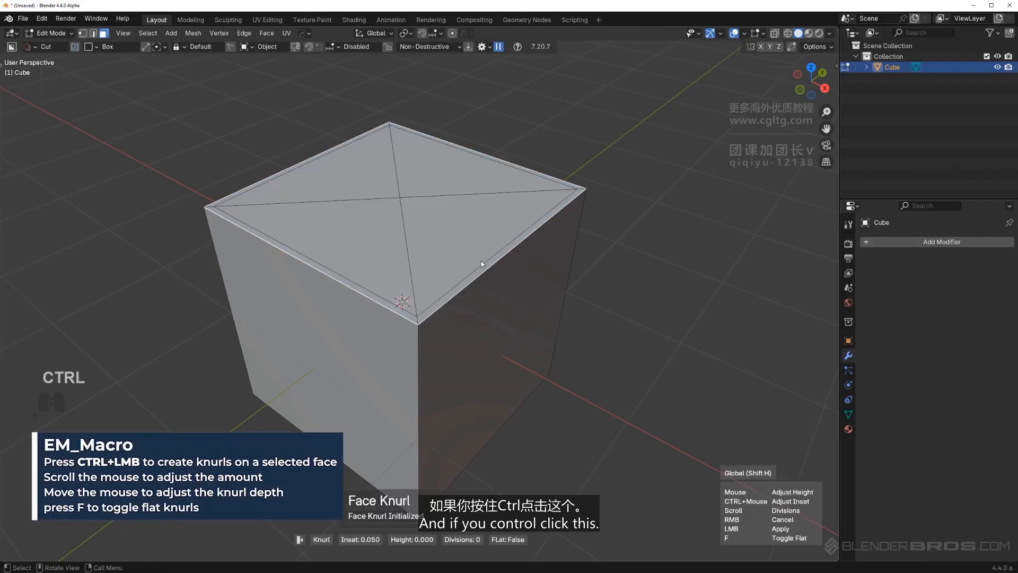
pyautogui.scroll(3, 460, 254)
pyautogui.scroll(3, 459, 251)
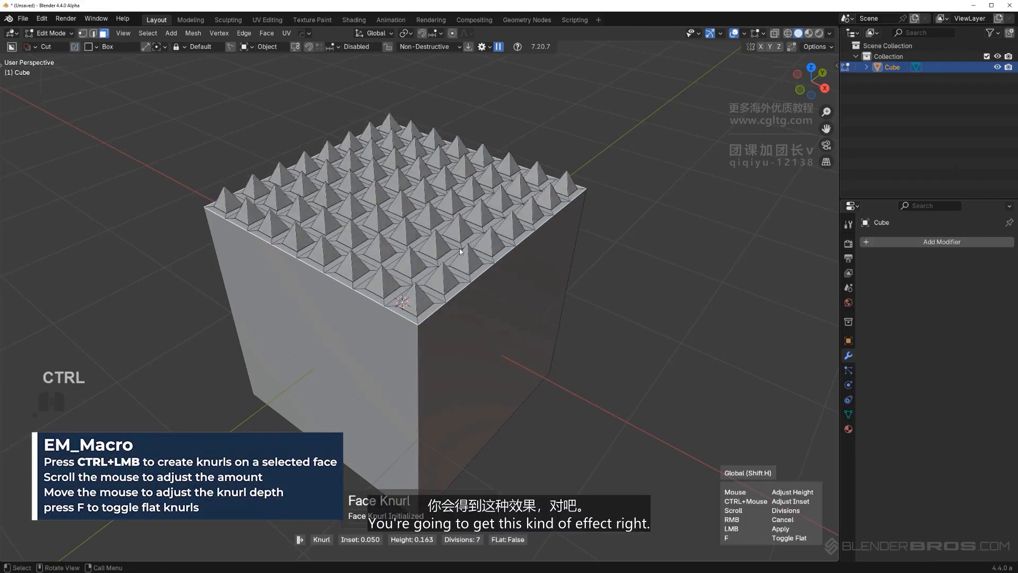
pyautogui.moveTo(487, 244); pyautogui.dragTo(487, 261, button='middle')
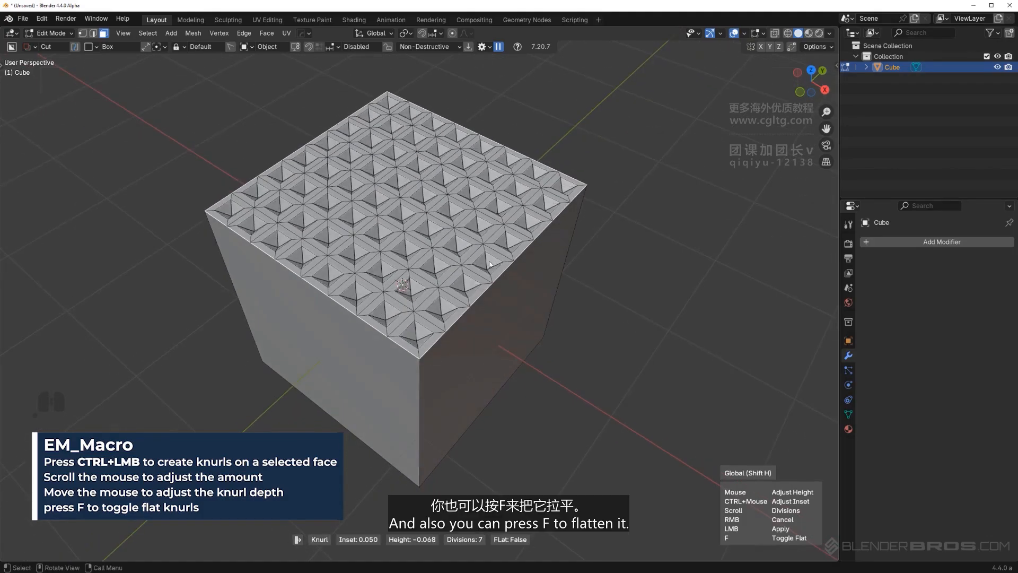
pyautogui.press('f')
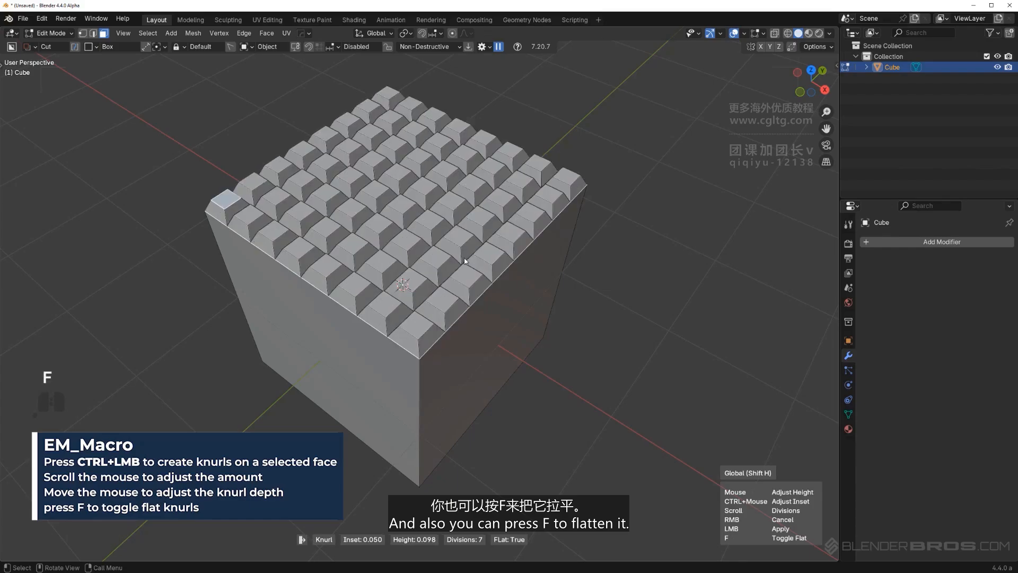
pyautogui.click(474, 260)
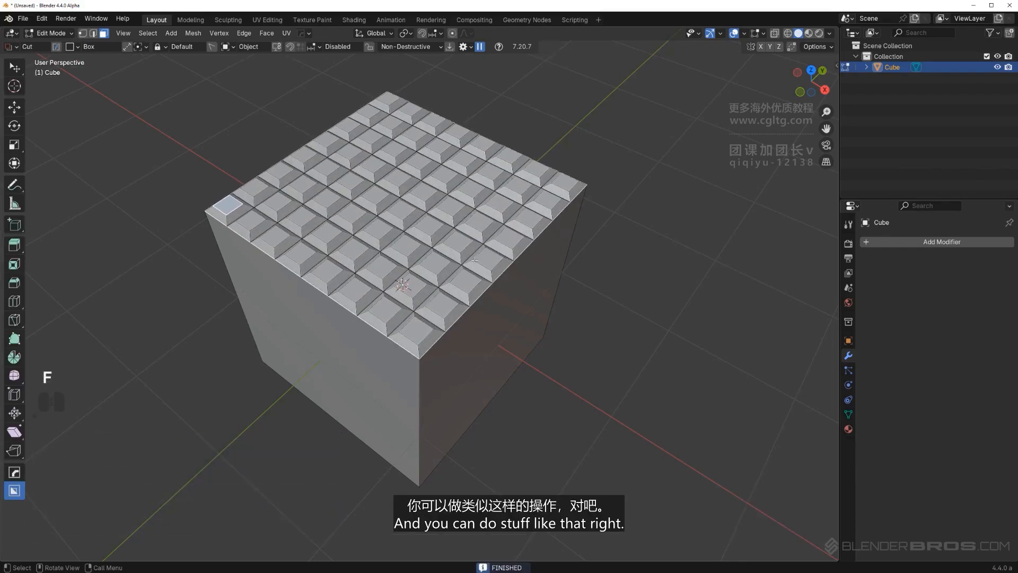
# Delete the knurled cube in Object Mode, add a fresh cube and enter Edit Mode on it.
pyautogui.press('Tab')
pyautogui.press('x')
pyautogui.hotkey('shift', 'a')
pyautogui.moveTo(461, 229)
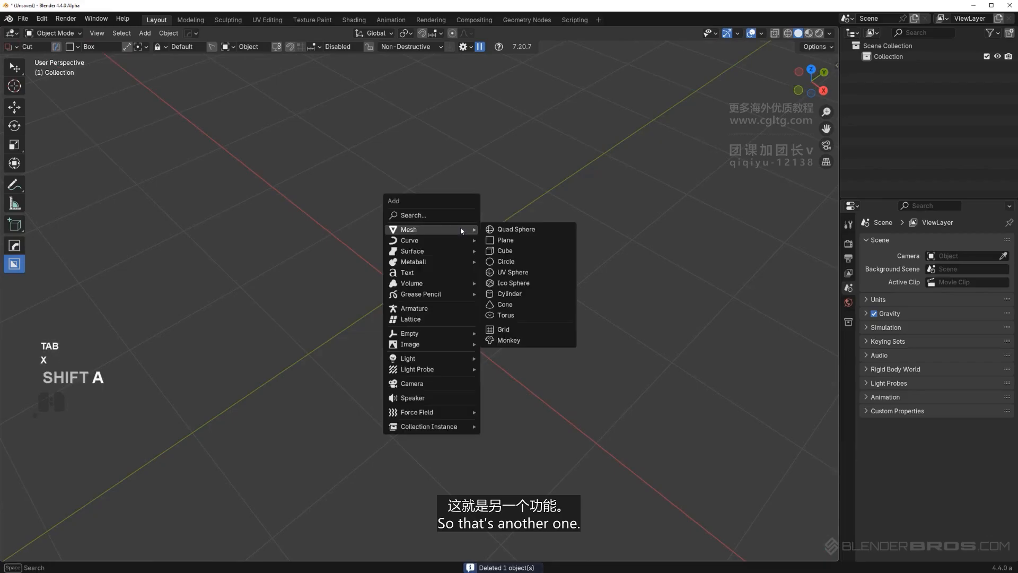
pyautogui.click(505, 251)
pyautogui.press('Tab')
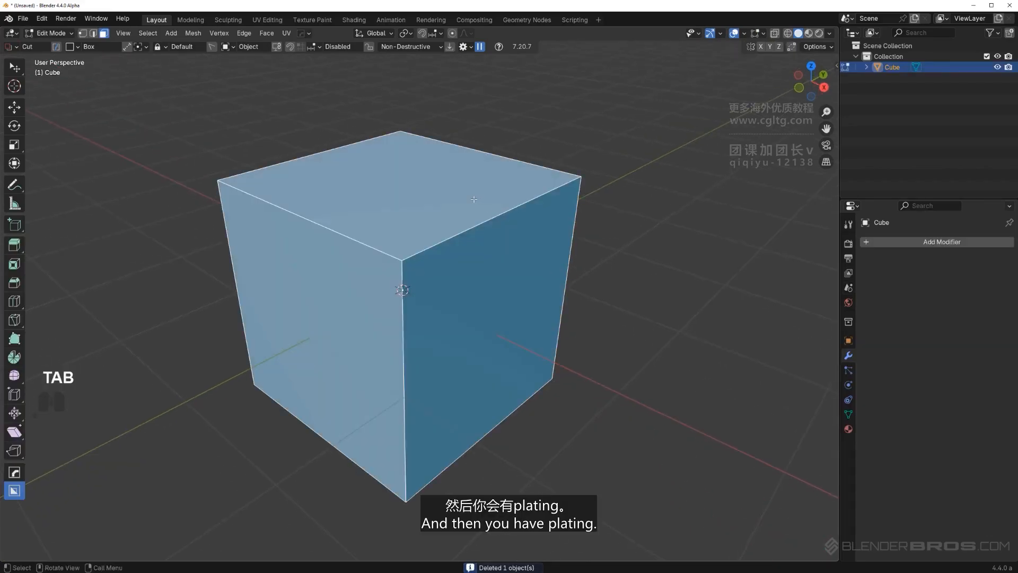
# Create an EM_Macro edge panel on the cube's side face in Edges mode with about 0.394 inset, -0.504 ridge and 0.061 shrink.
pyautogui.press('q')
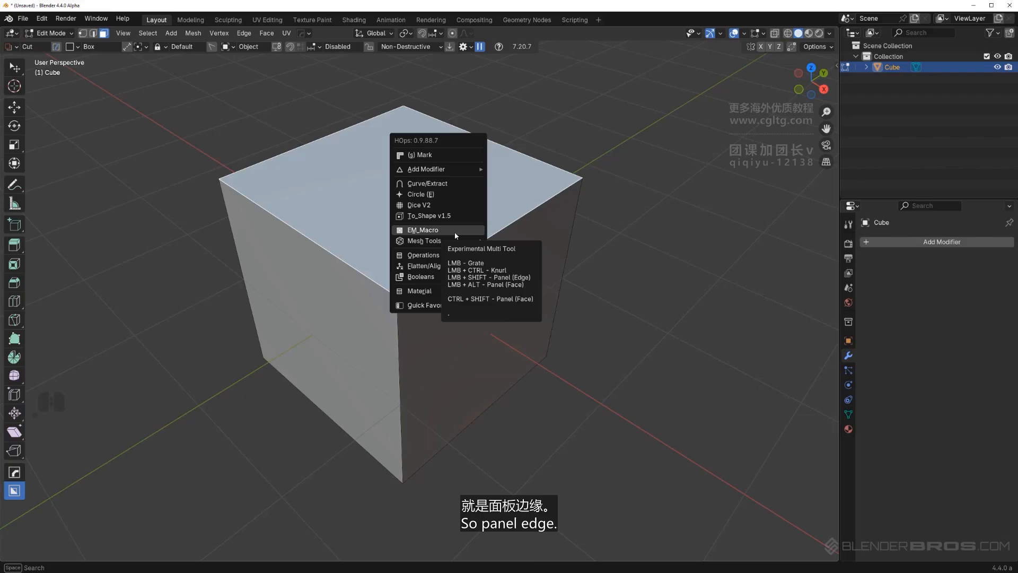
pyautogui.moveTo(530, 239); pyautogui.dragTo(517, 406, button='middle')
pyautogui.scroll(-1, 492, 314)
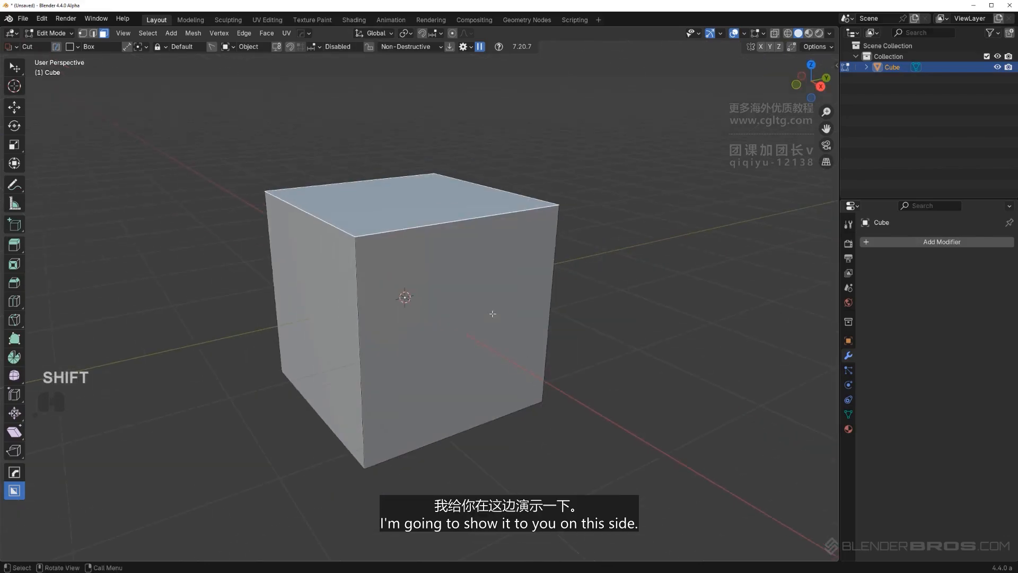
pyautogui.click(492, 315)
pyautogui.moveTo(525, 361); pyautogui.dragTo(506, 306, button='middle')
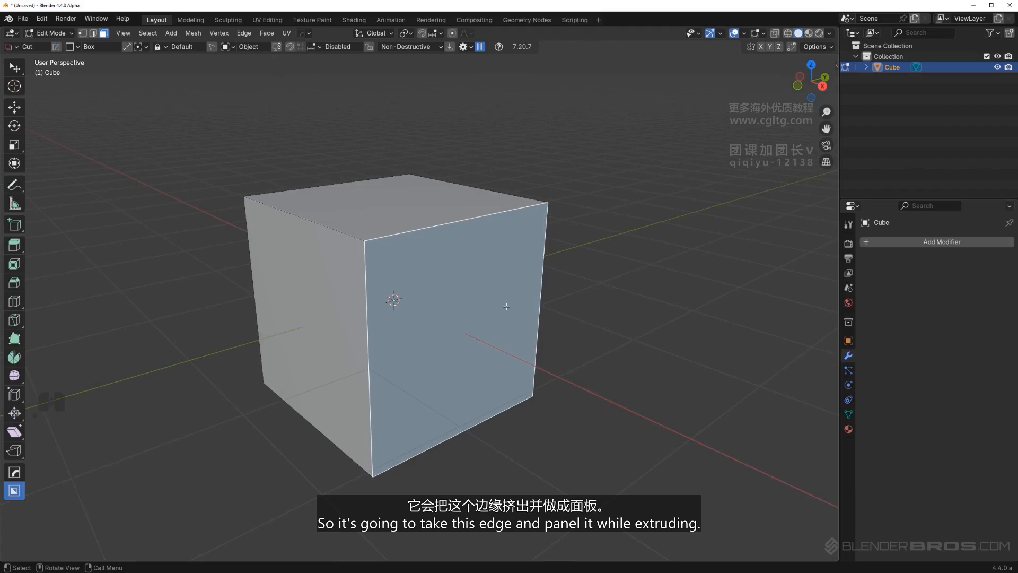
pyautogui.press('q')
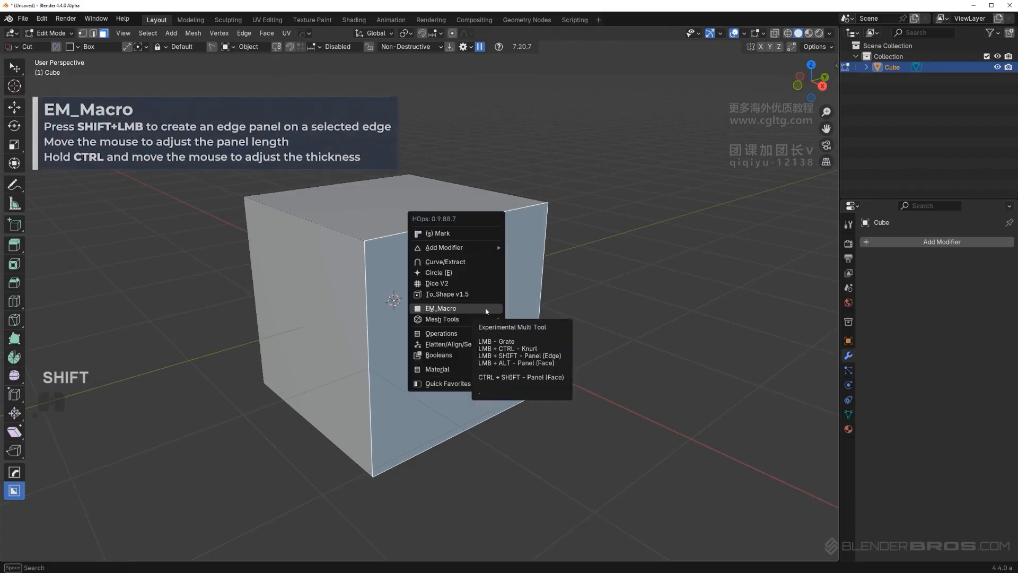
pyautogui.keyDown('shift'); pyautogui.click(478, 314); pyautogui.keyUp('shift')
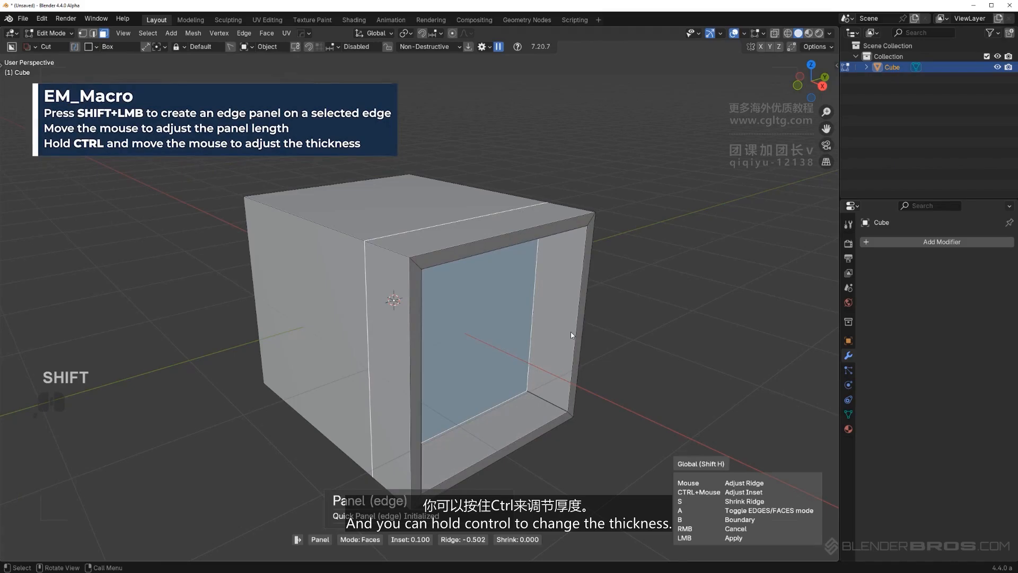
pyautogui.press('ctrl')
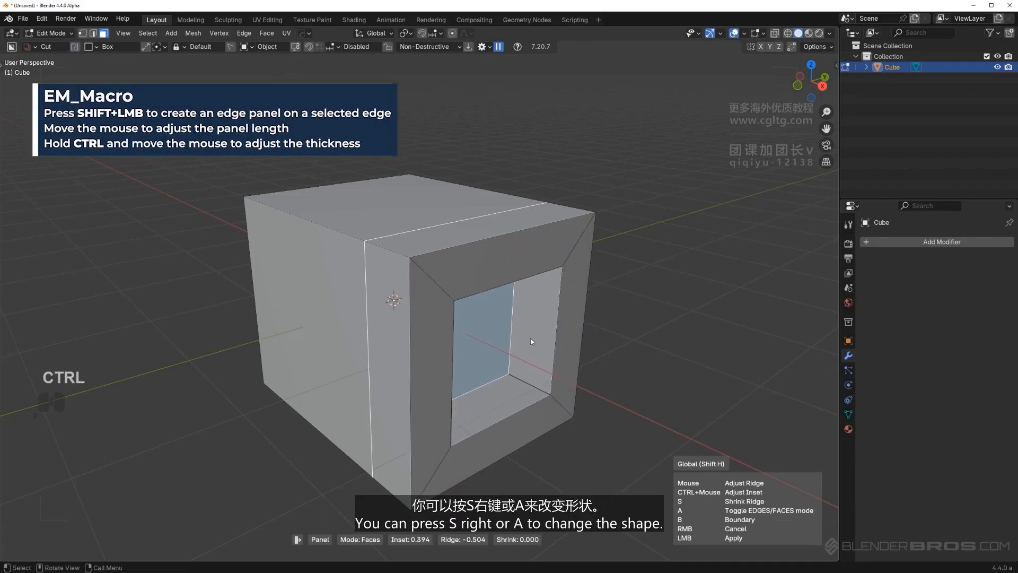
pyautogui.press('s')
pyautogui.press('a')
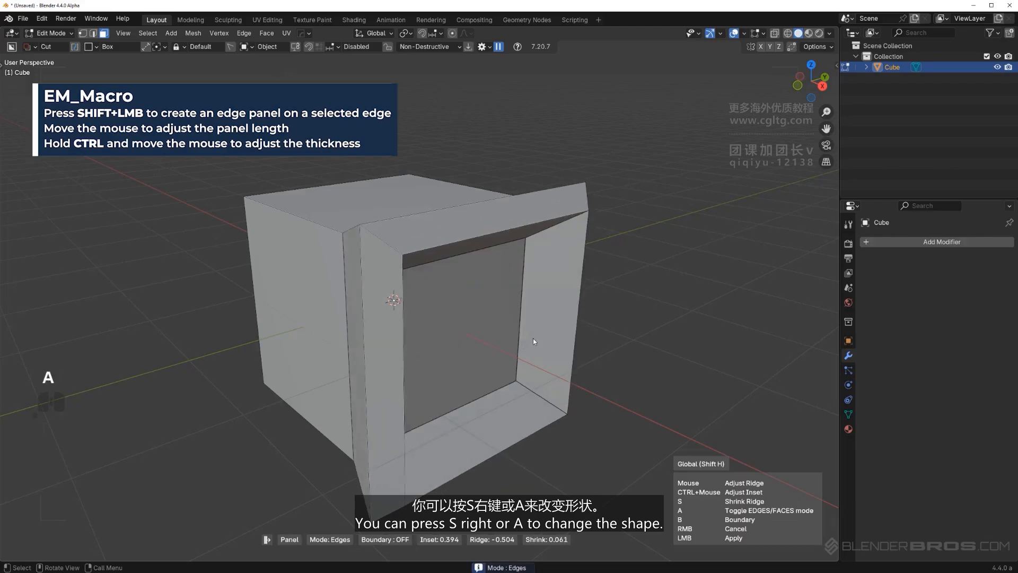
pyautogui.click(531, 344)
# Replace the edge-panelled cube with a new default cube and switch it to Edit Mode.
pyautogui.press('Tab')
pyautogui.press('x')
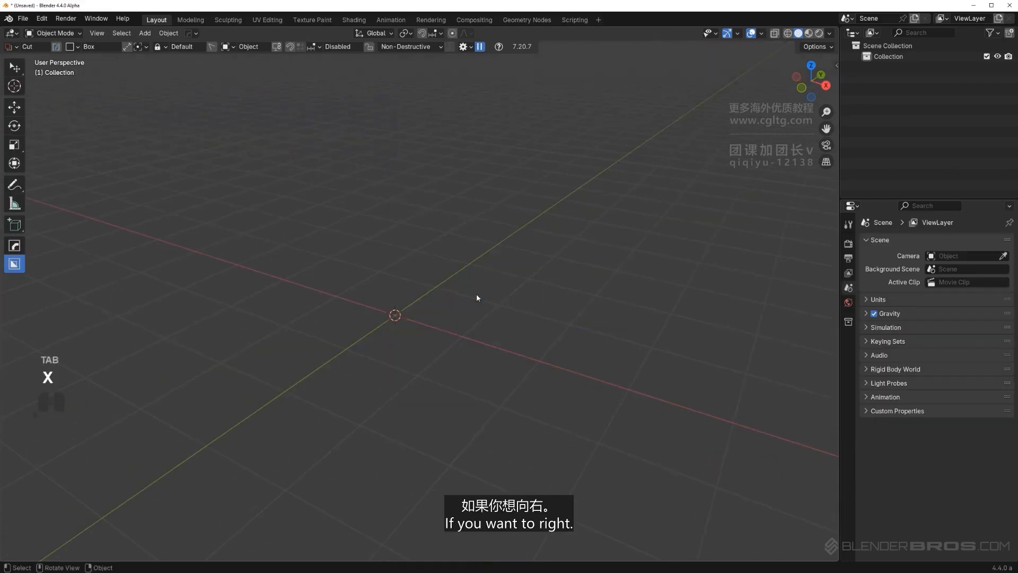
pyautogui.hotkey('shift', 'a')
pyautogui.click(519, 316)
pyautogui.press('Tab')
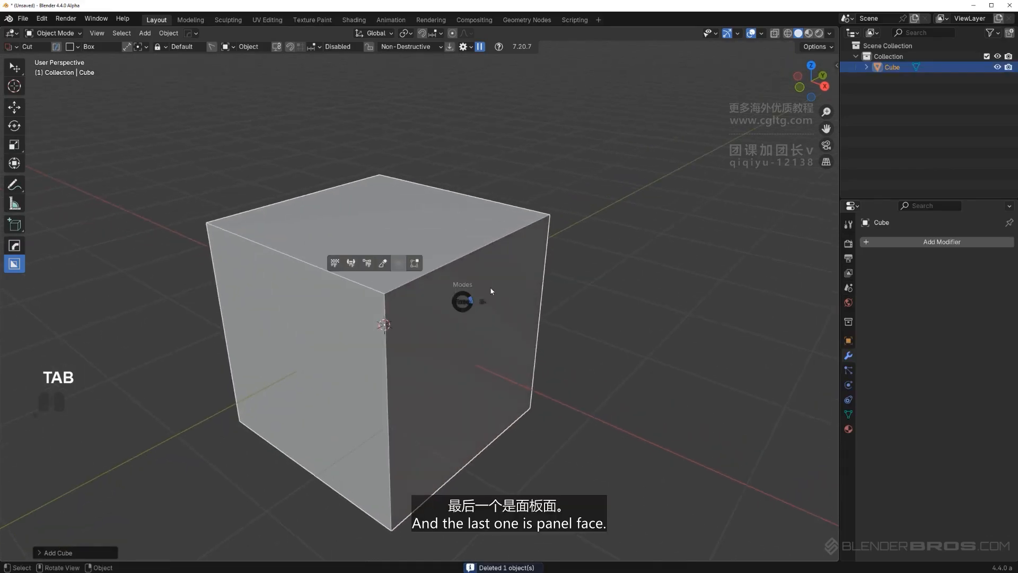
# Create an EM_Macro face panel on the cube's side face with about -0.712 depth, 0.224 shrink, 0.056 bevel and 2 segments.
pyautogui.click(467, 305)
pyautogui.press('q')
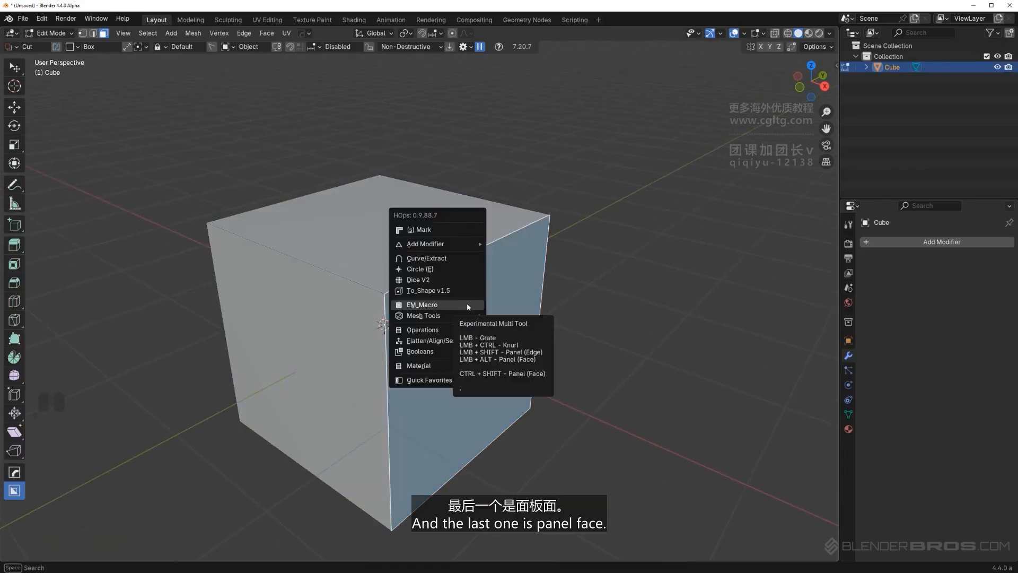
pyautogui.click(468, 305)
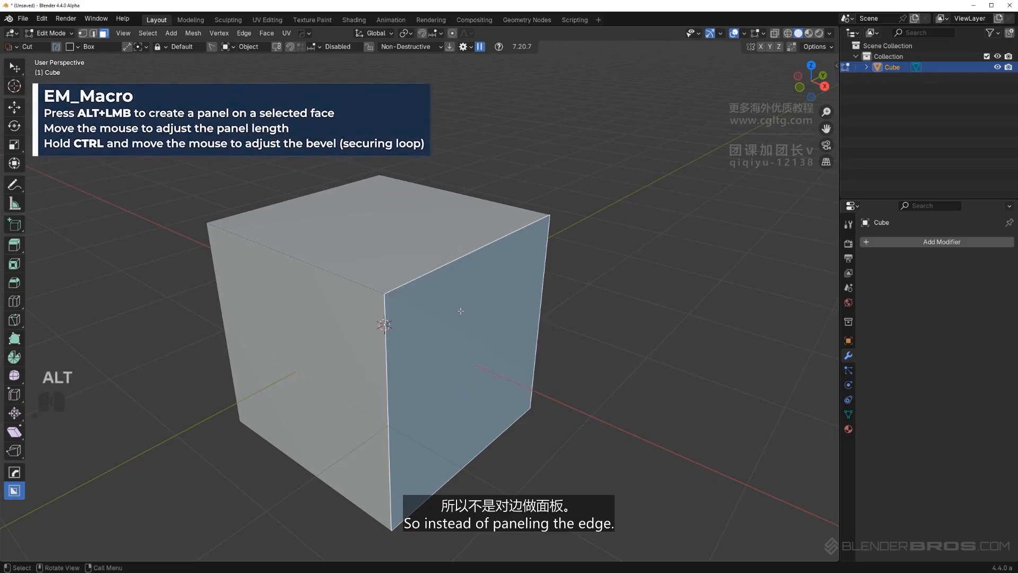
pyautogui.press('q')
pyautogui.keyDown('alt'); pyautogui.click(463, 307); pyautogui.keyUp('alt')
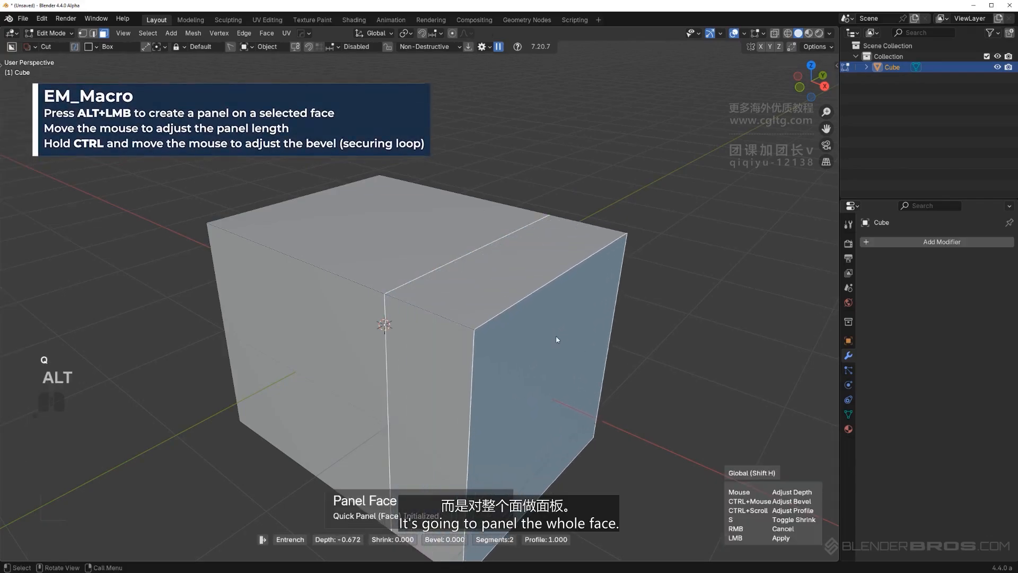
pyautogui.press('s')
pyautogui.moveTo(512, 333); pyautogui.dragTo(501, 331, button='middle')
pyautogui.keyDown('shift'); pyautogui.moveTo(501, 331); pyautogui.dragTo(481, 311, button='middle'); pyautogui.keyUp('shift')
pyautogui.press('ctrl')
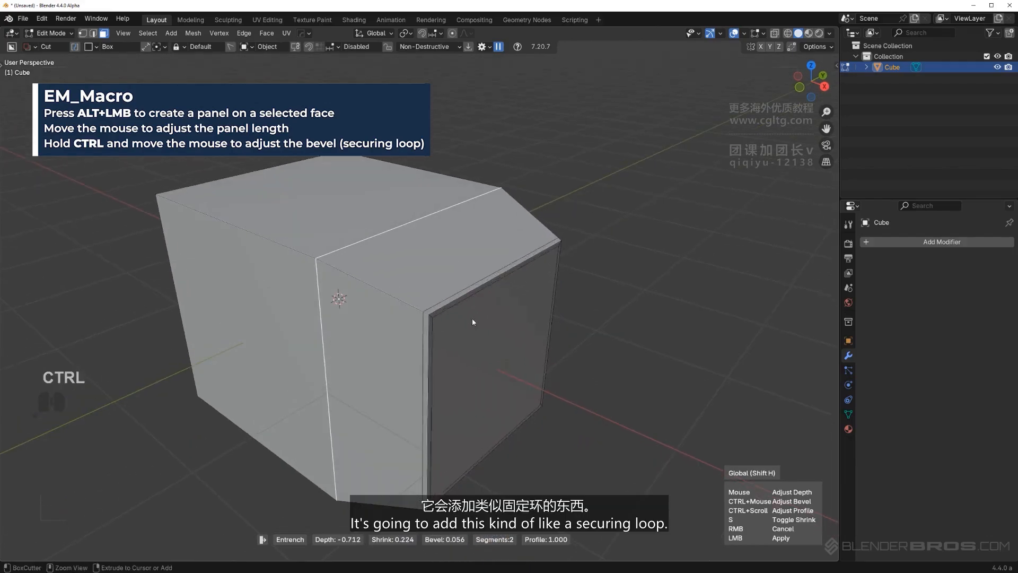
pyautogui.click(461, 320)
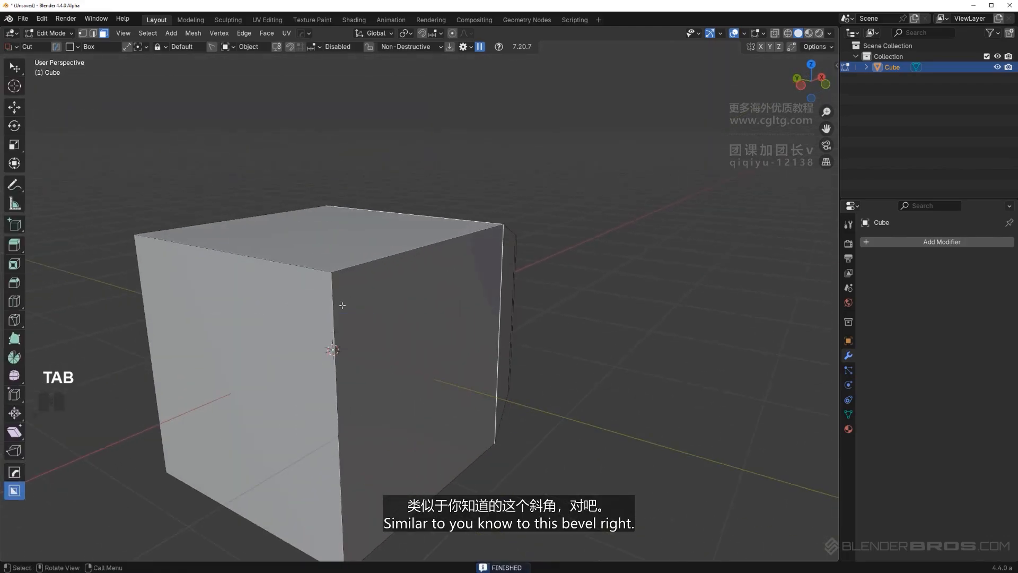
# Bevel the border of the face opposite the panel about 0.158 m with 2 segments and a profile of 1.
pyautogui.click(341, 306)
pyautogui.hotkey('ctrl', 'b')
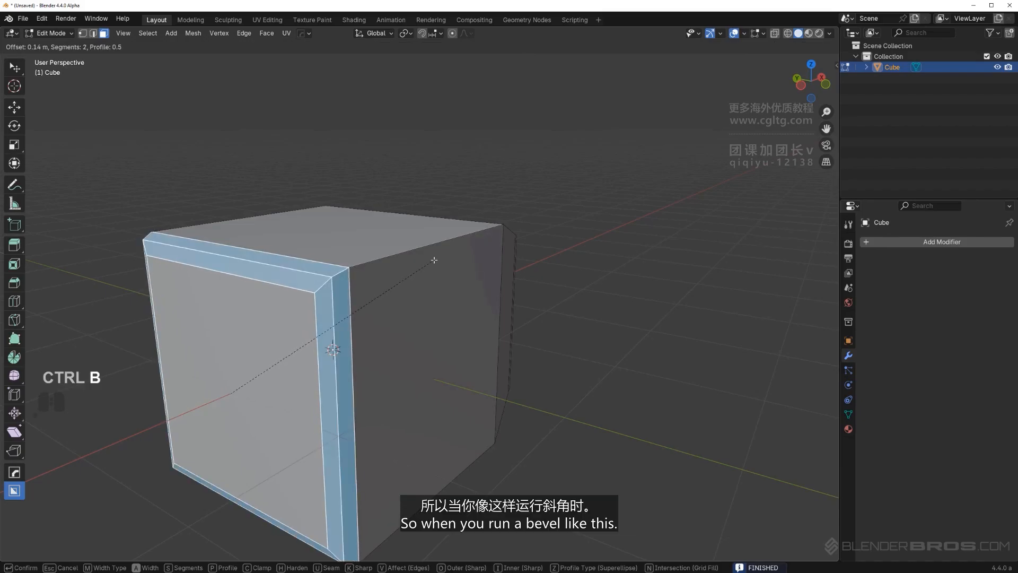
pyautogui.press('p')
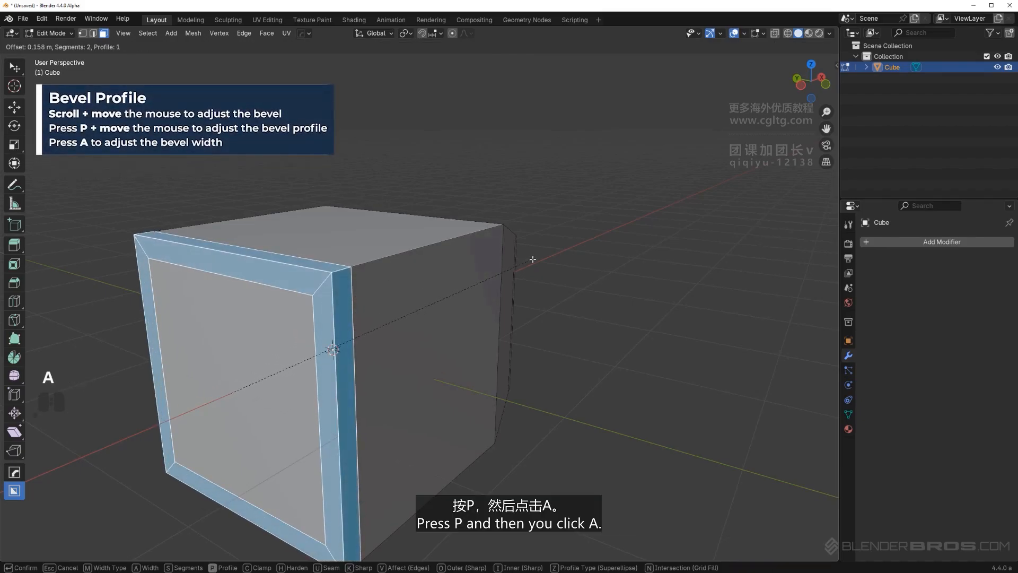
pyautogui.press('a')
pyautogui.click(530, 256)
pyautogui.moveTo(436, 303); pyautogui.dragTo(429, 311, button='middle')
# Delete the panelled and beveled cube in Object Mode and replace it with a fresh cube.
pyautogui.press('Tab')
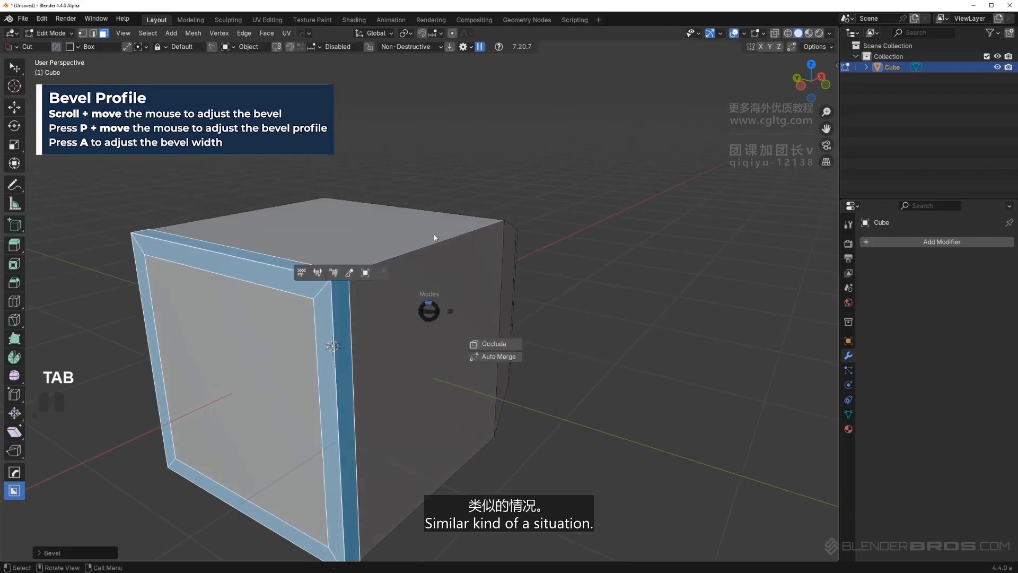
pyautogui.moveTo(421, 246); pyautogui.dragTo(352, 272, button='middle')
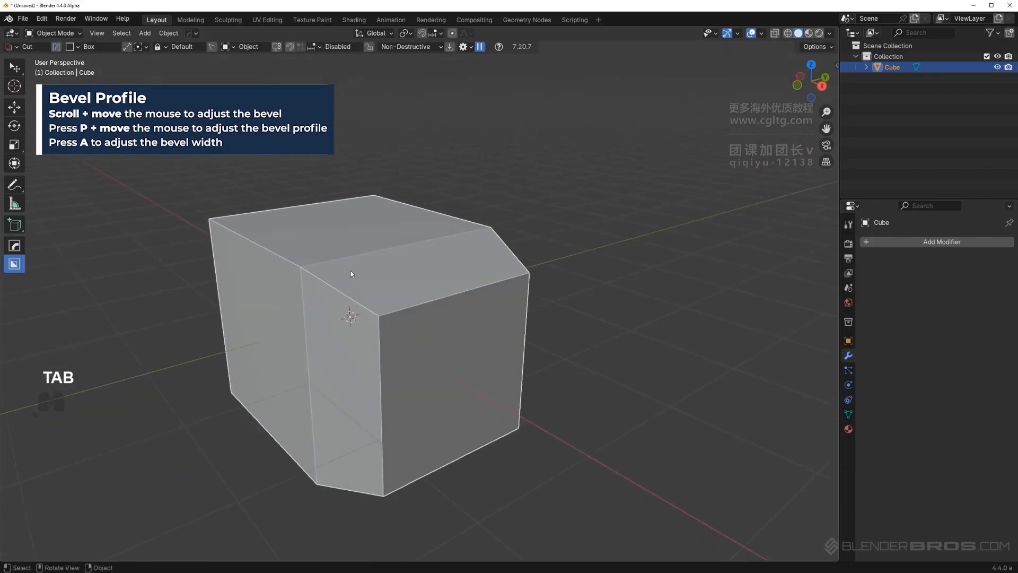
pyautogui.press('x')
pyautogui.click(407, 298)
pyautogui.click(23, 18)
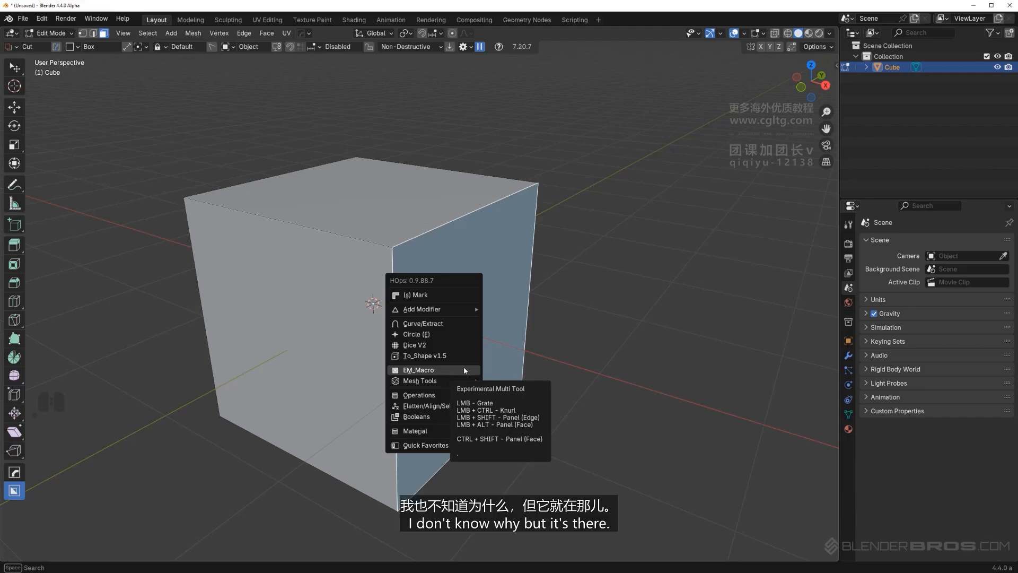
pyautogui.moveTo(460, 379)
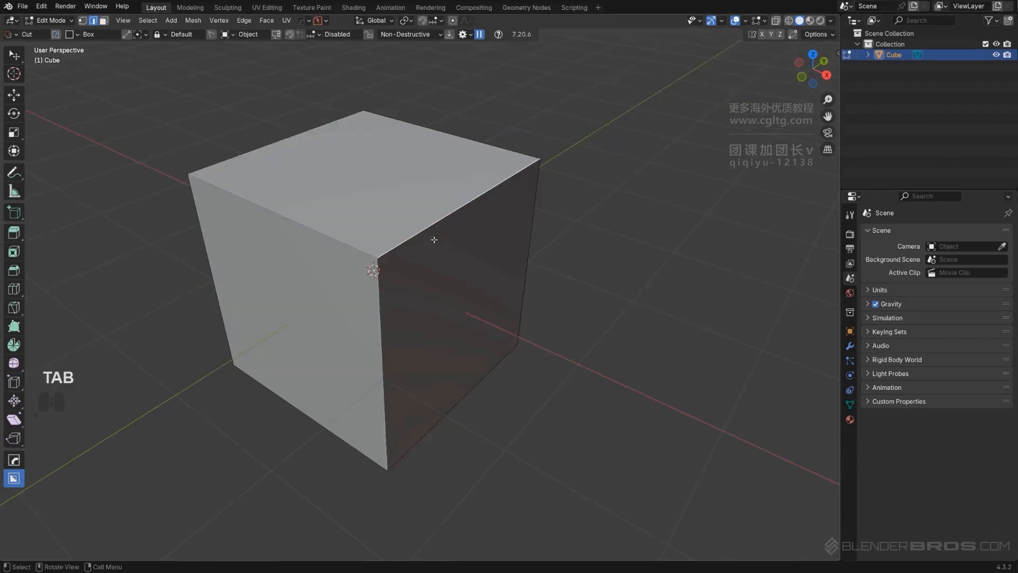
# Bevel the cube's selected upper edge into one wide sloped face and switch to face selection.
pyautogui.keyDown('shift'); pyautogui.moveTo(434, 239); pyautogui.dragTo(450, 265, button='middle'); pyautogui.keyUp('shift')
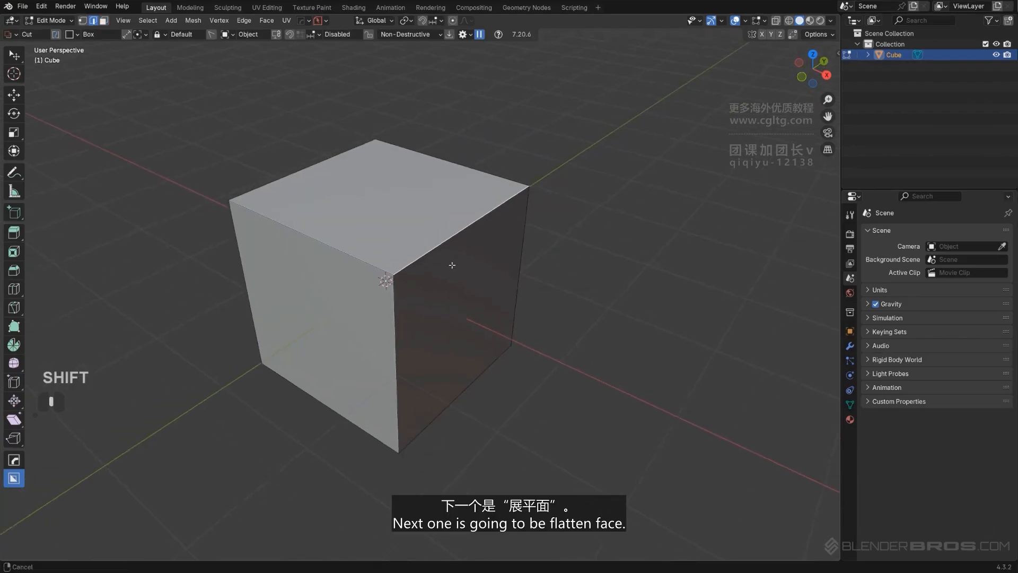
pyautogui.hotkey('ctrl', 'b')
pyautogui.click(501, 274)
pyautogui.press('Tab')
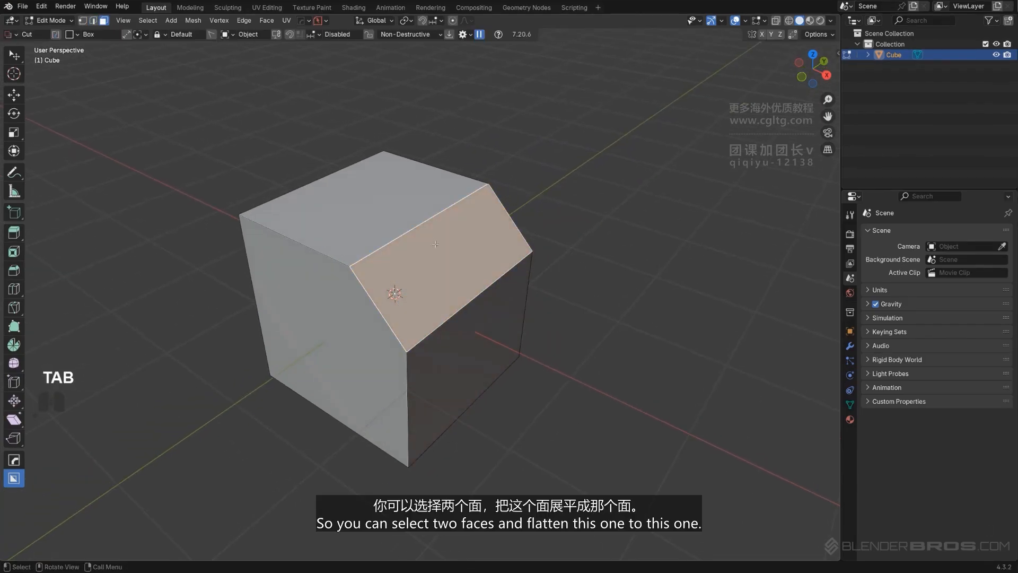
# Add the cube's top face to the selection and level the two selected faces with the Hard Ops Flatten to Face tool.
pyautogui.keyDown('shift'); pyautogui.click(437, 199); pyautogui.keyUp('shift')
pyautogui.press('q')
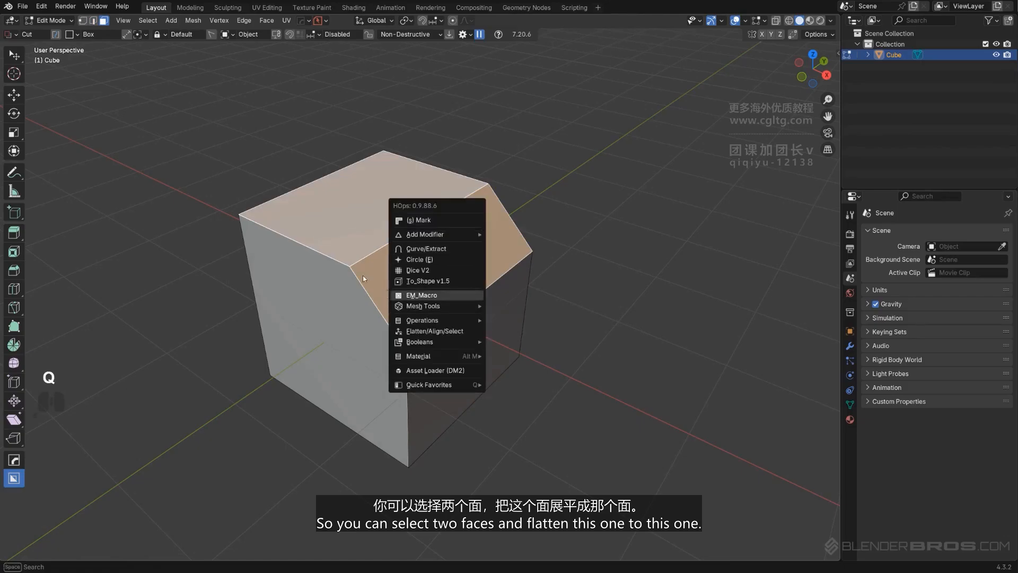
pyautogui.click(383, 273)
pyautogui.press('q')
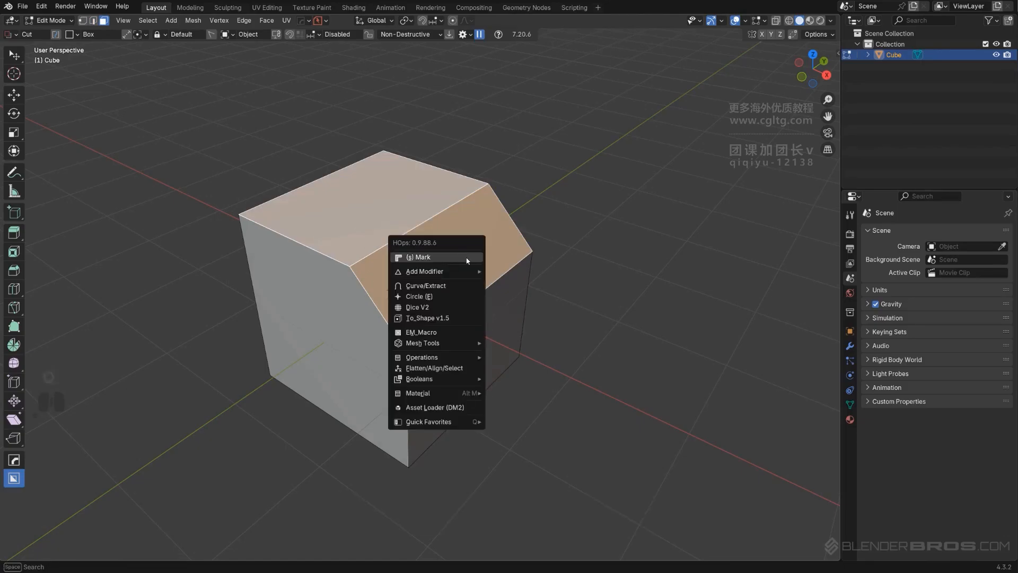
pyautogui.moveTo(456, 349)
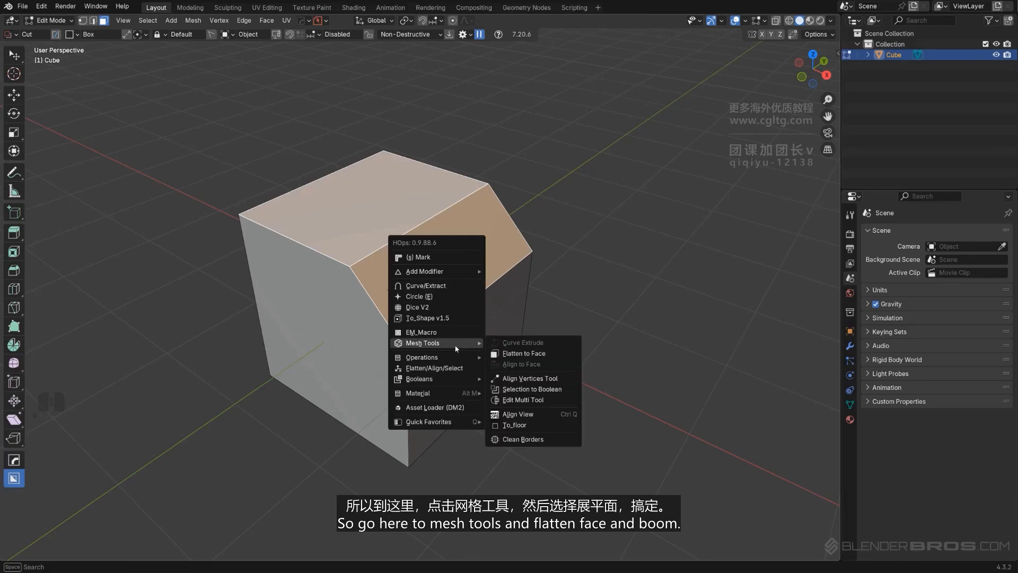
pyautogui.click(529, 353)
# Switch the flatten's alignment method to Individual Face and back to Active Face.
pyautogui.click(83, 553)
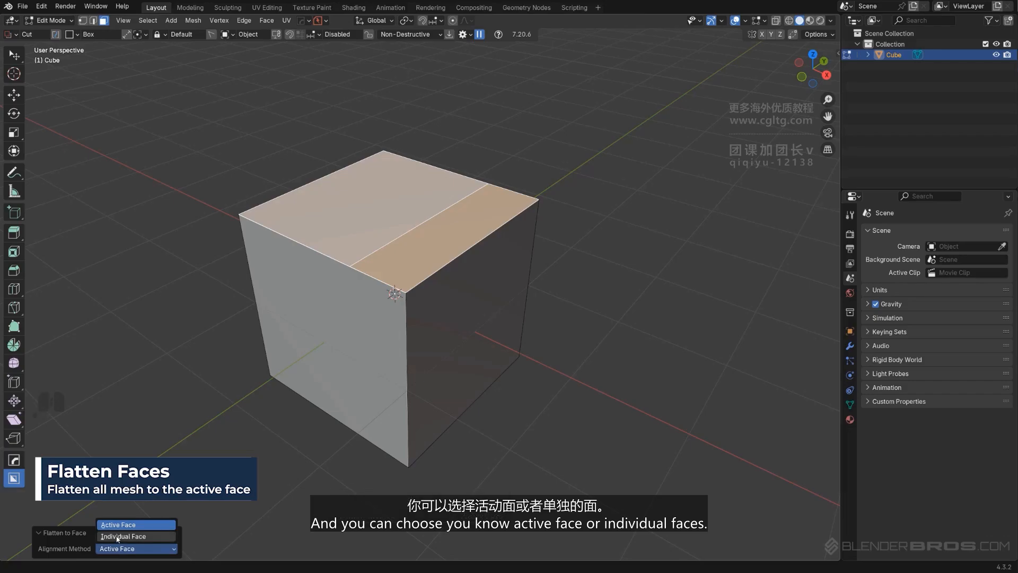
pyautogui.click(118, 538)
pyautogui.click(124, 550)
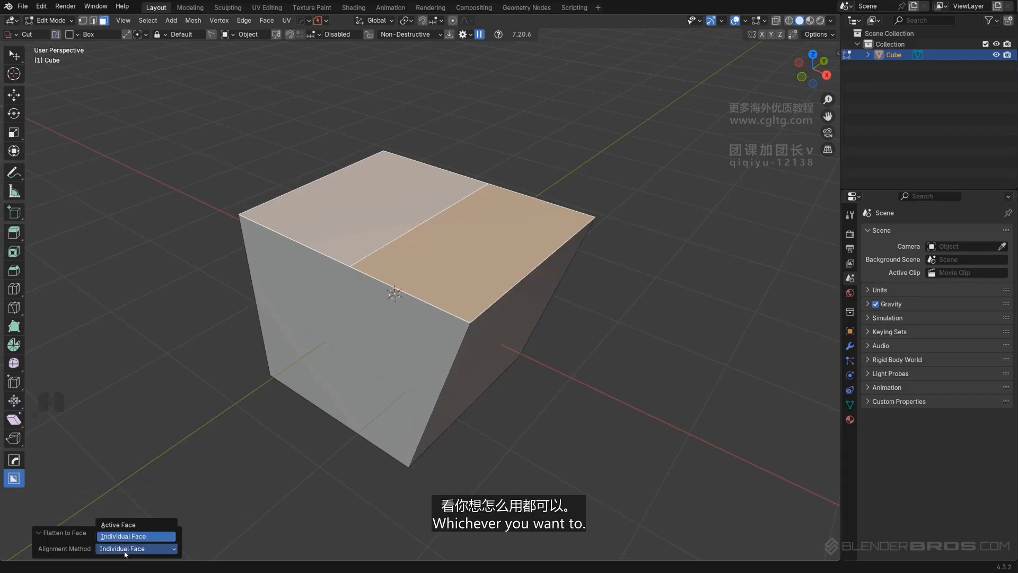
pyautogui.click(118, 524)
pyautogui.moveTo(477, 301); pyautogui.dragTo(452, 269, button='middle')
pyautogui.scroll(-2, 483, 234)
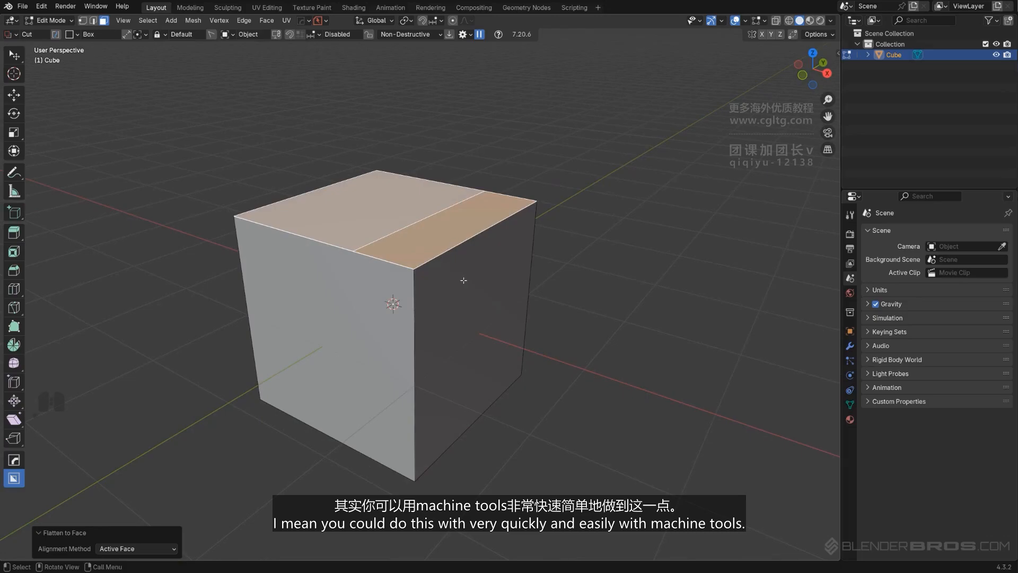
# Delete the flattened cube in Object Mode and replace it with a fresh cube opened for edge editing.
pyautogui.press('Tab')
pyautogui.press('x')
pyautogui.hotkey('shift', 'a')
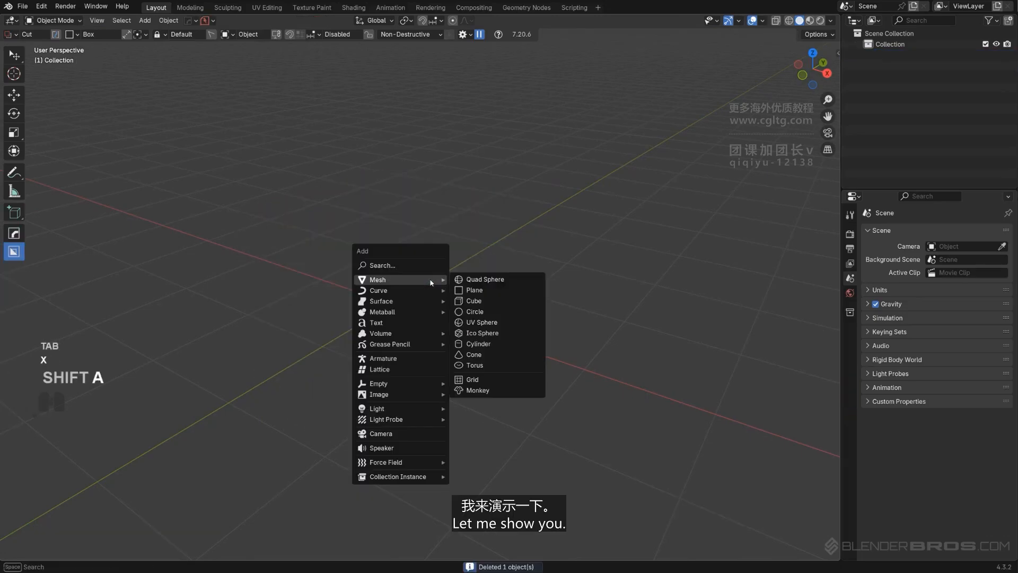
pyautogui.click(476, 305)
pyautogui.press('Tab')
pyautogui.press('Tab')
# Bevel one upper edge of the new cube 0.523 m with 1 segment and switch to face selection.
pyautogui.click(448, 242)
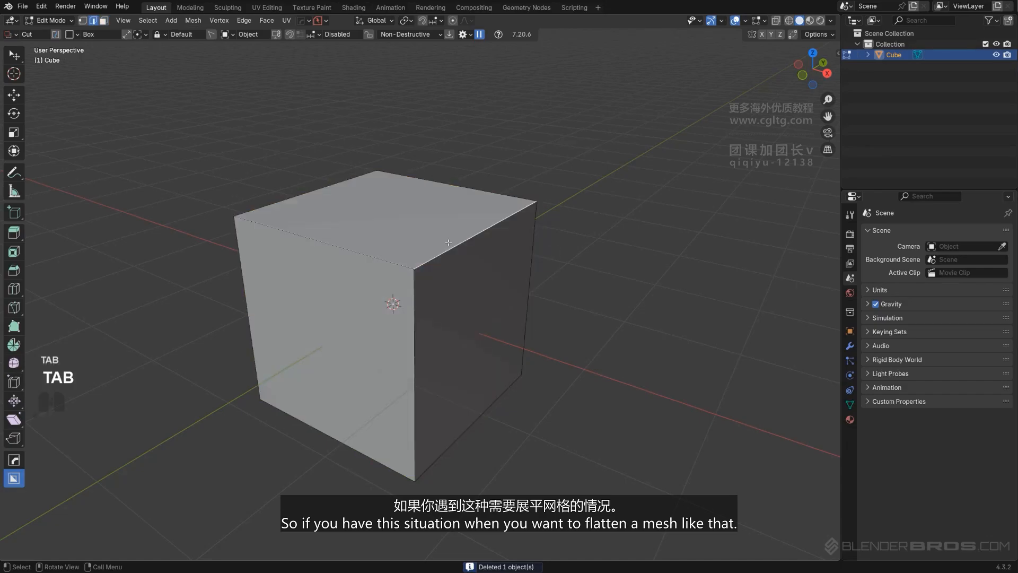
pyautogui.hotkey('ctrl', 'b')
pyautogui.click(713, 264)
pyautogui.press('Tab')
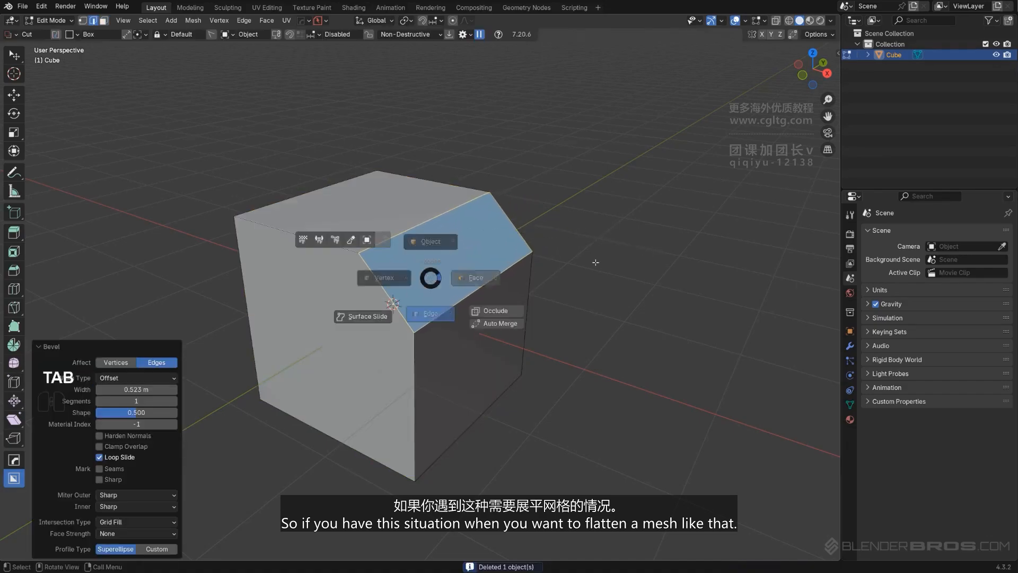
# Align the sloped face to the top with MACHIN3 Align, using local space, the Z axis and Max.
pyautogui.moveTo(464, 290); pyautogui.dragTo(498, 284, button='middle')
pyautogui.hotkey('alt', 'a')
pyautogui.click(509, 150)
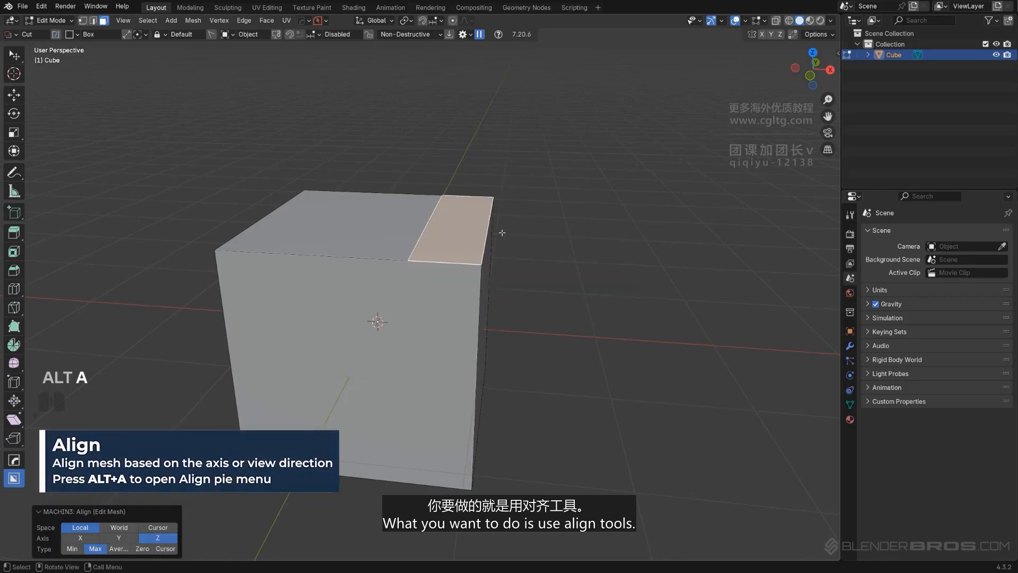
pyautogui.moveTo(433, 245); pyautogui.dragTo(465, 240, button='middle')
pyautogui.hotkey('alt', 'a')
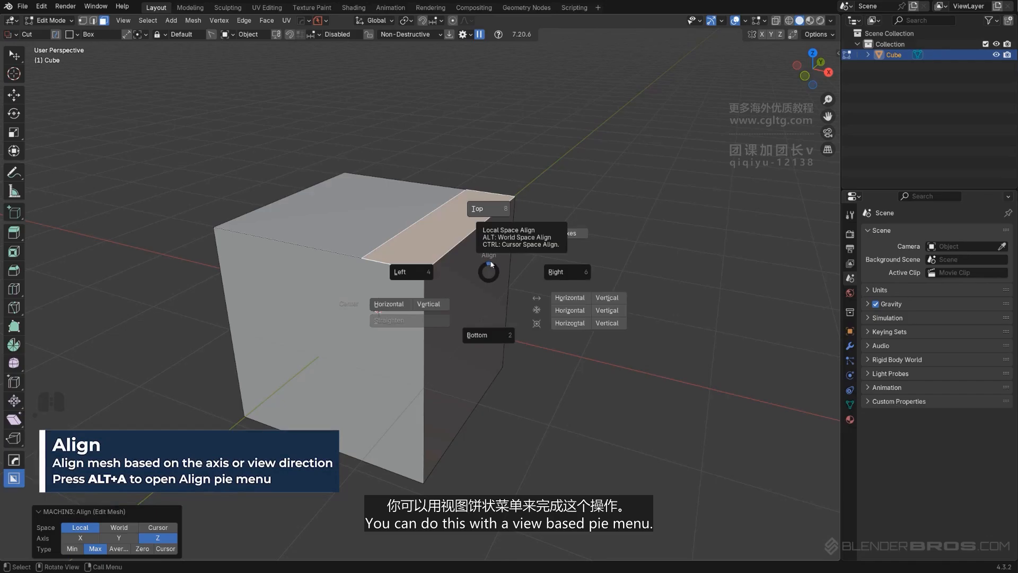
pyautogui.click(492, 264)
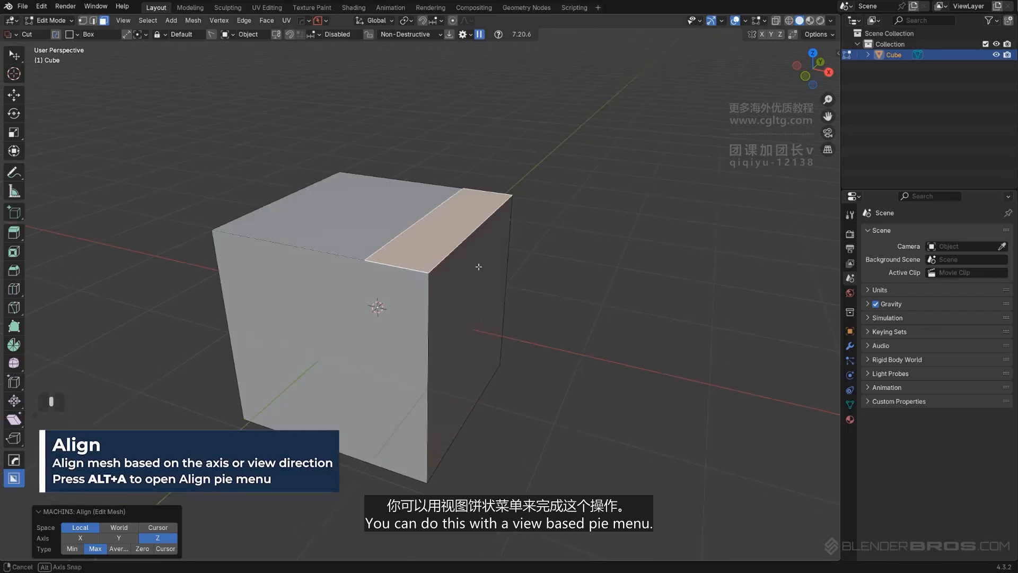
pyautogui.moveTo(462, 276); pyautogui.dragTo(485, 278, button='middle')
# In vertex selection, align the cube's upper front corner vertex down to the vertex below it, using local Z and Min.
pyautogui.press('Tab')
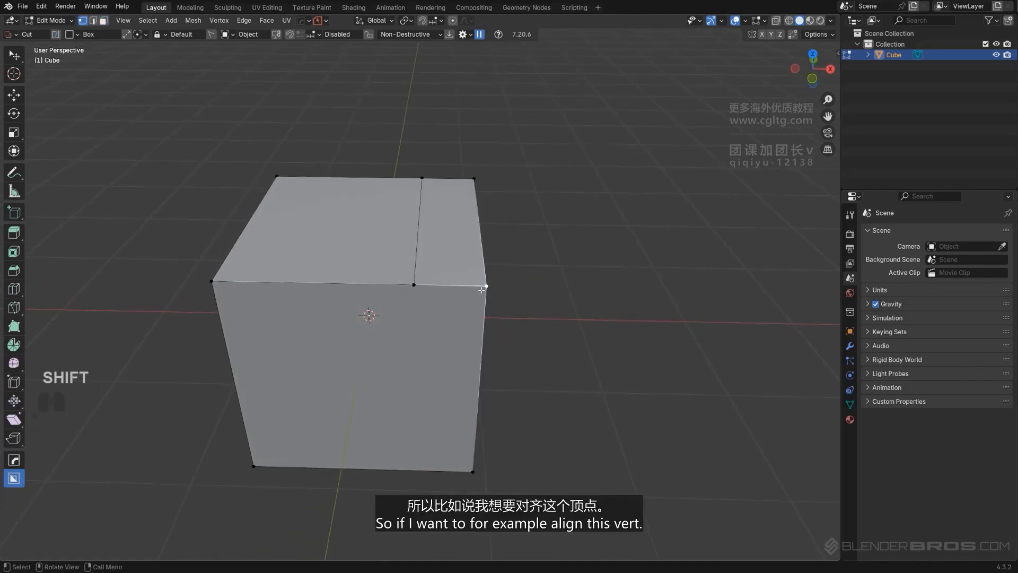
pyautogui.moveTo(484, 367); pyautogui.dragTo(461, 309, button='middle')
pyautogui.rightClick(483, 360)
pyautogui.click(457, 272)
pyautogui.press('Tab')
pyautogui.click(445, 252)
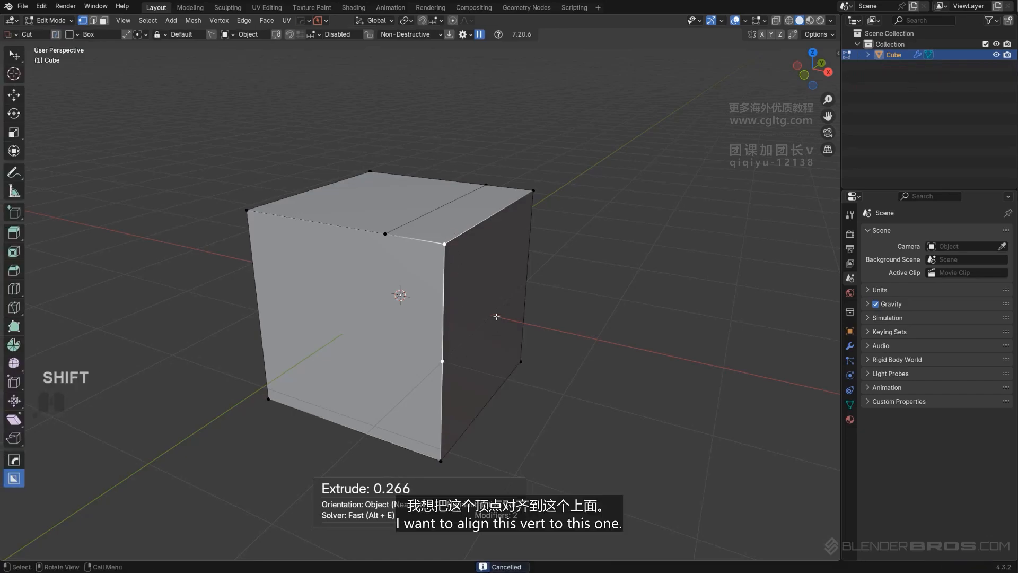
pyautogui.moveTo(501, 304); pyautogui.dragTo(510, 298, button='middle')
pyautogui.hotkey('alt', 'a')
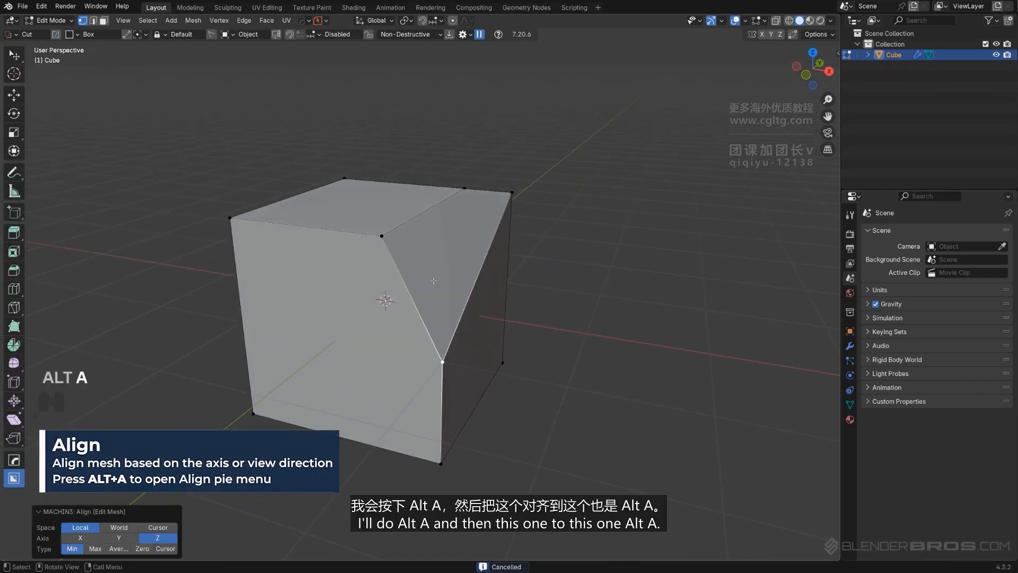
# Add the neighbouring vertex on the top face to the selection and align both vertices to the left, using local X and Min.
pyautogui.keyDown('shift'); pyautogui.click(382, 237); pyautogui.keyUp('shift')
pyautogui.hotkey('alt', 'a')
pyautogui.click(530, 390)
pyautogui.moveTo(471, 323); pyautogui.dragTo(450, 279, button='middle')
# Switch to edge selection and align the selected edges to the left with MACHIN3 Align.
pyautogui.press('2')
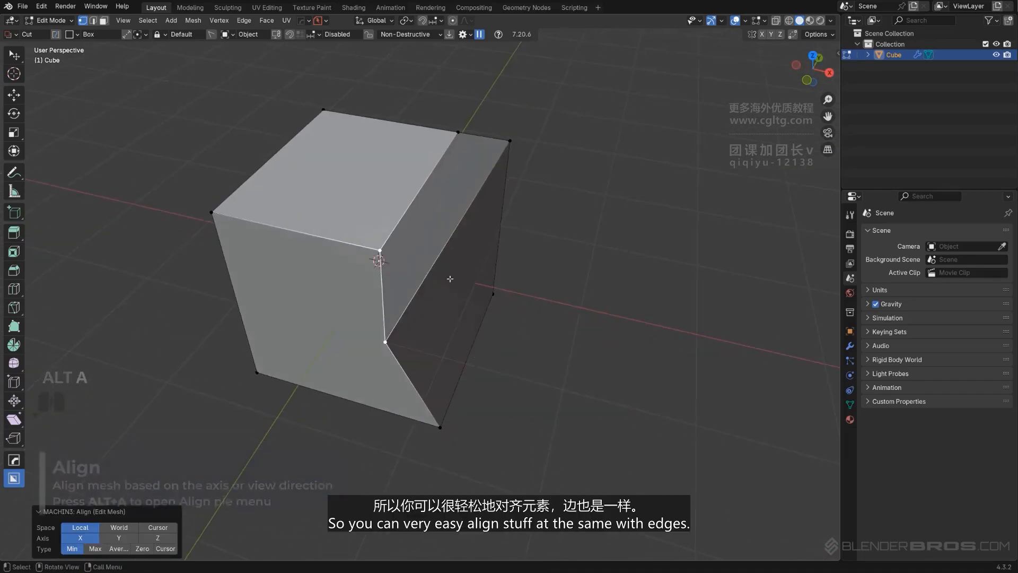
pyautogui.keyDown('shift'); pyautogui.moveTo(405, 221); pyautogui.dragTo(441, 237, button='middle'); pyautogui.keyUp('shift')
pyautogui.keyDown('shift'); pyautogui.click(488, 244); pyautogui.keyUp('shift')
pyautogui.hotkey('alt', 'a')
pyautogui.click(414, 250)
# Delete the distorted cube in Object Mode, add a new cube and enter Edit Mode on it.
pyautogui.press('Tab')
pyautogui.press('x')
pyautogui.click(440, 230)
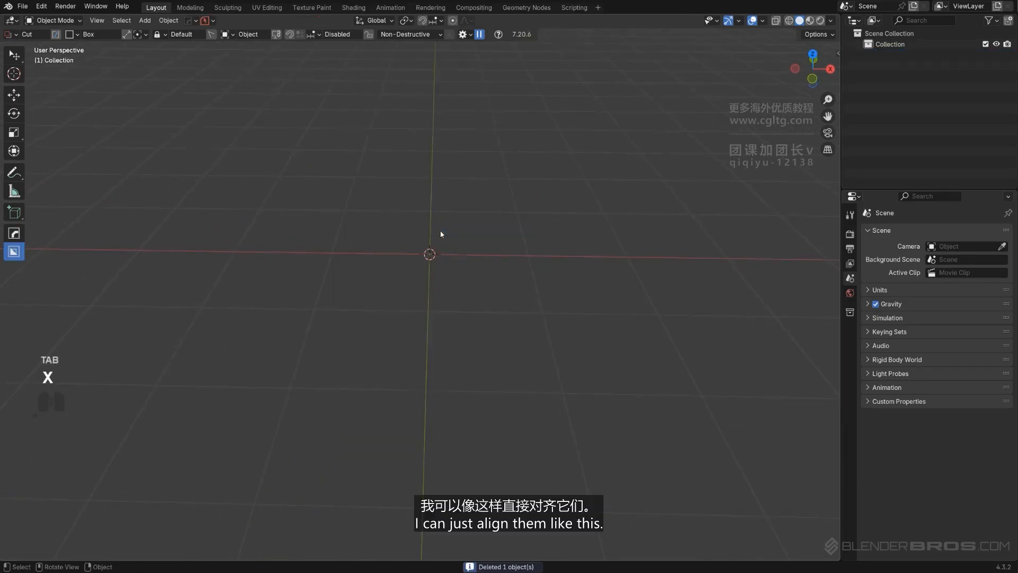
pyautogui.hotkey('shift', 'a')
pyautogui.click(477, 248)
pyautogui.moveTo(477, 249); pyautogui.dragTo(469, 244, button='middle')
pyautogui.press('Tab')
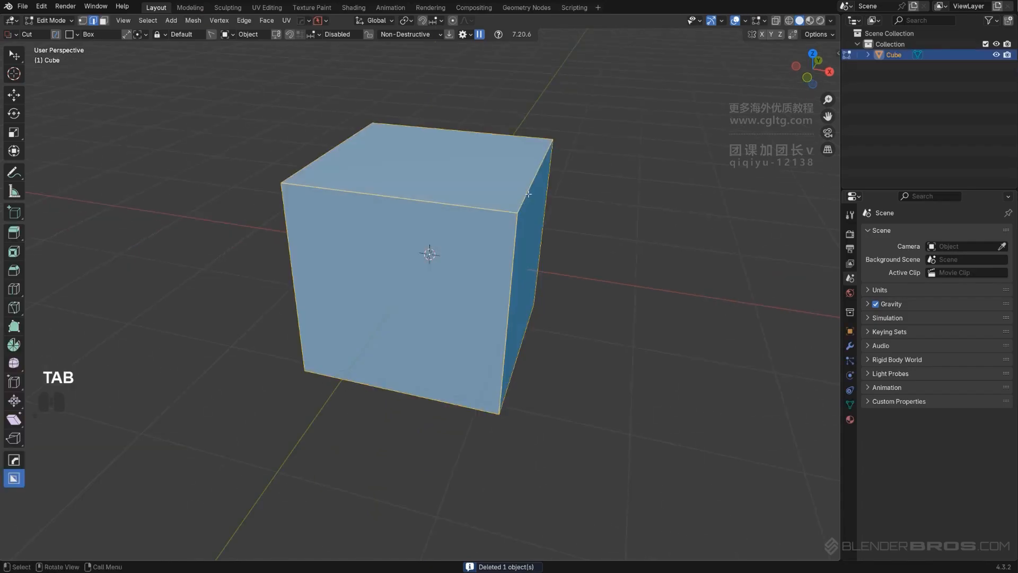
# Bevel the new cube's upper side edge into one wide sloped face and change to face selection.
pyautogui.click(528, 194)
pyautogui.hotkey('ctrl', 'b')
pyautogui.click(623, 238)
pyautogui.press('Tab')
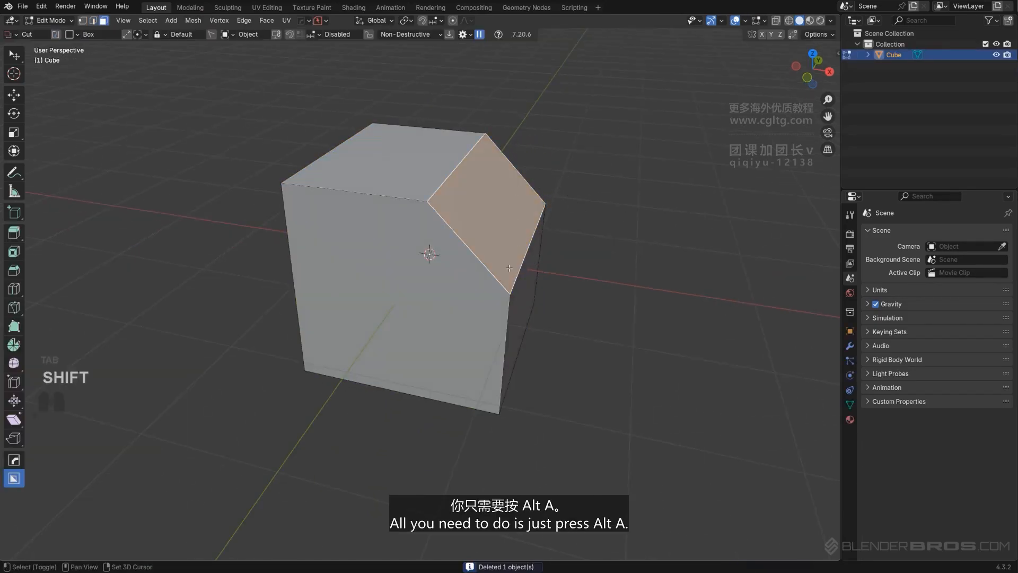
# Align the beveled face to the top of the cube with MACHIN3 Align in world space, Z axis, Max.
pyautogui.keyDown('shift'); pyautogui.moveTo(502, 271); pyautogui.dragTo(470, 268, button='middle'); pyautogui.keyUp('shift')
pyautogui.hotkey('alt', 'a')
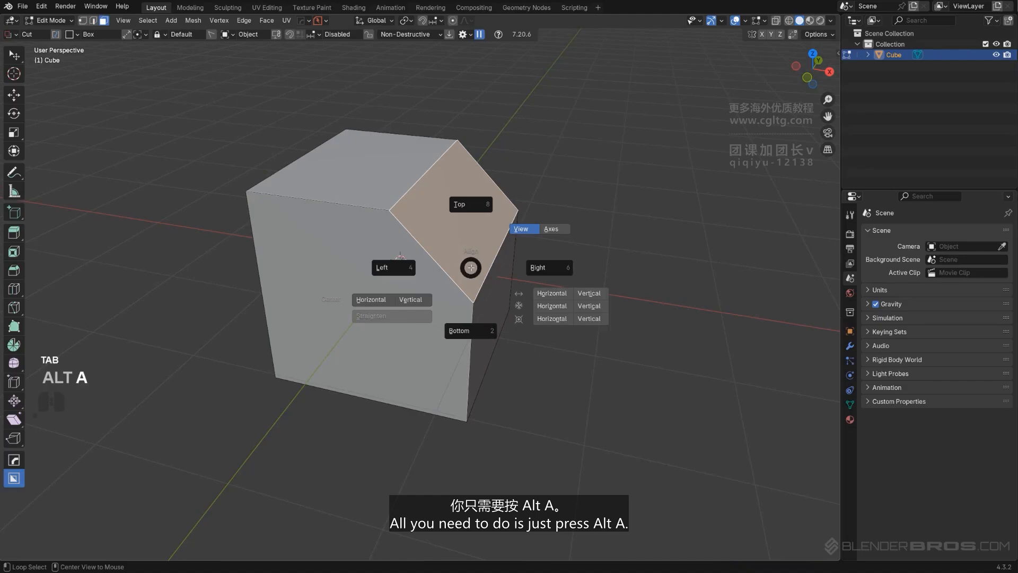
pyautogui.click(468, 203)
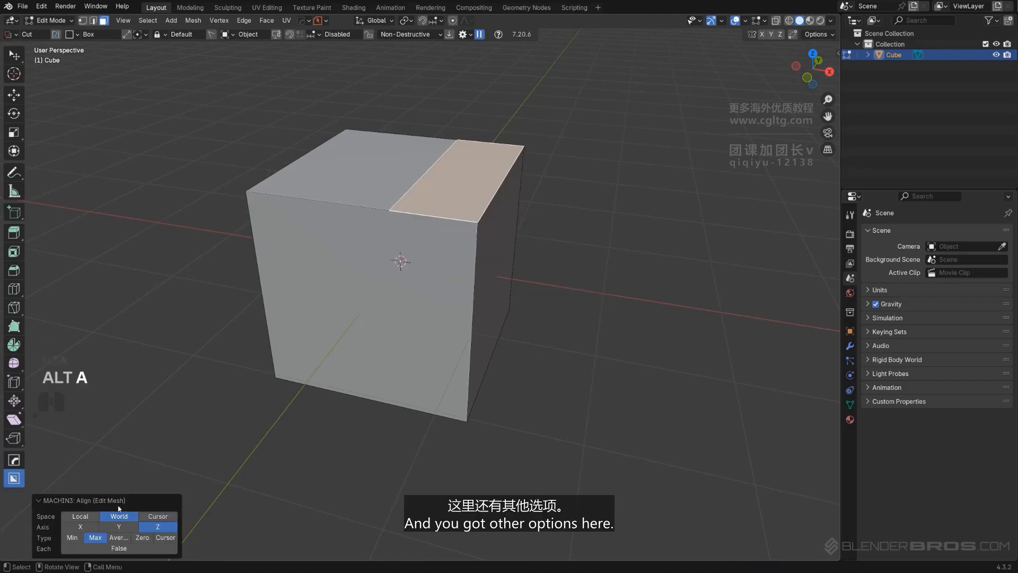
pyautogui.keyDown('shift'); pyautogui.moveTo(488, 269); pyautogui.dragTo(475, 295, button='middle'); pyautogui.keyUp('shift')
pyautogui.moveTo(476, 295); pyautogui.dragTo(445, 298, button='middle')
# Return to Object Mode, delete the aligned cube and add a fresh 2 m cube at the origin.
pyautogui.press('Tab')
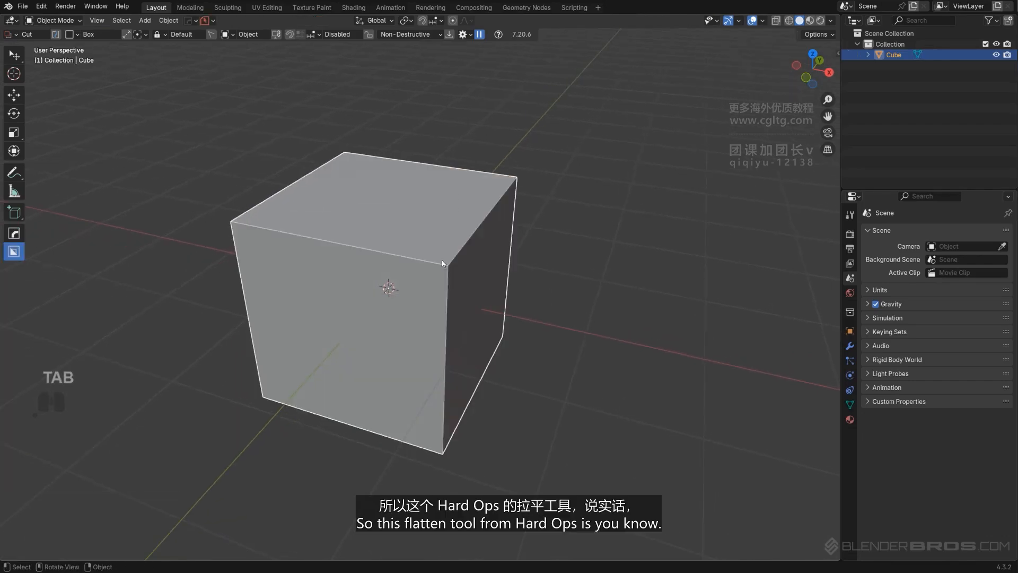
pyautogui.moveTo(441, 256); pyautogui.dragTo(437, 241, button='middle')
pyautogui.press('x')
pyautogui.hotkey('shift', 'a')
pyautogui.moveTo(434, 239)
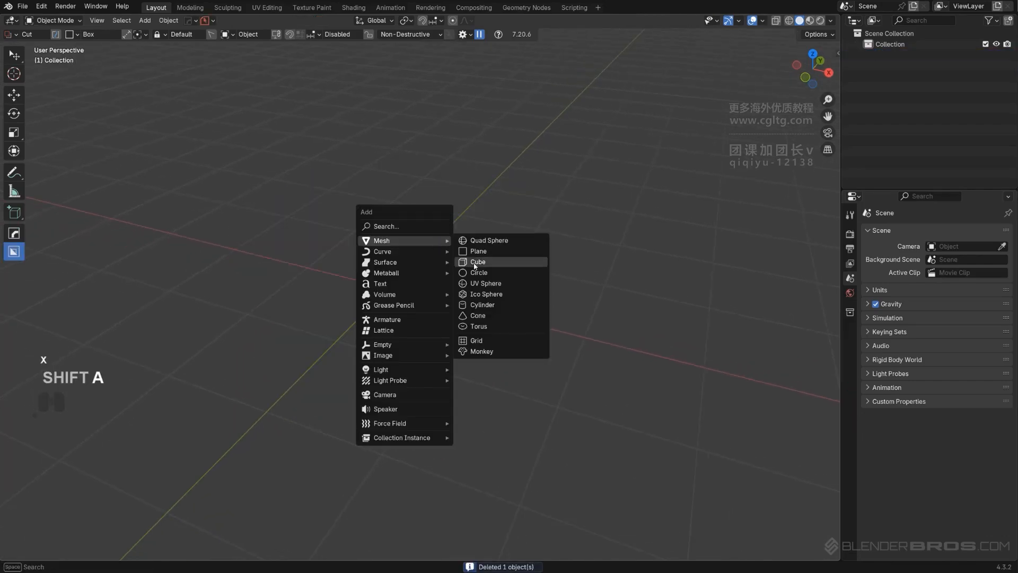
pyautogui.click(476, 268)
pyautogui.moveTo(477, 267); pyautogui.dragTo(437, 249, button='middle')
pyautogui.keyDown('shift'); pyautogui.moveTo(437, 249); pyautogui.dragTo(445, 235, button='middle'); pyautogui.keyUp('shift')
pyautogui.scroll(1, 440, 236)
pyautogui.press('q')
pyautogui.moveTo(417, 280)
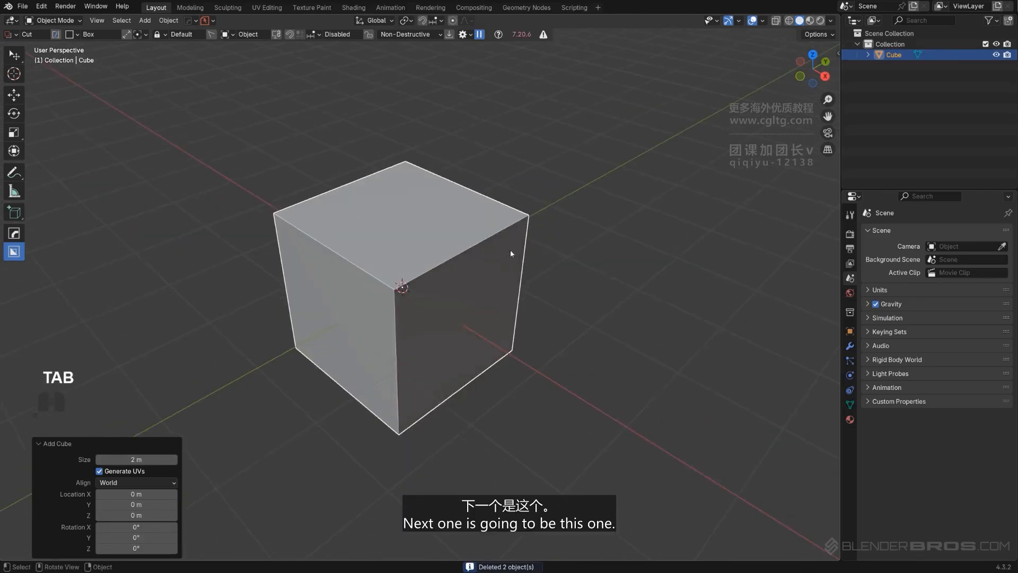
pyautogui.press('Tab')
pyautogui.moveTo(511, 254); pyautogui.dragTo(532, 289, button='middle')
pyautogui.moveTo(485, 274)
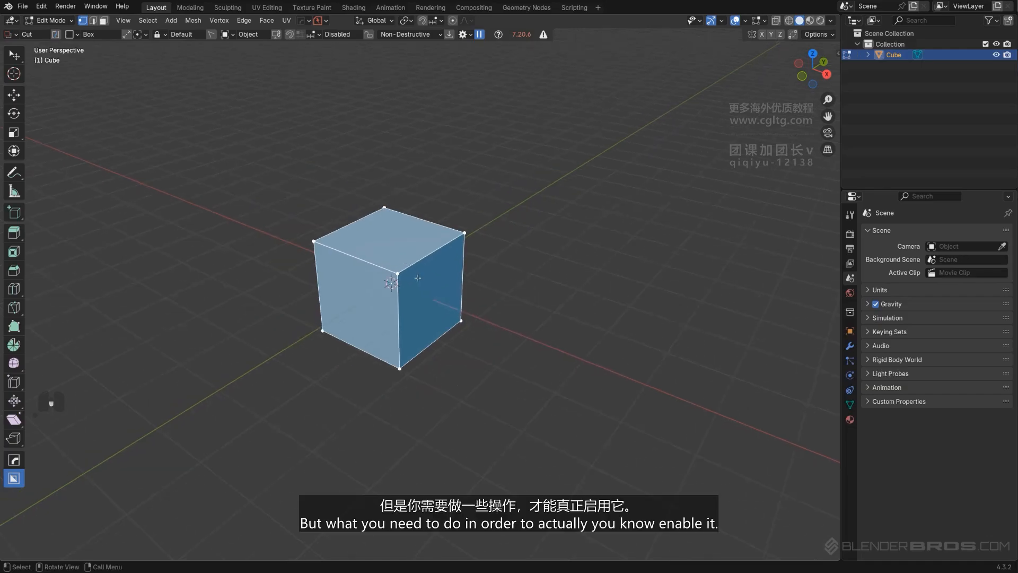
pyautogui.press('Tab')
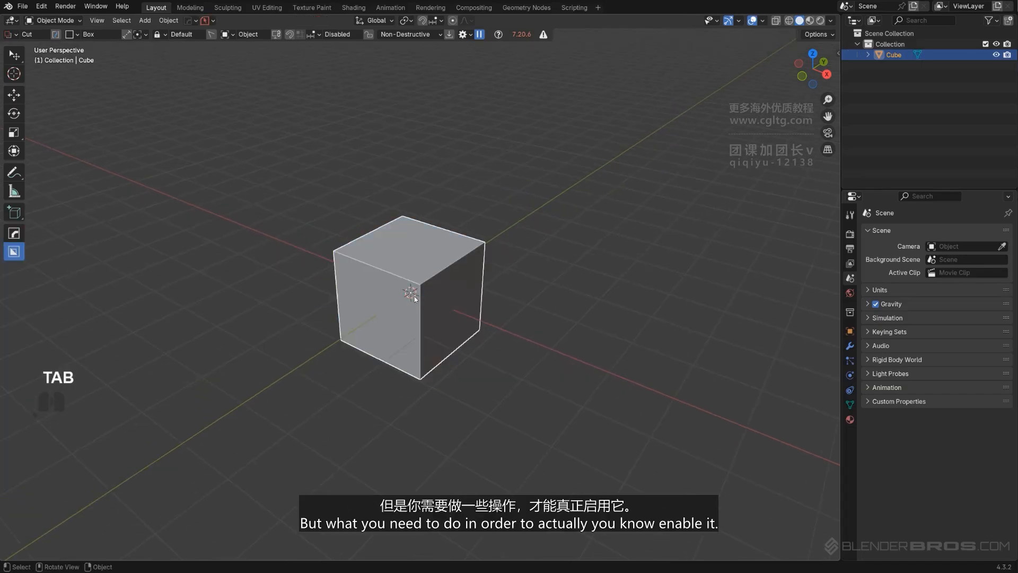
# Move the cube about 2.67 m in X, 2.3 m in Y and 0.33 m in Z, and place a duplicate beside it.
pyautogui.press('g')
pyautogui.click(556, 285)
pyautogui.hotkey('shift', 'd')
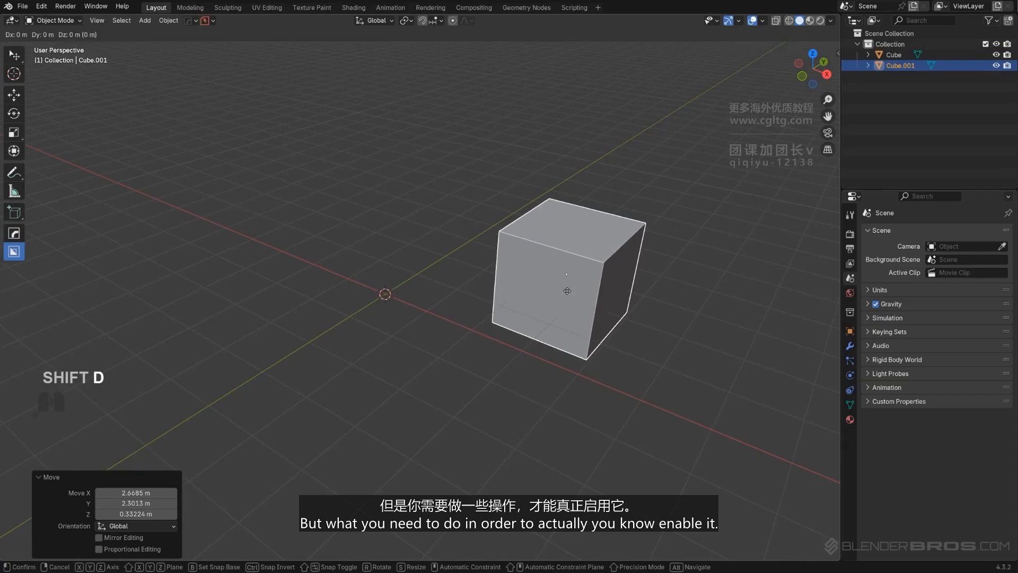
pyautogui.click(356, 291)
# Enter Edit Mode on both cubes, clear the selection and select three corner vertices of one side face on the original cube.
pyautogui.keyDown('shift'); pyautogui.click(553, 275); pyautogui.keyUp('shift')
pyautogui.press('Tab')
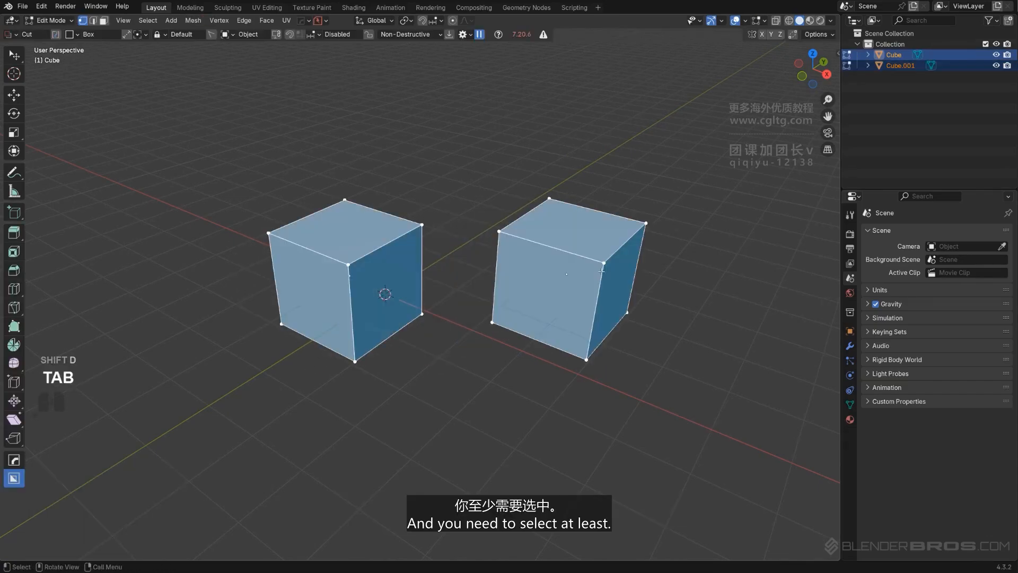
pyautogui.keyDown('shift'); pyautogui.click(658, 218); pyautogui.keyUp('shift')
pyautogui.click(458, 307)
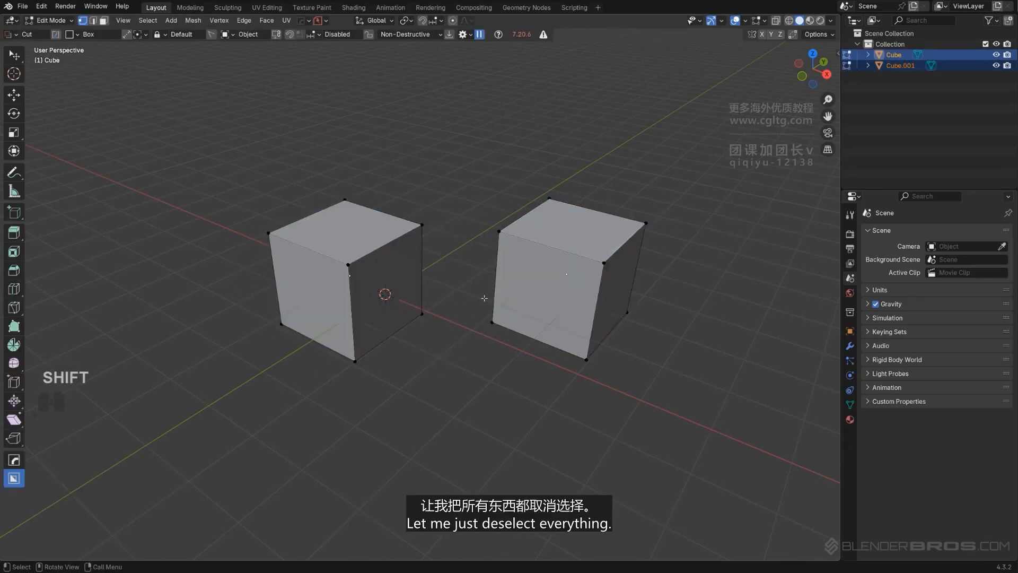
pyautogui.keyDown('shift'); pyautogui.click(637, 225); pyautogui.keyUp('shift')
pyautogui.keyDown('shift'); pyautogui.click(604, 262); pyautogui.keyUp('shift')
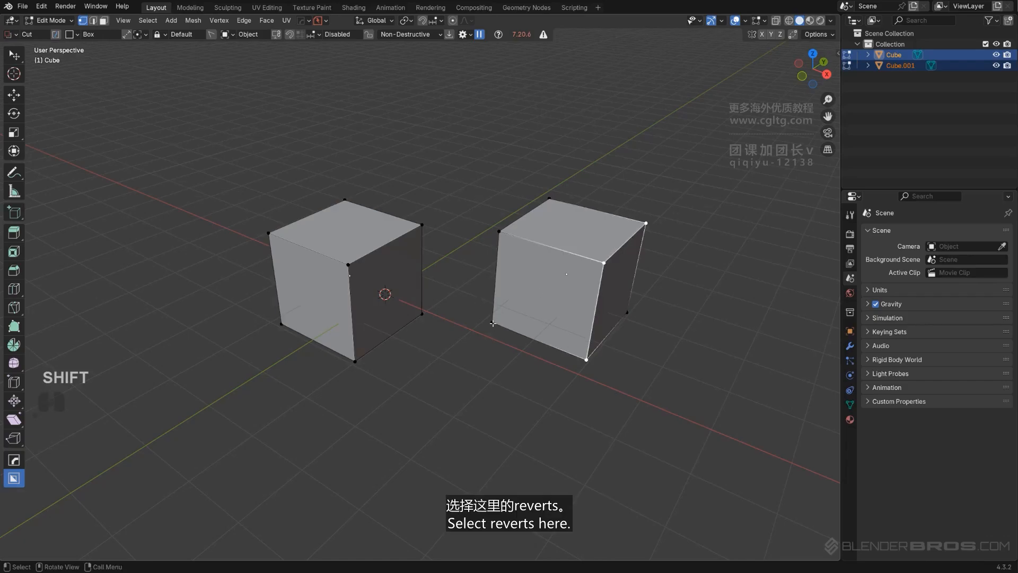
# Try the Hard Ops Align to Face tool with the three selected vertices of the original cube.
pyautogui.press('q')
pyautogui.press('Tab')
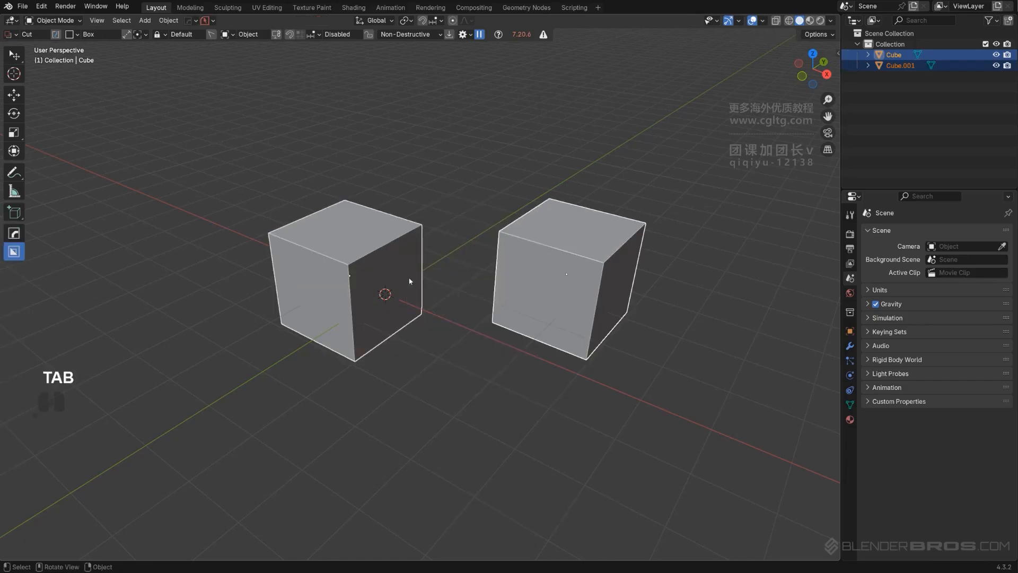
pyautogui.press('Tab')
pyautogui.press('q')
pyautogui.moveTo(477, 282)
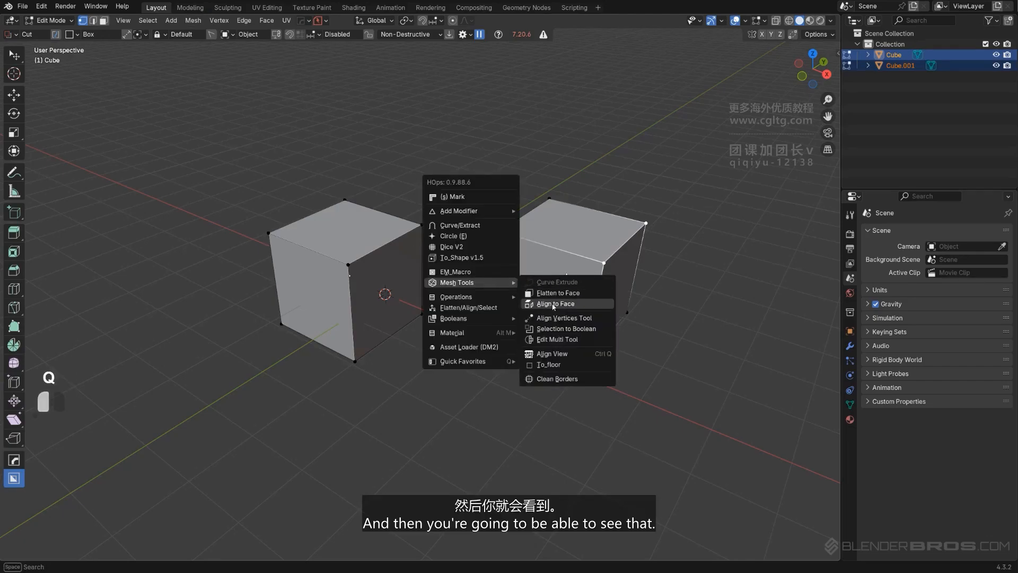
pyautogui.click(554, 304)
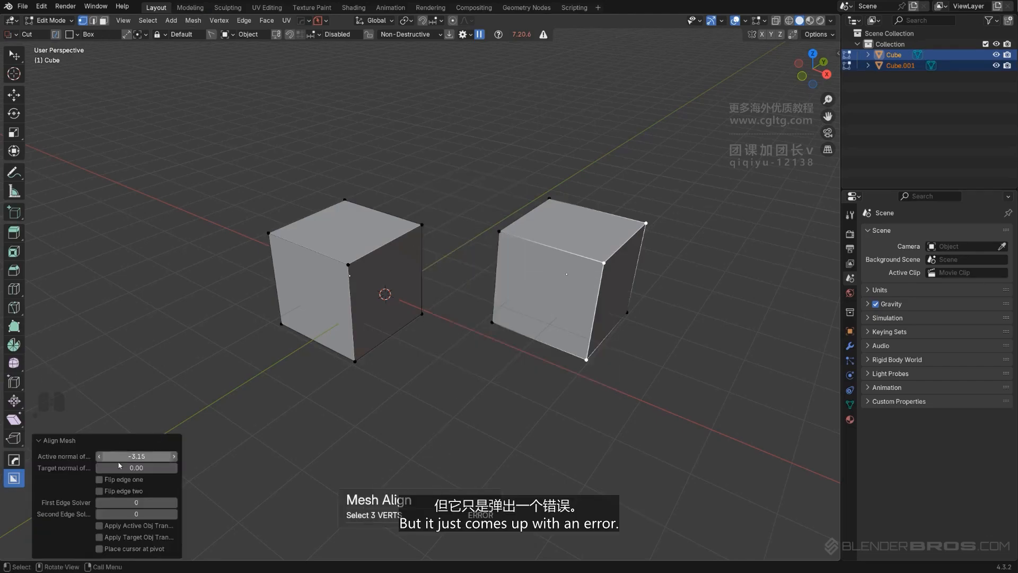
# Select the two top vertices on one side of the original cube and move them about 0.68 m along X.
pyautogui.click(607, 263)
pyautogui.keyDown('shift'); pyautogui.moveTo(646, 227); pyautogui.dragTo(649, 239); pyautogui.keyUp('shift')
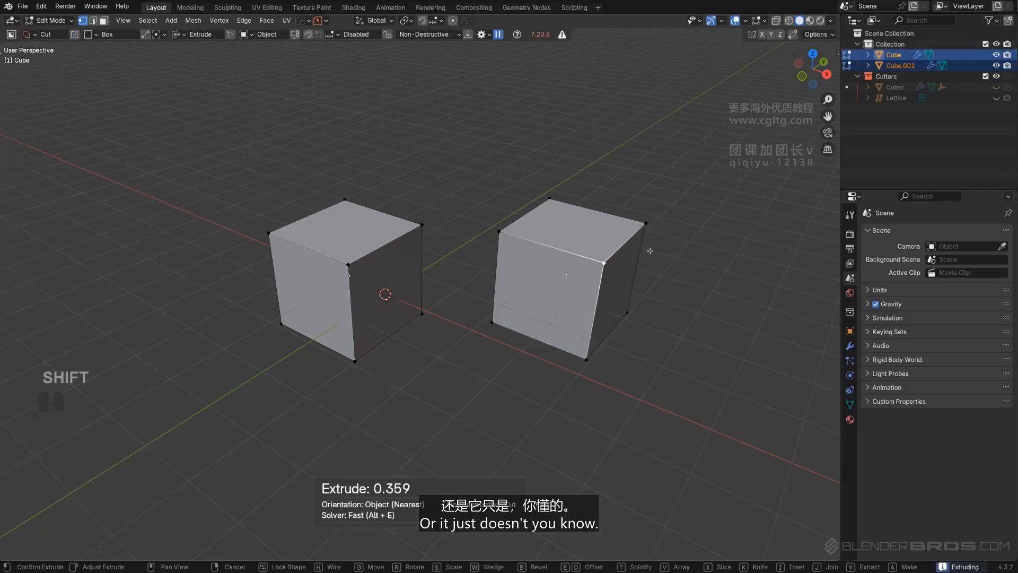
pyautogui.rightClick(658, 226)
pyautogui.keyDown('shift'); pyautogui.click(647, 226); pyautogui.keyUp('shift')
pyautogui.press('g')
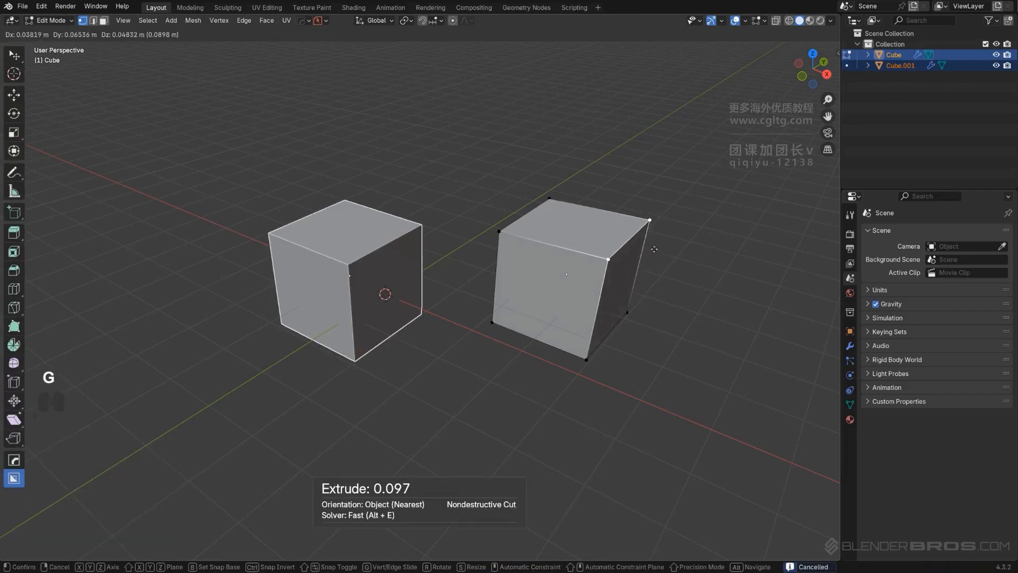
pyautogui.press('x')
pyautogui.click(568, 309)
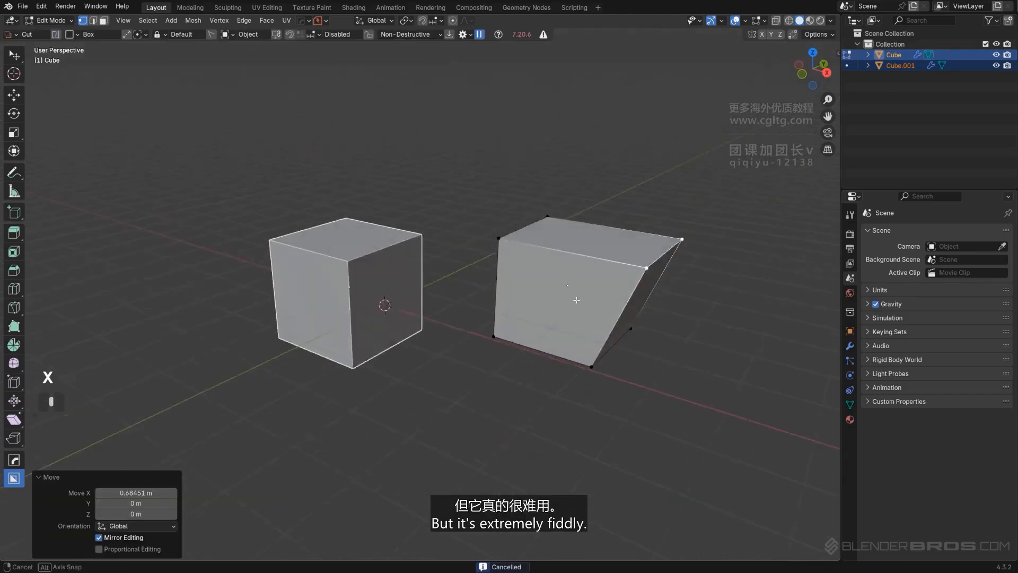
# Return to Object Mode, delete both cubes and add a new cube at the origin.
pyautogui.press('Tab')
pyautogui.press('a')
pyautogui.press('x')
pyautogui.click(513, 262)
pyautogui.hotkey('shift', 'a')
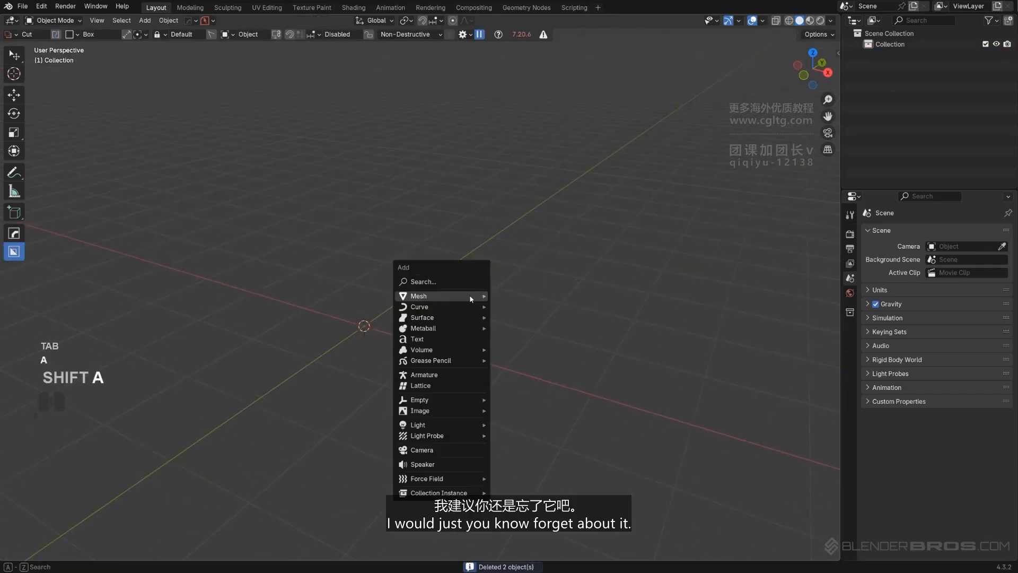
pyautogui.moveTo(480, 295)
pyautogui.click(517, 317)
# In Edit Mode, move two top vertices about 1.1, 0.53 and −0.25 m in XYZ, then about 0.36, −2.4 and −0.05 m.
pyautogui.press('Tab')
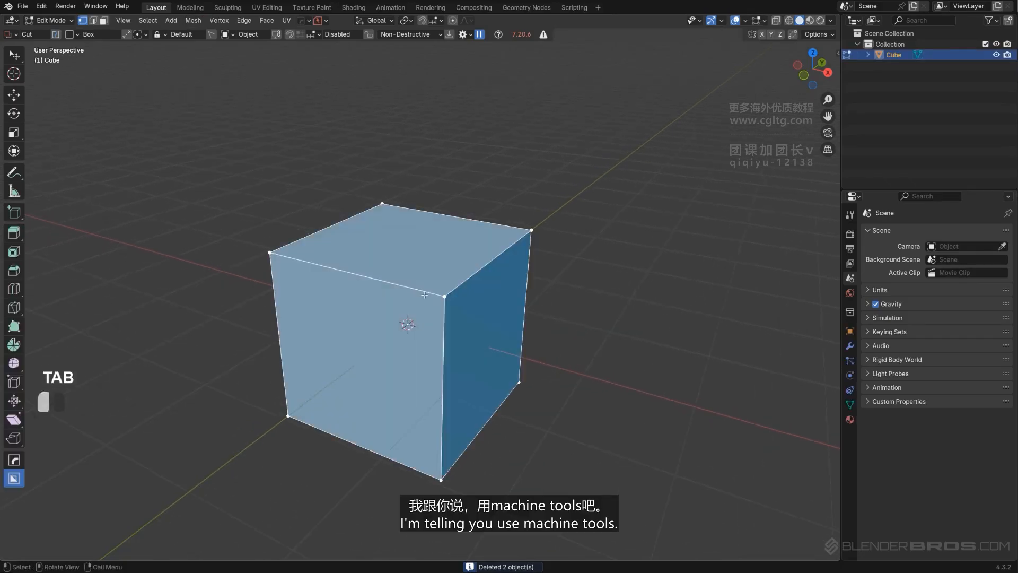
pyautogui.click(532, 231)
pyautogui.press('g')
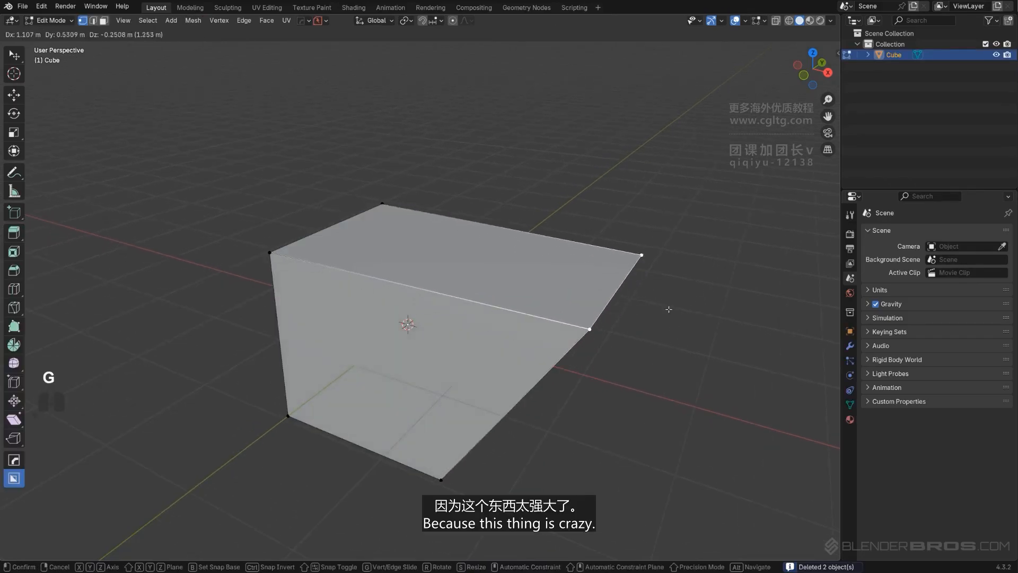
pyautogui.click(666, 307)
pyautogui.moveTo(571, 364); pyautogui.dragTo(446, 154, button='middle')
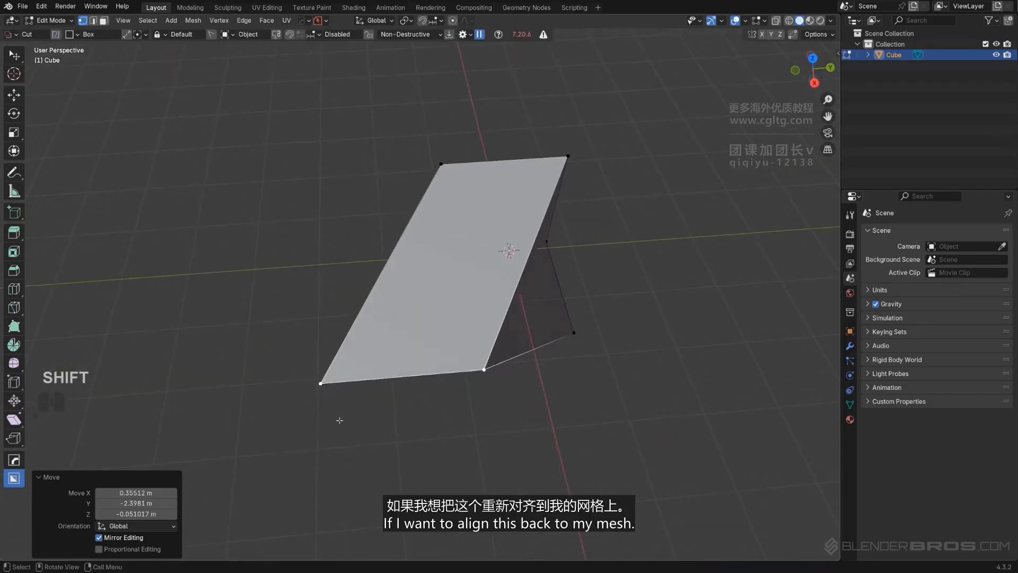
# Align both displaced top vertices with their neighbouring corners using MACHIN3 Align on the Y axis, Max type.
pyautogui.keyDown('shift'); pyautogui.click(332, 390); pyautogui.keyUp('shift')
pyautogui.hotkey('alt', 'a')
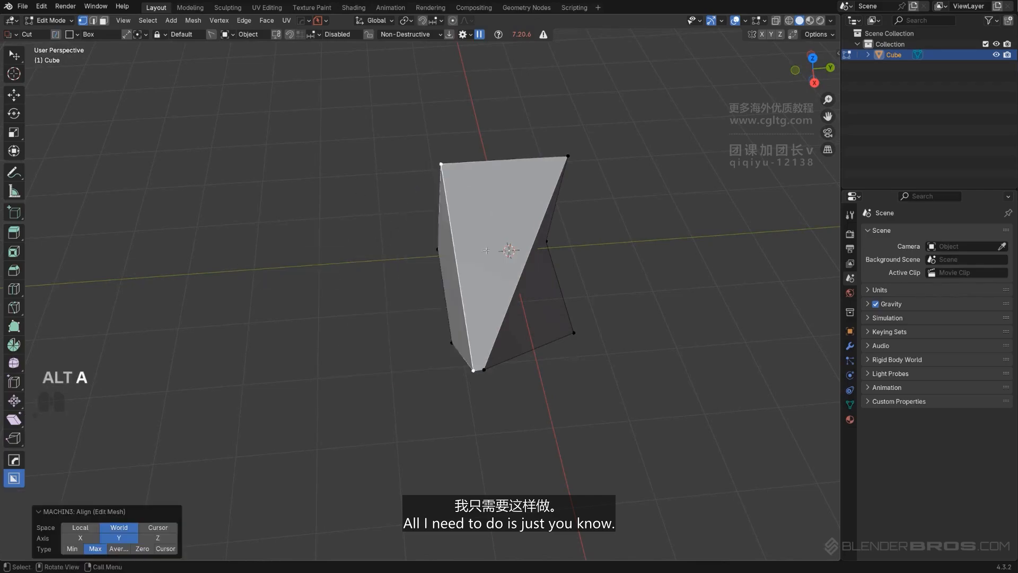
pyautogui.click(487, 367)
pyautogui.keyDown('shift'); pyautogui.click(565, 163); pyautogui.keyUp('shift')
pyautogui.hotkey('alt', 'a')
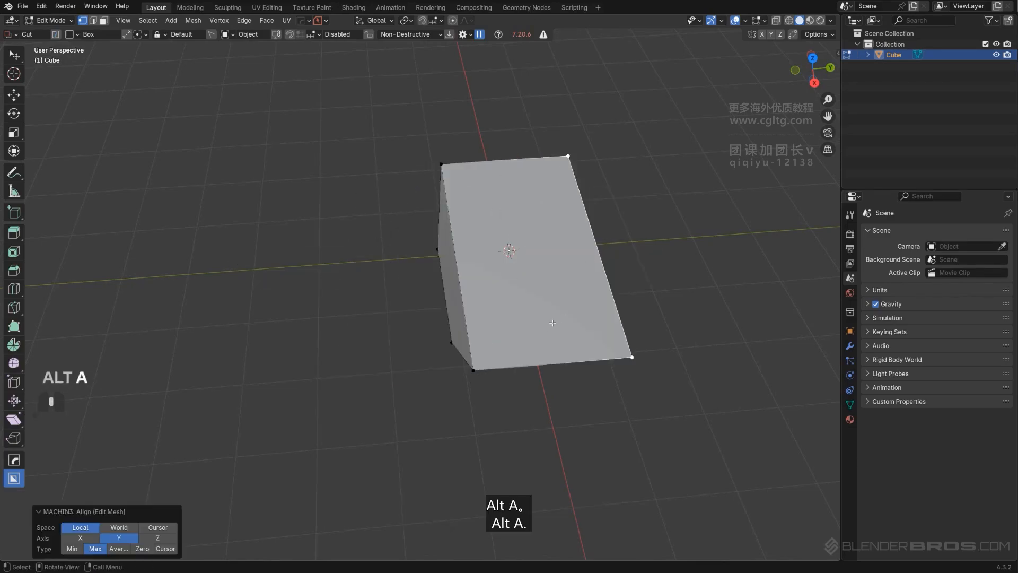
# Align the displaced vertices to the height of the top corner with MACHIN3 Align in Local space, Z axis, Max type.
pyautogui.moveTo(565, 371); pyautogui.dragTo(605, 276, button='middle')
pyautogui.click(599, 268)
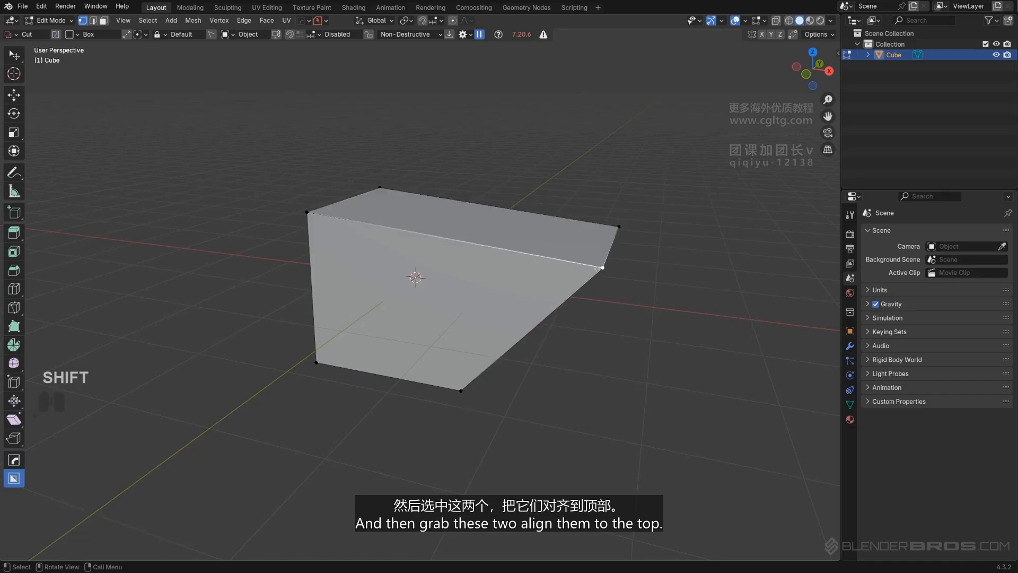
pyautogui.keyDown('shift'); pyautogui.click(323, 223); pyautogui.keyUp('shift')
pyautogui.hotkey('alt', 'a')
pyautogui.click(592, 285)
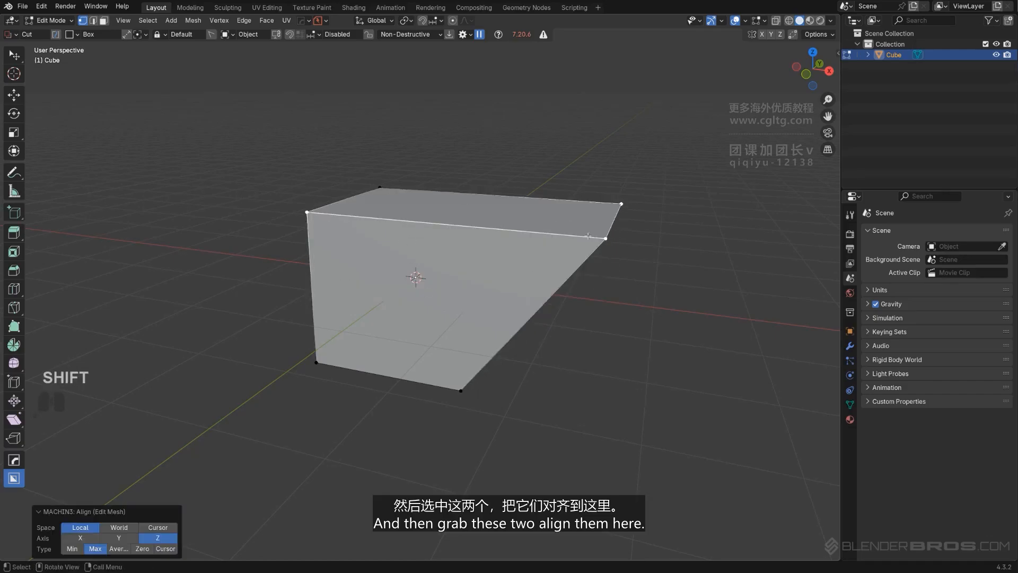
# Align the two displaced top vertices with the bottom corner using MACHIN3 Align in Local space, X axis, Min type.
pyautogui.click(606, 238)
pyautogui.keyDown('shift'); pyautogui.click(621, 203); pyautogui.keyUp('shift')
pyautogui.keyDown('shift'); pyautogui.click(473, 396); pyautogui.keyUp('shift')
pyautogui.hotkey('alt', 'a')
pyautogui.moveTo(460, 312); pyautogui.dragTo(455, 332, button='middle')
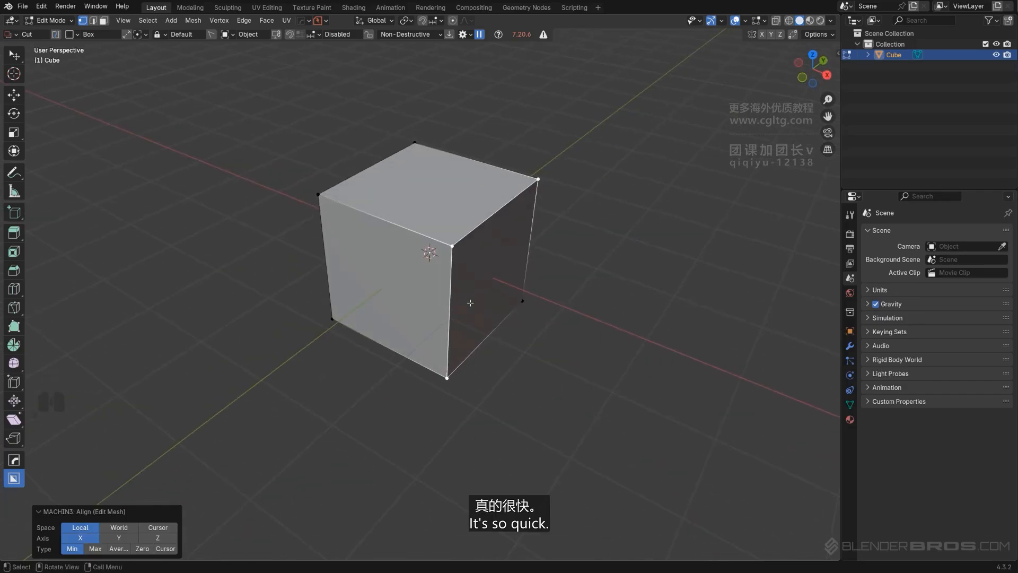
# Delete the realigned cube in Object Mode and add a new 2 m cube at the origin in solid shading.
pyautogui.press('Tab')
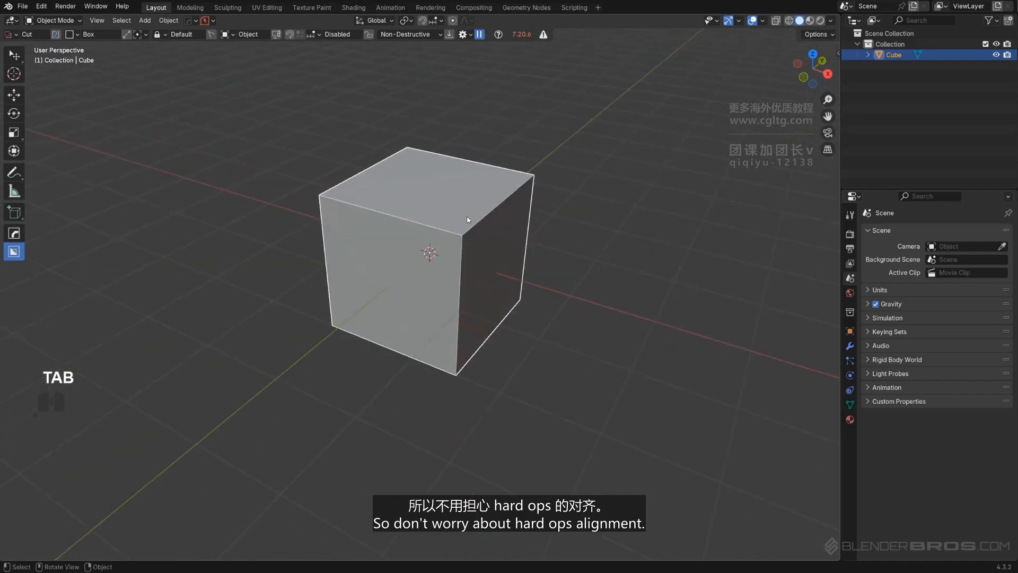
pyautogui.press('x')
pyautogui.keyDown('shift'); pyautogui.moveTo(467, 217); pyautogui.dragTo(422, 248, button='middle'); pyautogui.keyUp('shift')
pyautogui.hotkey('shift', 'a')
pyautogui.press('Escape')
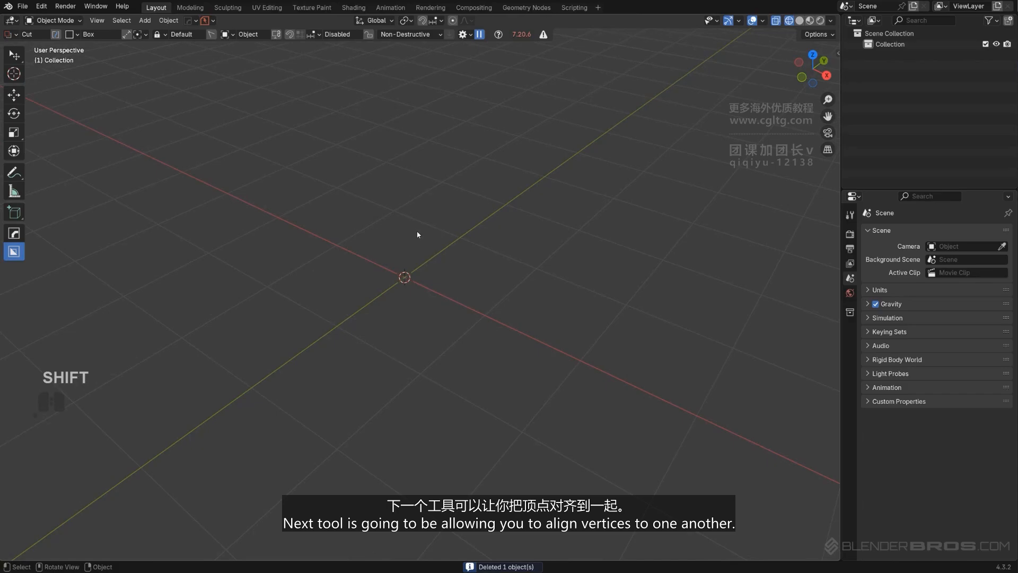
pyautogui.hotkey('shift', 'a')
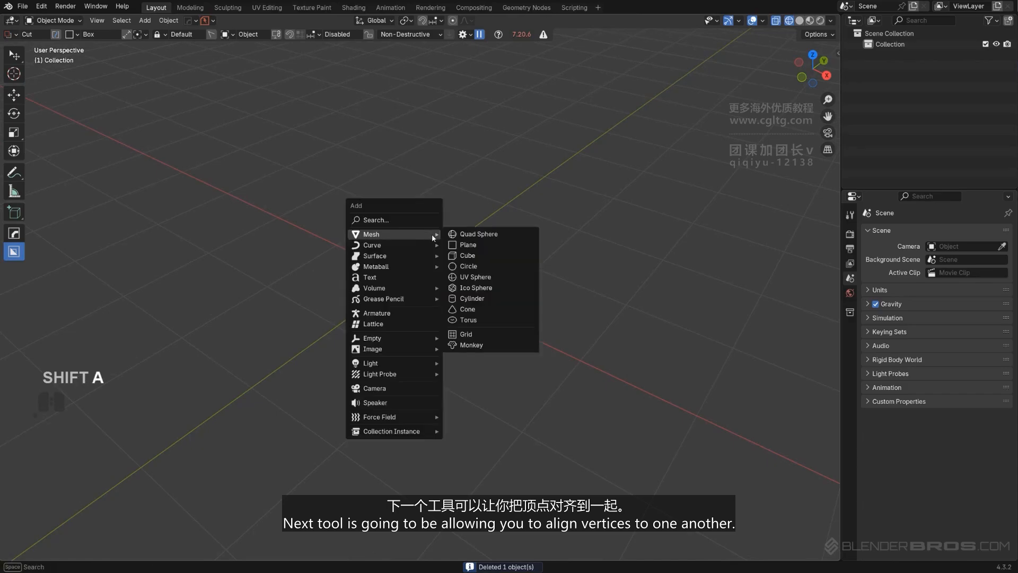
pyautogui.click(478, 255)
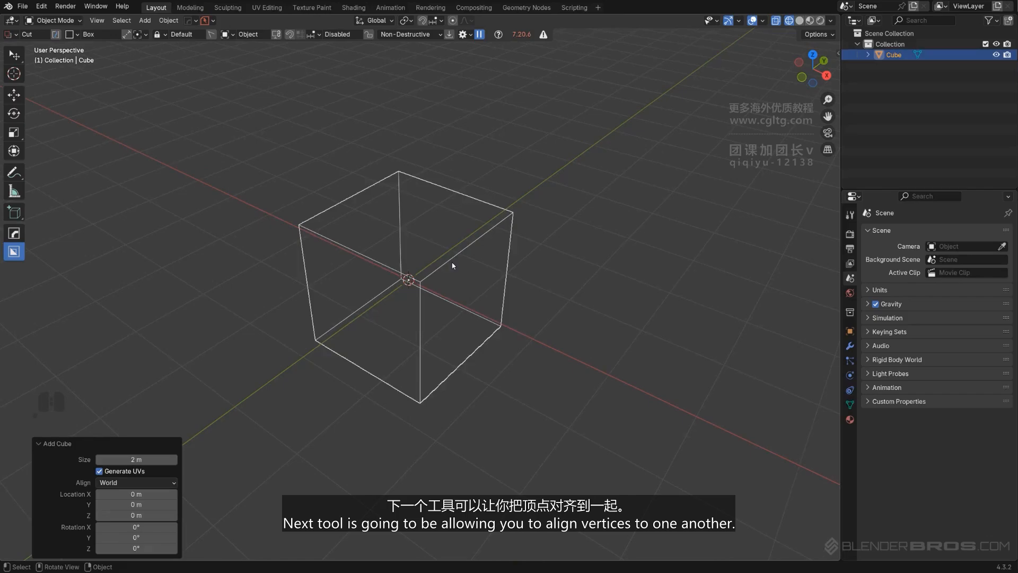
pyautogui.hotkey('shift', 'z')
# In Edit Mode, move one top corner vertex about −0.28 m in X, 0.47 m in Y and 0.85 m in Z.
pyautogui.press('Tab')
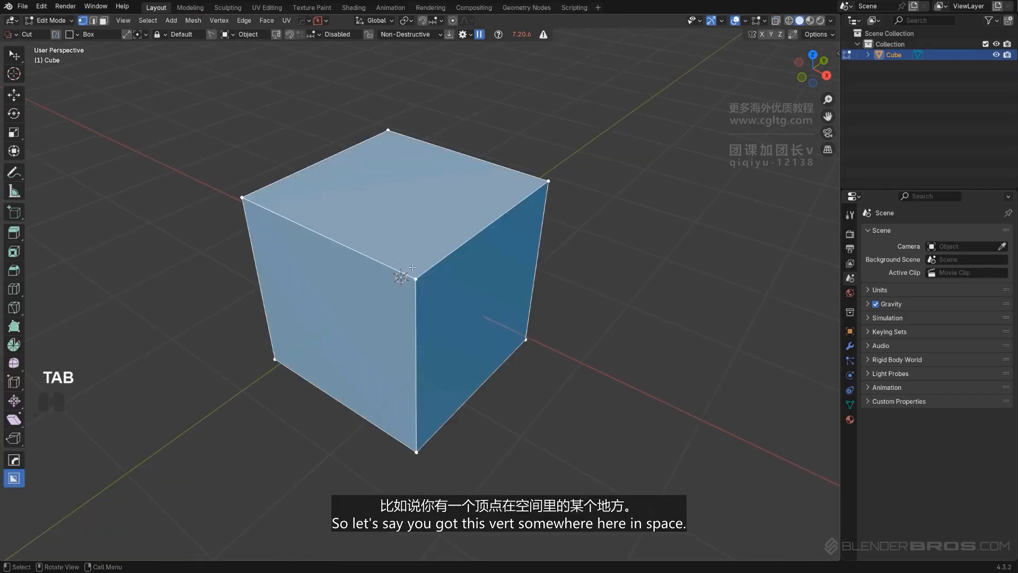
pyautogui.click(415, 278)
pyautogui.moveTo(562, 252); pyautogui.dragTo(560, 240, button='middle')
pyautogui.press('g')
pyautogui.click(569, 131)
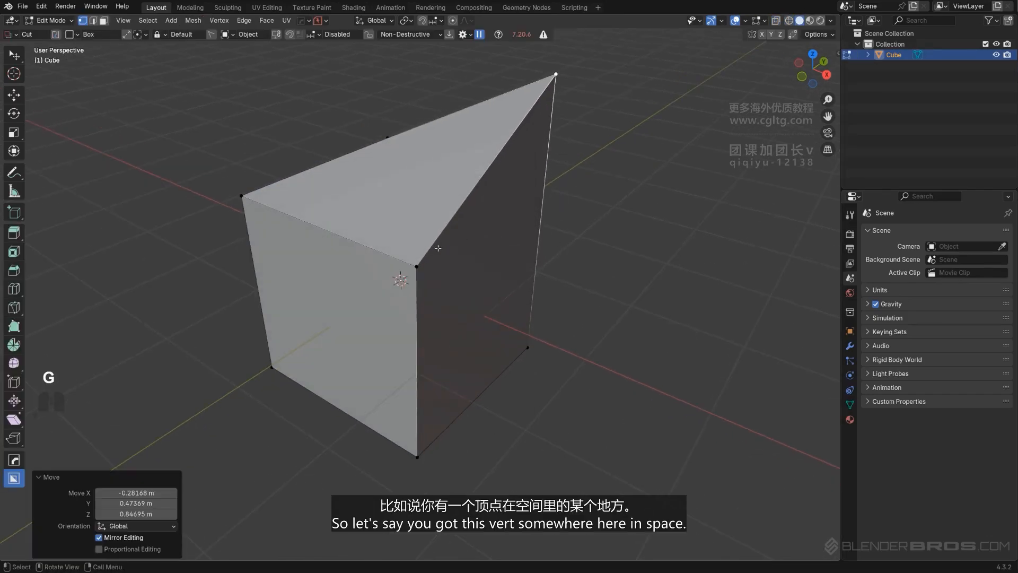
# Add two neighbouring top corners to the raised vertex selection, so three vertices are selected in sequence.
pyautogui.moveTo(449, 218); pyautogui.dragTo(486, 205, button='middle')
pyautogui.keyDown('shift'); pyautogui.moveTo(485, 206); pyautogui.dragTo(515, 216, button='middle'); pyautogui.keyUp('shift')
pyautogui.moveTo(753, 1); pyautogui.dragTo(591, 80, button='middle')
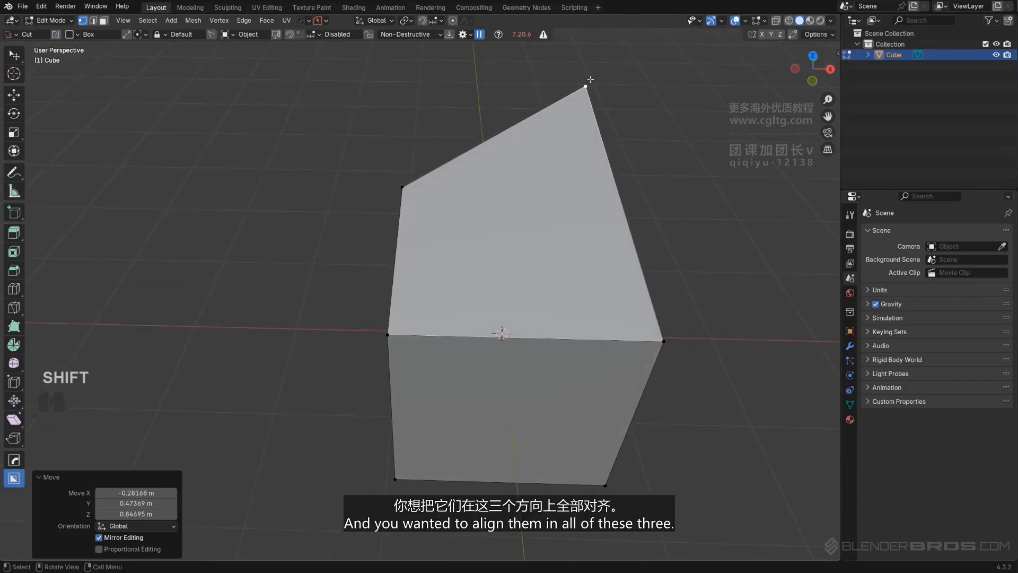
pyautogui.keyDown('shift'); pyautogui.click(661, 343); pyautogui.keyUp('shift')
pyautogui.keyDown('shift'); pyautogui.click(386, 340); pyautogui.keyUp('shift')
pyautogui.keyDown('shift'); pyautogui.moveTo(605, 238); pyautogui.dragTo(450, 244, button='middle'); pyautogui.keyUp('shift')
# Run the Hard Ops Align Vertices tool on the three selected vertices in Grab mode.
pyautogui.press('q')
pyautogui.moveTo(419, 227)
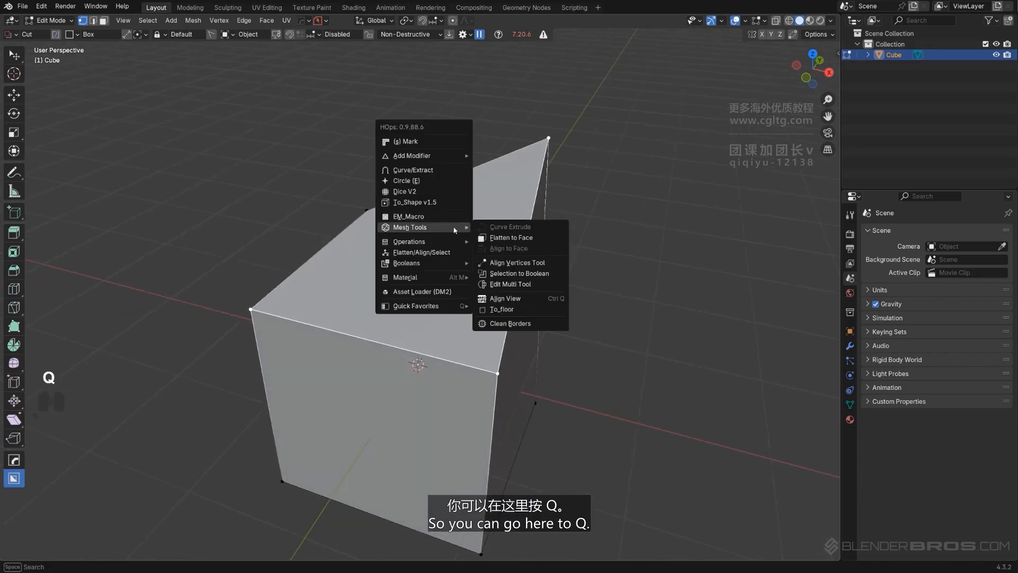
pyautogui.click(543, 264)
pyautogui.moveTo(543, 263); pyautogui.dragTo(670, 517, button='middle')
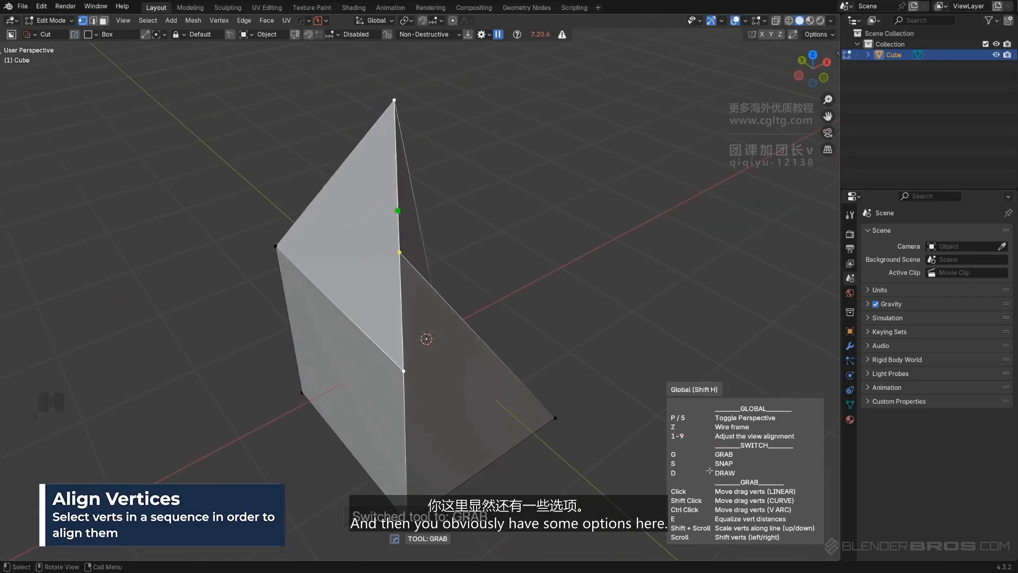
pyautogui.moveTo(528, 327); pyautogui.dragTo(400, 210, button='middle')
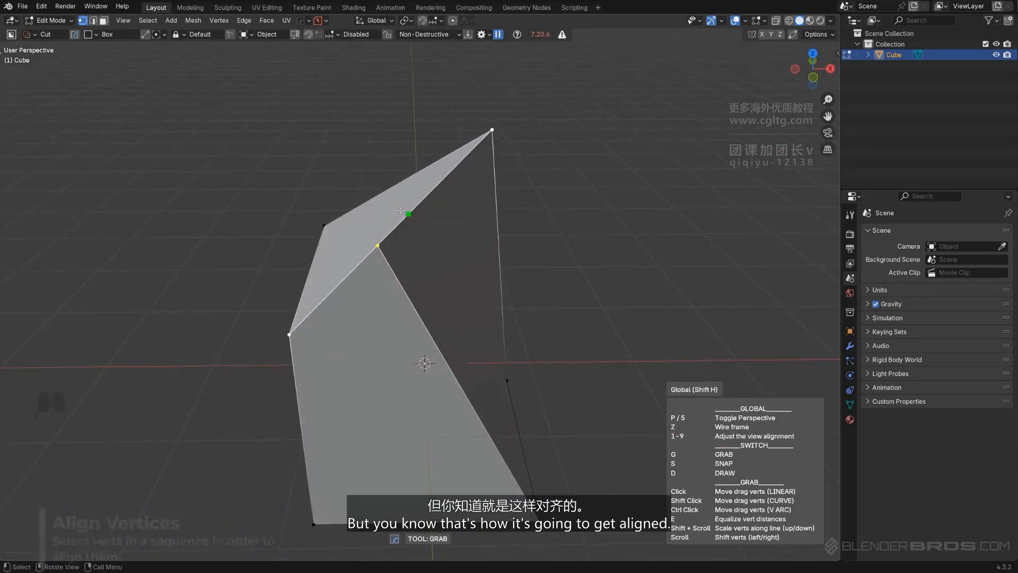
pyautogui.click(408, 215)
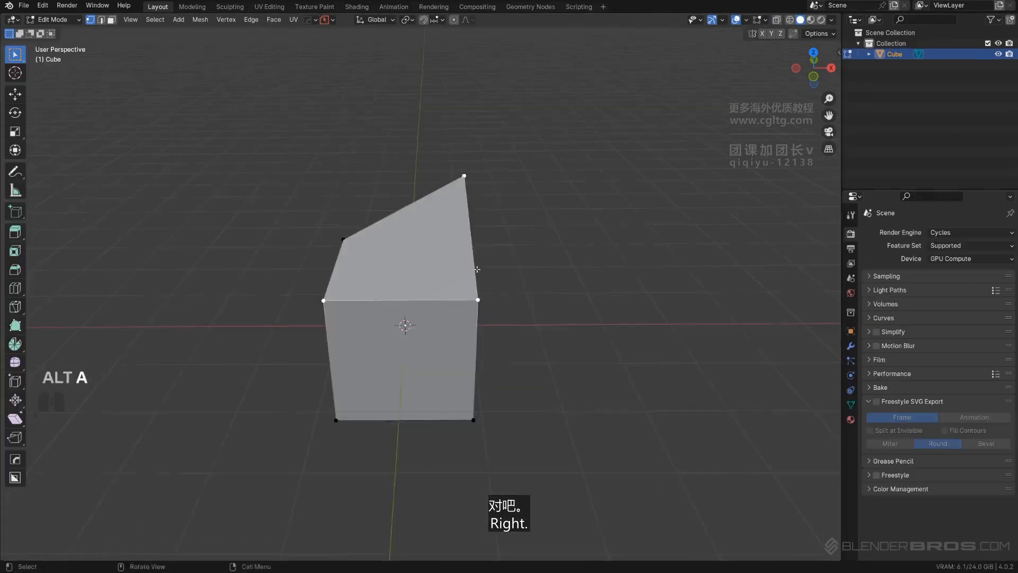
# Straighten the three selected top vertices into a line with MACHIN3 Align.
pyautogui.moveTo(478, 269); pyautogui.dragTo(410, 274, button='middle')
pyautogui.hotkey('alt', 'a')
pyautogui.press('Escape')
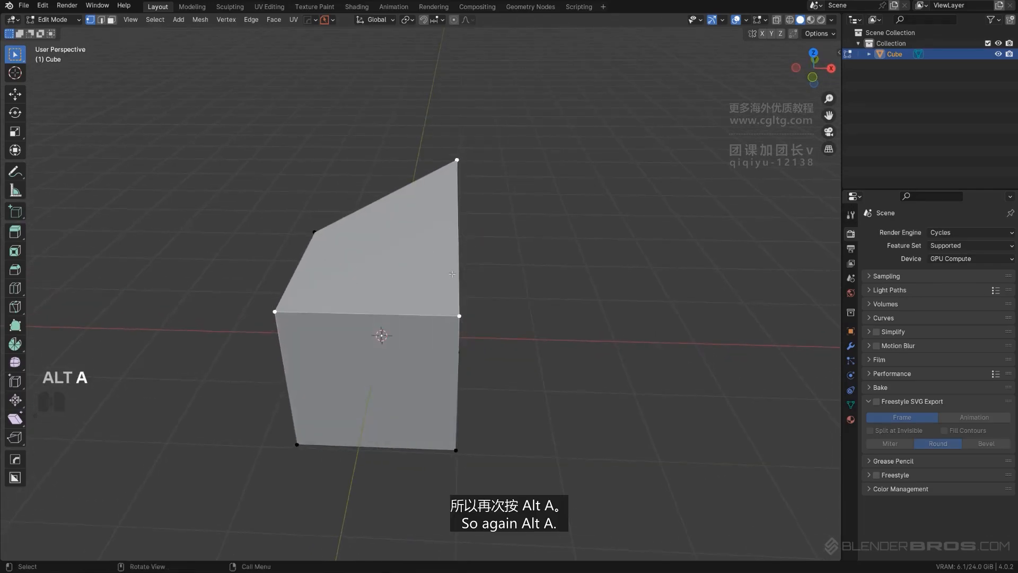
pyautogui.hotkey('alt', 'a')
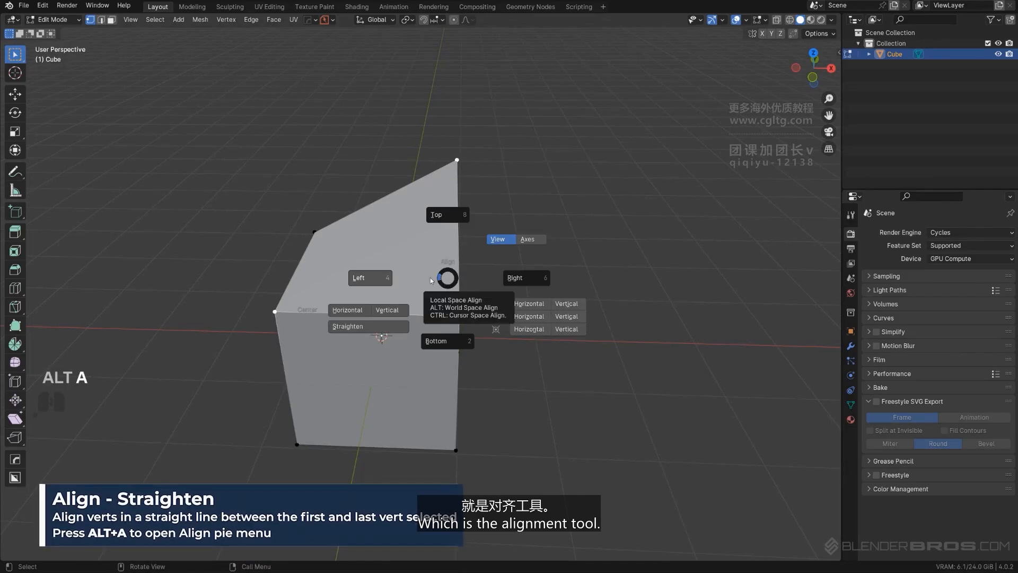
pyautogui.click(371, 326)
pyautogui.moveTo(404, 276)
pyautogui.mouseDown(button='middle')
pyautogui.moveTo(461, 277)
pyautogui.moveTo(391, 286)
pyautogui.moveTo(398, 280)
pyautogui.mouseUp(button='middle')
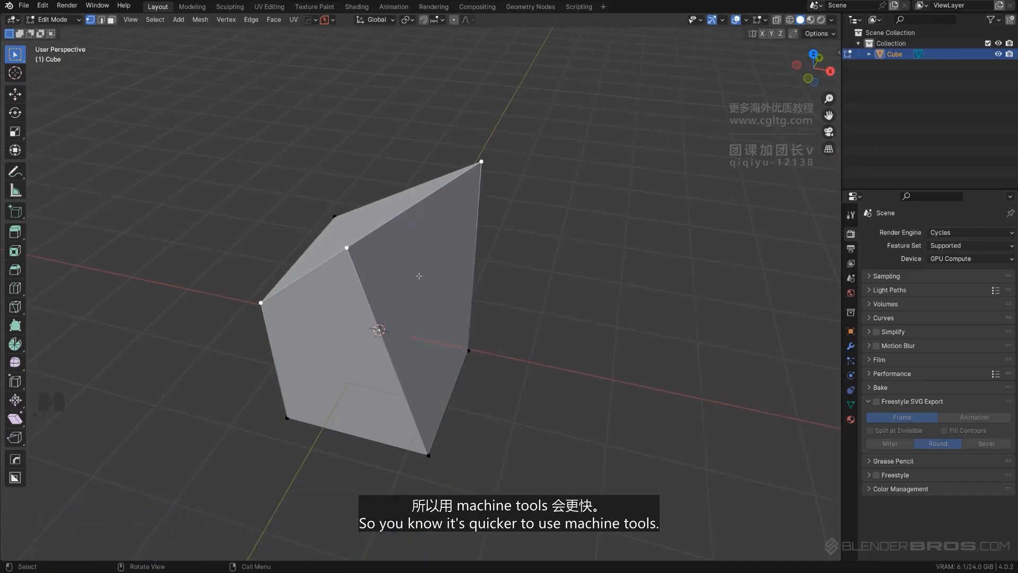
# Undo the vertex straightening and delete the cube in Object Mode.
pyautogui.hotkey('ctrl', 'z')
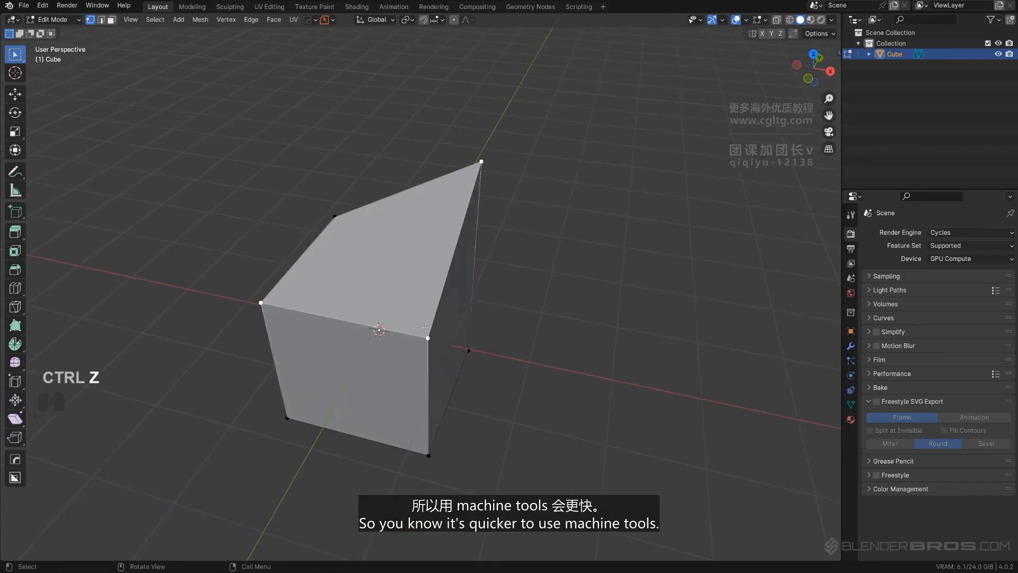
pyautogui.moveTo(425, 328); pyautogui.dragTo(423, 246, button='middle')
pyautogui.press('Tab')
pyautogui.press('x')
pyautogui.click(388, 299)
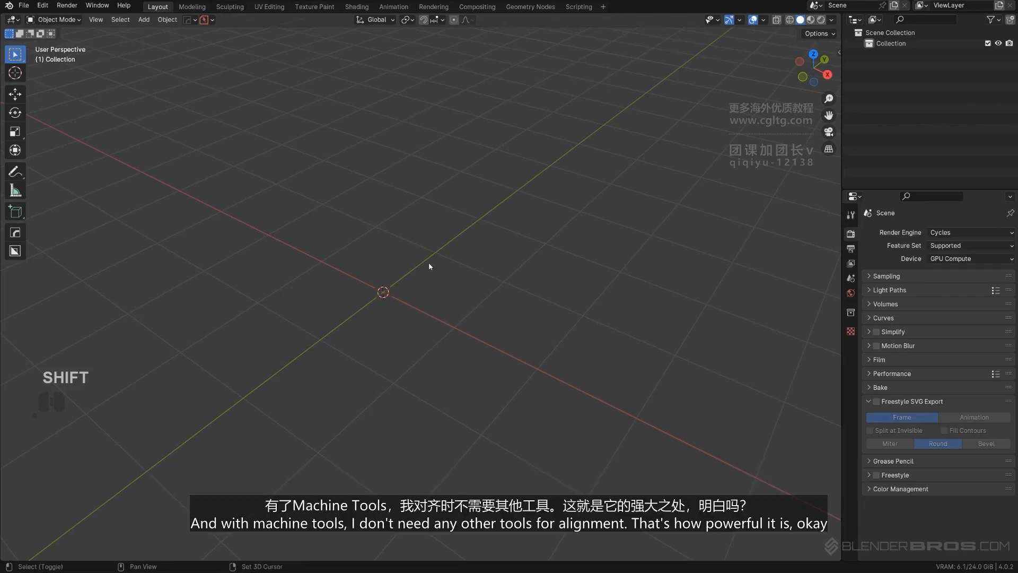
# Add a new cube and select one side face and the top face in Edit Mode.
pyautogui.hotkey('shift', 'a')
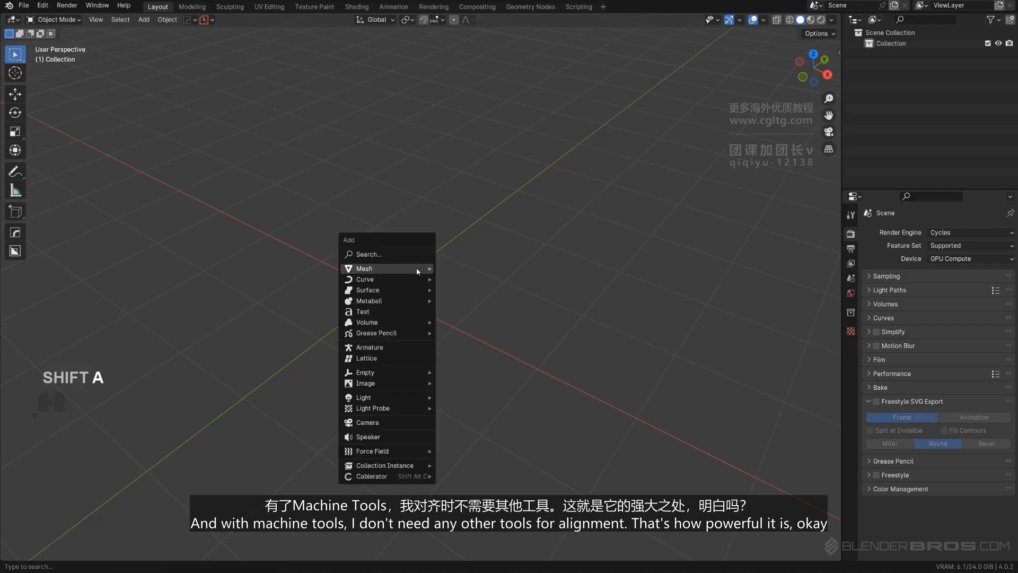
pyautogui.moveTo(417, 272)
pyautogui.click(460, 304)
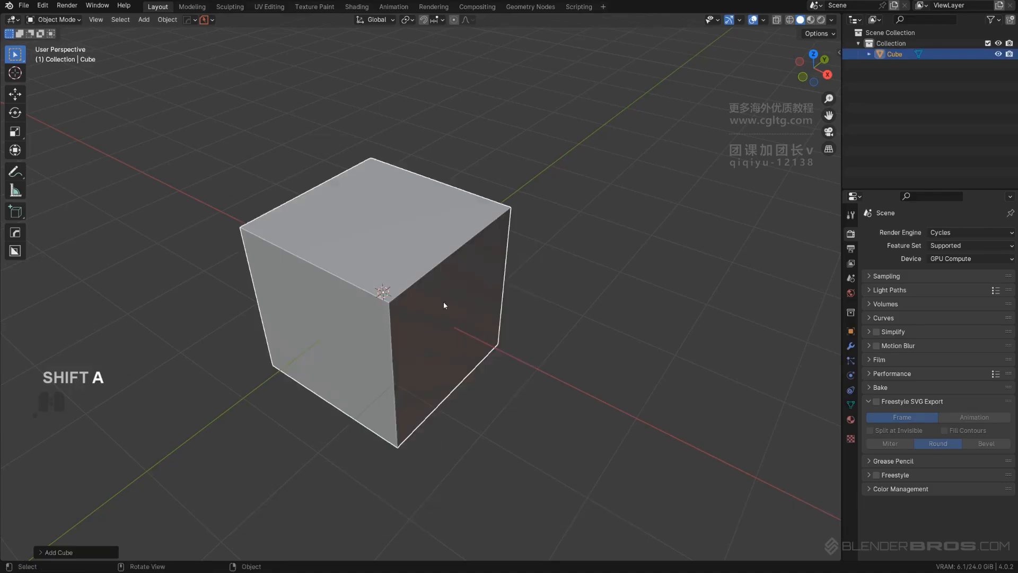
pyautogui.press('Tab')
pyautogui.click(451, 318)
pyautogui.keyDown('shift'); pyautogui.click(423, 223); pyautogui.keyUp('shift')
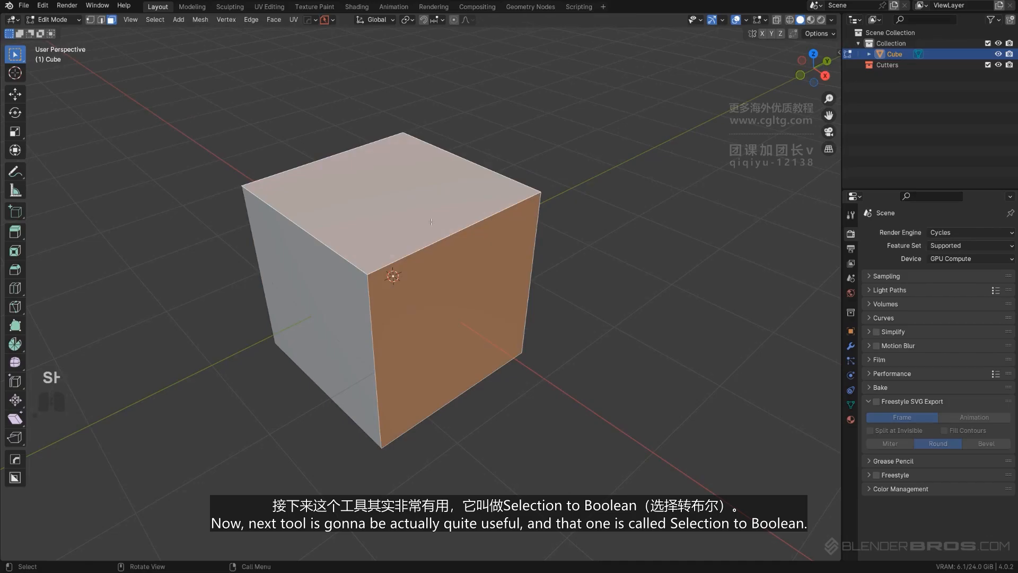
# Try the Hard Ops Selection to Boolean tool on the two selected faces and return to Object Mode.
pyautogui.press('q')
pyautogui.moveTo(434, 223)
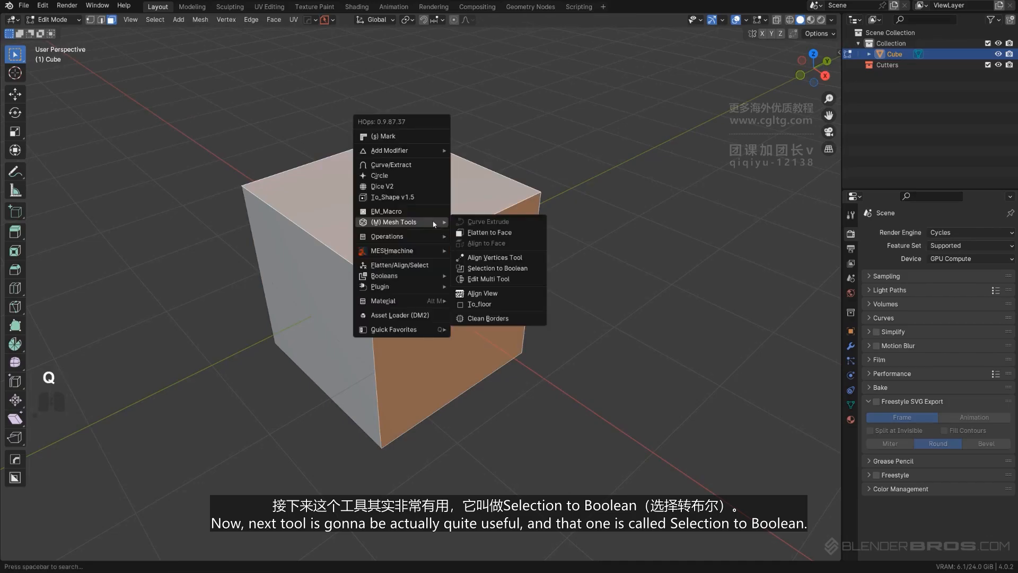
pyautogui.click(513, 268)
pyautogui.press('Tab')
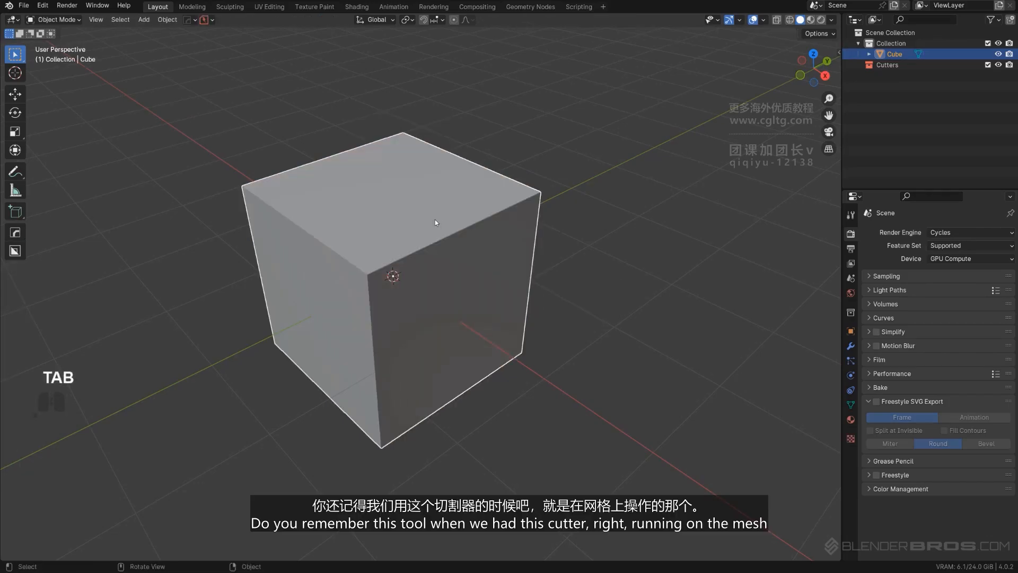
# Cut a box-shaped notch into the cube's top face and adjoining side with BoxCutter.
pyautogui.hotkey('alt', 'w')
pyautogui.moveTo(440, 227); pyautogui.dragTo(465, 218)
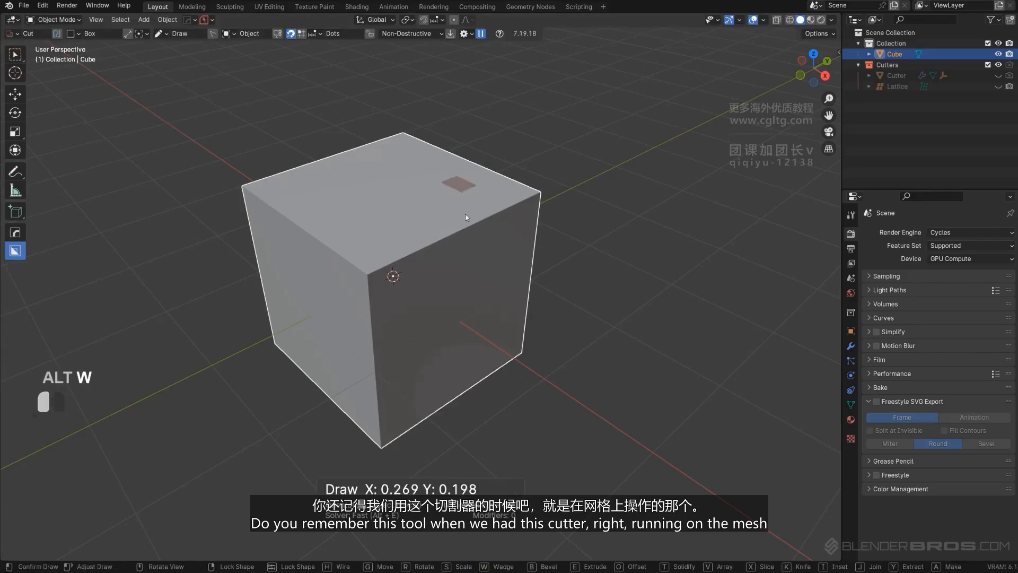
pyautogui.click(464, 319)
# Run the Hard Ops Face Extract tool on the notched cube and build a boolean from two picked faces.
pyautogui.press('q')
pyautogui.moveTo(504, 254)
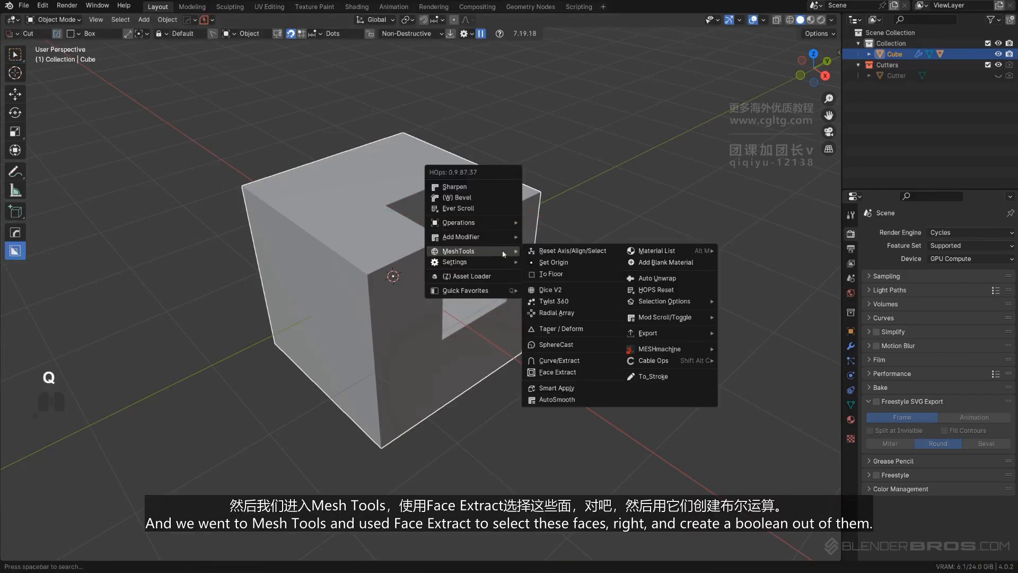
pyautogui.click(588, 373)
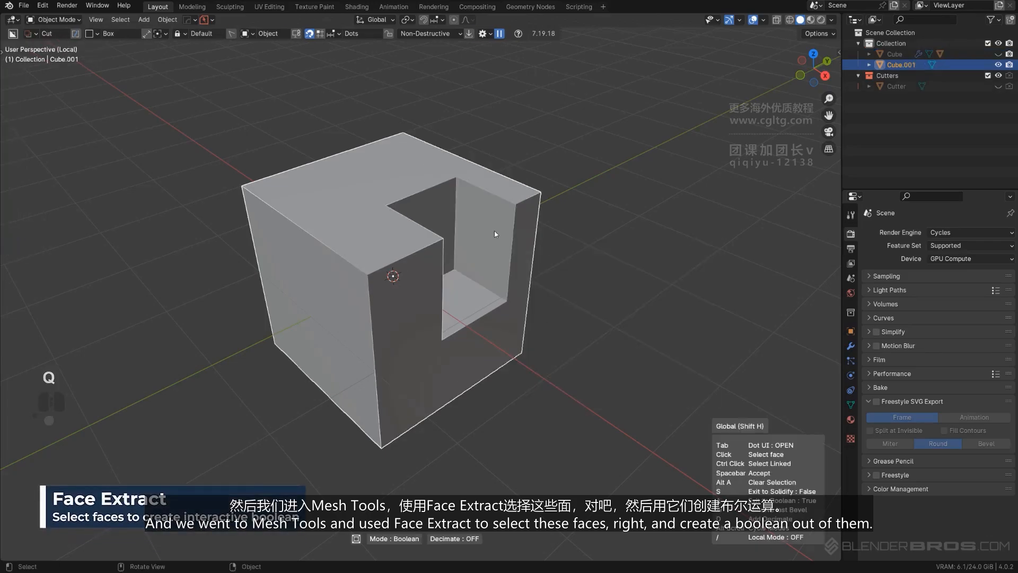
pyautogui.click(446, 214)
pyautogui.moveTo(445, 214); pyautogui.dragTo(551, 305, button='middle')
pyautogui.click(326, 266)
pyautogui.press('space')
pyautogui.press('space')
pyautogui.press('Tab')
pyautogui.click(437, 265)
# Replace the notched cube with a new cube and select its top face and one side face in Edit Mode.
pyautogui.moveTo(457, 262); pyautogui.dragTo(430, 247, button='middle')
pyautogui.hotkey('shift', 'a')
pyautogui.click(484, 263)
pyautogui.press('Tab')
pyautogui.keyDown('shift'); pyautogui.click(429, 280); pyautogui.keyUp('shift')
pyautogui.scroll(2, 428, 245)
# Run Selection to Boolean on the two selected faces with an inset, switching the operation to Union and back to Difference.
pyautogui.press('q')
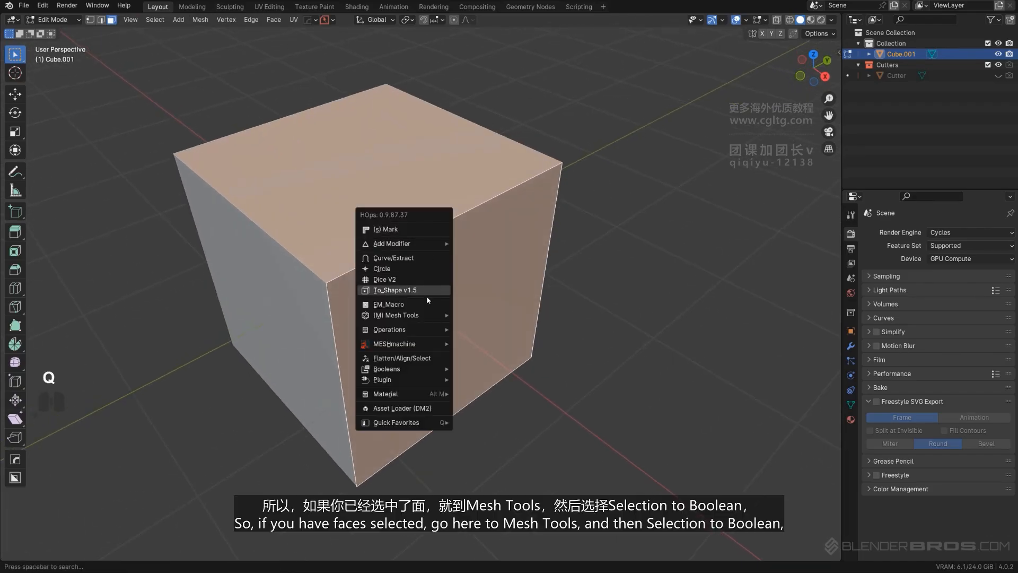
pyautogui.moveTo(414, 317)
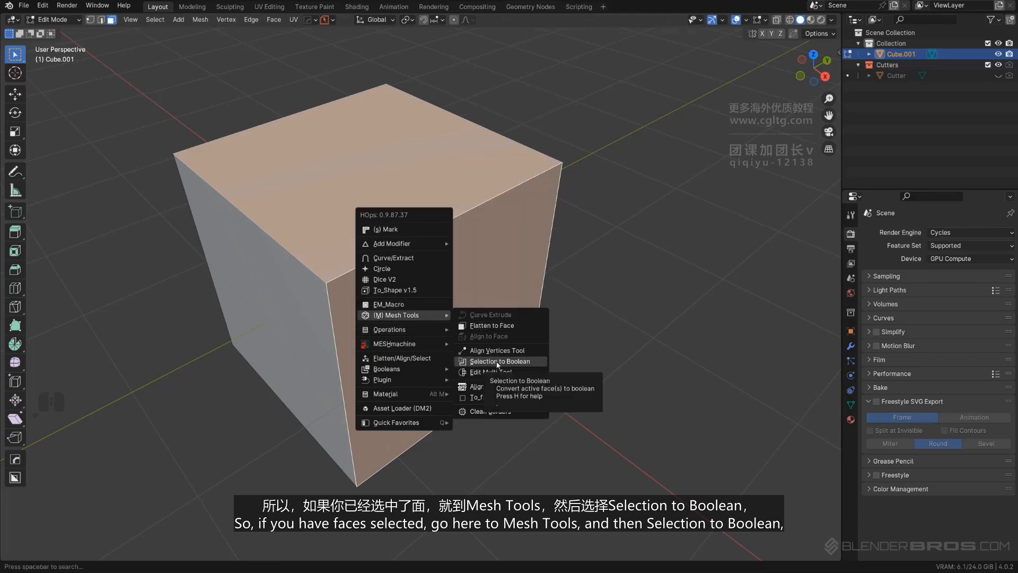
pyautogui.click(498, 362)
pyautogui.click(427, 347)
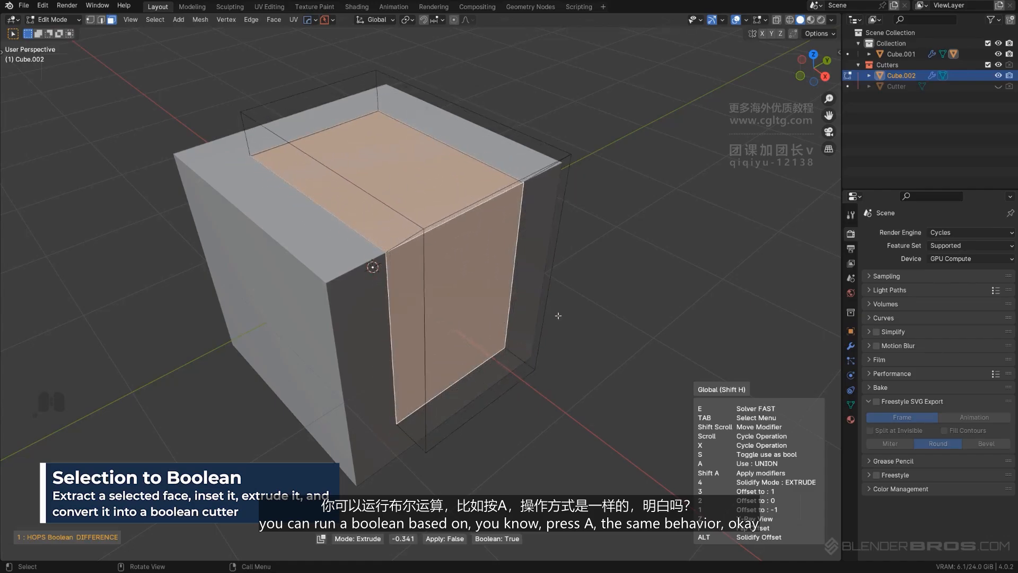
pyautogui.press('a')
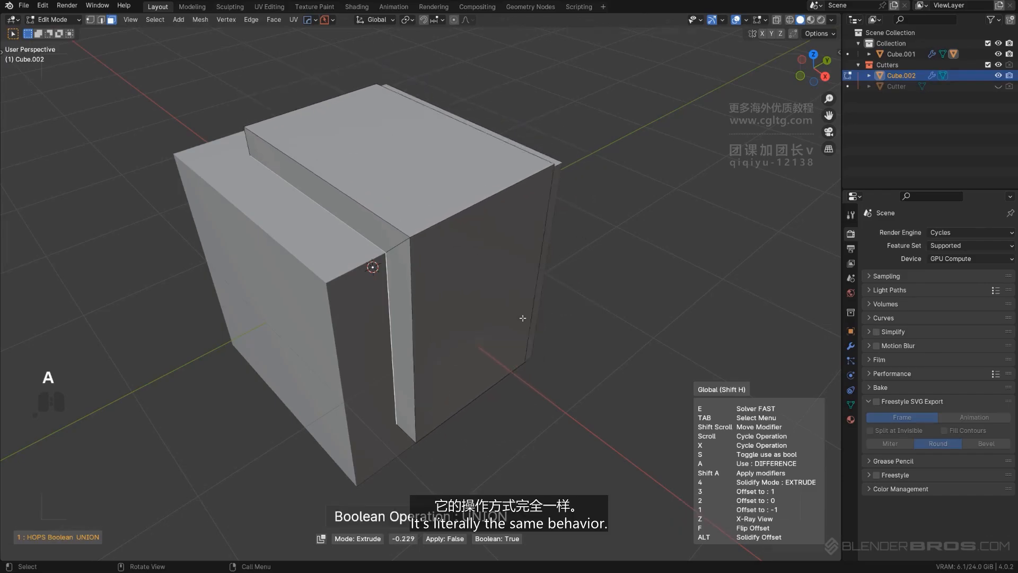
pyautogui.press('a')
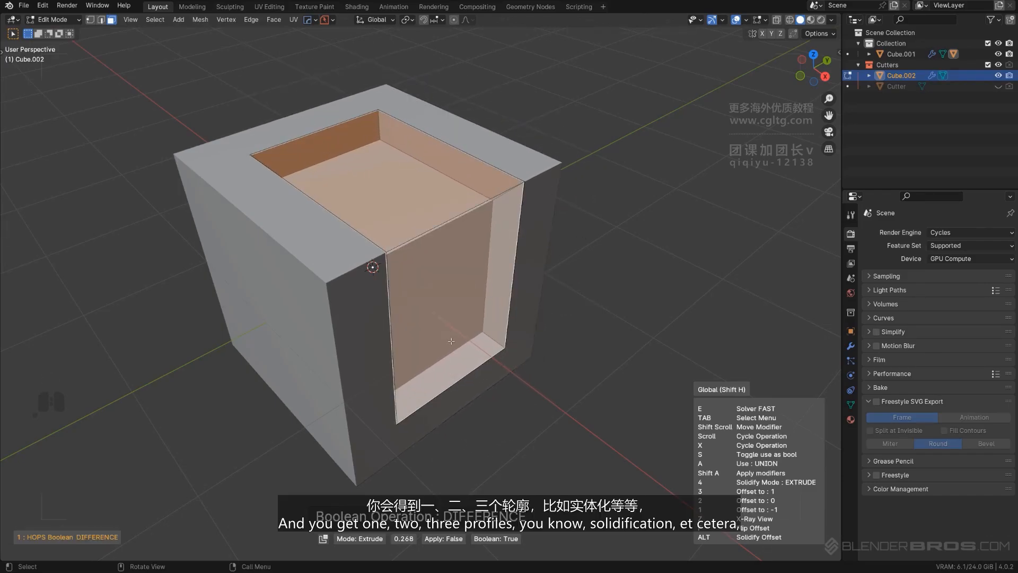
# Cycle the cutter's offset through -1, 0 and 1, return it to -1, turn on X-ray view and confirm the inward cut.
pyautogui.press('1')
pyautogui.press('2')
pyautogui.press('3')
pyautogui.press('1')
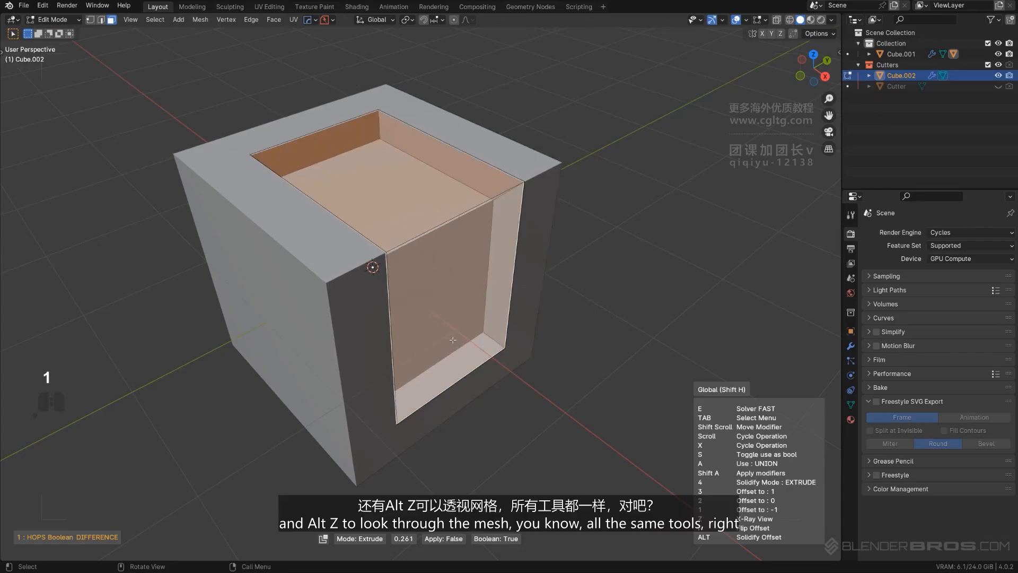
pyautogui.hotkey('alt', 'z')
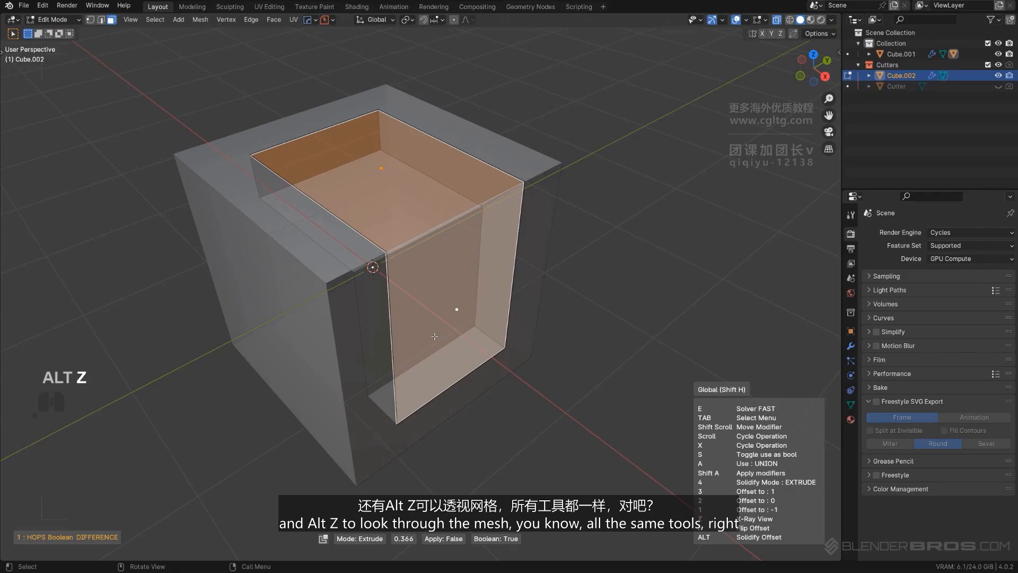
pyautogui.click(435, 338)
pyautogui.moveTo(435, 340); pyautogui.dragTo(386, 173, button='middle')
pyautogui.press('Tab')
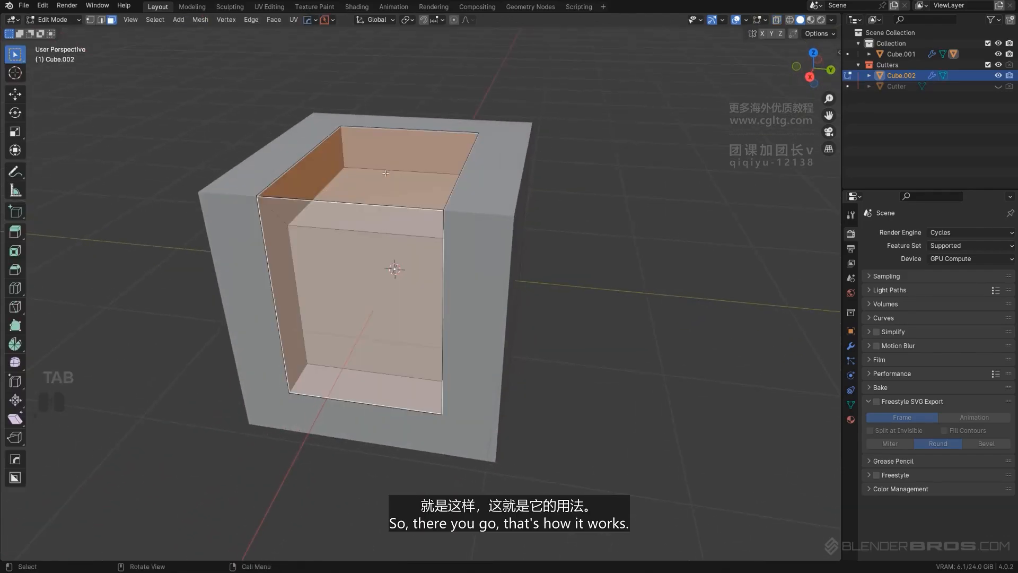
# Return to Object Mode and delete the cut cube together with its boolean cutter.
pyautogui.press('Tab')
pyautogui.click(467, 223)
pyautogui.scroll(-2, 381, 223)
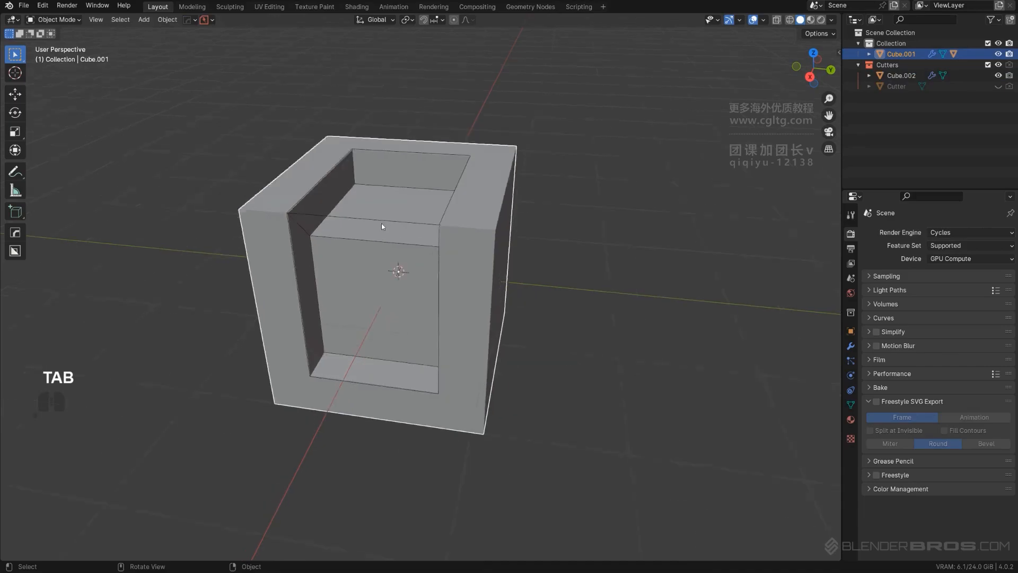
pyautogui.moveTo(381, 223); pyautogui.dragTo(480, 239, button='middle')
pyautogui.keyDown('shift'); pyautogui.click(469, 233); pyautogui.keyUp('shift')
pyautogui.press('x')
pyautogui.click(464, 235)
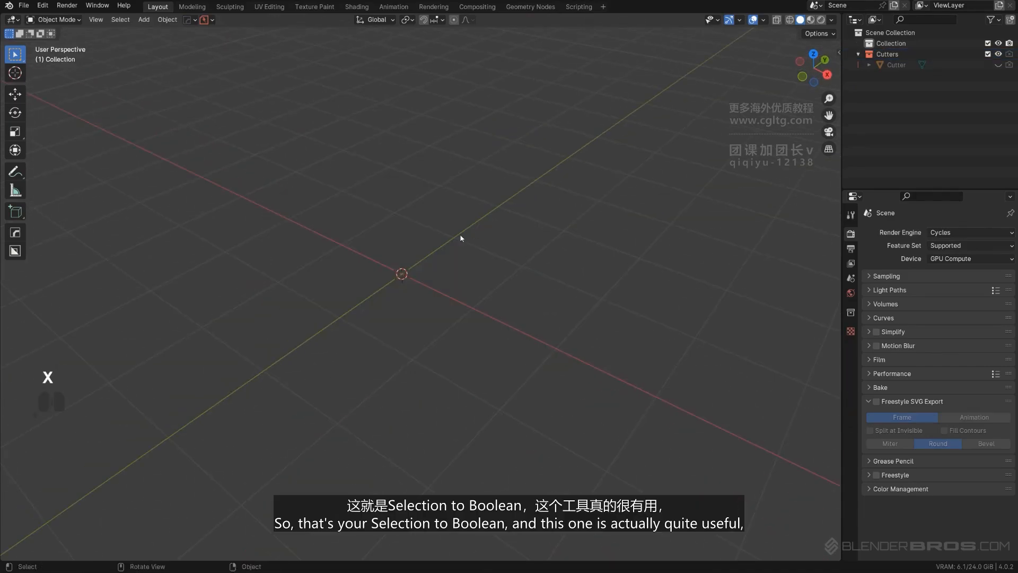
# Add a new cube to the scene and enter Edit Mode on it.
pyautogui.hotkey('shift', 'a')
pyautogui.moveTo(415, 263)
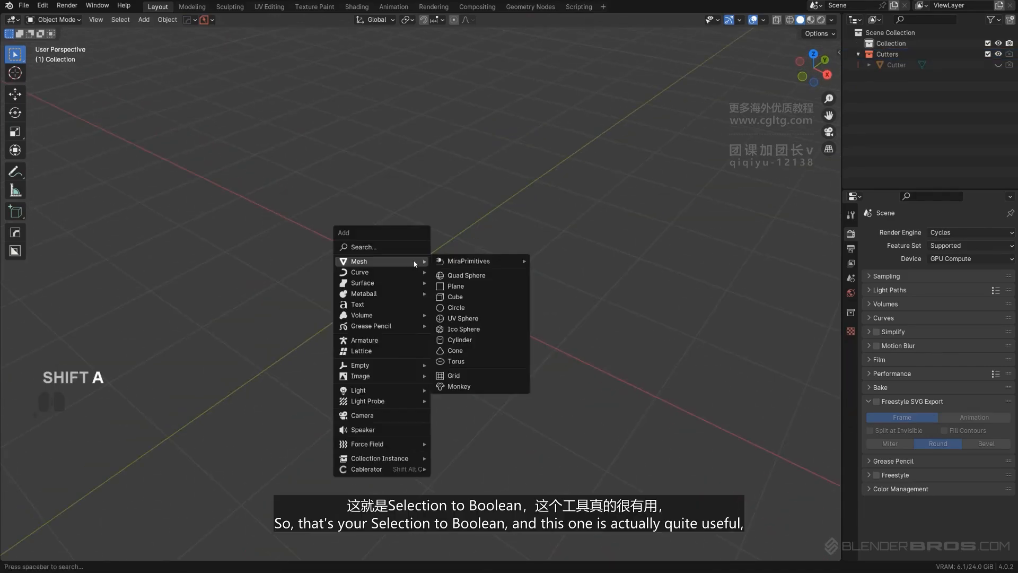
pyautogui.click(468, 298)
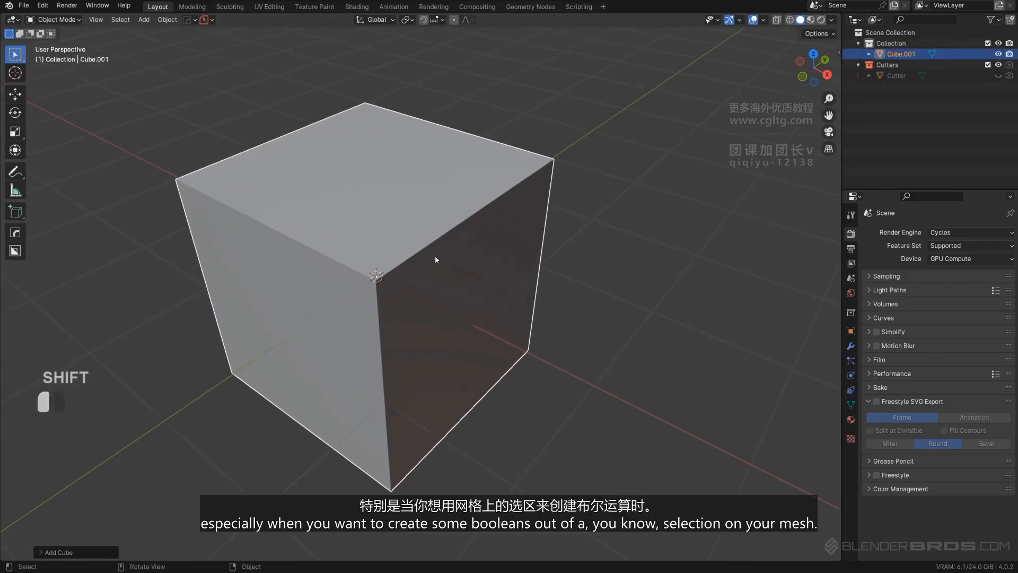
pyautogui.press('q')
pyautogui.moveTo(427, 307)
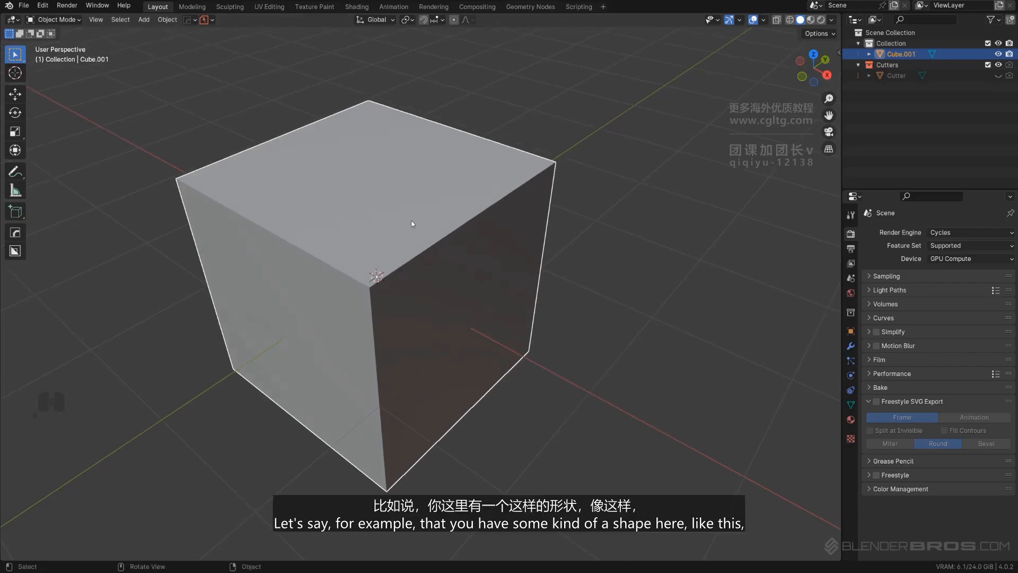
pyautogui.press('Tab')
pyautogui.keyDown('alt'); pyautogui.keyDown('shift'); pyautogui.click(374, 327); pyautogui.keyUp('shift'); pyautogui.keyUp('alt')
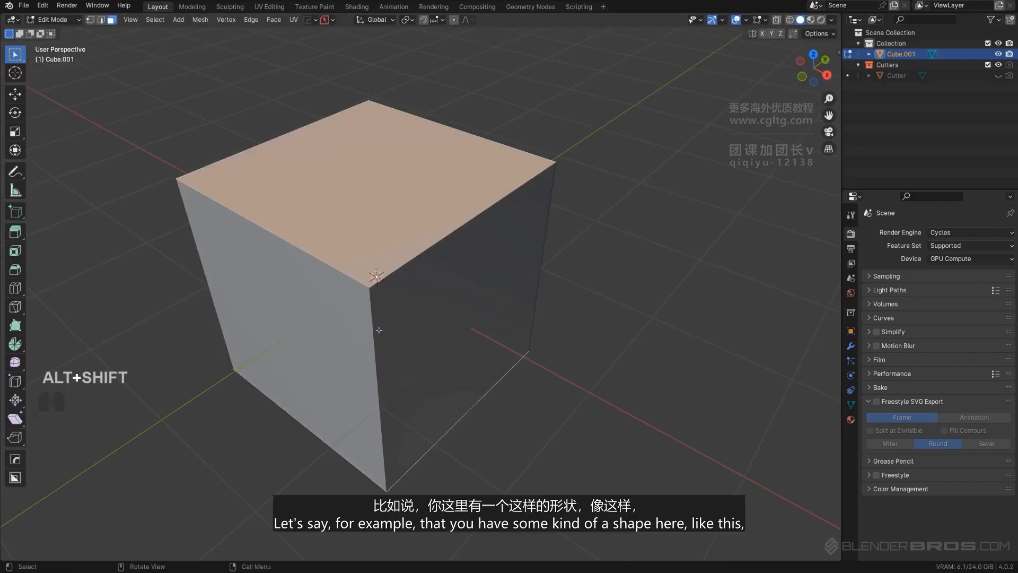
pyautogui.press('Tab')
pyautogui.keyDown('alt'); pyautogui.keyDown('shift'); pyautogui.click(373, 339); pyautogui.keyUp('shift'); pyautogui.keyUp('alt')
pyautogui.hotkey('ctrl', 'b')
pyautogui.rightClick(498, 273)
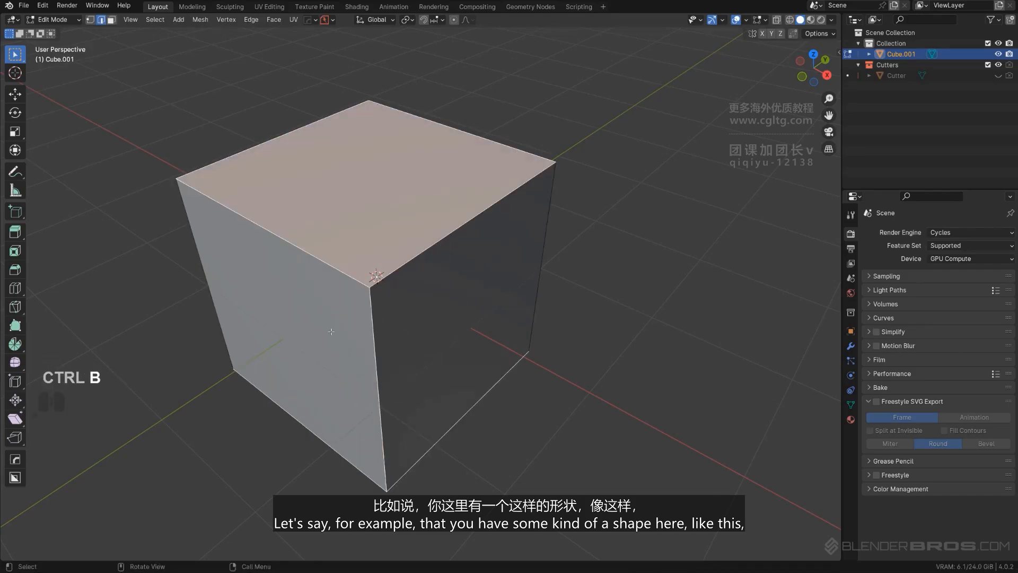
# Round the cube's four vertical edges with a 7-segment bevel.
pyautogui.click(375, 333)
pyautogui.hotkey('ctrl', 'b')
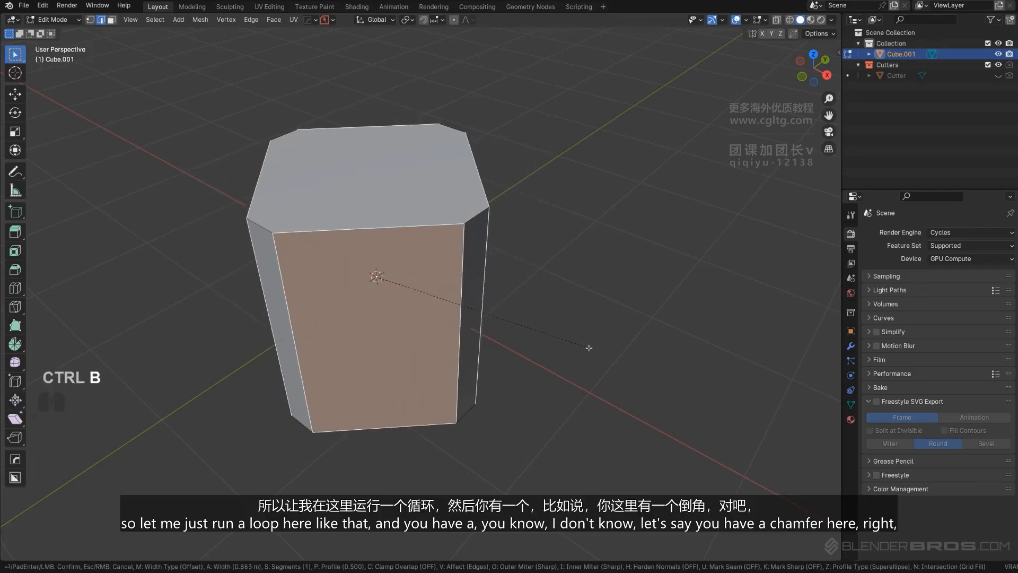
pyautogui.scroll(6, 557, 335)
pyautogui.click(557, 328)
# Select the rounded top face and bevel its perimeter edges into a chamfer.
pyautogui.press('Tab')
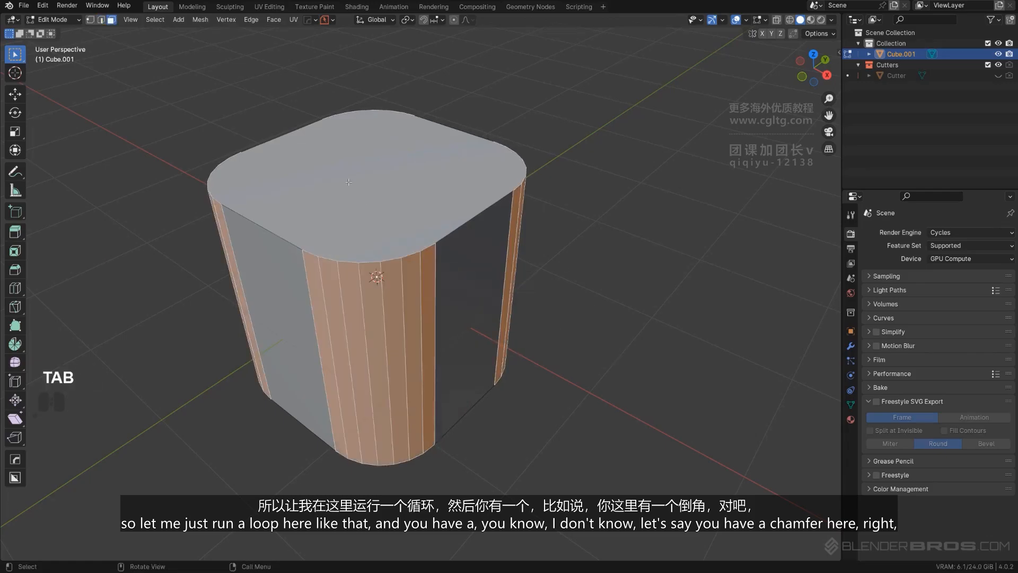
pyautogui.click(400, 198)
pyautogui.press('Tab')
pyautogui.hotkey('ctrl', 'b')
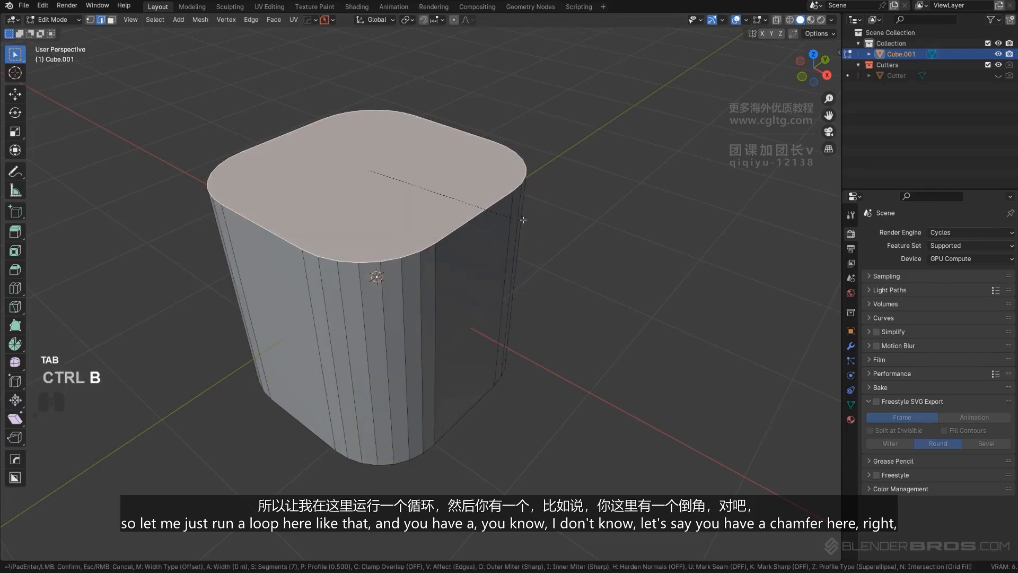
pyautogui.click(538, 222)
# Inset the top face, extrude it inward and scale it down to form a tapered recess.
pyautogui.press('Tab')
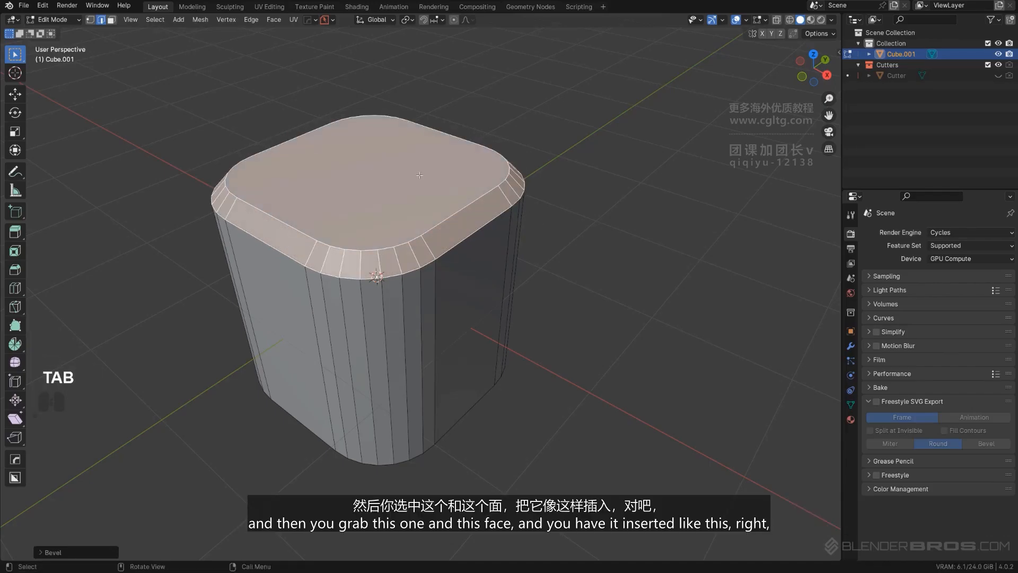
pyautogui.press('3')
pyautogui.click(378, 175)
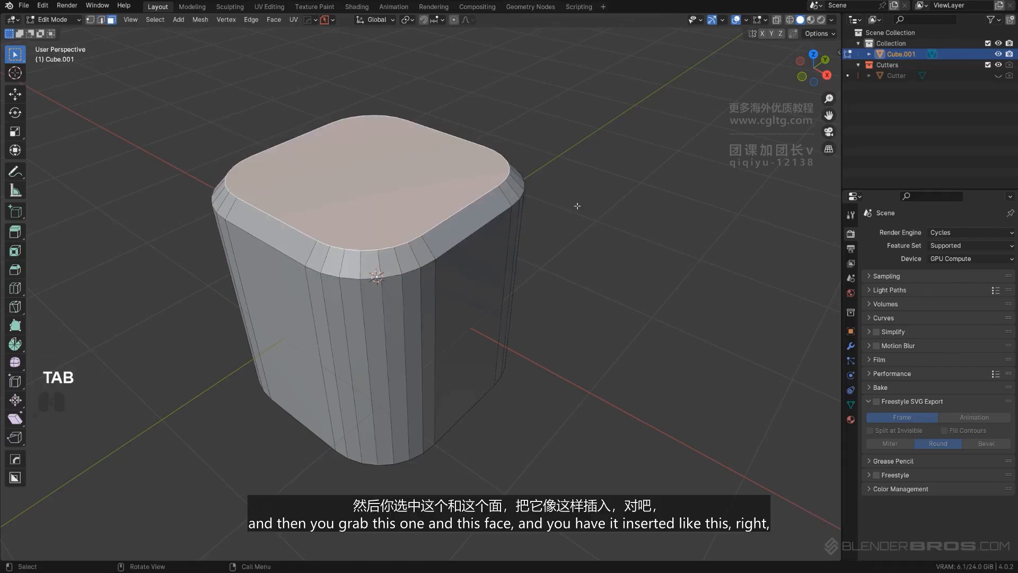
pyautogui.press('i')
pyautogui.click(560, 202)
pyautogui.press('e')
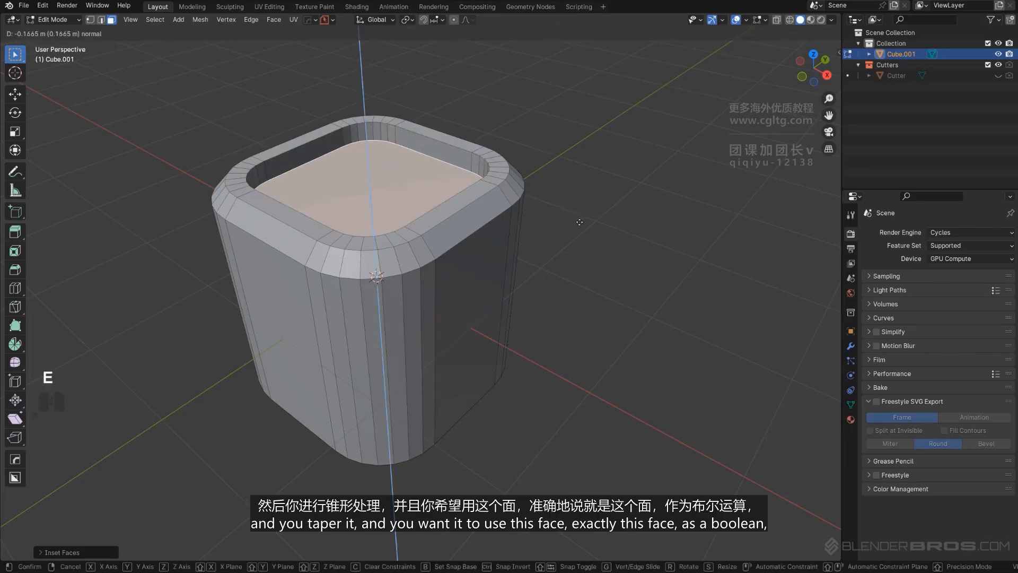
pyautogui.click(586, 224)
pyautogui.press('s')
pyautogui.click(545, 228)
# Run Selection to Boolean on the recess floor face and cut a smaller pocket into it.
pyautogui.keyDown('shift'); pyautogui.moveTo(475, 188); pyautogui.dragTo(393, 245, button='middle'); pyautogui.keyUp('shift')
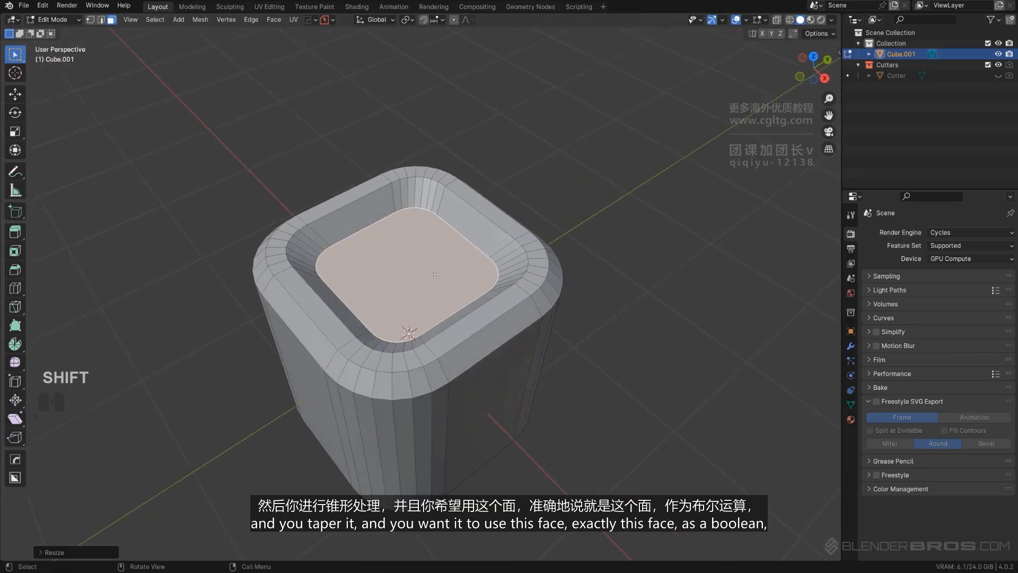
pyautogui.hotkey('shift', 'q')
pyautogui.moveTo(456, 267)
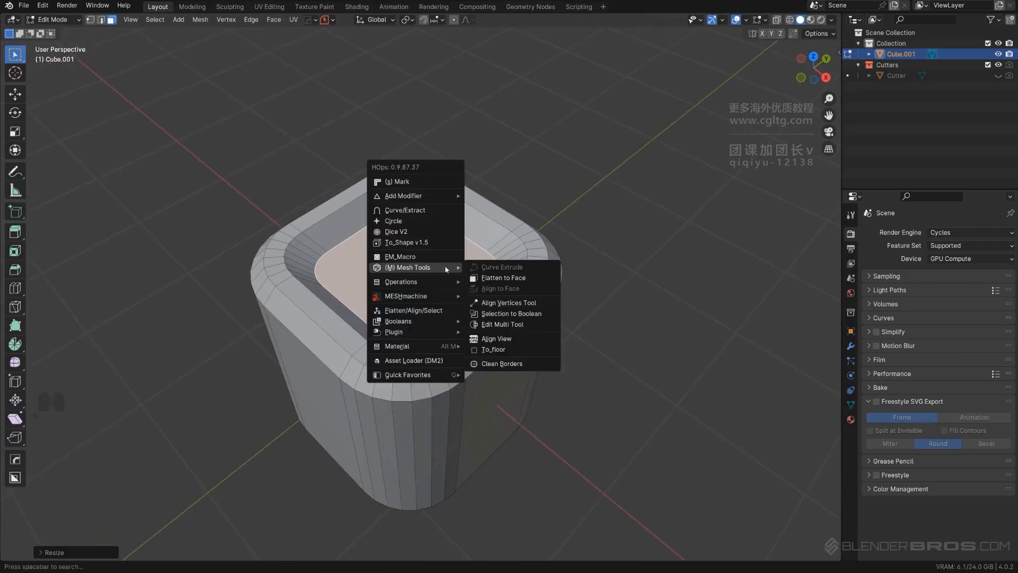
pyautogui.click(511, 314)
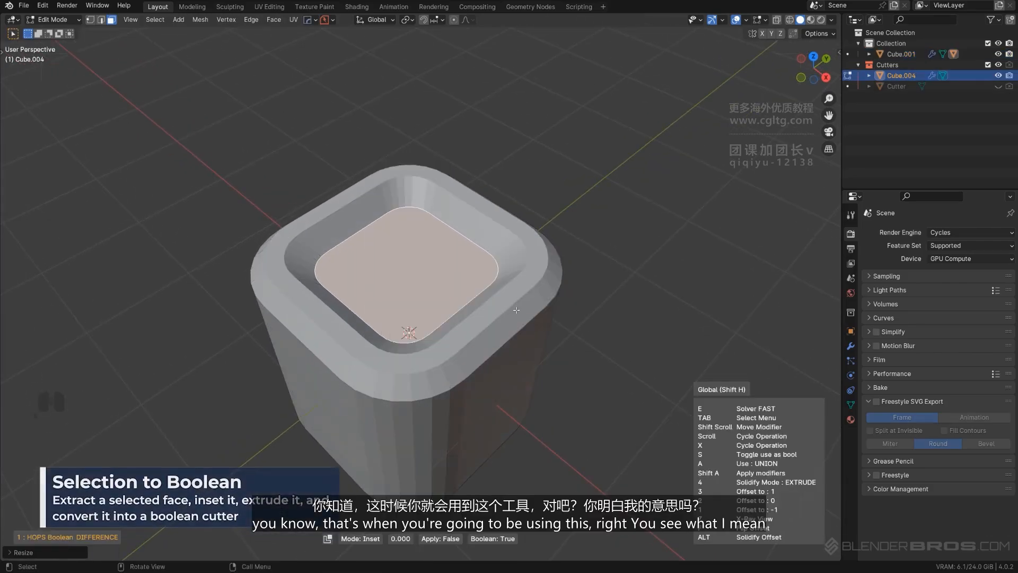
pyautogui.click(471, 334)
# Hide the cutters in Object Mode and add a 30° Hard Ops bevel to the recessed body.
pyautogui.moveTo(527, 268); pyautogui.dragTo(447, 231, button='middle')
pyautogui.hotkey('shift', '2')
pyautogui.press('q')
pyautogui.click(508, 224)
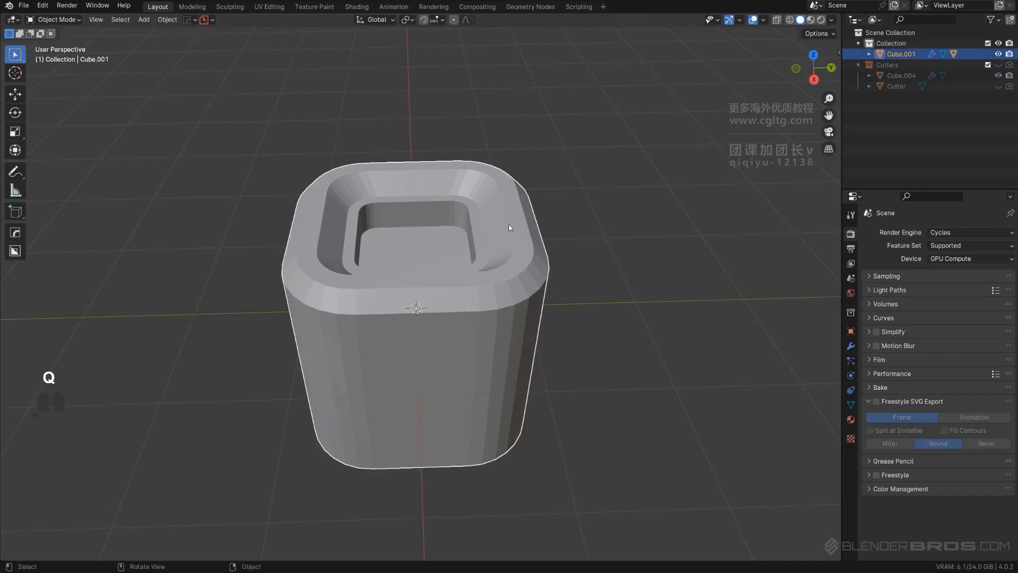
pyautogui.press('q')
pyautogui.click(503, 233)
pyautogui.click(503, 230)
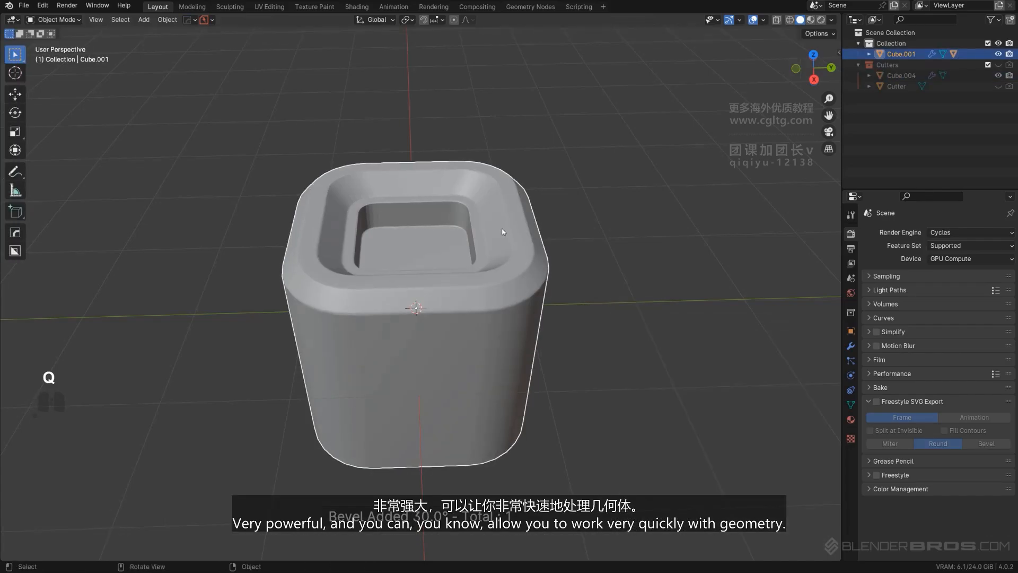
# Delete the recessed body and add a new cube in its place.
pyautogui.moveTo(503, 230); pyautogui.dragTo(574, 252, button='middle')
pyautogui.press('x')
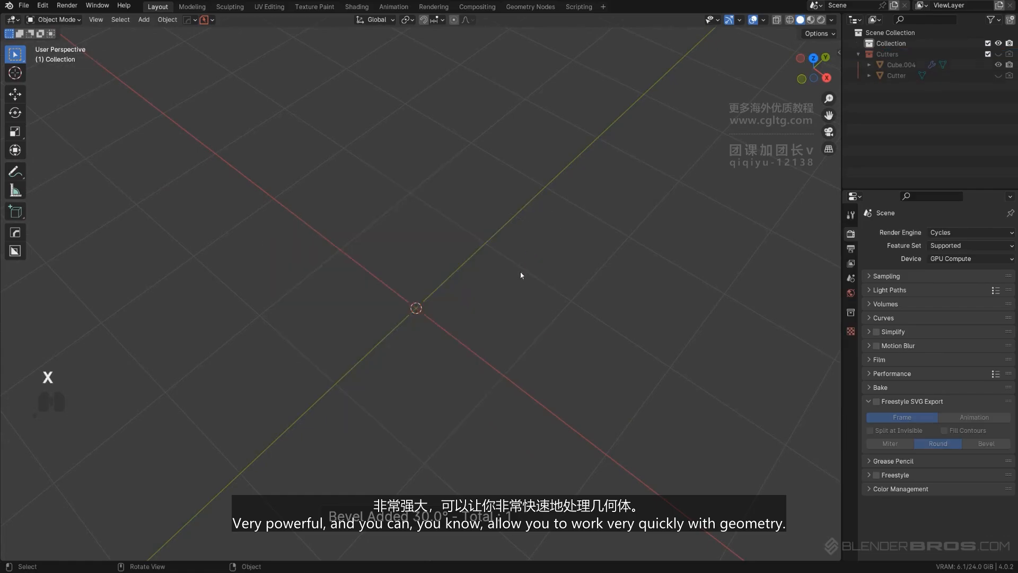
pyautogui.keyDown('shift'); pyautogui.moveTo(493, 286); pyautogui.dragTo(491, 238, button='middle'); pyautogui.keyUp('shift')
pyautogui.scroll(4, 470, 227)
pyautogui.hotkey('shift', 'a')
pyautogui.click(513, 295)
pyautogui.scroll(-6, 513, 297)
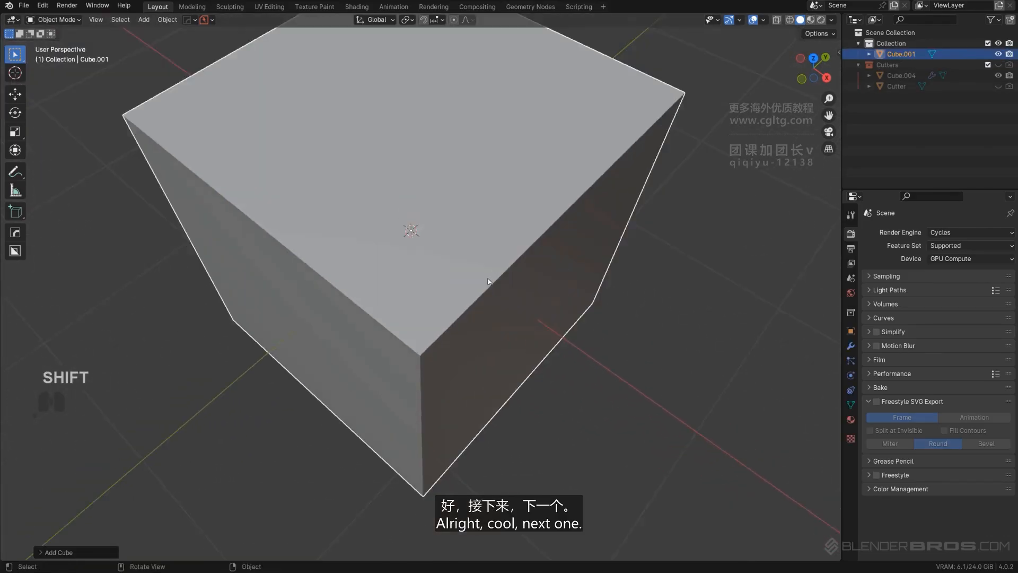
# Select one side face of the cube in Edit Mode and try the Hard Ops Edit Multi Tool on it.
pyautogui.moveTo(436, 341); pyautogui.dragTo(440, 282, button='middle')
pyautogui.press('Tab')
pyautogui.click(459, 279)
pyautogui.press('q')
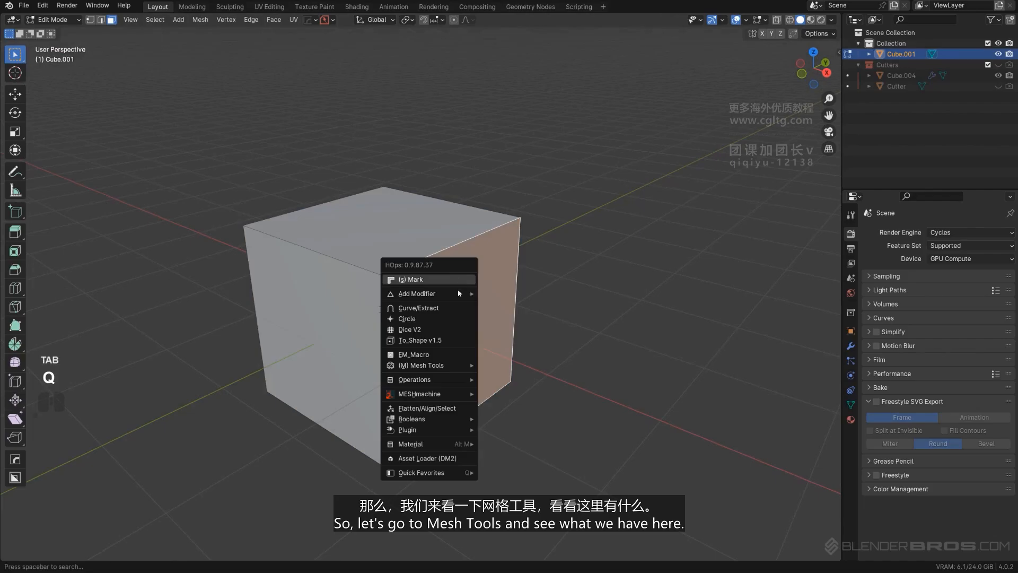
pyautogui.moveTo(451, 365)
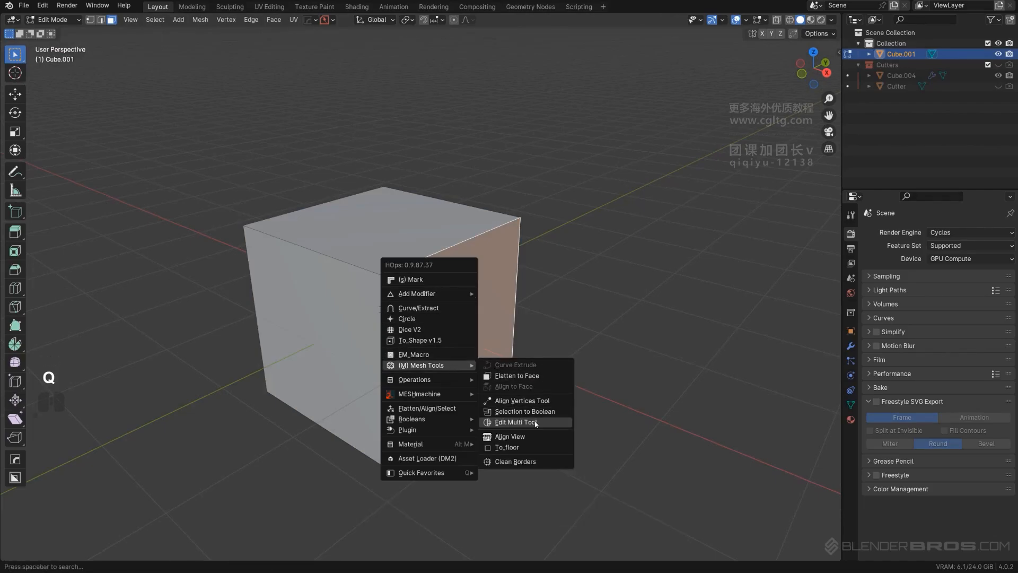
pyautogui.click(537, 422)
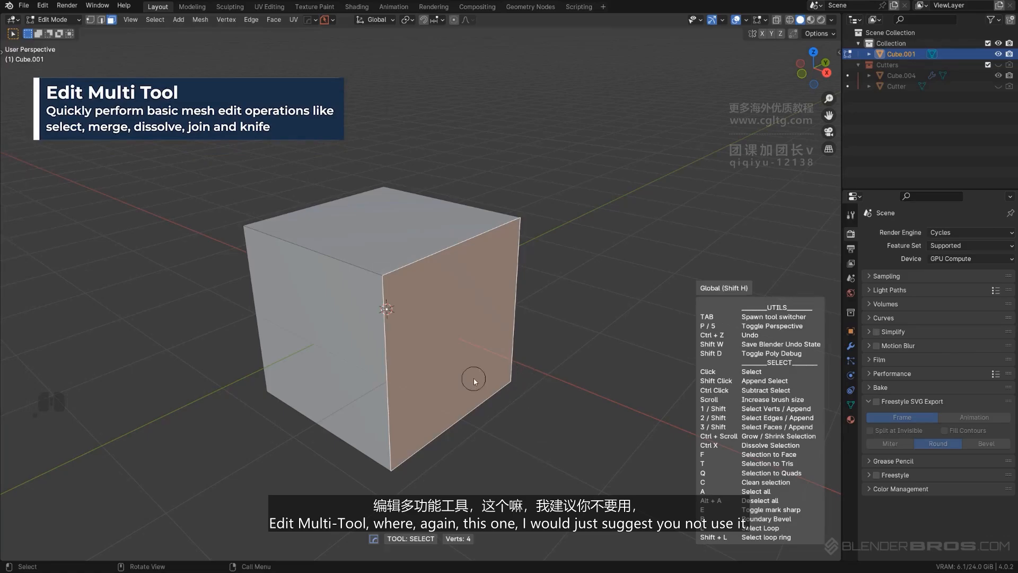
pyautogui.moveTo(511, 349); pyautogui.dragTo(510, 355, button='middle')
pyautogui.keyDown('shift'); pyautogui.moveTo(489, 313); pyautogui.dragTo(495, 273, button='middle'); pyautogui.keyUp('shift')
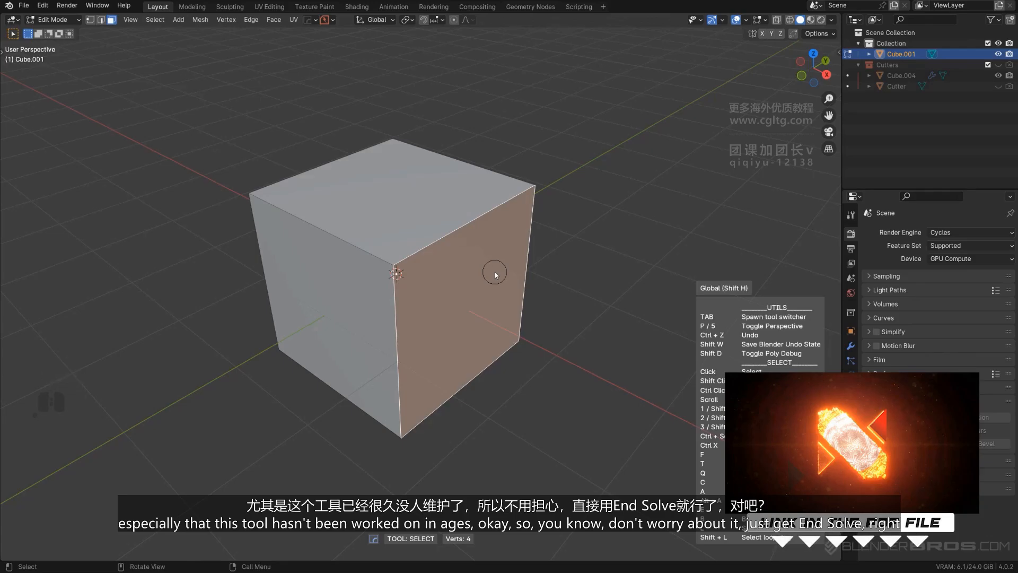
pyautogui.click(494, 272)
# Delete the existing cube in Object Mode and add a fresh cube in its place.
pyautogui.press('Tab')
pyautogui.press('x')
pyautogui.hotkey('shift', 'a')
pyautogui.moveTo(448, 214)
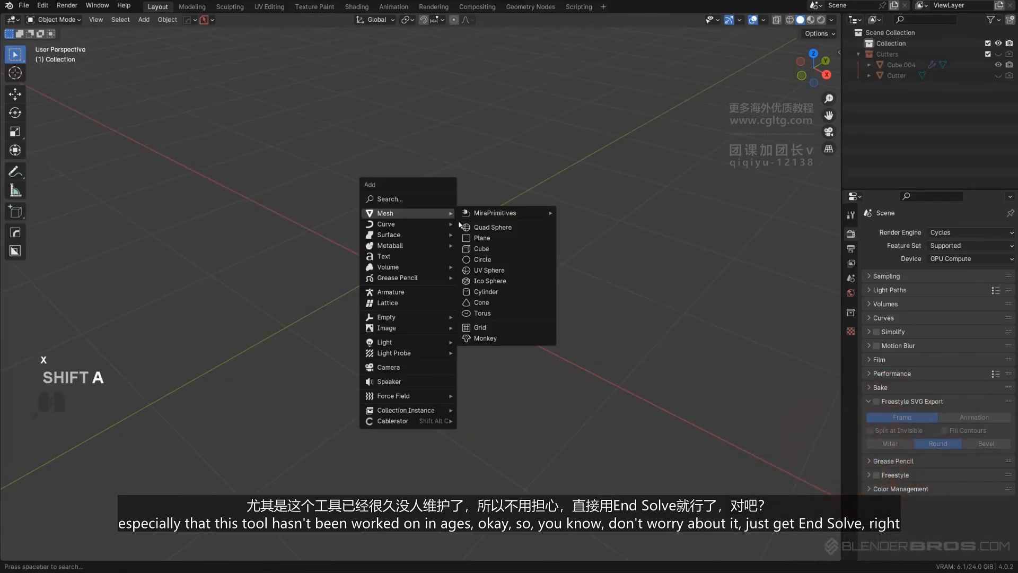
pyautogui.click(492, 252)
# Select the cube's top face and one side face in Edit Mode and look through the Hard Ops mesh tools.
pyautogui.press('Tab')
pyautogui.click(461, 182)
pyautogui.keyDown('shift'); pyautogui.click(462, 263); pyautogui.keyUp('shift')
pyautogui.press('q')
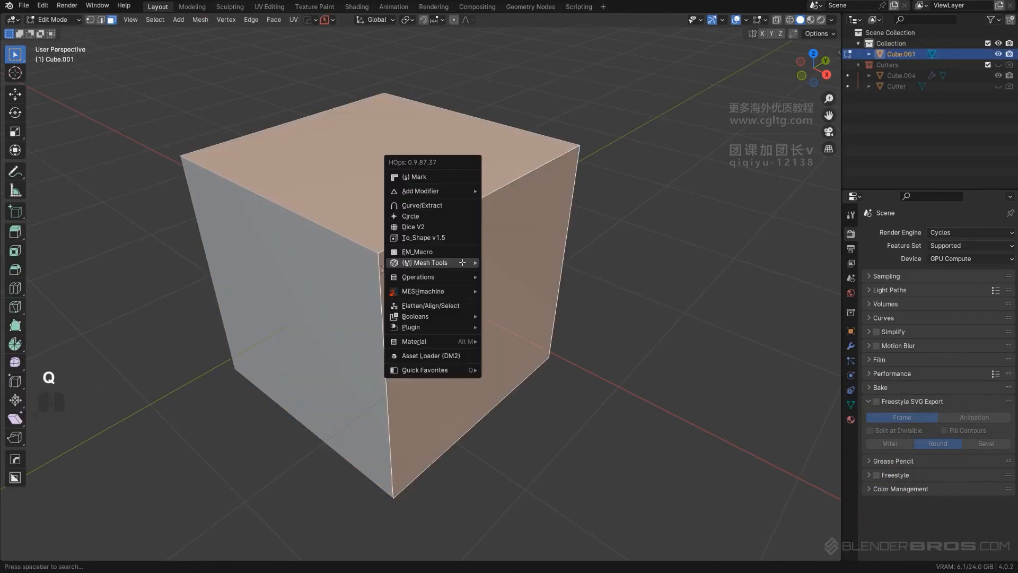
pyautogui.moveTo(462, 263)
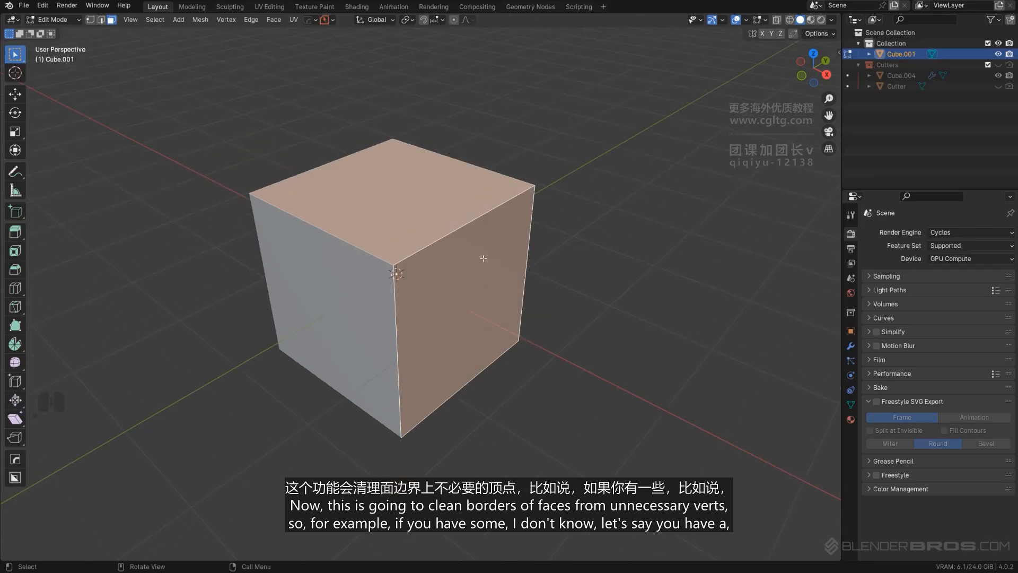
pyautogui.press('Tab')
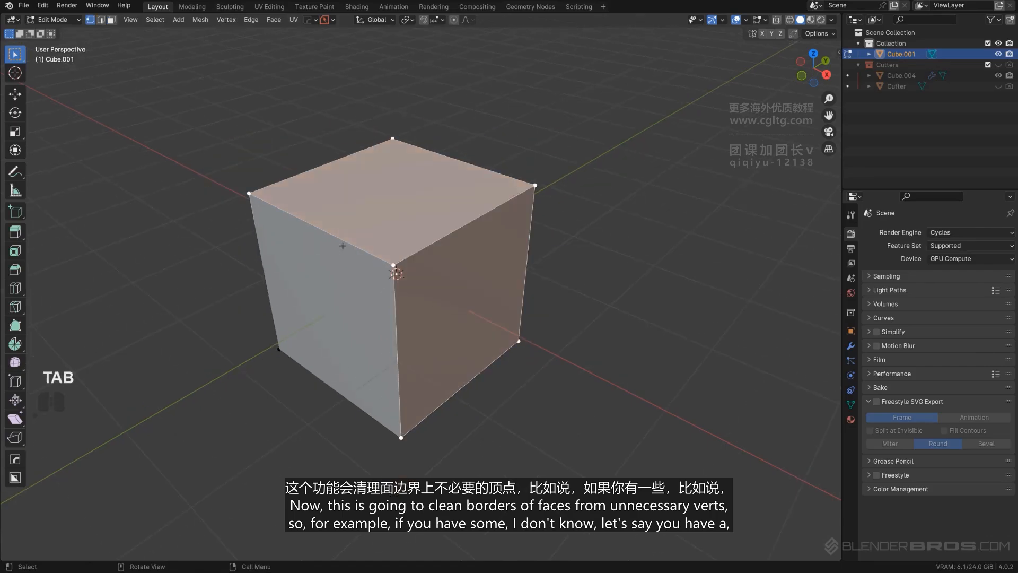
# Remove the cube with the selected faces and add another cube at the origin.
pyautogui.press('Tab')
pyautogui.press('x')
pyautogui.click(428, 232)
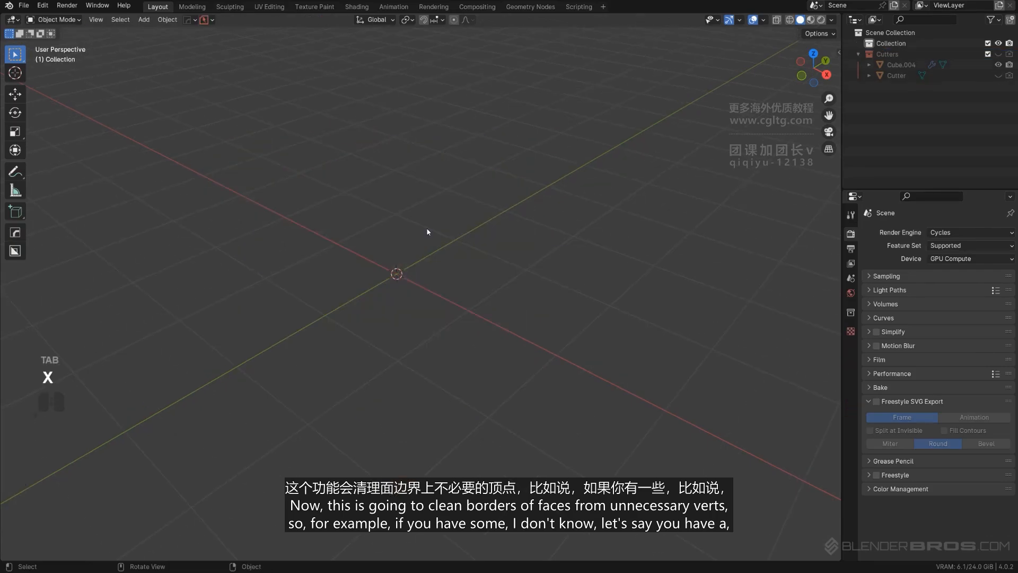
pyautogui.hotkey('shift', 'a')
pyautogui.moveTo(426, 230)
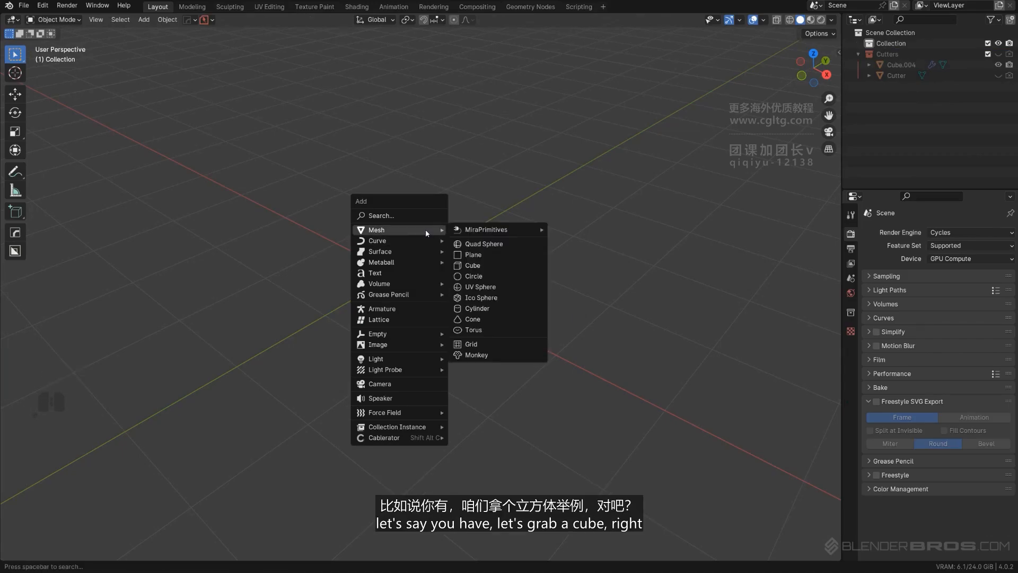
pyautogui.click(497, 263)
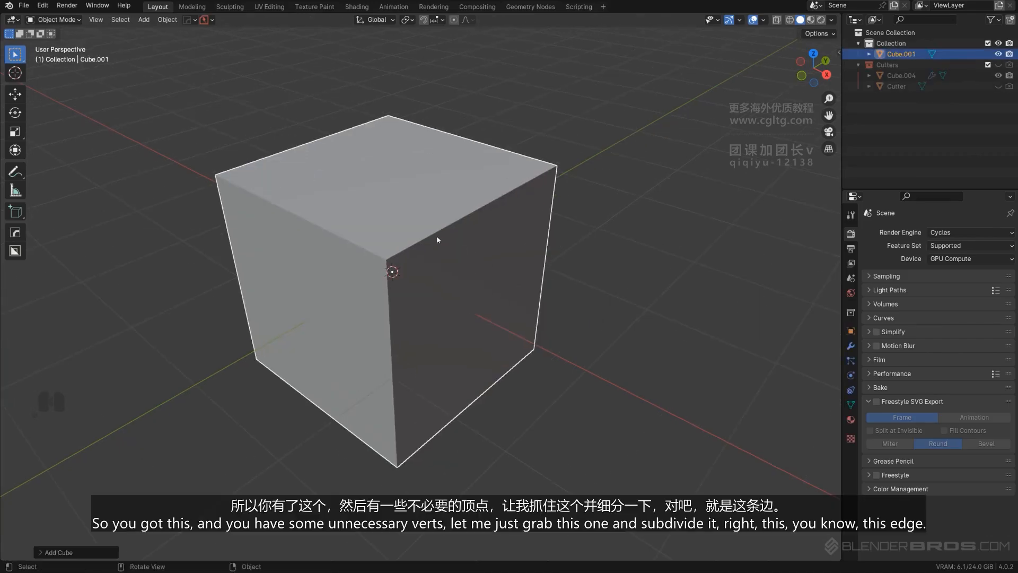
# Bevel the cube's four vertical edges in Edit Mode with several segments to round the corners.
pyautogui.press('Tab')
pyautogui.hotkey('ctrl', 'b')
pyautogui.rightClick(406, 282)
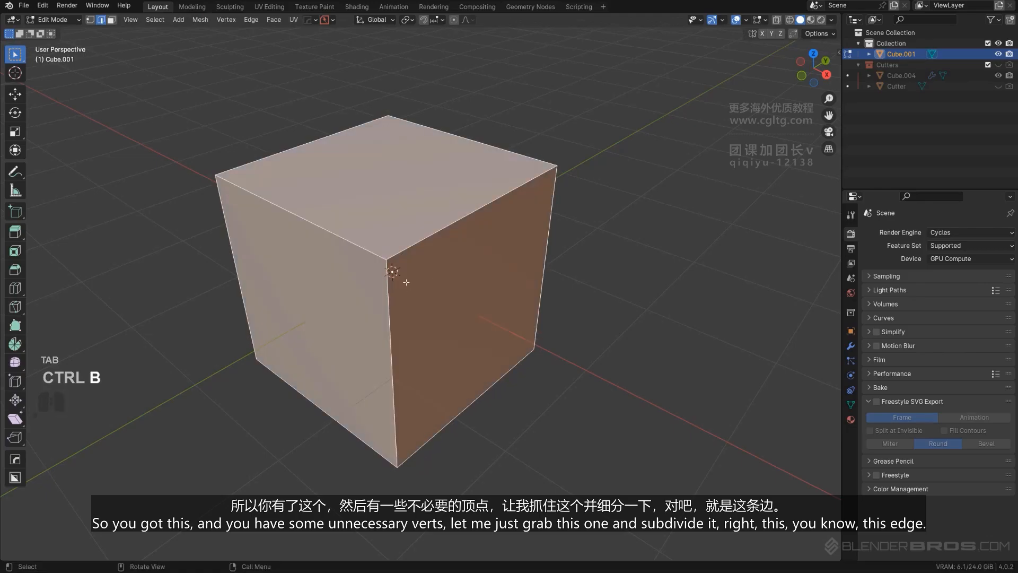
pyautogui.keyDown('ctrl'); pyautogui.keyDown('alt'); pyautogui.click(385, 294); pyautogui.keyUp('alt'); pyautogui.keyUp('ctrl')
pyautogui.hotkey('ctrl', 'b')
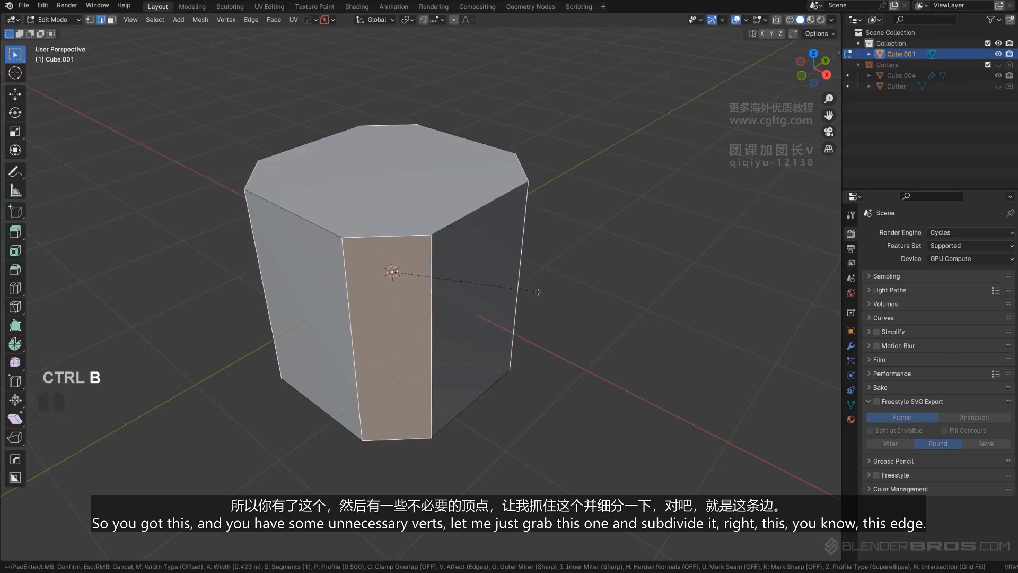
pyautogui.scroll(4, 538, 288)
pyautogui.click(539, 284)
# Subdivide the edge loop around the top face and select the extra midpoint vertex on one side.
pyautogui.keyDown('alt'); pyautogui.click(459, 215); pyautogui.keyUp('alt')
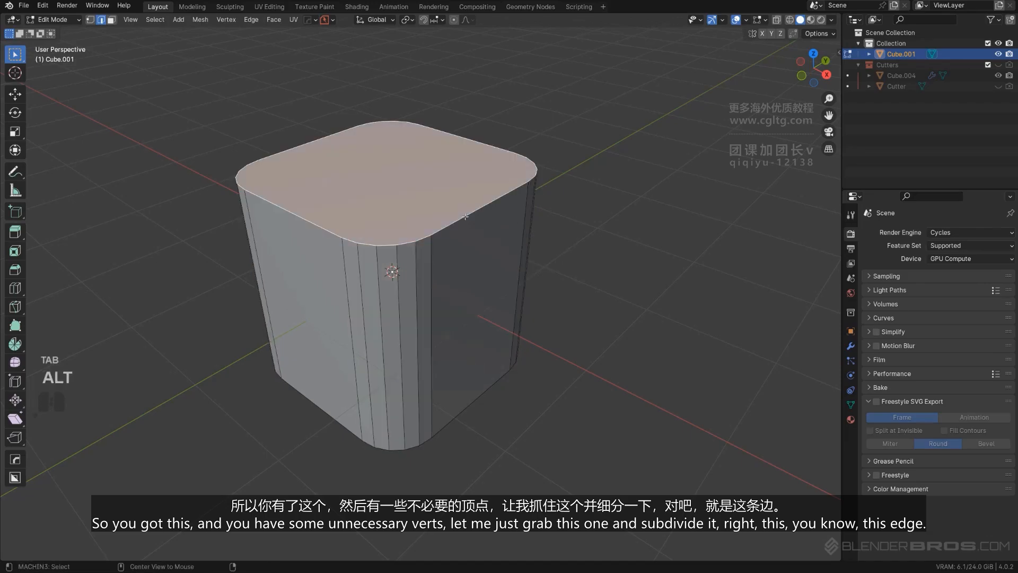
pyautogui.rightClick(463, 215)
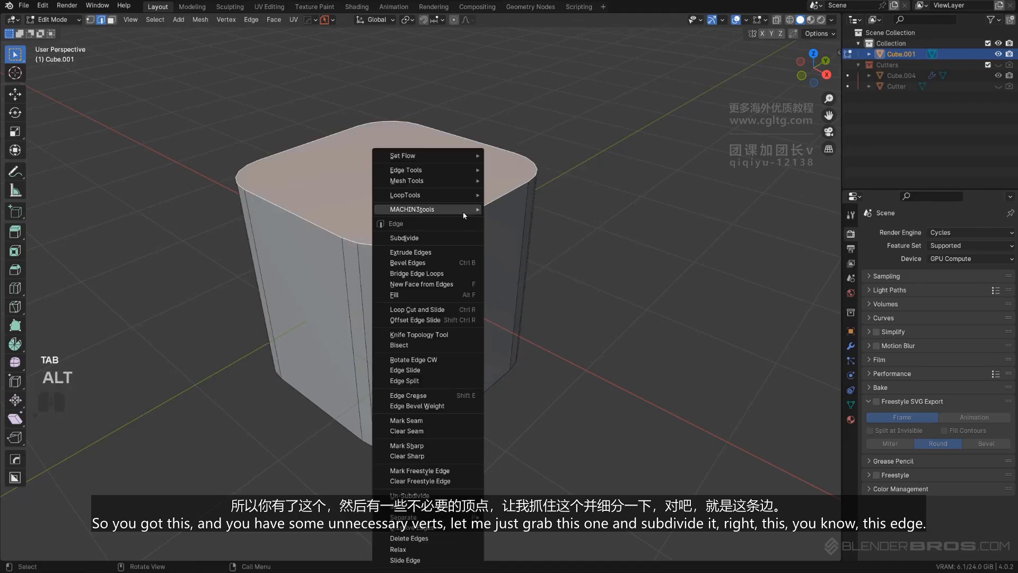
pyautogui.click(447, 238)
pyautogui.scroll(2, 461, 227)
pyautogui.moveTo(461, 227); pyautogui.dragTo(415, 284, button='middle')
pyautogui.click(415, 285)
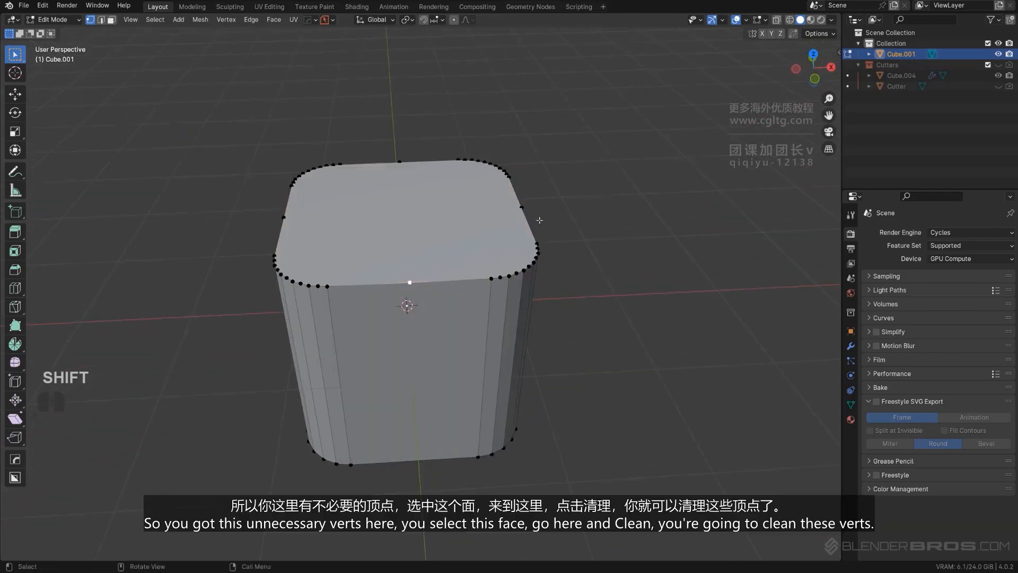
# Select the top face and run Hard Ops Clean Borders on it, with the result shown in vertex mode.
pyautogui.press('3')
pyautogui.click(475, 243)
pyautogui.moveTo(475, 243); pyautogui.dragTo(438, 239, button='middle')
pyautogui.press('q')
pyautogui.moveTo(456, 243)
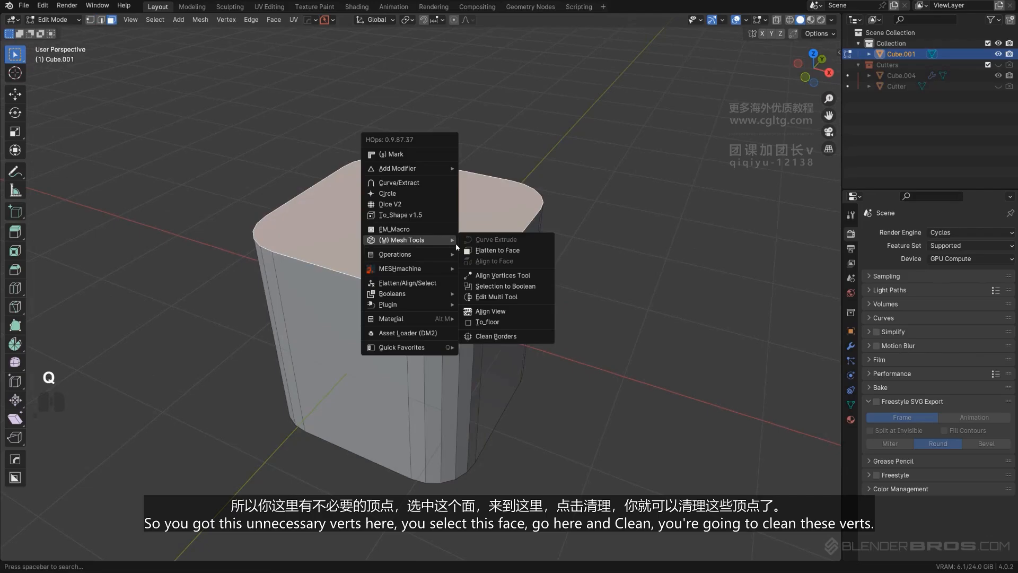
pyautogui.click(533, 336)
pyautogui.press('Tab')
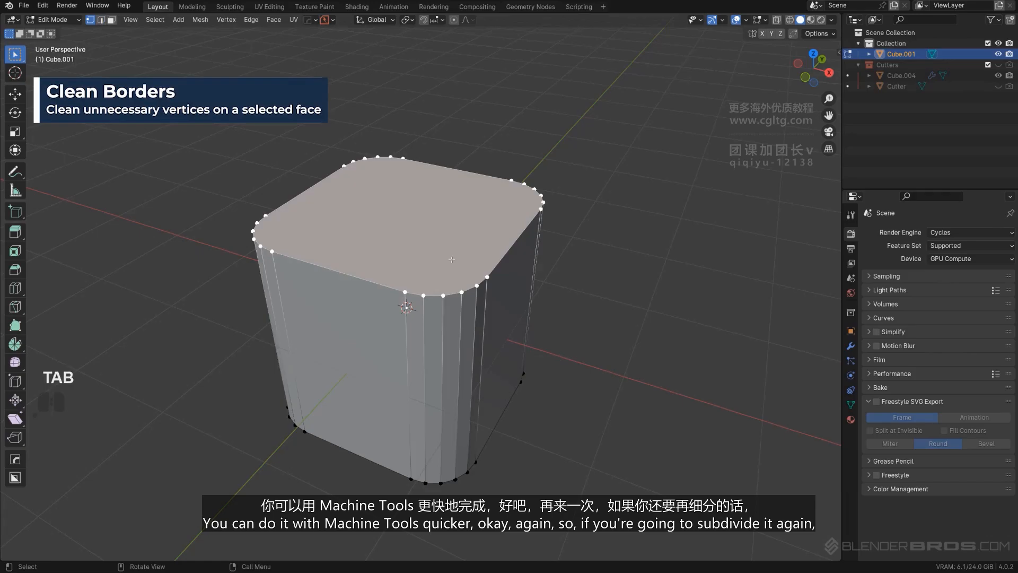
# Subdivide the top face's border edges again and show the vertices.
pyautogui.press('Tab')
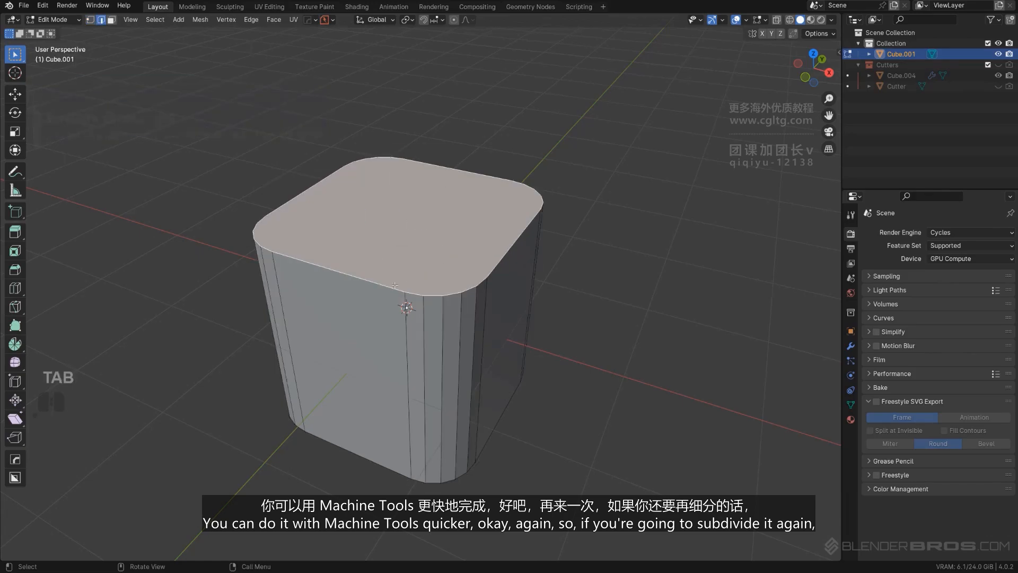
pyautogui.rightClick(378, 276)
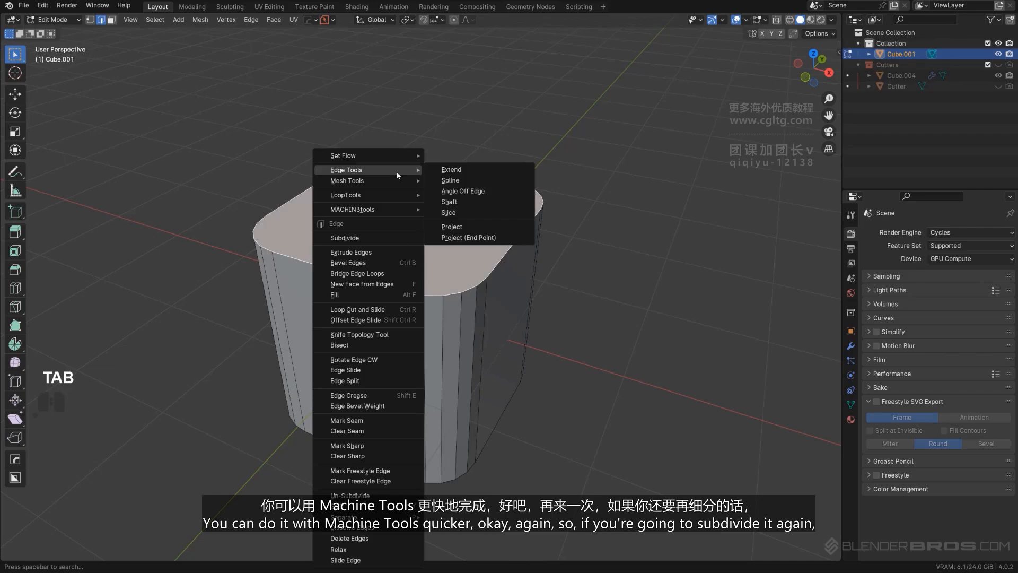
pyautogui.moveTo(392, 182)
pyautogui.click(386, 238)
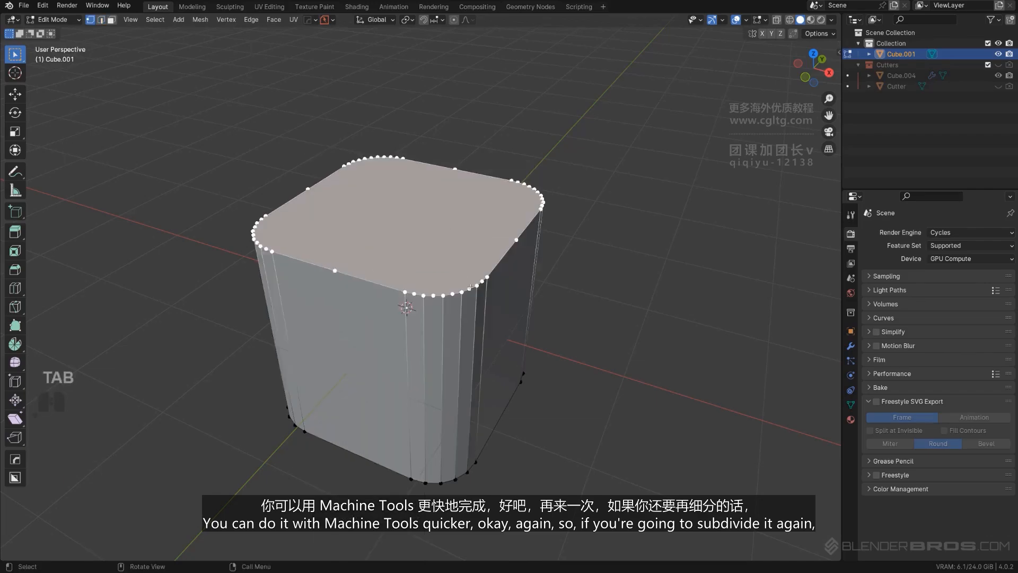
# Remove the redundant border vertices with the MACHIN3tools clean-up.
pyautogui.scroll(-3, 502, 284)
pyautogui.scroll(3, 502, 284)
pyautogui.press('2')
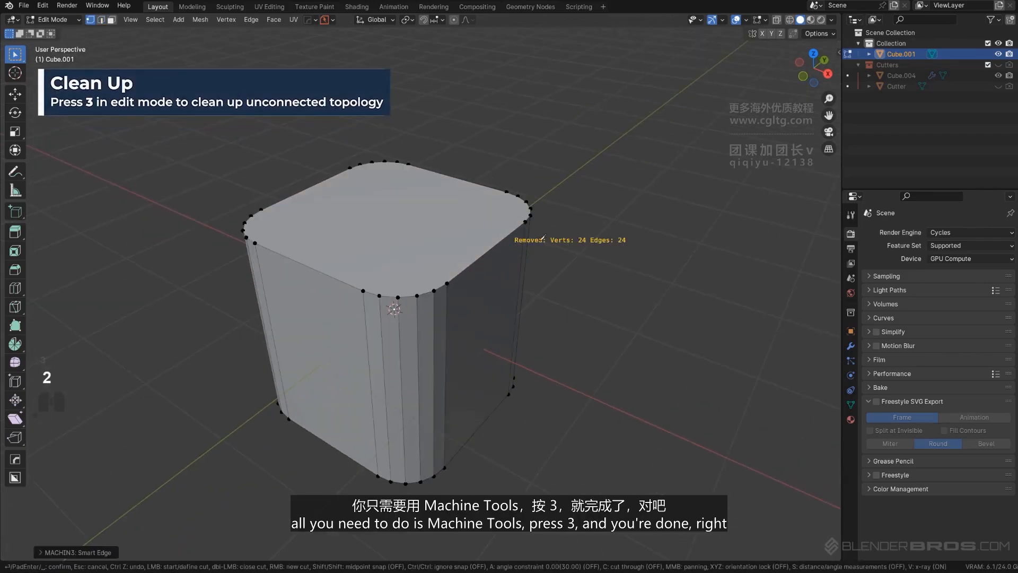
pyautogui.rightClick(72, 549)
pyautogui.click(51, 552)
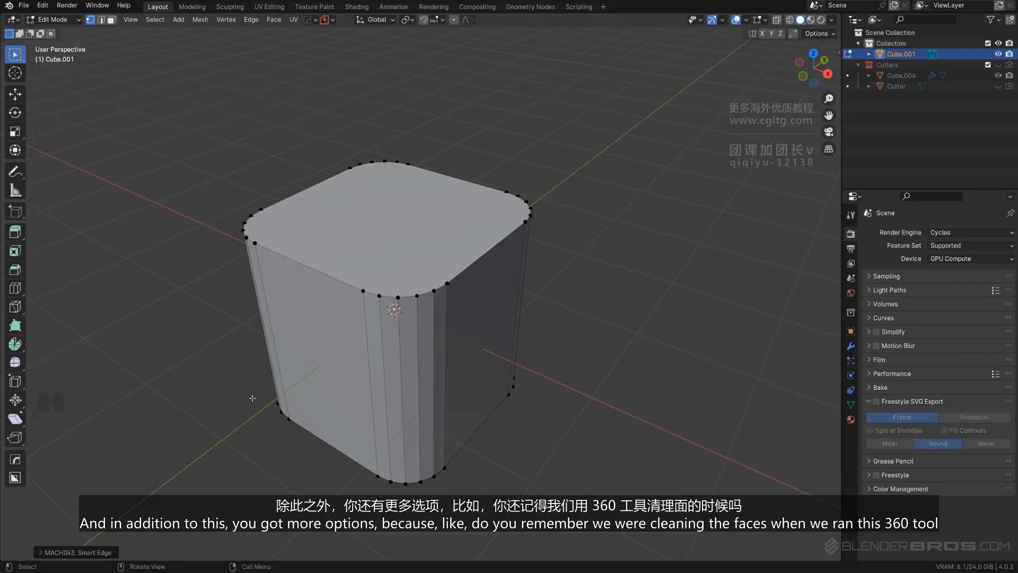
# Delete the rounded cube in Object Mode and add a plain cube for the Twist 360 example.
pyautogui.scroll(-2, 364, 342)
pyautogui.press('Tab')
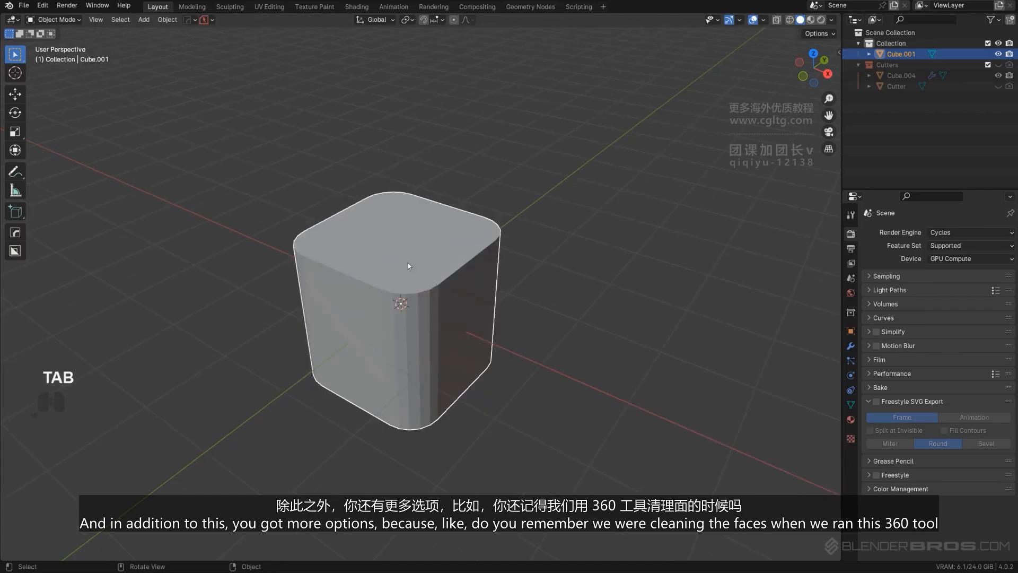
pyautogui.press('Delete')
pyautogui.hotkey('shift', 'a')
pyautogui.moveTo(402, 333)
pyautogui.hotkey('shift', 'a')
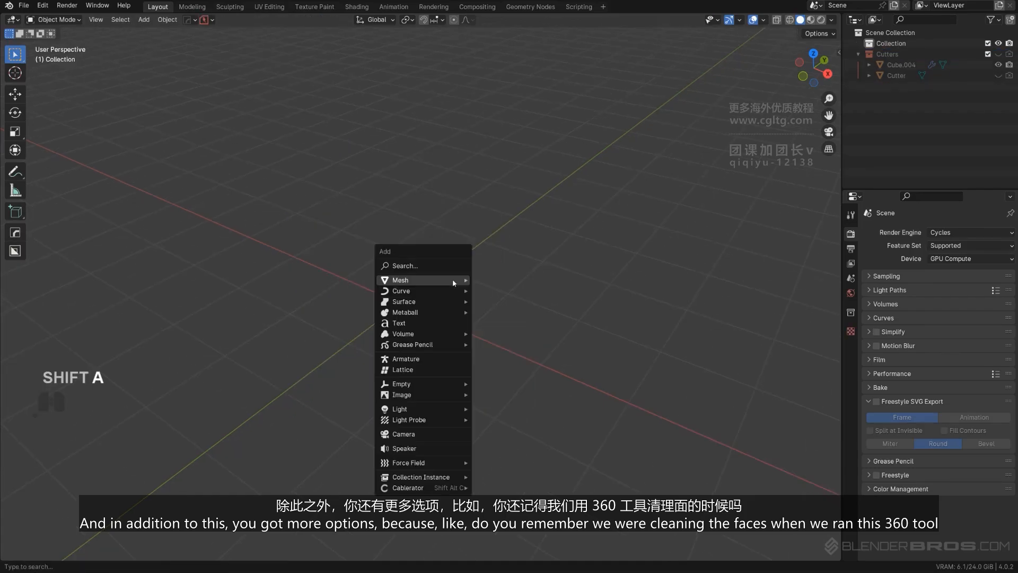
pyautogui.moveTo(453, 280)
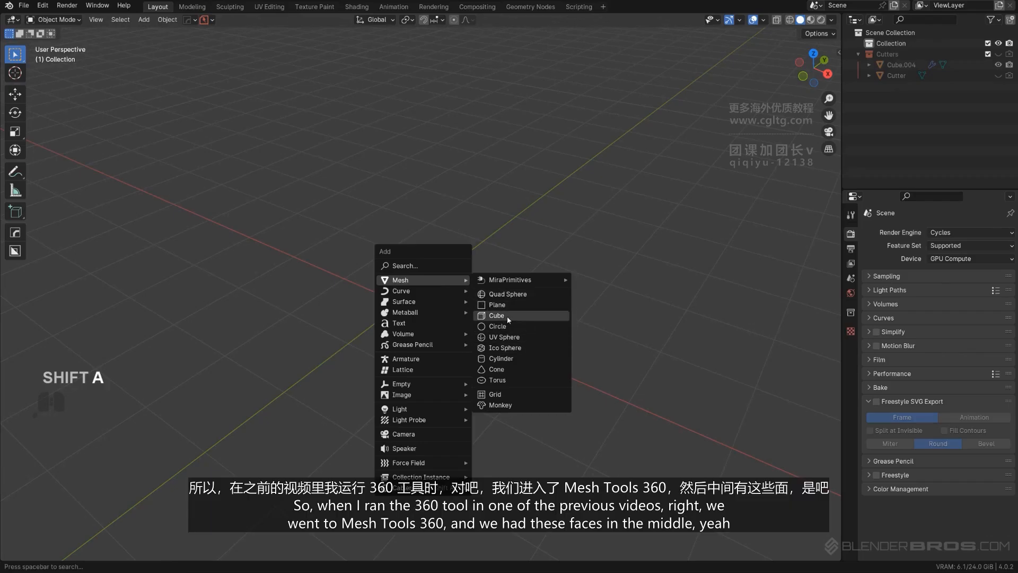
pyautogui.click(487, 314)
# Apply Hard Ops Twist 360 to the cube to array and deform it into a ring.
pyautogui.press('q')
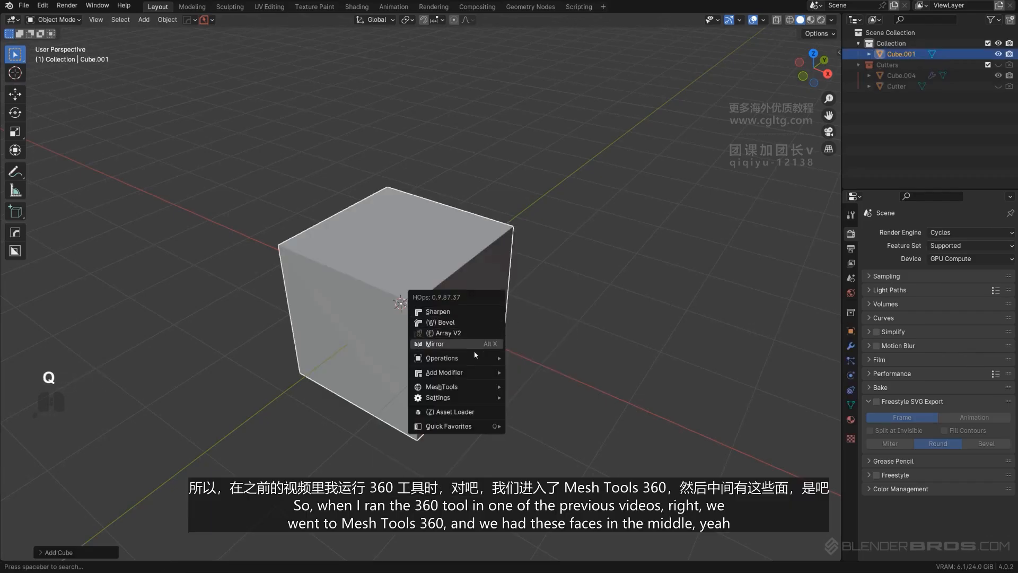
pyautogui.moveTo(469, 374)
pyautogui.moveTo(461, 393)
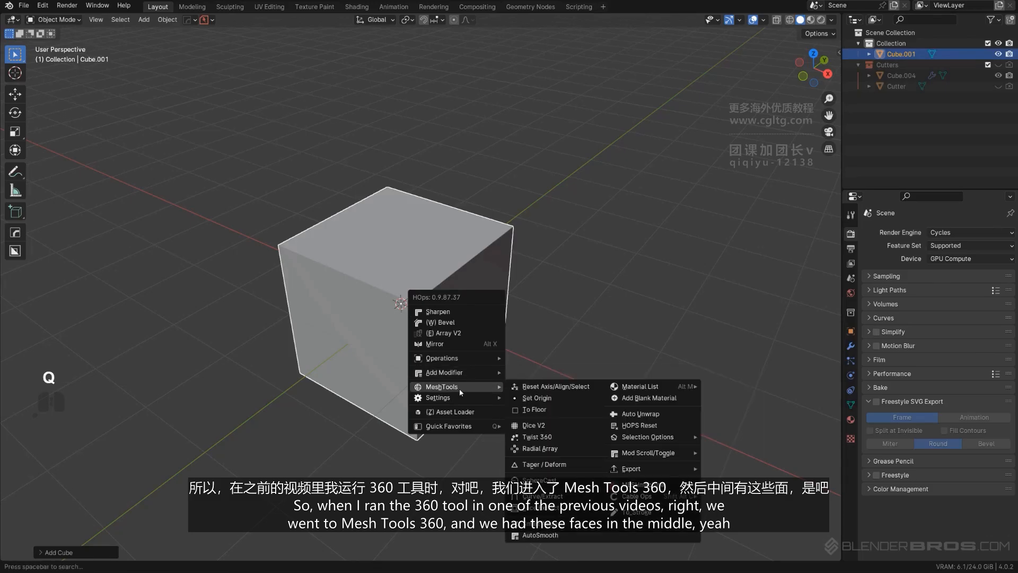
pyautogui.click(537, 437)
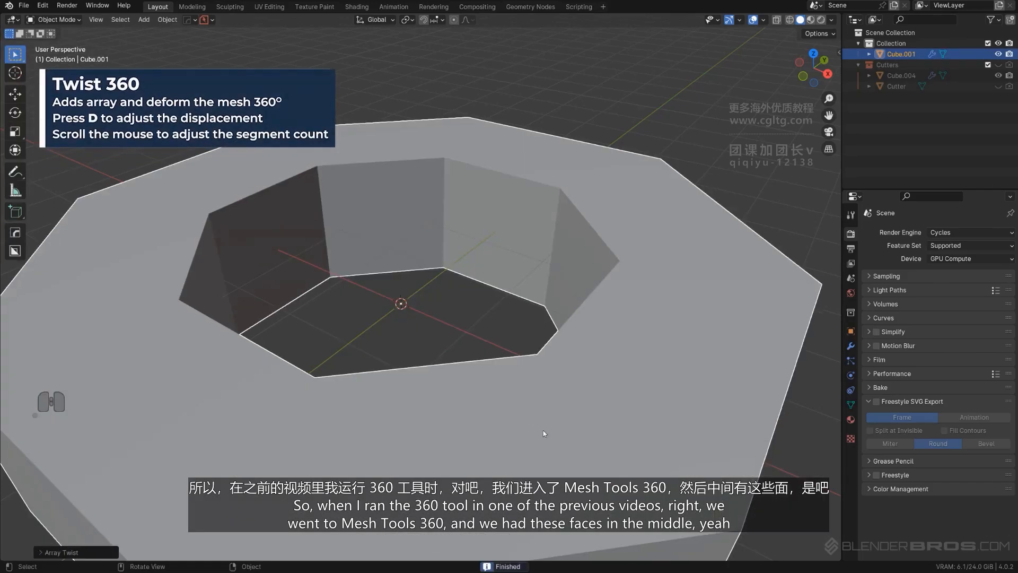
pyautogui.click(519, 384)
# Add a 30° Hard Ops bevel with 6 segments to the twisted ring.
pyautogui.press('q')
pyautogui.click(497, 304)
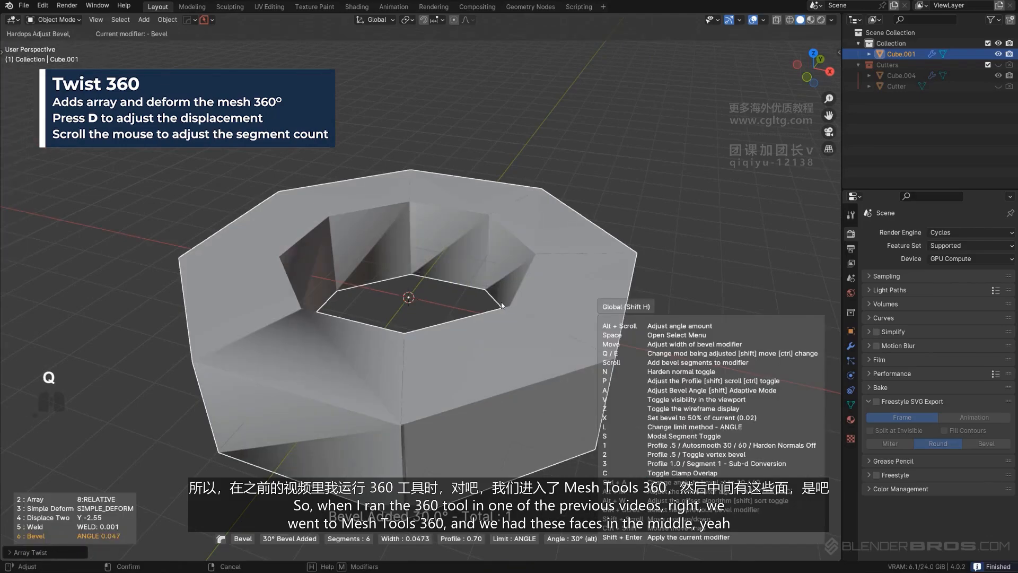
pyautogui.click(497, 306)
pyautogui.moveTo(471, 341); pyautogui.dragTo(482, 344, button='middle')
# Run Hard Ops Smart Apply on the ring's modifiers, keeping the last bevel.
pyautogui.press('q')
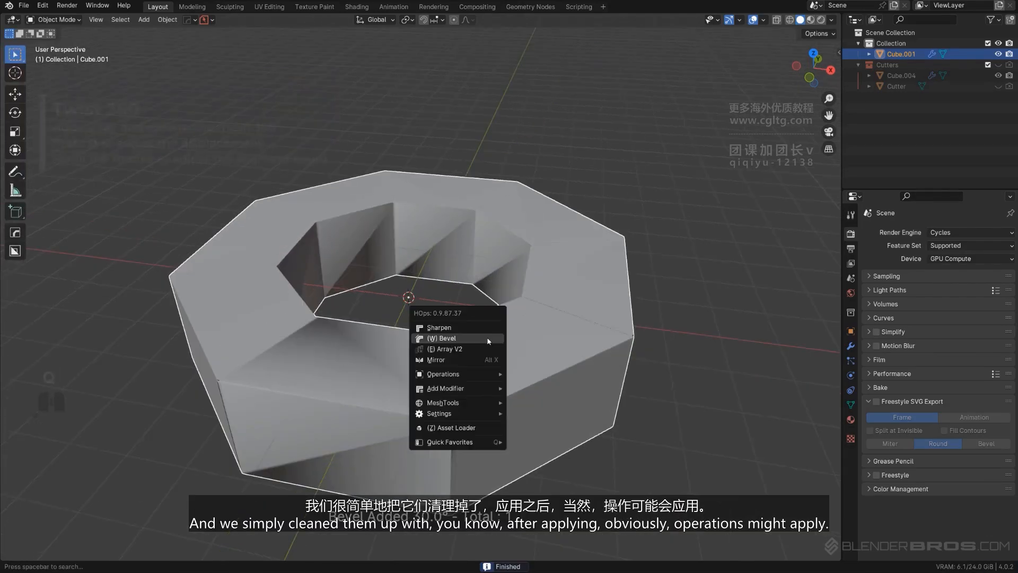
pyautogui.press('Escape')
pyautogui.press('q')
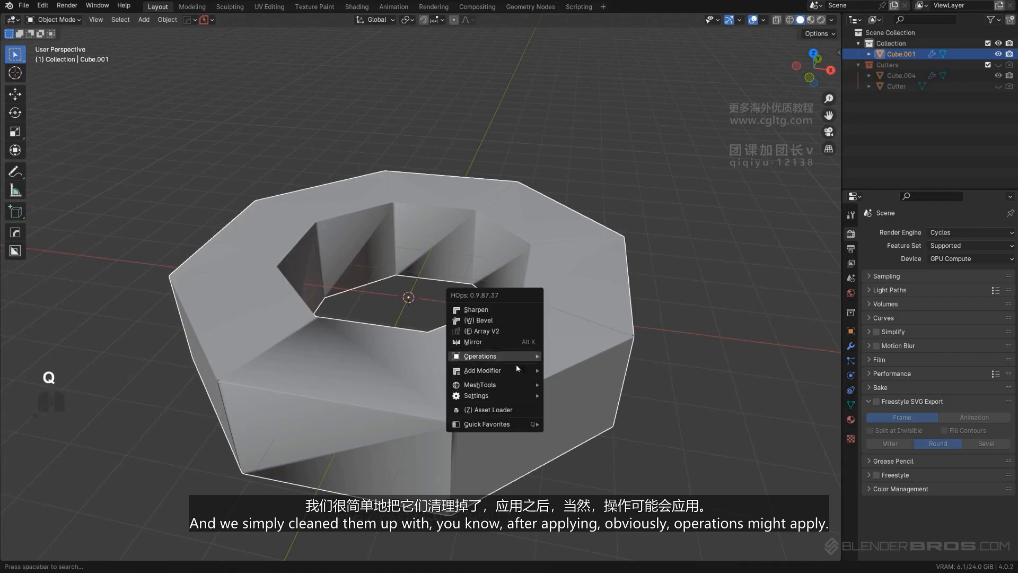
pyautogui.moveTo(513, 360)
pyautogui.click(576, 452)
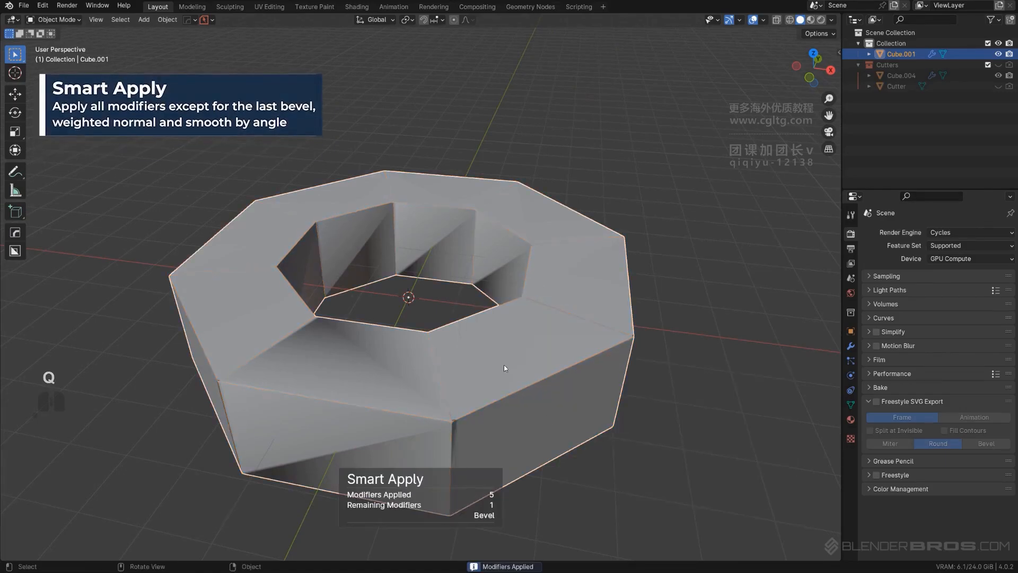
# Run the MACHIN3tools Clean Up on the ring in Edit Mode with removal of loose faces enabled.
pyautogui.press('Tab')
pyautogui.click(612, 343)
pyautogui.press('3')
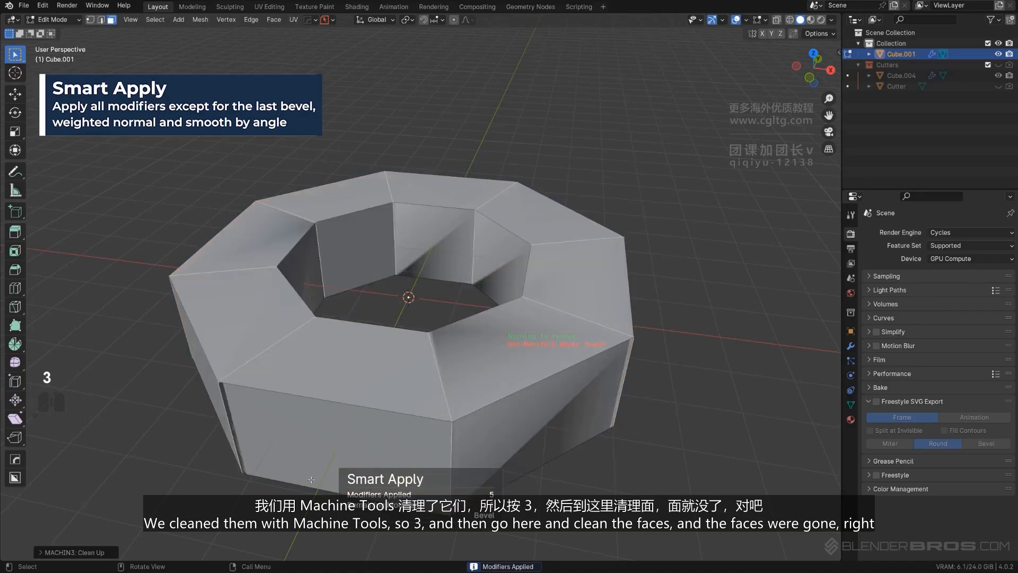
pyautogui.click(74, 554)
pyautogui.click(161, 496)
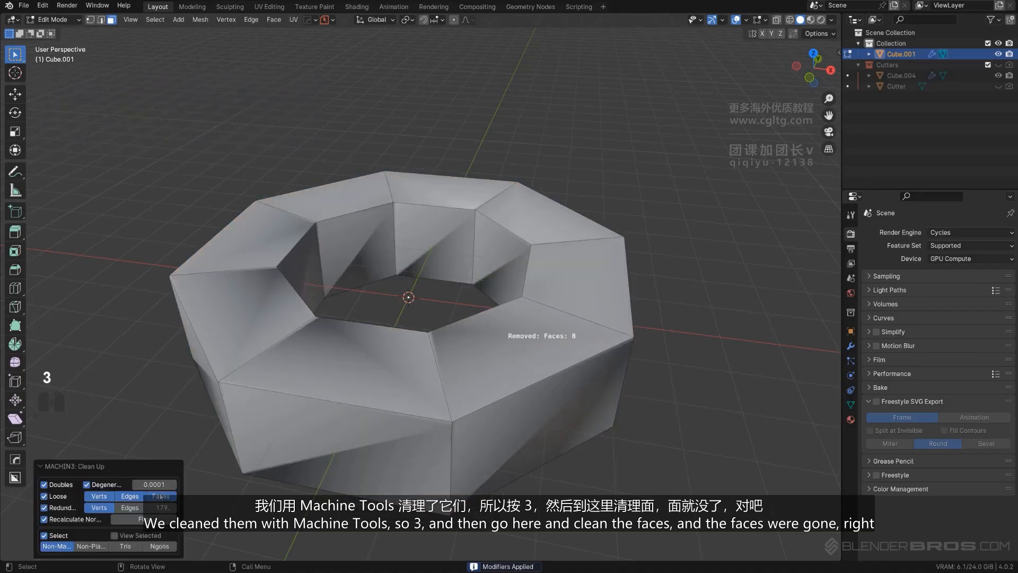
pyautogui.moveTo(454, 373); pyautogui.dragTo(481, 365, button='middle')
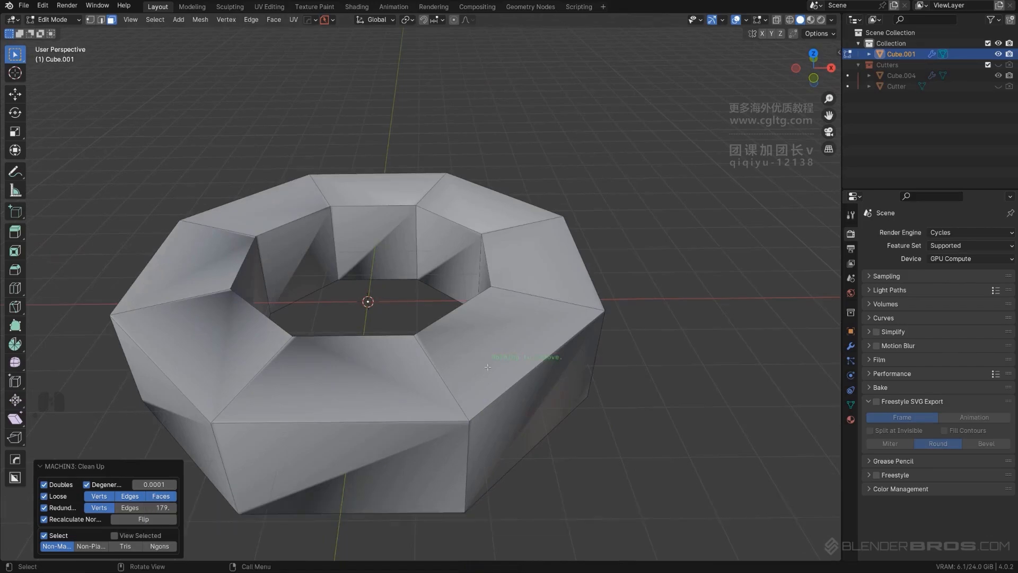
# Return to Object Mode and adjust the ring's 30° Hard Ops bevel with a width of about 0.15.
pyautogui.press('Tab')
pyautogui.press('q')
pyautogui.click(463, 287)
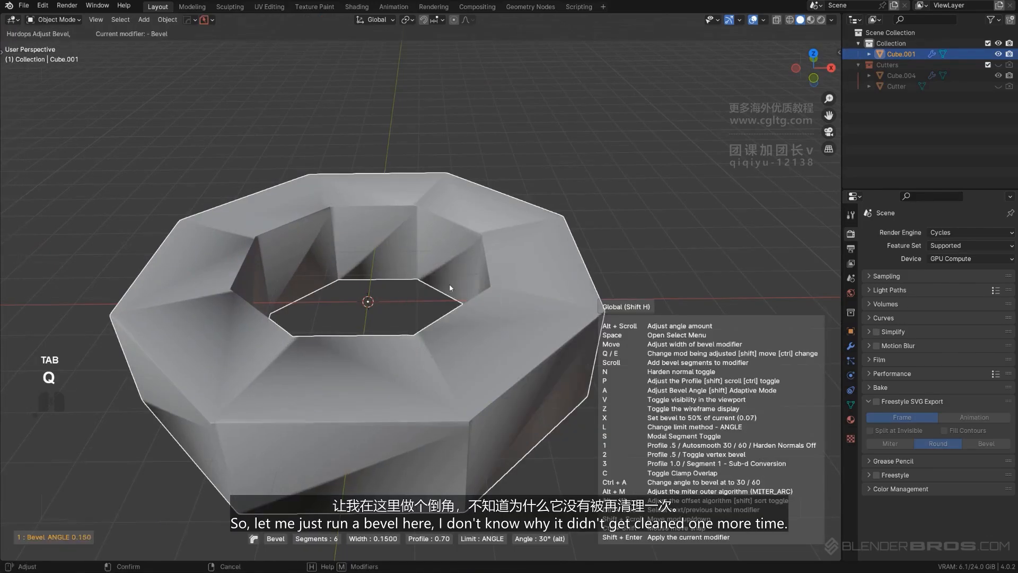
pyautogui.click(456, 284)
# Delete the bevelled ring and add a new 2 m cube at the world origin.
pyautogui.press('x')
pyautogui.click(451, 284)
pyautogui.hotkey('shift', 'a')
pyautogui.moveTo(445, 344)
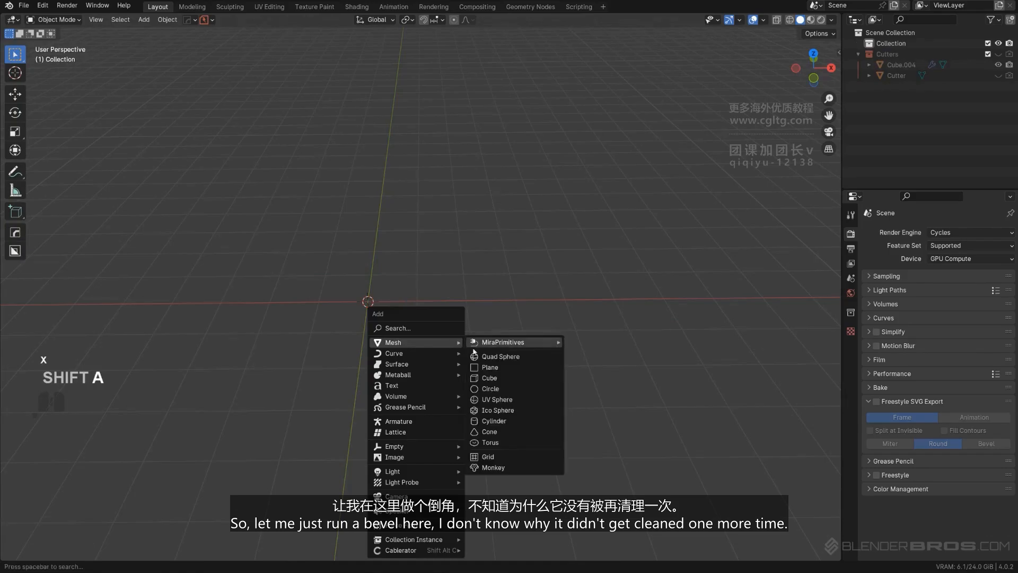
pyautogui.click(491, 357)
# Turn the cube into a Hard Ops Twist 360 ring around Z with 12 segments and a displacement of about -1.525.
pyautogui.press('q')
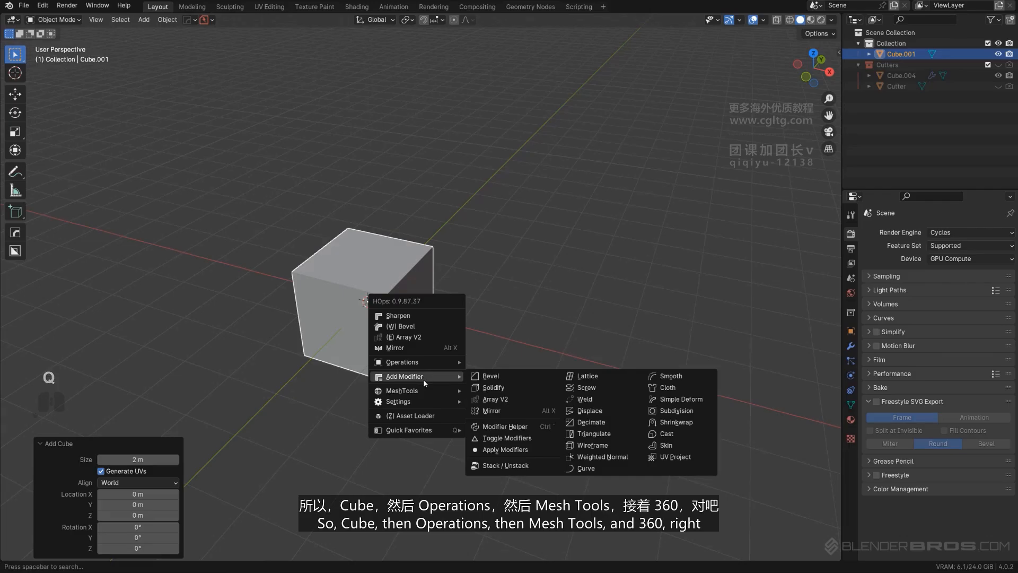
pyautogui.moveTo(419, 395)
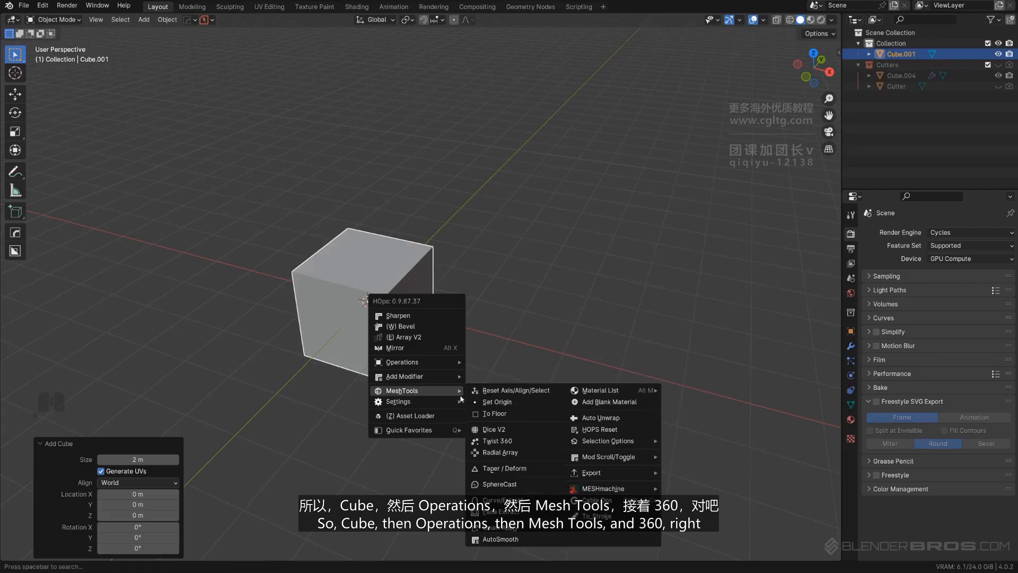
pyautogui.click(508, 439)
pyautogui.scroll(4, 467, 422)
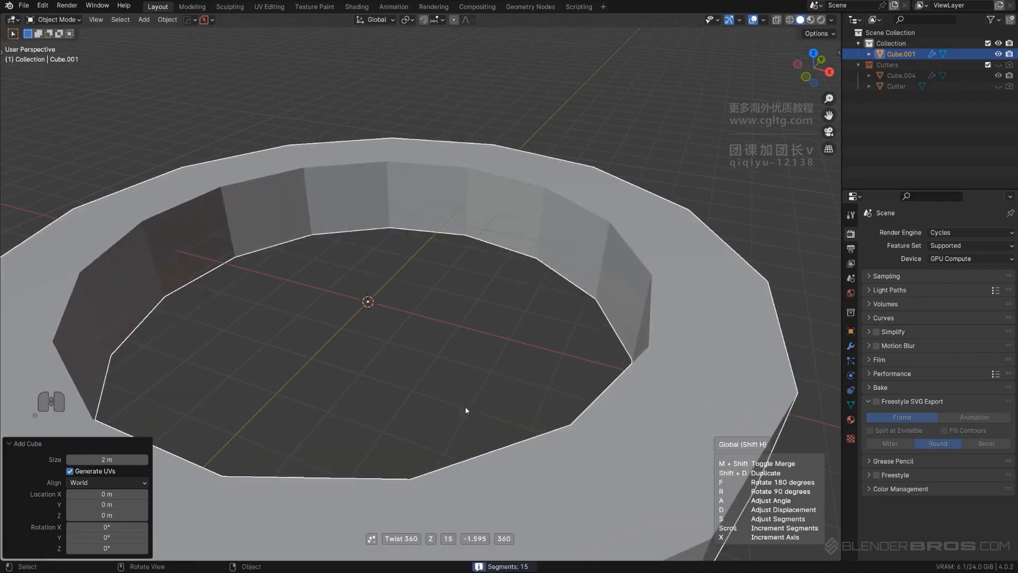
pyautogui.click(470, 398)
# Run Hard Ops Smart Apply on the ring's Twist 360 modifiers.
pyautogui.press('q')
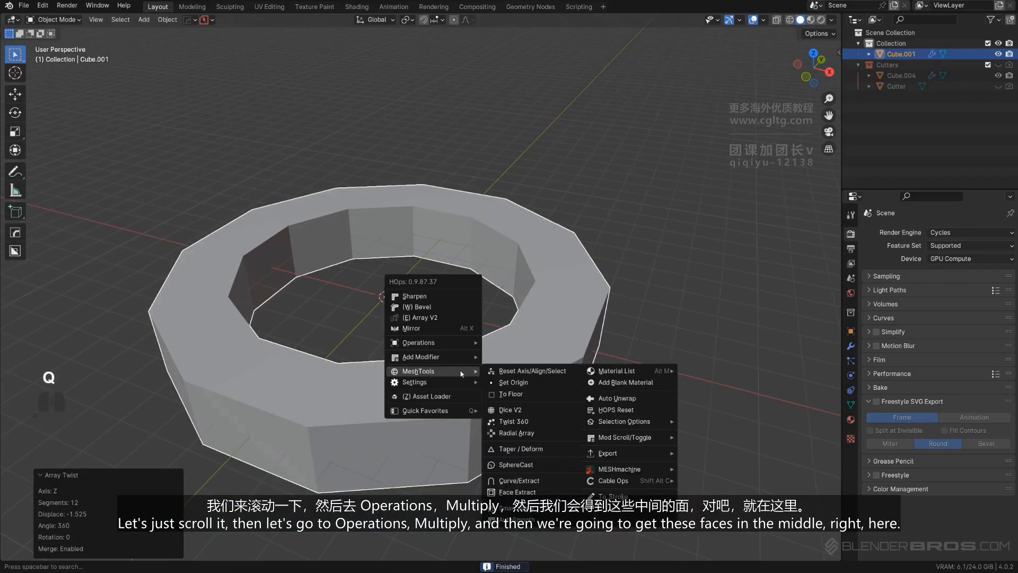
pyautogui.moveTo(450, 356)
pyautogui.moveTo(419, 342)
pyautogui.click(531, 440)
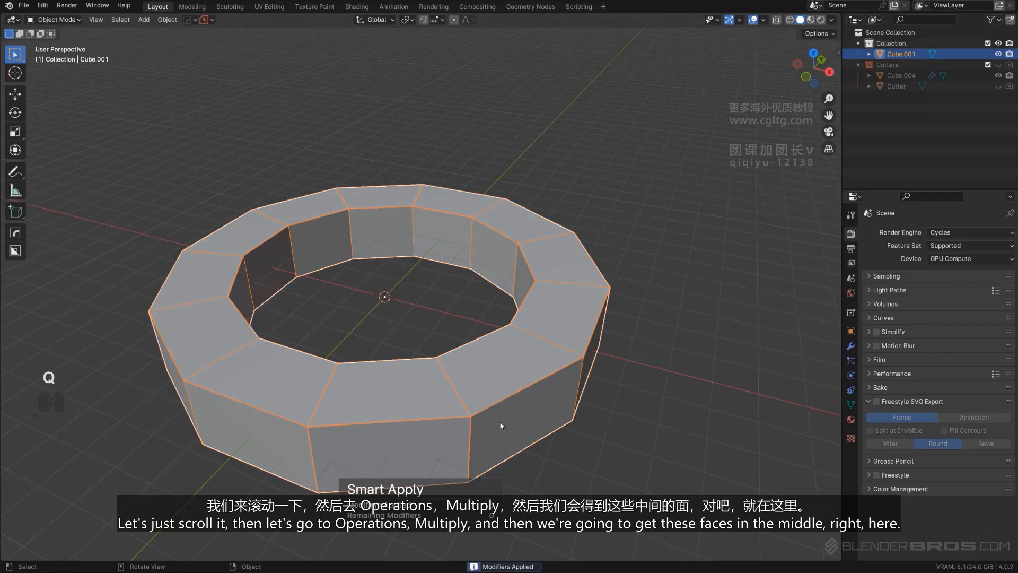
# Enter Edit Mode and delete one outer side face of the ring to expose its interior.
pyautogui.press('Tab')
pyautogui.scroll(1, 581, 351)
pyautogui.moveTo(582, 350); pyautogui.dragTo(588, 345, button='middle')
pyautogui.keyDown('shift'); pyautogui.moveTo(588, 344); pyautogui.dragTo(586, 309, button='middle'); pyautogui.keyUp('shift')
pyautogui.click(482, 416)
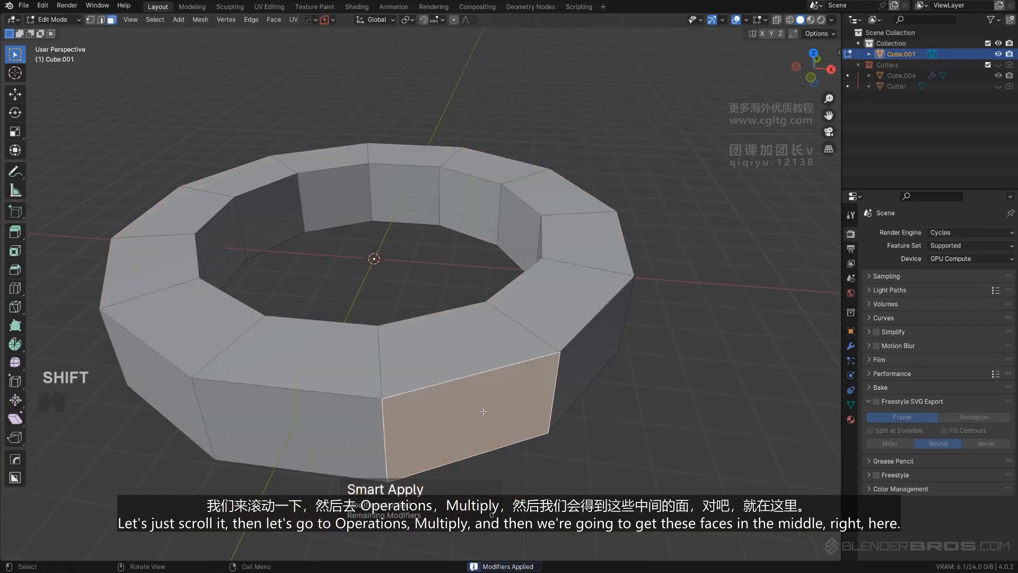
pyautogui.press('x')
pyautogui.click(476, 433)
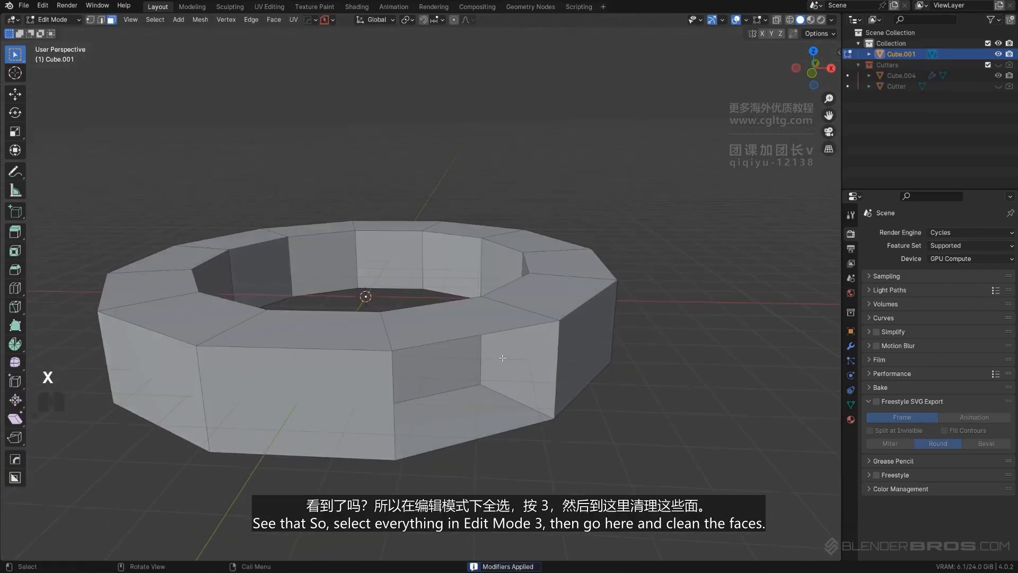
# Select the whole ring mesh and run MACHIN3tools Clean Up with removal of loose faces enabled.
pyautogui.press('a')
pyautogui.press('3')
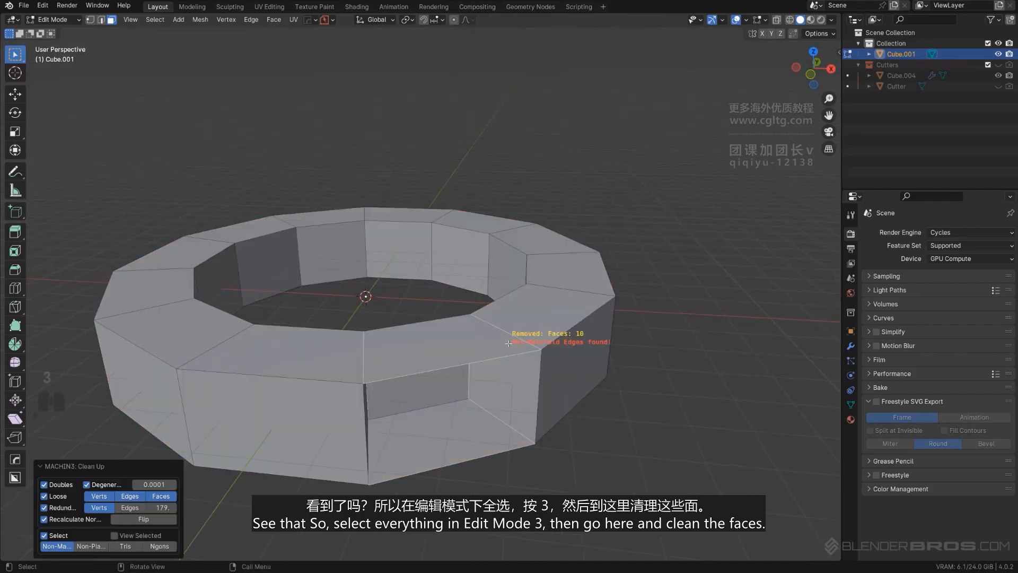
pyautogui.click(159, 500)
pyautogui.click(159, 500)
pyautogui.moveTo(476, 397); pyautogui.dragTo(475, 354, button='middle')
pyautogui.scroll(3, 445, 366)
pyautogui.moveTo(475, 354); pyautogui.dragTo(509, 377, button='middle')
pyautogui.scroll(-1, 509, 378)
pyautogui.scroll(-2, 509, 378)
pyautogui.press('Tab')
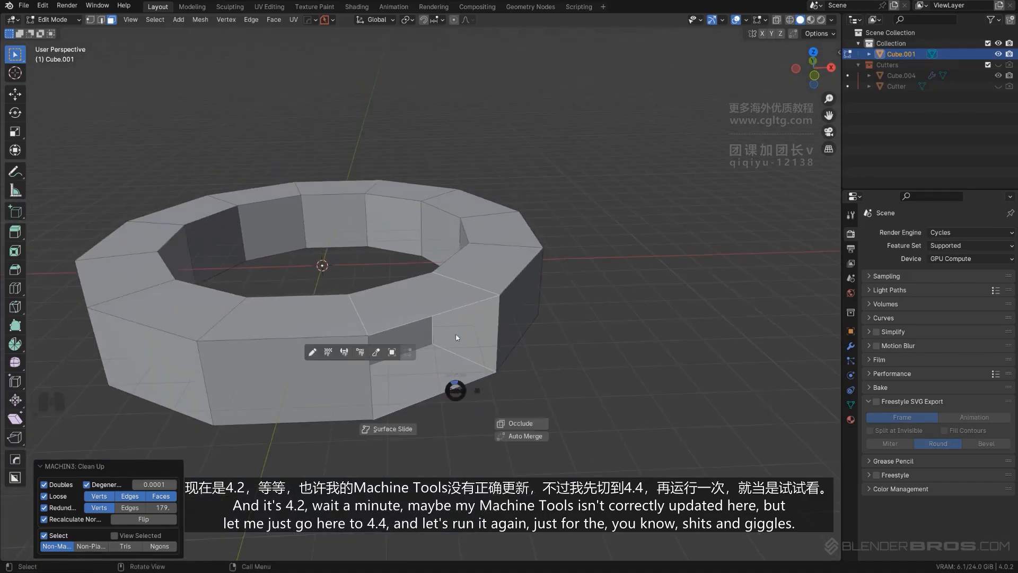
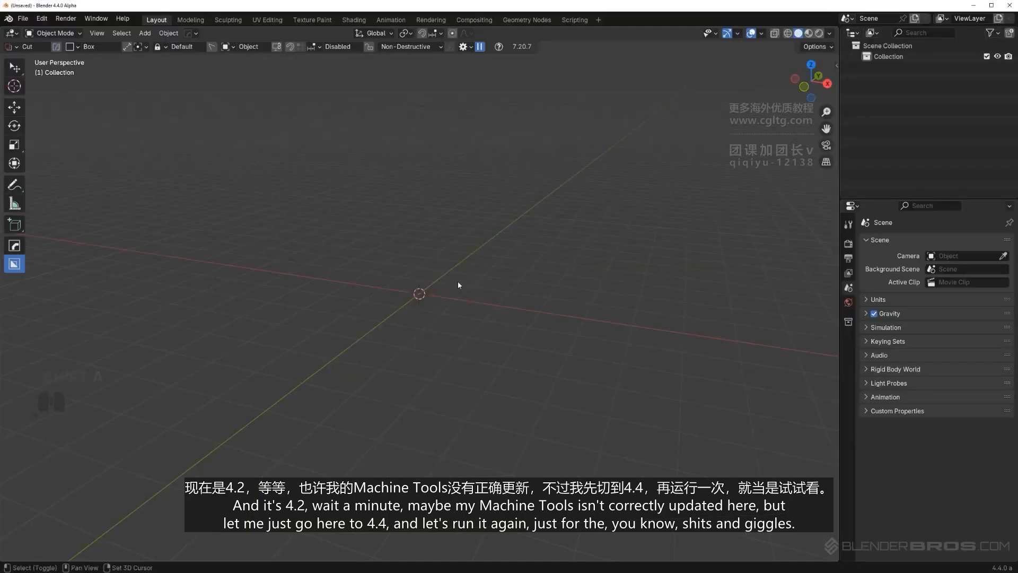
# Switch to Blender 4.4, add a cube and turn it into a ring with Hard Ops Twist 360.
pyautogui.hotkey('shift', 'a')
pyautogui.moveTo(461, 299)
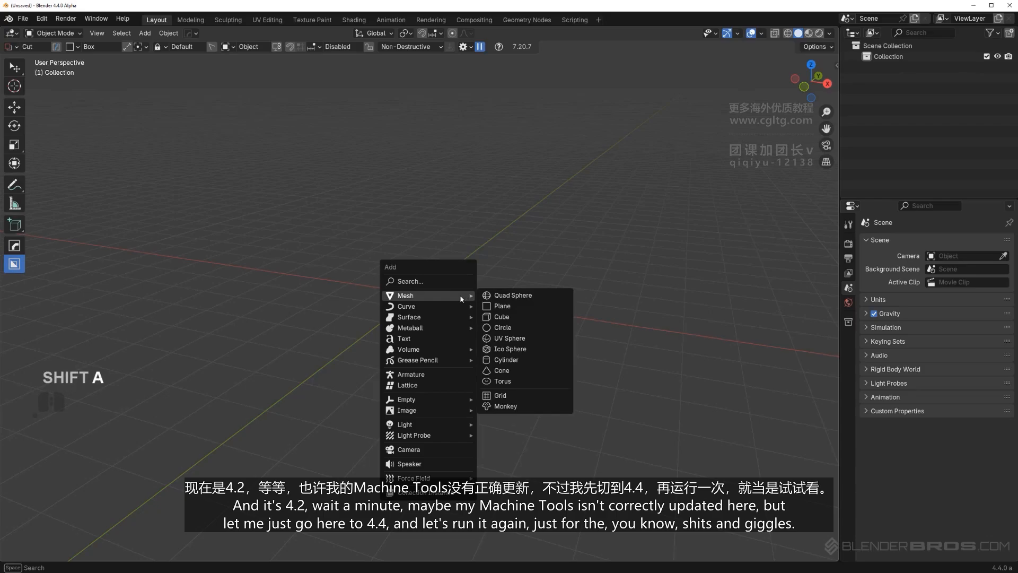
pyautogui.click(512, 317)
pyautogui.press('q')
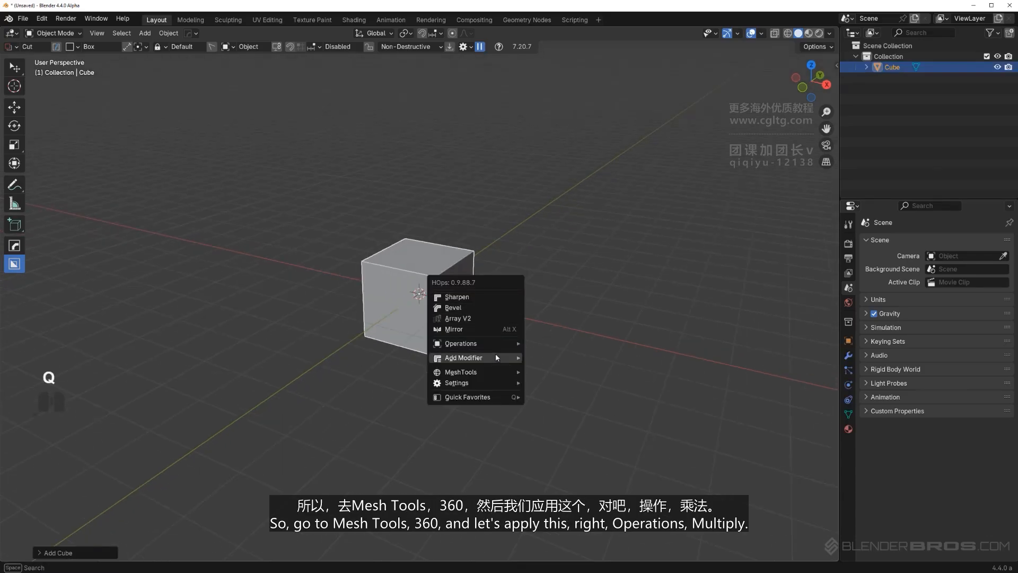
pyautogui.moveTo(498, 359)
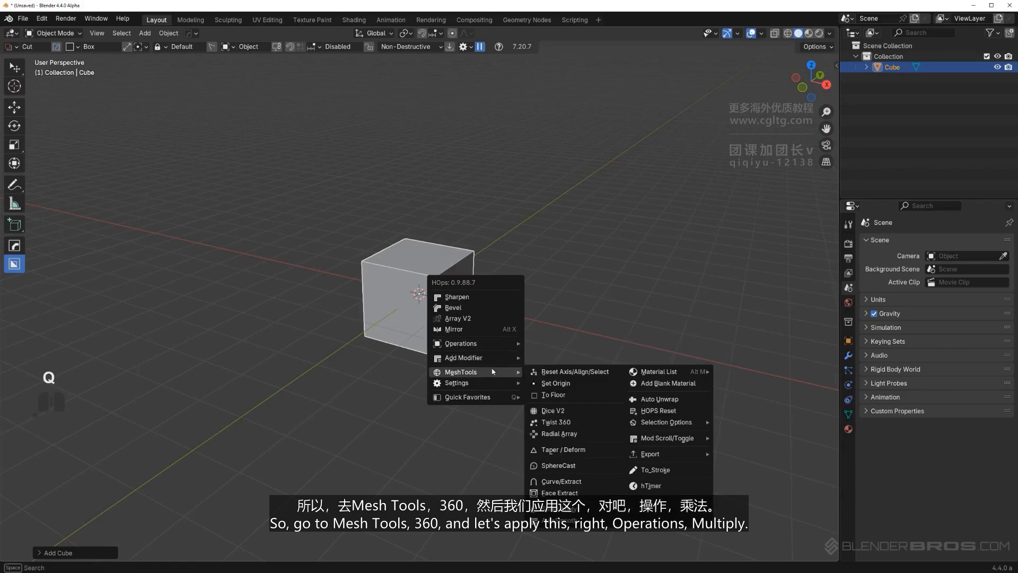
pyautogui.click(558, 420)
pyautogui.click(472, 414)
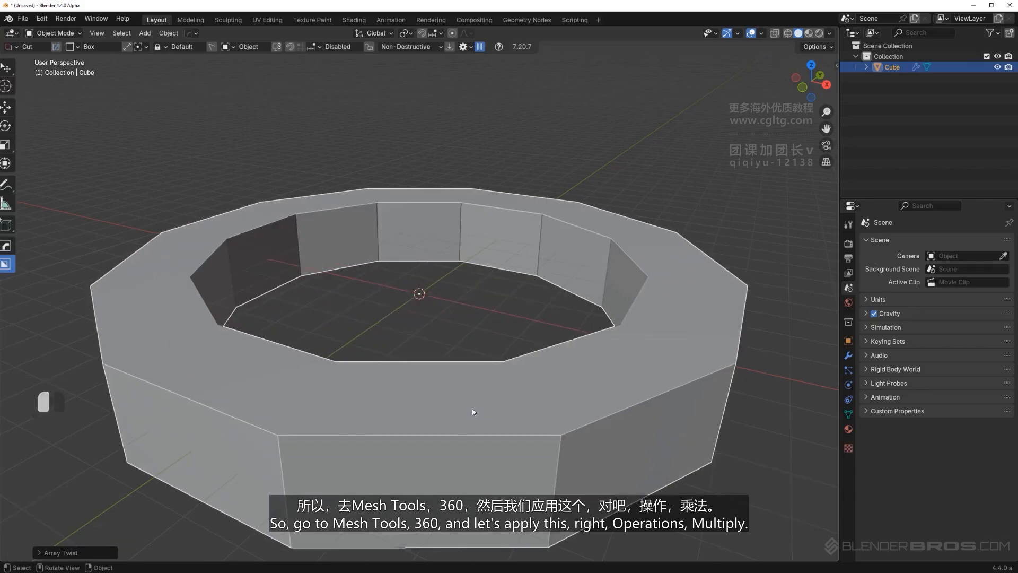
# Run Hard Ops Smart Apply on the new ring in Blender 4.4.
pyautogui.press('q')
pyautogui.moveTo(455, 350)
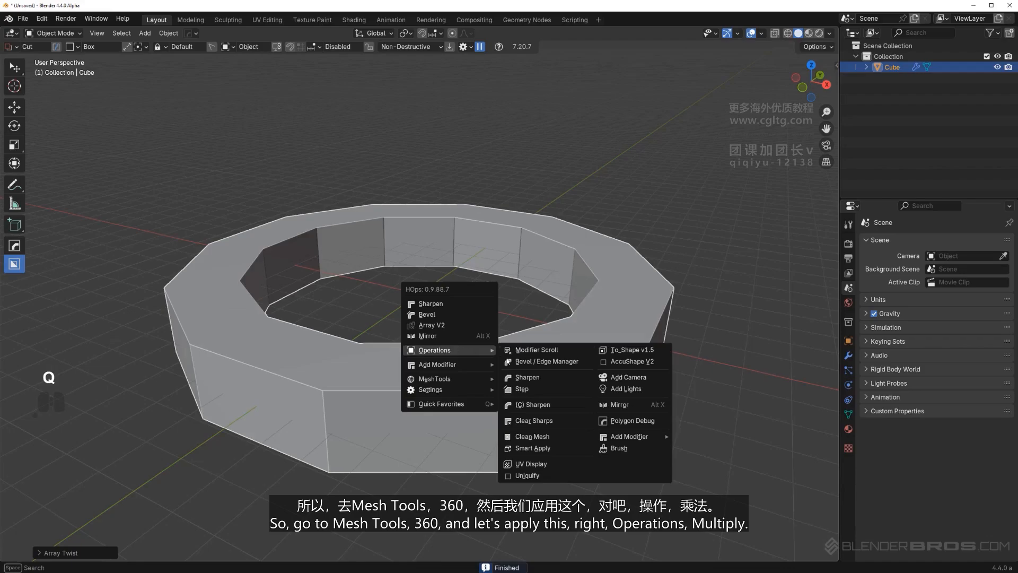
pyautogui.click(543, 449)
# Enter Edit Mode on the applied ring and delete one outer side face to look at its interior.
pyautogui.press('Tab')
pyautogui.moveTo(543, 374); pyautogui.dragTo(473, 349, button='middle')
pyautogui.press('3')
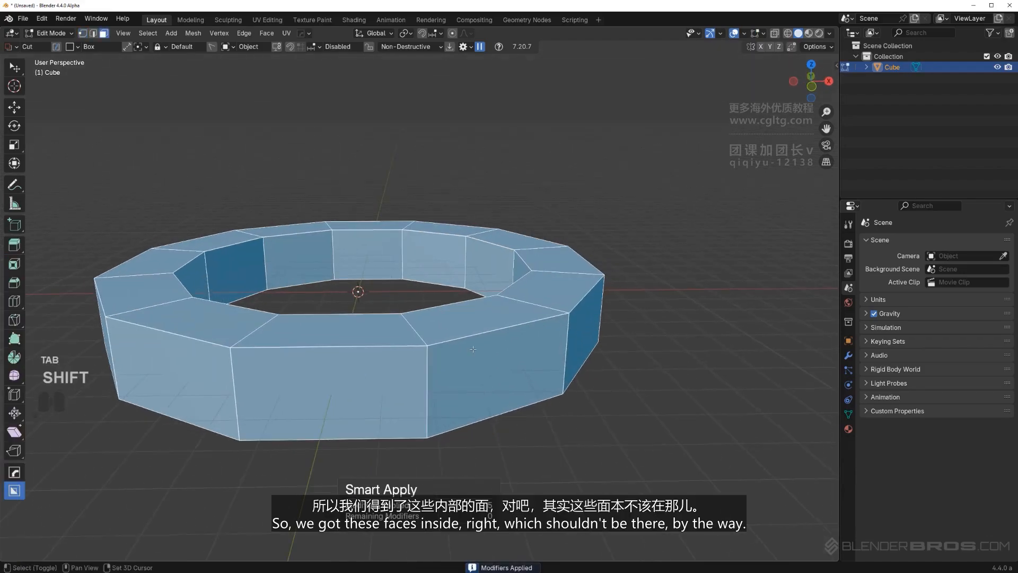
pyautogui.rightClick(520, 354)
pyautogui.click(510, 366)
pyautogui.press('x')
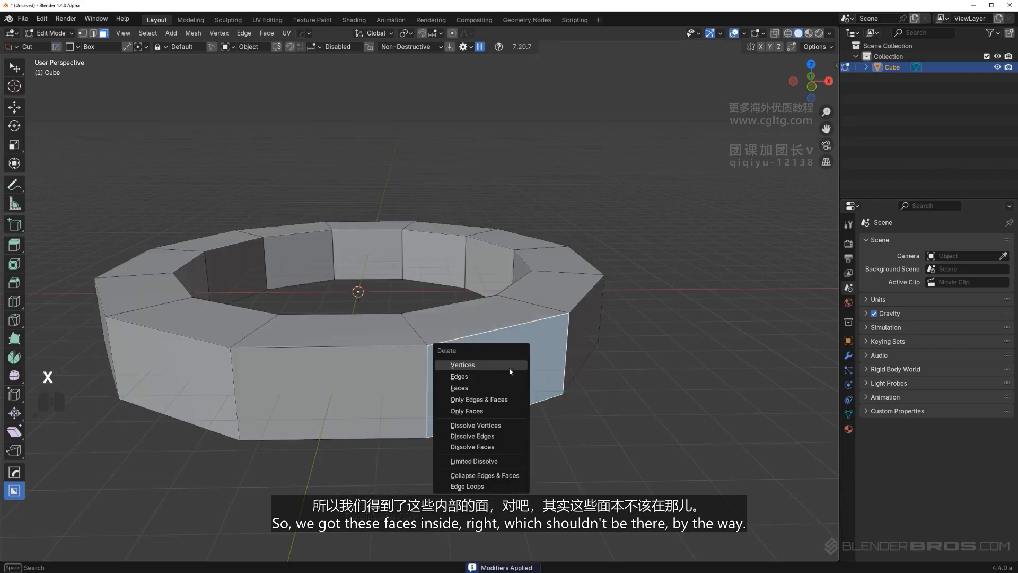
pyautogui.click(506, 386)
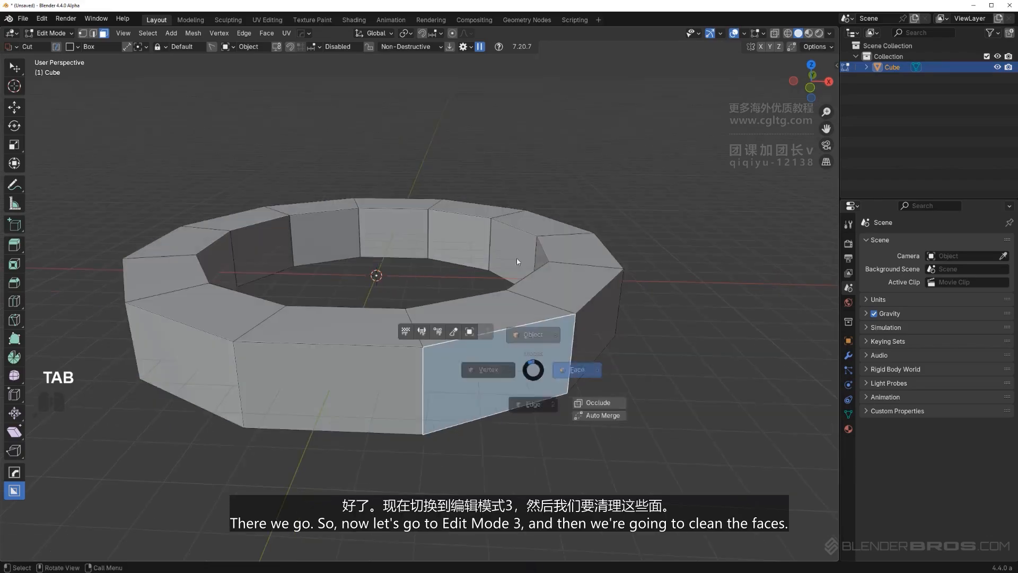
# Run MACHIN3tools Clean Up on the Blender 4.4 ring in Edit Mode, enabling removal of loose faces.
pyautogui.press('Tab')
pyautogui.moveTo(544, 371); pyautogui.dragTo(557, 338, button='middle')
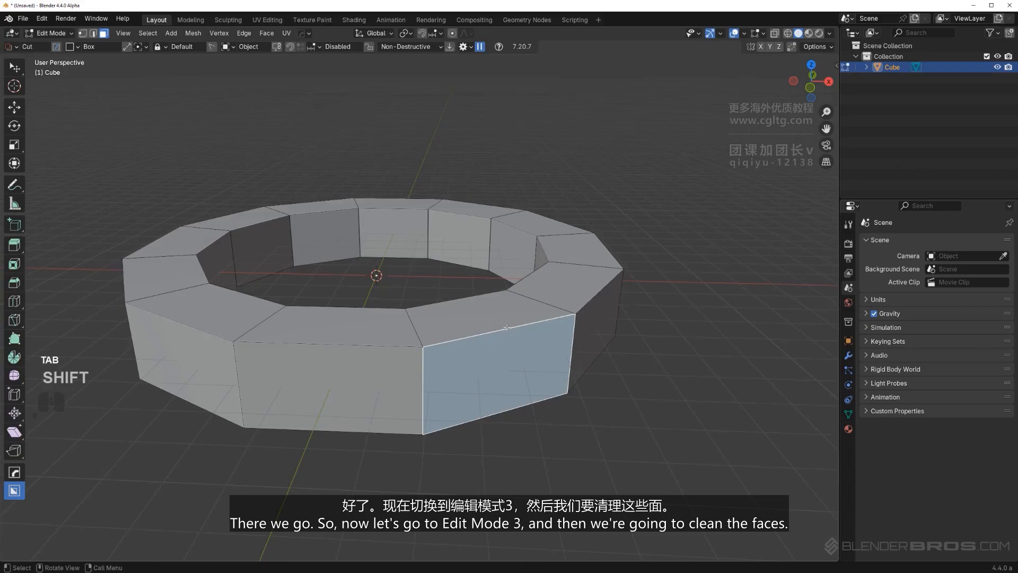
pyautogui.press('3')
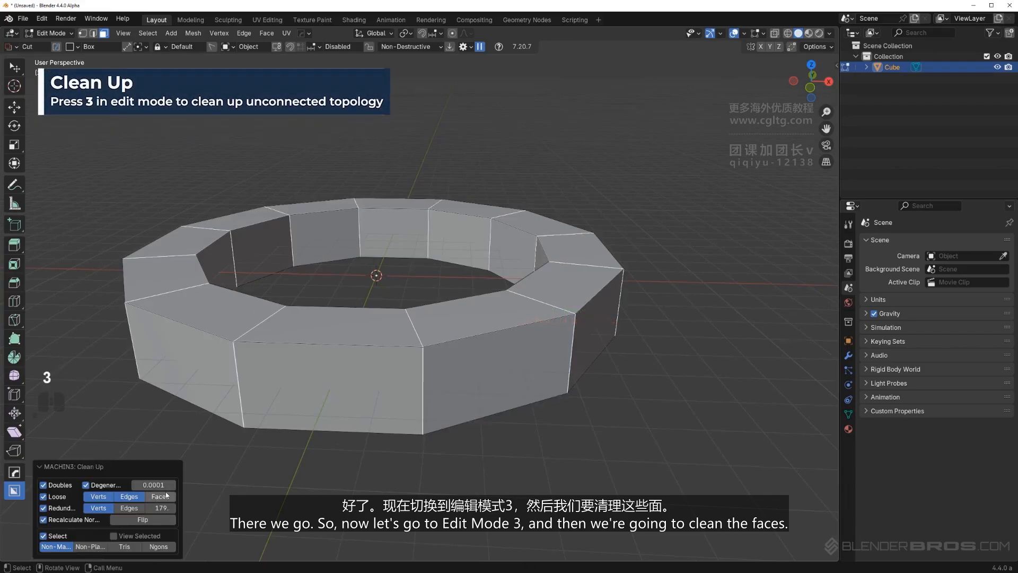
pyautogui.click(161, 496)
# Return to Object Mode and add a Hard Ops bevel to the cleaned ring.
pyautogui.press('Tab')
pyautogui.press('q')
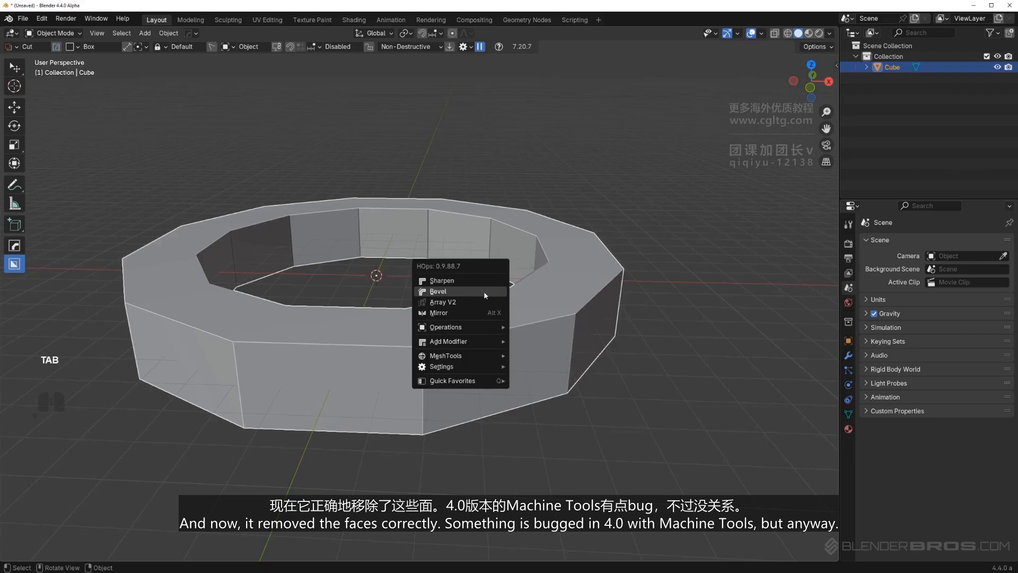
pyautogui.click(485, 293)
pyautogui.click(467, 276)
pyautogui.moveTo(466, 275); pyautogui.dragTo(538, 281, button='middle')
pyautogui.scroll(2, 456, 308)
pyautogui.keyDown('shift'); pyautogui.moveTo(537, 281); pyautogui.dragTo(488, 257, button='middle'); pyautogui.keyUp('shift')
# Delete the bevelled ring and add a 2 m cube at the world origin.
pyautogui.press('x')
pyautogui.hotkey('shift', 'a')
pyautogui.moveTo(465, 302)
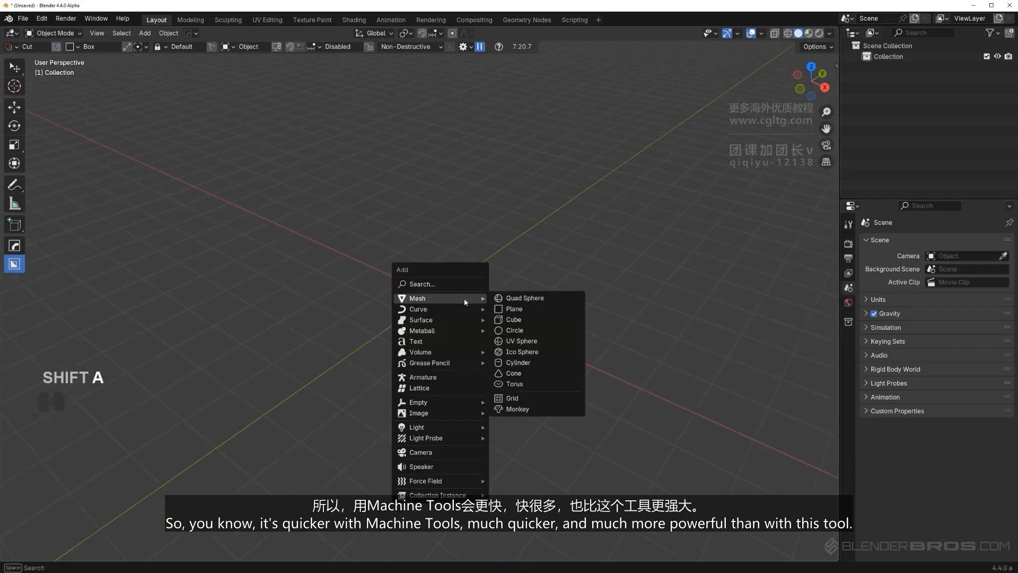
pyautogui.click(501, 320)
pyautogui.scroll(3, 470, 308)
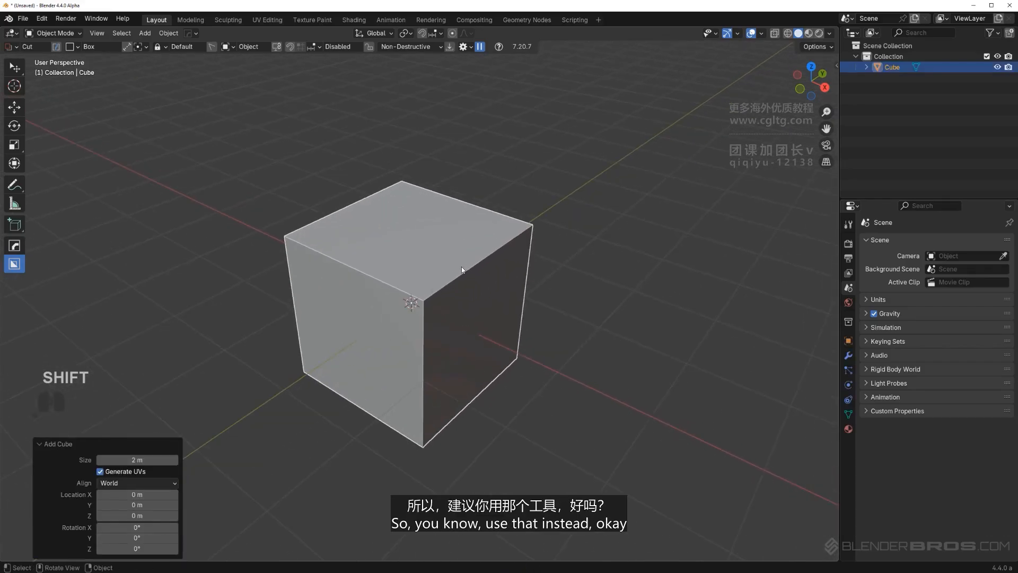
pyautogui.press('q')
# Activate the nSolve tool from the Hard Ops mesh tools in Edit Mode on the cube in Blender 4.2.
pyautogui.press('Tab')
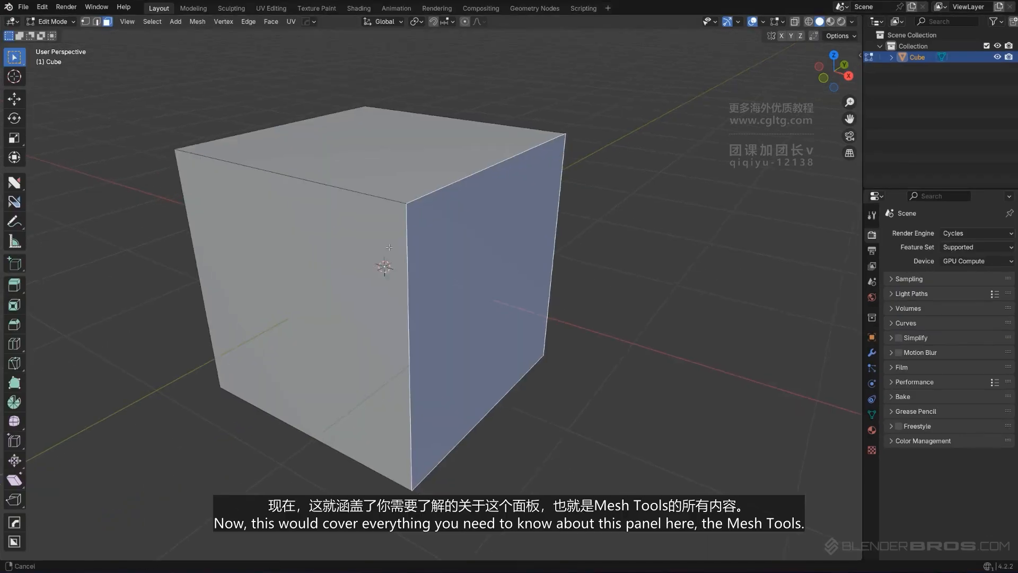
pyautogui.moveTo(389, 247); pyautogui.dragTo(375, 244, button='middle')
pyautogui.press('q')
pyautogui.moveTo(395, 247)
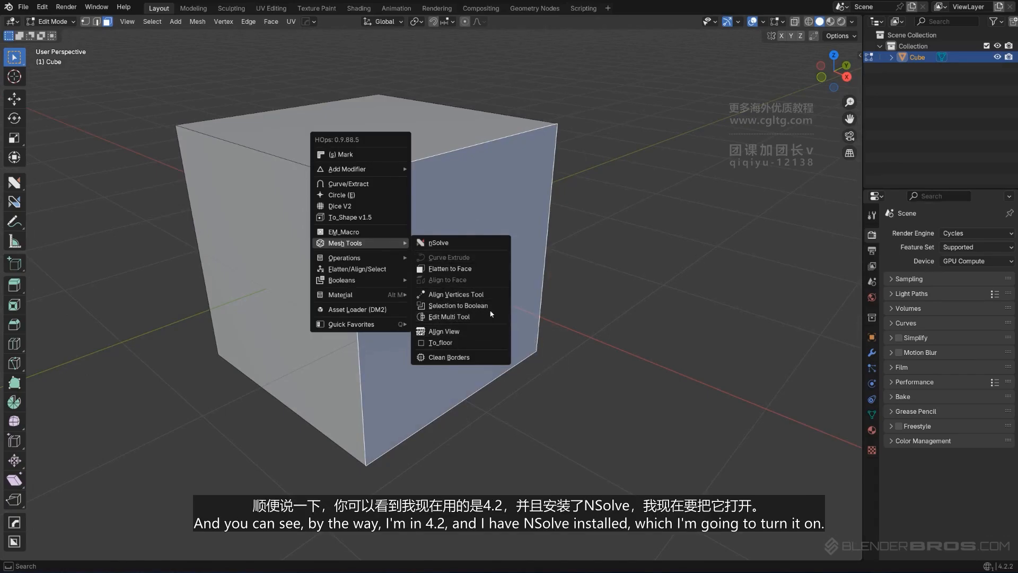
pyautogui.click(450, 241)
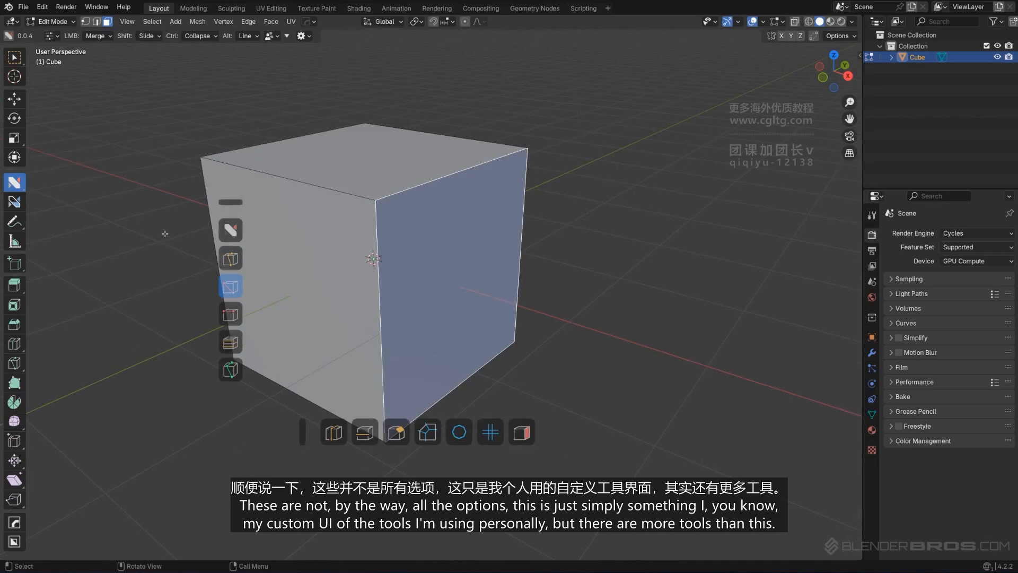
# Examine the nSolve tool set around the cube and compare it with Edit Multi Tool among the Hard Ops mesh tools.
pyautogui.moveTo(338, 296); pyautogui.dragTo(358, 247, button='middle')
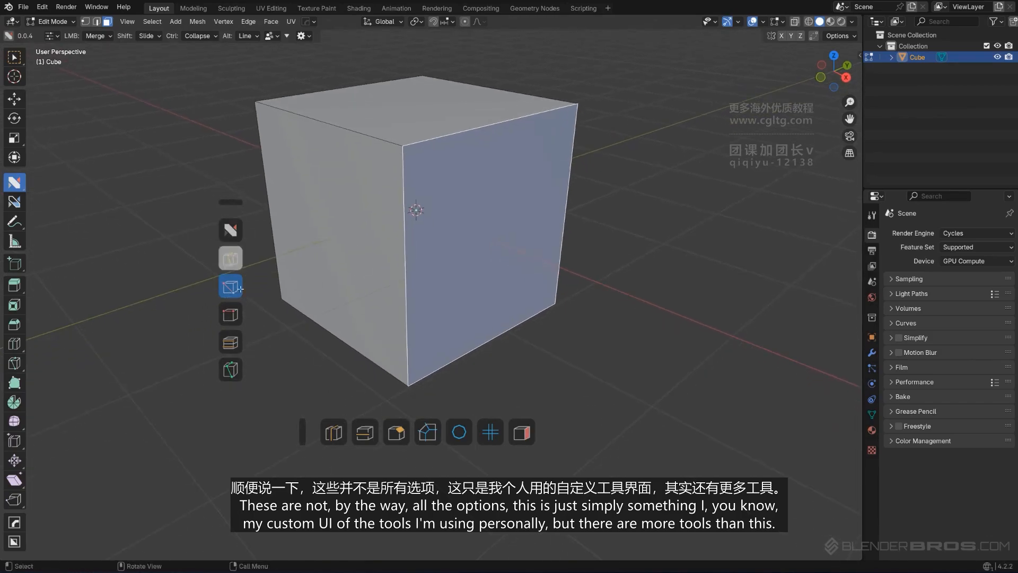
pyautogui.moveTo(318, 281); pyautogui.dragTo(385, 278, button='middle')
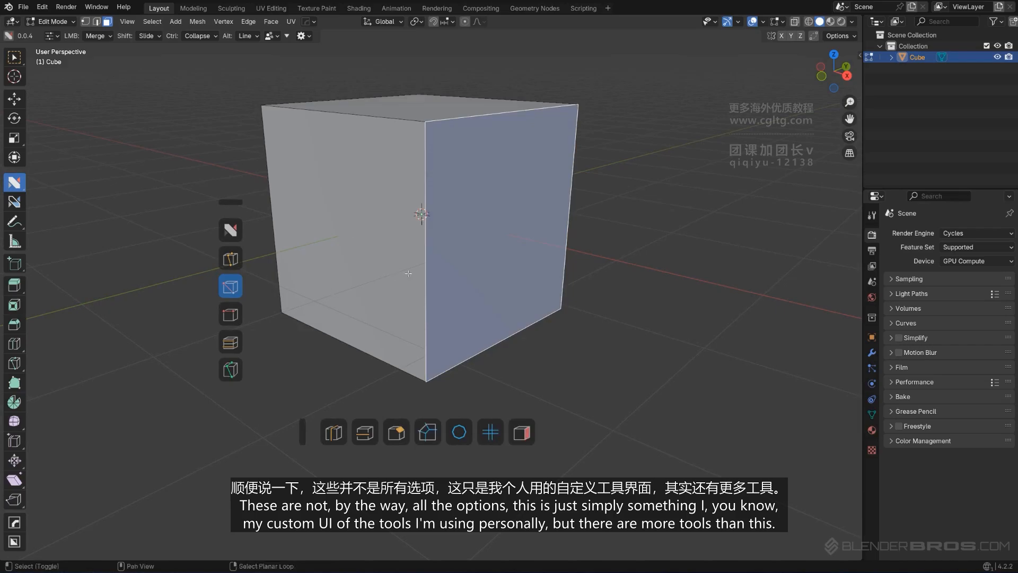
pyautogui.scroll(2, 381, 260)
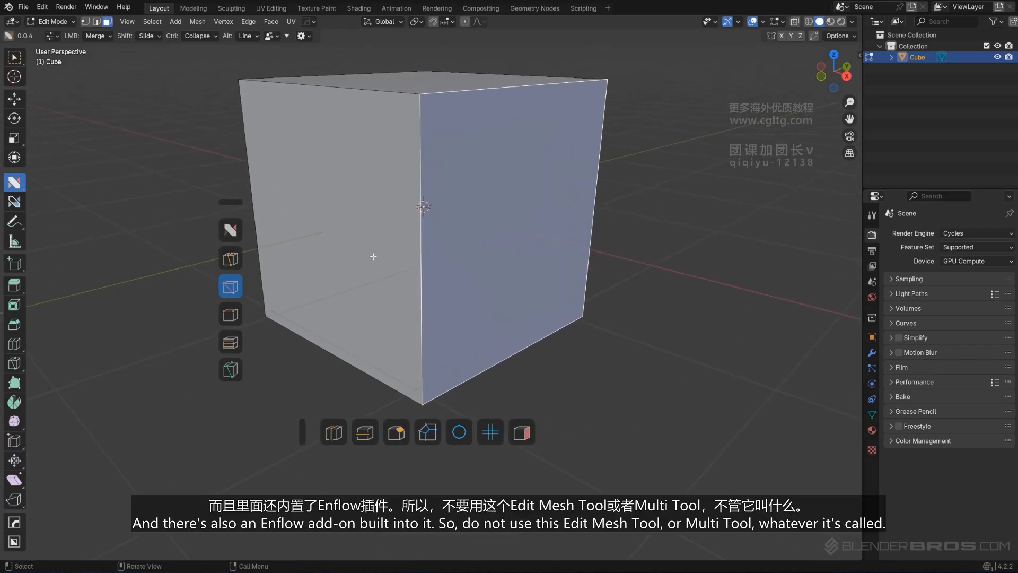
pyautogui.scroll(-2, 373, 256)
pyautogui.press('q')
pyautogui.moveTo(418, 289)
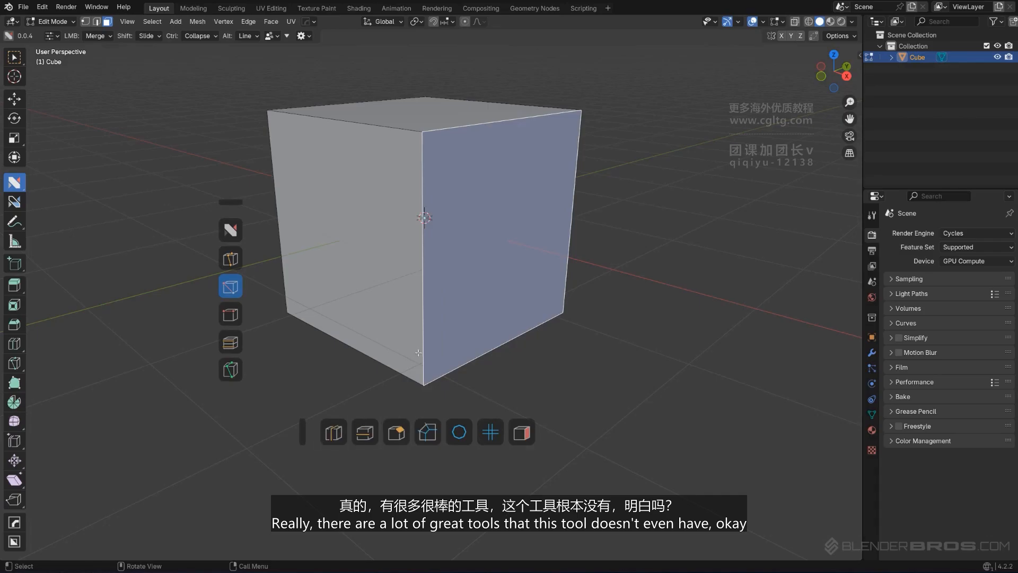
pyautogui.press('q')
pyautogui.moveTo(427, 285)
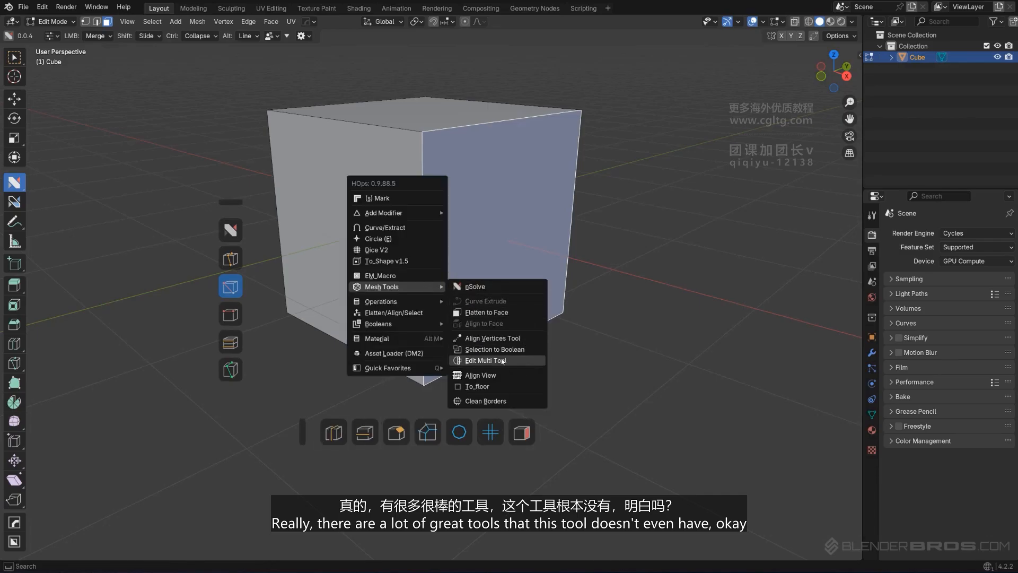
pyautogui.press('Escape')
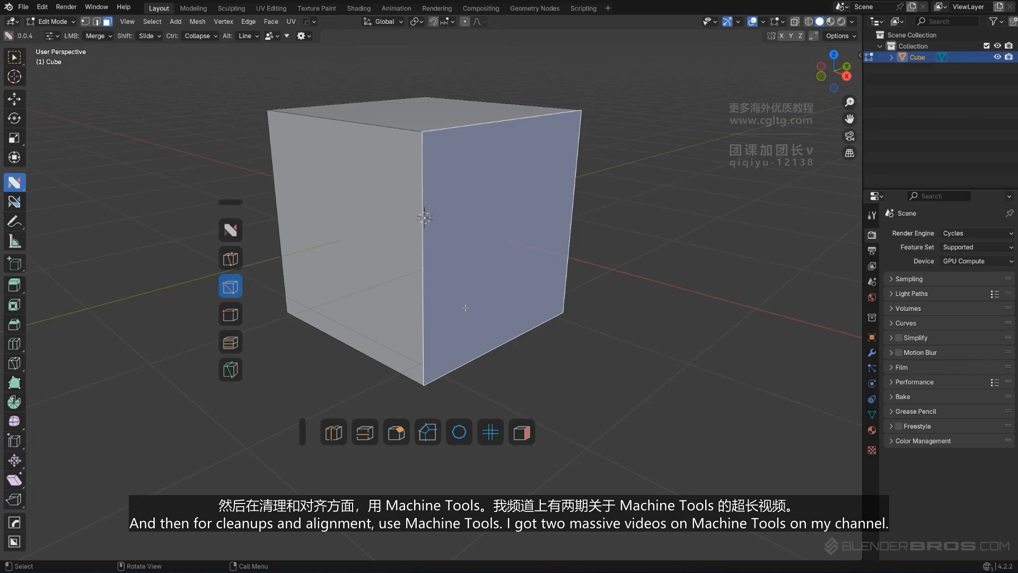
# Deselect the cube's side face and switch from nSolve back to the Select Box tool.
pyautogui.click(577, 291)
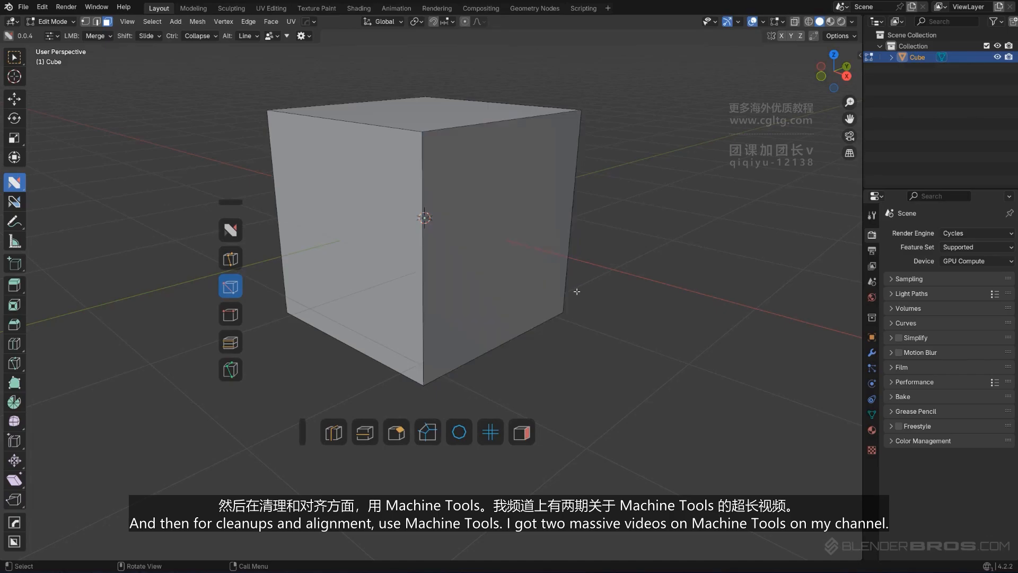
pyautogui.scroll(-1, 466, 244)
pyautogui.moveTo(466, 243); pyautogui.dragTo(478, 284, button='middle')
pyautogui.press('w')
pyautogui.scroll(3, 490, 269)
pyautogui.scroll(-2, 490, 318)
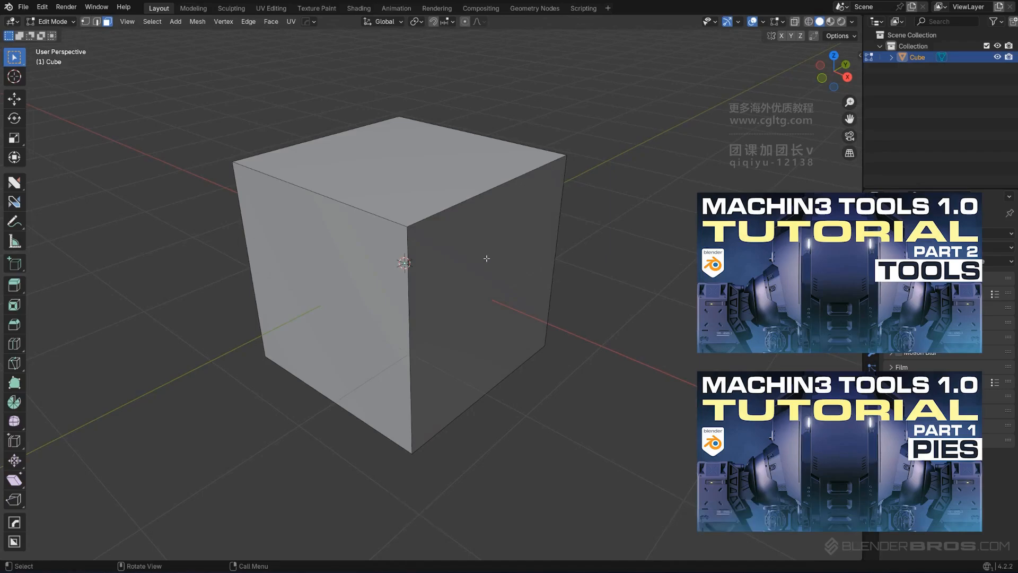
pyautogui.moveTo(474, 295)
pyautogui.mouseDown(button='middle')
pyautogui.moveTo(435, 300)
pyautogui.moveTo(462, 280)
pyautogui.mouseUp(button='middle')
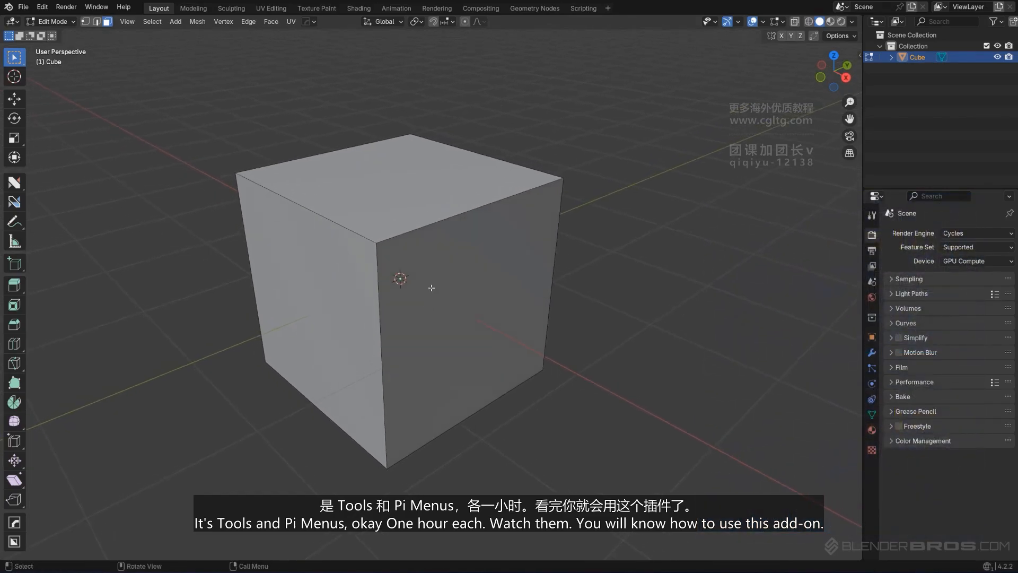
# Select the cube's side face in Edit Mode.
pyautogui.click(462, 280)
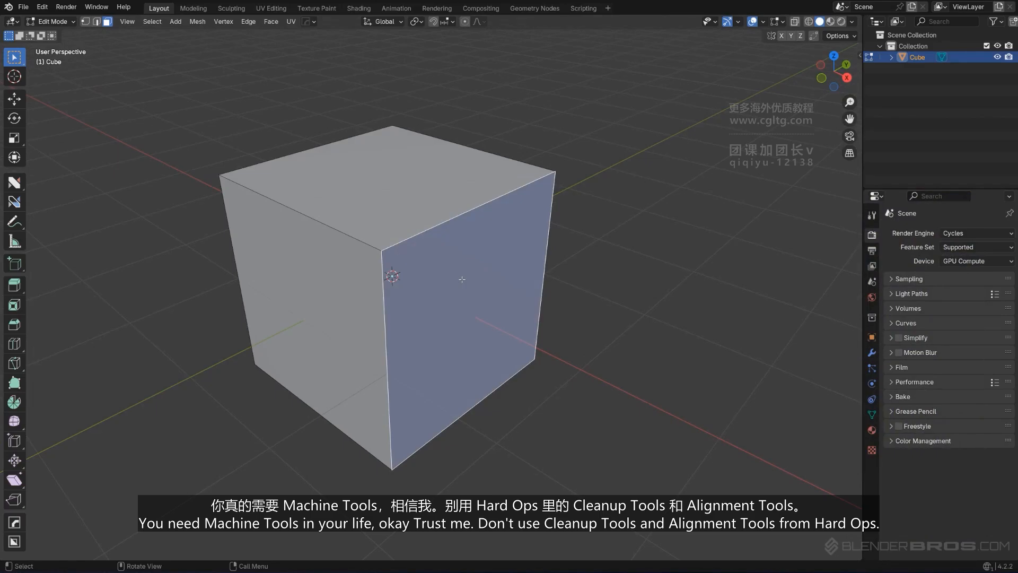
pyautogui.moveTo(462, 279); pyautogui.dragTo(479, 280, button='middle')
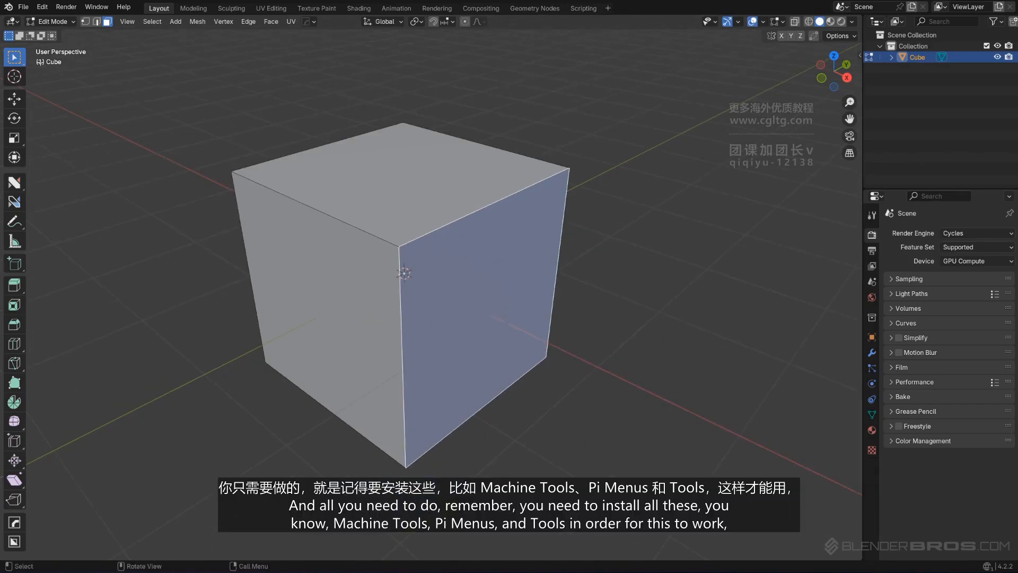
# Open the add-on preferences, search for "mach" and expand the MACHIN3tools entry.
pyautogui.click(41, 6)
pyautogui.click(100, 148)
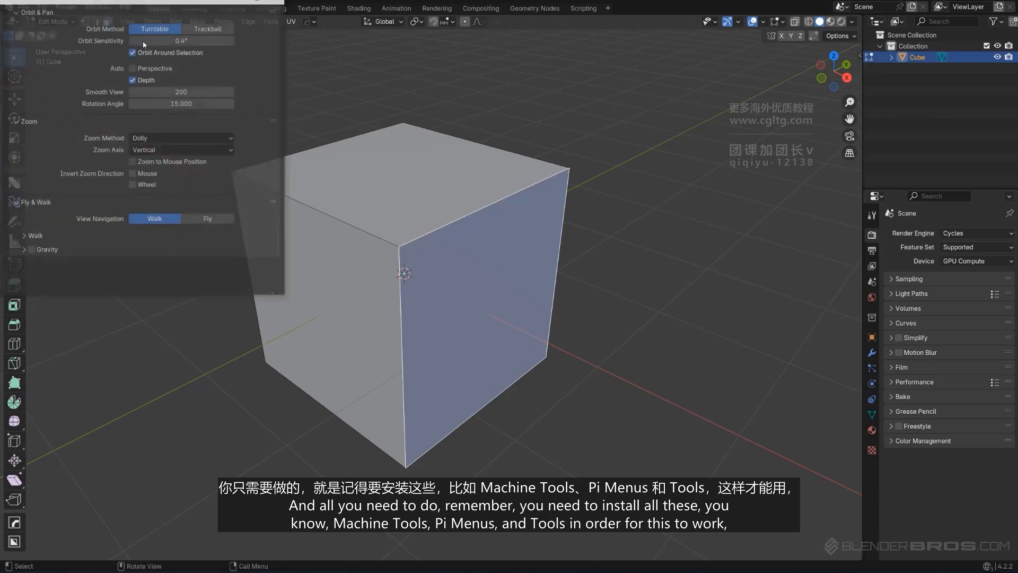
pyautogui.moveTo(245, 10); pyautogui.dragTo(457, 50)
pyautogui.click(248, 158)
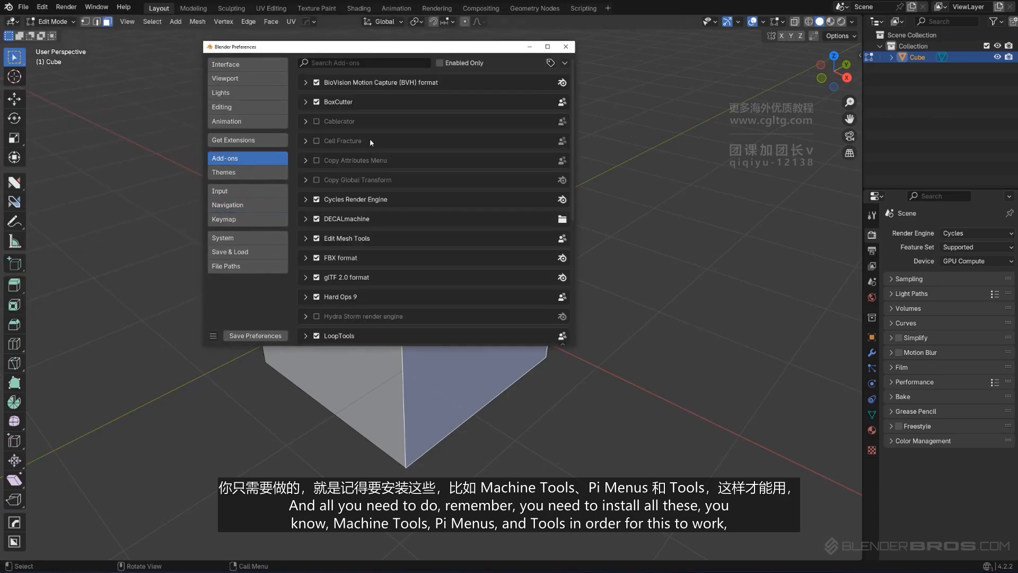
pyautogui.click(392, 61)
pyautogui.write('mach')
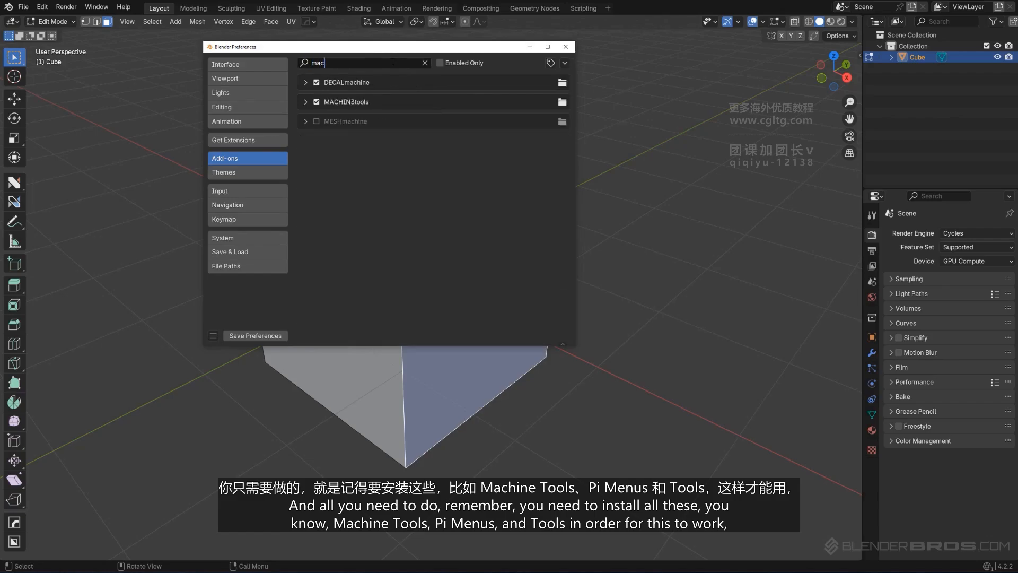
pyautogui.click(306, 102)
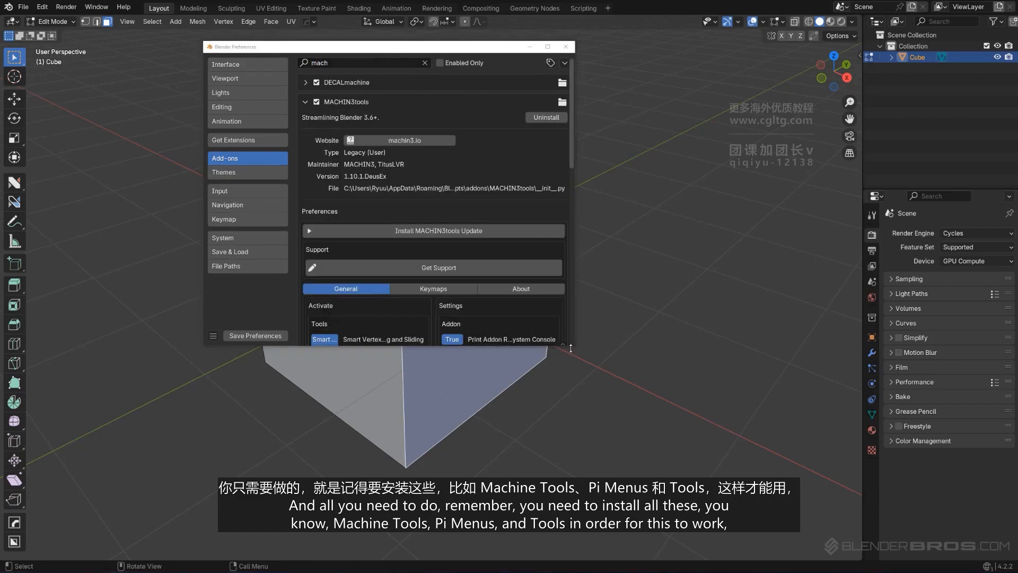
# Enlarge the preferences window, examine which MACHIN3tools tools and pie menus are activated, including Clean Up, and close the preferences.
pyautogui.moveTo(570, 349); pyautogui.dragTo(912, 517)
pyautogui.scroll(-10, 729, 395)
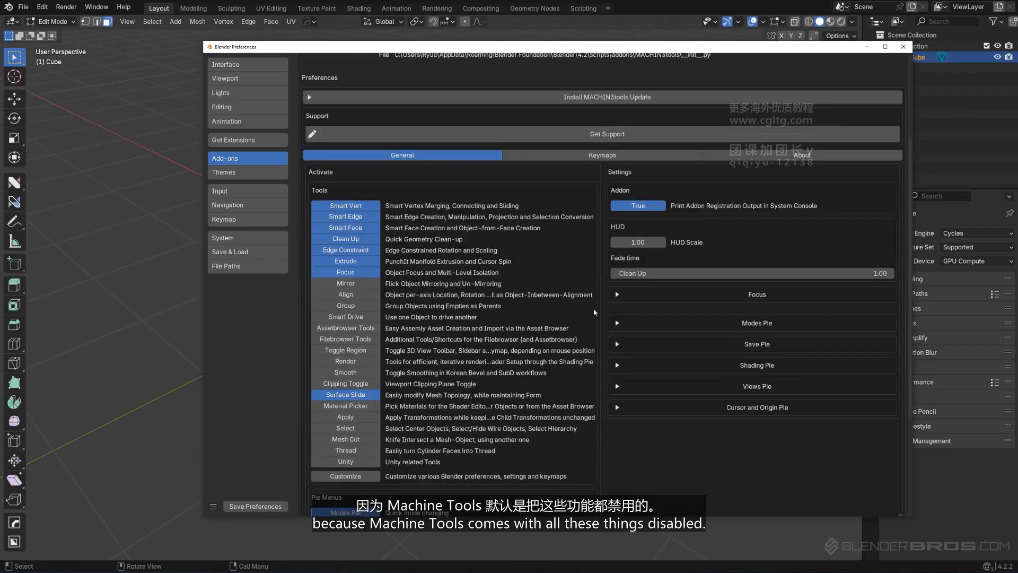
pyautogui.scroll(-1, 343, 417)
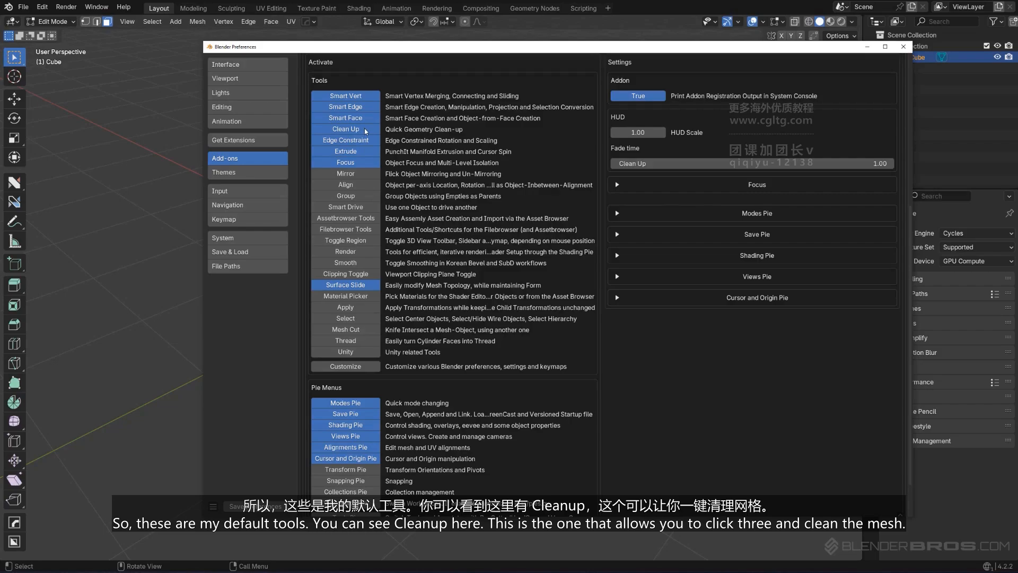
pyautogui.click(903, 47)
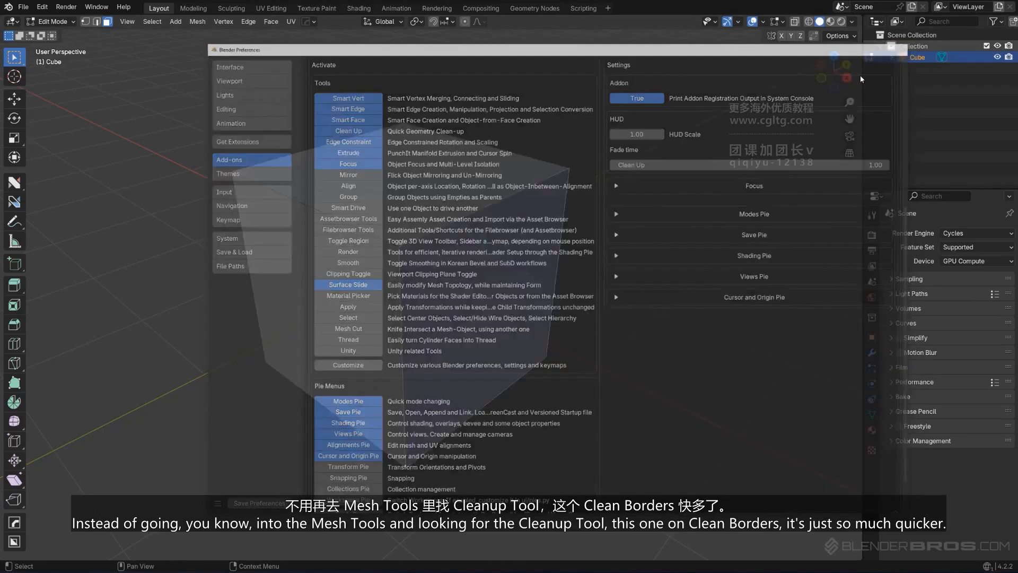
# Locate Clean Borders among the Hard Ops mesh tools with the cube's side face selected.
pyautogui.press('q')
pyautogui.moveTo(458, 257)
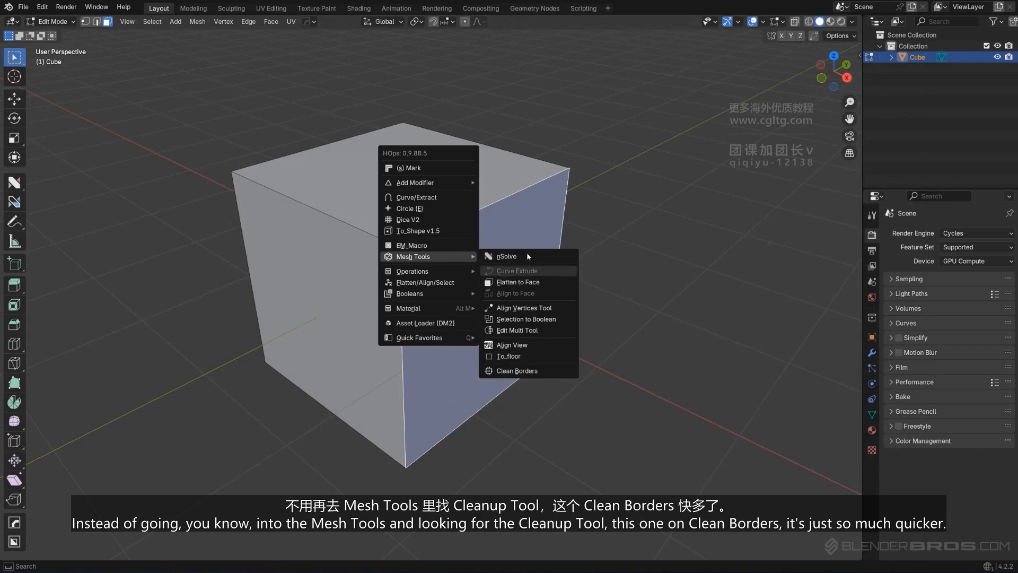
pyautogui.press('Escape')
pyautogui.press('q')
pyautogui.moveTo(472, 287)
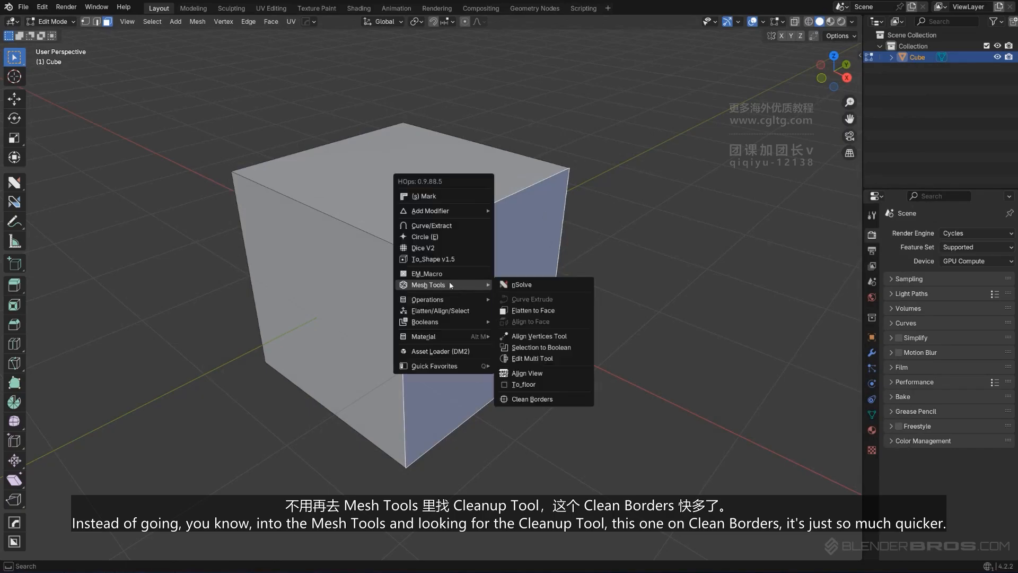
pyautogui.click(545, 402)
pyautogui.press('q')
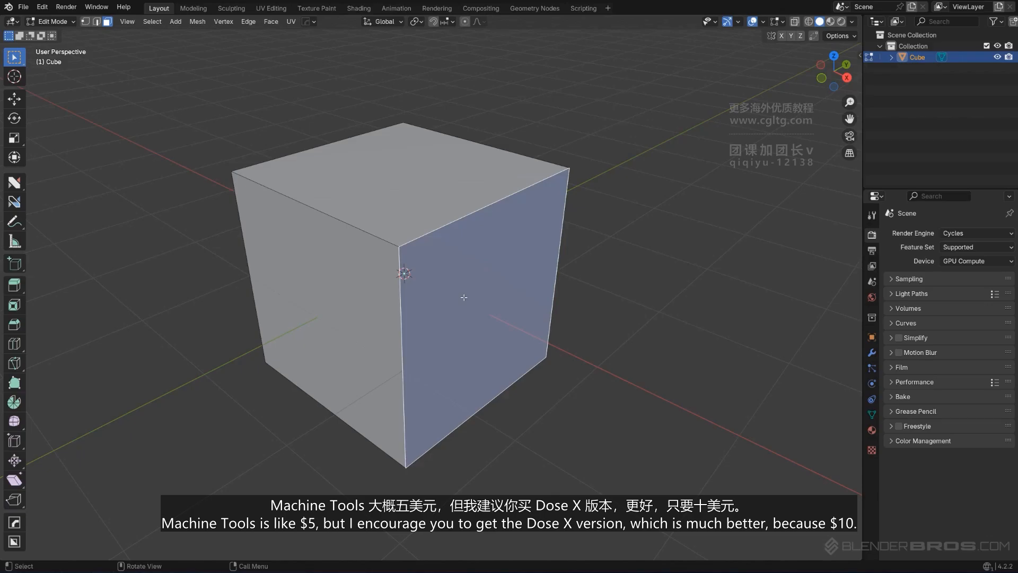
# Review the Hard Ops mesh tools once more and display the list of Hard Ops operations.
pyautogui.press('q')
pyautogui.moveTo(464, 292)
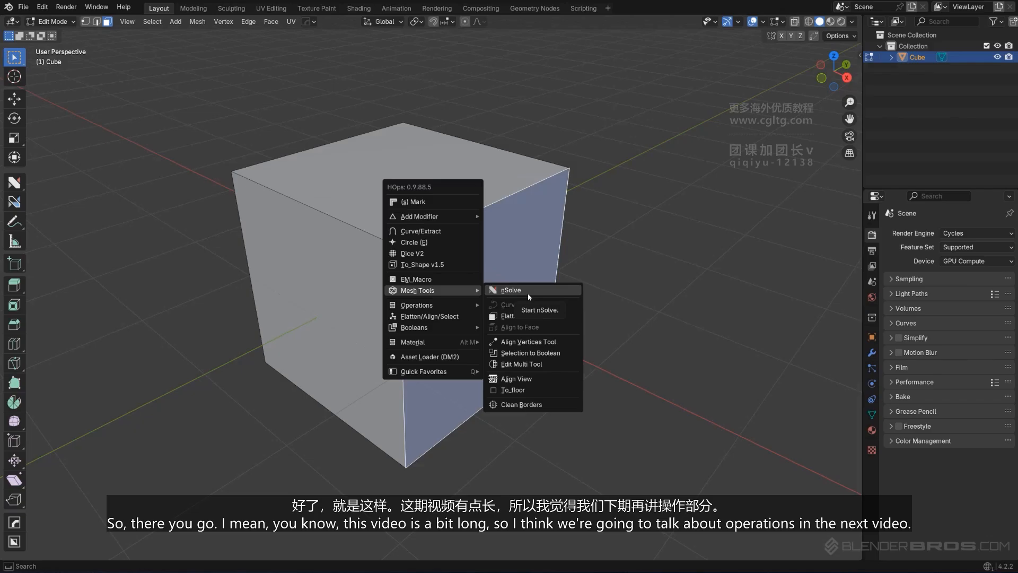
pyautogui.moveTo(446, 313)
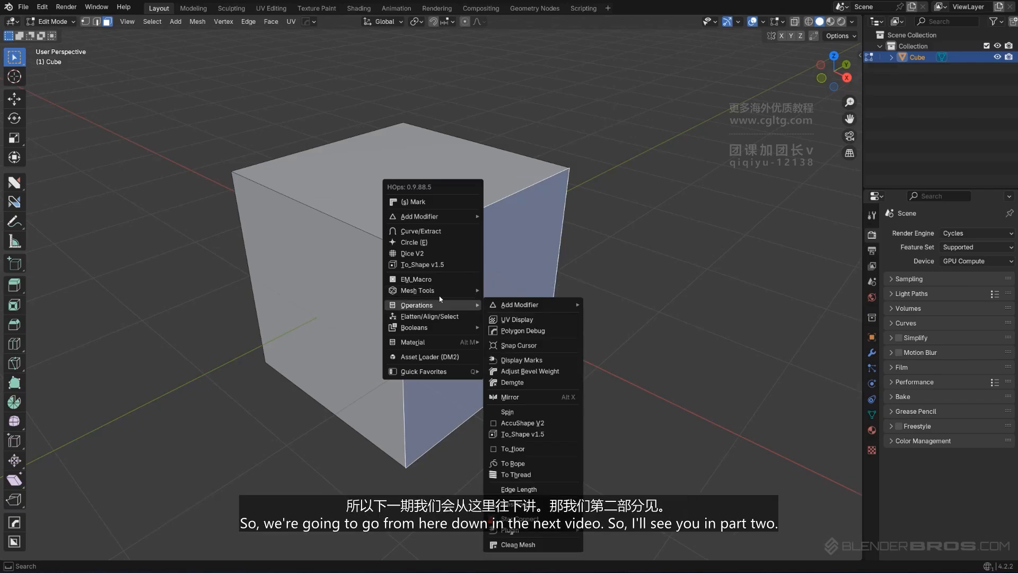